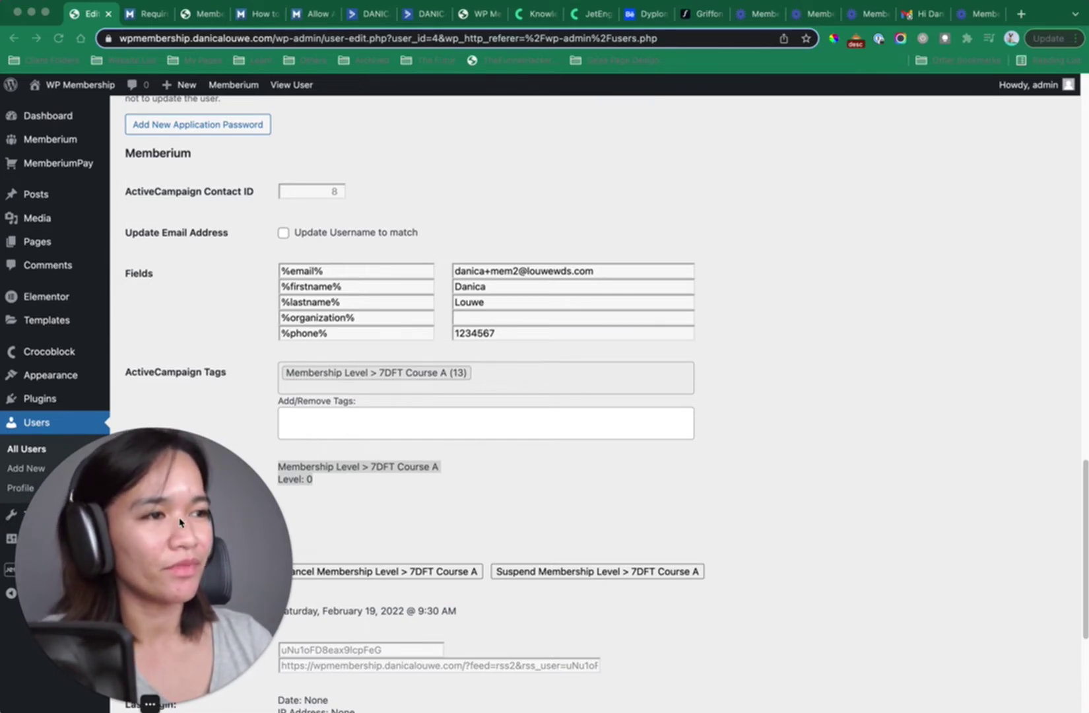
Close the four Loom video tabs and the Gmail tab holding the login e-mail.
{"action": "left_click_drag", "start_coordinate": [179, 522], "coordinate": [948, 295]}
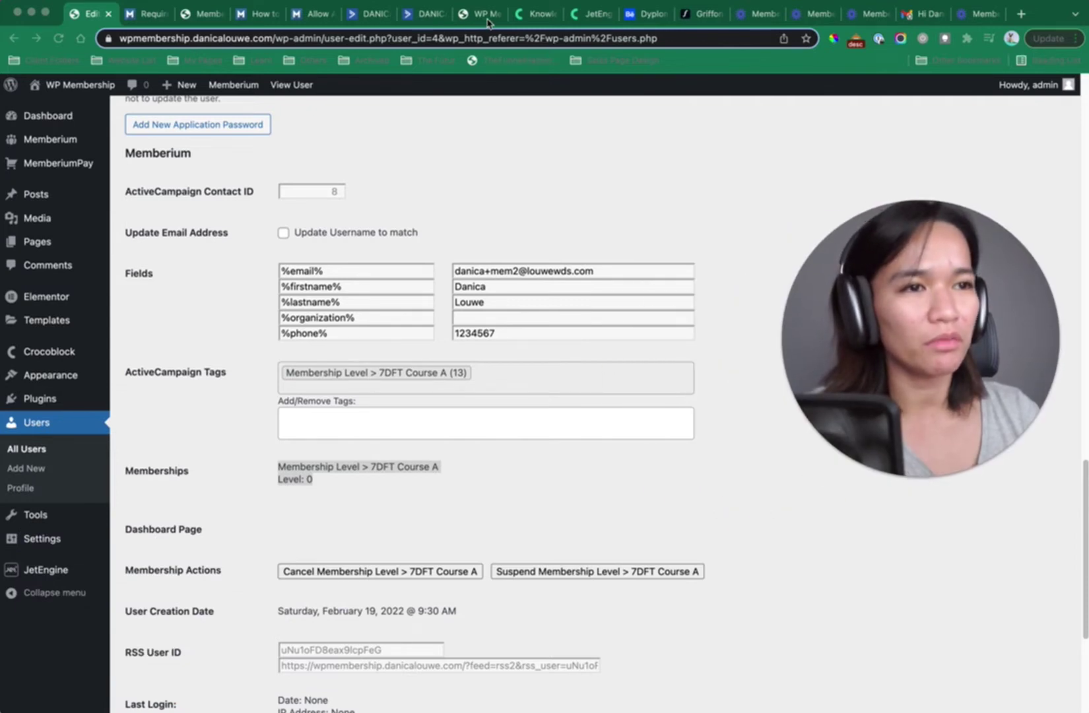
{"action": "left_click", "coordinate": [751, 17]}
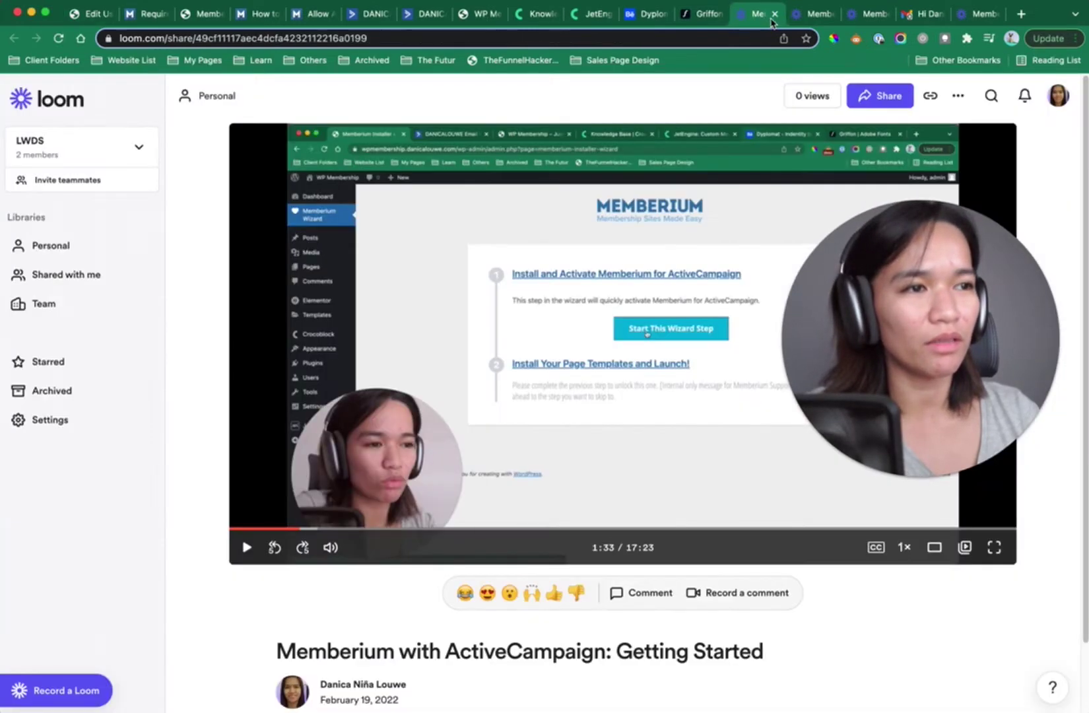
{"action": "left_click", "coordinate": [775, 14]}
{"action": "left_click", "coordinate": [775, 14]}
{"action": "left_click", "coordinate": [775, 15]}
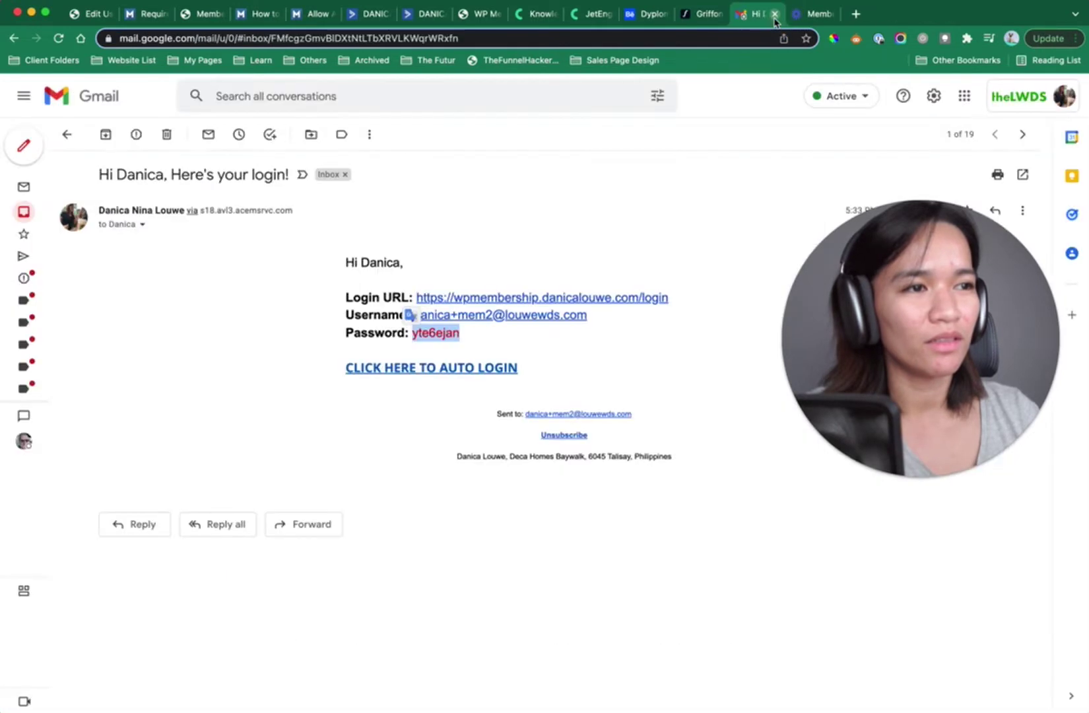
{"action": "left_click", "coordinate": [775, 14]}
{"action": "left_click", "coordinate": [775, 14]}
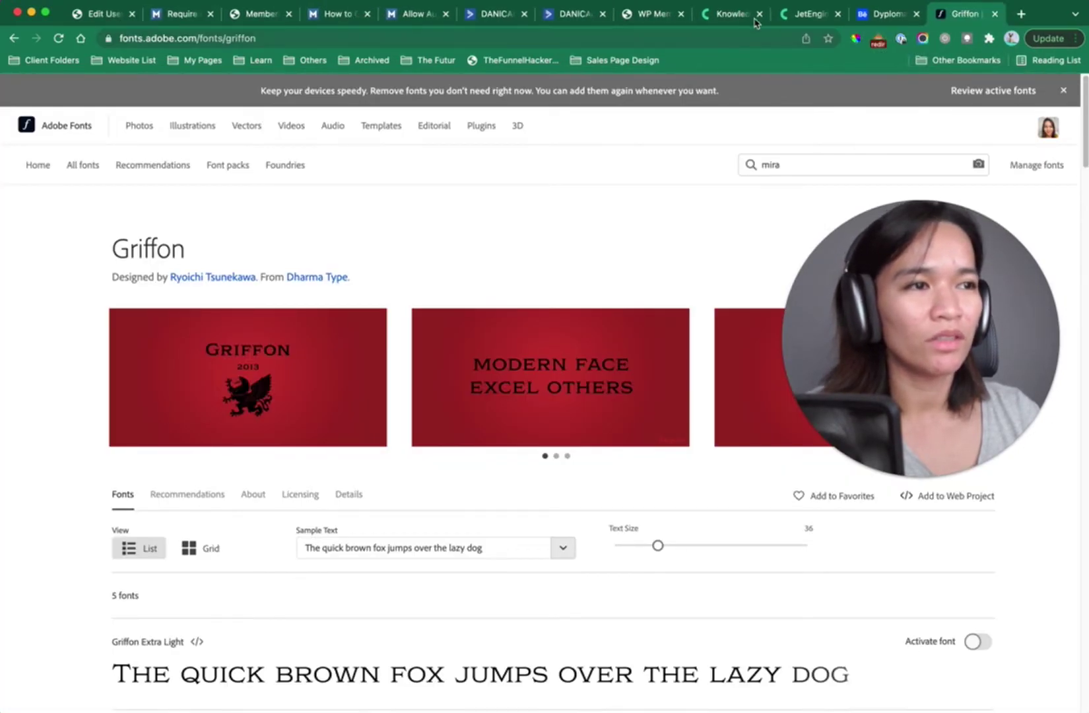
Open the WP Membership site's Installed Plugins page, close the Memberium "Require" documentation tab, and review the full plugin list.
{"action": "left_click", "coordinate": [263, 21]}
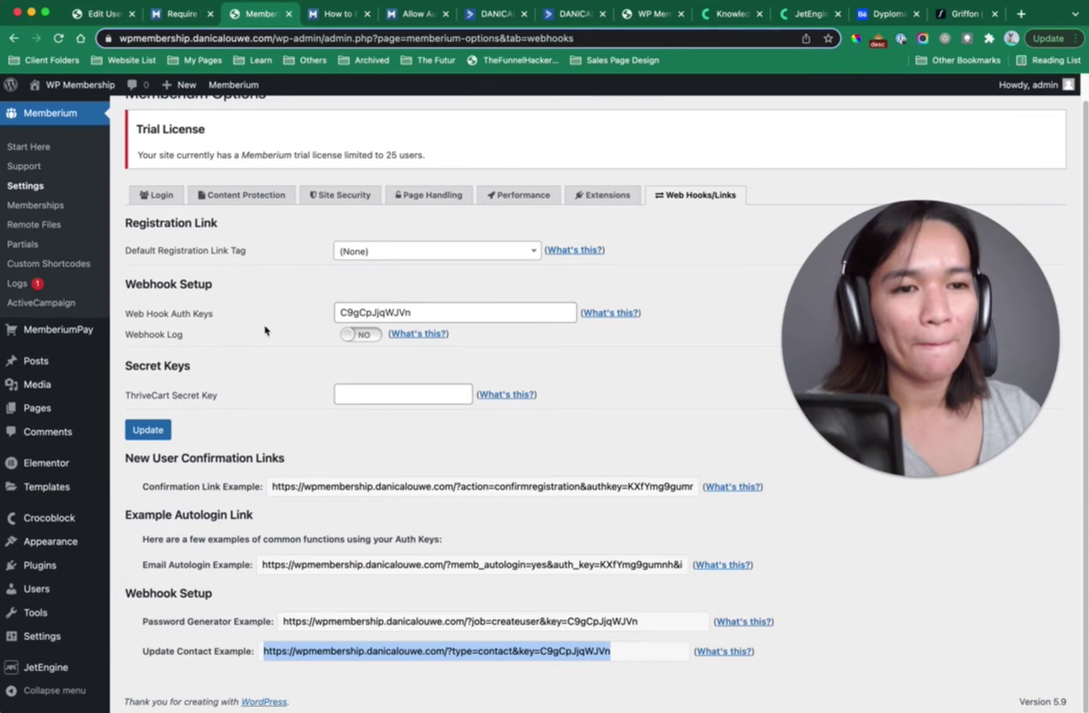
{"action": "mouse_move", "coordinate": [79, 577]}
{"action": "left_click", "coordinate": [130, 567]}
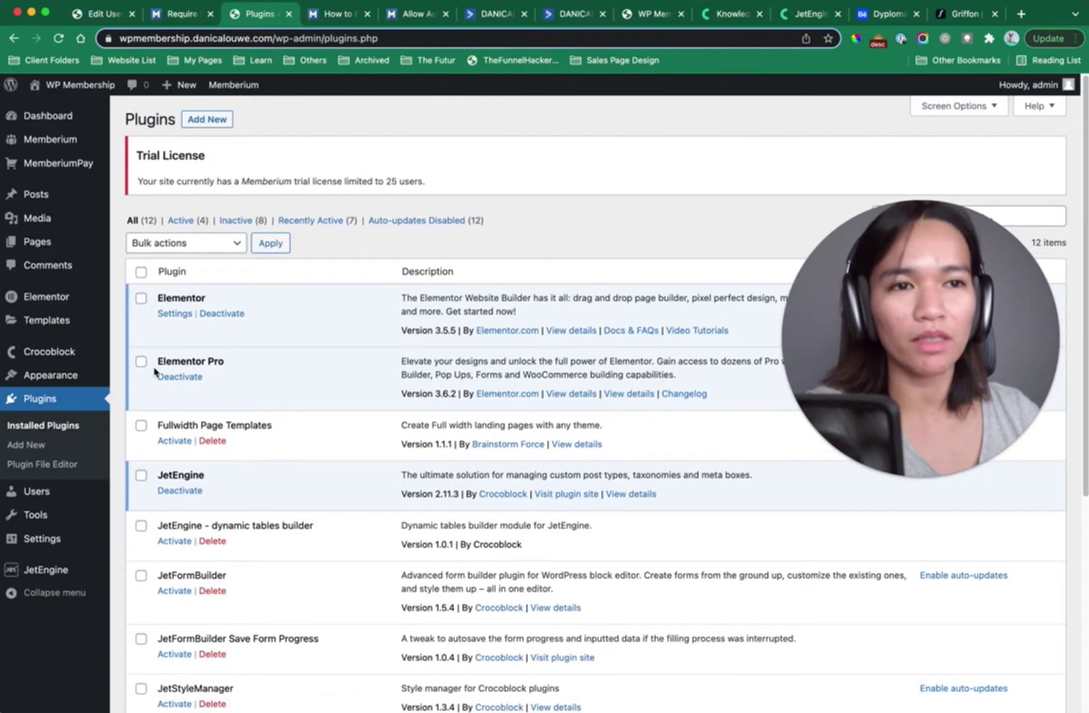
{"action": "left_click", "coordinate": [210, 15]}
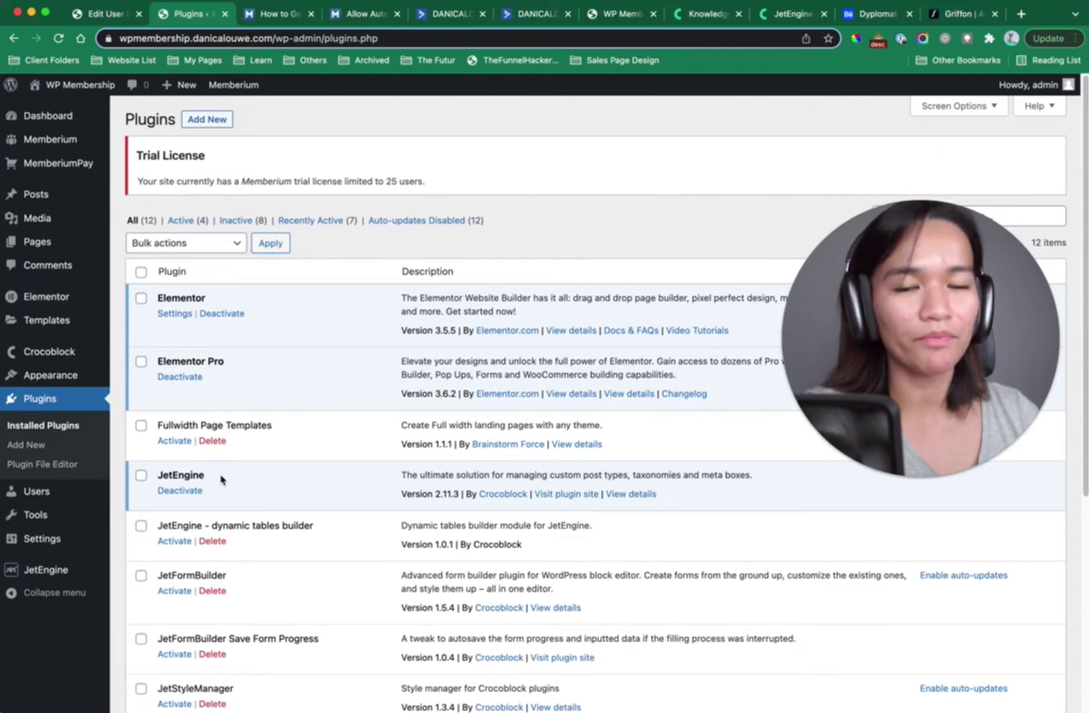
{"action": "scroll", "coordinate": [222, 480], "scroll_direction": "down", "scroll_amount": 5}
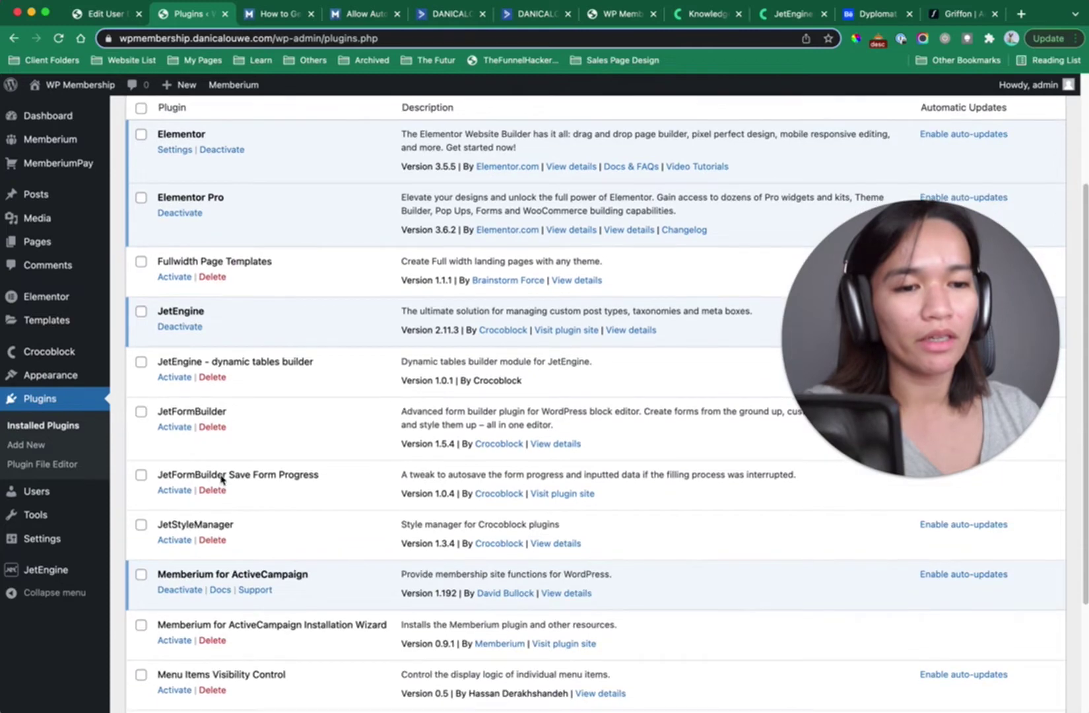
{"action": "scroll", "coordinate": [221, 480], "scroll_direction": "down", "scroll_amount": 5}
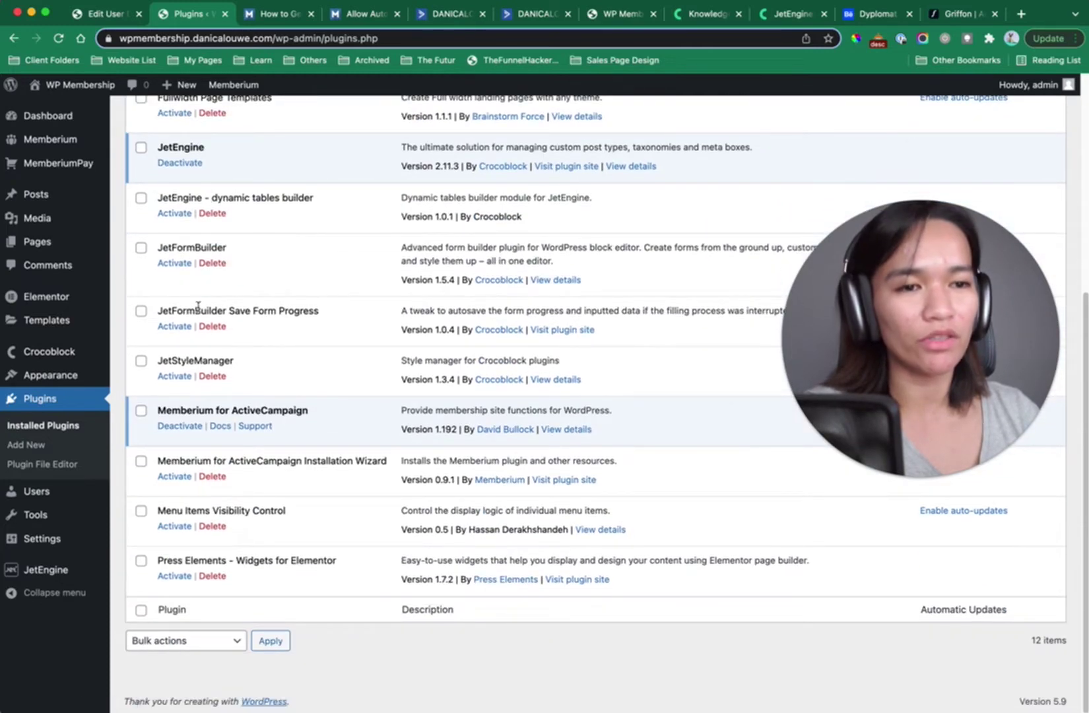
Check the active theme among the installed themes and view the site's front page in a new tab.
{"action": "mouse_move", "coordinate": [92, 377]}
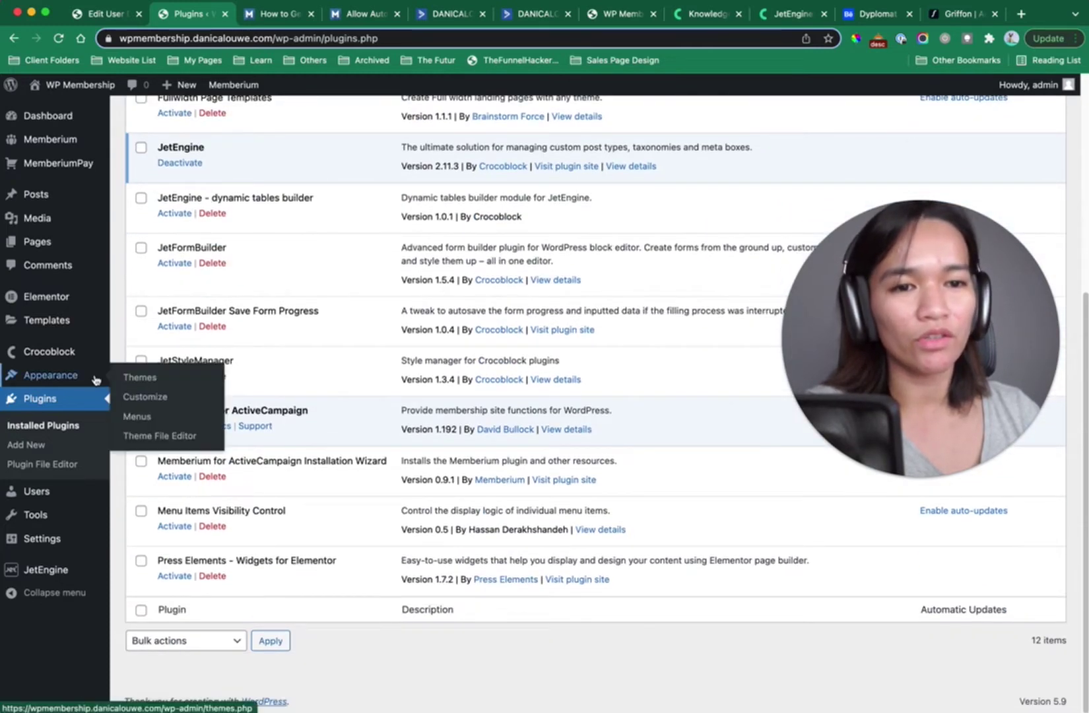
{"action": "left_click", "coordinate": [146, 378]}
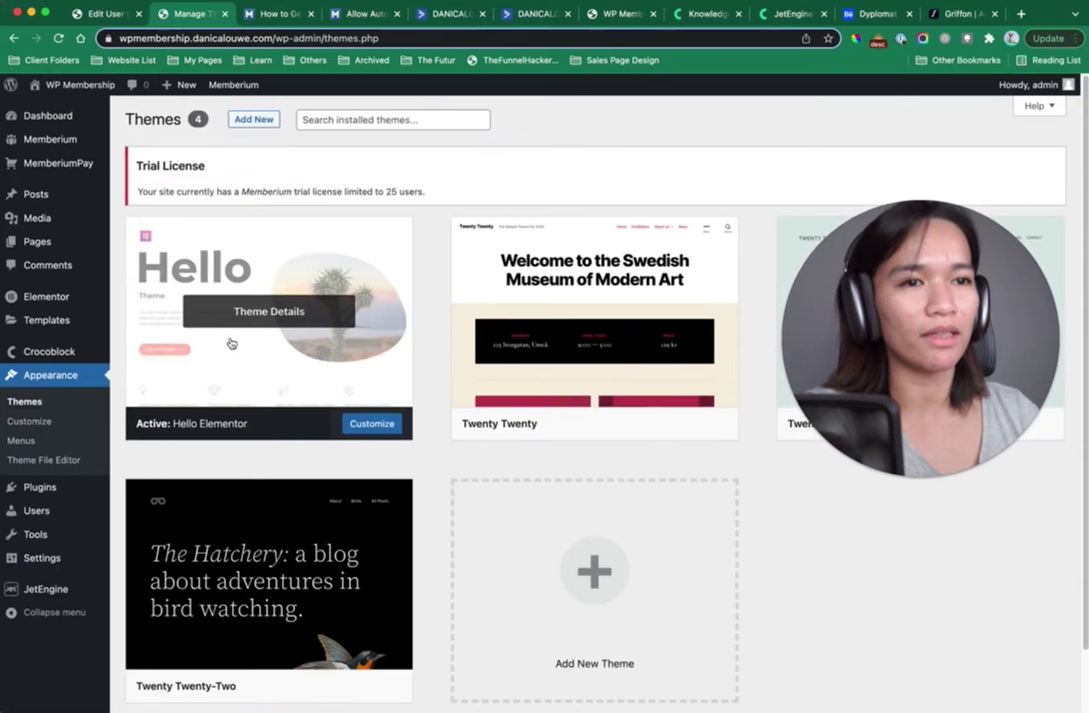
{"action": "mouse_move", "coordinate": [81, 86]}
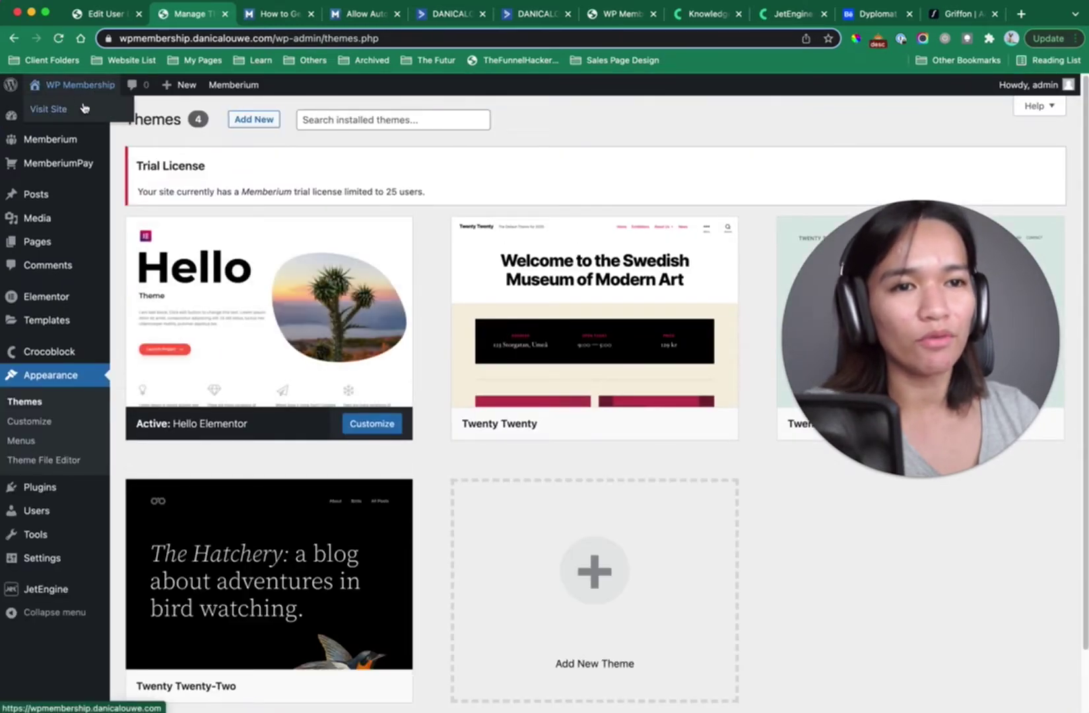
{"action": "left_click", "coordinate": [84, 107], "text": "super"}
{"action": "left_click", "coordinate": [257, 13]}
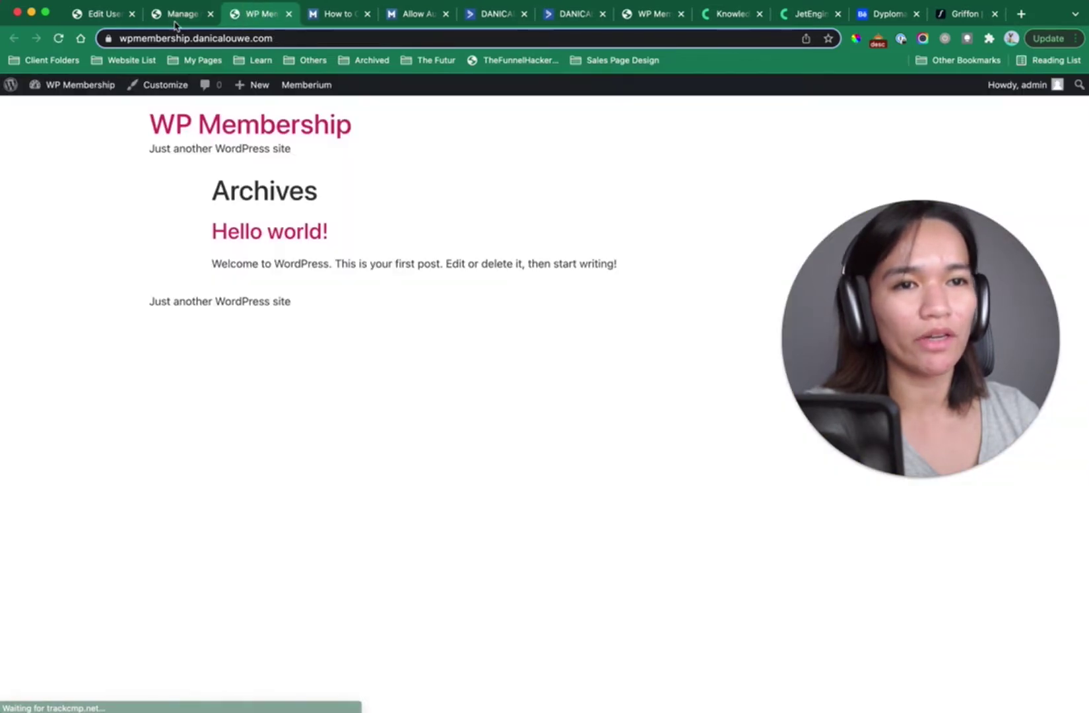
Close the Edit User, ActiveCampaign, duplicate WP Membership, Crocoblock Knowledge Base and JetEngine tabs.
{"action": "left_click", "coordinate": [132, 15]}
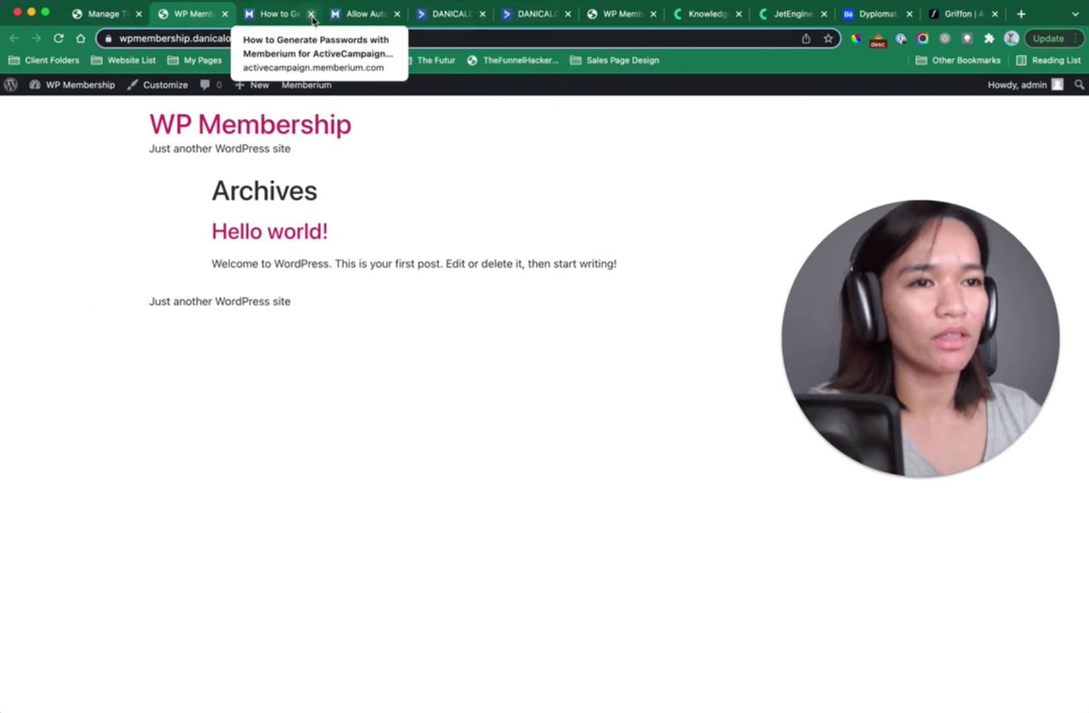
{"action": "left_click", "coordinate": [484, 14]}
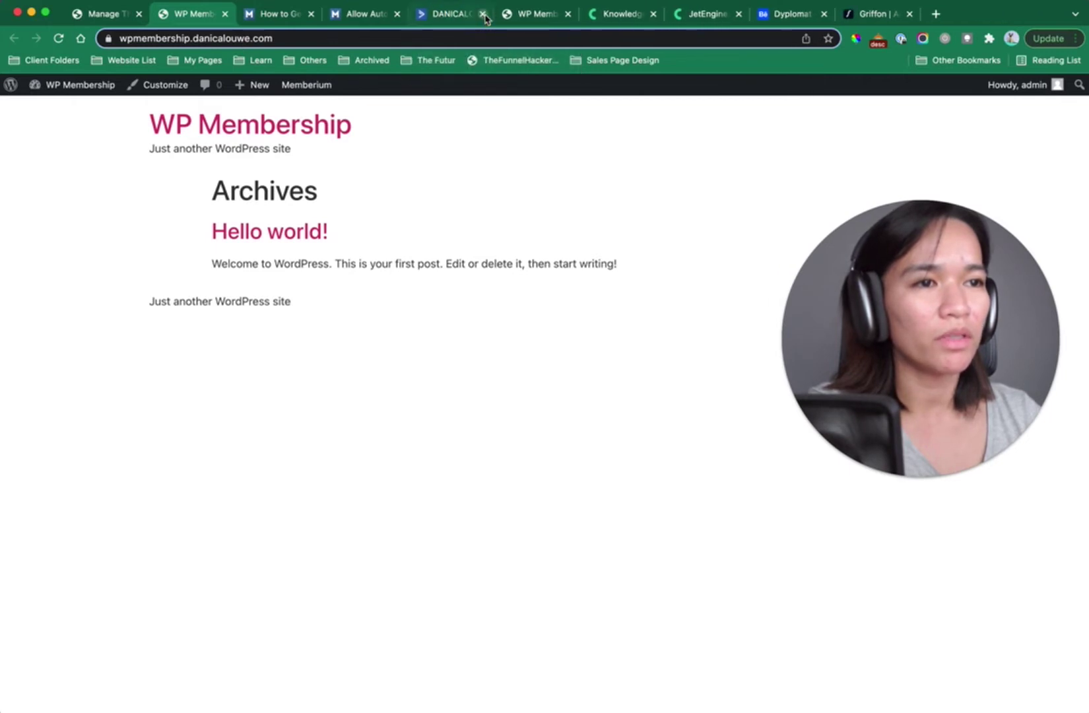
{"action": "left_click", "coordinate": [483, 14]}
{"action": "left_click", "coordinate": [484, 15]}
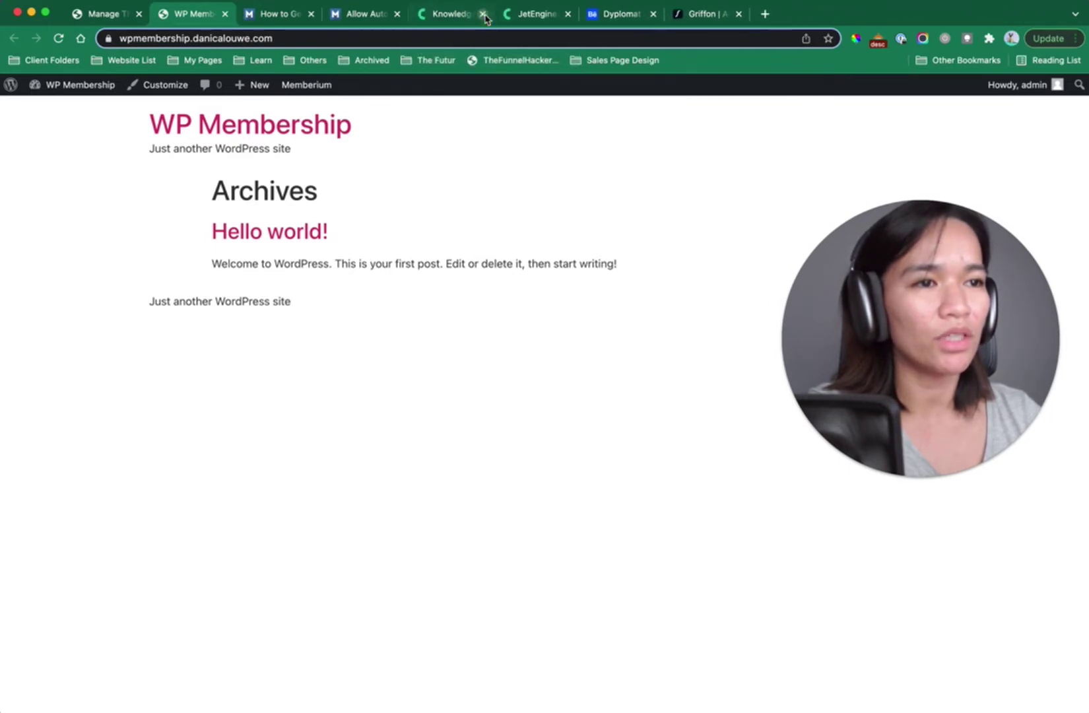
{"action": "left_click", "coordinate": [484, 15]}
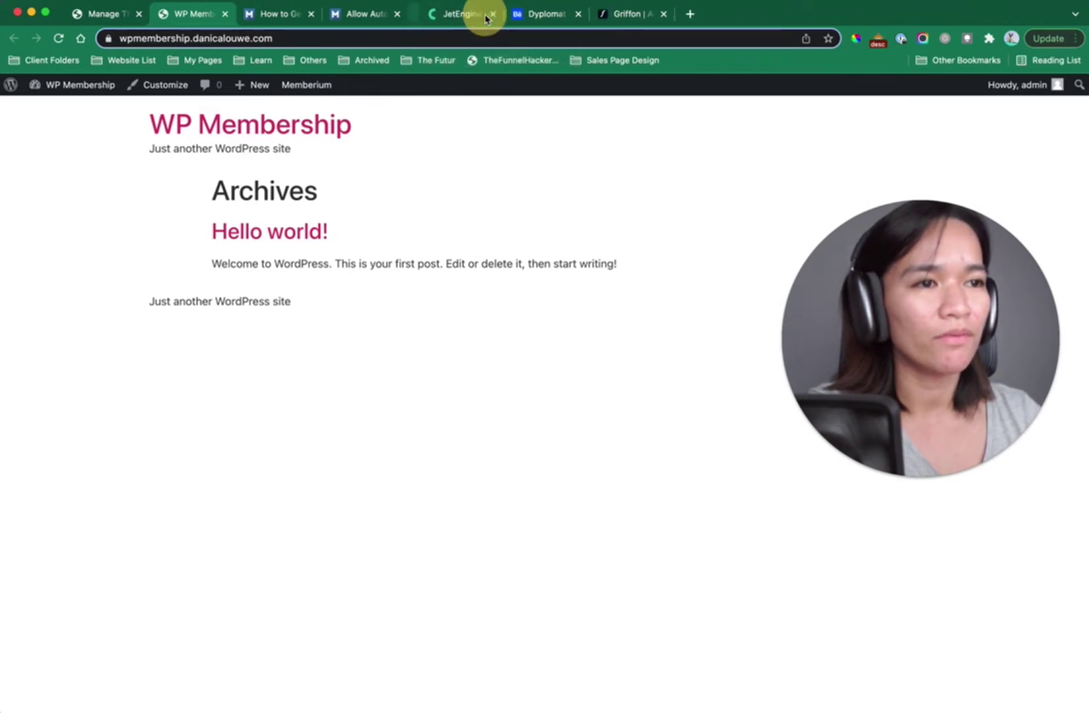
{"action": "left_click", "coordinate": [484, 14]}
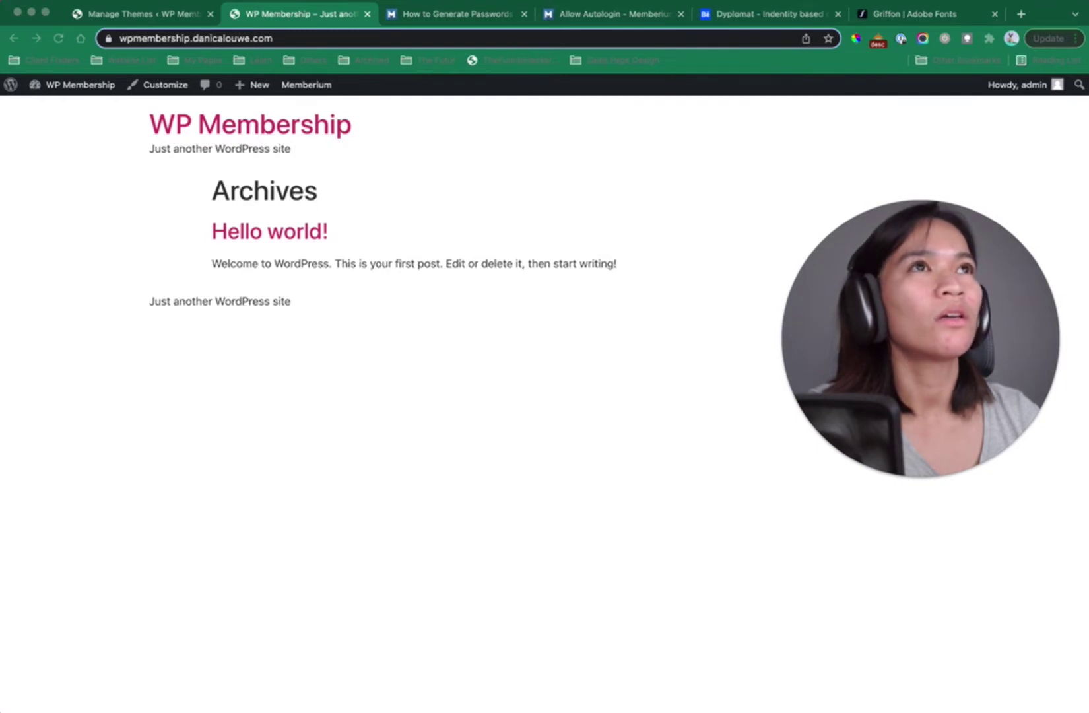
Examine the Dyplomat project on Behance from its cover through the client, task, statistics, testimonial and photo sections.
{"action": "left_click", "coordinate": [735, 12]}
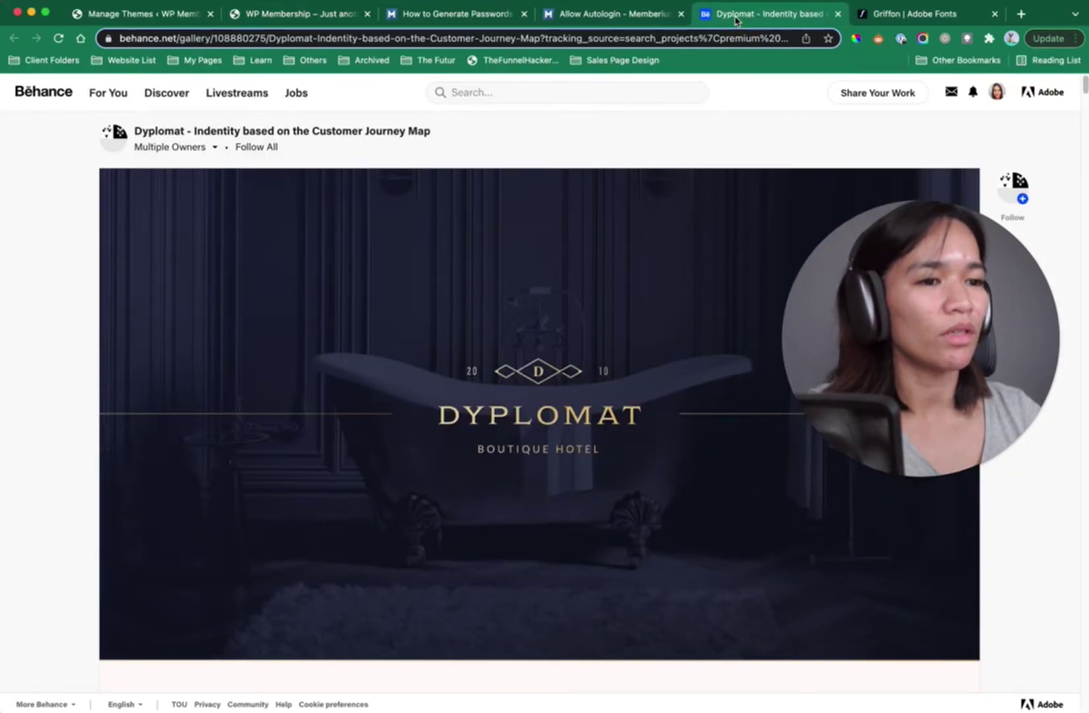
{"action": "left_click_drag", "start_coordinate": [870, 323], "coordinate": [870, 199]}
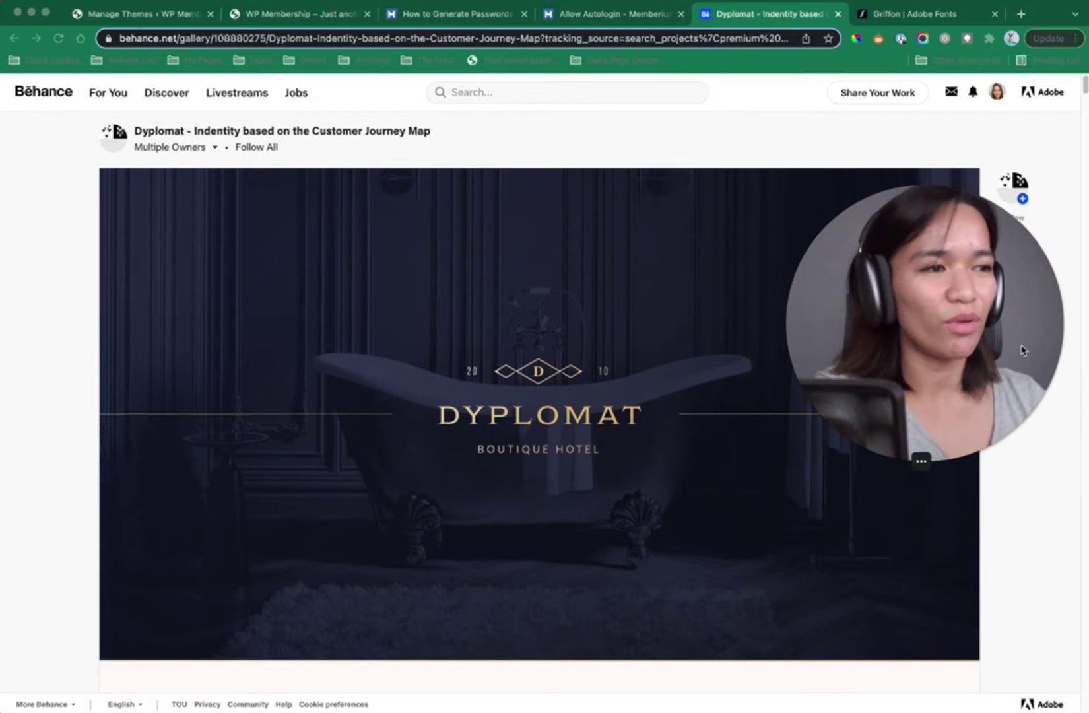
{"action": "left_click_drag", "start_coordinate": [997, 323], "coordinate": [994, 233]}
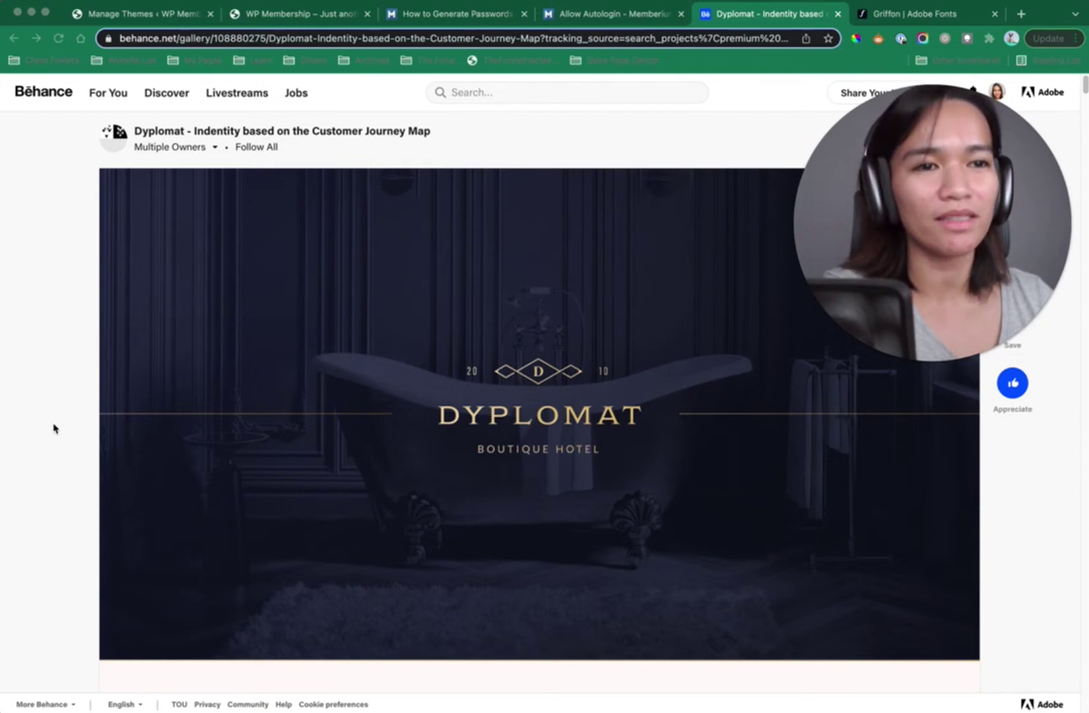
{"action": "left_click", "coordinate": [40, 440]}
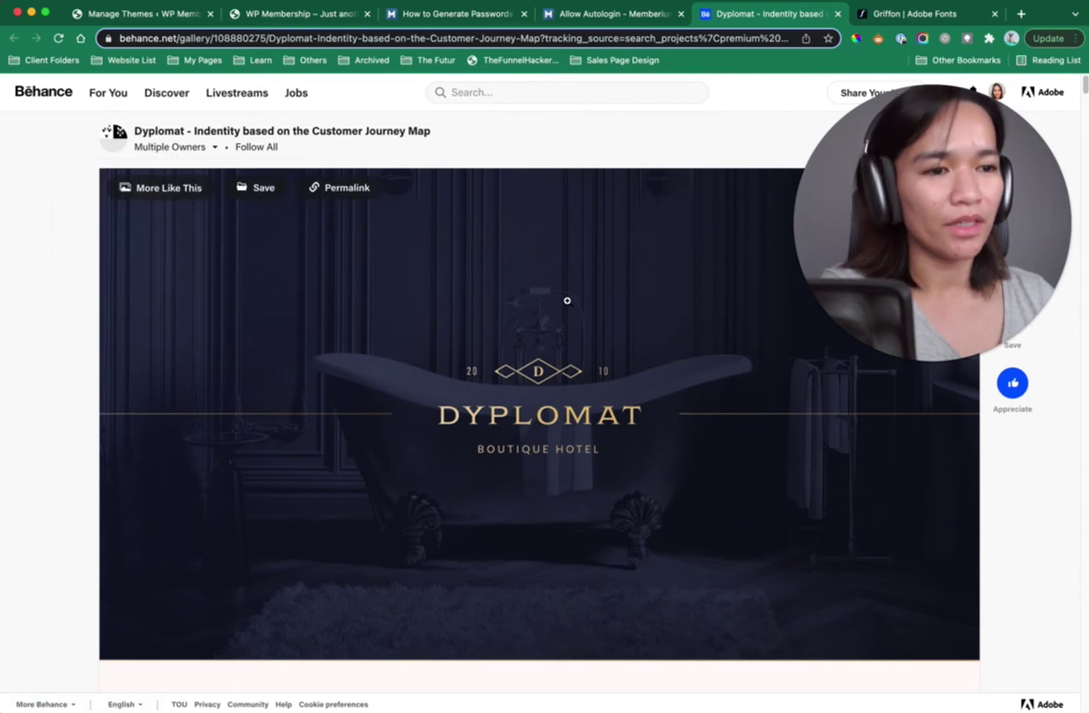
{"action": "scroll", "coordinate": [567, 300], "scroll_direction": "down", "scroll_amount": 8}
{"action": "scroll", "coordinate": [479, 411], "scroll_direction": "up", "scroll_amount": 4}
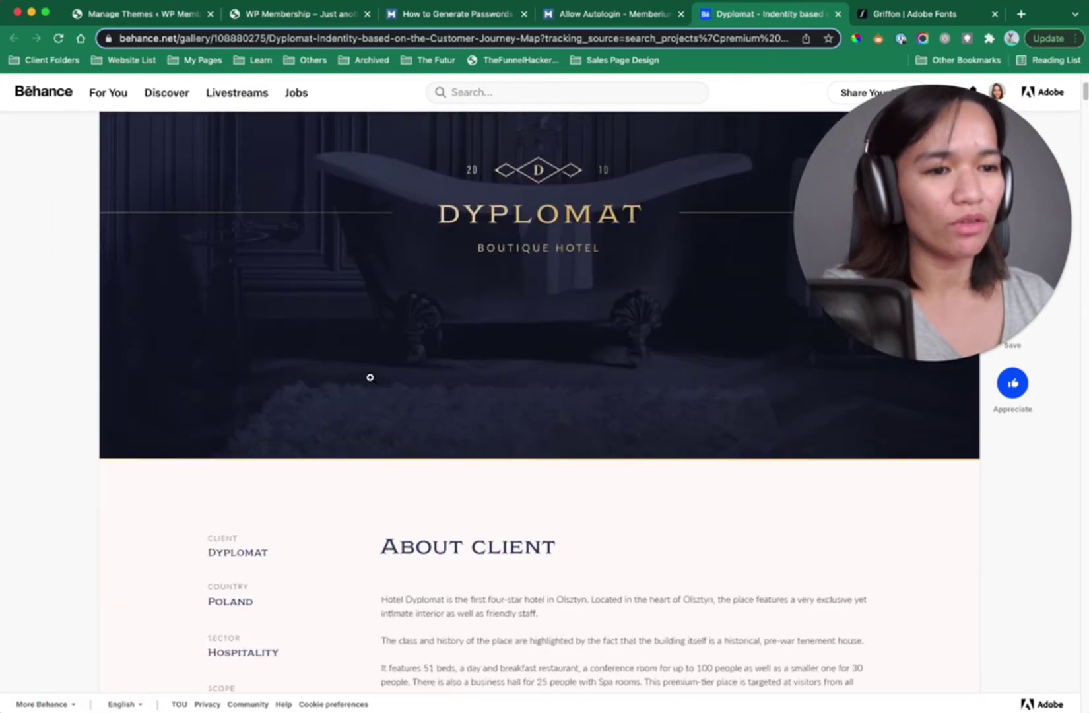
{"action": "scroll", "coordinate": [390, 416], "scroll_direction": "down", "scroll_amount": 2}
{"action": "scroll", "coordinate": [634, 429], "scroll_direction": "down", "scroll_amount": 3}
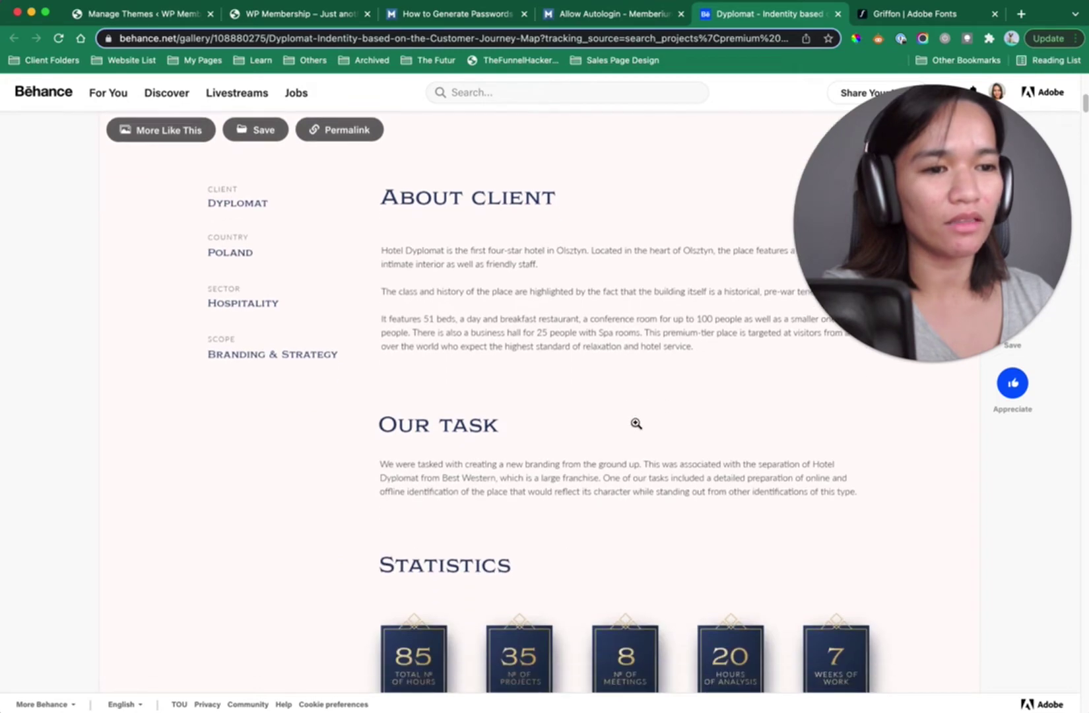
{"action": "scroll", "coordinate": [637, 424], "scroll_direction": "down", "scroll_amount": 3}
{"action": "scroll", "coordinate": [452, 478], "scroll_direction": "down", "scroll_amount": 3}
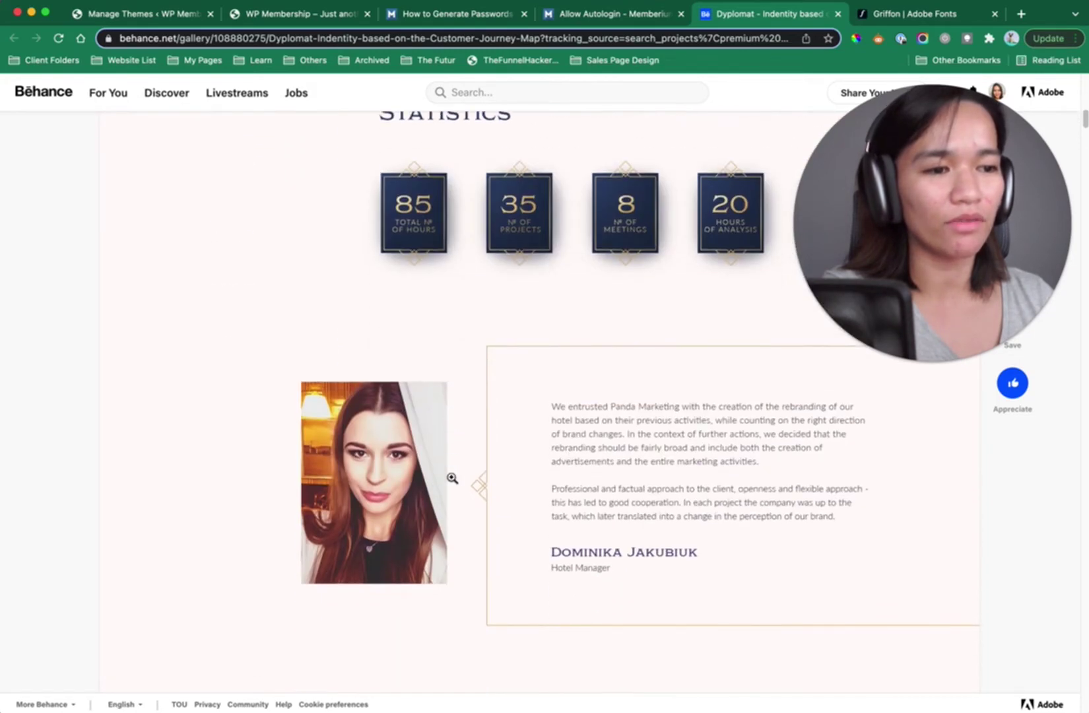
{"action": "scroll", "coordinate": [452, 478], "scroll_direction": "down", "scroll_amount": 5}
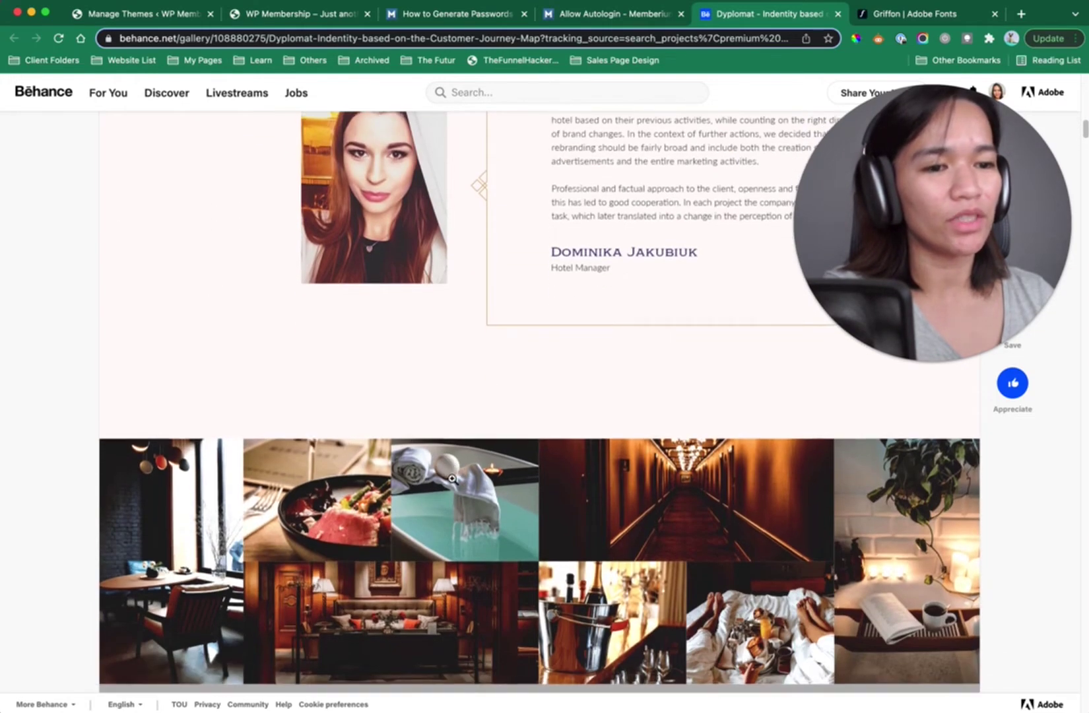
{"action": "scroll", "coordinate": [453, 478], "scroll_direction": "down", "scroll_amount": 8}
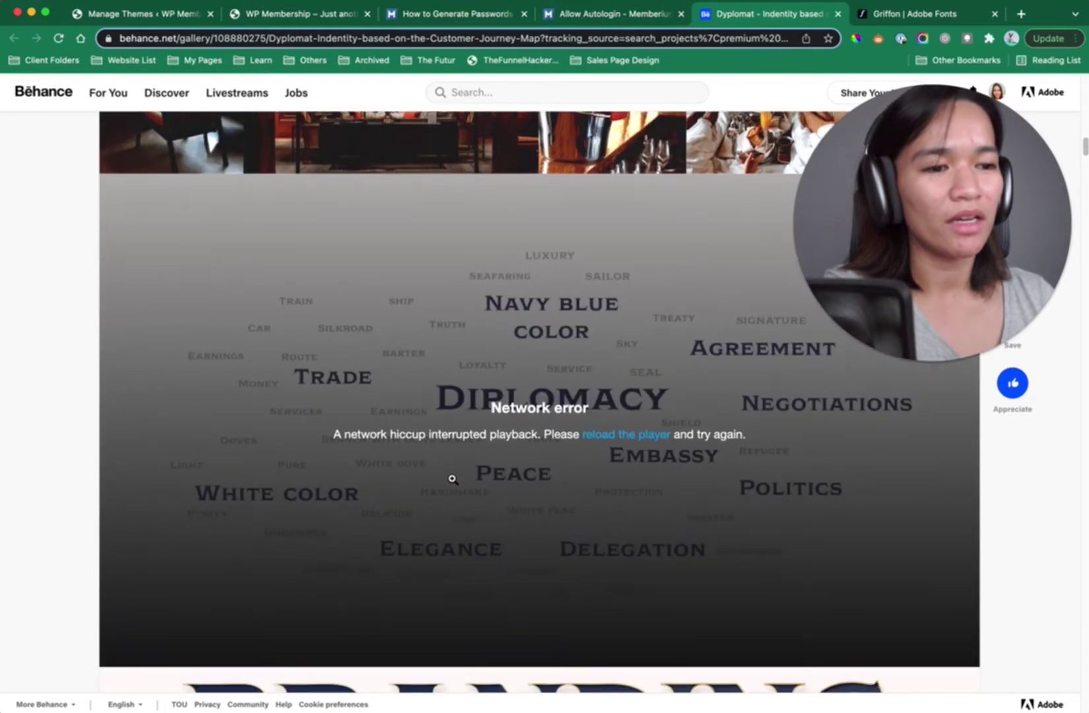
Examine the Dyplomat project's branding section, including brand symbols, crest, logo versions, typefaces, colors and stationery mockups.
{"action": "scroll", "coordinate": [452, 478], "scroll_direction": "down", "scroll_amount": 6}
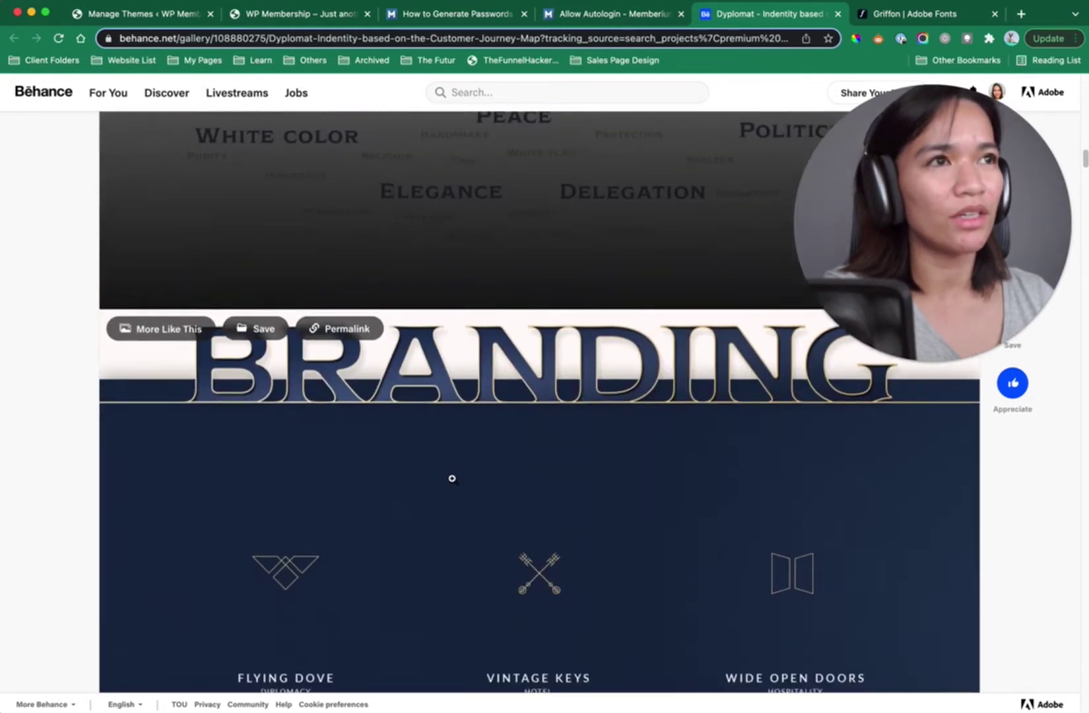
{"action": "scroll", "coordinate": [452, 478], "scroll_direction": "down", "scroll_amount": 8}
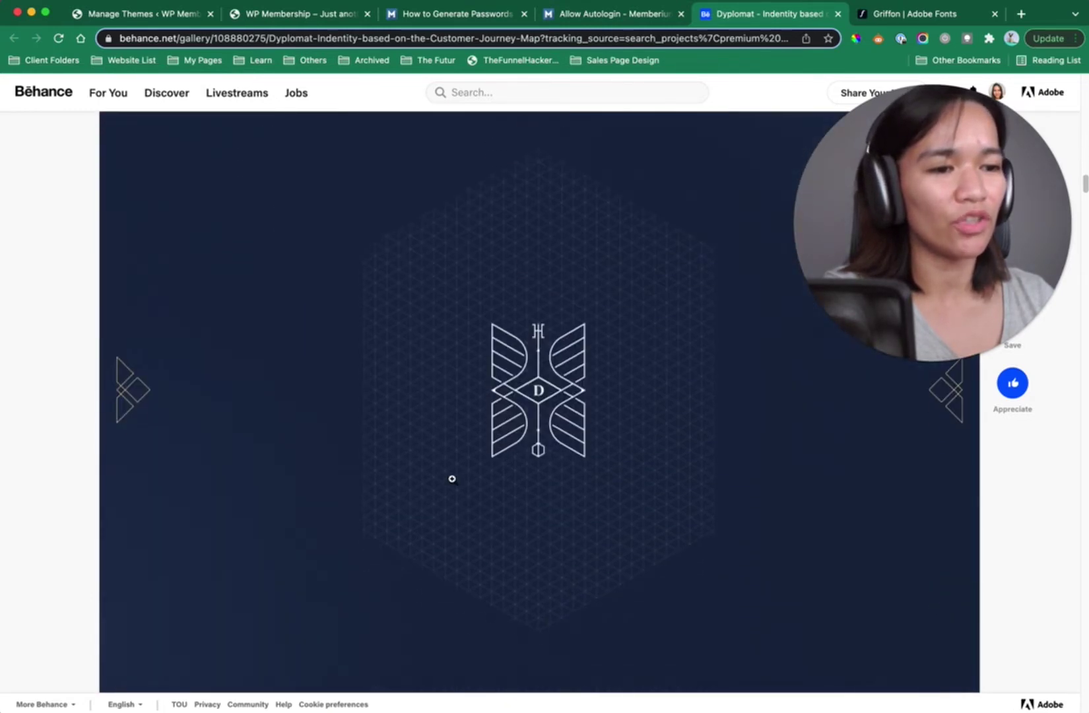
{"action": "scroll", "coordinate": [452, 478], "scroll_direction": "down", "scroll_amount": 8}
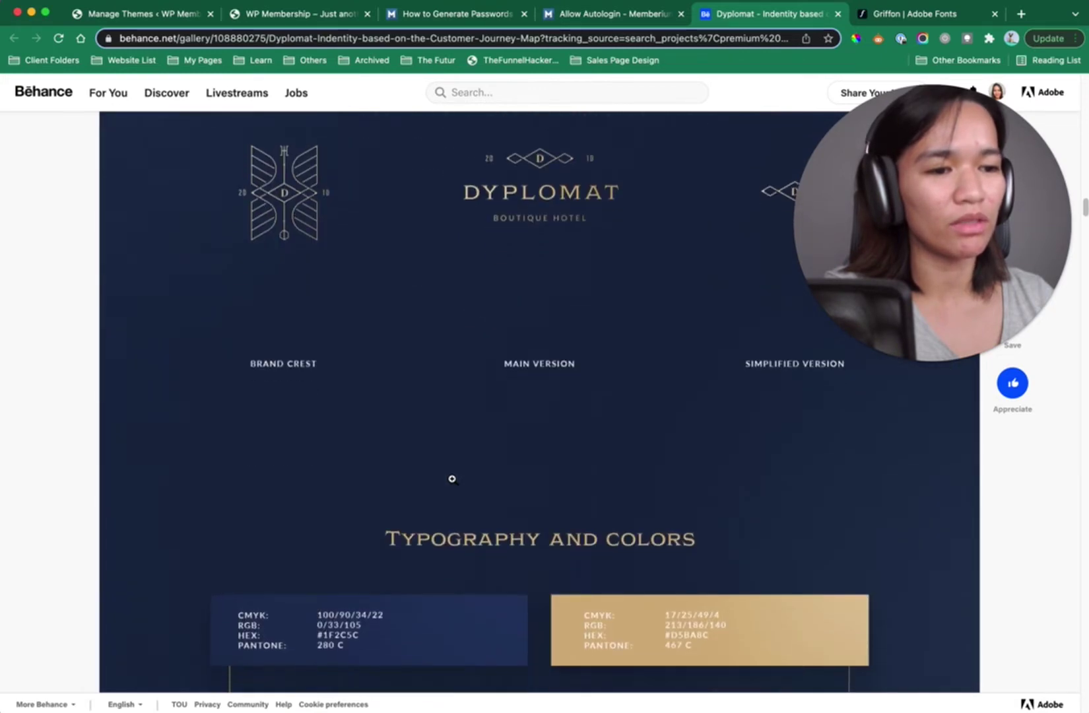
{"action": "scroll", "coordinate": [452, 478], "scroll_direction": "down", "scroll_amount": 7}
{"action": "scroll", "coordinate": [450, 474], "scroll_direction": "down", "scroll_amount": 10}
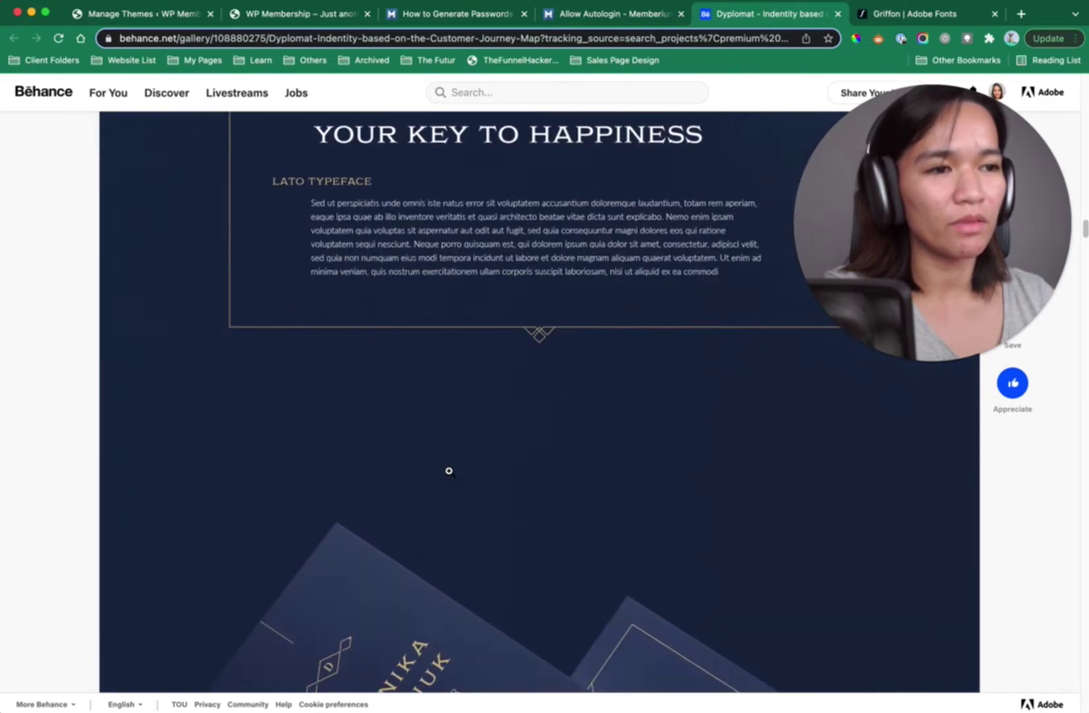
{"action": "scroll", "coordinate": [513, 487], "scroll_direction": "down", "scroll_amount": 10}
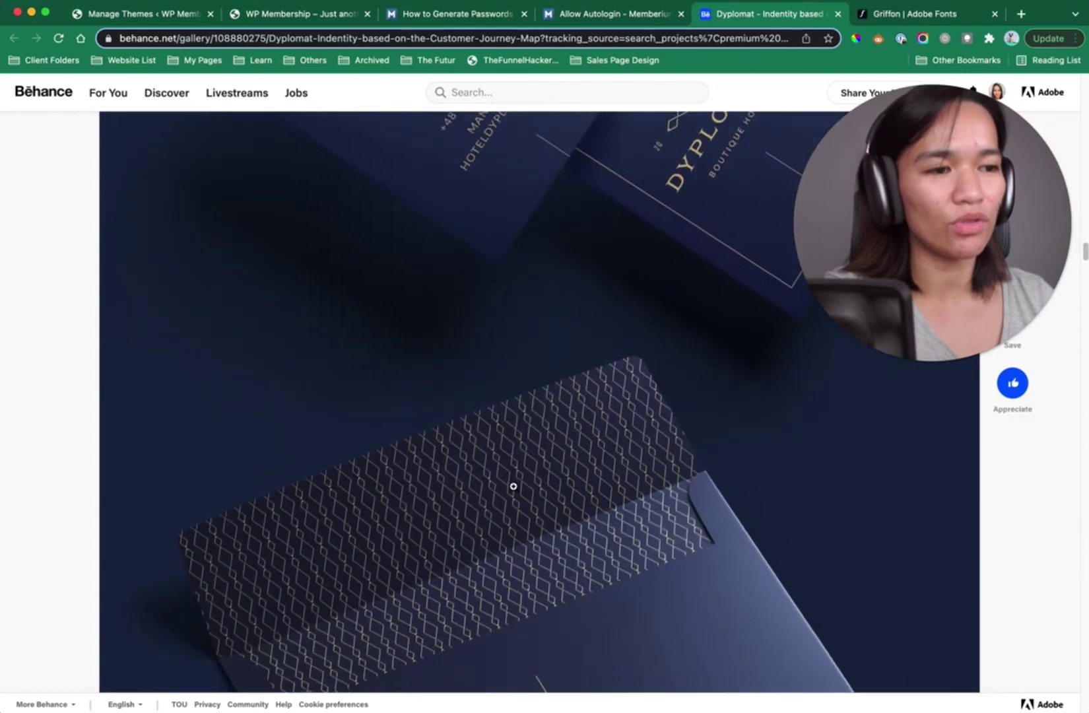
{"action": "scroll", "coordinate": [513, 486], "scroll_direction": "down", "scroll_amount": 10}
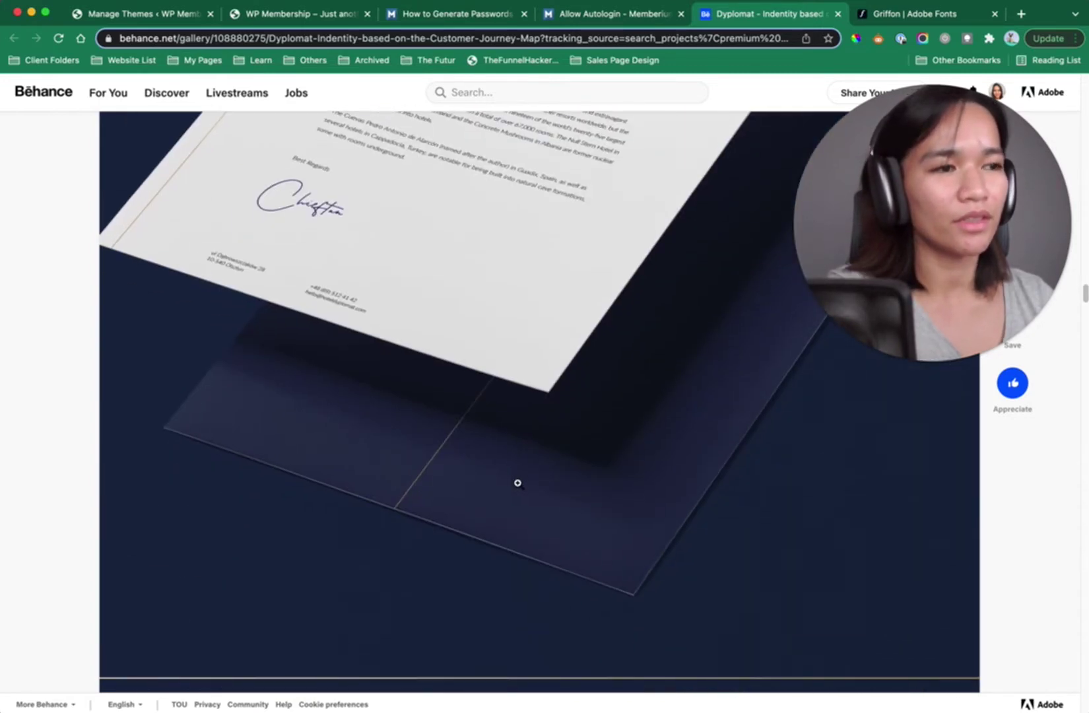
Return to the Typography and Colors section of the Dyplomat project to view its palette and Griffon typeface.
{"action": "scroll", "coordinate": [515, 483], "scroll_direction": "up", "scroll_amount": 15}
{"action": "scroll", "coordinate": [536, 453], "scroll_direction": "up", "scroll_amount": 15}
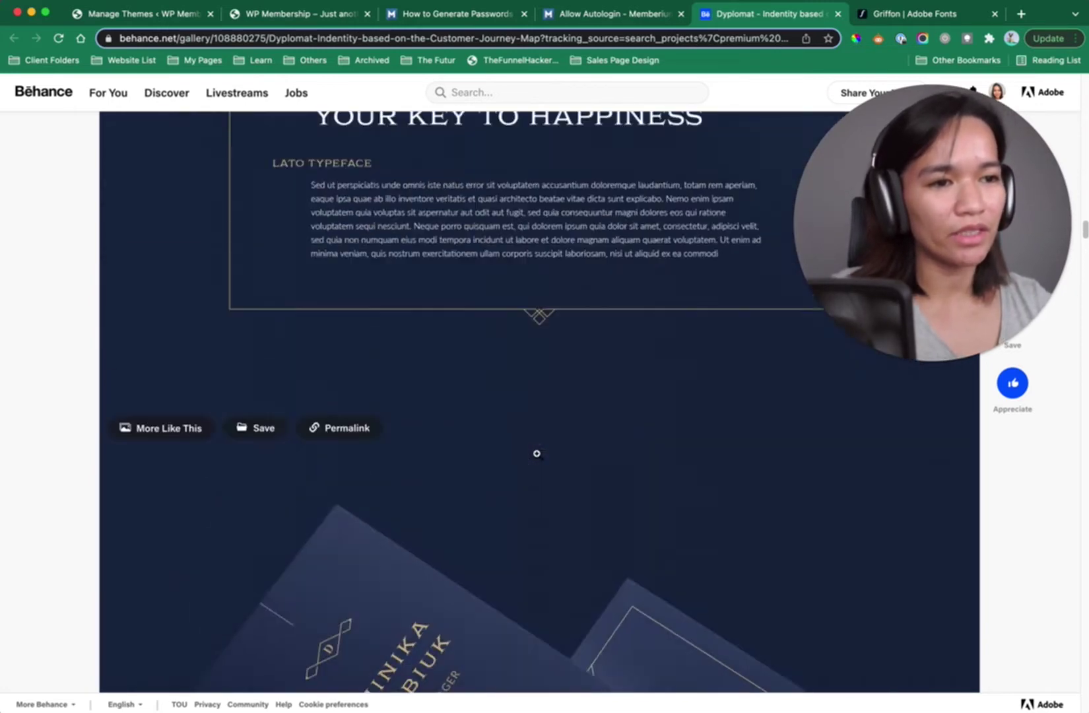
{"action": "scroll", "coordinate": [537, 453], "scroll_direction": "down", "scroll_amount": 3}
{"action": "scroll", "coordinate": [537, 453], "scroll_direction": "down", "scroll_amount": 2}
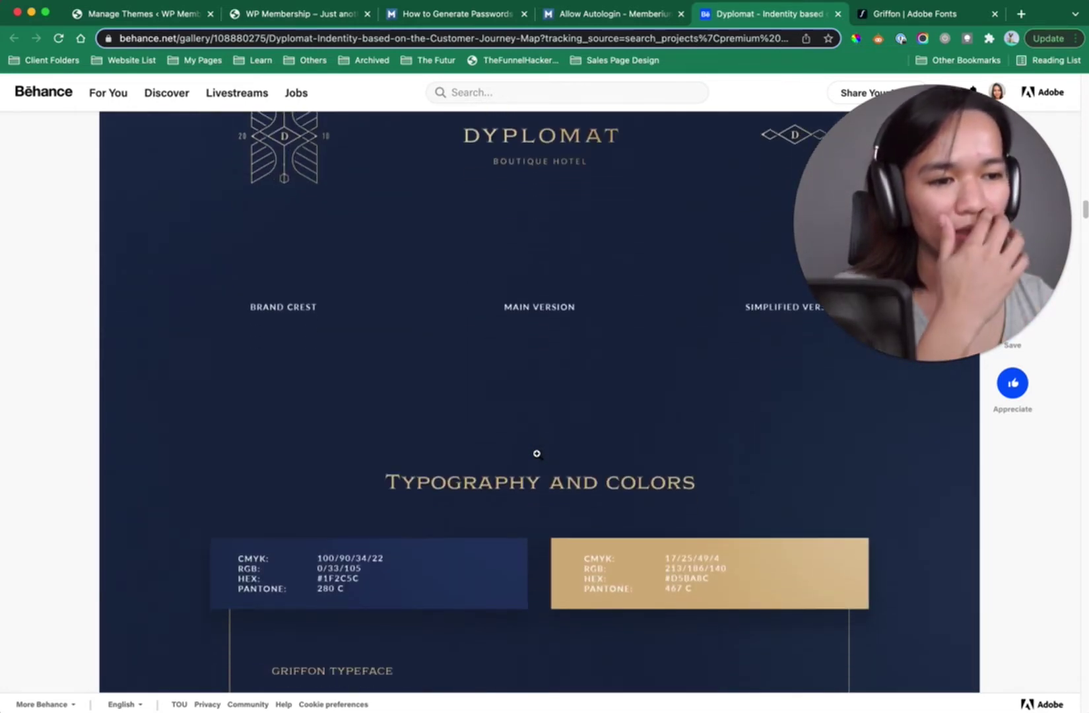
Examine the rest of the Dyplomat project, from typography and colors through stationery, customer journey map stages and product mockups to its end.
{"action": "scroll", "coordinate": [537, 453], "scroll_direction": "down", "scroll_amount": 3}
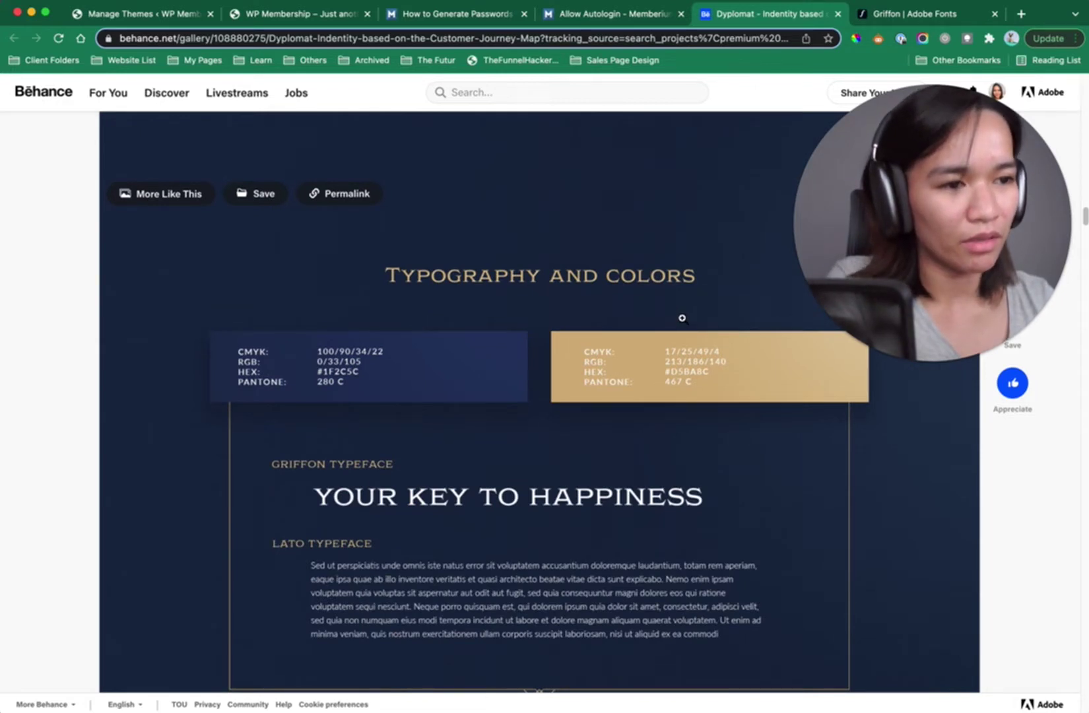
{"action": "scroll", "coordinate": [610, 342], "scroll_direction": "down", "scroll_amount": 1}
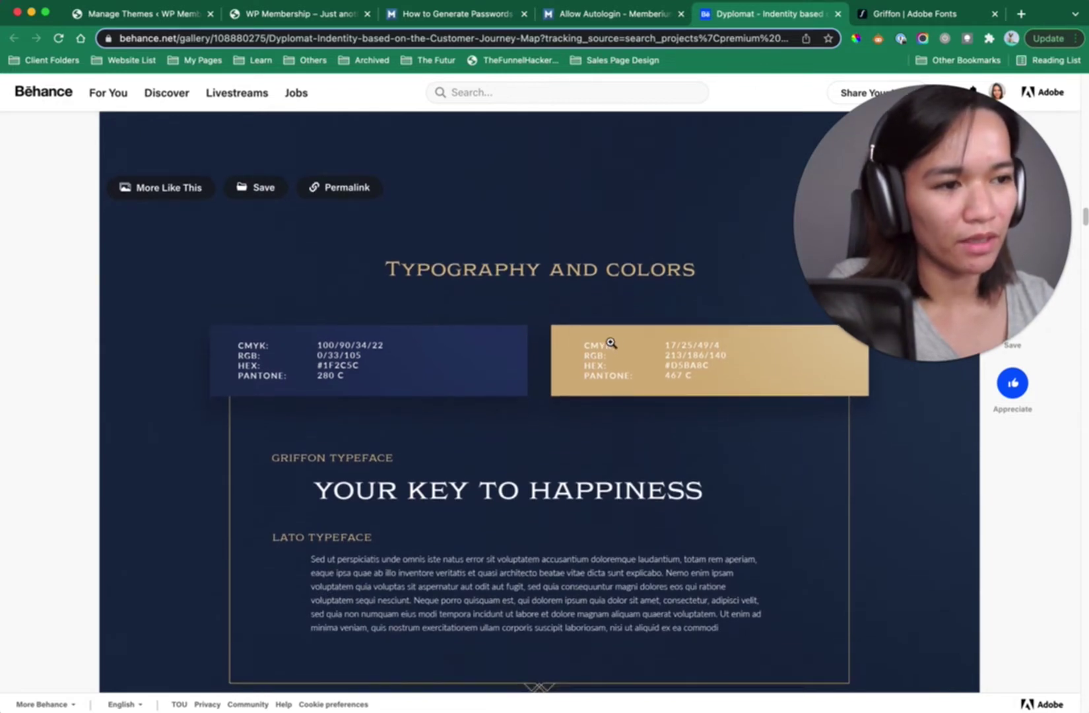
{"action": "scroll", "coordinate": [611, 342], "scroll_direction": "down", "scroll_amount": 15}
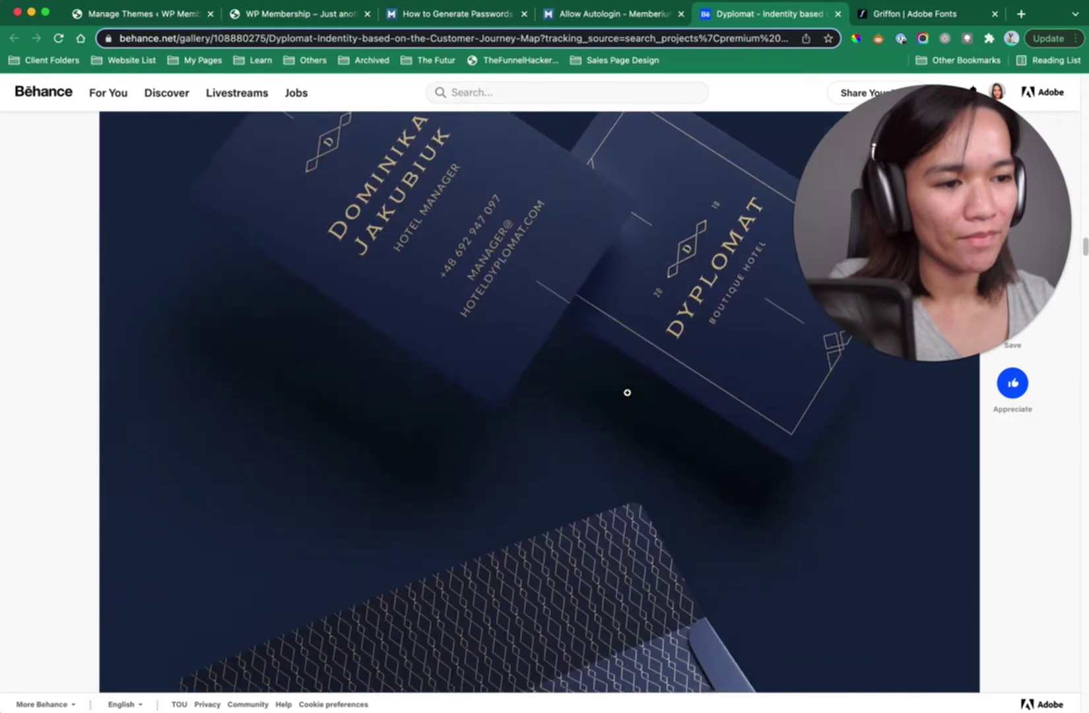
{"action": "scroll", "coordinate": [632, 413], "scroll_direction": "down", "scroll_amount": 15}
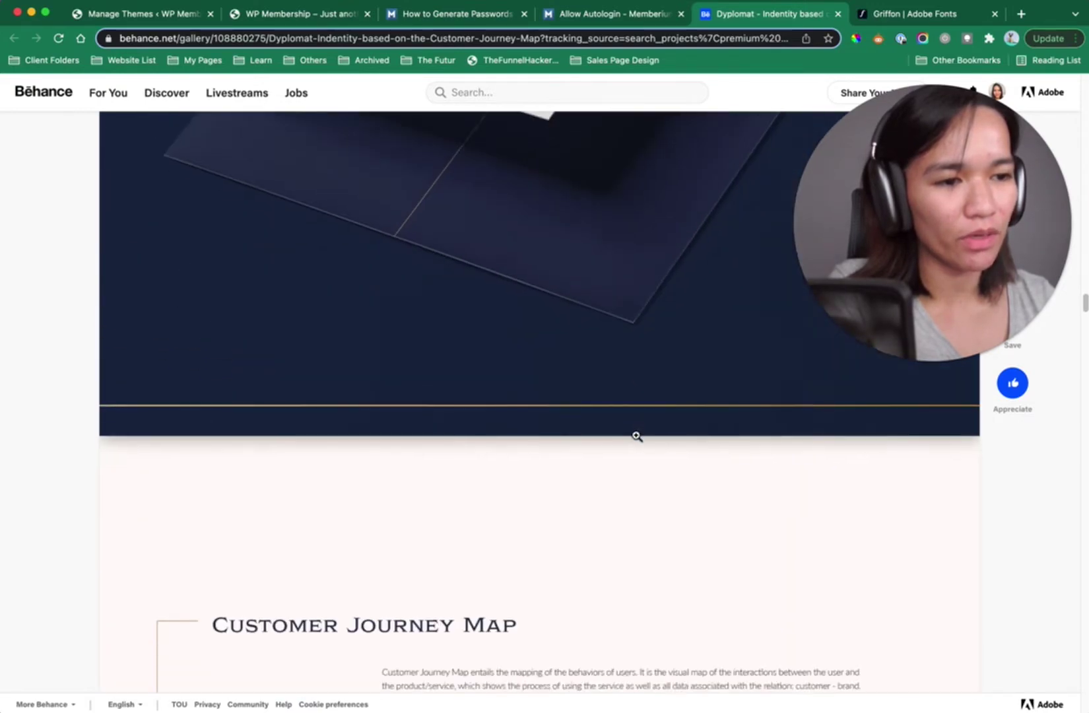
{"action": "scroll", "coordinate": [637, 438], "scroll_direction": "down", "scroll_amount": 15}
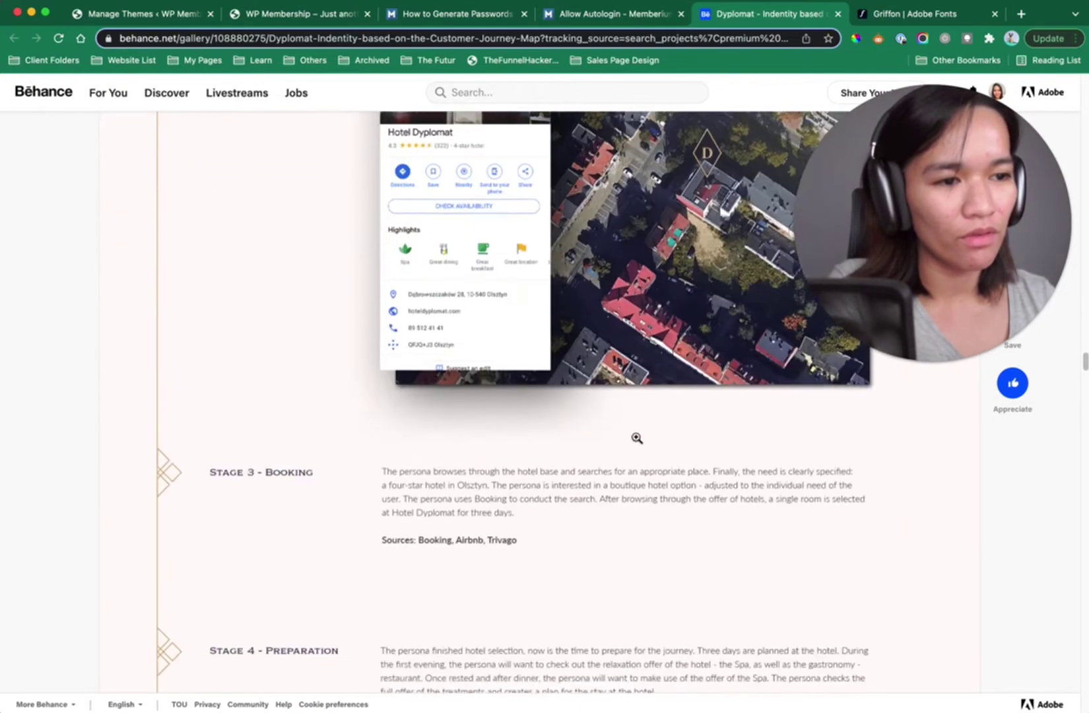
{"action": "scroll", "coordinate": [637, 437], "scroll_direction": "down", "scroll_amount": 15}
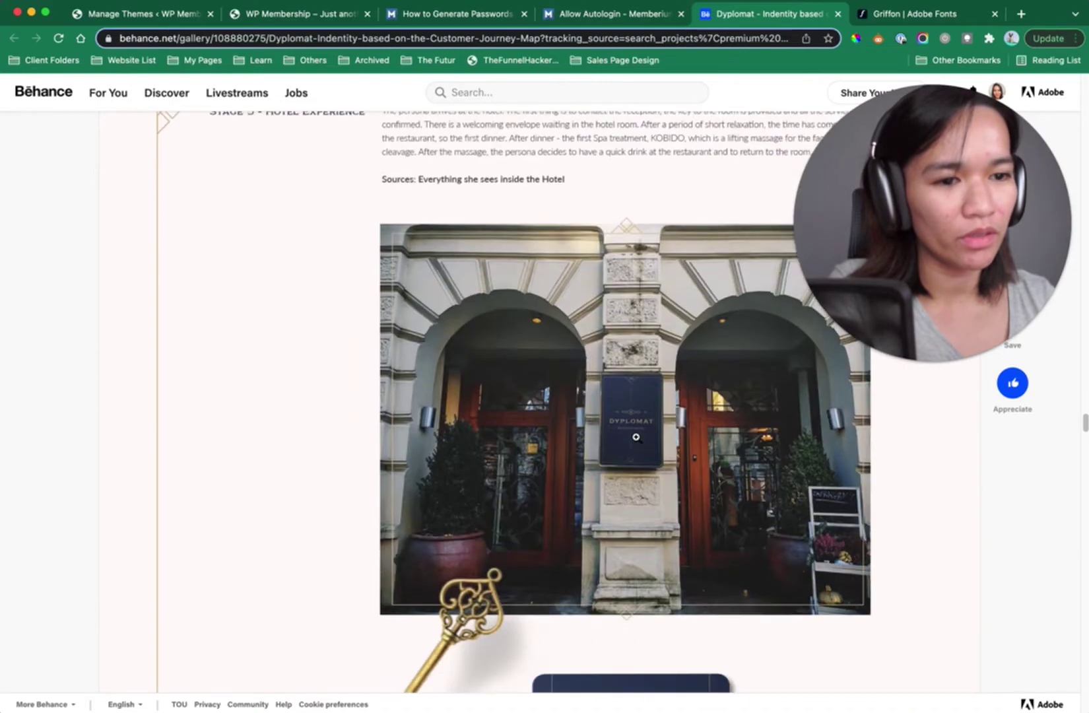
{"action": "scroll", "coordinate": [637, 438], "scroll_direction": "down", "scroll_amount": 5}
{"action": "scroll", "coordinate": [637, 438], "scroll_direction": "down", "scroll_amount": 20}
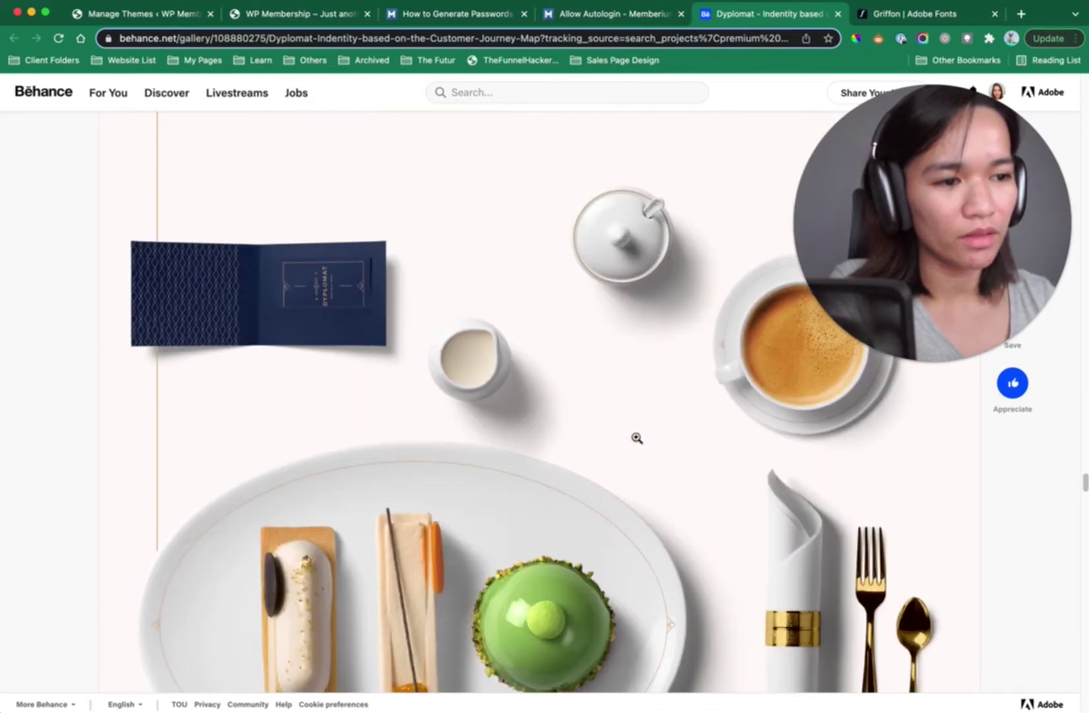
{"action": "scroll", "coordinate": [637, 437], "scroll_direction": "down", "scroll_amount": 20}
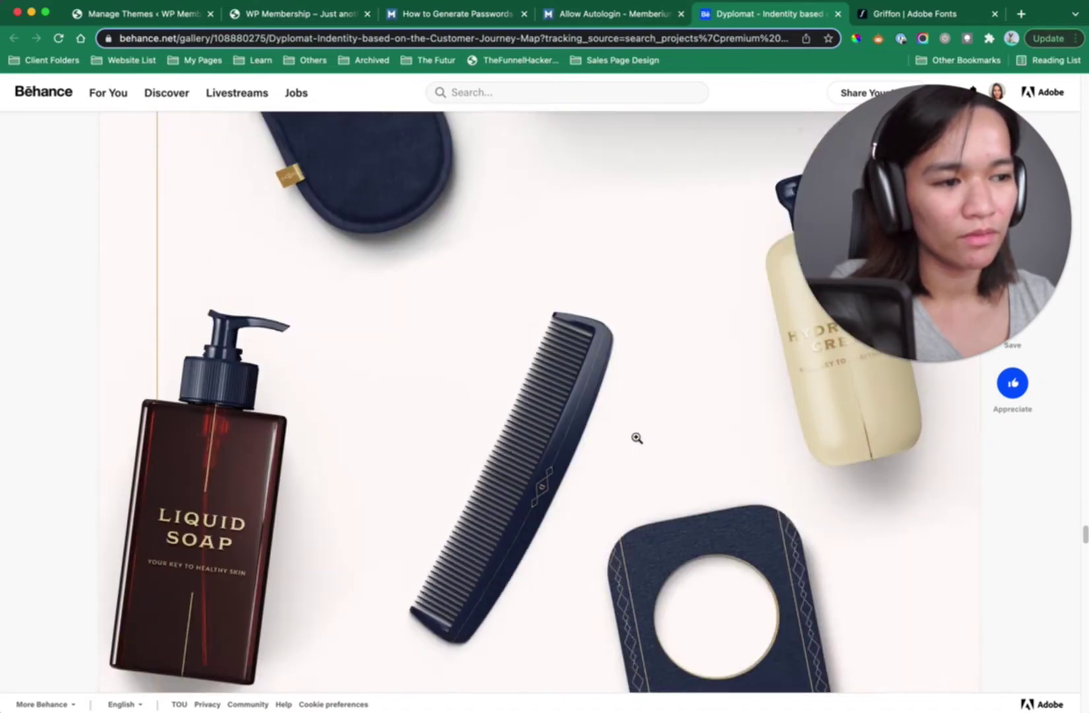
{"action": "scroll", "coordinate": [636, 437], "scroll_direction": "down", "scroll_amount": 20}
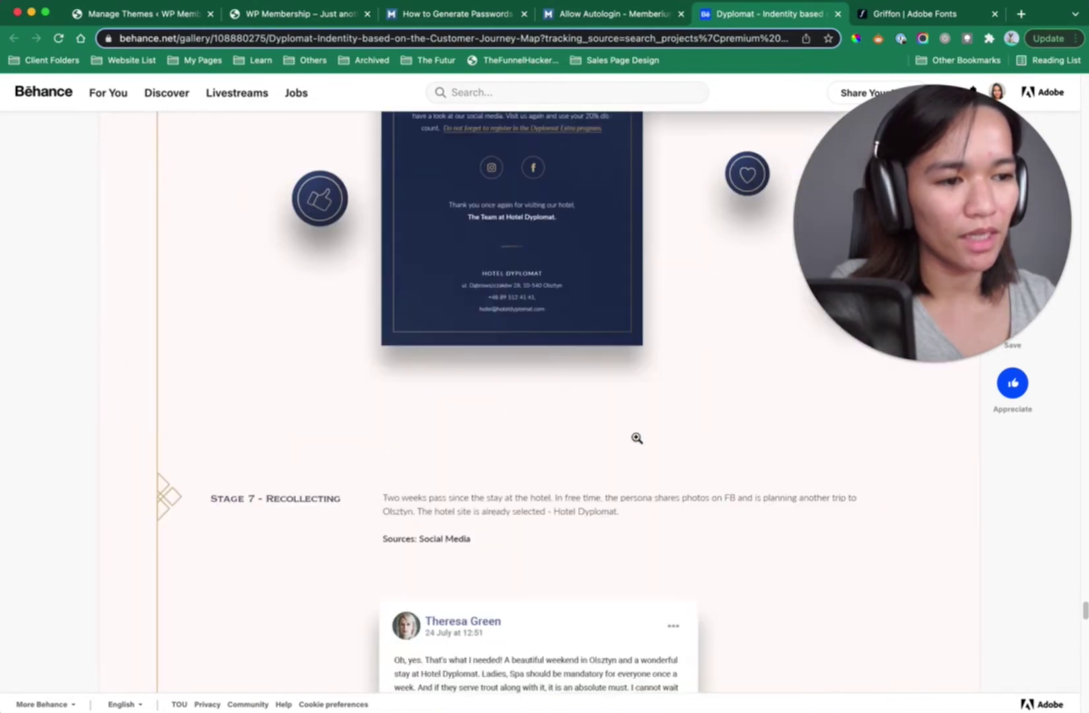
{"action": "scroll", "coordinate": [637, 438], "scroll_direction": "down", "scroll_amount": 3}
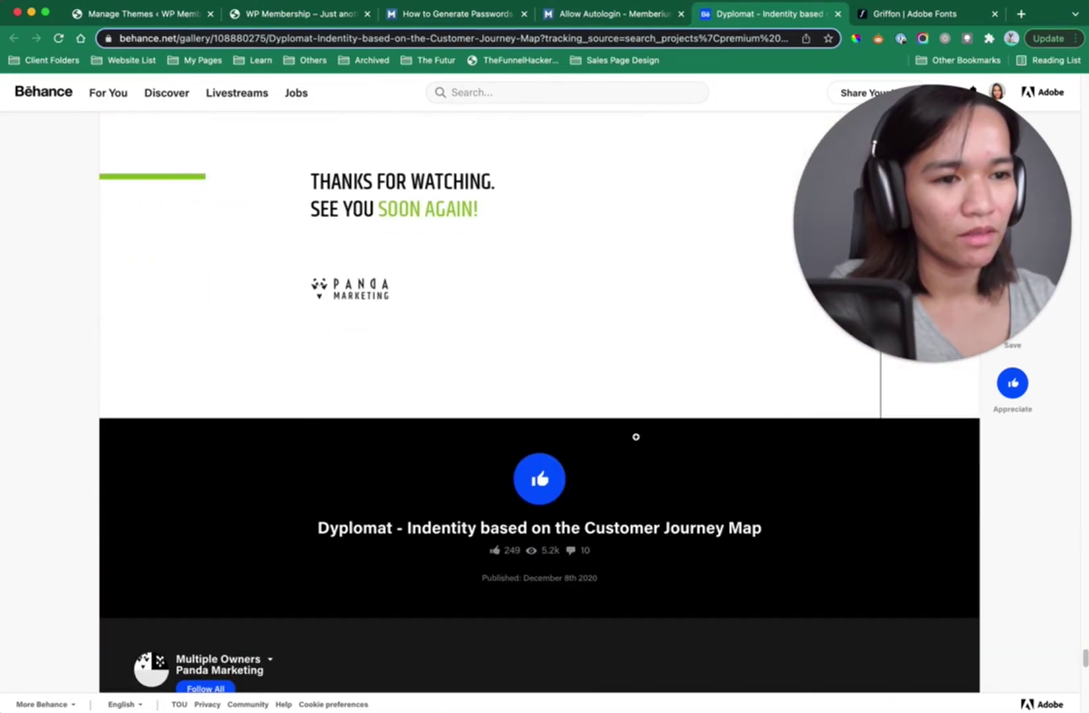
Go back to the Dyplomat project's Typography and Colors section and view its navy and gold swatches and typefaces.
{"action": "scroll", "coordinate": [637, 437], "scroll_direction": "up", "scroll_amount": 20}
{"action": "scroll", "coordinate": [637, 438], "scroll_direction": "up", "scroll_amount": 20}
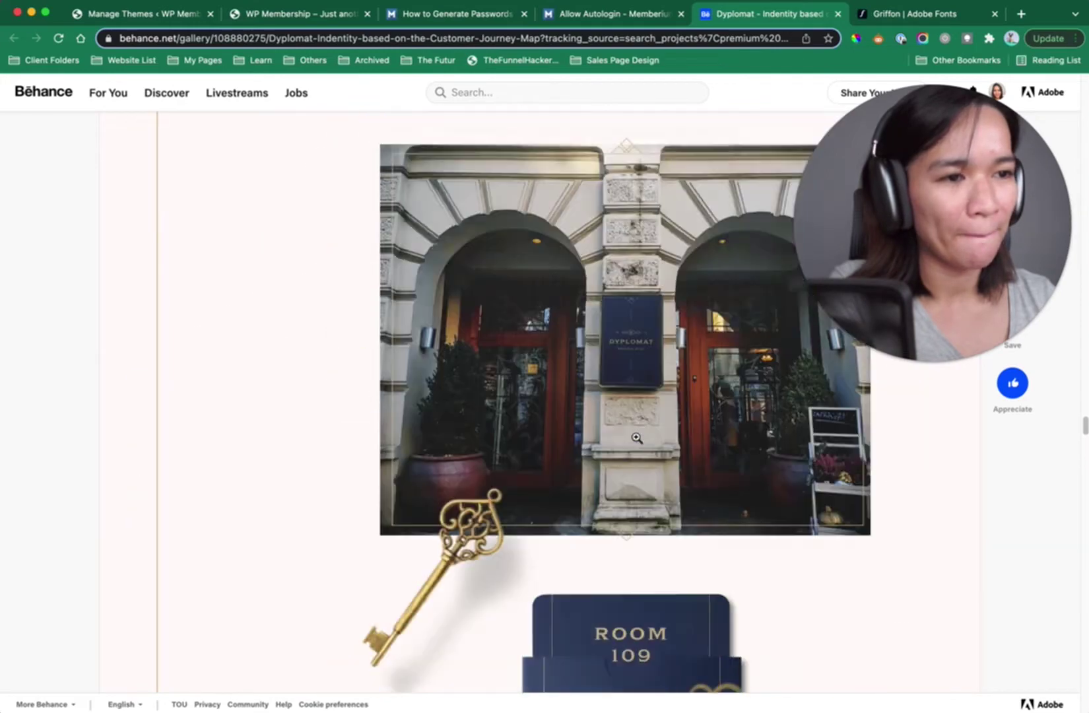
{"action": "scroll", "coordinate": [636, 437], "scroll_direction": "up", "scroll_amount": 15}
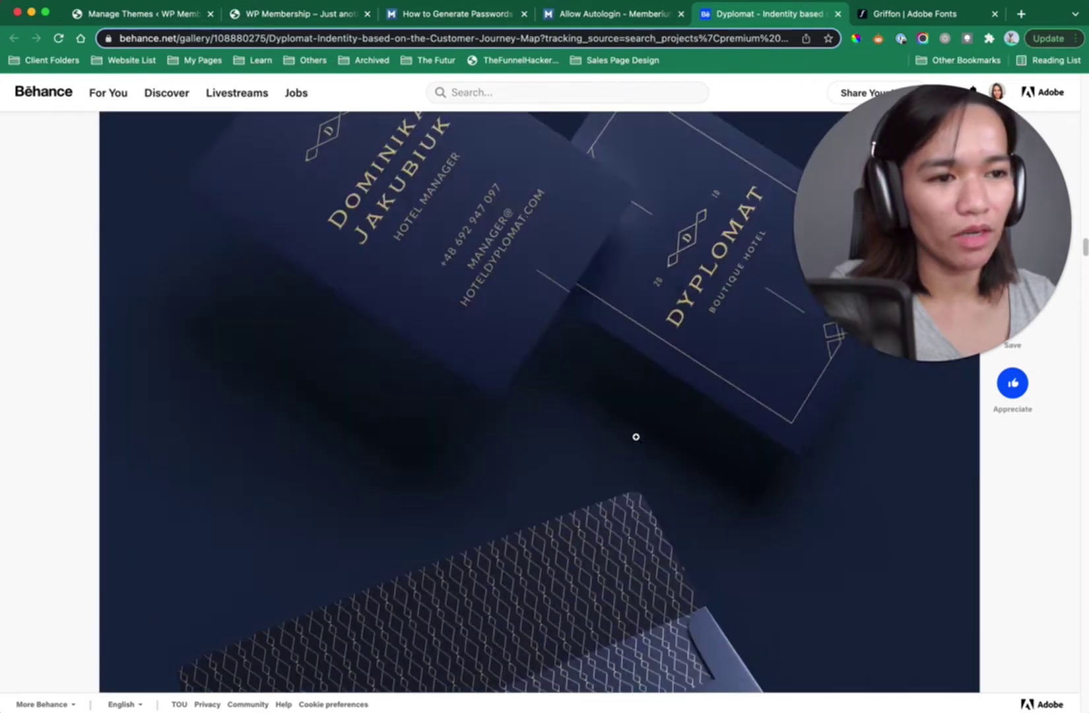
{"action": "scroll", "coordinate": [636, 438], "scroll_direction": "down", "scroll_amount": 3}
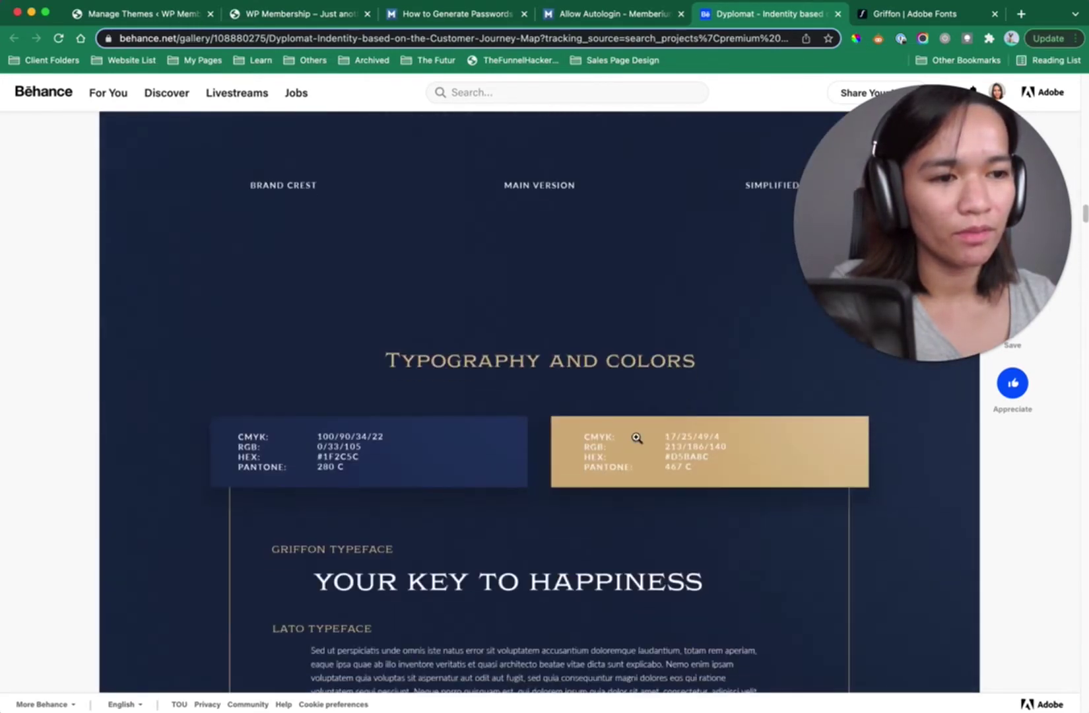
{"action": "scroll", "coordinate": [658, 388], "scroll_direction": "down", "scroll_amount": 1}
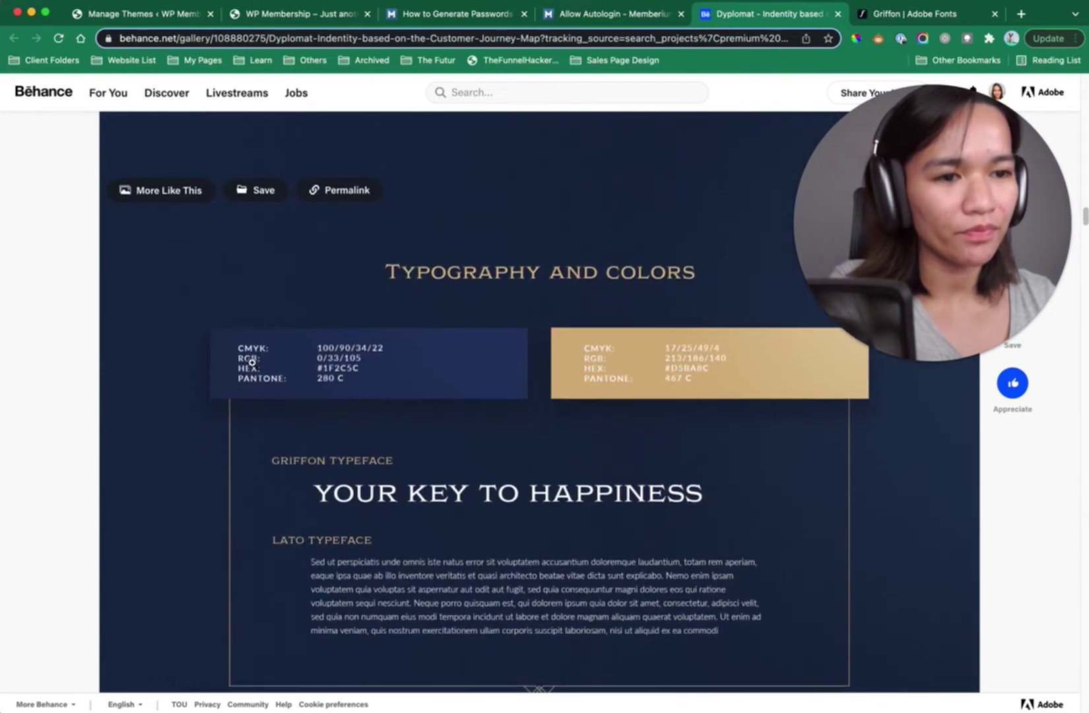
Switch back to the WP Membership site's admin area, open the list of all pages and review it.
{"action": "left_click", "coordinate": [250, 15]}
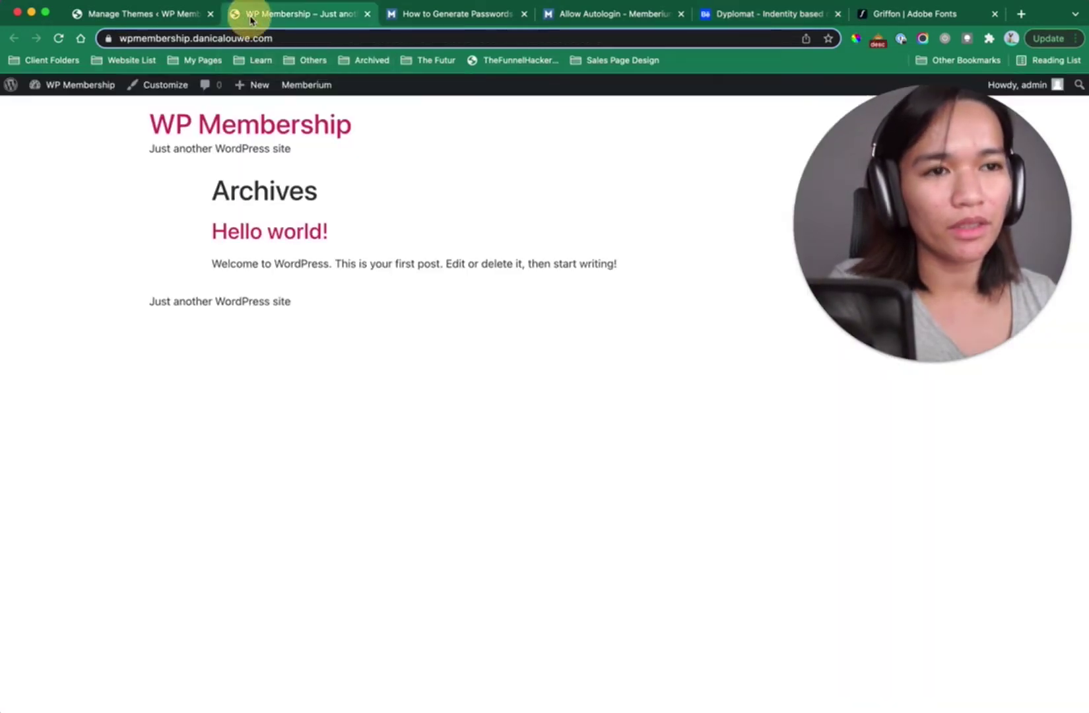
{"action": "left_click", "coordinate": [176, 19]}
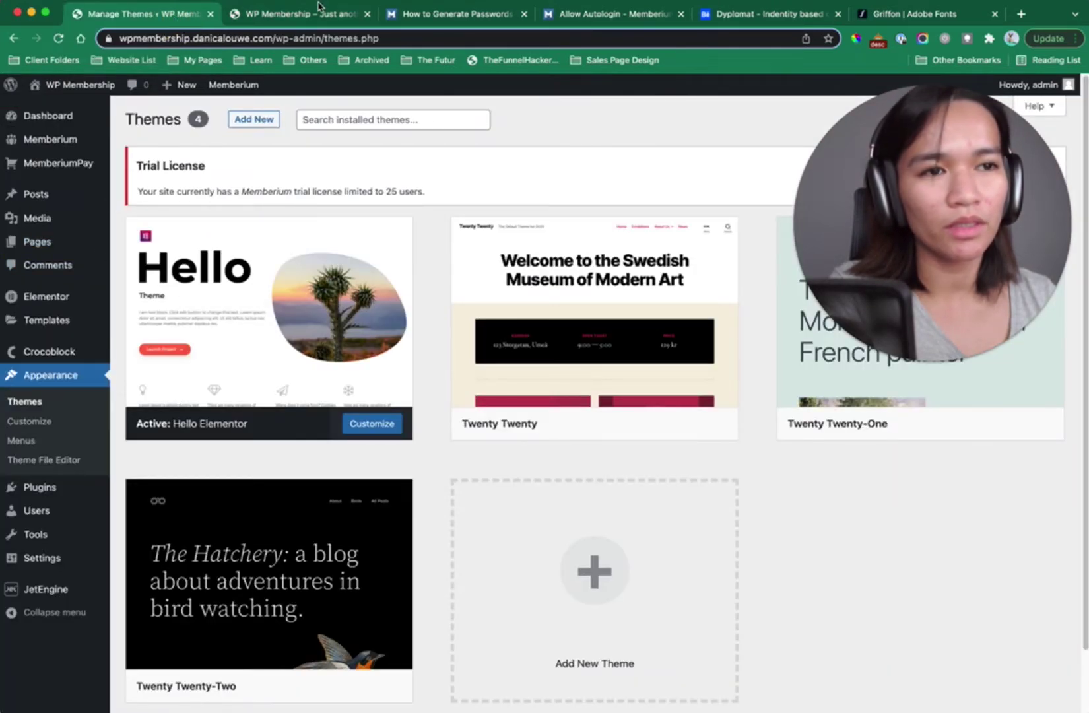
{"action": "mouse_move", "coordinate": [86, 240]}
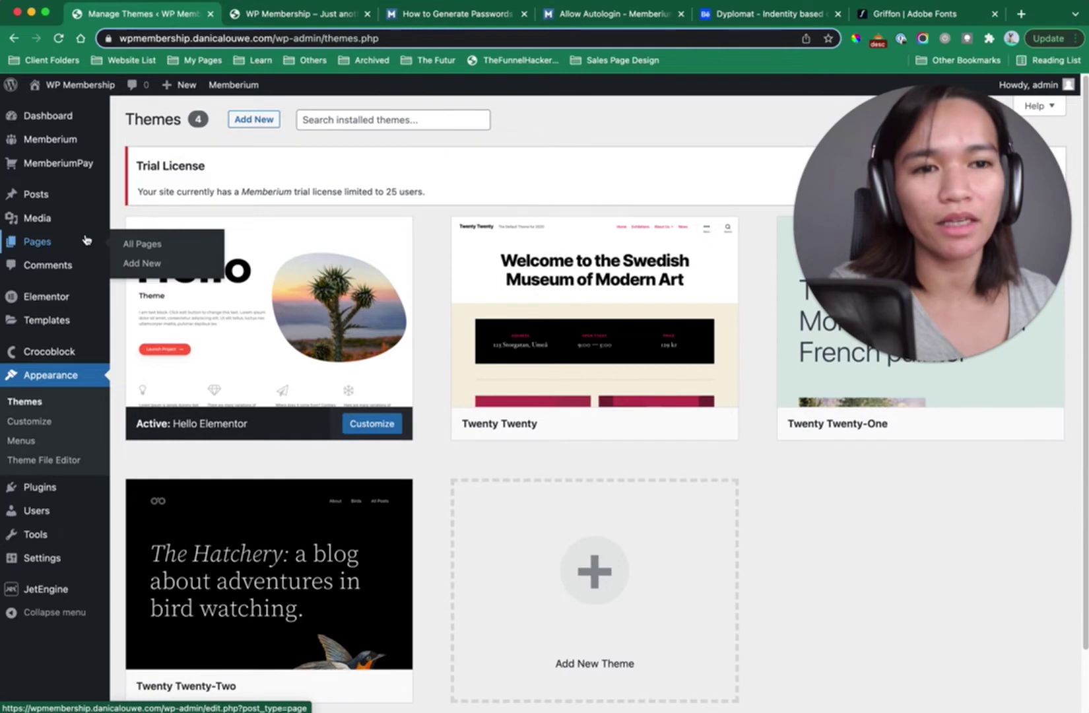
{"action": "left_click", "coordinate": [141, 244]}
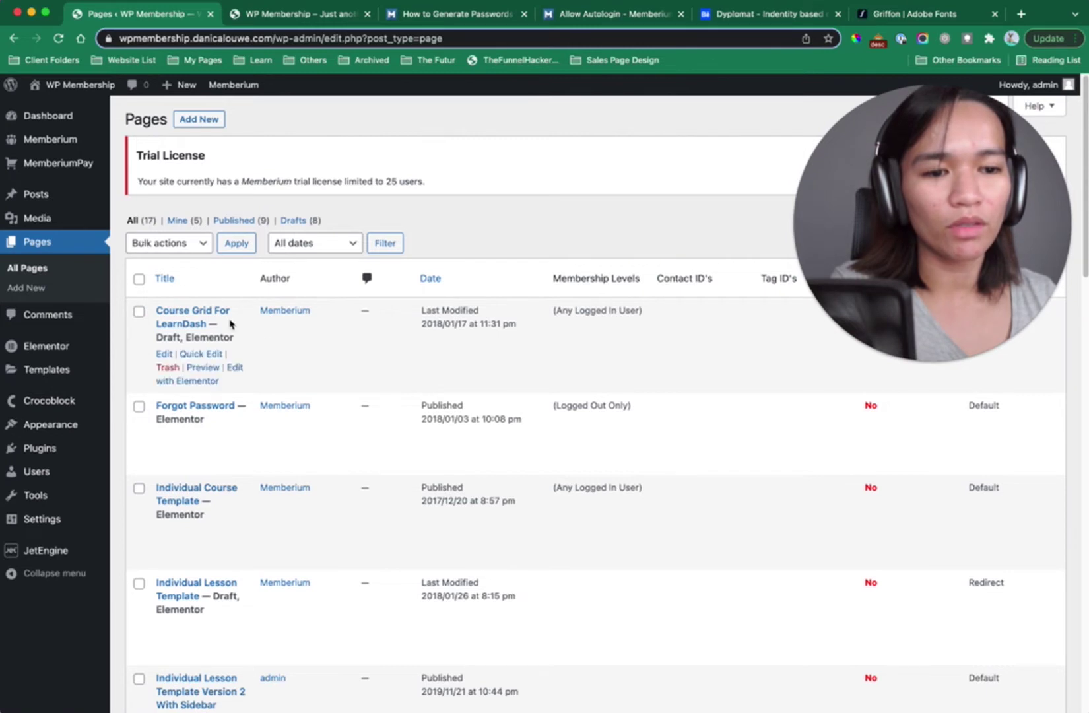
{"action": "scroll", "coordinate": [350, 423], "scroll_direction": "down", "scroll_amount": 5}
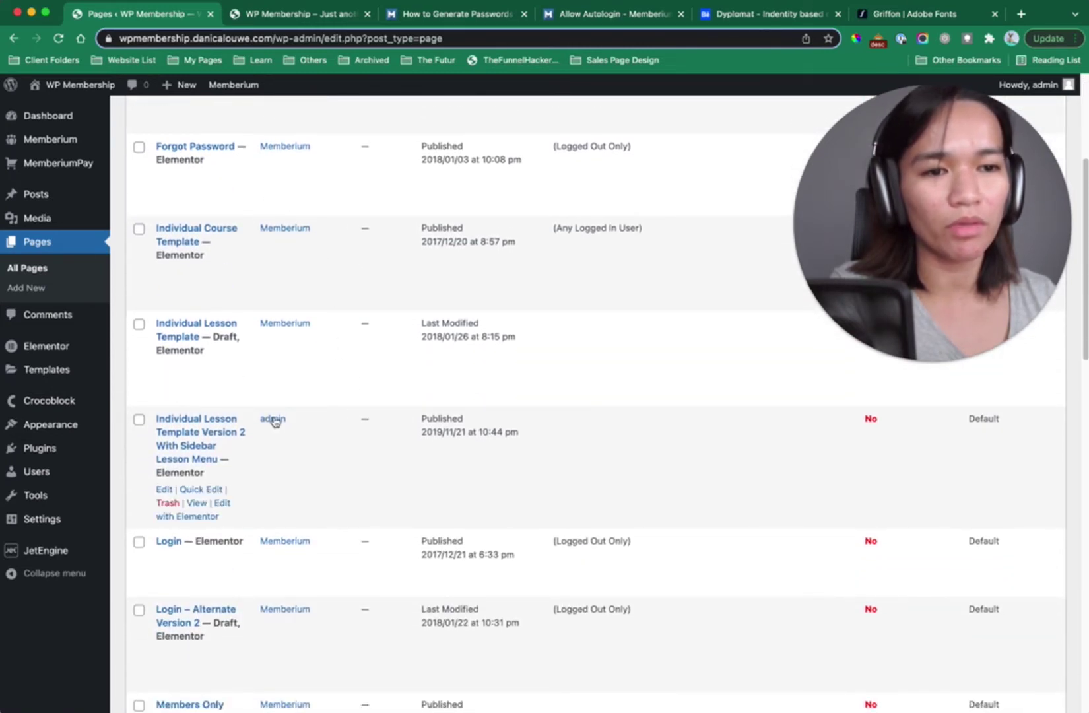
{"action": "scroll", "coordinate": [274, 419], "scroll_direction": "down", "scroll_amount": 12}
{"action": "scroll", "coordinate": [292, 487], "scroll_direction": "down", "scroll_amount": 5}
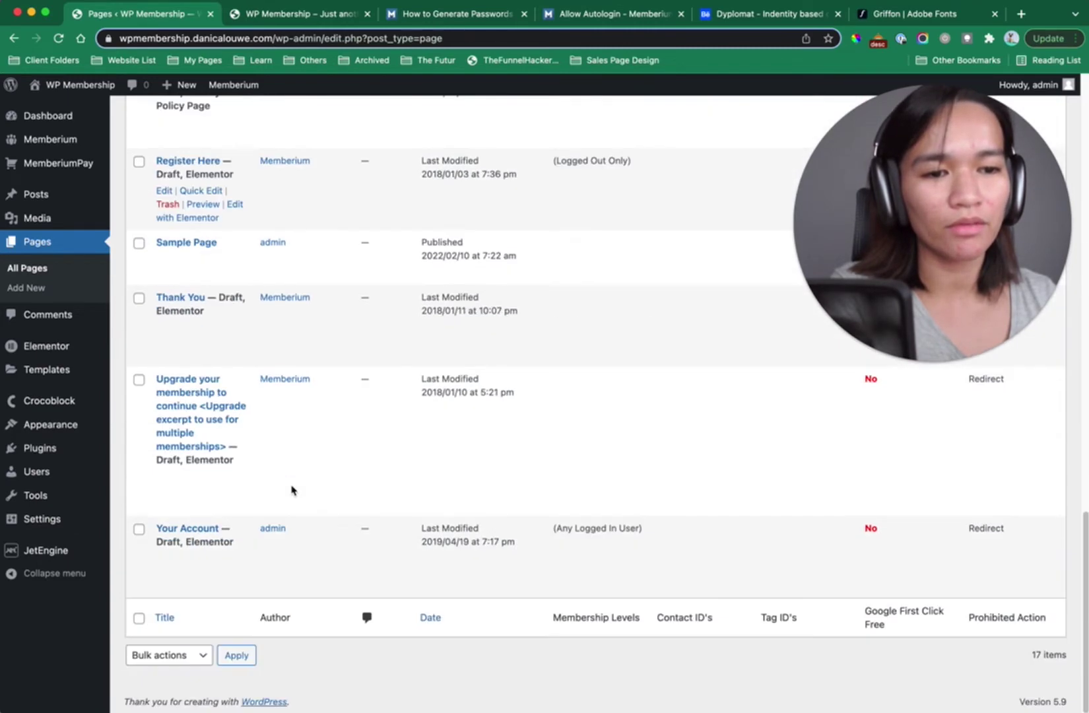
{"action": "scroll", "coordinate": [292, 489], "scroll_direction": "up", "scroll_amount": 20}
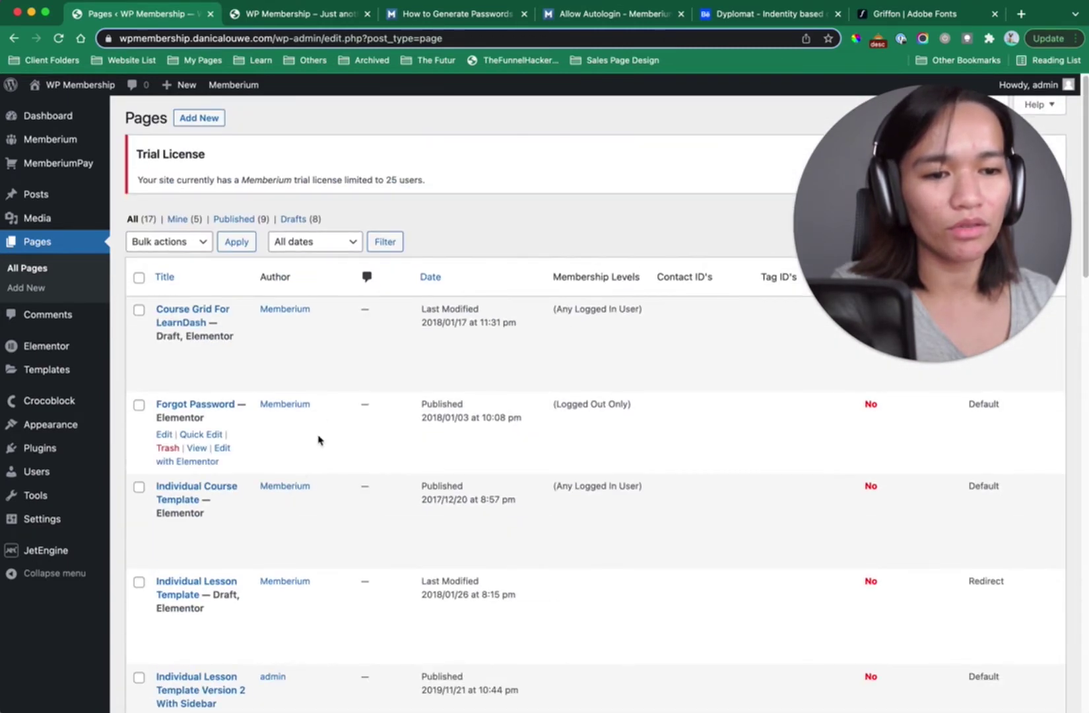
Search the pages list for "login", view the published Login page in a new tab, and close that tab.
{"action": "key", "text": "ctrl+f"}
{"action": "type", "text": "login"}
{"action": "key", "text": "Return"}
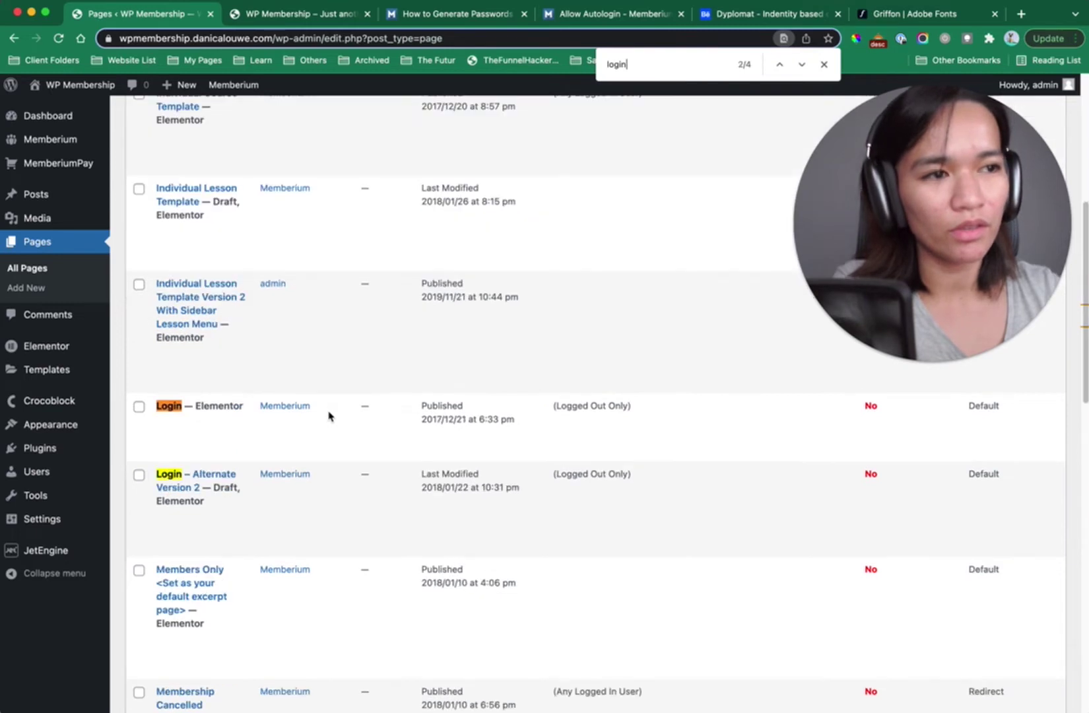
{"action": "mouse_move", "coordinate": [230, 427]}
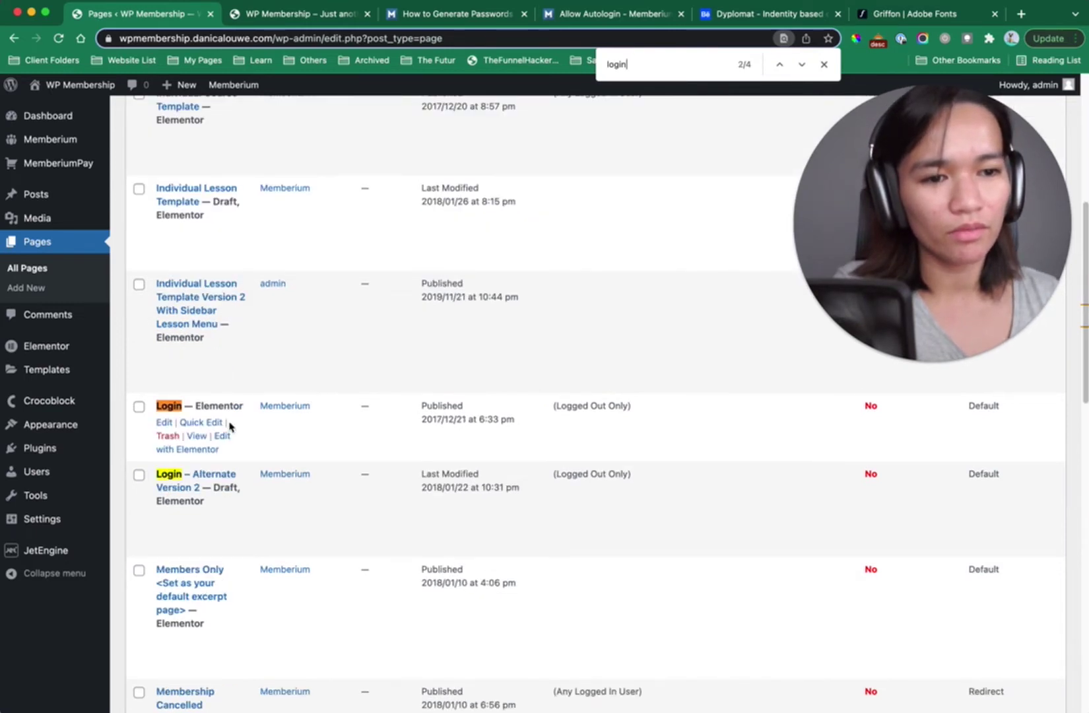
{"action": "left_click", "coordinate": [199, 437], "text": "super"}
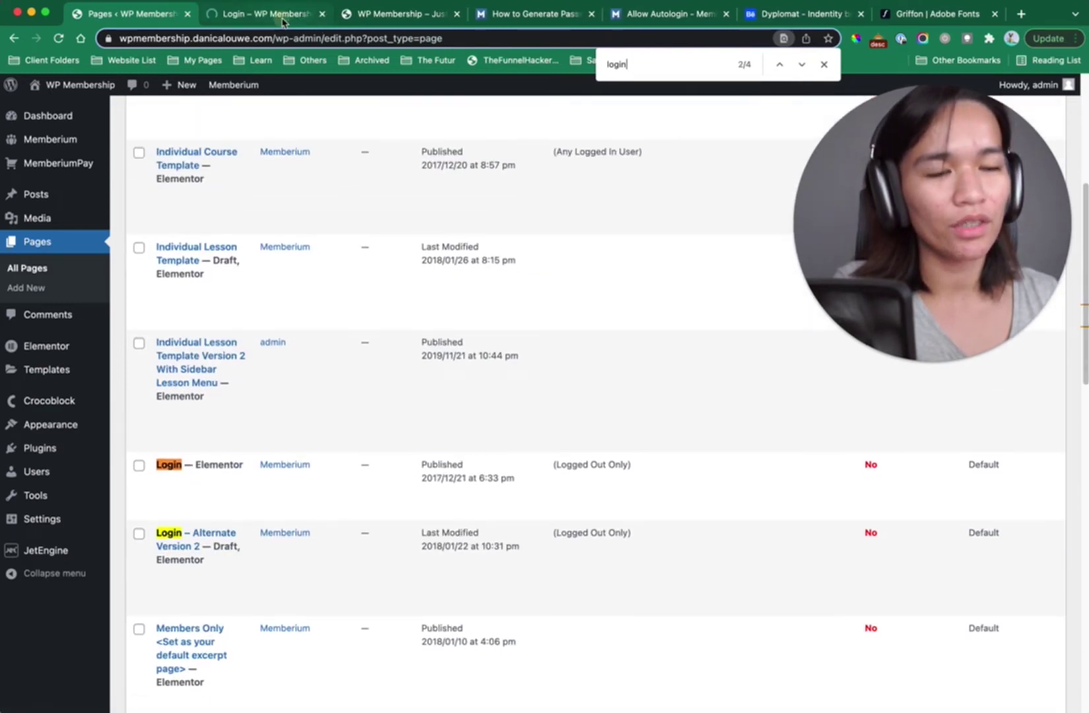
{"action": "left_click", "coordinate": [294, 18]}
{"action": "left_click", "coordinate": [332, 39]}
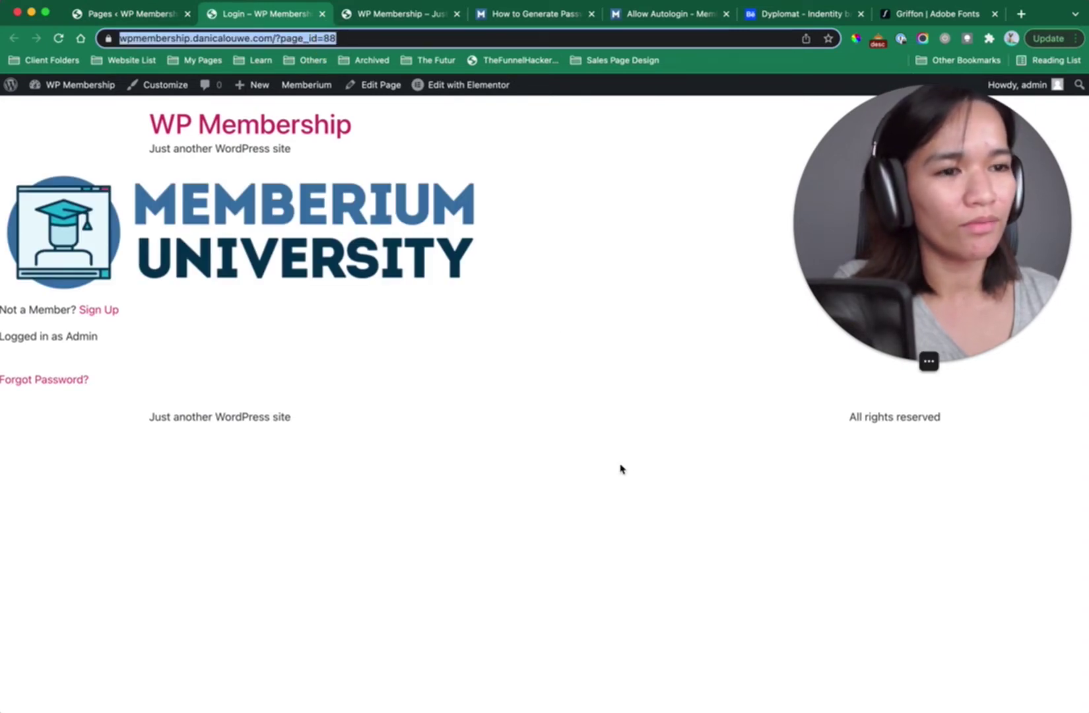
{"action": "left_click", "coordinate": [130, 20]}
{"action": "left_click", "coordinate": [323, 13]}
Select all existing pages and move them to the Trash with a bulk action.
{"action": "scroll", "coordinate": [299, 231], "scroll_direction": "up", "scroll_amount": 5}
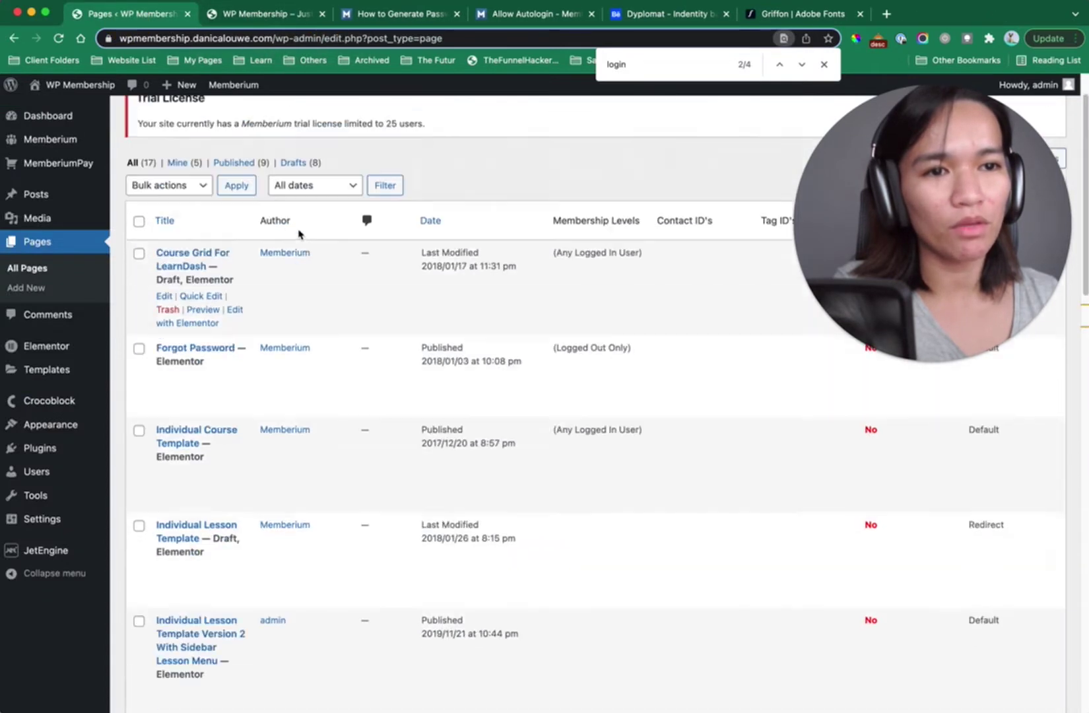
{"action": "left_click", "coordinate": [138, 279]}
{"action": "left_click", "coordinate": [167, 244]}
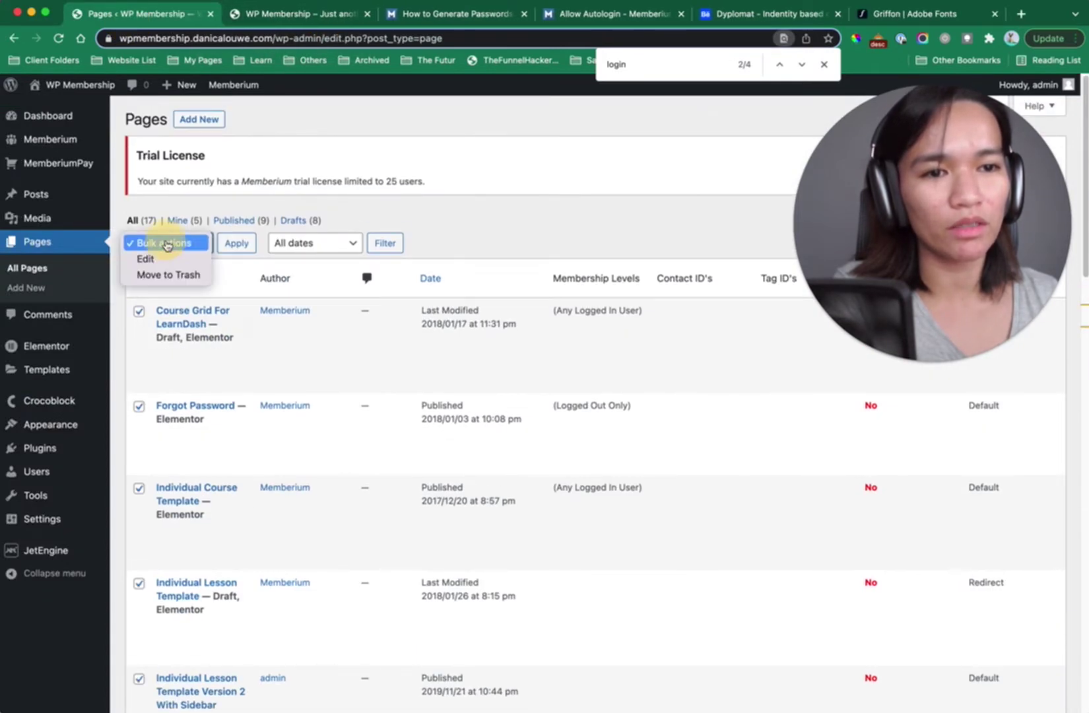
{"action": "left_click", "coordinate": [168, 275]}
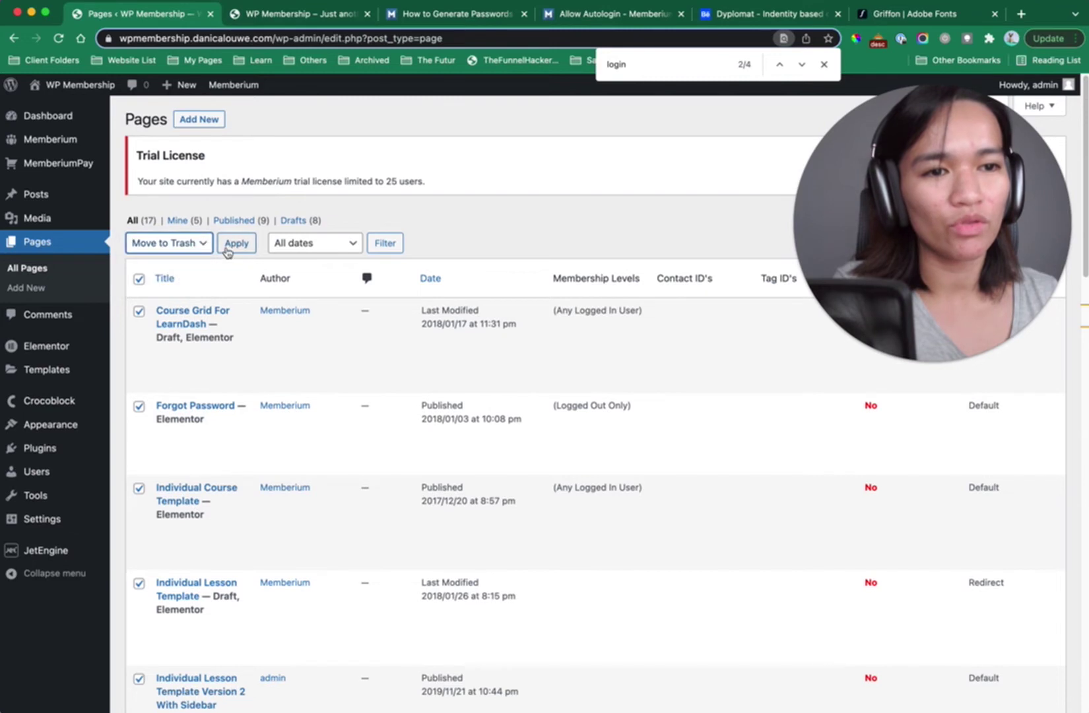
{"action": "left_click", "coordinate": [233, 246]}
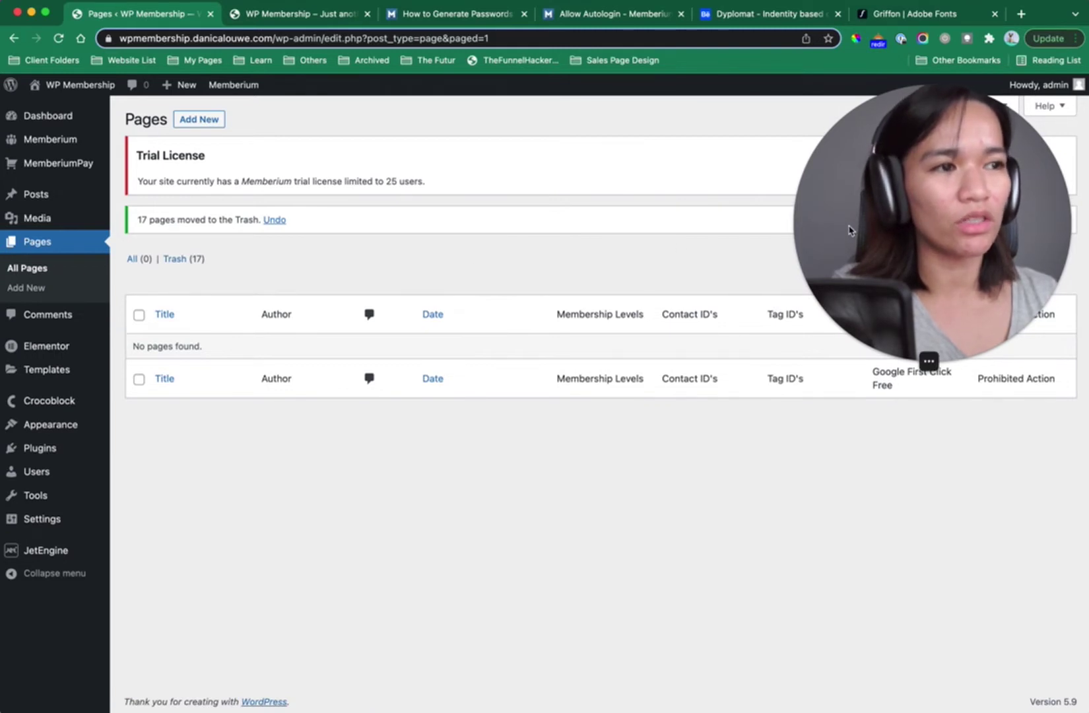
Create a new page titled "Login" and publish it.
{"action": "left_click", "coordinate": [212, 125]}
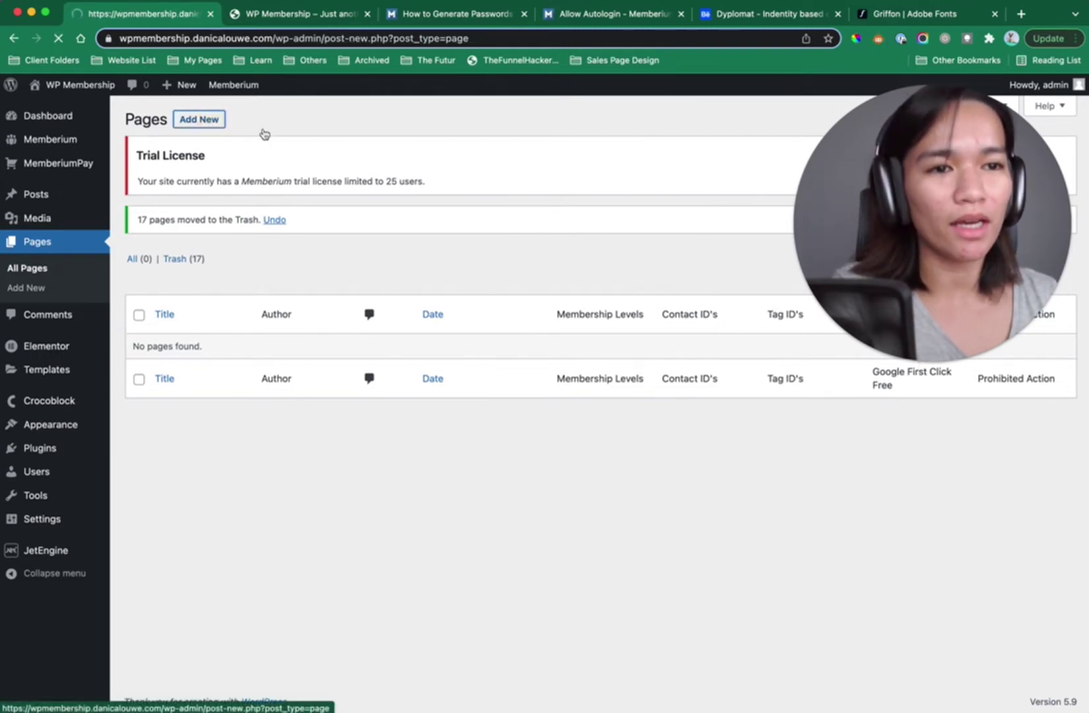
{"action": "left_click_drag", "start_coordinate": [917, 197], "coordinate": [146, 520]}
{"action": "left_click", "coordinate": [261, 190]}
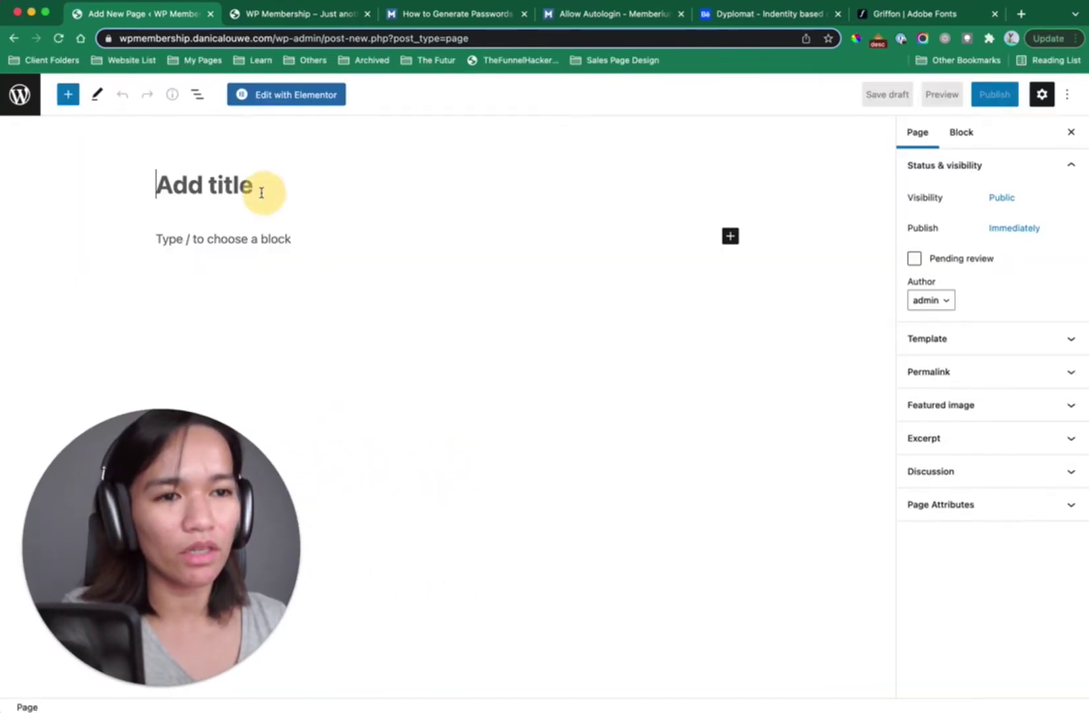
{"action": "type", "text": "Login"}
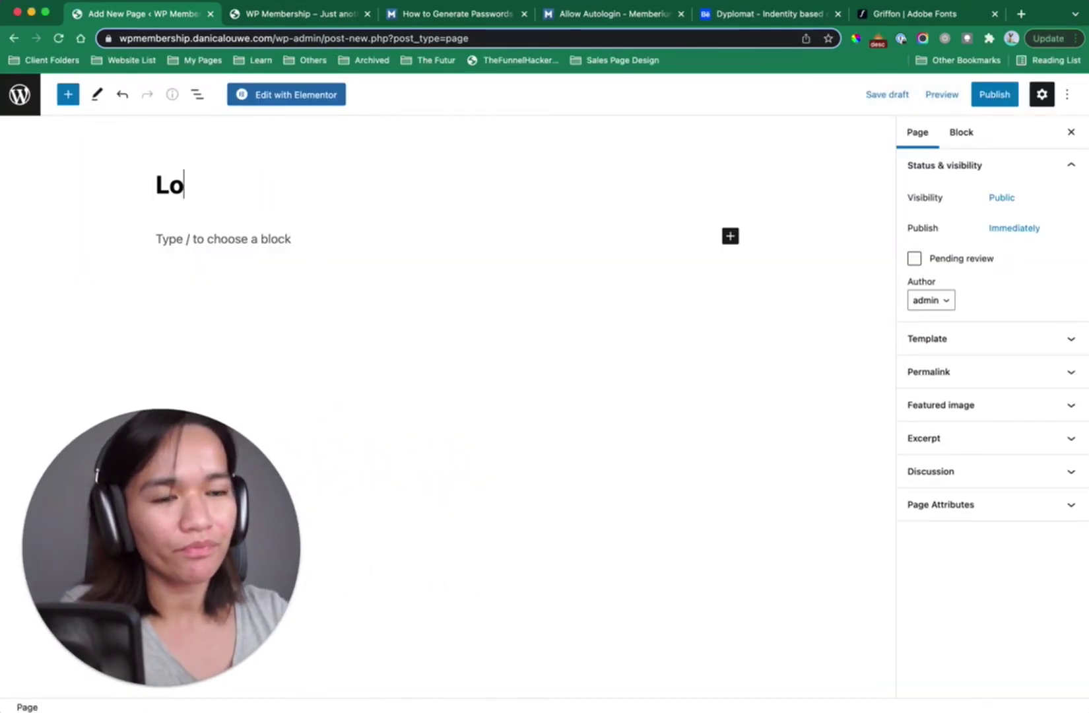
{"action": "left_click", "coordinate": [990, 97]}
{"action": "left_click", "coordinate": [975, 97]}
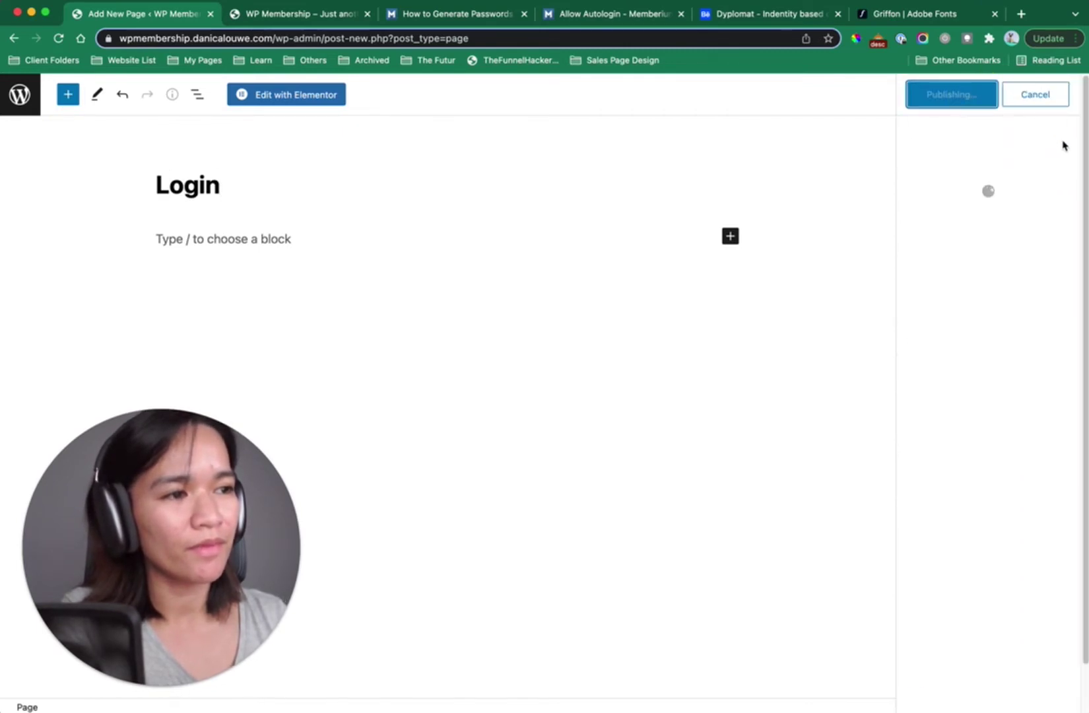
Create another new page titled "Home", publish it, and return to the list of all pages.
{"action": "left_click", "coordinate": [1040, 248]}
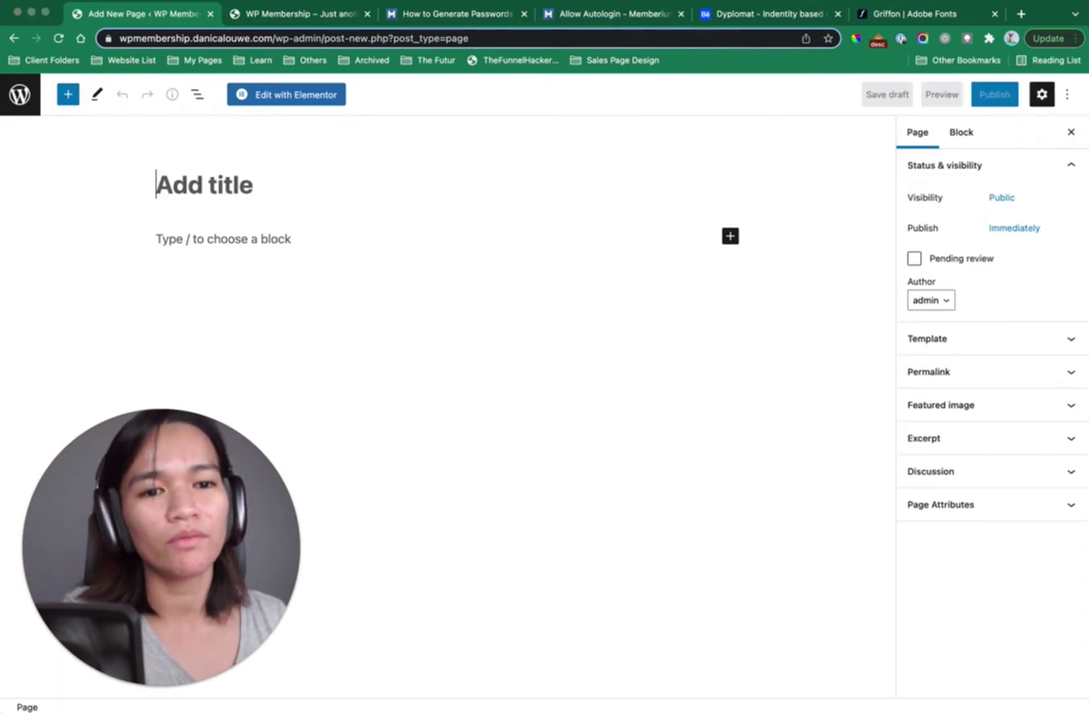
{"action": "left_click", "coordinate": [282, 185]}
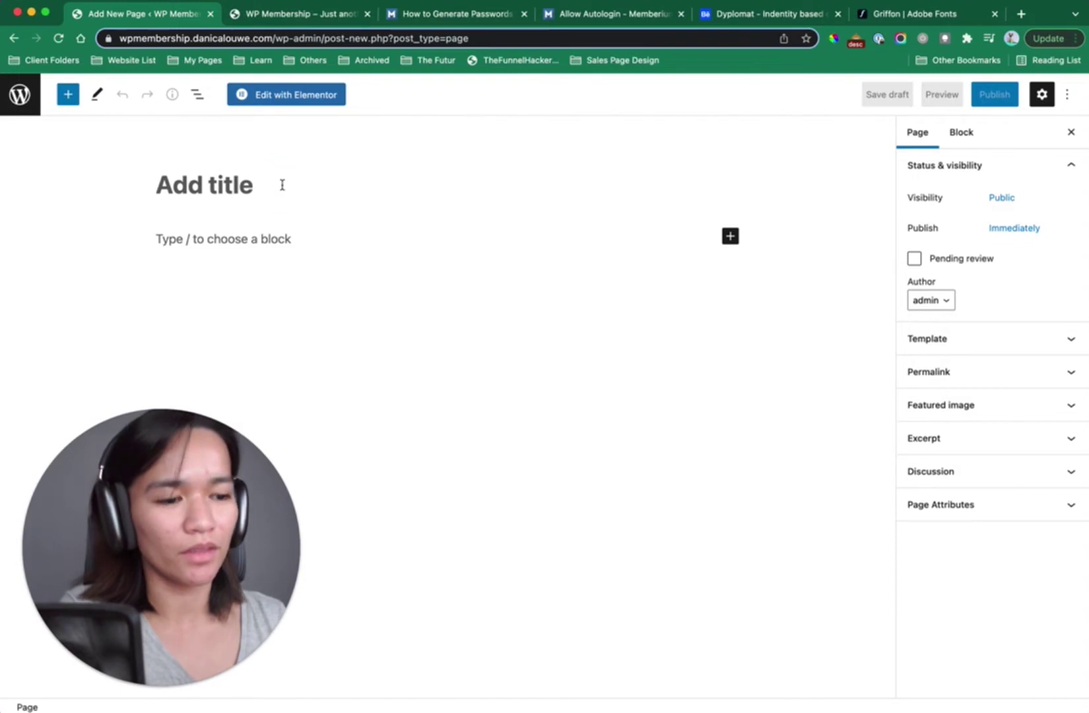
{"action": "type", "text": "Home"}
{"action": "key", "text": "super+s"}
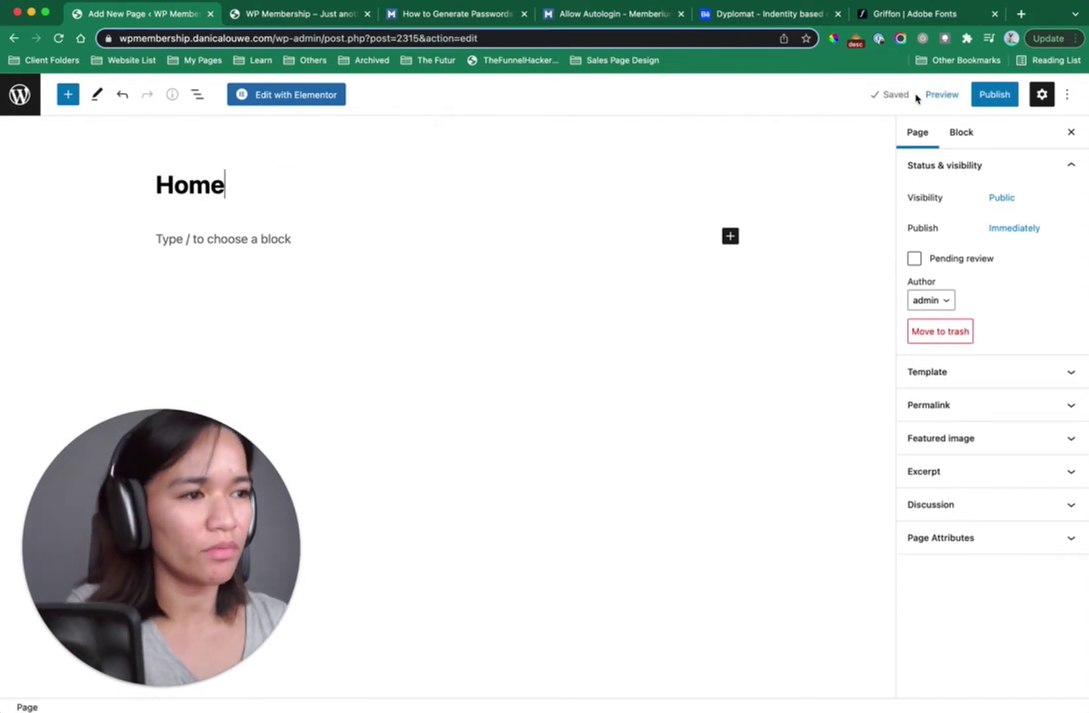
{"action": "left_click", "coordinate": [996, 95]}
{"action": "left_click", "coordinate": [977, 101]}
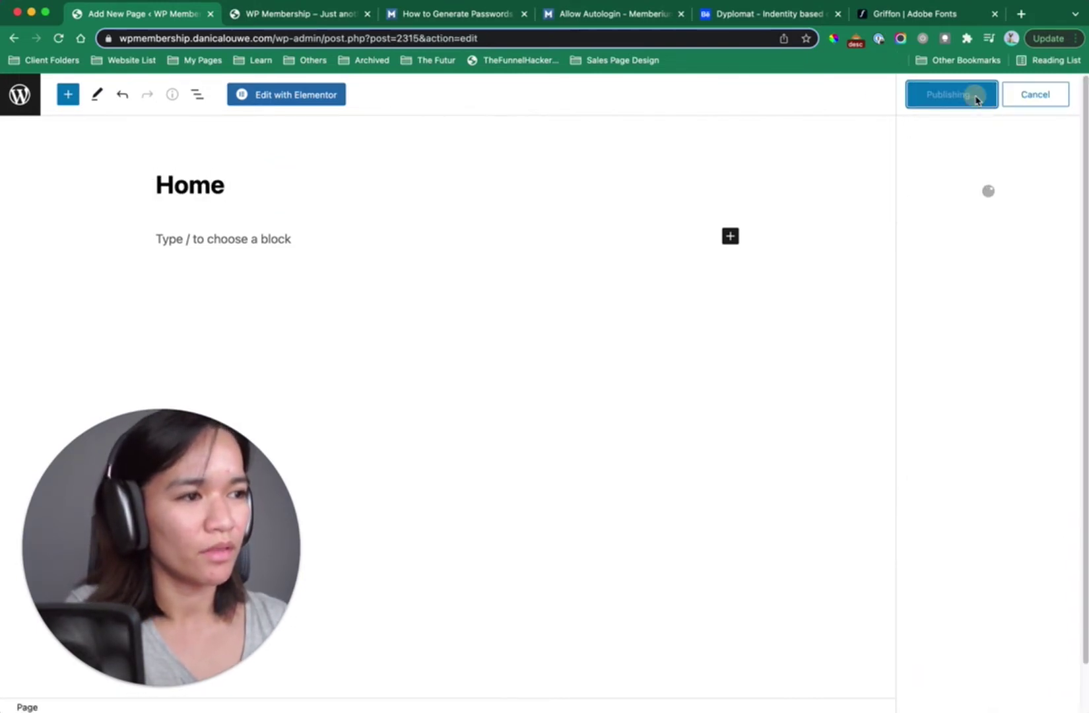
{"action": "left_click", "coordinate": [20, 97]}
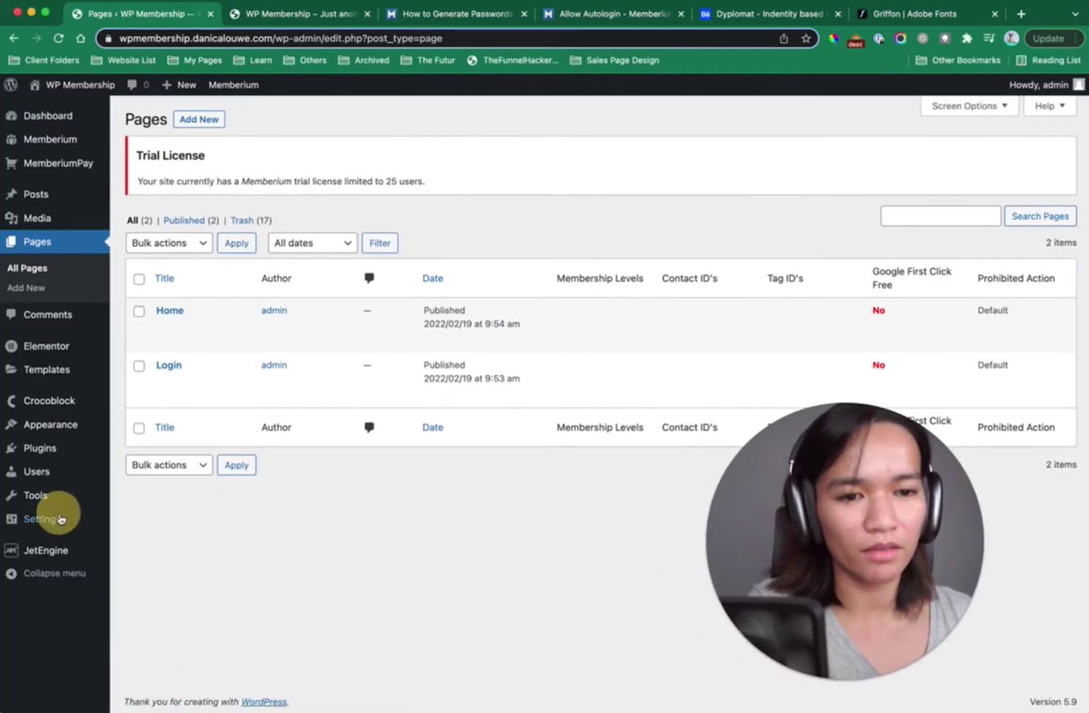
In the Reading settings, make the homepage display a static page, choose Home as the homepage, and save the changes.
{"action": "mouse_move", "coordinate": [65, 518]}
{"action": "left_click", "coordinate": [152, 567]}
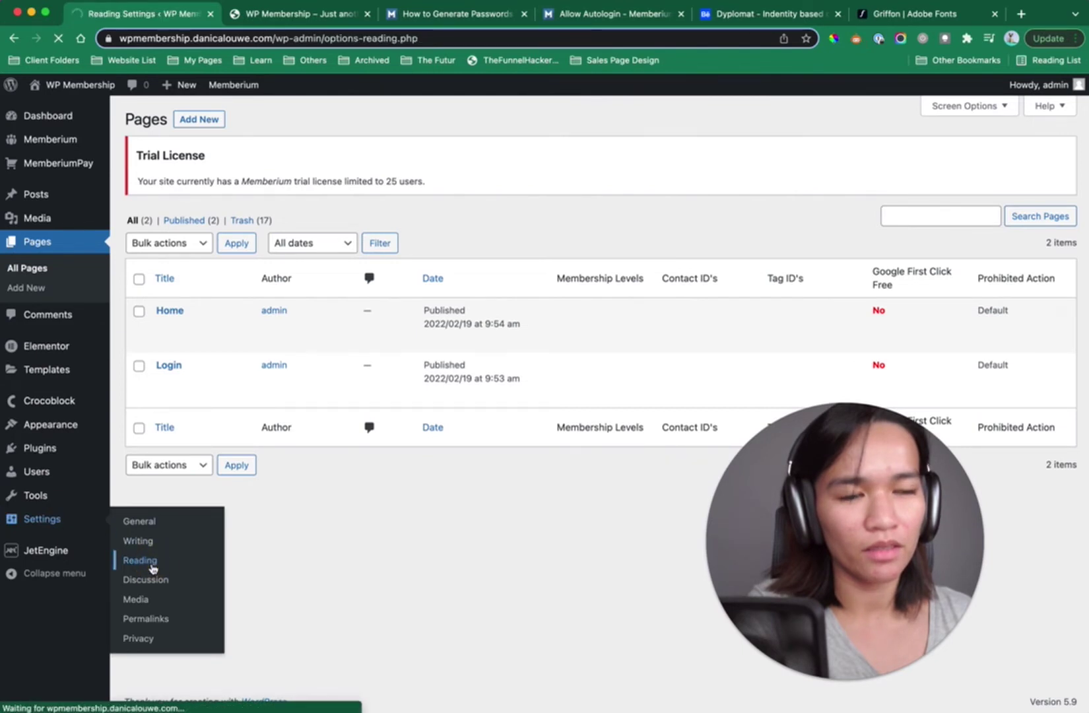
{"action": "left_click", "coordinate": [283, 248]}
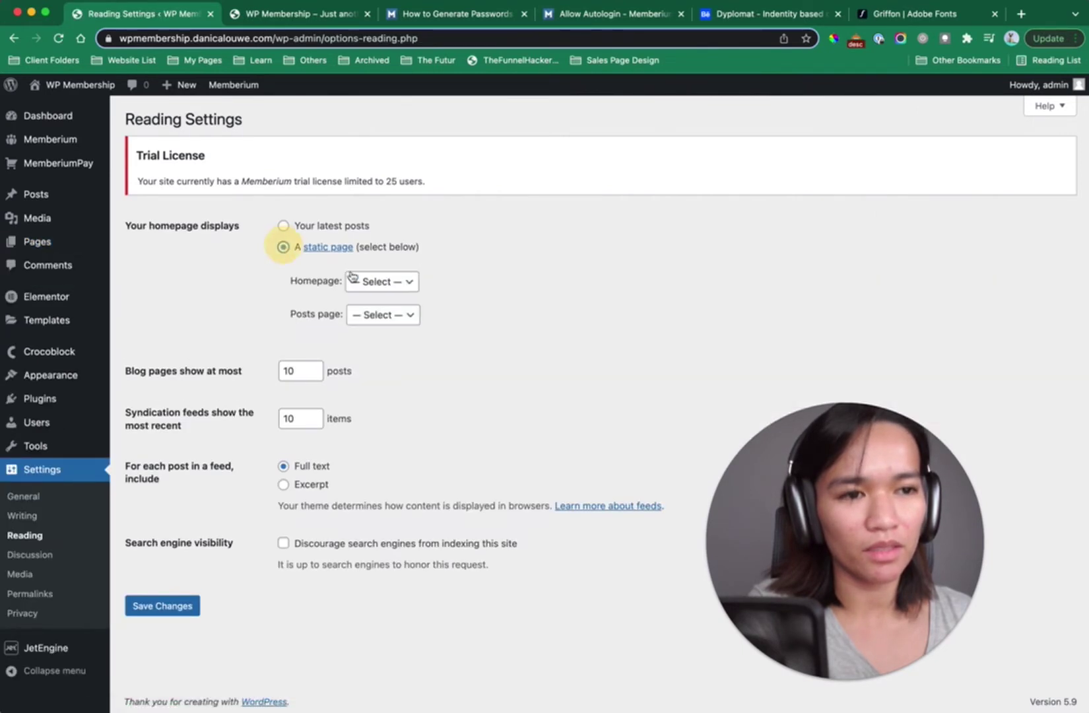
{"action": "left_click", "coordinate": [384, 281]}
{"action": "left_click", "coordinate": [379, 301]}
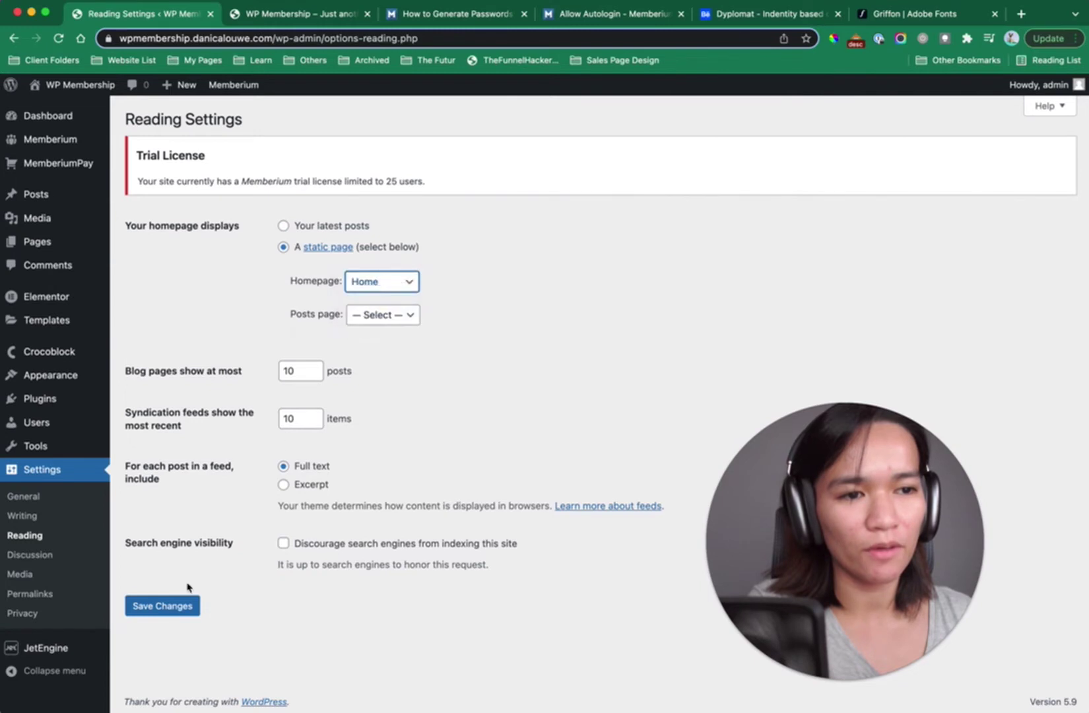
{"action": "left_click", "coordinate": [165, 605]}
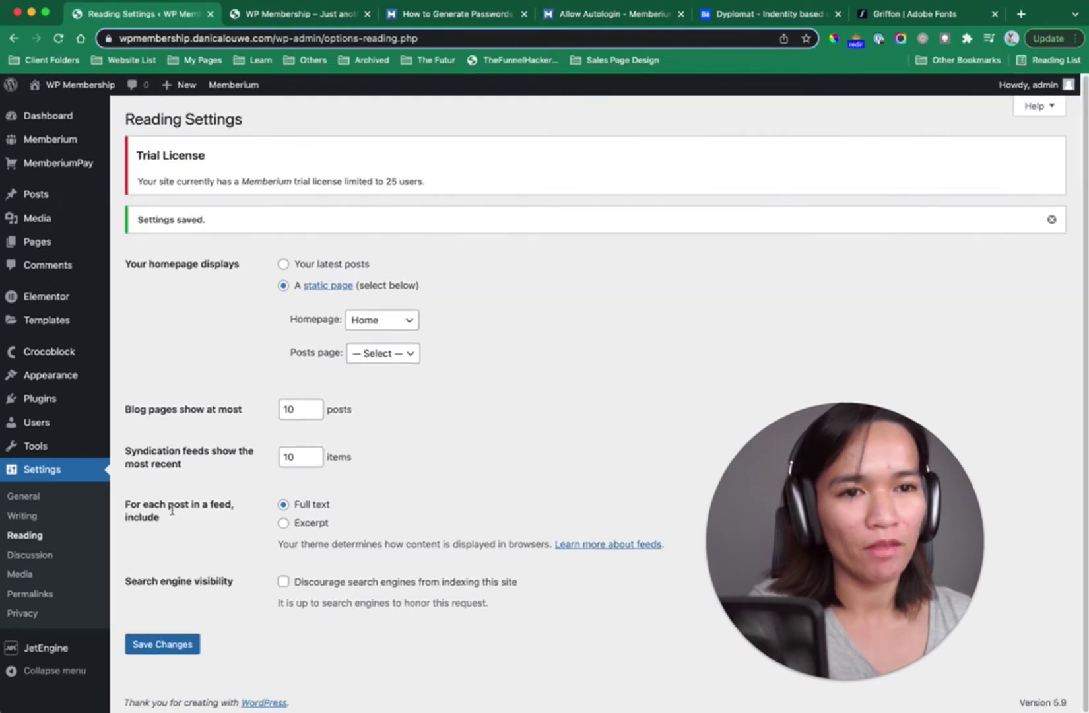
In Memberium's login settings, set the Login Page to Login (2312) and update the options.
{"action": "mouse_move", "coordinate": [76, 139]}
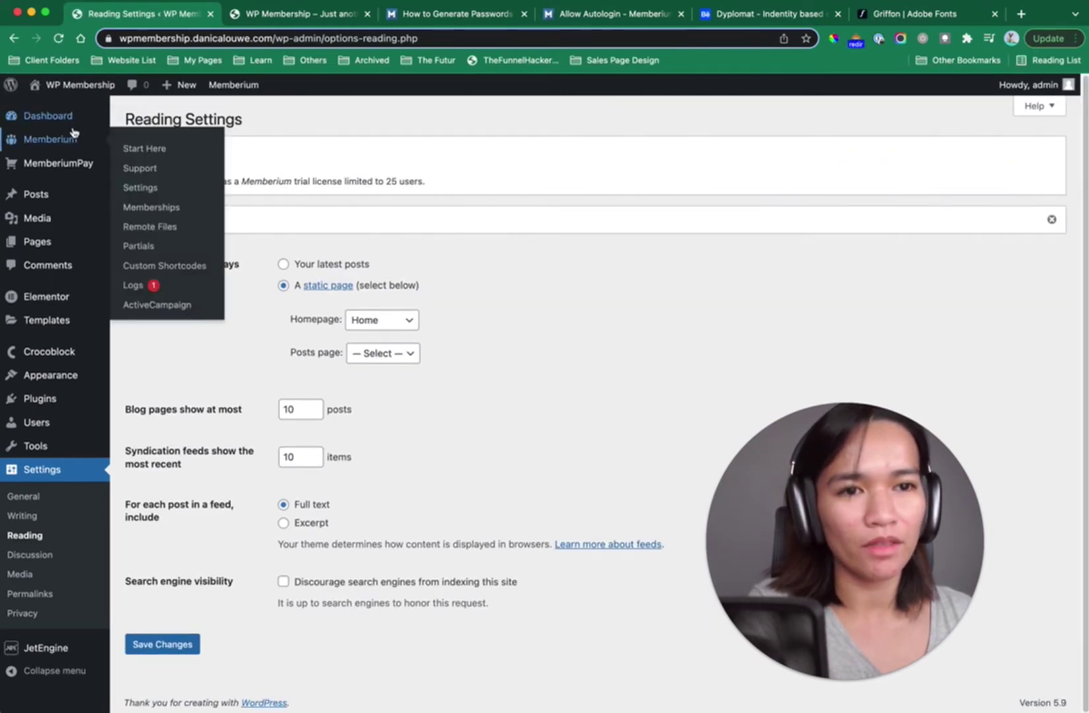
{"action": "left_click", "coordinate": [150, 187]}
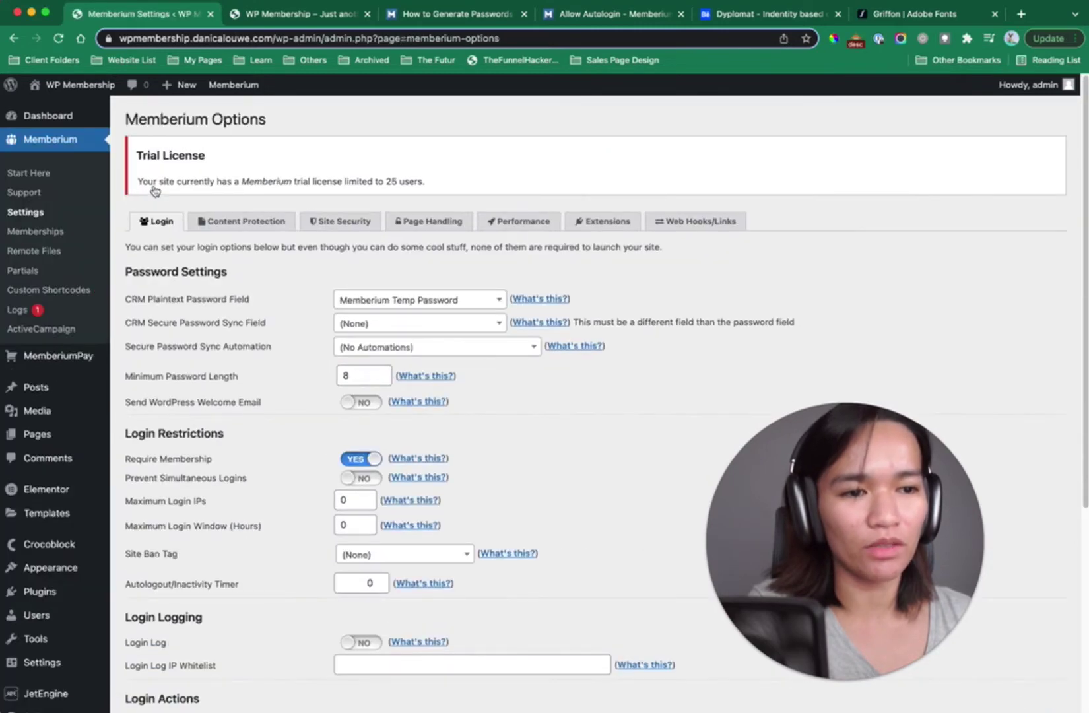
{"action": "scroll", "coordinate": [534, 472], "scroll_direction": "down", "scroll_amount": 4}
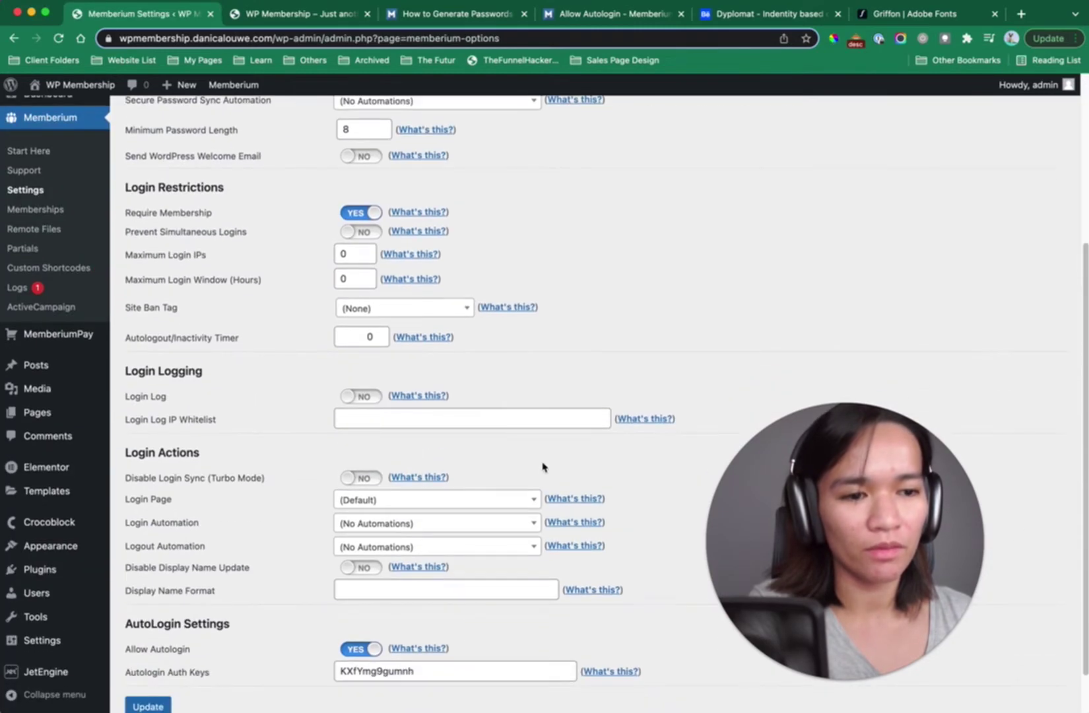
{"action": "left_click", "coordinate": [496, 506]}
{"action": "left_click", "coordinate": [440, 600]}
{"action": "scroll", "coordinate": [330, 627], "scroll_direction": "down", "scroll_amount": 1}
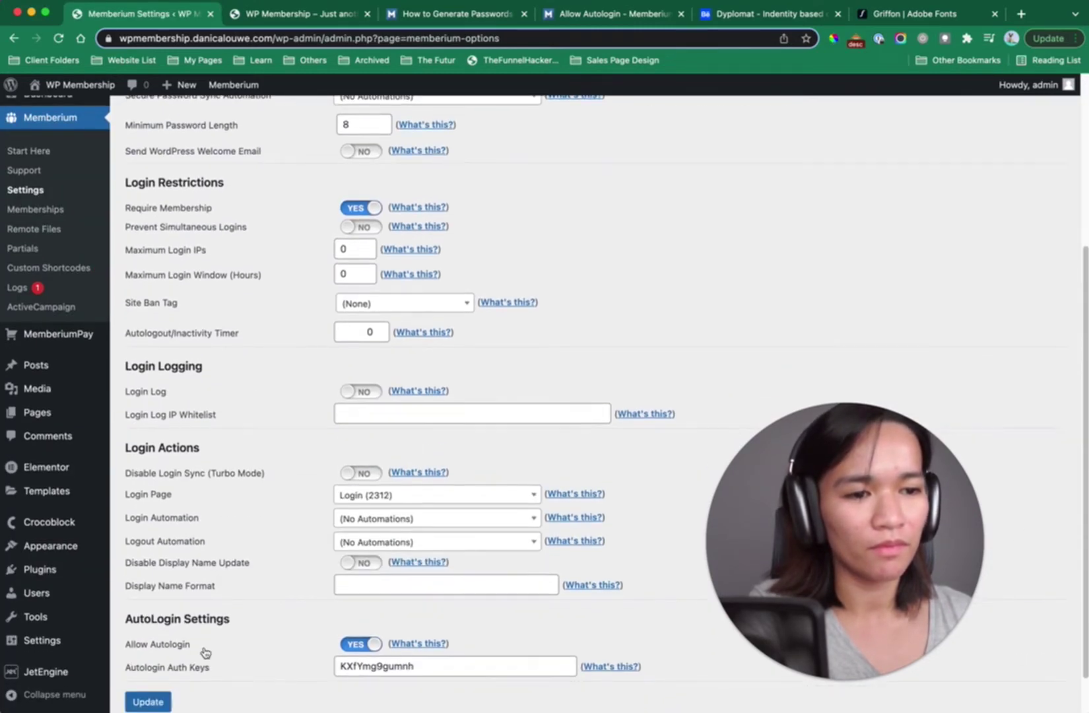
{"action": "scroll", "coordinate": [205, 653], "scroll_direction": "down", "scroll_amount": 1}
{"action": "left_click", "coordinate": [151, 650]}
Check Memberium's Page Handling options, turn on Site Lock in the Site Security options, and update them.
{"action": "scroll", "coordinate": [222, 480], "scroll_direction": "down", "scroll_amount": 3}
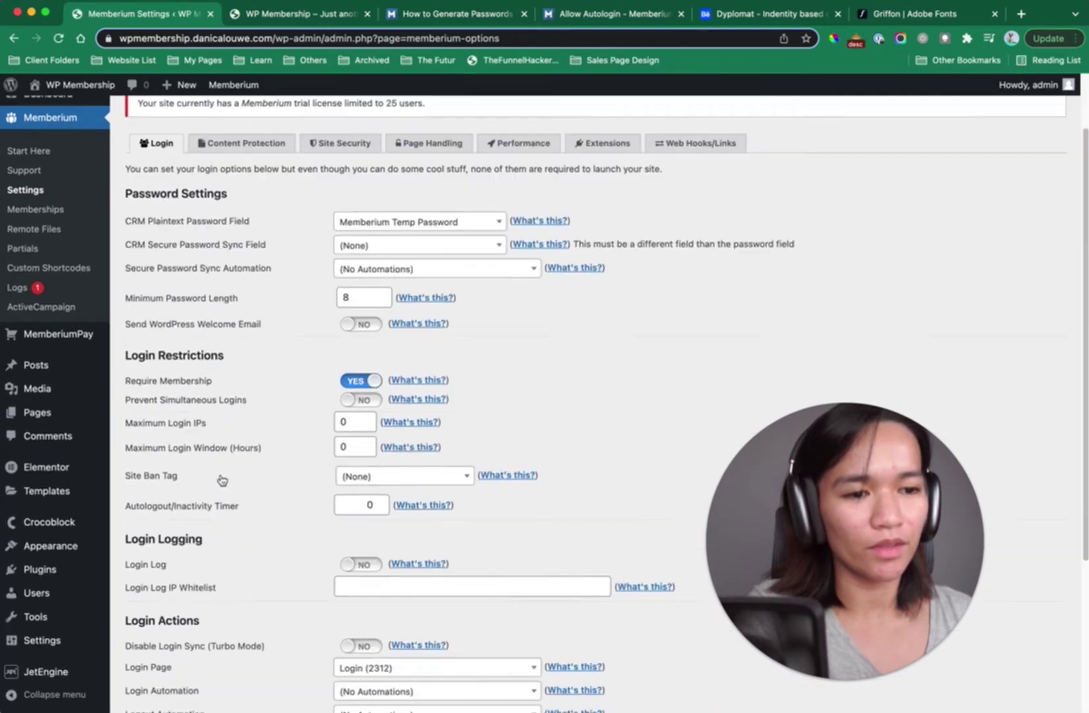
{"action": "scroll", "coordinate": [222, 481], "scroll_direction": "down", "scroll_amount": 3}
{"action": "scroll", "coordinate": [219, 479], "scroll_direction": "up", "scroll_amount": 3}
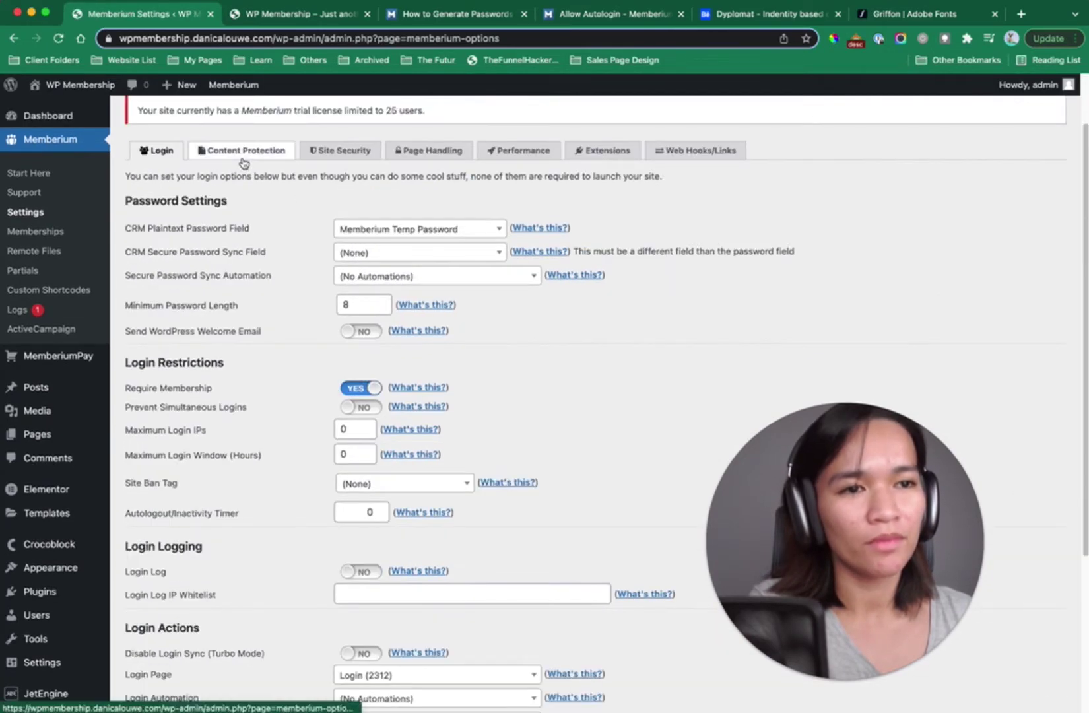
{"action": "left_click", "coordinate": [428, 156]}
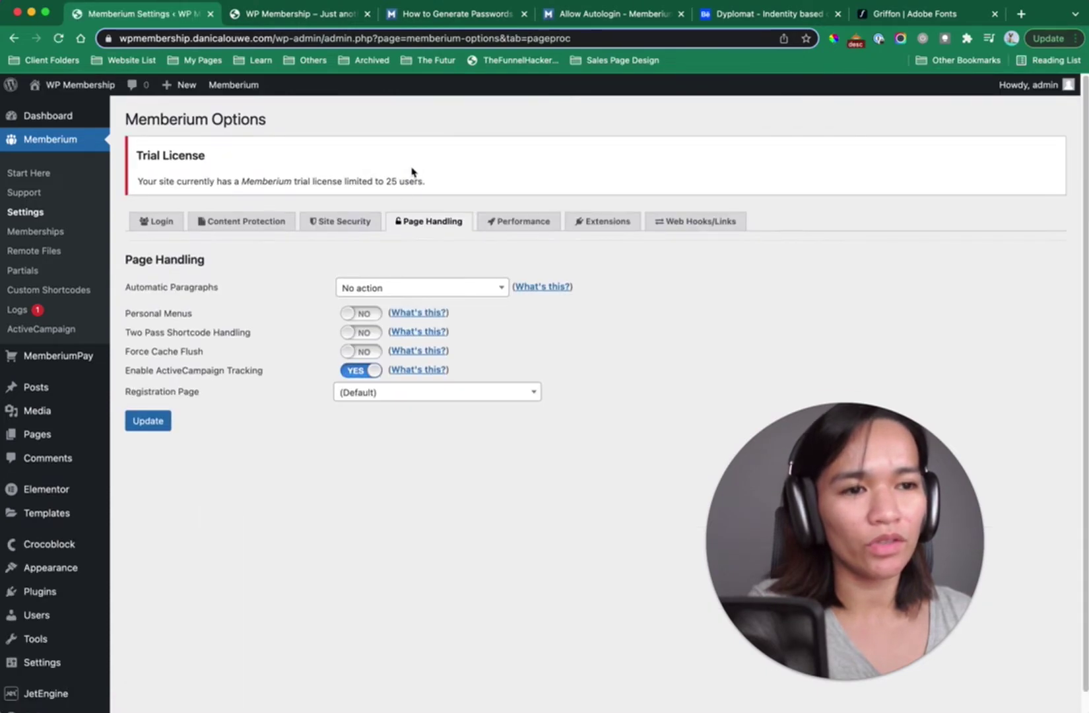
{"action": "left_click", "coordinate": [348, 227]}
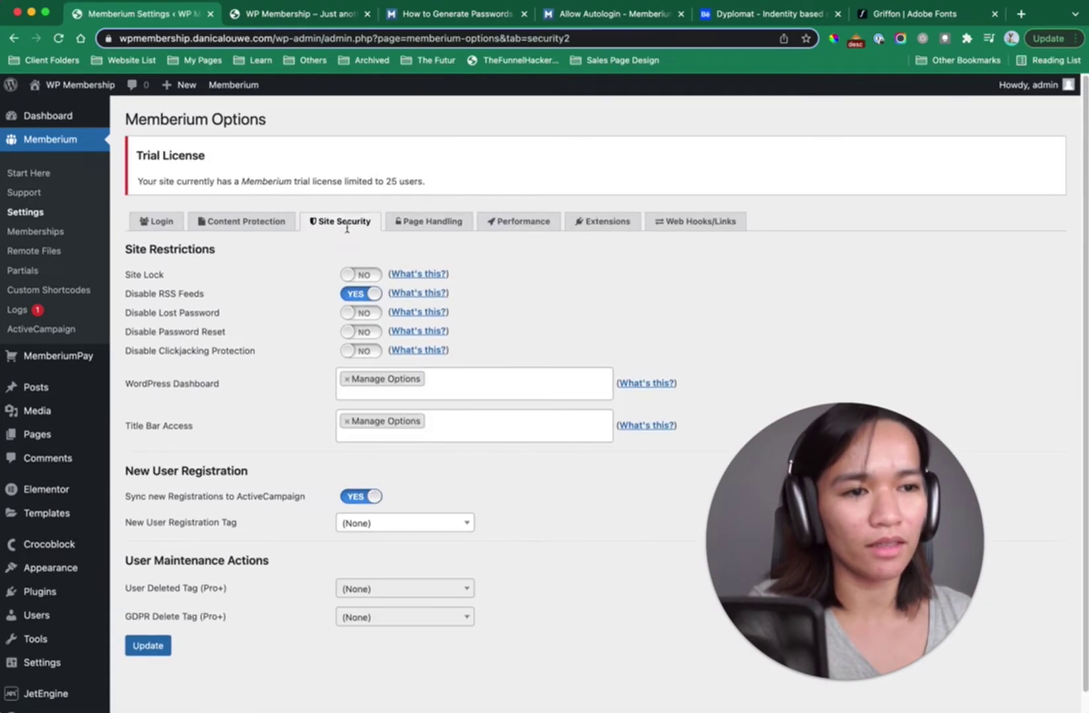
{"action": "left_click", "coordinate": [356, 276]}
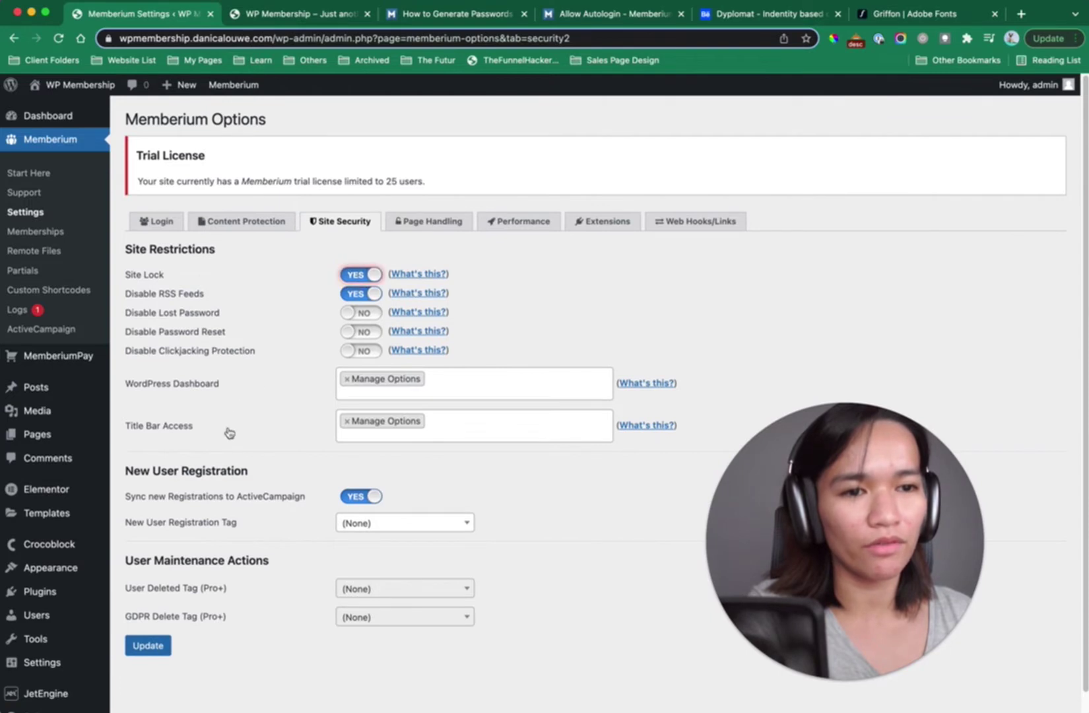
{"action": "left_click", "coordinate": [157, 648]}
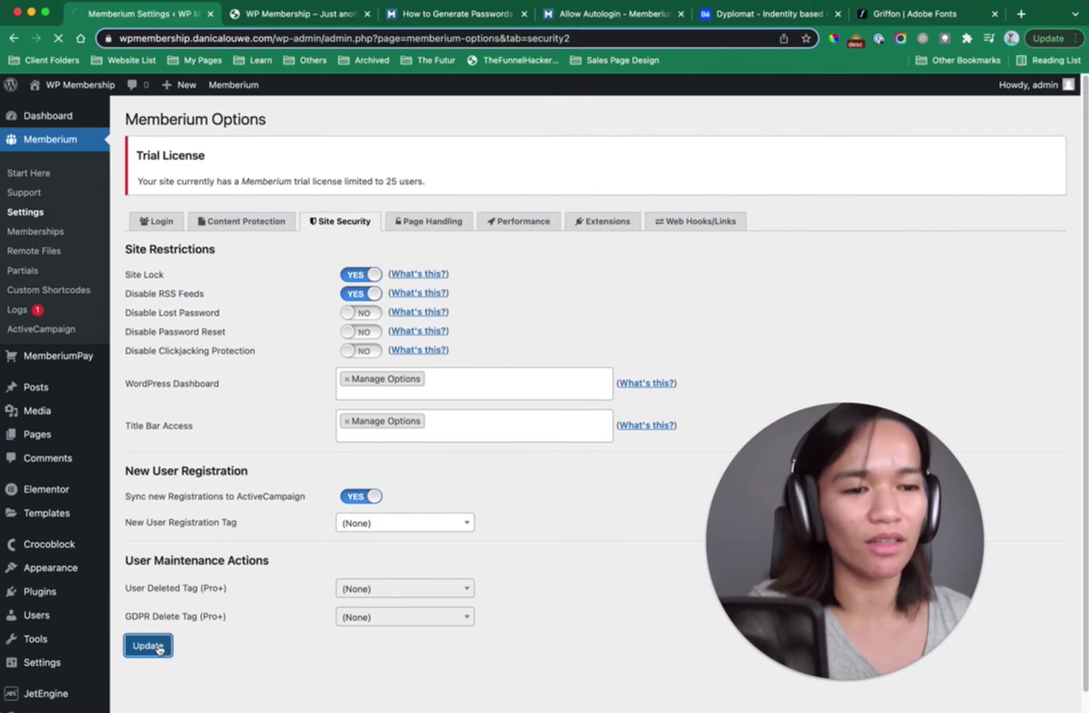
Go back to Memberium's login options and review them from the password settings through the autologin settings.
{"action": "left_click", "coordinate": [159, 222]}
{"action": "scroll", "coordinate": [271, 545], "scroll_direction": "down", "scroll_amount": 5}
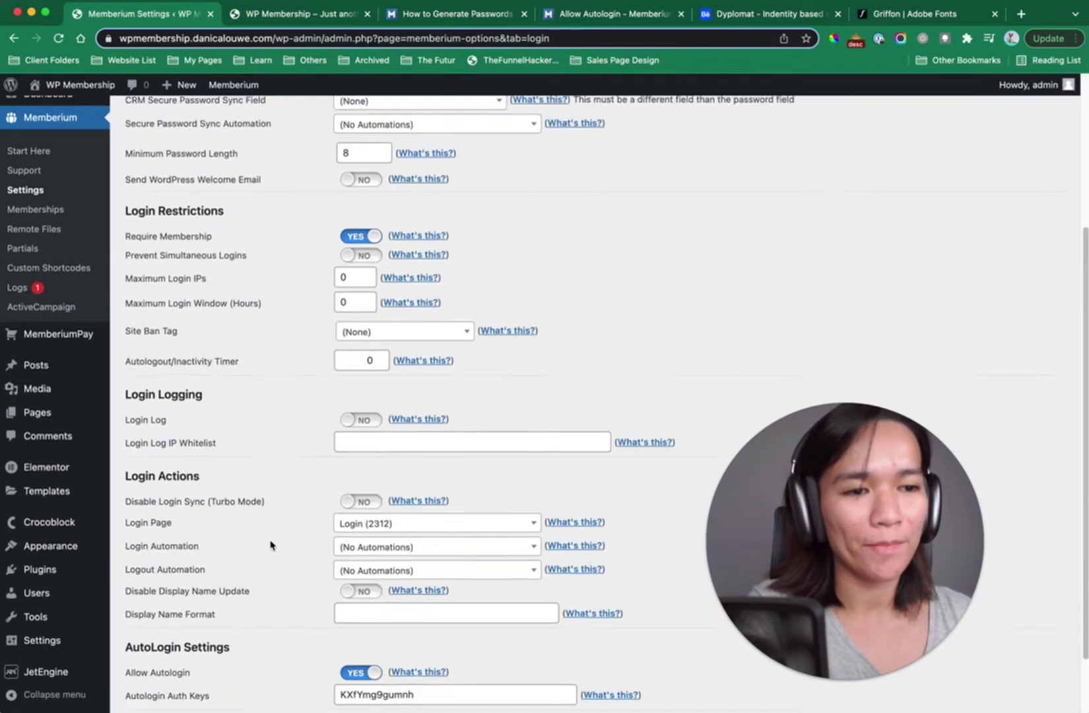
{"action": "scroll", "coordinate": [271, 546], "scroll_direction": "down", "scroll_amount": 3}
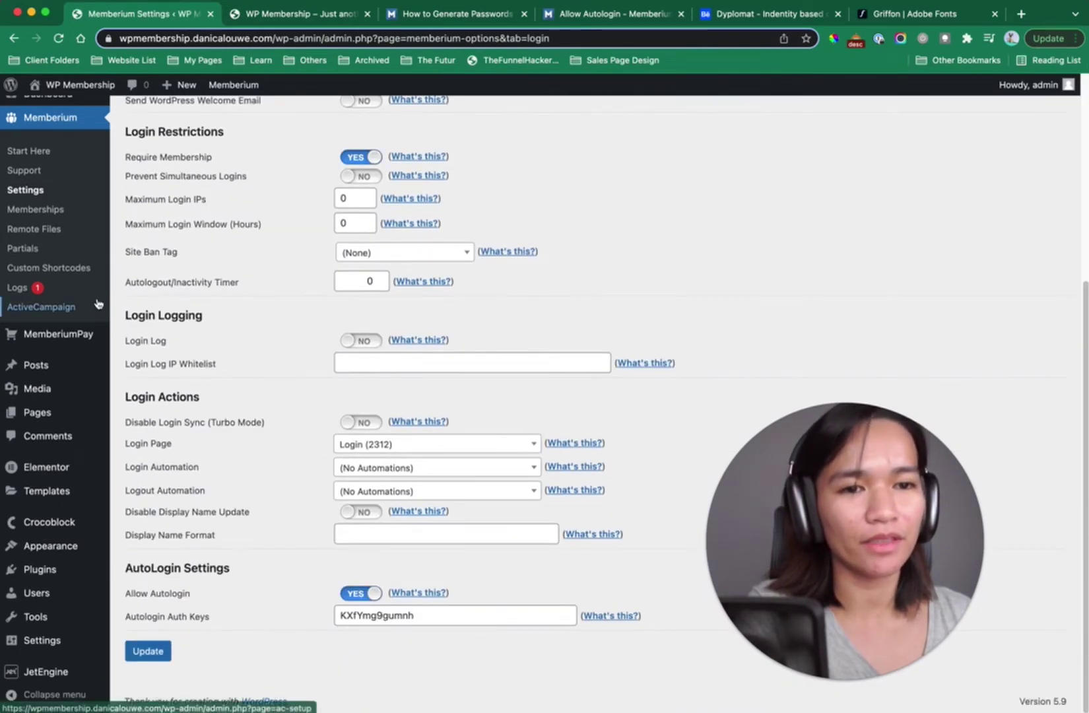
{"action": "scroll", "coordinate": [343, 403], "scroll_direction": "up", "scroll_amount": 5}
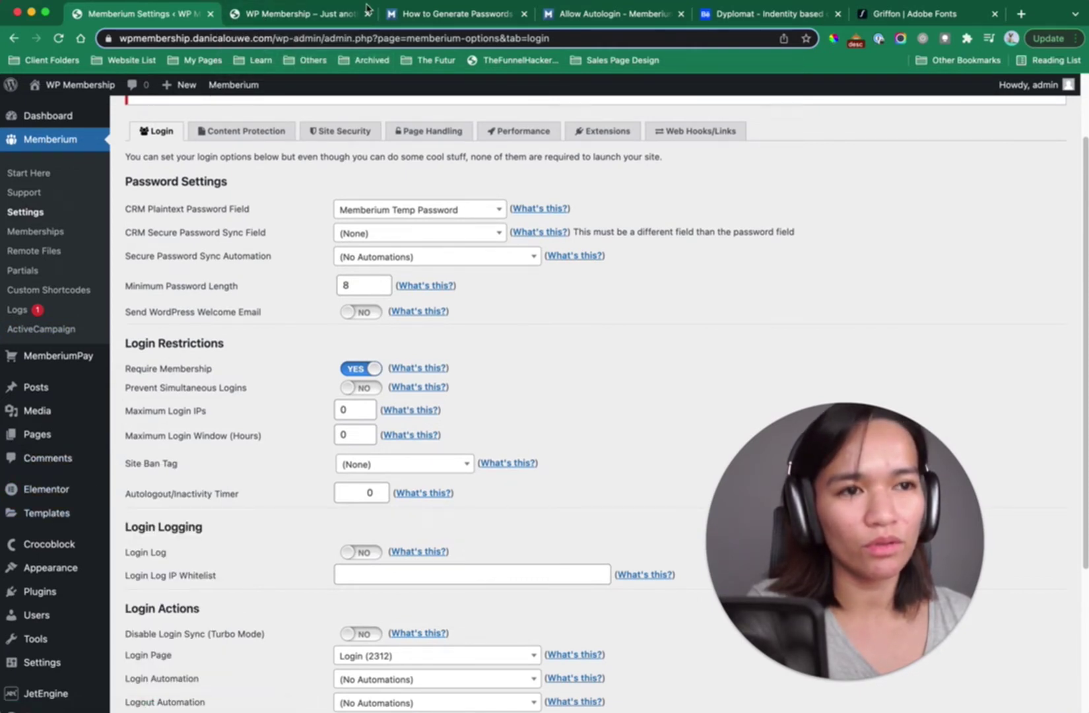
Reload the site's front end in its own tab and open the Home page for editing with Elementor.
{"action": "left_click", "coordinate": [311, 13]}
{"action": "left_click", "coordinate": [59, 39]}
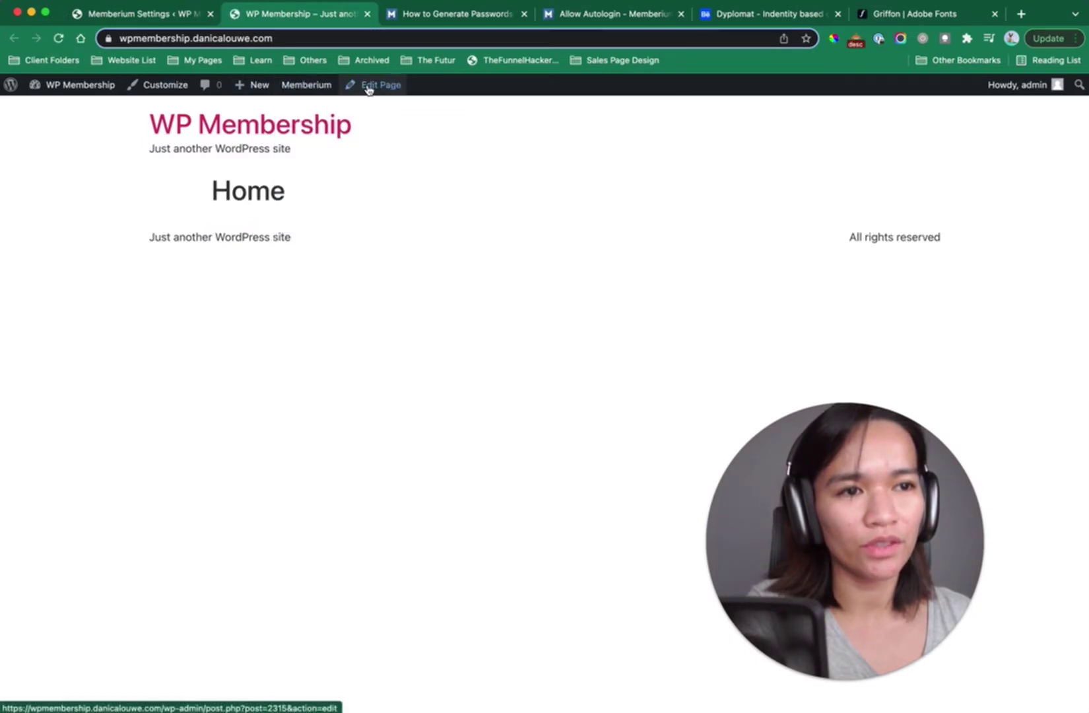
{"action": "left_click", "coordinate": [369, 89]}
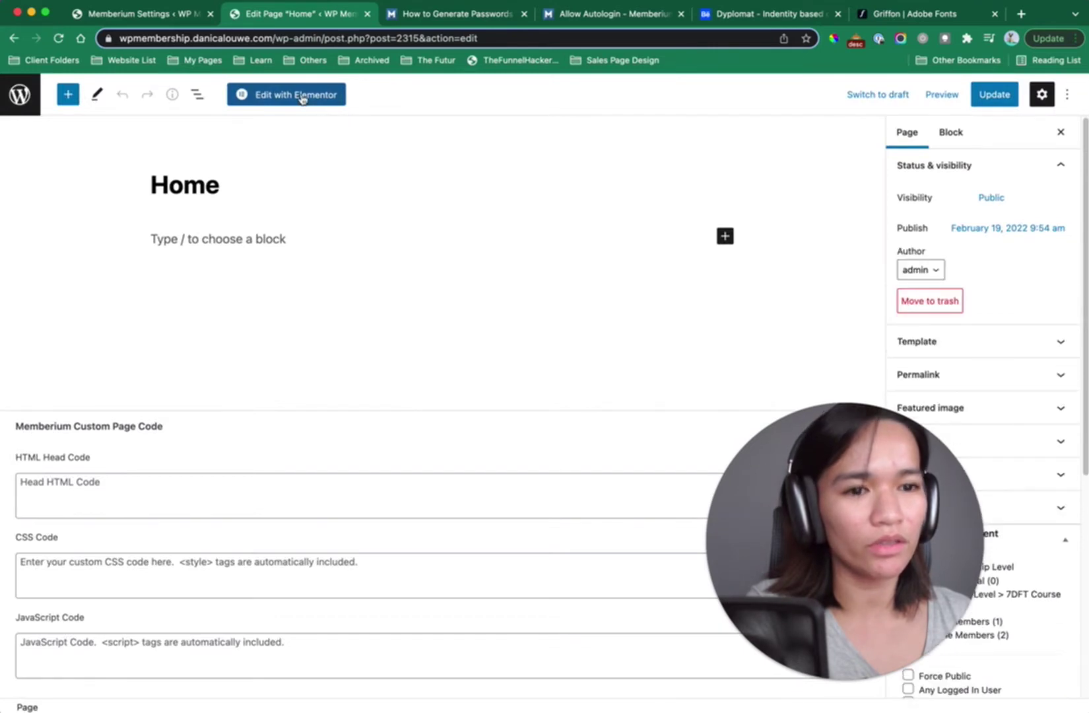
{"action": "left_click", "coordinate": [301, 96]}
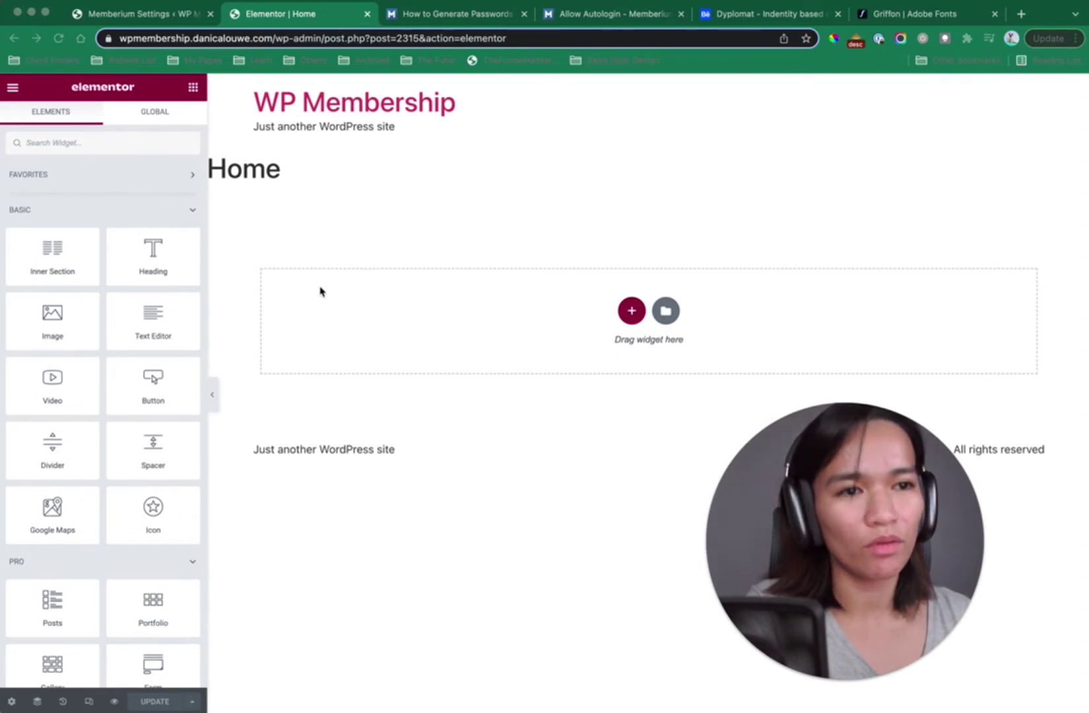
In Elementor's Site Settings, add a new global color and name it "Color 1".
{"action": "left_click", "coordinate": [12, 88]}
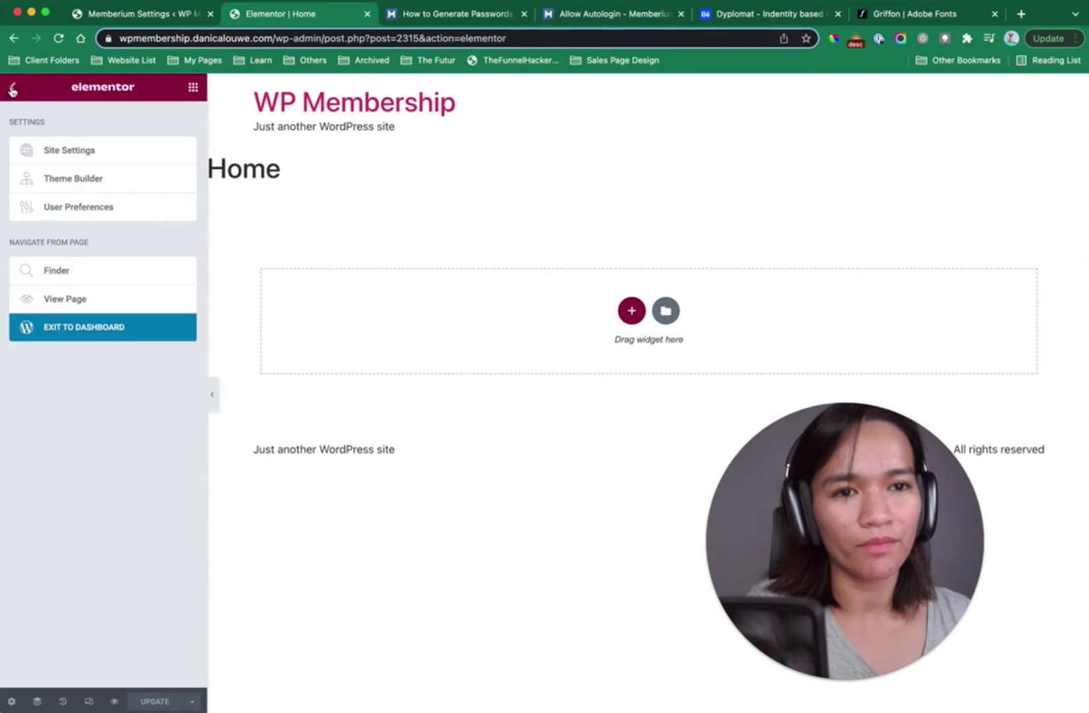
{"action": "left_click", "coordinate": [104, 155]}
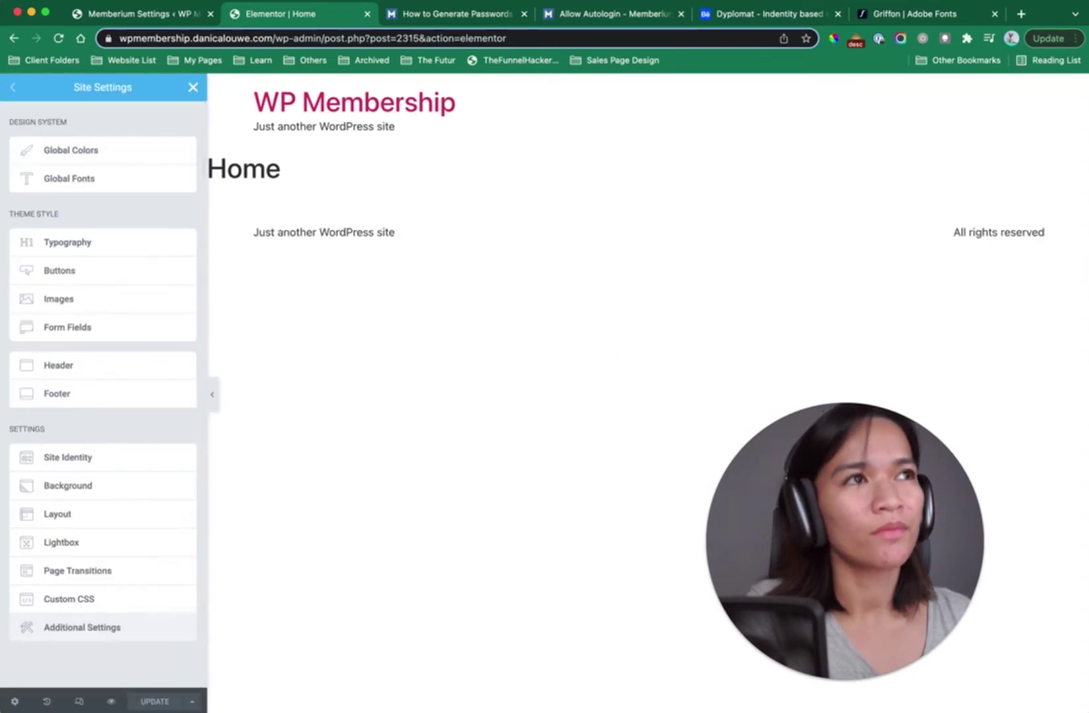
{"action": "left_click", "coordinate": [117, 151]}
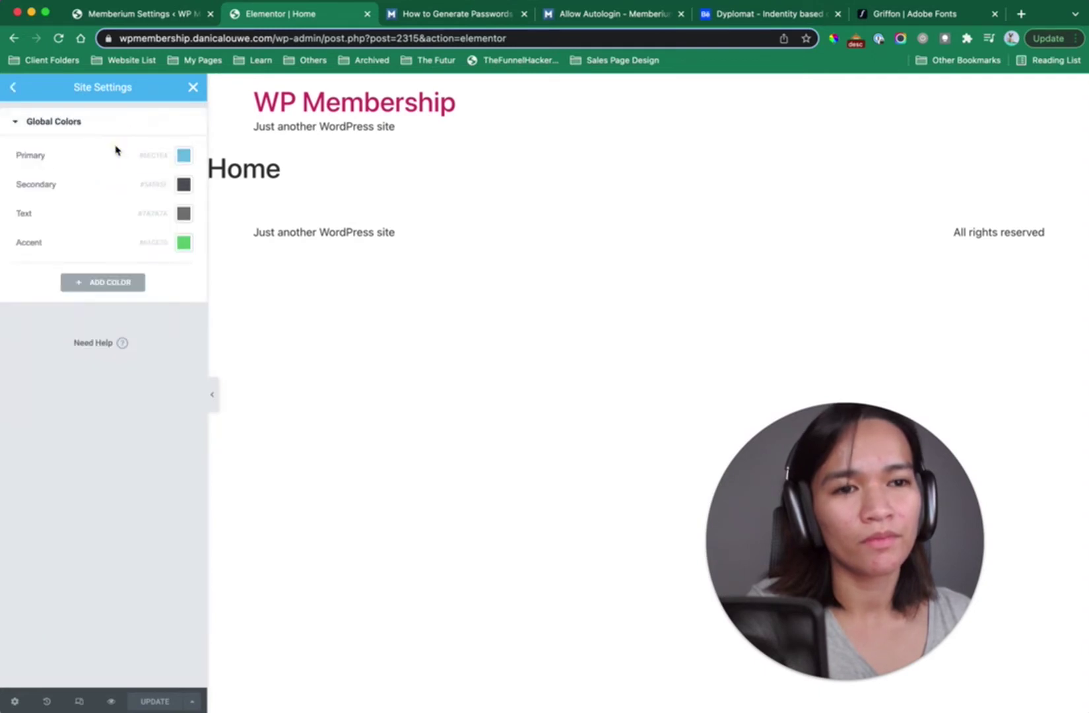
{"action": "left_click", "coordinate": [111, 283]}
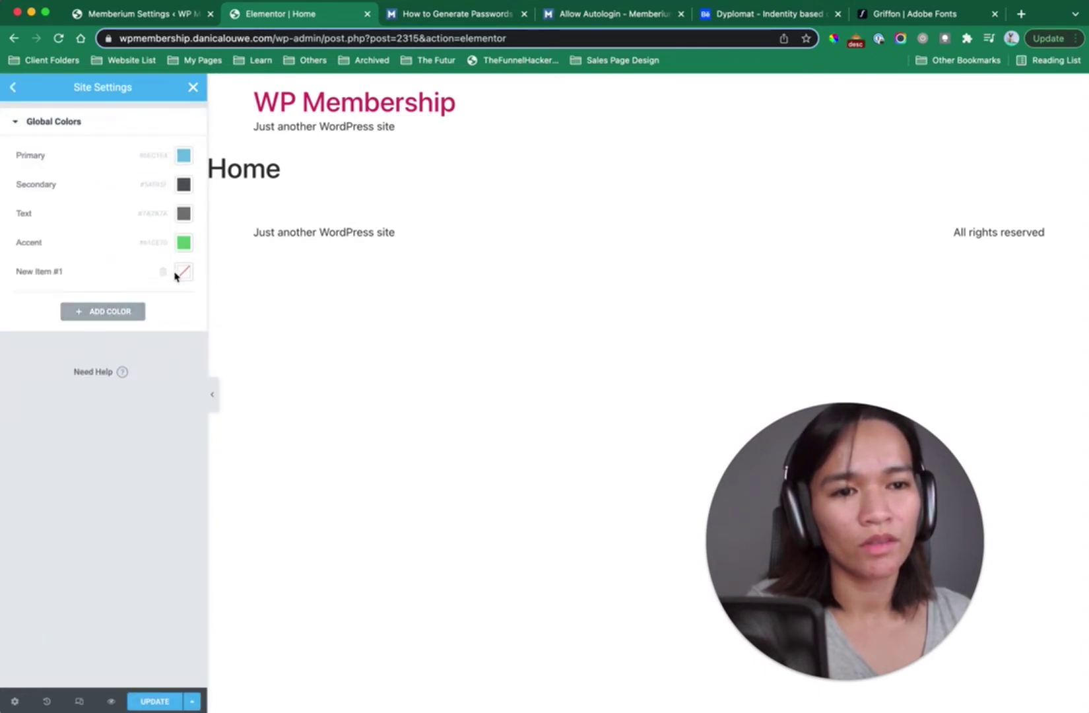
{"action": "left_click", "coordinate": [51, 272]}
{"action": "key", "text": "super+a"}
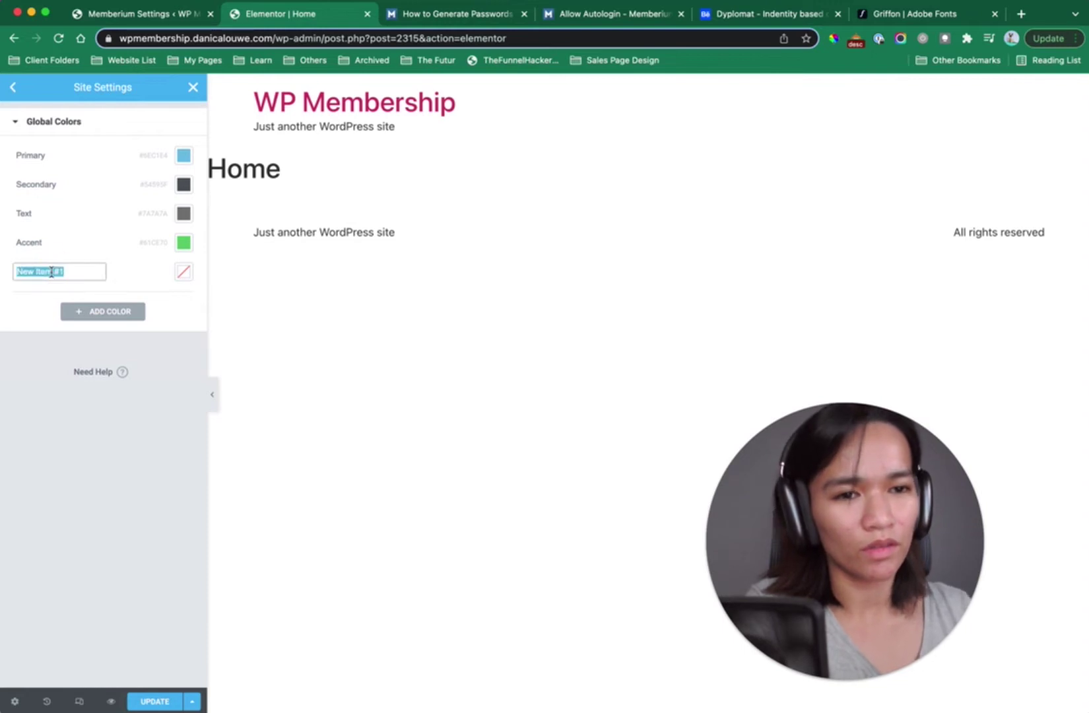
{"action": "type", "text": "Color 1"}
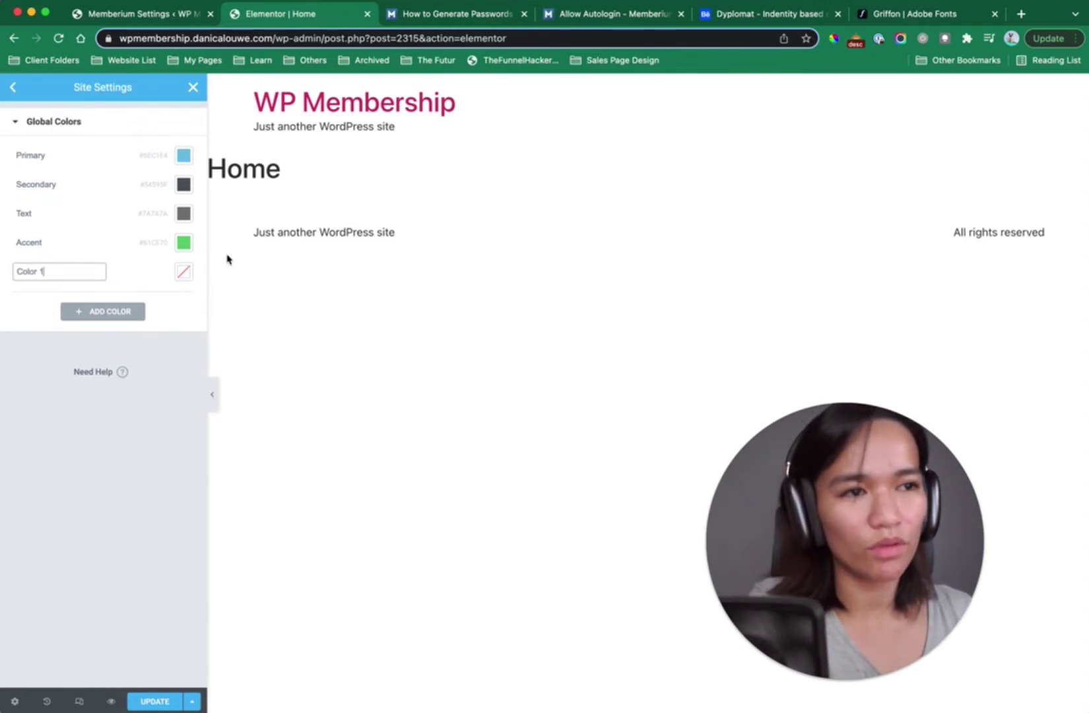
Switch to the Dyplomat project on Behance and write out the navy swatch's hex code, #1f2c5c, as copyable text.
{"action": "left_click", "coordinate": [779, 14]}
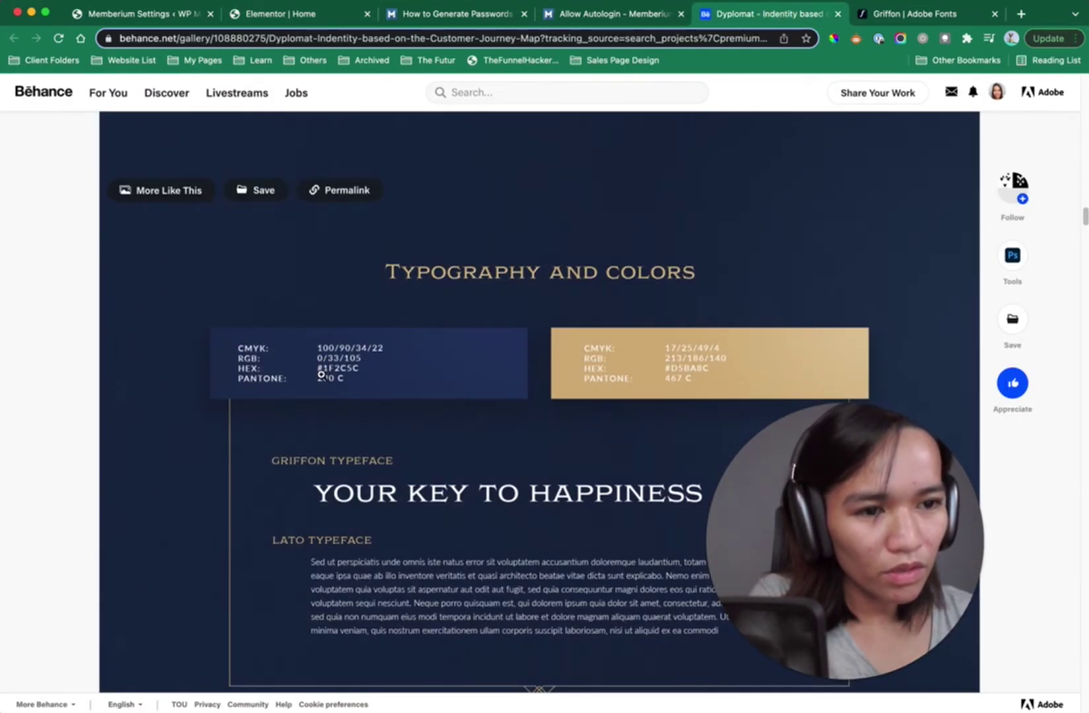
{"action": "left_click", "coordinate": [341, 38]}
{"action": "type", "text": "#"}
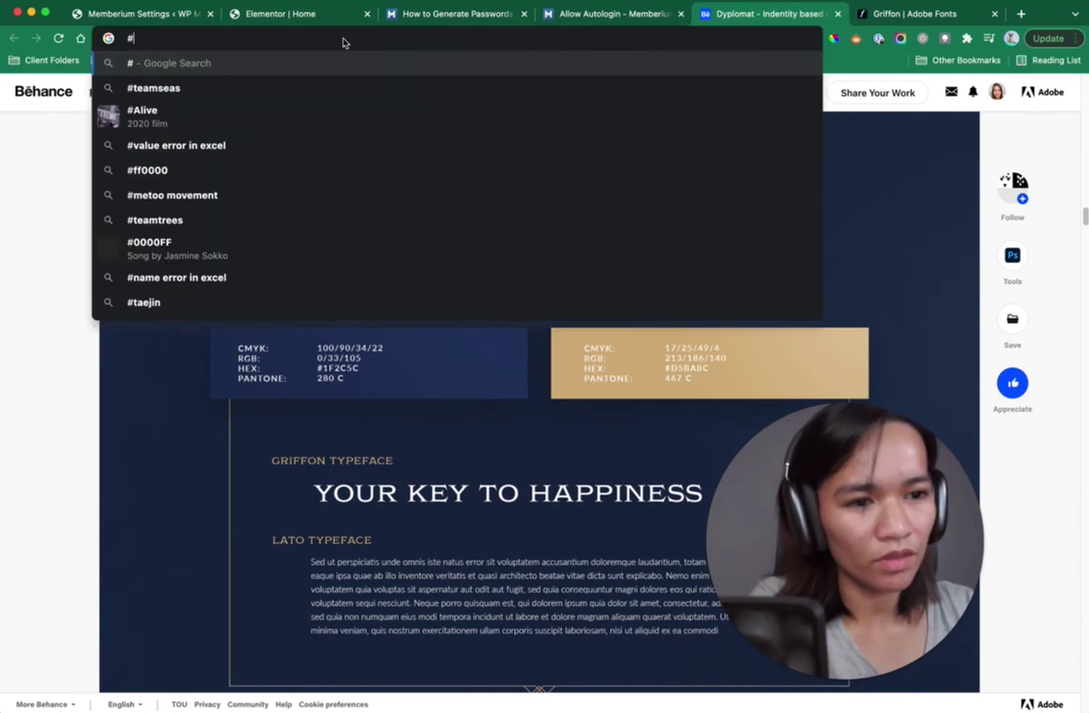
{"action": "type", "text": "1"}
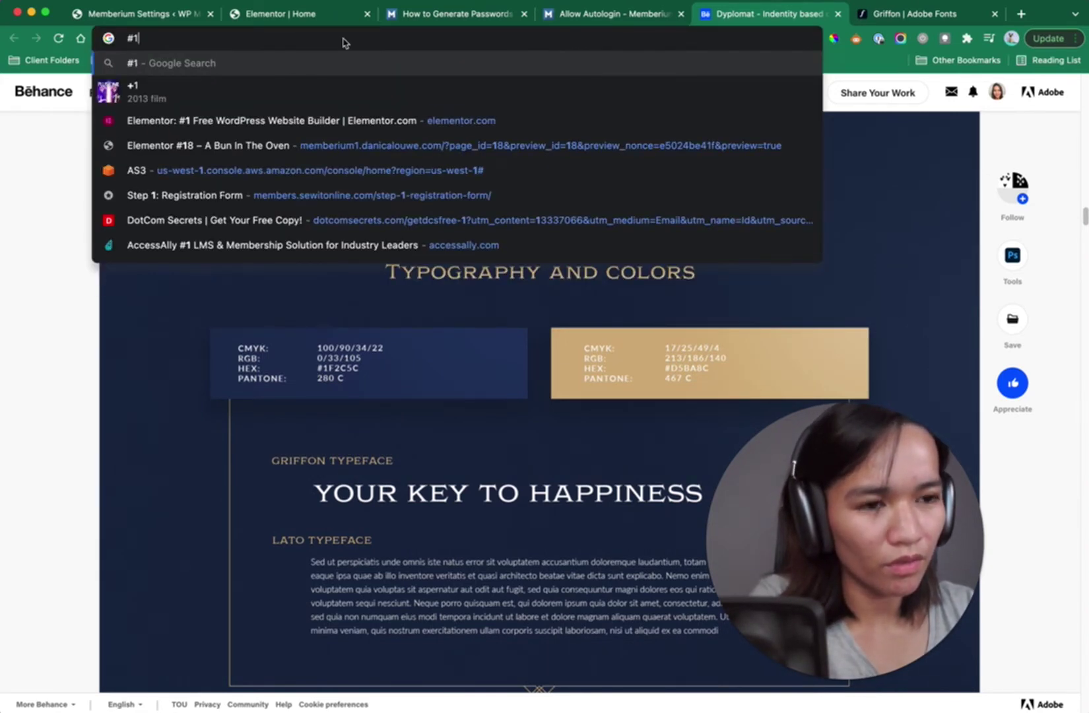
{"action": "type", "text": "f2"}
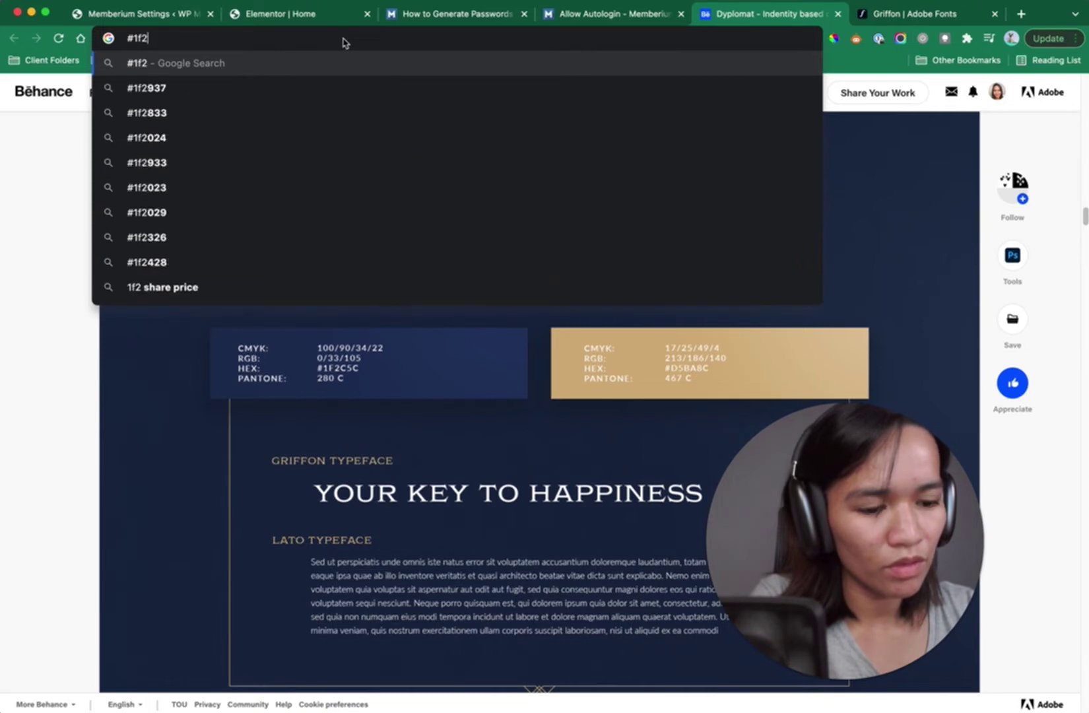
{"action": "type", "text": "c5c"}
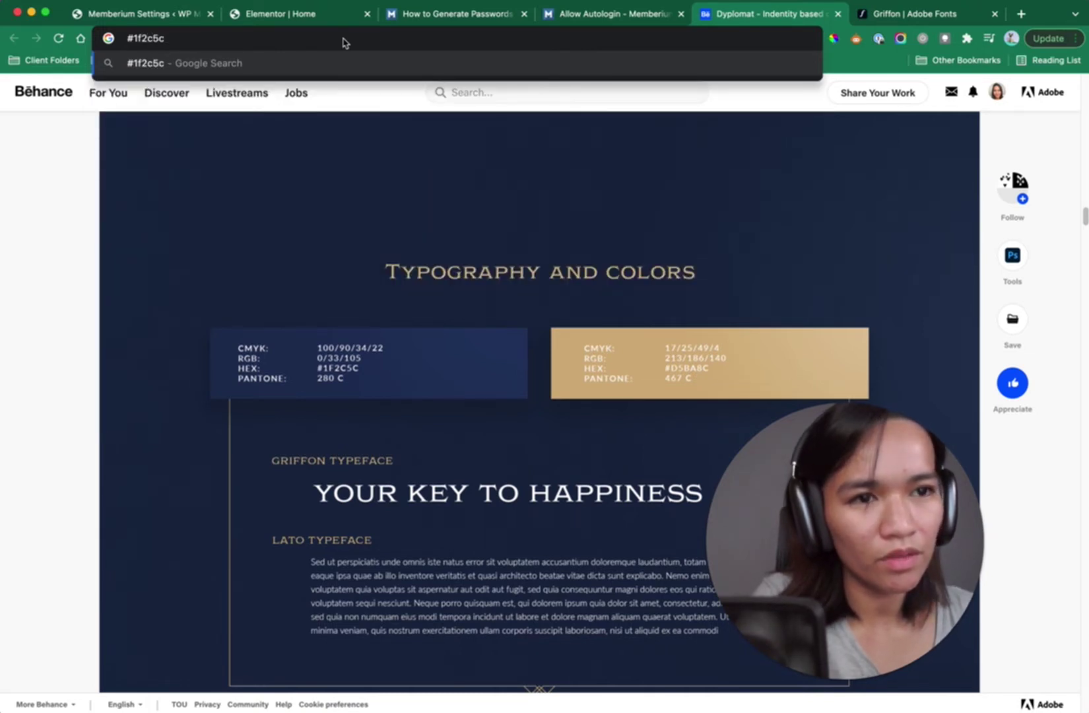
Return to Elementor's Site Settings and set the global color "Color 1" to #1f2c5c.
{"action": "left_click", "coordinate": [182, 20]}
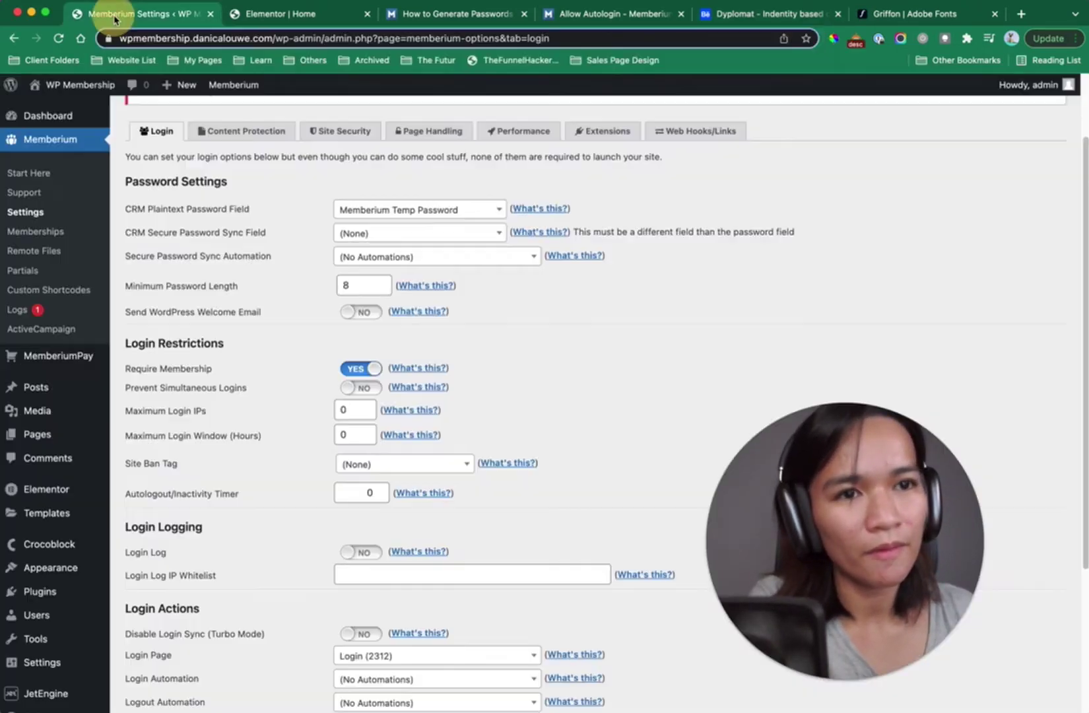
{"action": "left_click", "coordinate": [271, 16]}
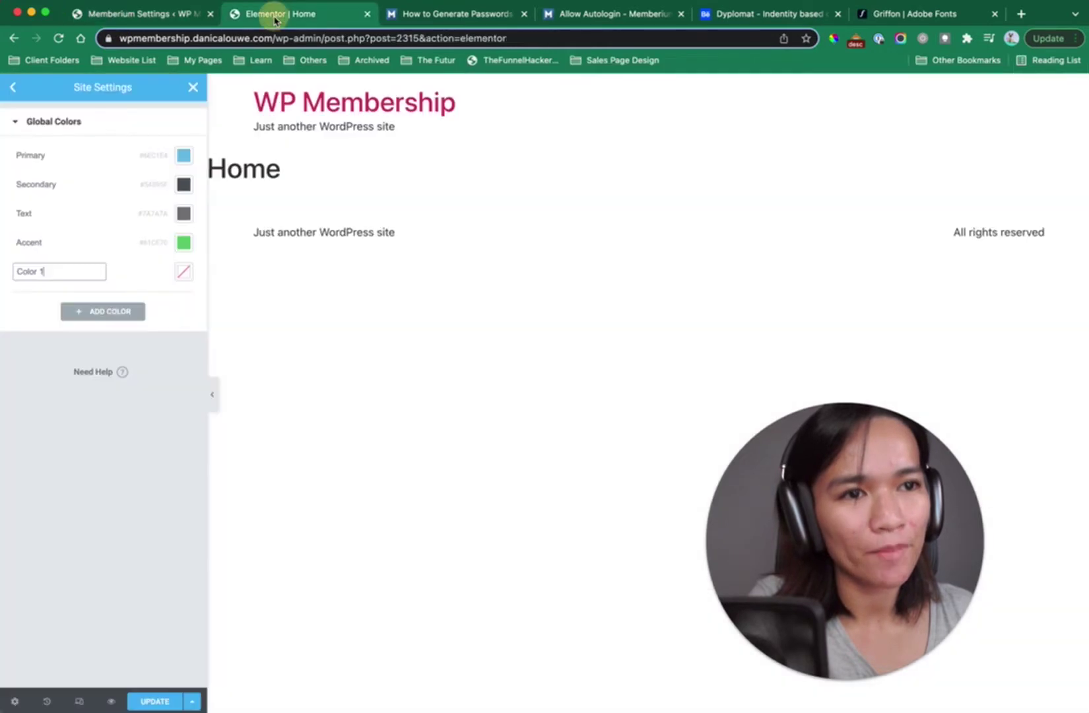
{"action": "left_click", "coordinate": [183, 283]}
{"action": "type", "text": "#1f2c5c"}
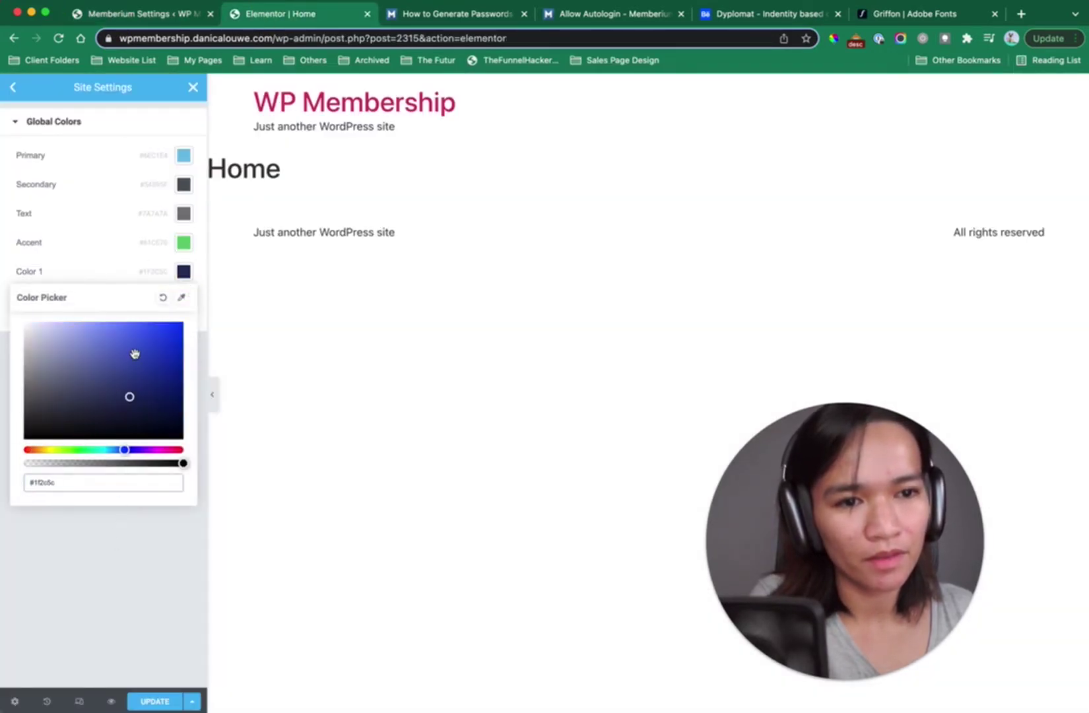
{"action": "left_click", "coordinate": [138, 538]}
Add another global color and name it "Color 2".
{"action": "left_click", "coordinate": [96, 311]}
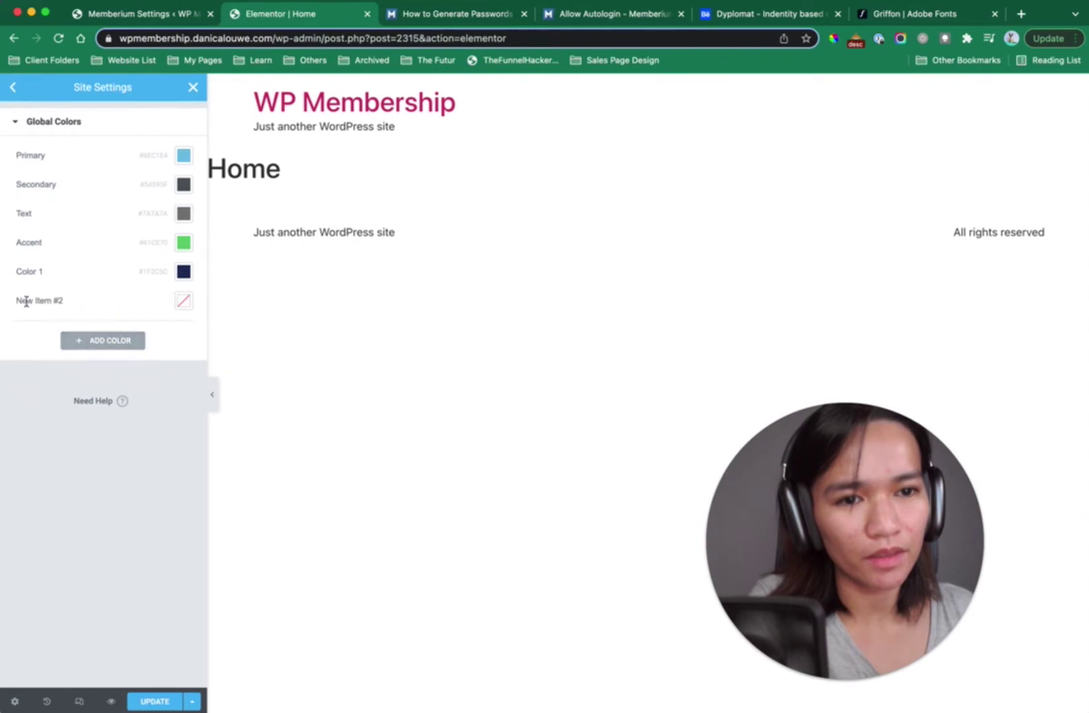
{"action": "left_click", "coordinate": [25, 300]}
{"action": "type", "text": "Color 2"}
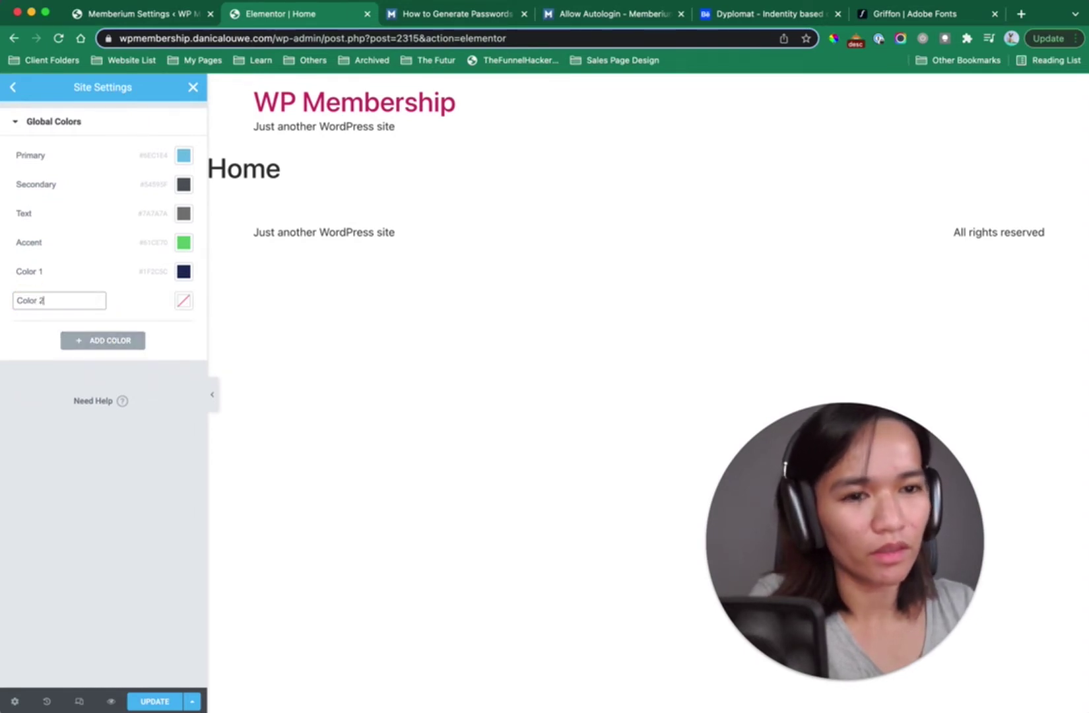
{"action": "left_click", "coordinate": [75, 472]}
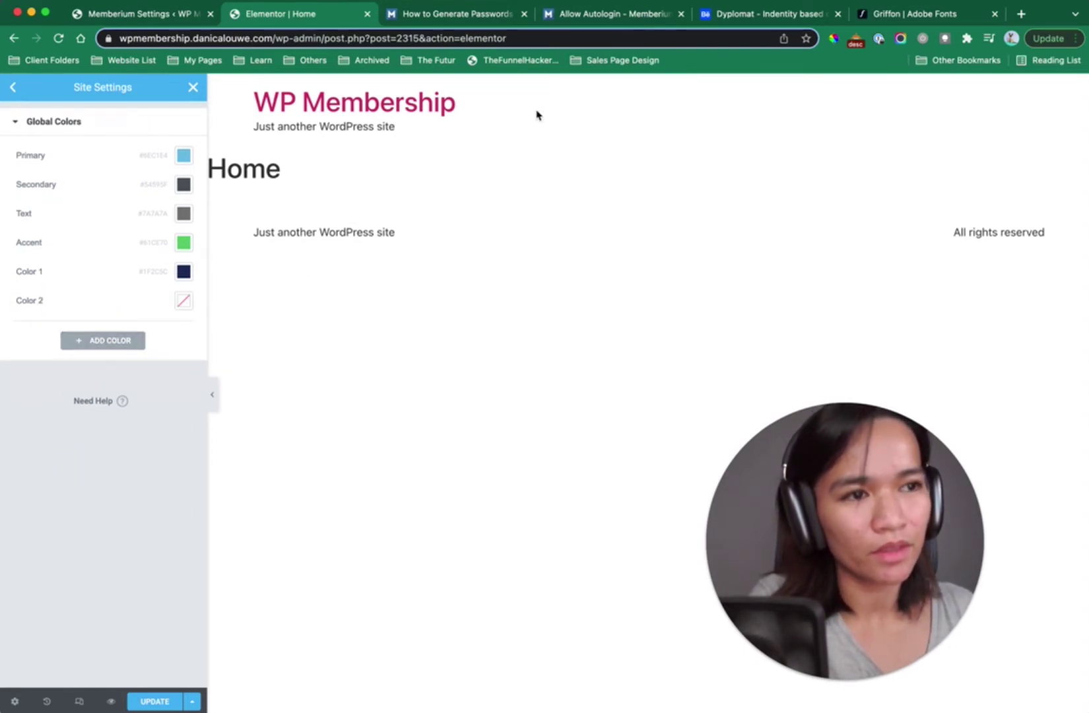
Go back to the Dyplomat project on Behance, write out the gold swatch's hex code #d5ba8c and copy it.
{"action": "left_click", "coordinate": [793, 14]}
{"action": "left_click", "coordinate": [574, 38]}
{"action": "type", "text": "#"}
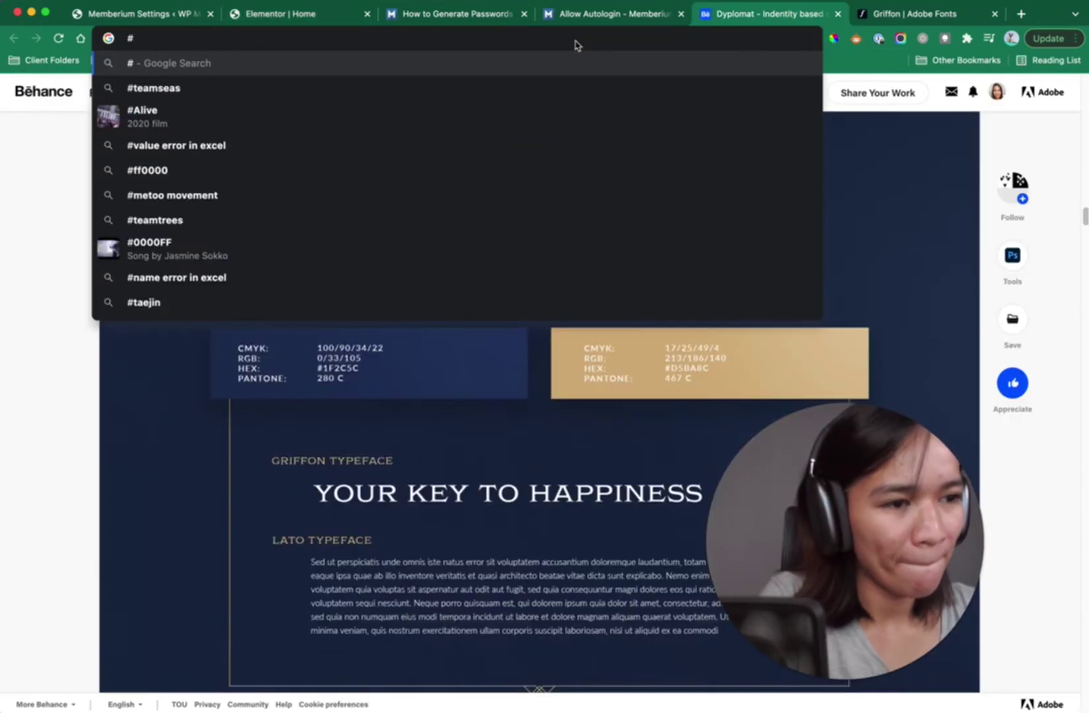
{"action": "type", "text": "d"}
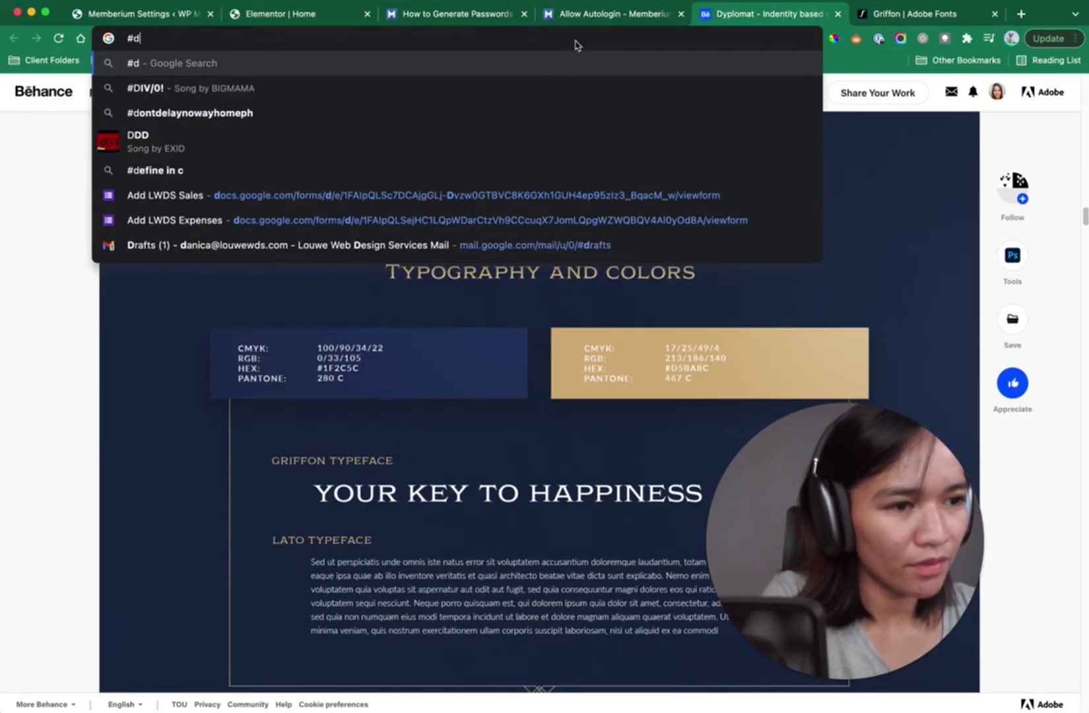
{"action": "type", "text": "5b"}
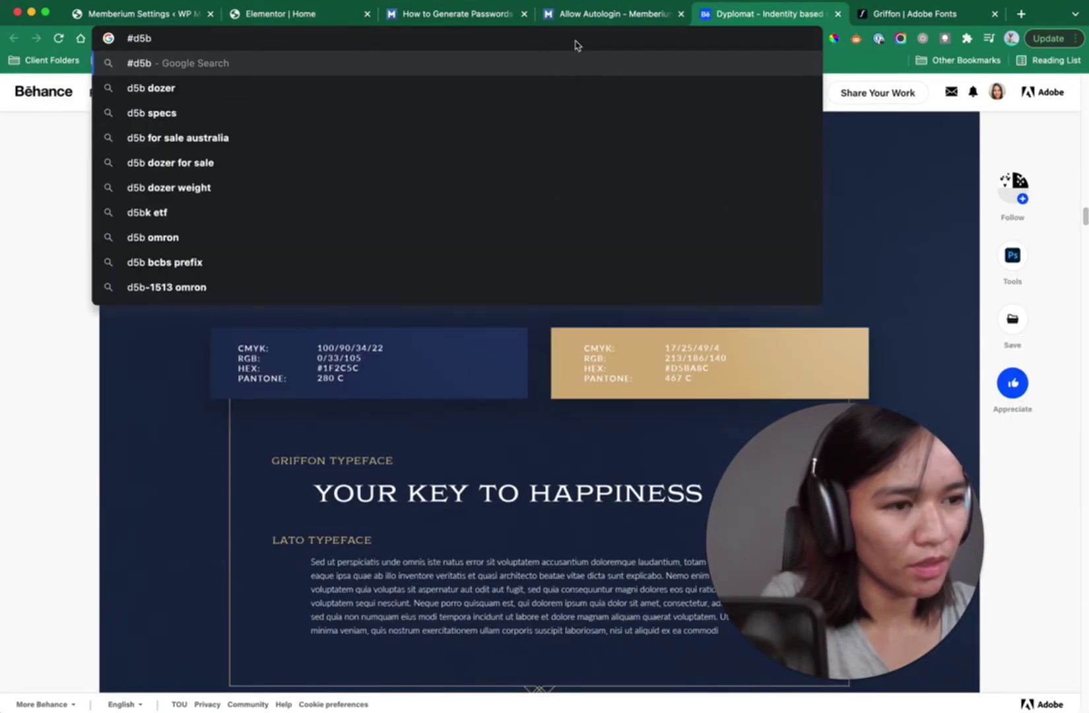
{"action": "type", "text": "a8"}
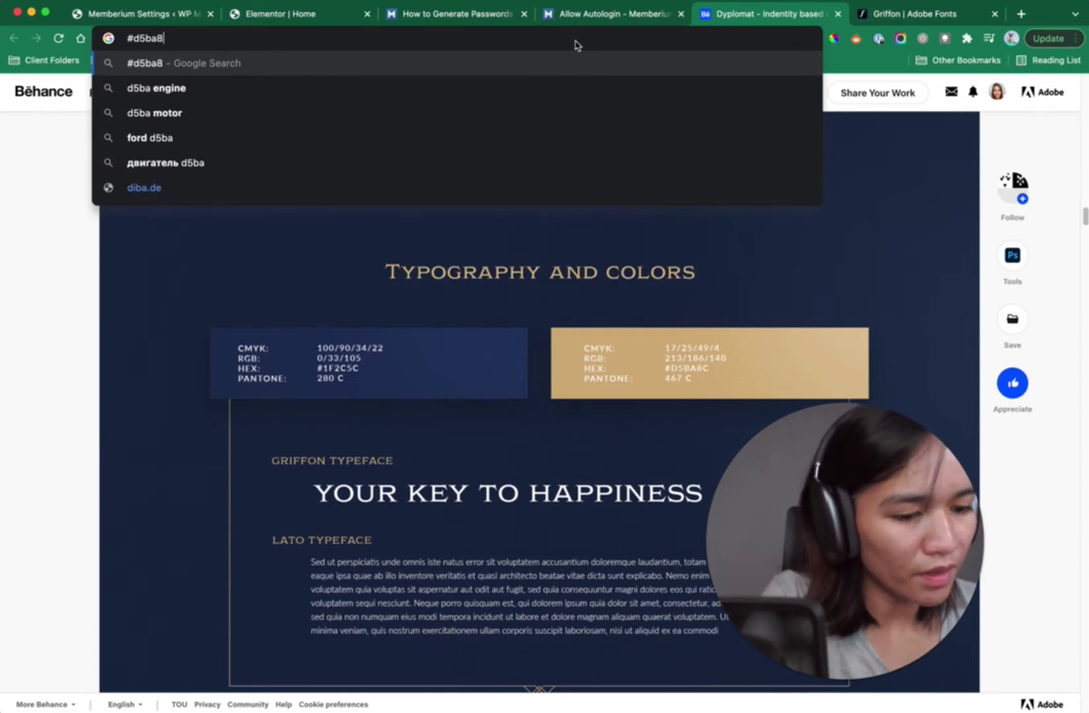
{"action": "type", "text": "c"}
{"action": "key", "text": "super+a"}
{"action": "key", "text": "super+c"}
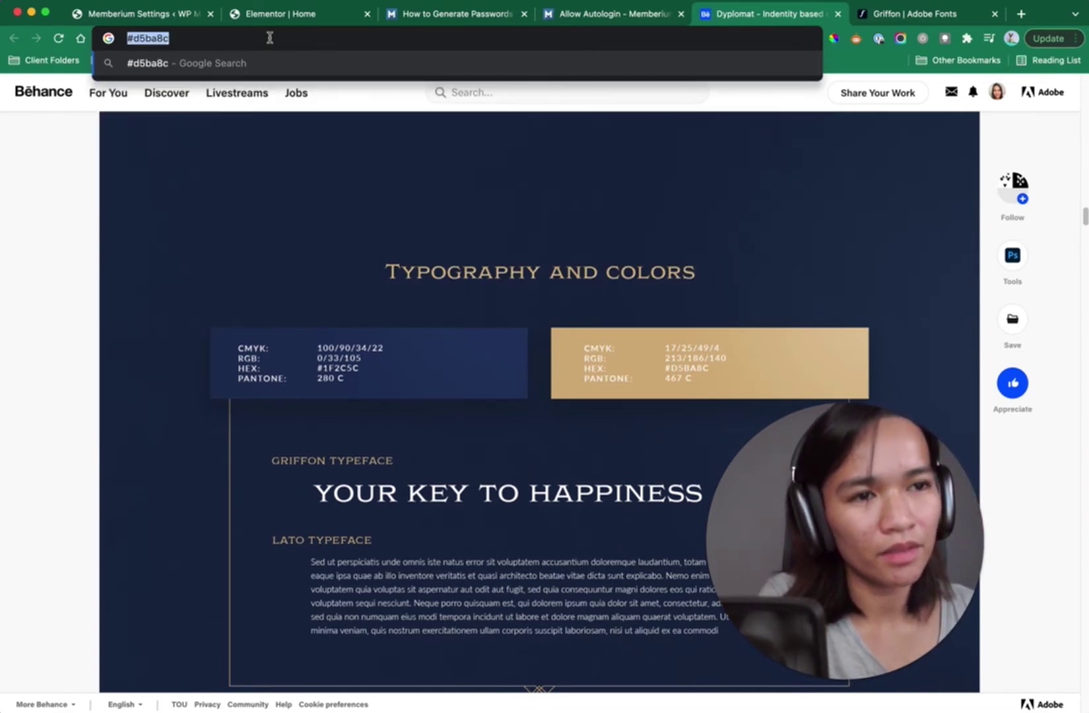
Return to Elementor and set the global color "Color 2" to #d5ba8c.
{"action": "left_click", "coordinate": [267, 13]}
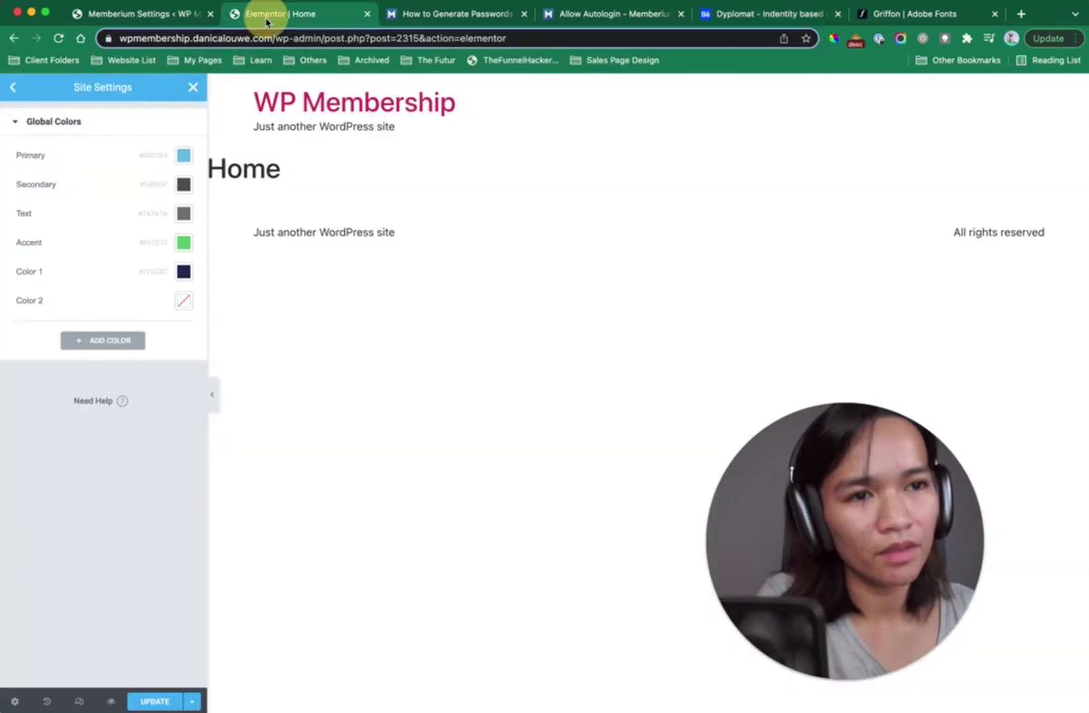
{"action": "left_click", "coordinate": [184, 302]}
{"action": "key", "text": "super+v"}
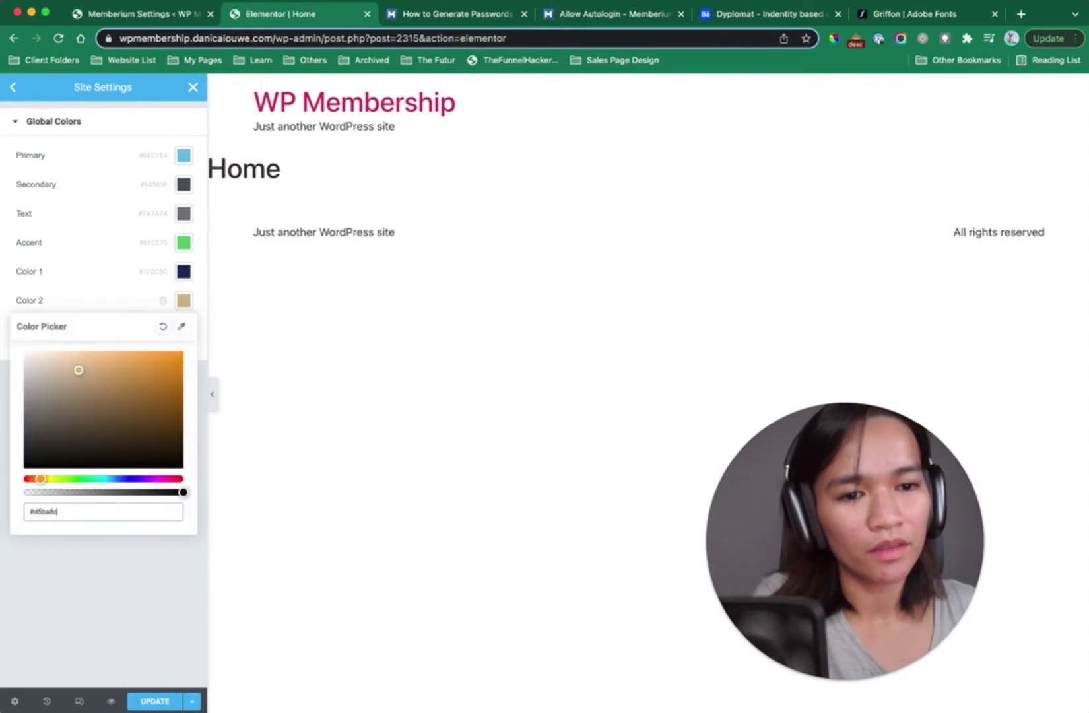
{"action": "left_click", "coordinate": [161, 637]}
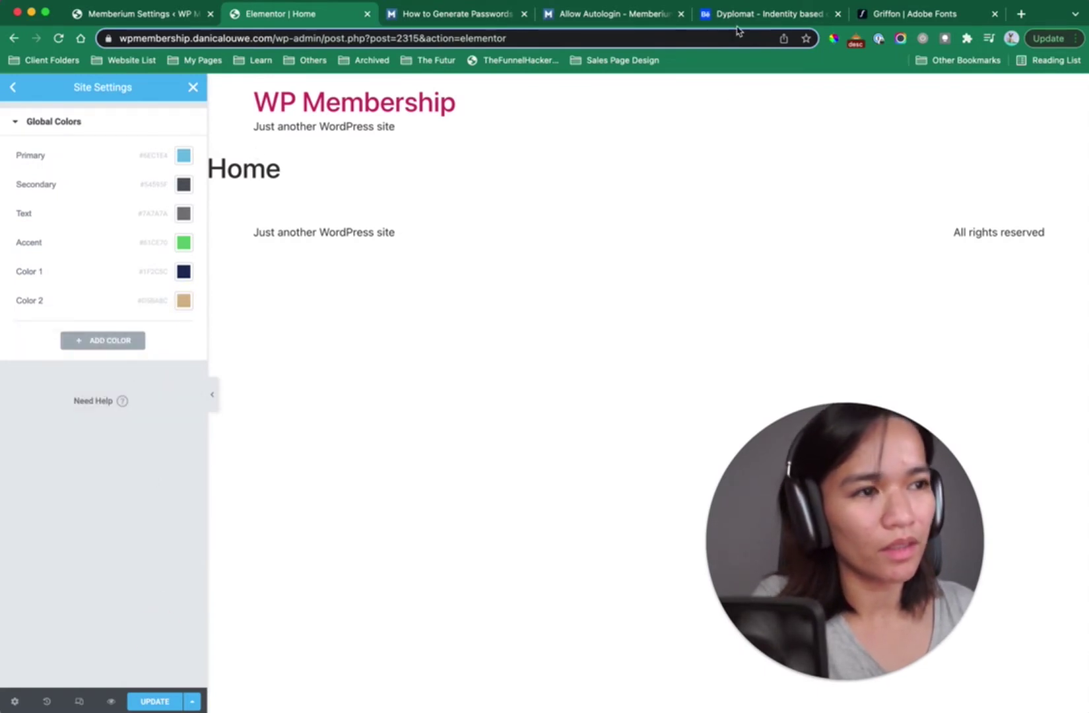
Look through the rest of the Dyplomat project on Behance, from the typography section to the Customer Journey Map stages.
{"action": "left_click", "coordinate": [766, 15]}
{"action": "scroll", "coordinate": [517, 467], "scroll_direction": "down", "scroll_amount": 4}
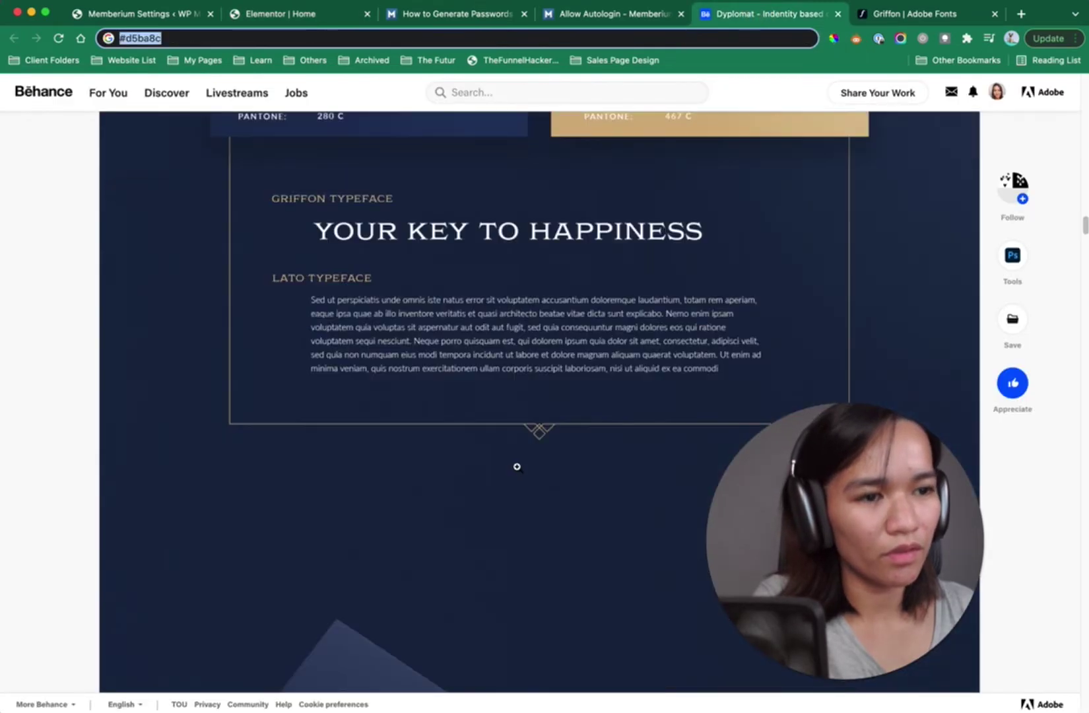
{"action": "scroll", "coordinate": [517, 467], "scroll_direction": "down", "scroll_amount": 15}
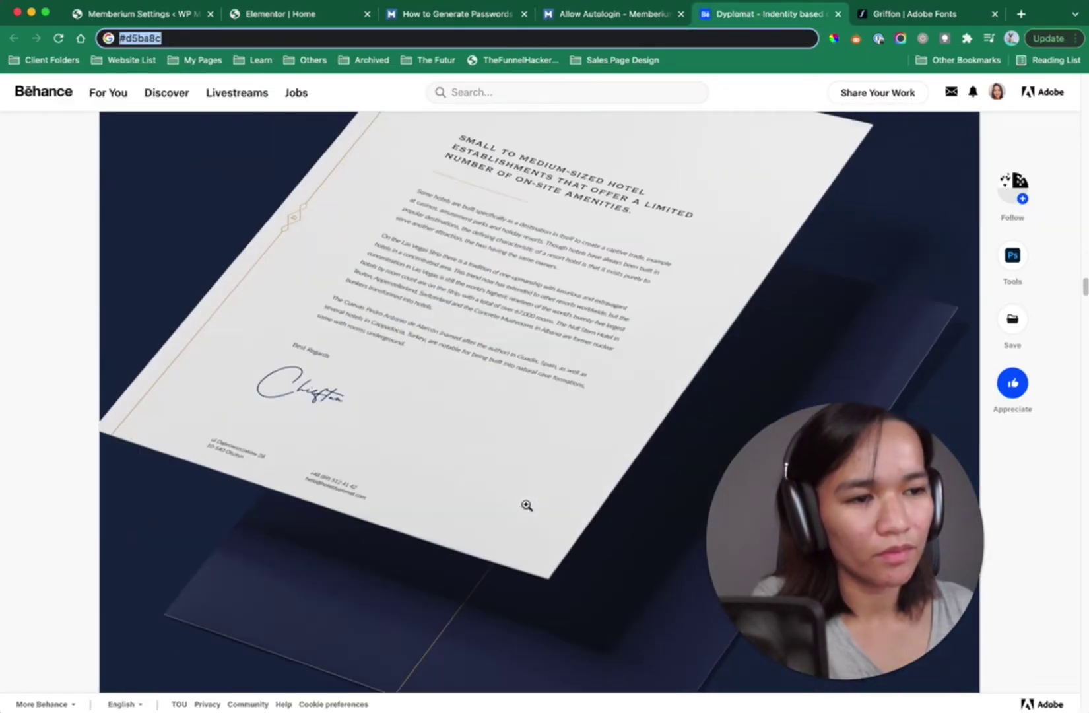
{"action": "scroll", "coordinate": [527, 506], "scroll_direction": "down", "scroll_amount": 10}
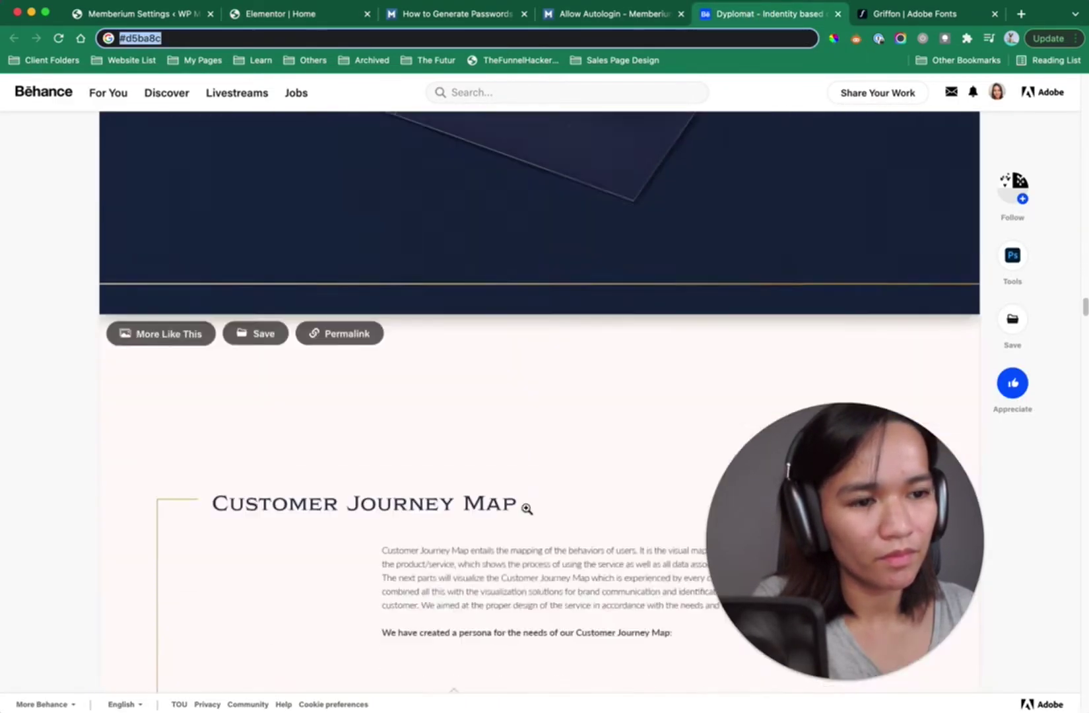
{"action": "scroll", "coordinate": [527, 508], "scroll_direction": "down", "scroll_amount": 7}
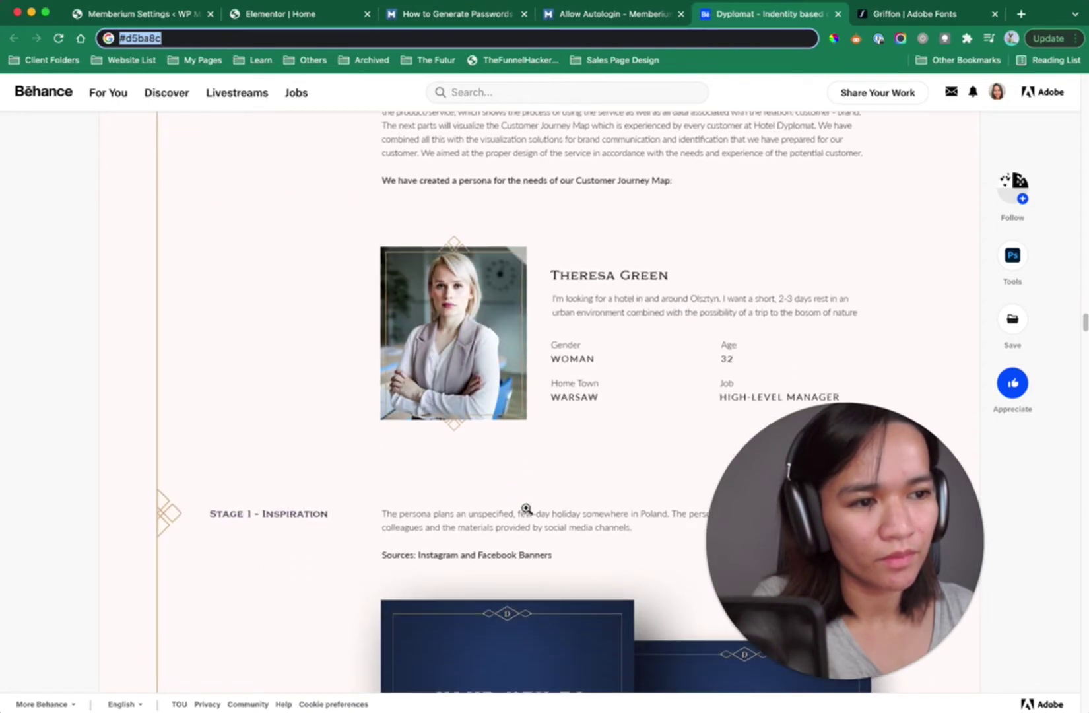
{"action": "scroll", "coordinate": [526, 508], "scroll_direction": "down", "scroll_amount": 5}
{"action": "left_click", "coordinate": [526, 508]}
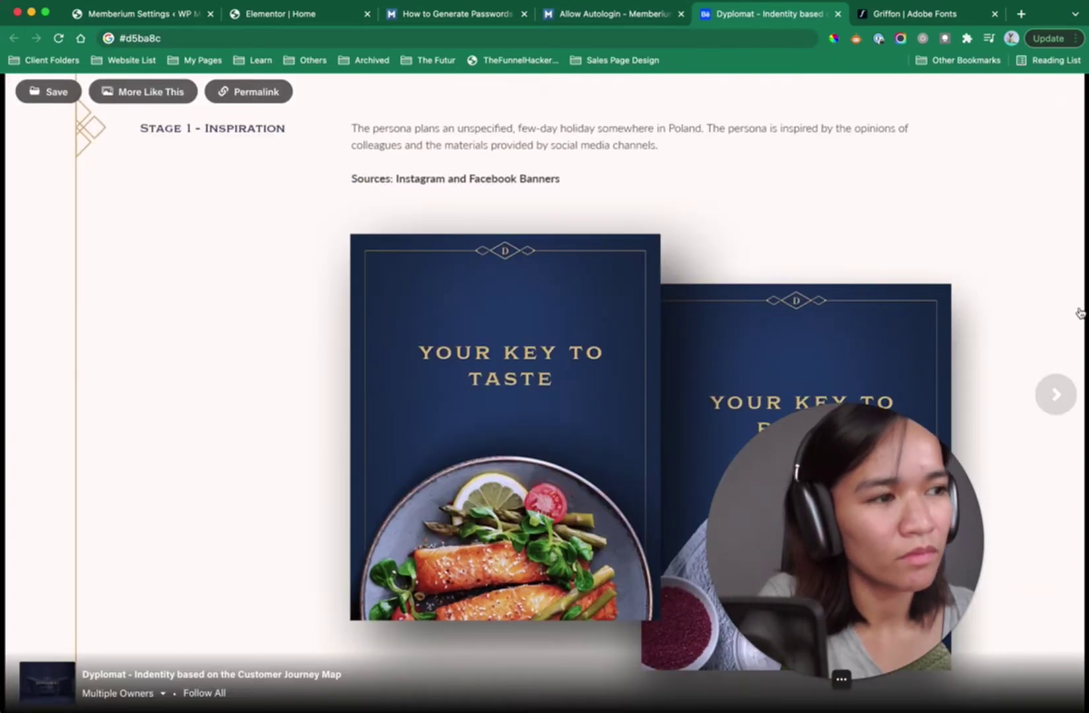
{"action": "left_click", "coordinate": [1056, 396]}
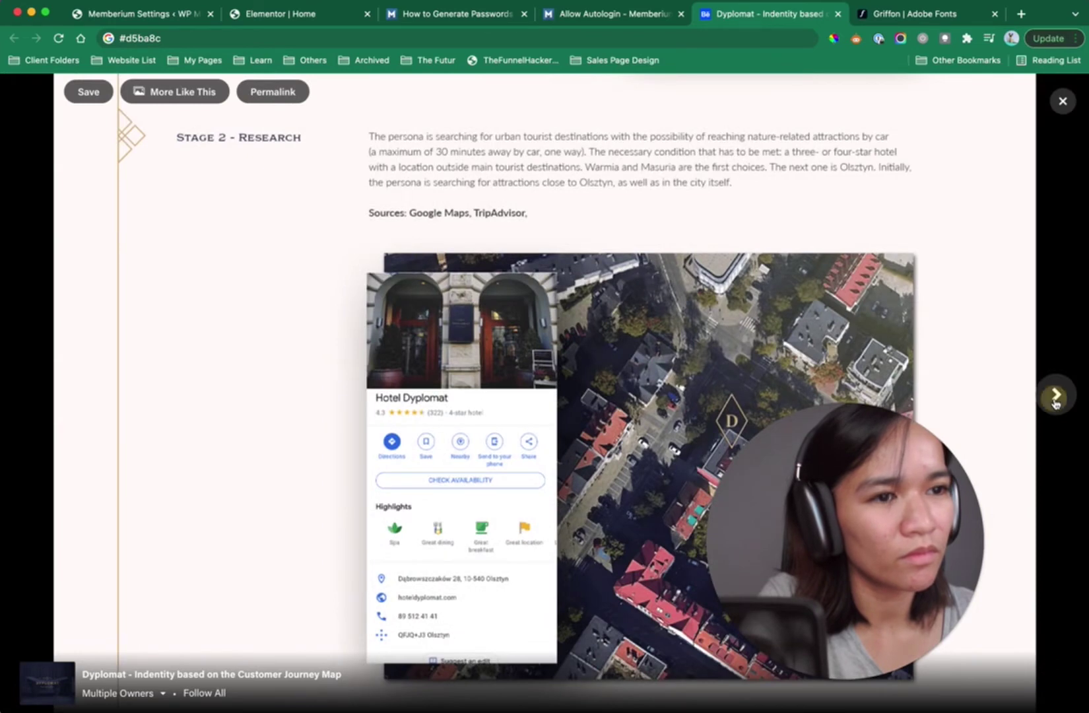
{"action": "left_click", "coordinate": [1055, 399]}
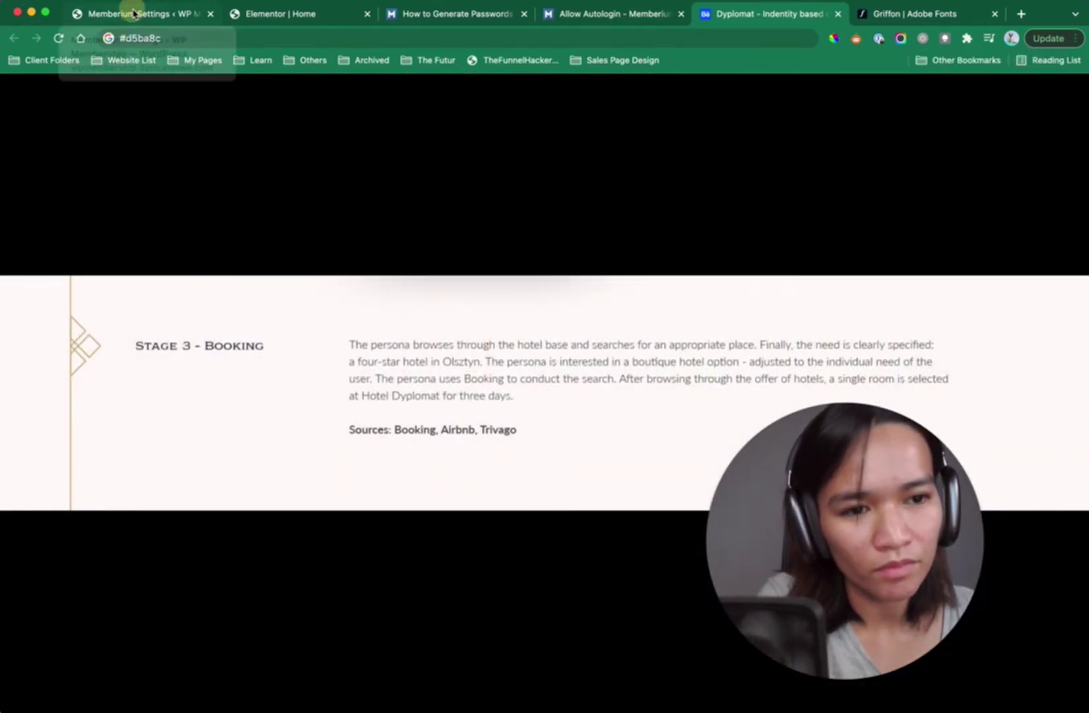
Return to Elementor and copy Color 1's value #1f2c5c into the Primary and Secondary global colors.
{"action": "left_click", "coordinate": [133, 13]}
{"action": "left_click", "coordinate": [265, 25]}
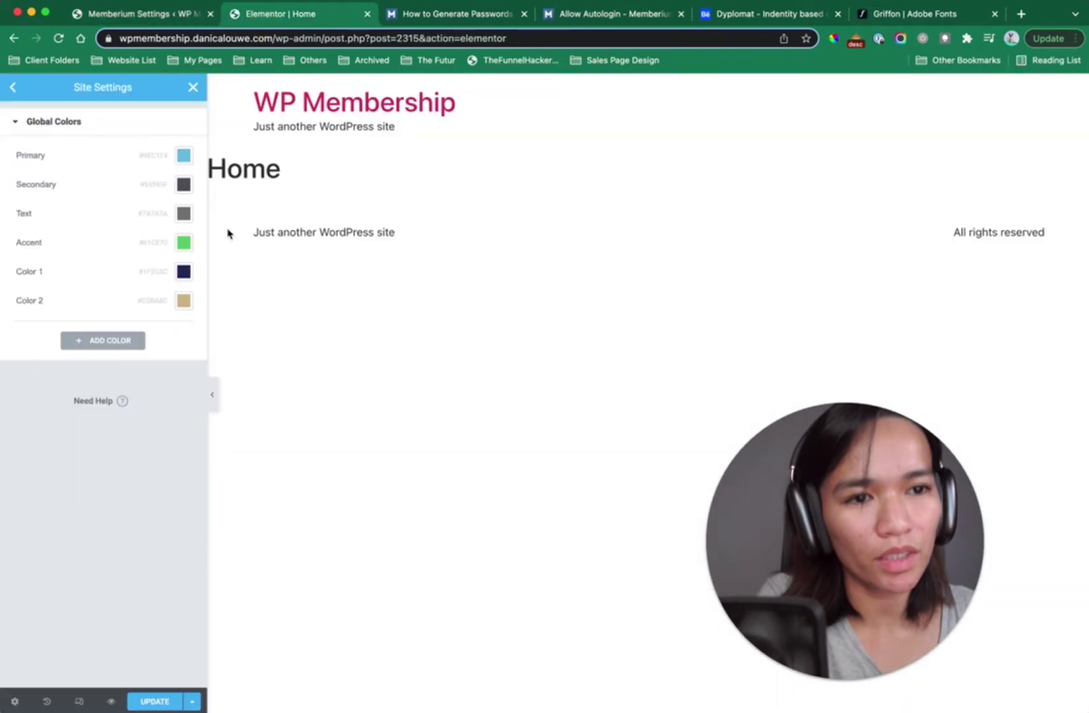
{"action": "left_click", "coordinate": [184, 273]}
{"action": "key", "text": "ctrl+c"}
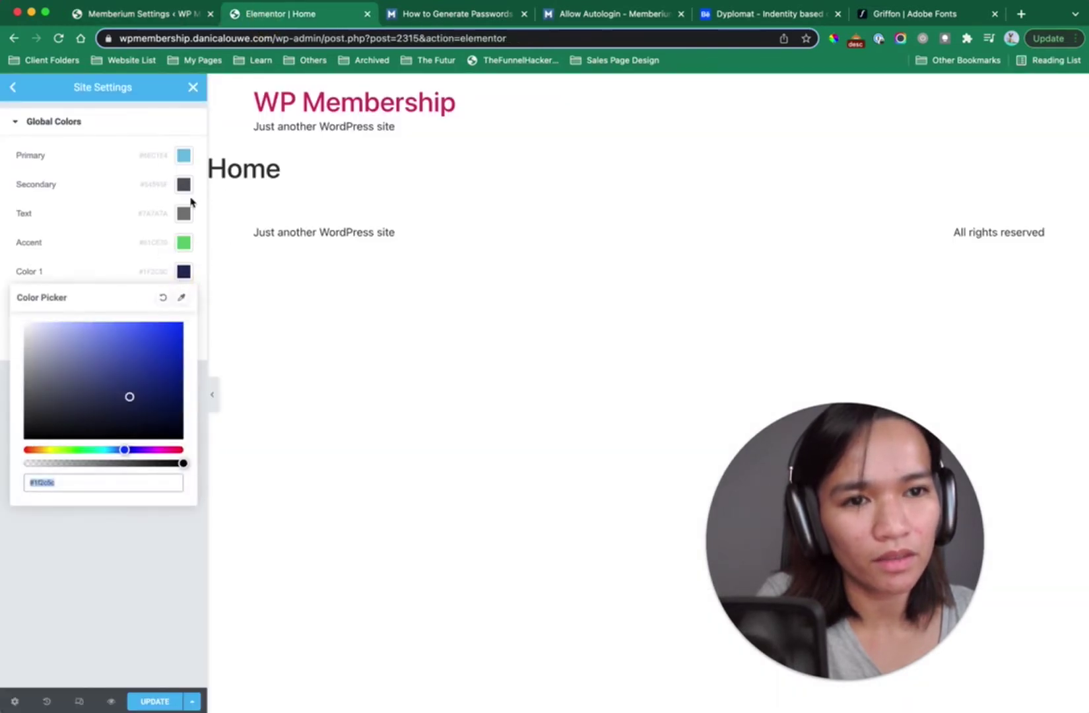
{"action": "left_click", "coordinate": [183, 158]}
{"action": "key", "text": "ctrl+v"}
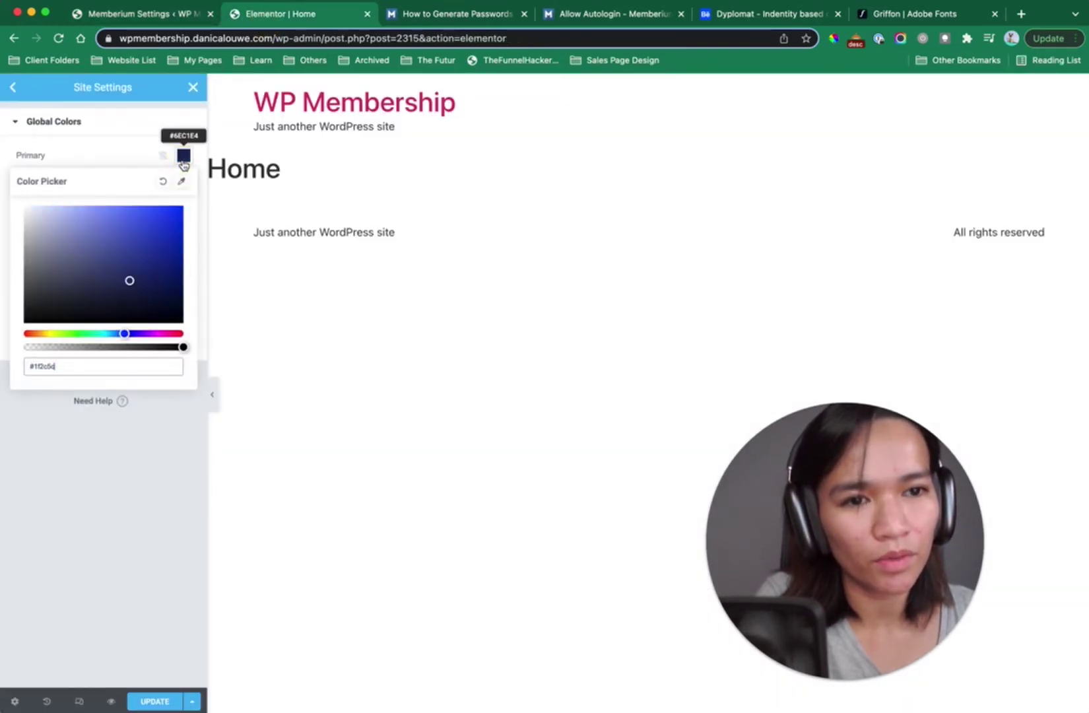
{"action": "left_click", "coordinate": [183, 156]}
{"action": "left_click", "coordinate": [183, 185]}
{"action": "key", "text": "ctrl+v"}
{"action": "left_click", "coordinate": [184, 188]}
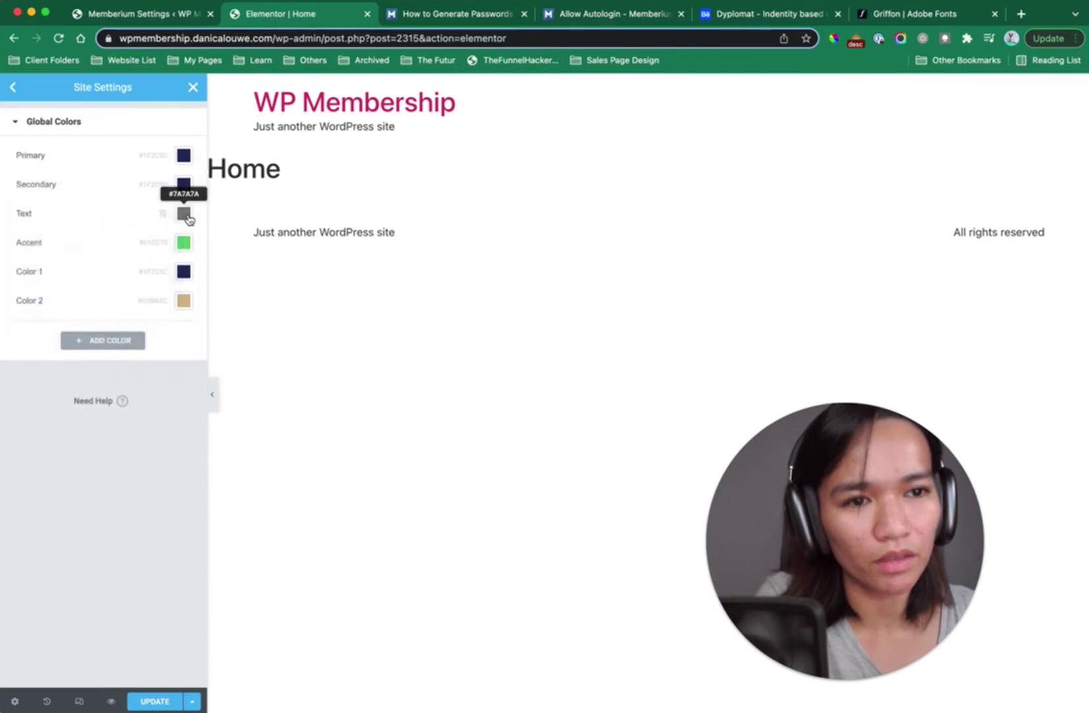
Set the global Text color to dark grey #333333.
{"action": "left_click", "coordinate": [183, 213]}
{"action": "type", "text": "dcccccd"}
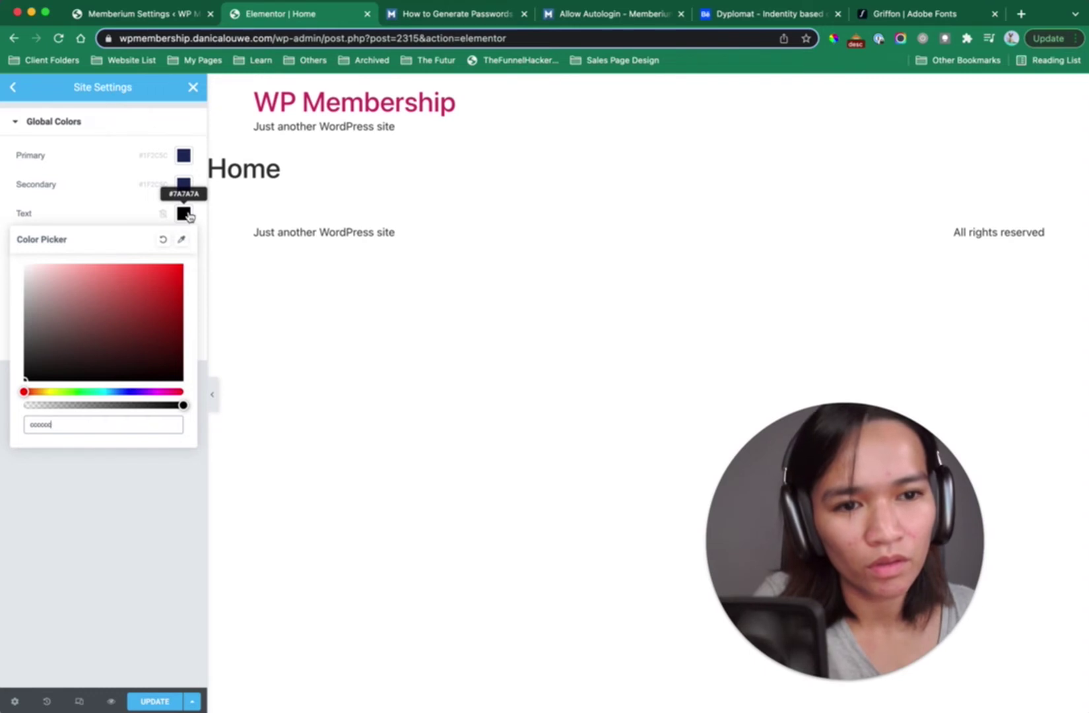
{"action": "mouse_move", "coordinate": [73, 290]}
{"action": "left_mouse_down"}
{"action": "mouse_move", "coordinate": [63, 353]}
{"action": "mouse_move", "coordinate": [24, 369]}
{"action": "mouse_move", "coordinate": [20, 360]}
{"action": "left_mouse_up"}
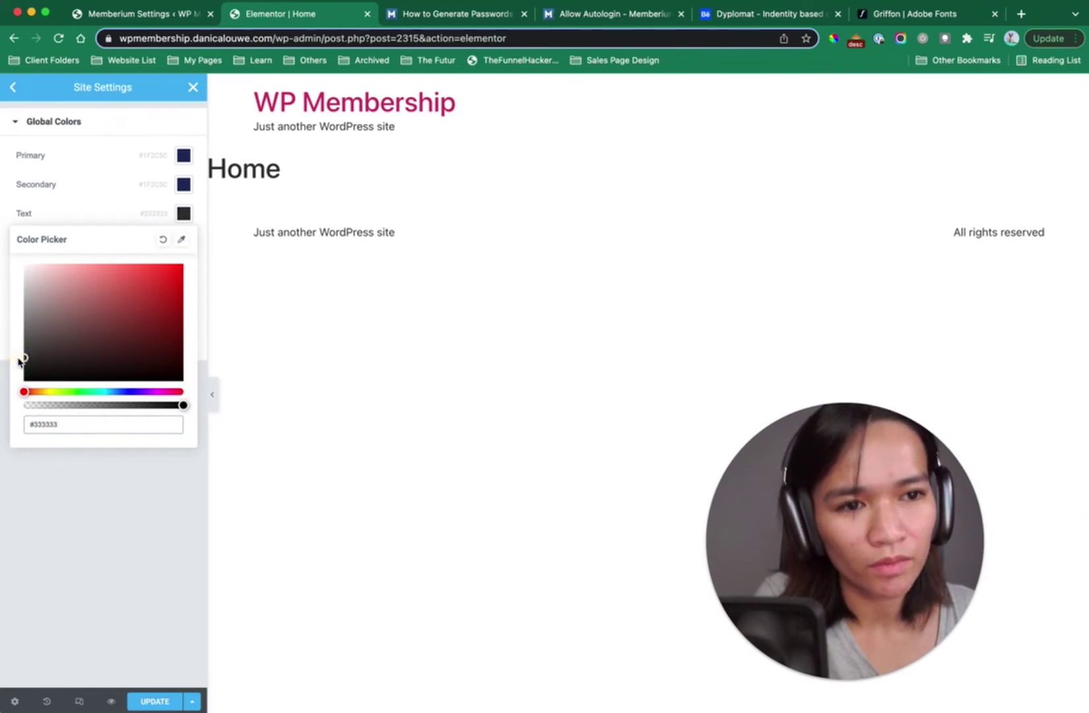
{"action": "left_click", "coordinate": [54, 485]}
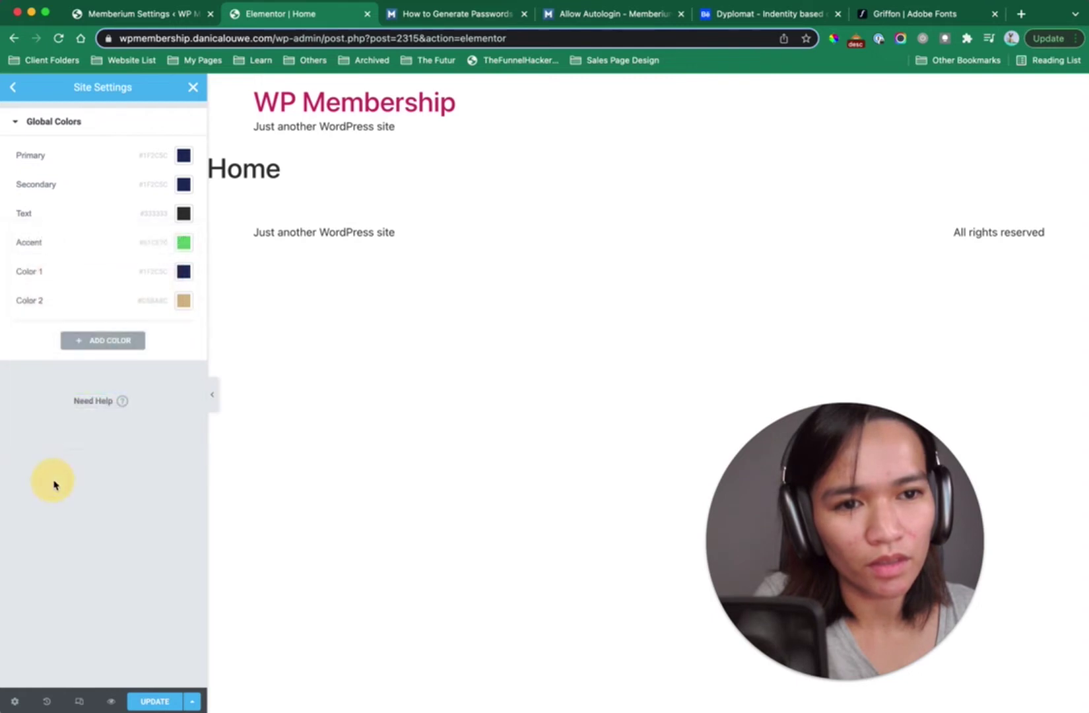
Copy Color 1's value #1f2c5c into the global Accent color and save the site settings.
{"action": "left_click", "coordinate": [184, 302]}
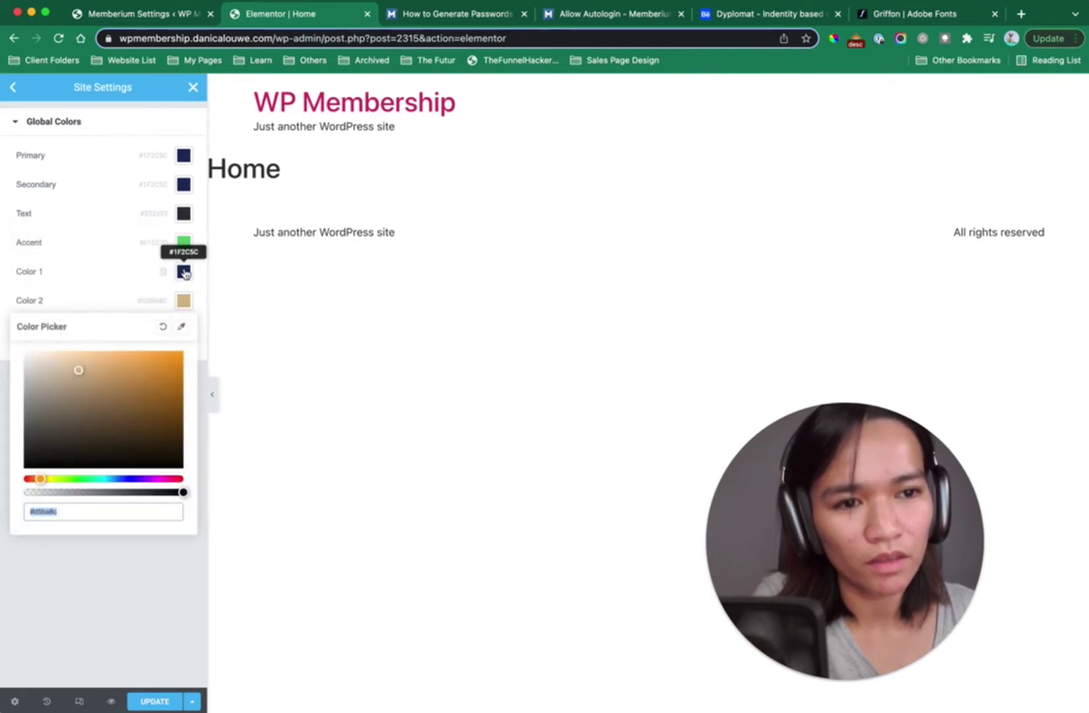
{"action": "left_click", "coordinate": [184, 272]}
{"action": "key", "text": "ctrl+c"}
{"action": "left_click", "coordinate": [183, 245]}
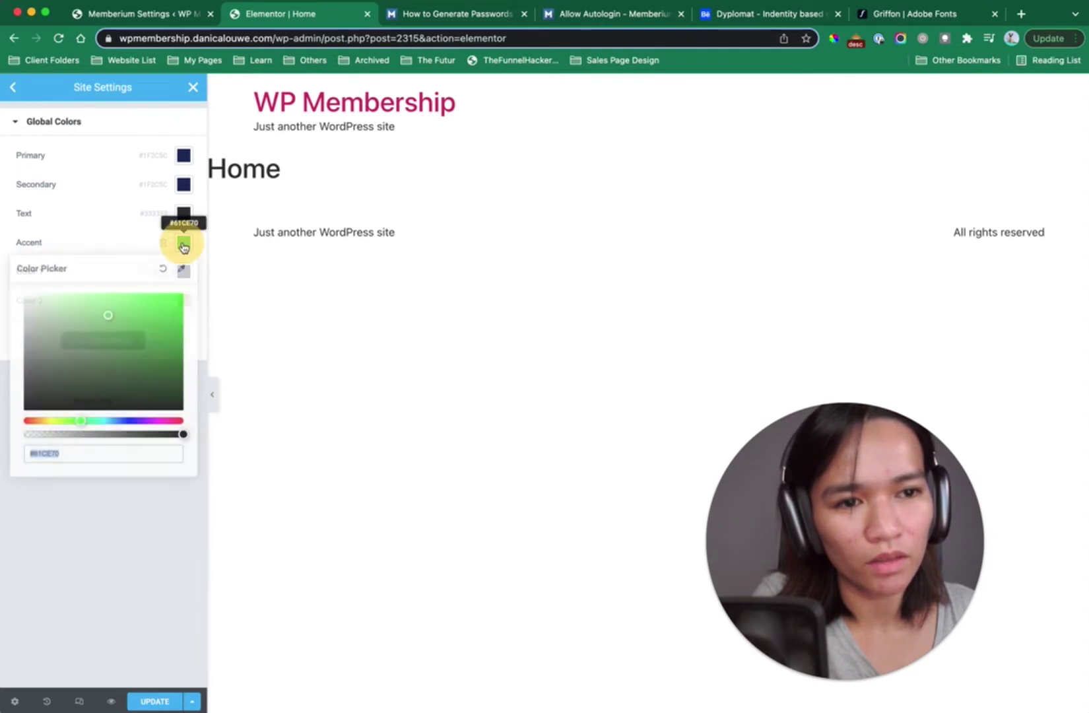
{"action": "key", "text": "ctrl+v"}
{"action": "left_click", "coordinate": [184, 244]}
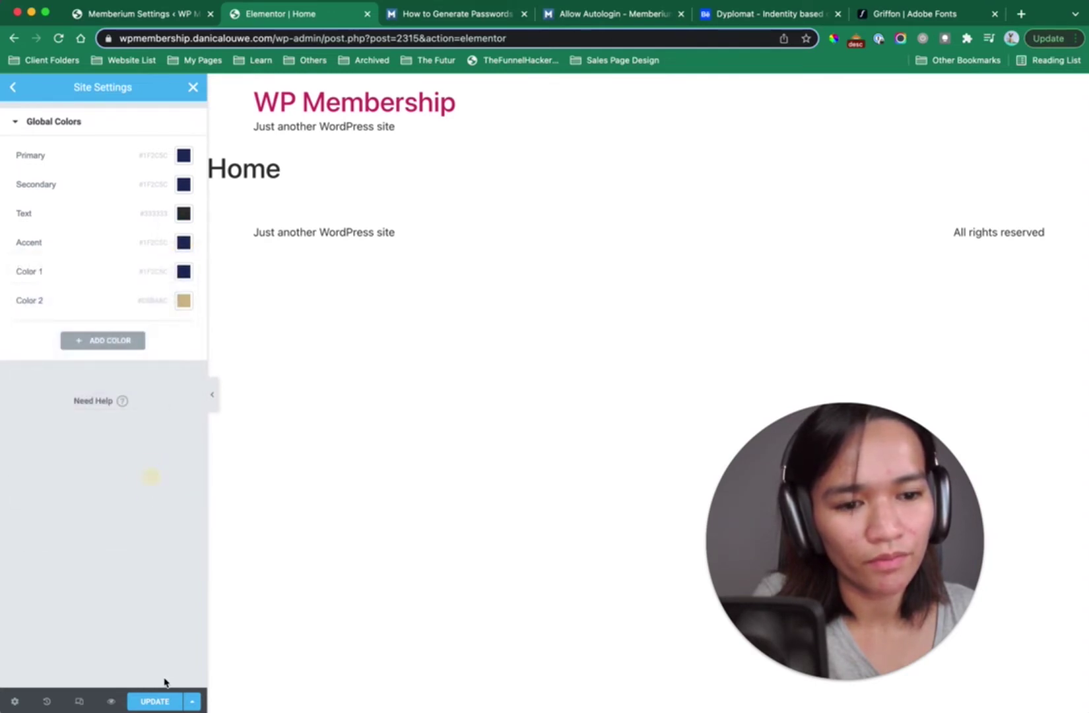
{"action": "left_click", "coordinate": [158, 701]}
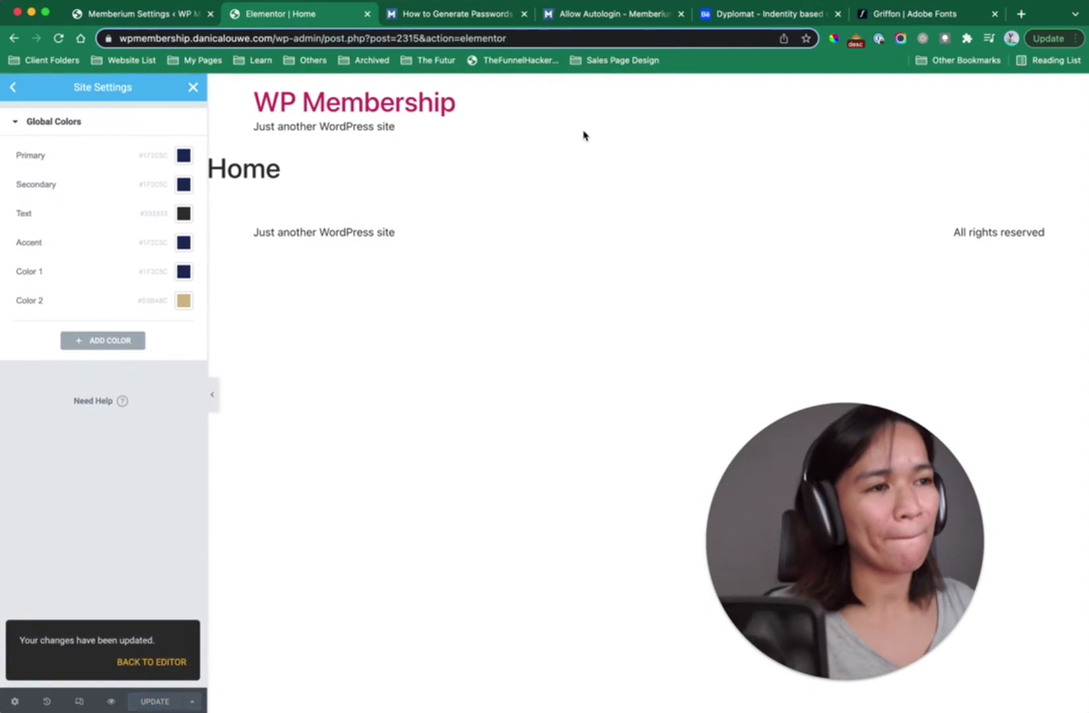
Review the Dyplomat project on Behance from the Customer Journey Map stages back up to the Typography and colors section.
{"action": "left_click", "coordinate": [794, 16]}
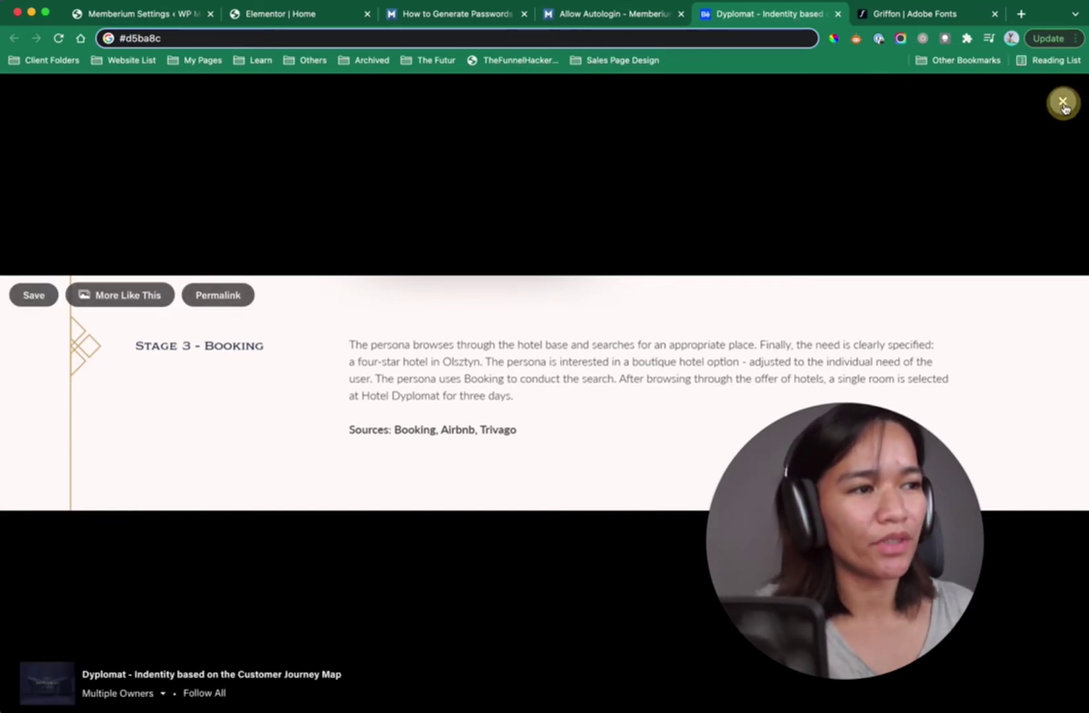
{"action": "left_click", "coordinate": [1063, 102]}
{"action": "scroll", "coordinate": [771, 324], "scroll_direction": "down", "scroll_amount": 3}
{"action": "scroll", "coordinate": [768, 350], "scroll_direction": "up", "scroll_amount": 1}
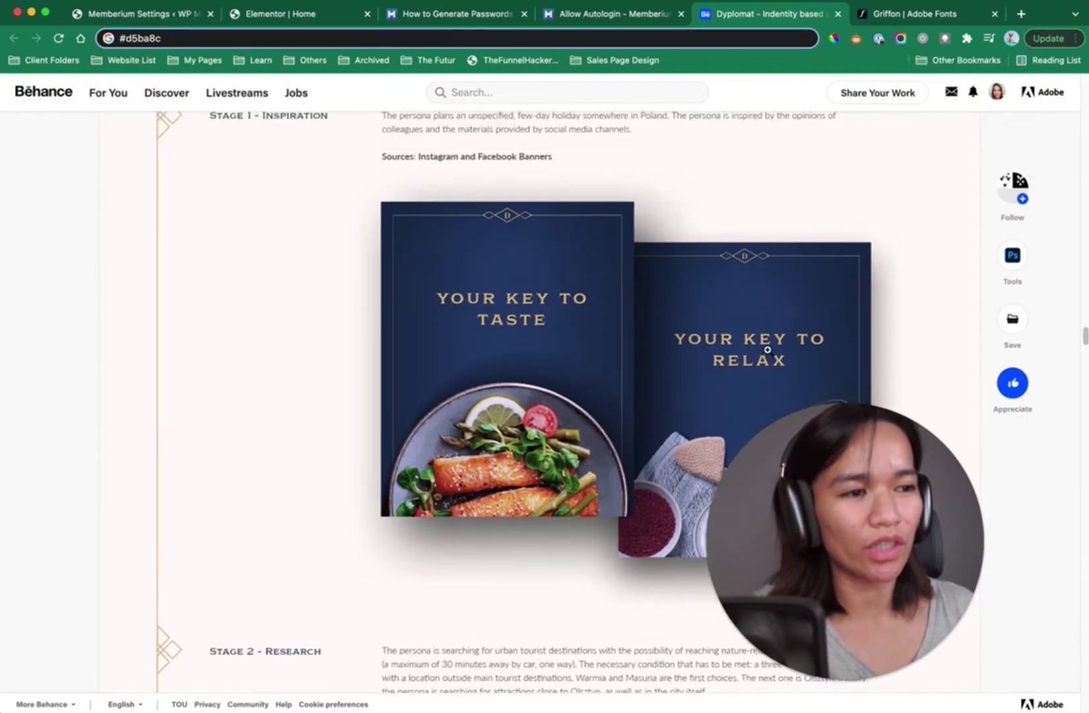
{"action": "scroll", "coordinate": [769, 357], "scroll_direction": "up", "scroll_amount": 10}
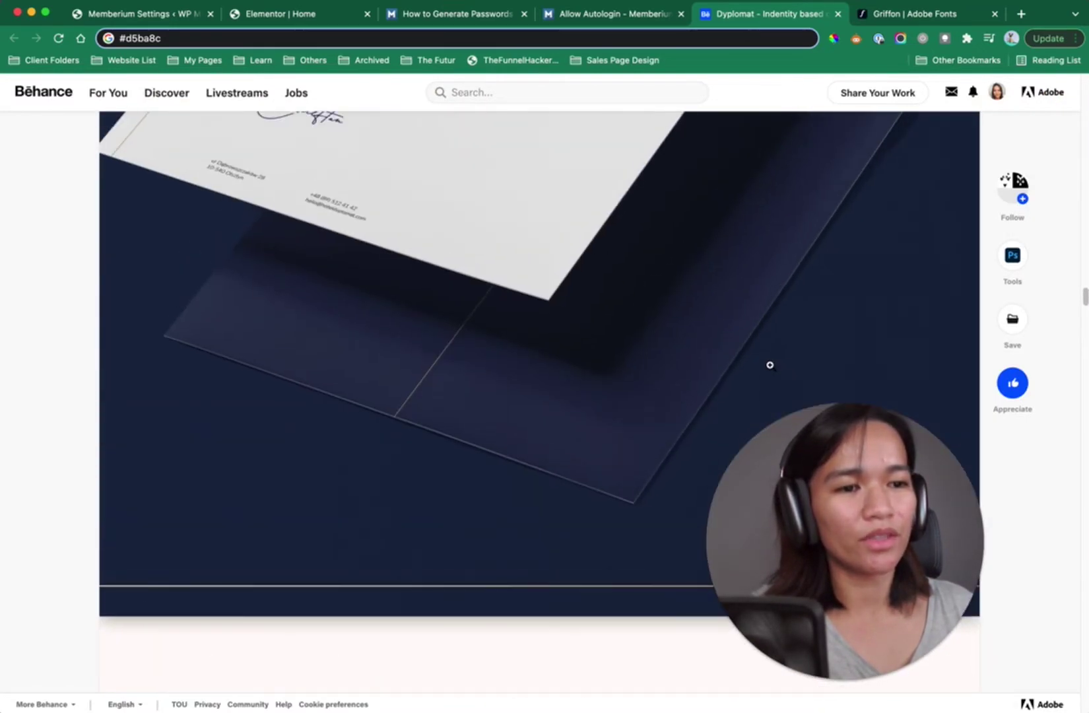
{"action": "scroll", "coordinate": [769, 365], "scroll_direction": "up", "scroll_amount": 10}
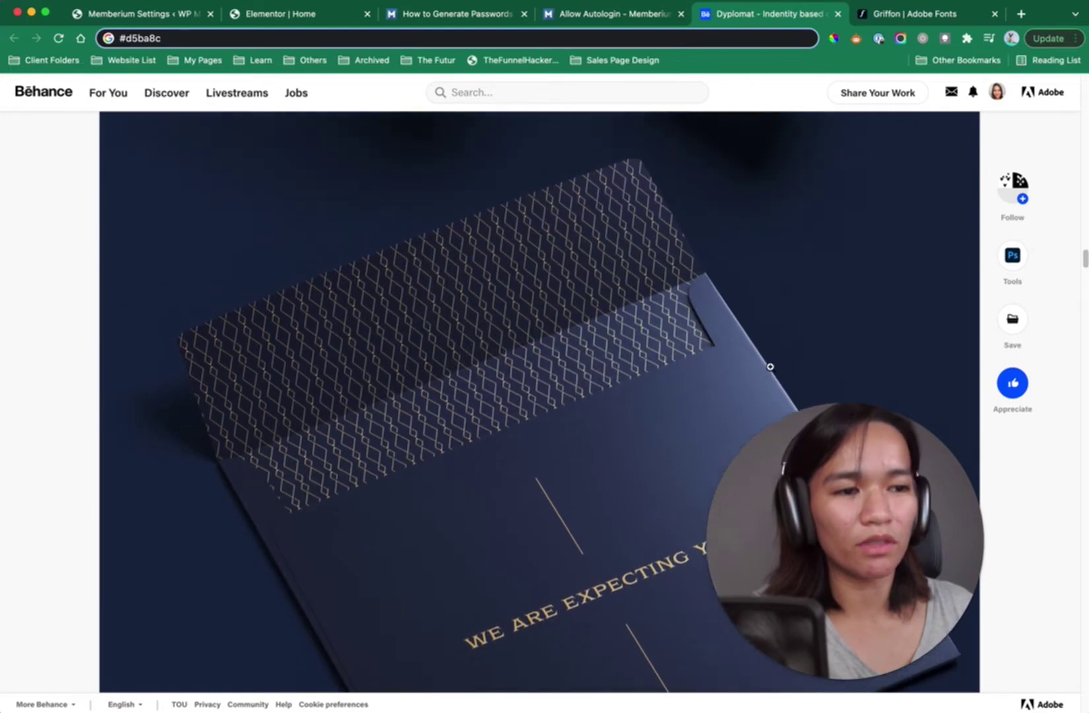
{"action": "scroll", "coordinate": [770, 366], "scroll_direction": "down", "scroll_amount": 4}
{"action": "scroll", "coordinate": [771, 366], "scroll_direction": "up", "scroll_amount": 7}
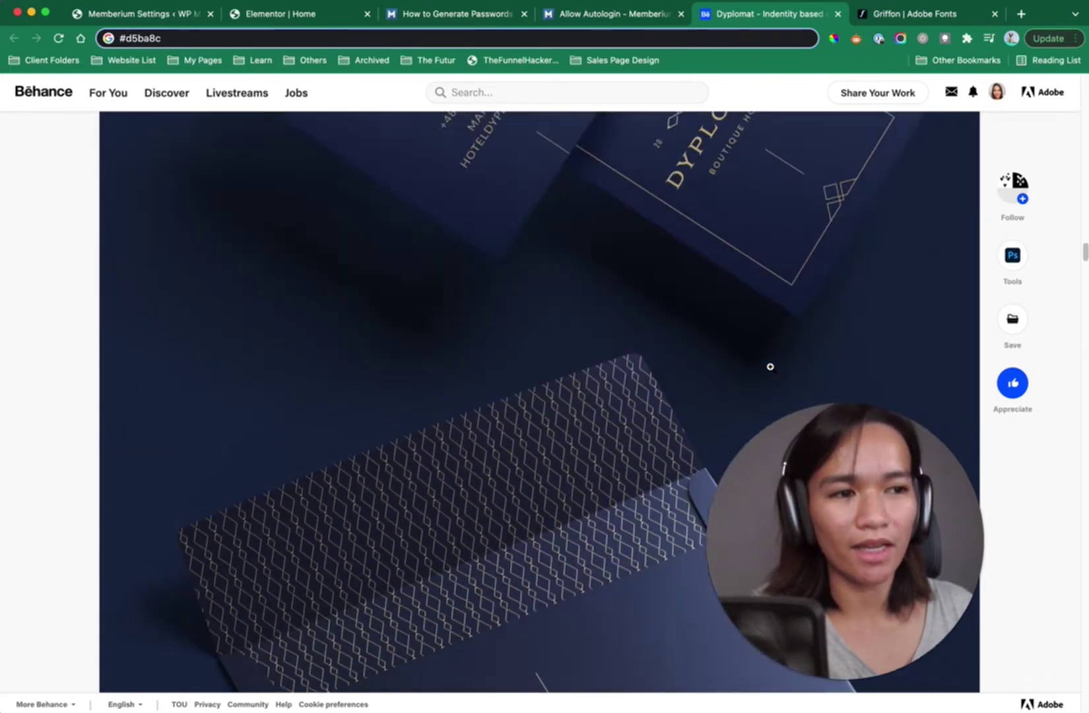
{"action": "scroll", "coordinate": [770, 367], "scroll_direction": "up", "scroll_amount": 2}
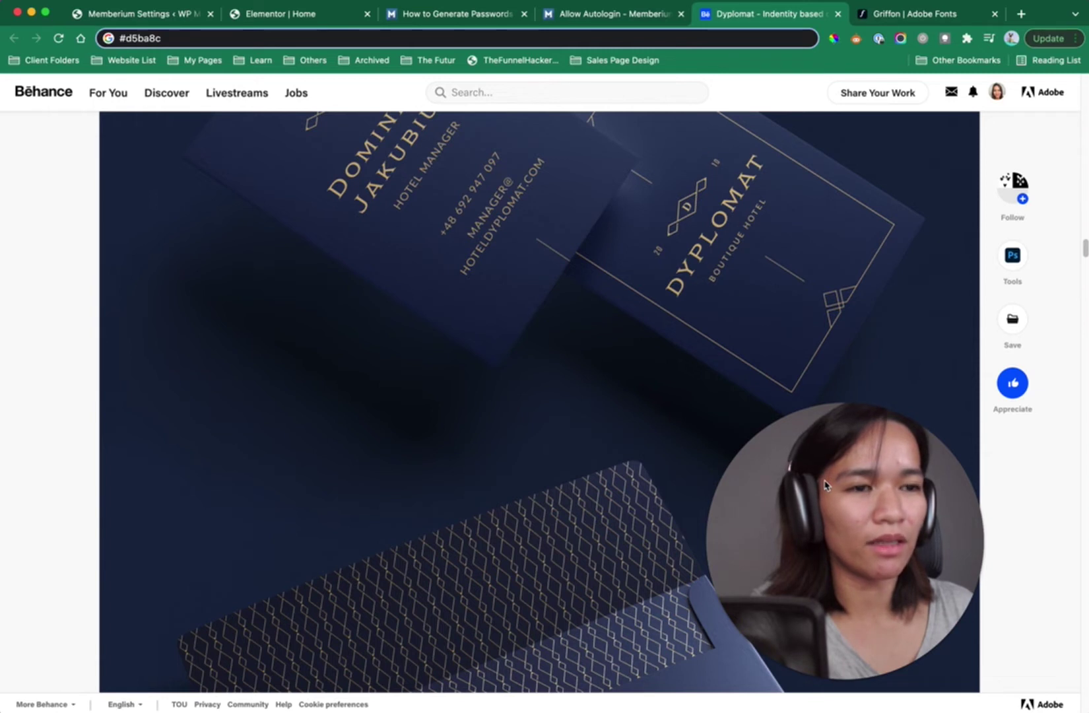
{"action": "scroll", "coordinate": [577, 376], "scroll_direction": "up", "scroll_amount": 2}
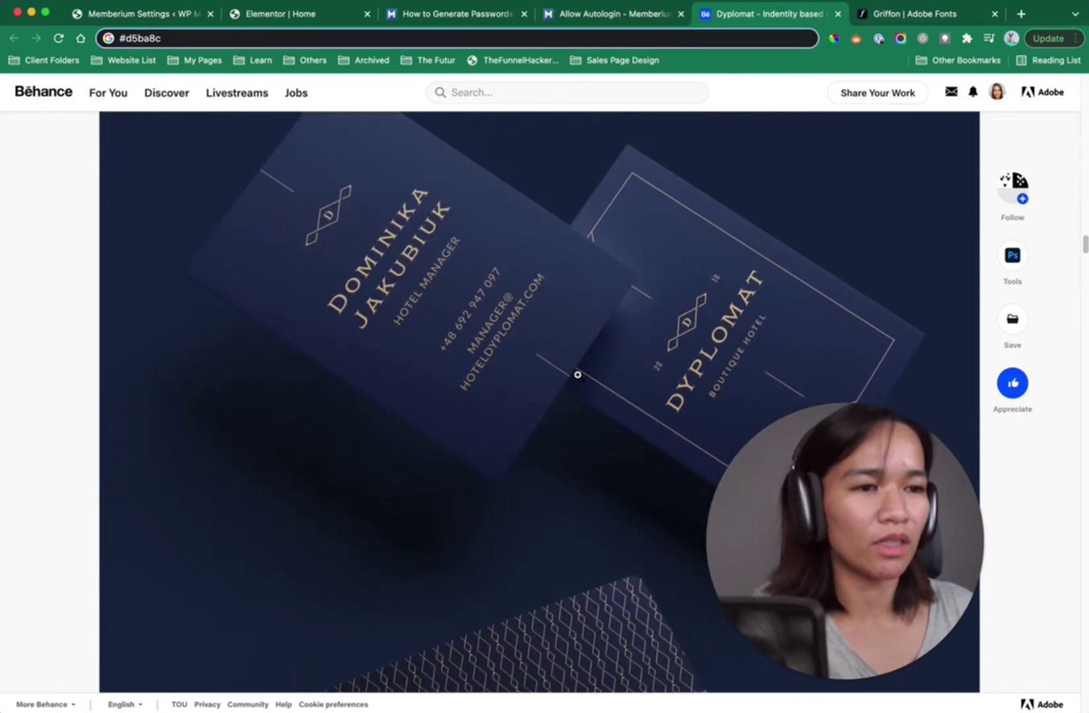
{"action": "scroll", "coordinate": [577, 374], "scroll_direction": "up", "scroll_amount": 4}
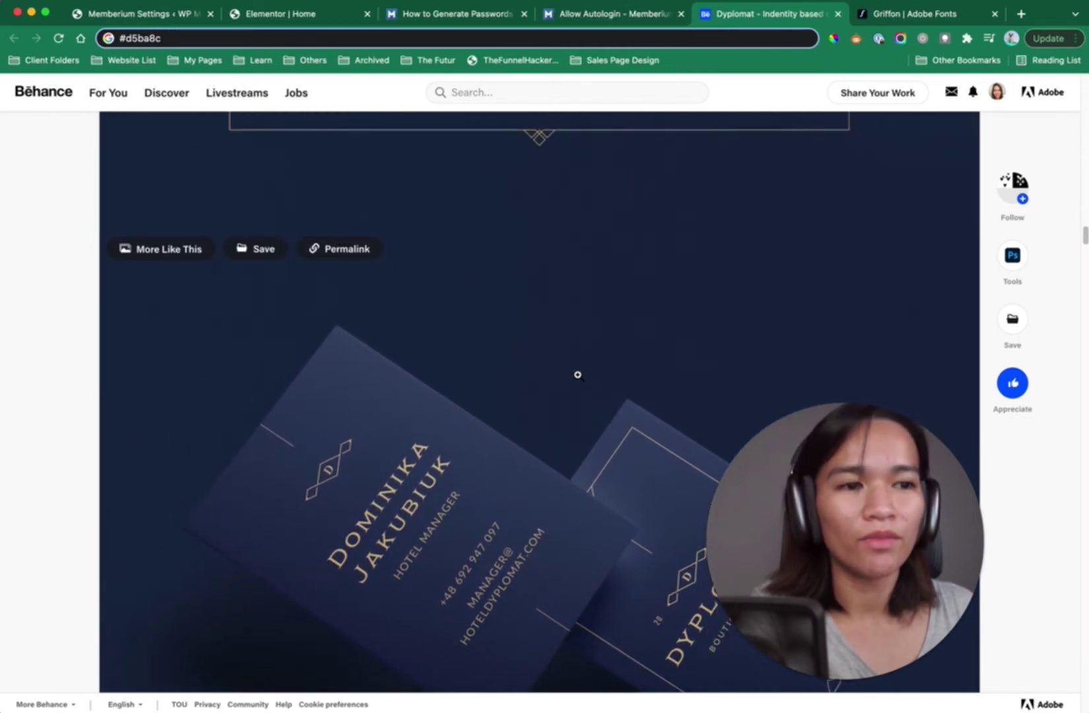
{"action": "scroll", "coordinate": [577, 374], "scroll_direction": "up", "scroll_amount": 2}
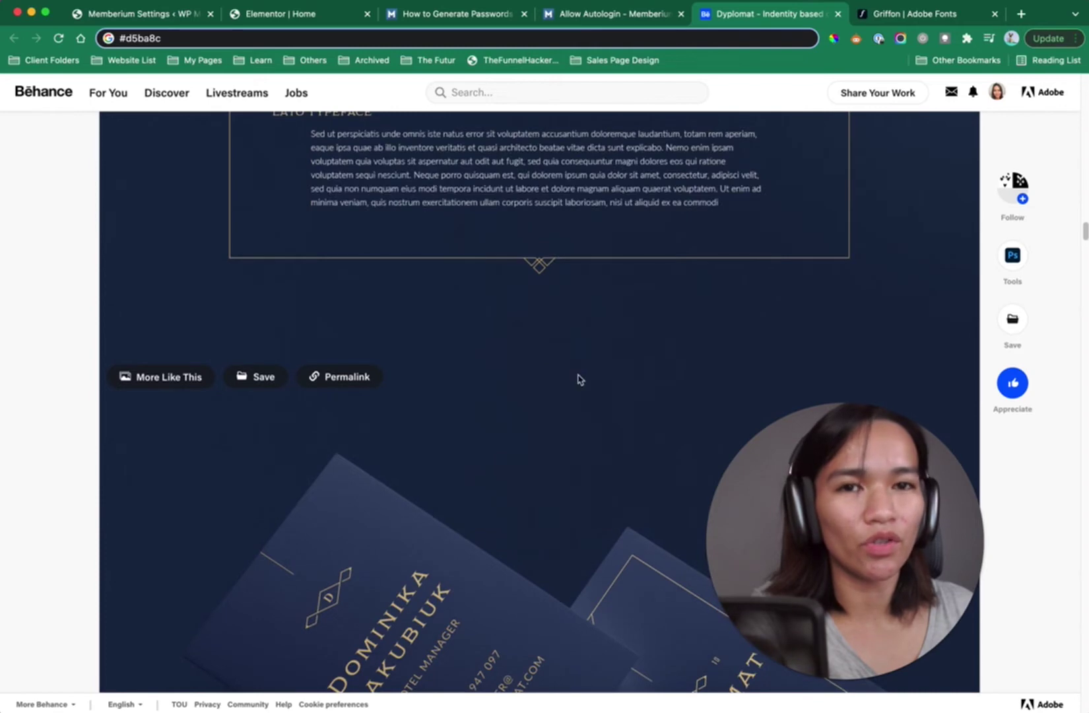
{"action": "scroll", "coordinate": [578, 380], "scroll_direction": "up", "scroll_amount": 6}
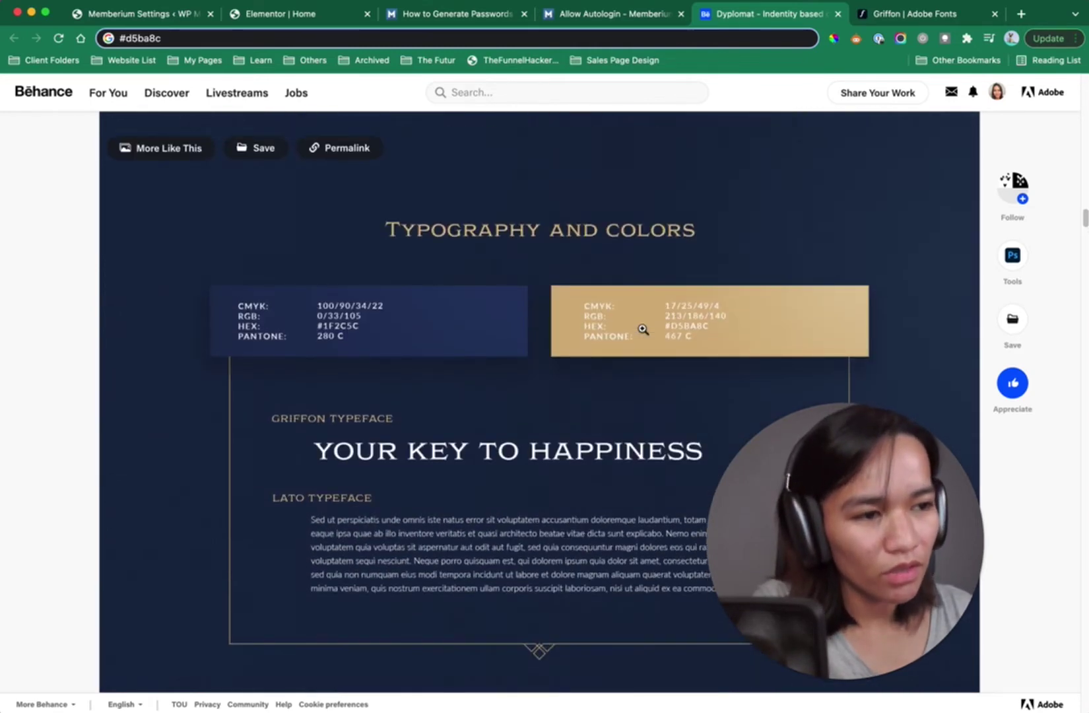
Return to Elementor and open the Global Fonts section of the site settings.
{"action": "left_click", "coordinate": [169, 19]}
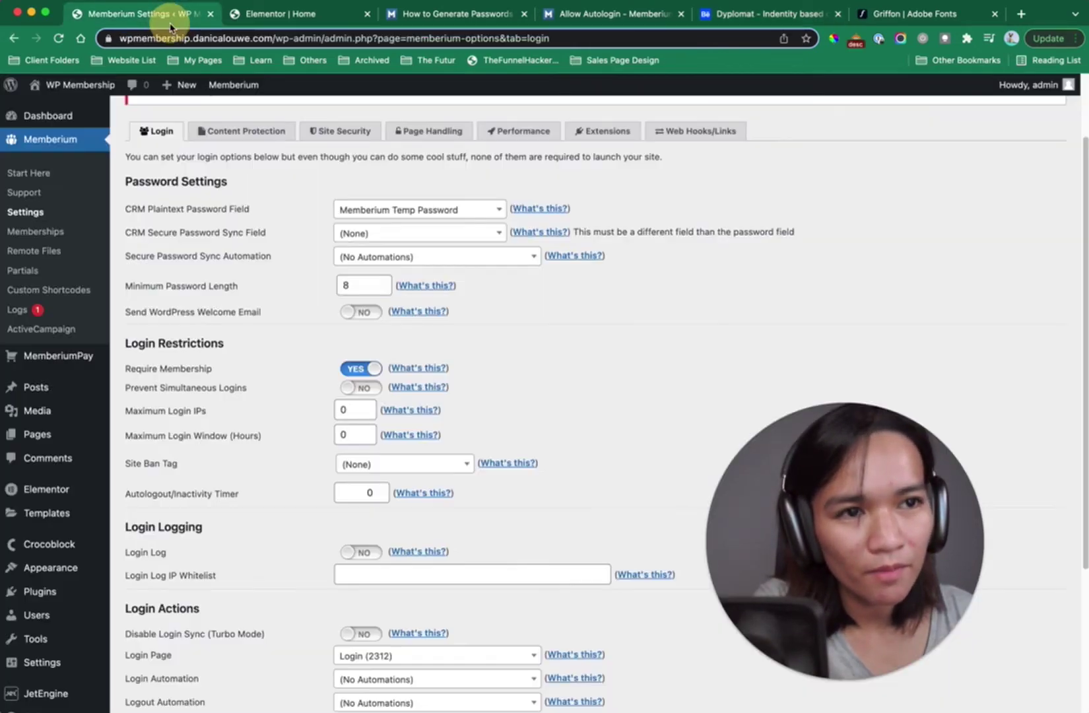
{"action": "left_click", "coordinate": [262, 22]}
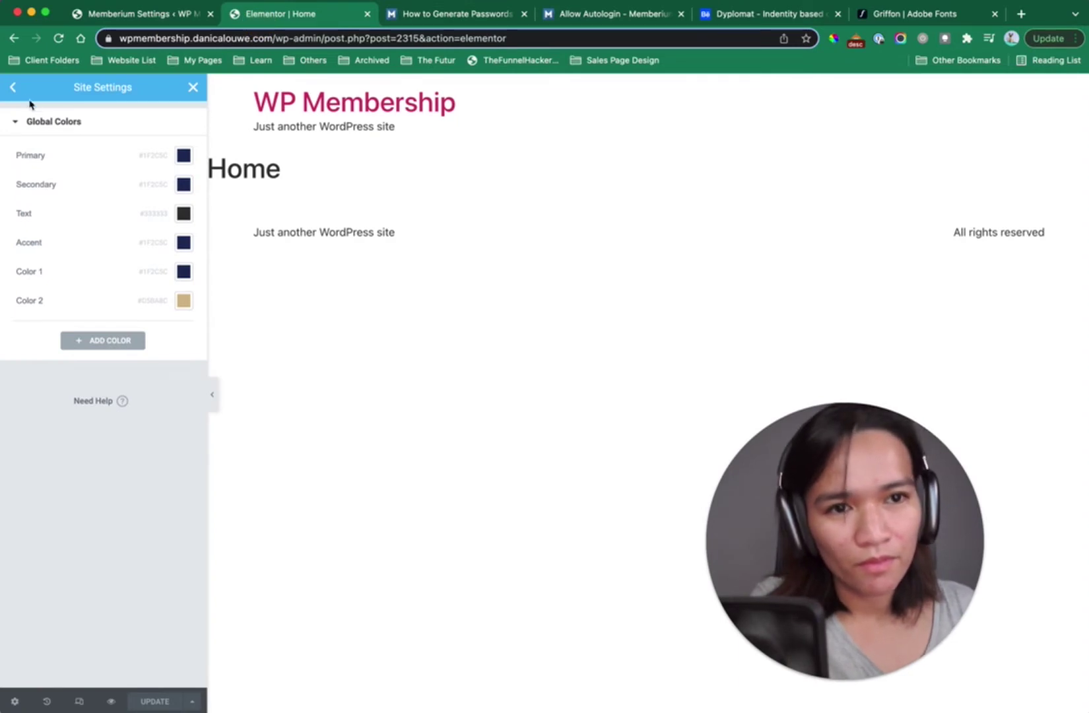
{"action": "left_click", "coordinate": [12, 87]}
{"action": "left_click", "coordinate": [95, 186]}
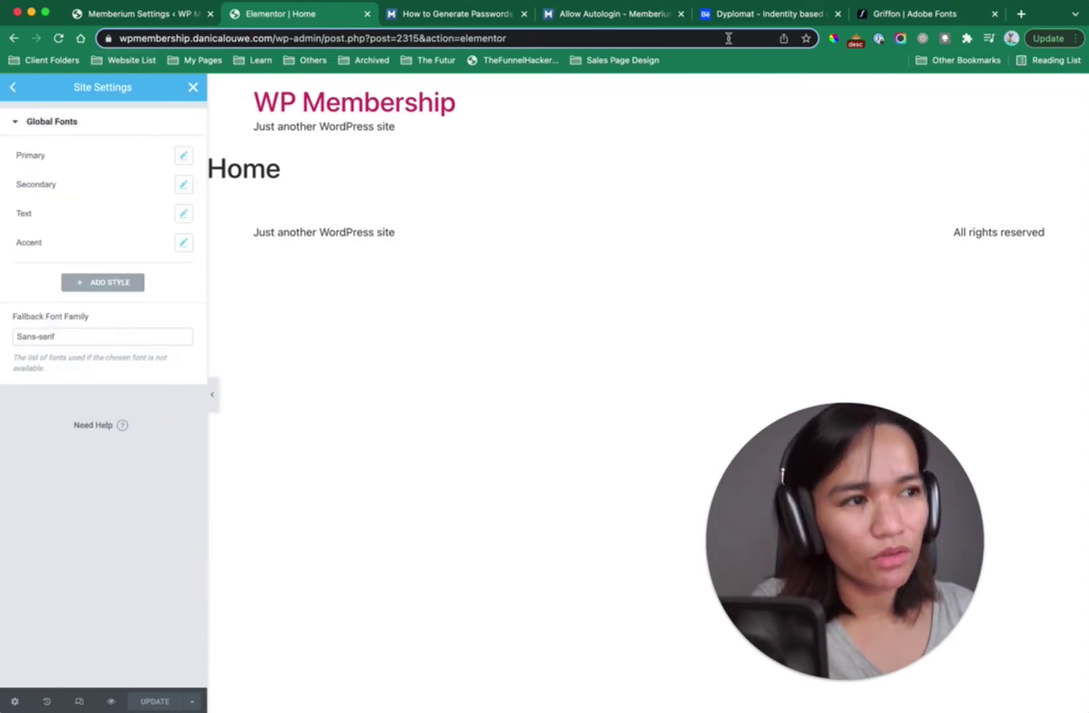
Start adding the Griffon family to a web project in Adobe Fonts, checking the brand's typefaces on Behance.
{"action": "left_click", "coordinate": [899, 20]}
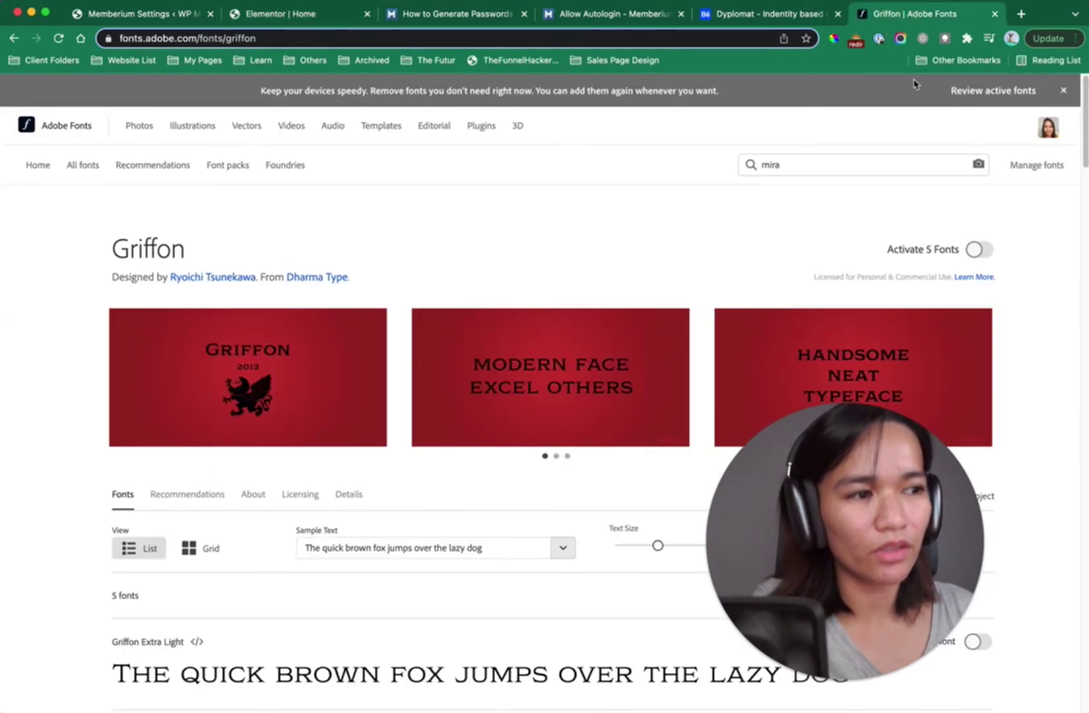
{"action": "scroll", "coordinate": [1031, 224], "scroll_direction": "down", "scroll_amount": 5}
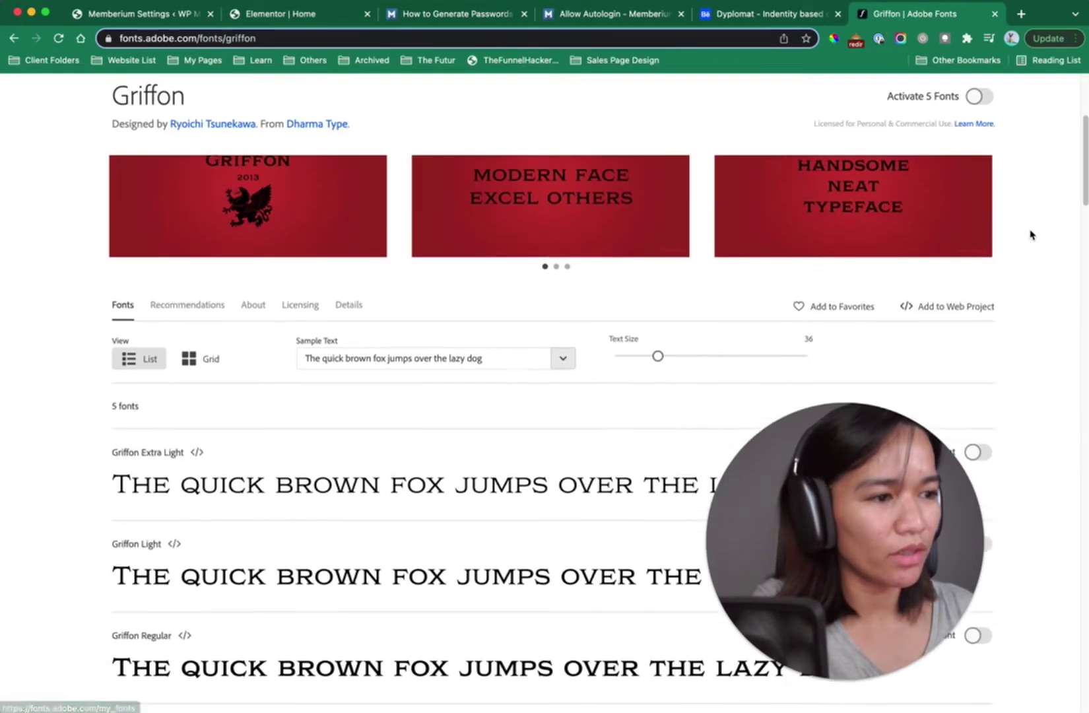
{"action": "left_click", "coordinate": [940, 298]}
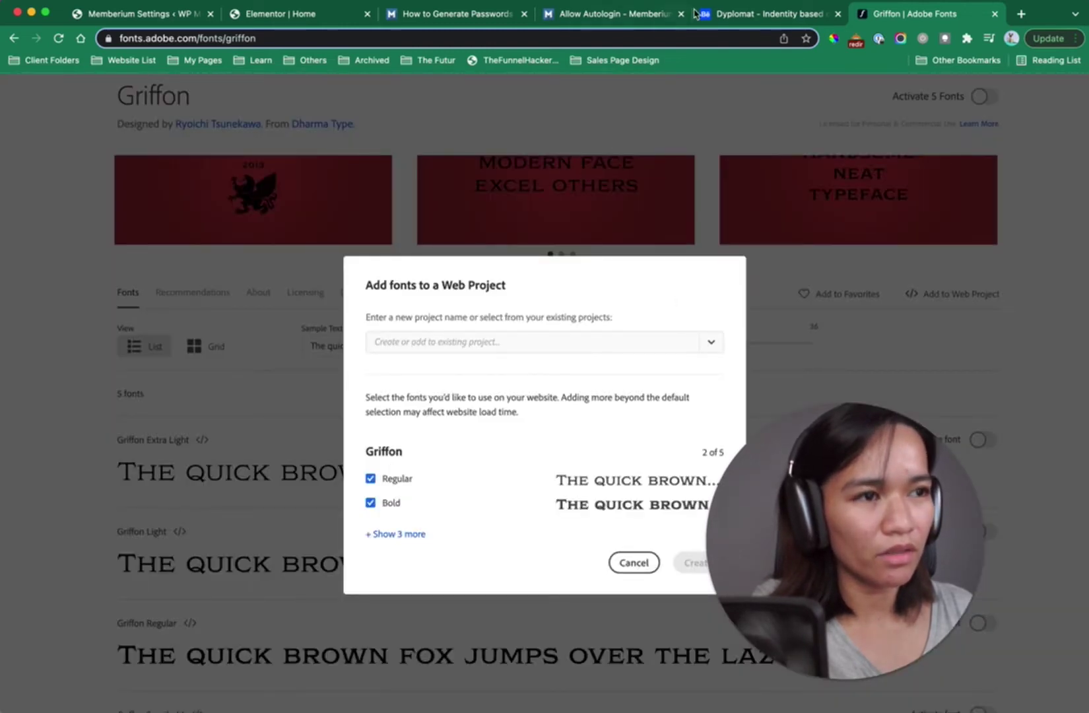
{"action": "left_click", "coordinate": [698, 13]}
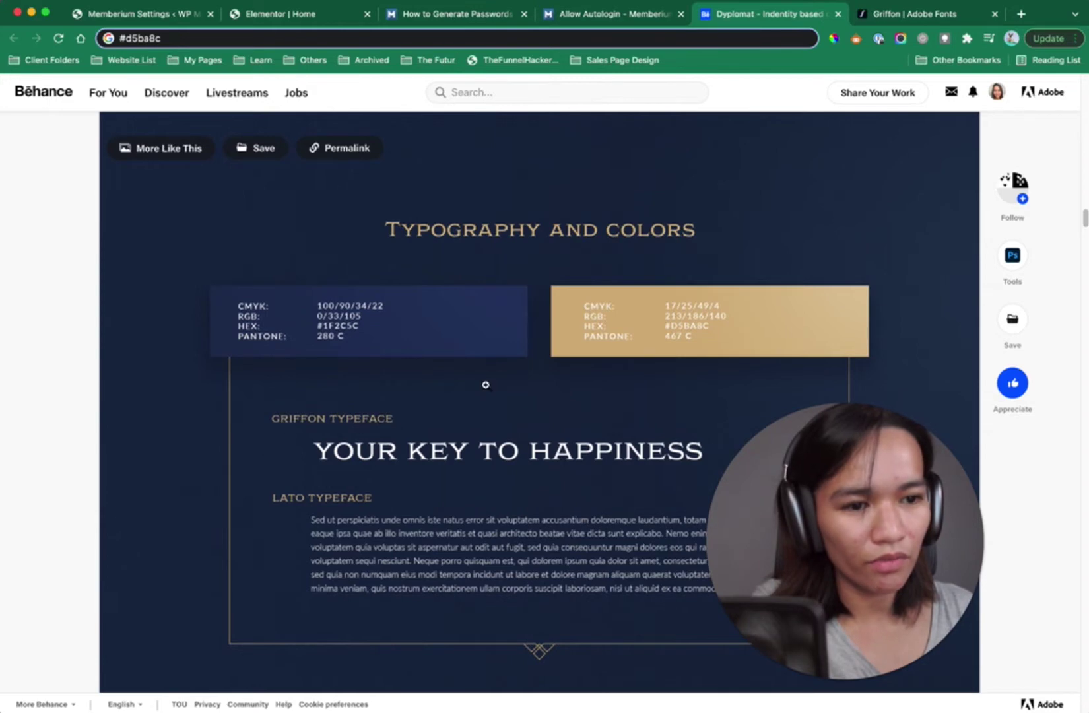
{"action": "scroll", "coordinate": [486, 385], "scroll_direction": "down", "scroll_amount": 1}
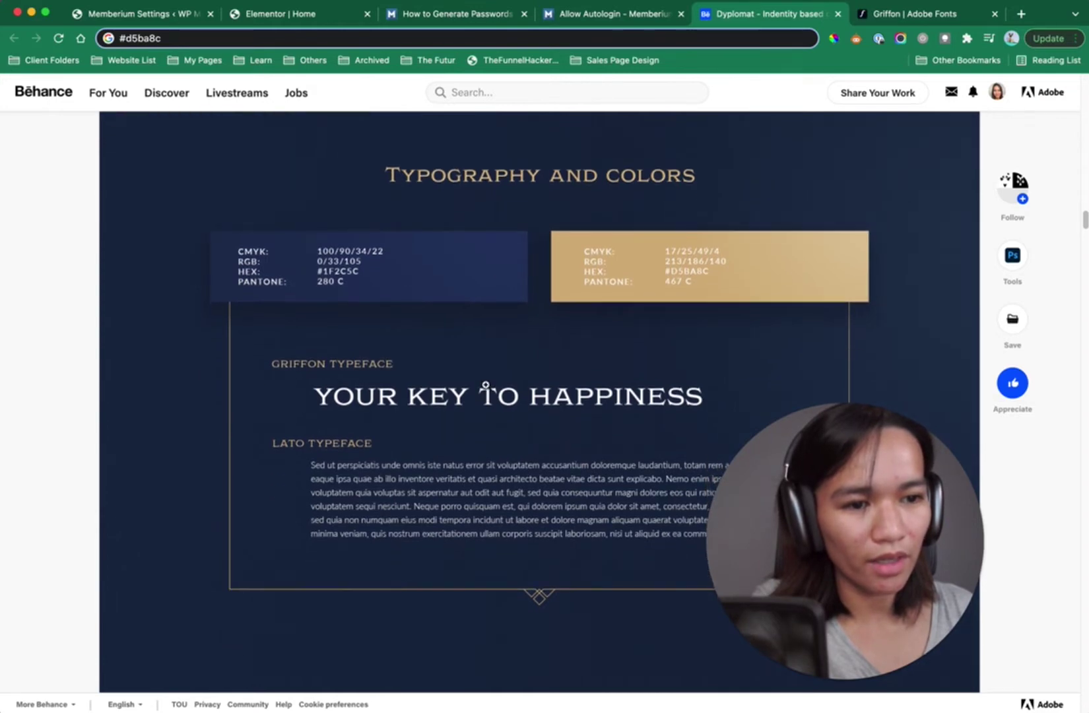
{"action": "left_click", "coordinate": [894, 19]}
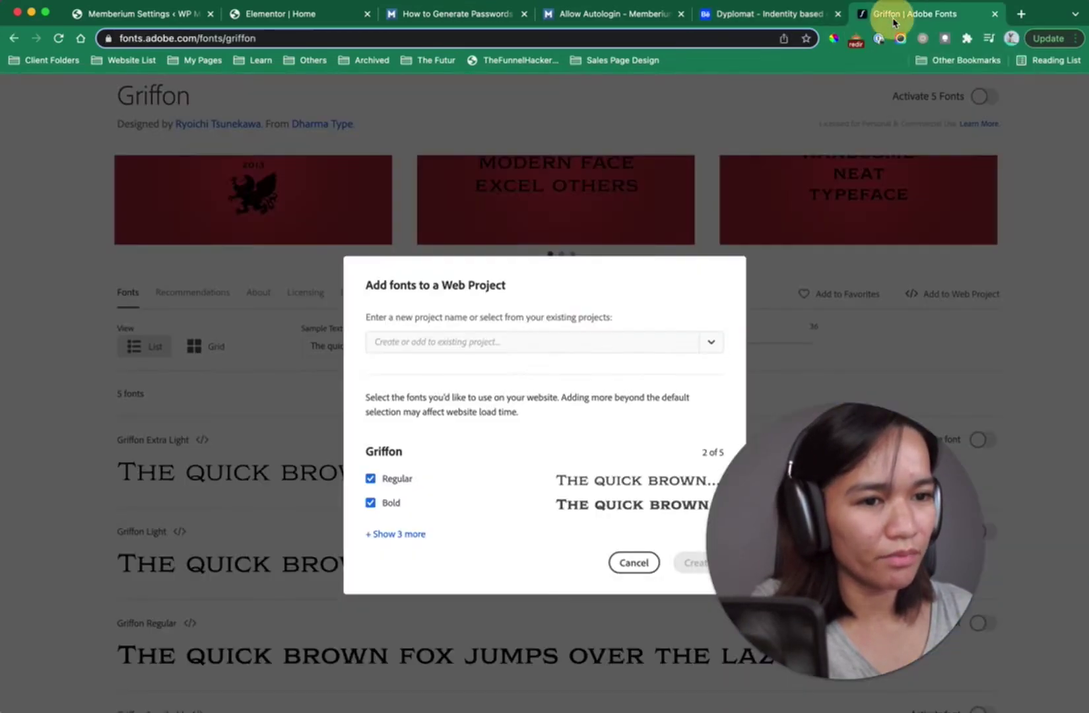
Create a new web project named WPMembershipDemo with Griffon Regular and Bold.
{"action": "left_click", "coordinate": [414, 340]}
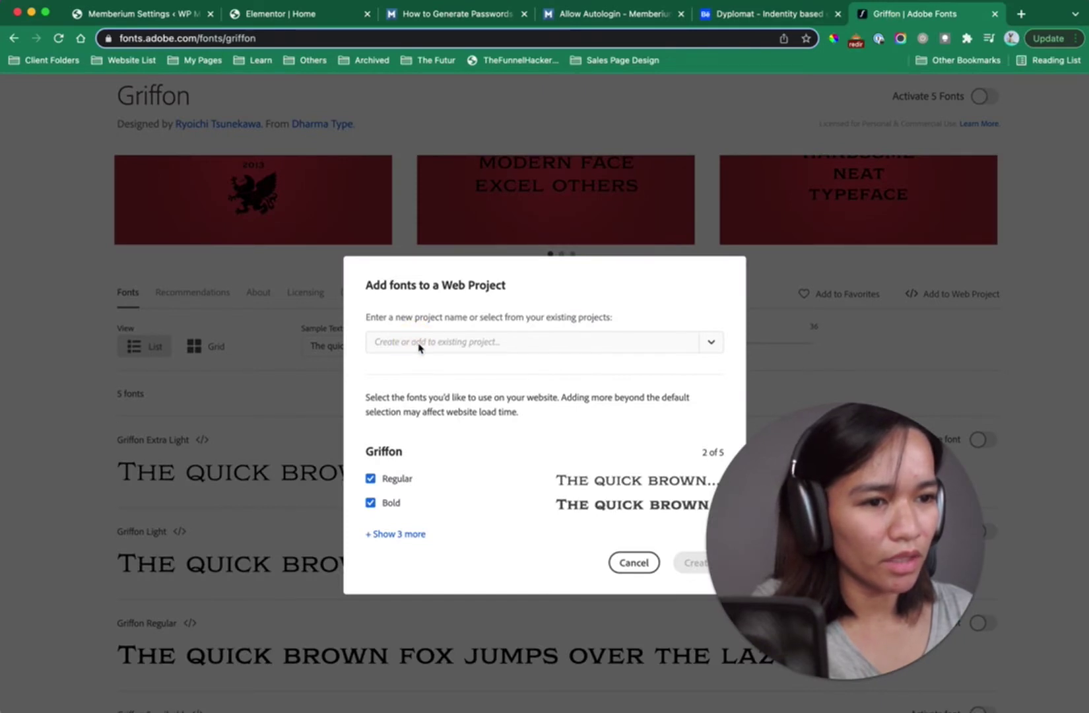
{"action": "left_click", "coordinate": [431, 342]}
{"action": "left_click", "coordinate": [709, 345]}
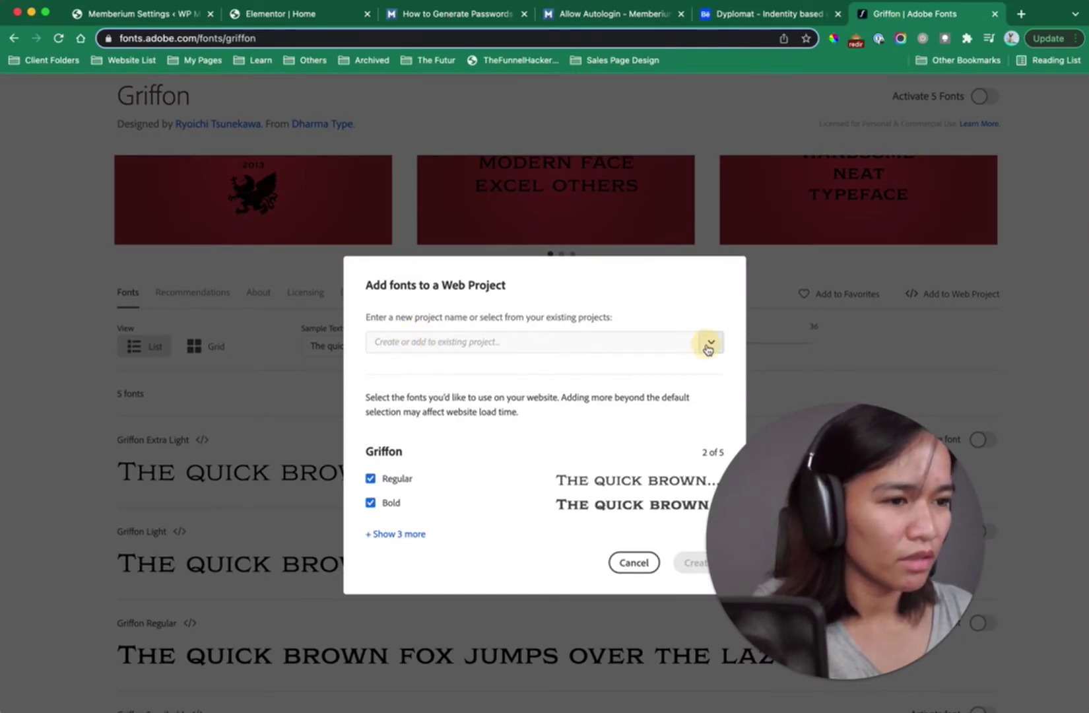
{"action": "left_click", "coordinate": [433, 377]}
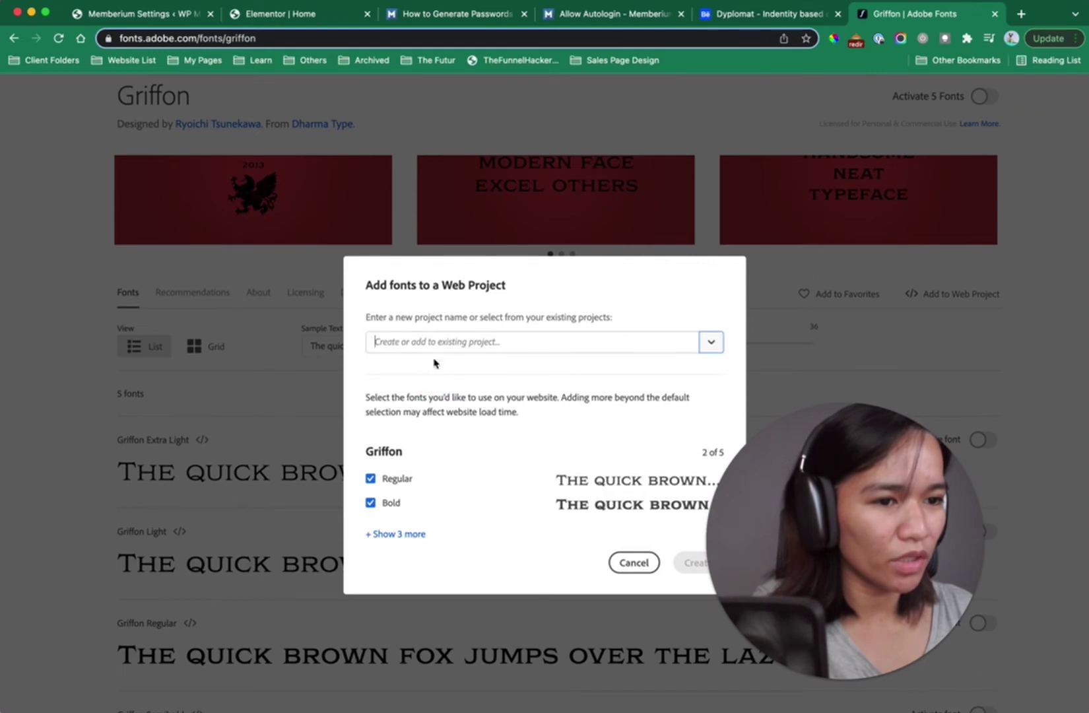
{"action": "type", "text": "WPMe"}
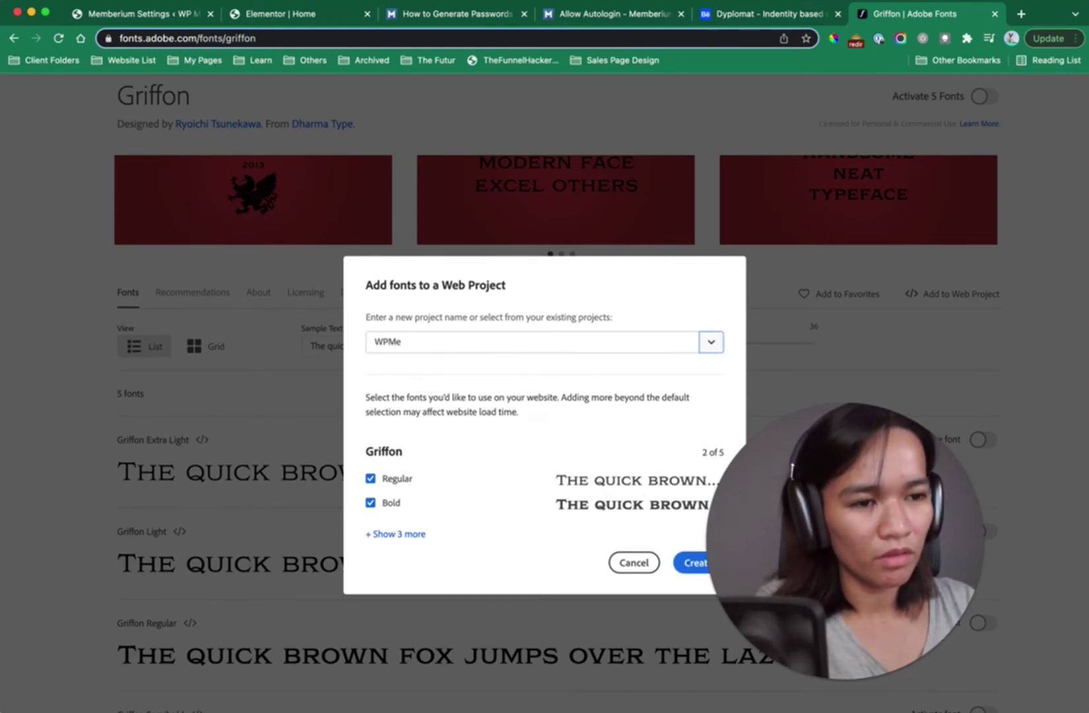
{"action": "type", "text": "meb"}
{"action": "key", "text": "BackSpace"}
{"action": "key", "text": "BackSpace"}
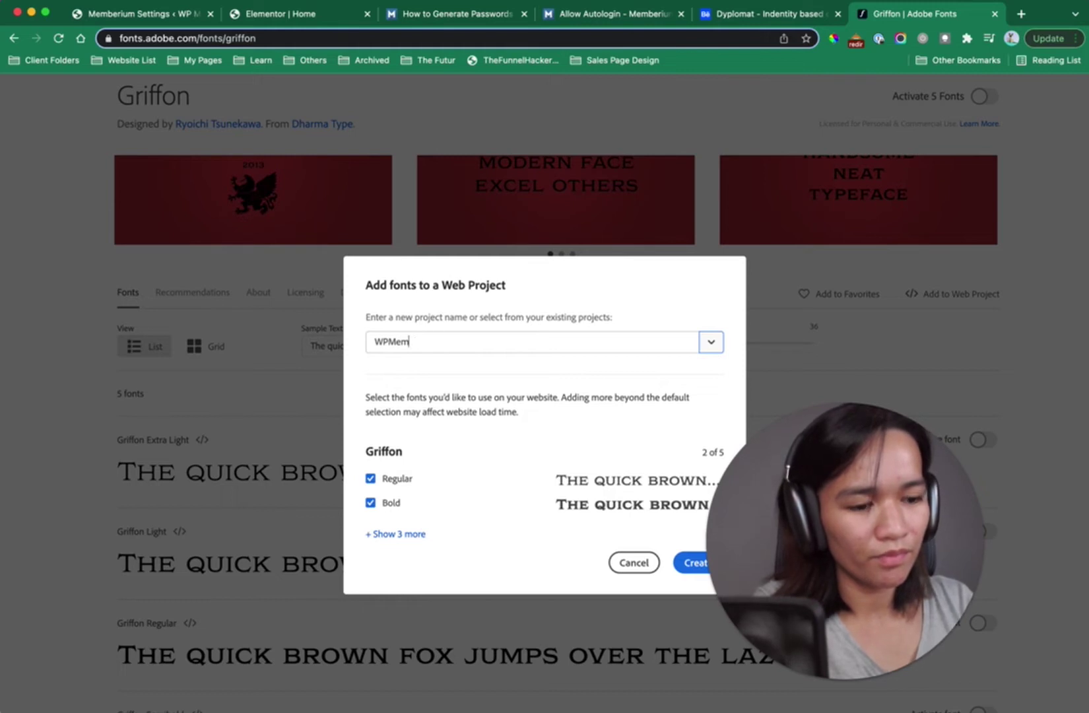
{"action": "type", "text": "bershipDe"}
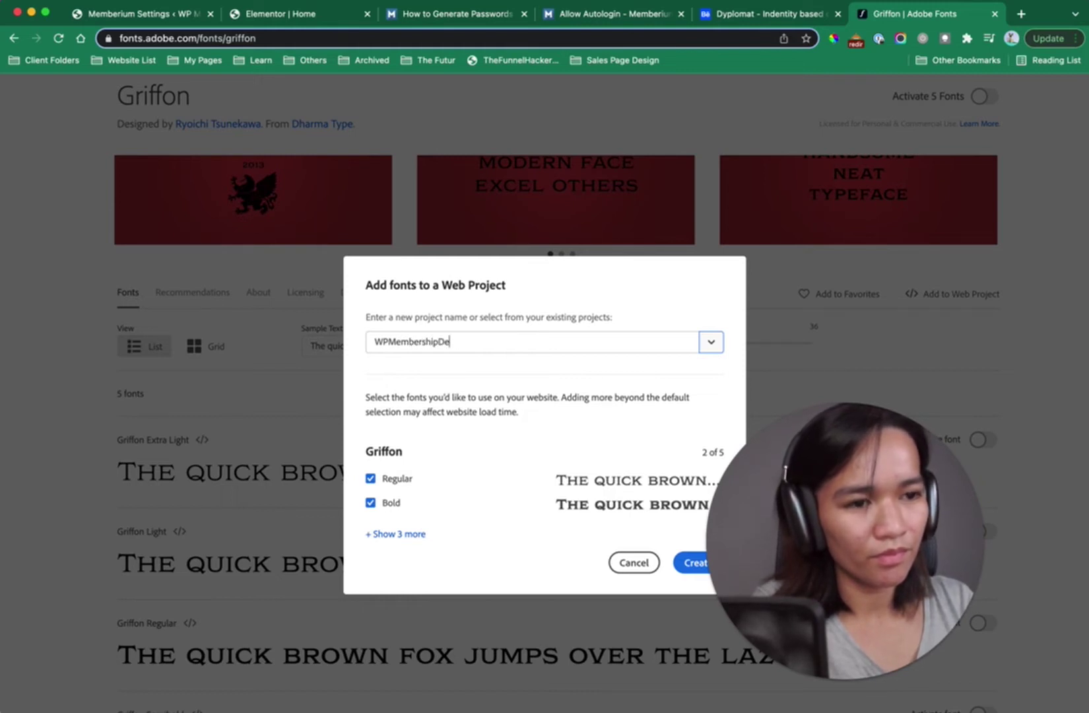
{"action": "type", "text": "mo"}
{"action": "left_click", "coordinate": [691, 569]}
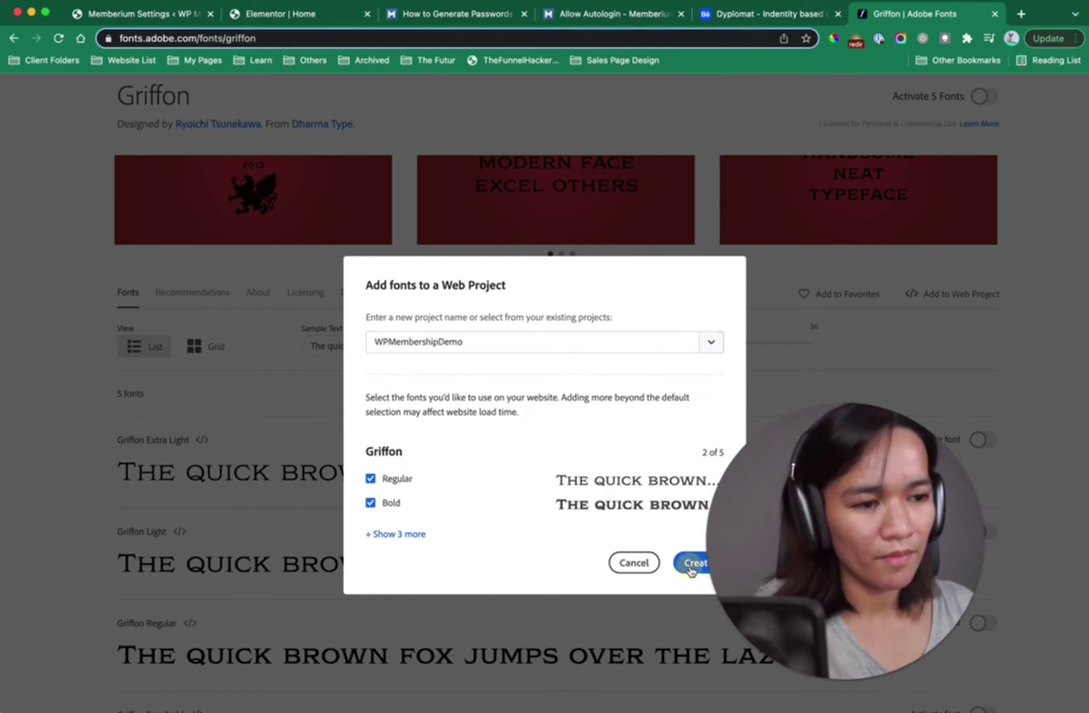
Close Elementor's site settings and open the WPMembershipDemo web project for editing in Adobe Fonts before returning to Elementor.
{"action": "left_click", "coordinate": [284, 13]}
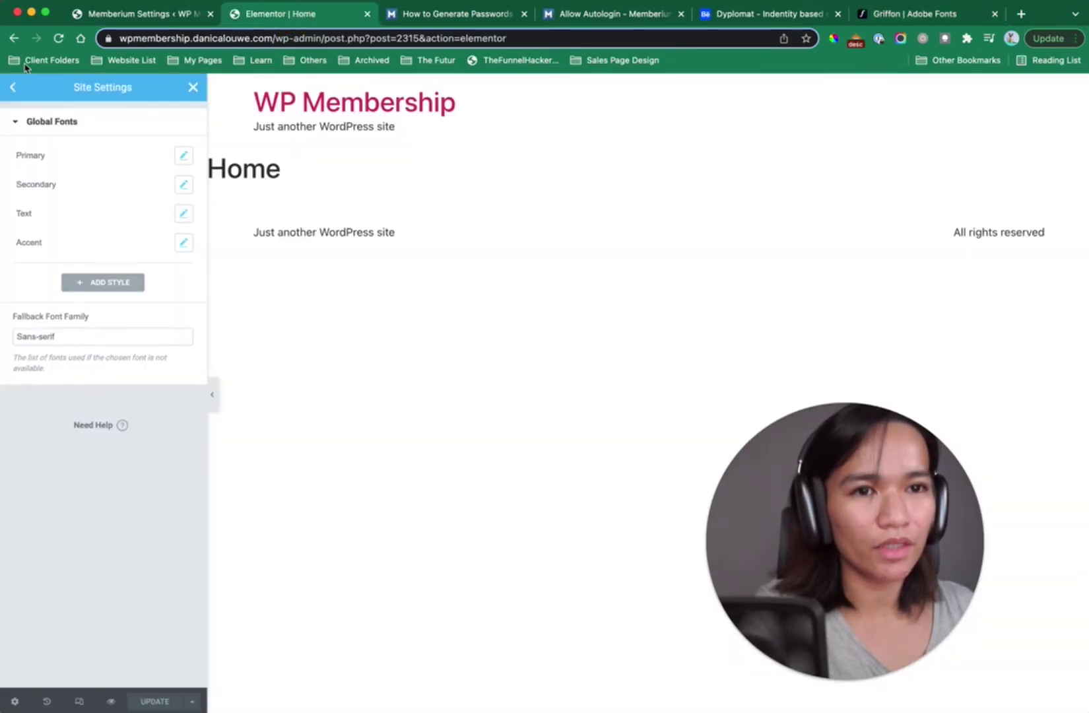
{"action": "left_click", "coordinate": [192, 87]}
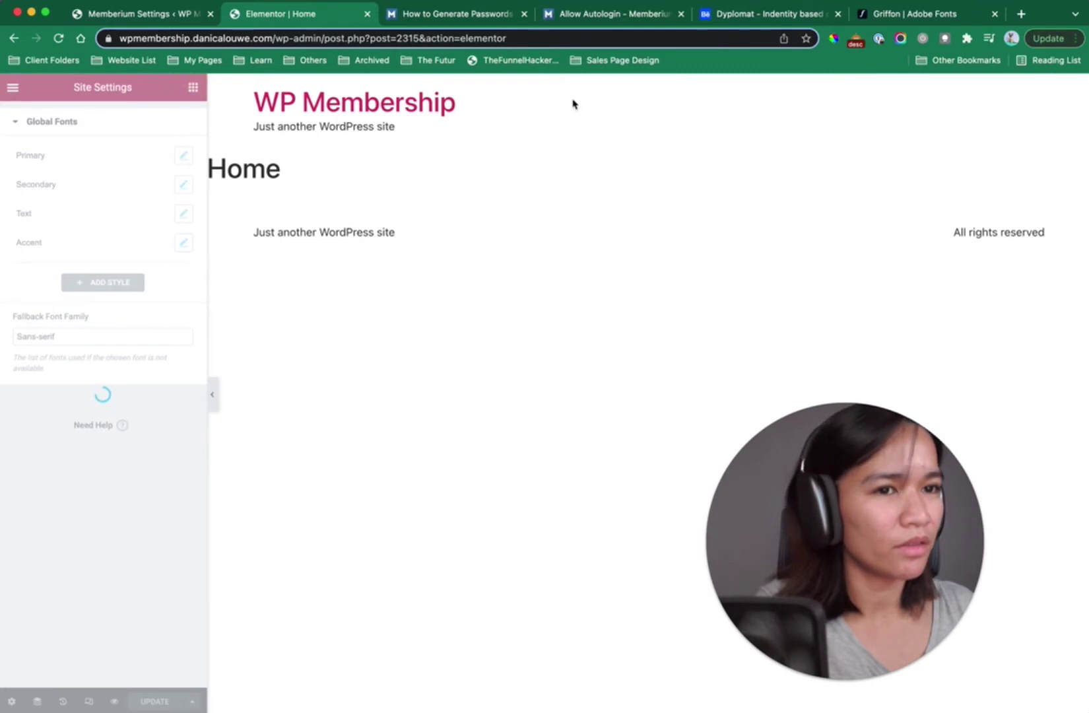
{"action": "left_click", "coordinate": [946, 18]}
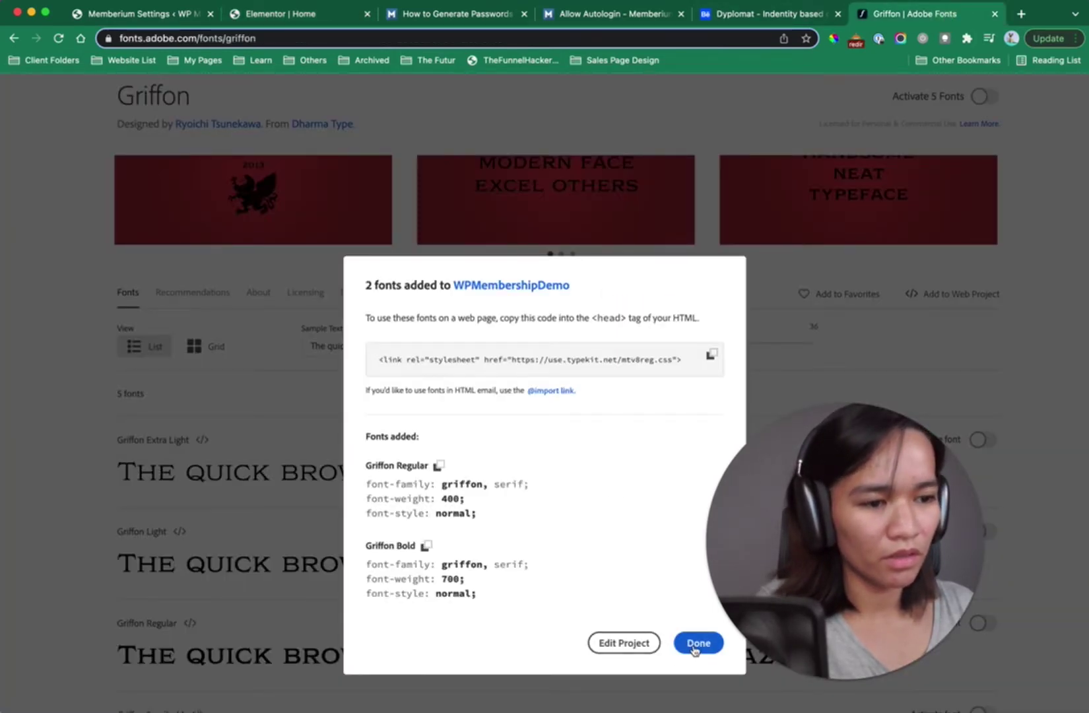
{"action": "left_click", "coordinate": [635, 645]}
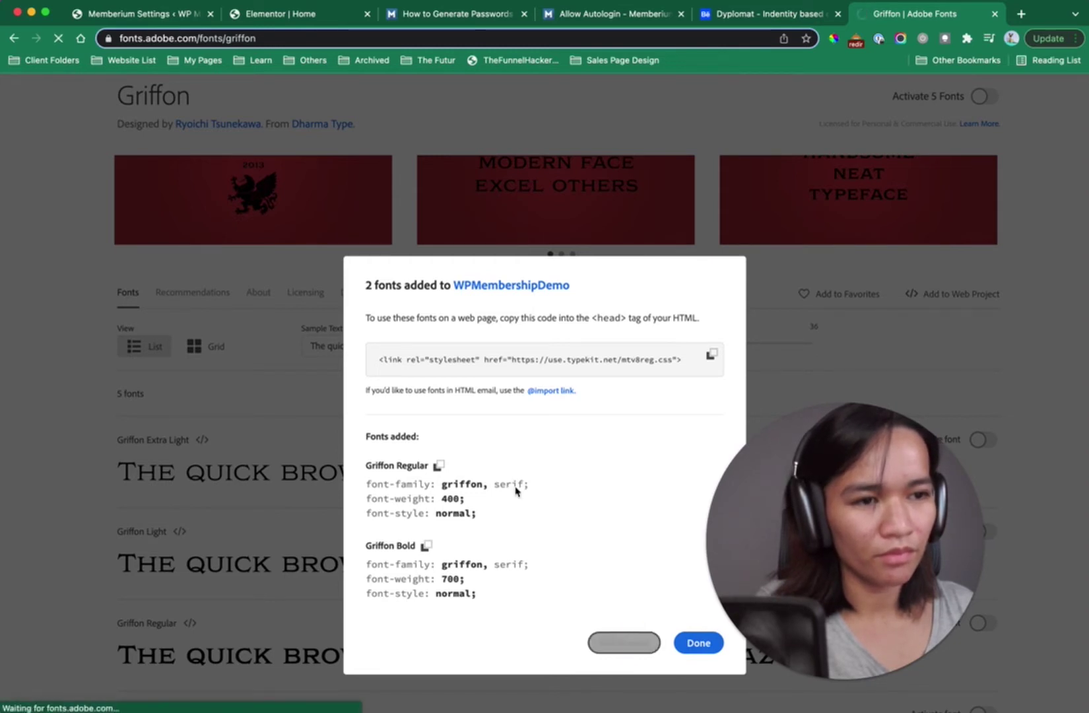
{"action": "left_click", "coordinate": [277, 14]}
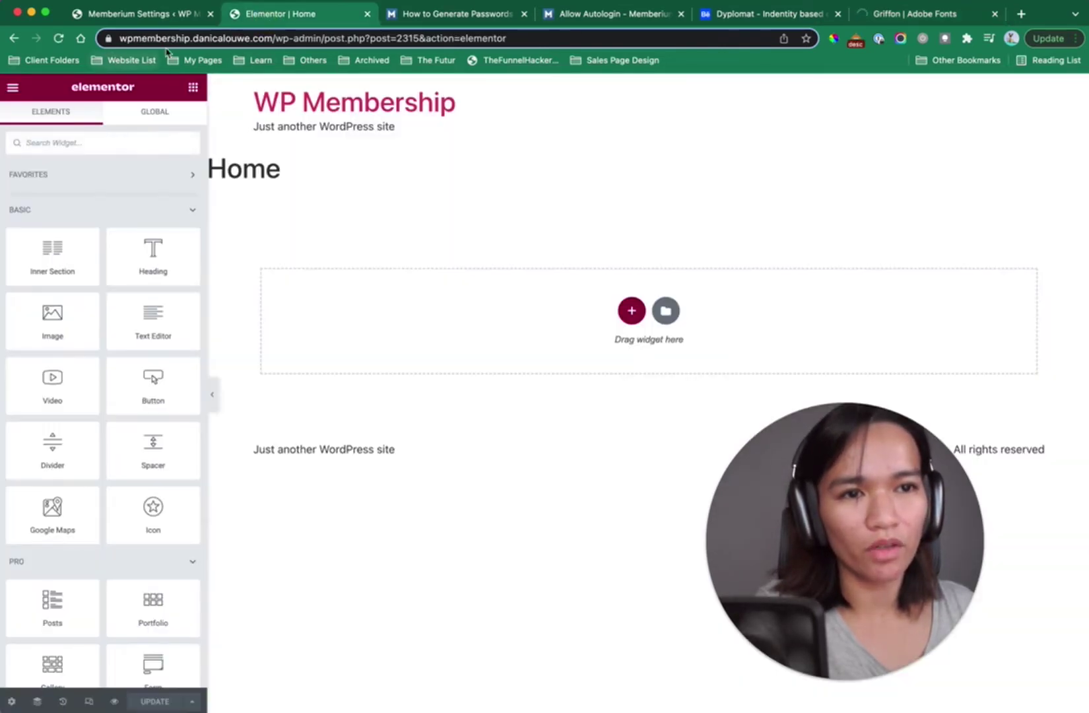
Open Elementor's plugin settings in the WordPress dashboard and copy the WPMembershipDemo project ID from Adobe Fonts.
{"action": "left_click", "coordinate": [327, 37]}
{"action": "left_click_drag", "start_coordinate": [327, 37], "coordinate": [436, 53]}
{"action": "left_click", "coordinate": [172, 19]}
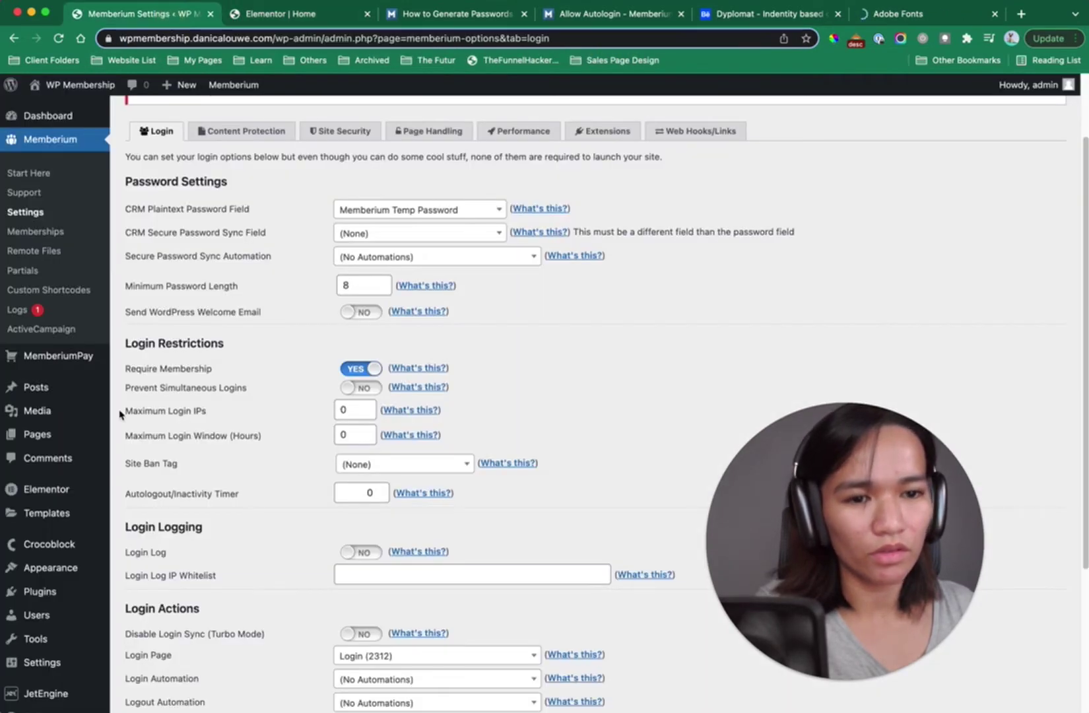
{"action": "mouse_move", "coordinate": [78, 487]}
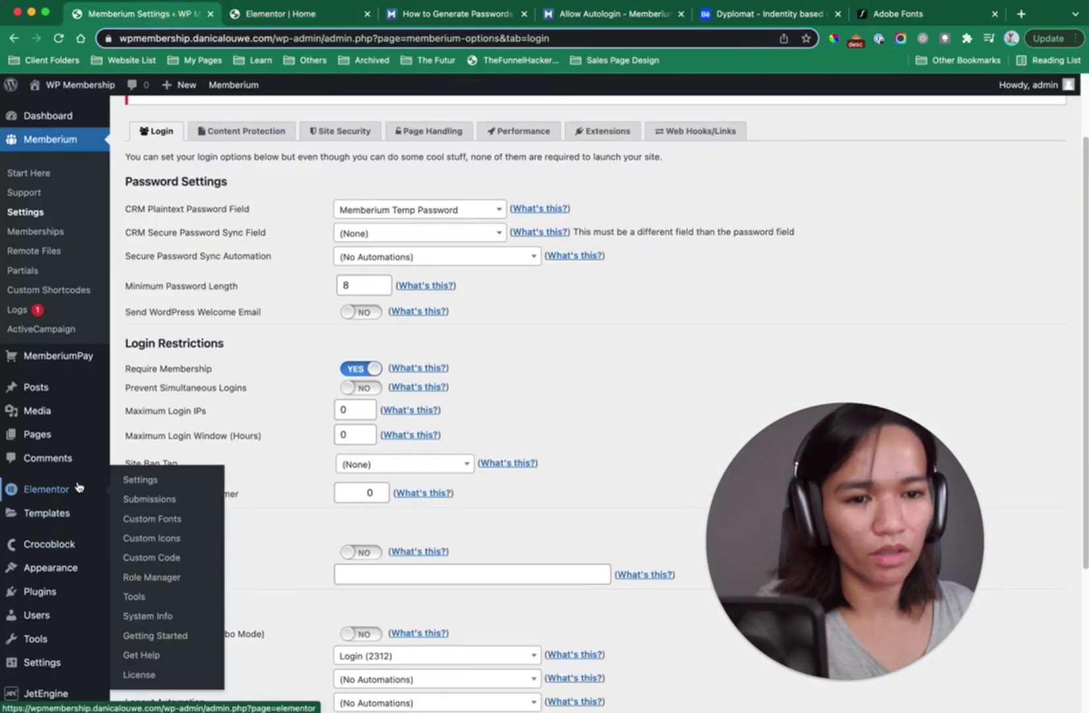
{"action": "left_click", "coordinate": [140, 478]}
{"action": "left_click", "coordinate": [905, 15]}
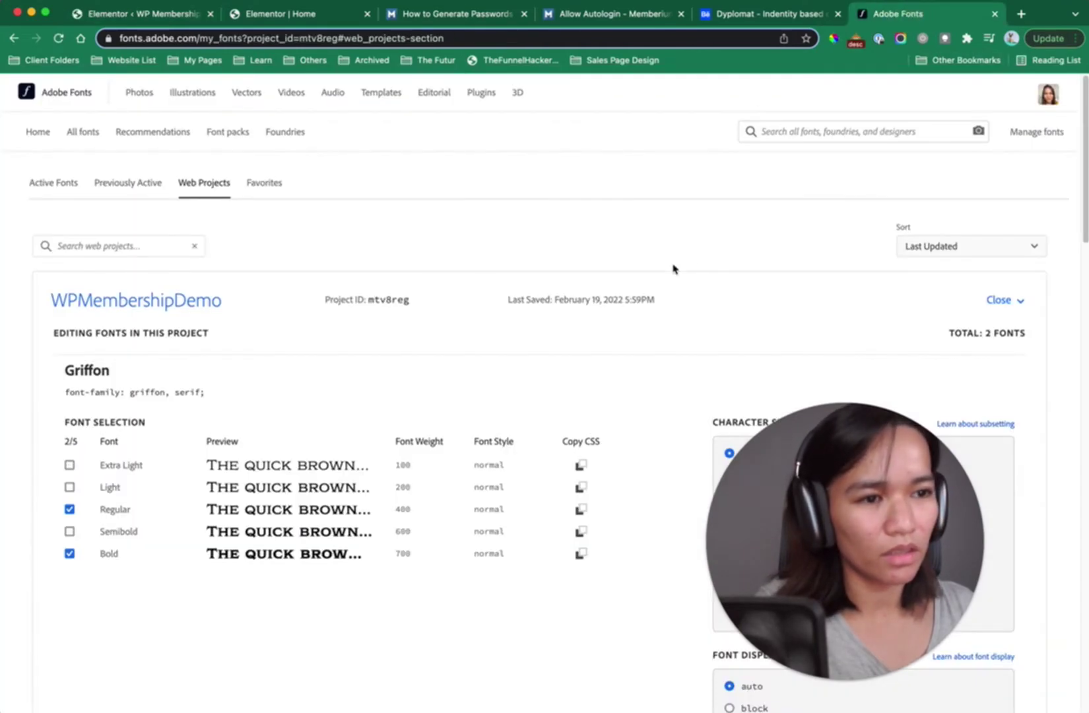
{"action": "left_click_drag", "start_coordinate": [410, 300], "coordinate": [387, 298]}
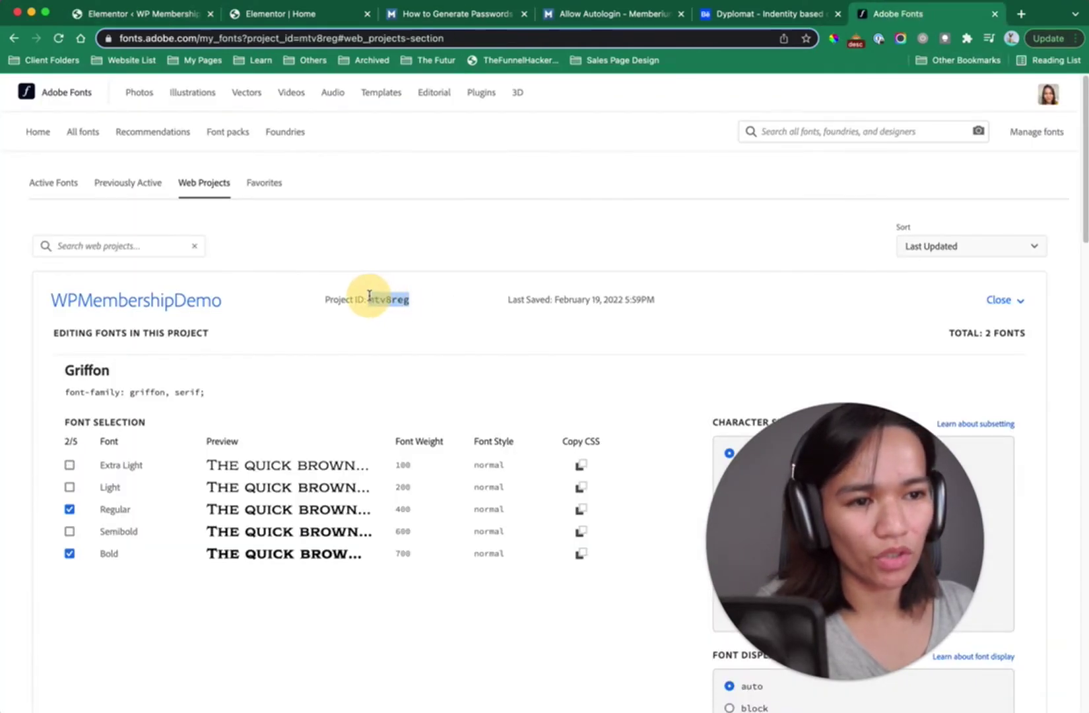
Enter mtv8reg as the Adobe Fonts (TypeKit) project ID in Elementor's integrations, validate it, and save the changes.
{"action": "left_click", "coordinate": [134, 15]}
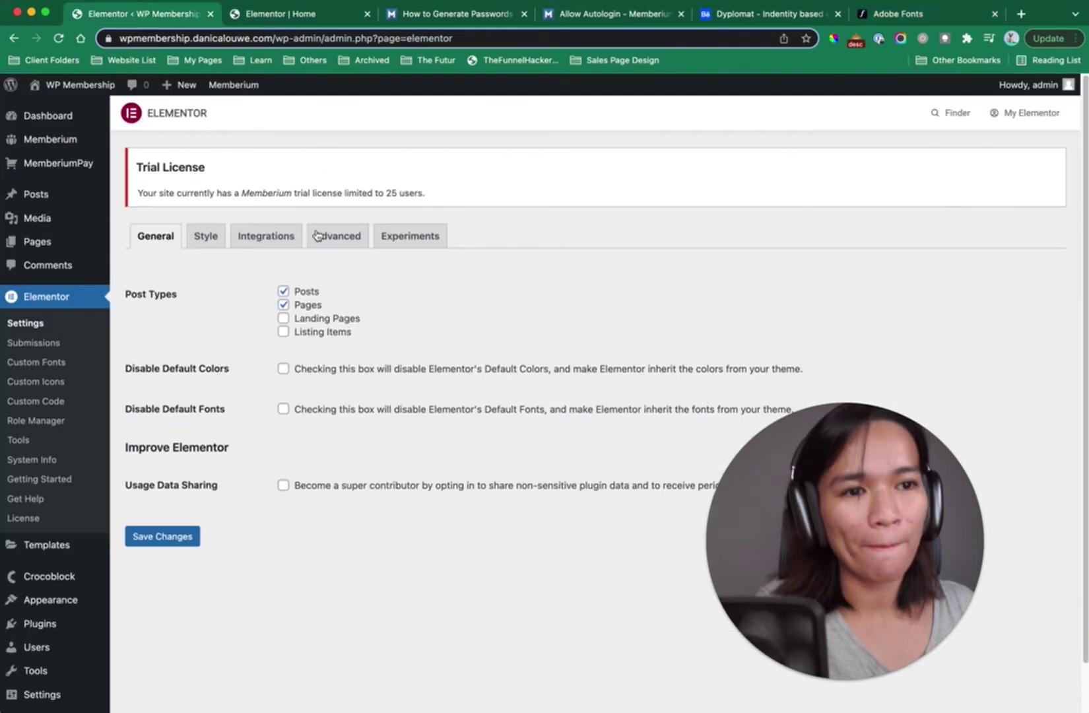
{"action": "left_click", "coordinate": [266, 236]}
{"action": "scroll", "coordinate": [311, 545], "scroll_direction": "down", "scroll_amount": 5}
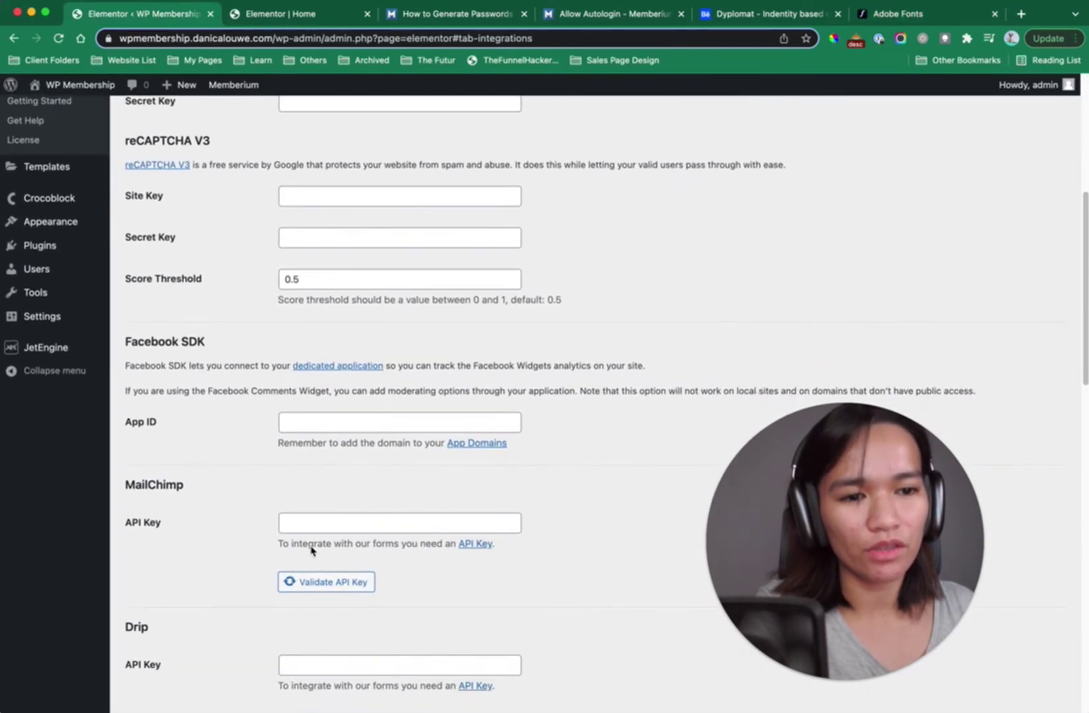
{"action": "scroll", "coordinate": [311, 550], "scroll_direction": "down", "scroll_amount": 10}
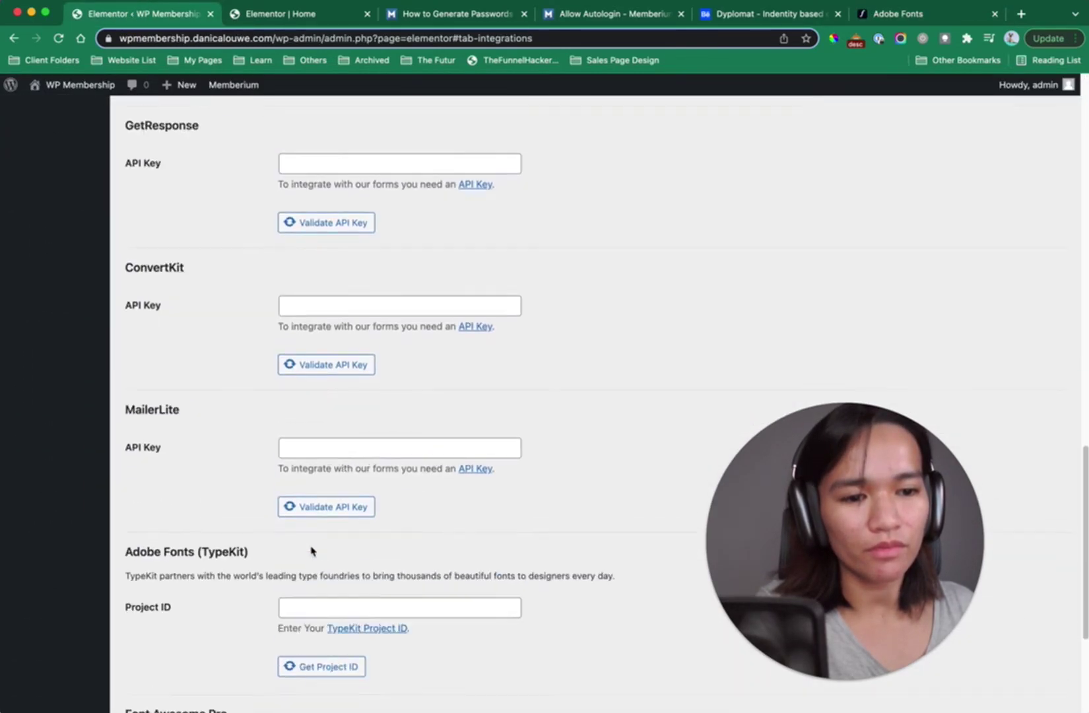
{"action": "scroll", "coordinate": [311, 550], "scroll_direction": "down", "scroll_amount": 3}
{"action": "left_click", "coordinate": [311, 510]}
{"action": "left_click", "coordinate": [530, 569]}
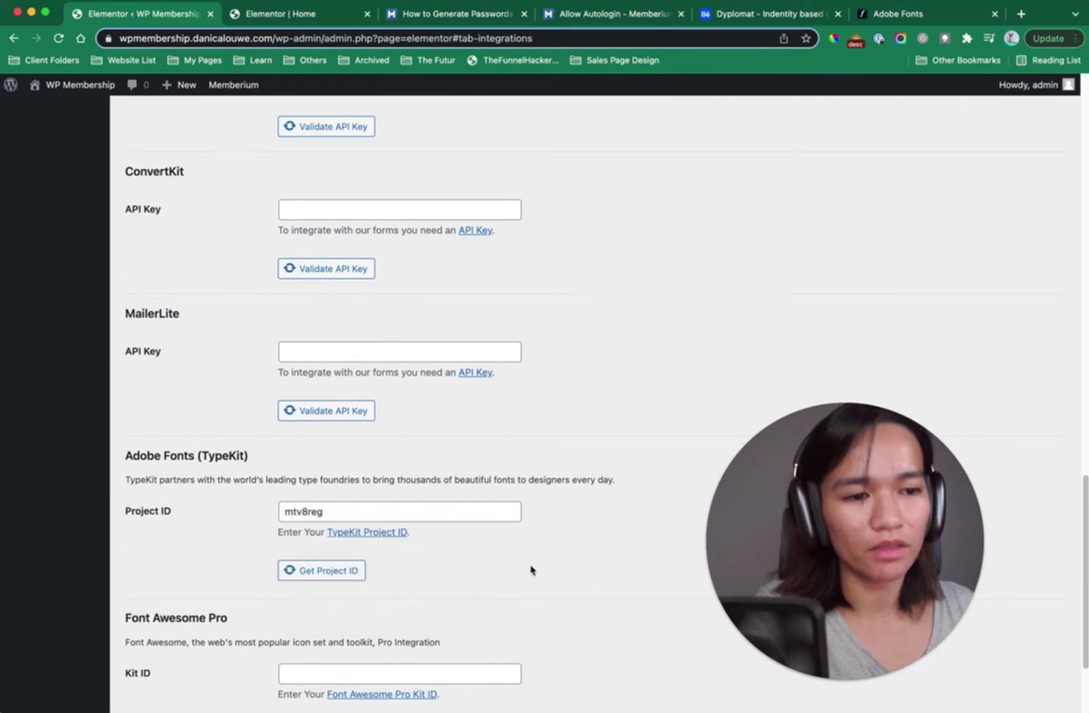
{"action": "left_click", "coordinate": [362, 572]}
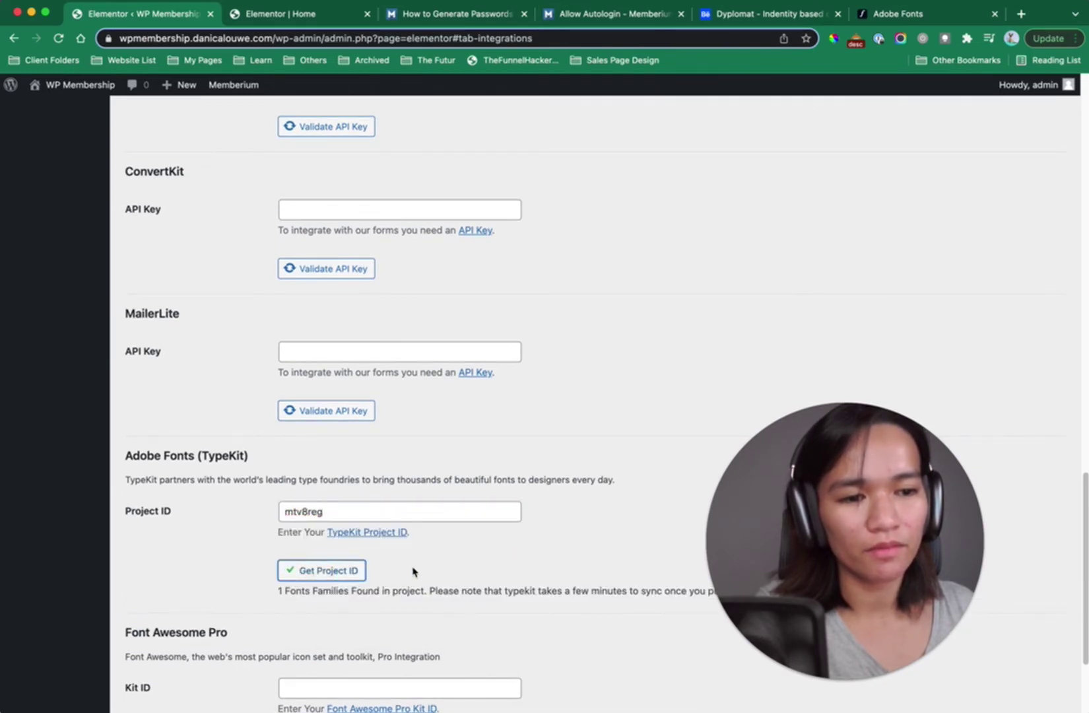
{"action": "scroll", "coordinate": [266, 588], "scroll_direction": "down", "scroll_amount": 3}
{"action": "left_click", "coordinate": [163, 641]}
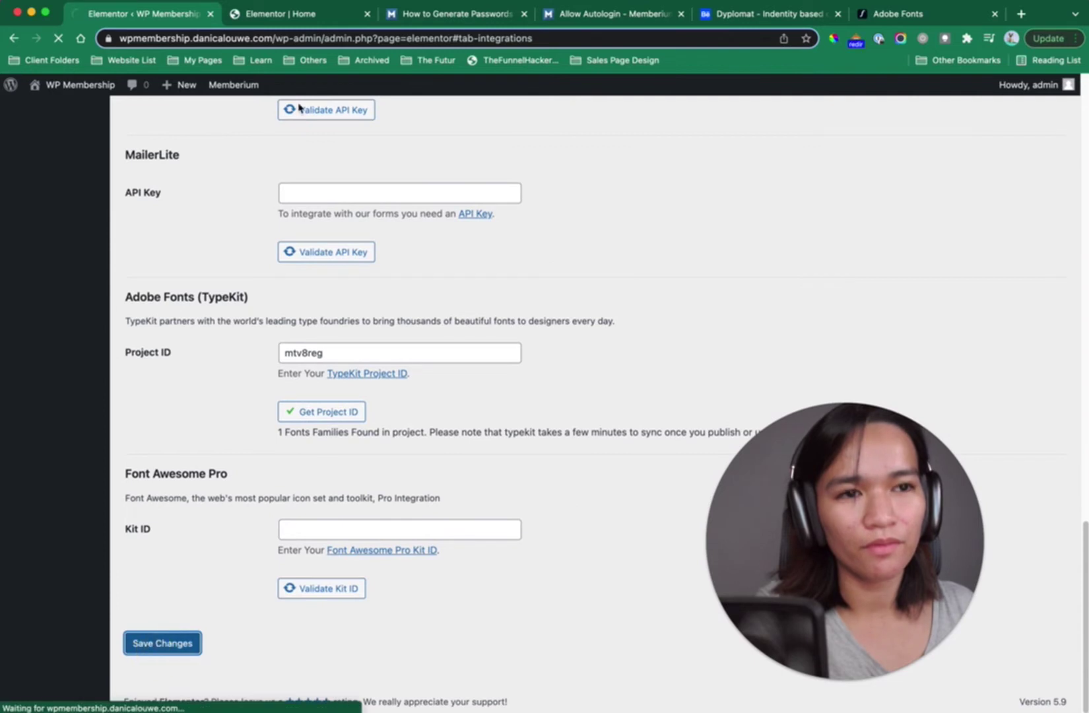
Reload the Home page editor in Elementor, check the brand typefaces on Behance, and open the site's Global Fonts settings.
{"action": "left_click", "coordinate": [310, 8]}
{"action": "left_click", "coordinate": [58, 38]}
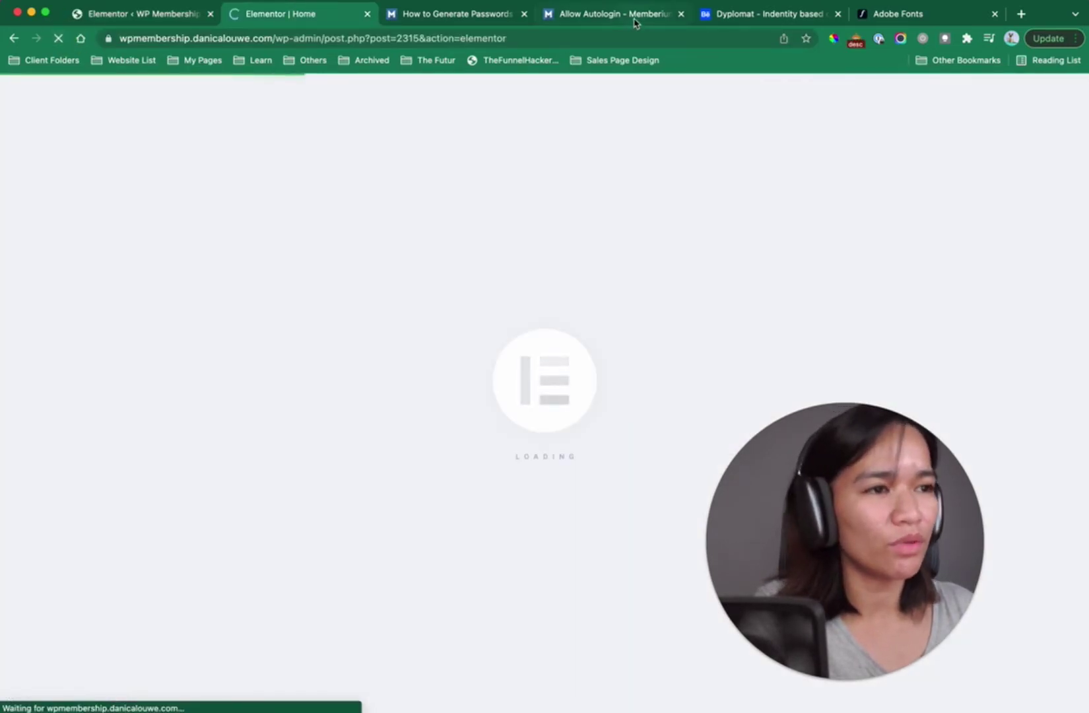
{"action": "left_click", "coordinate": [784, 16]}
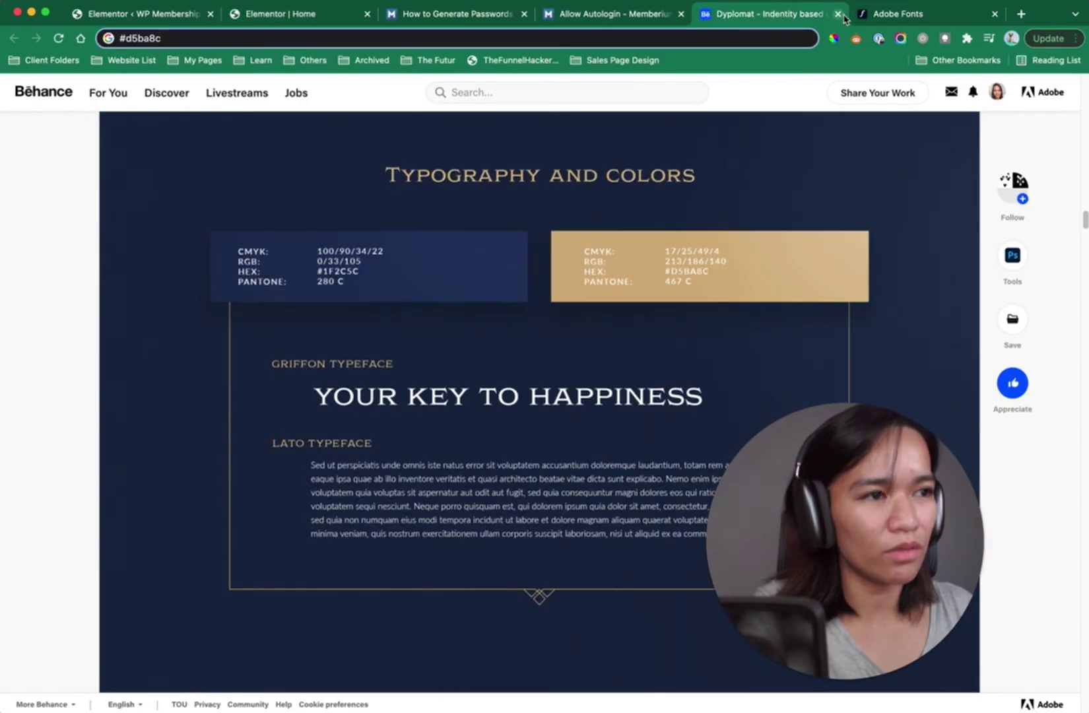
{"action": "left_click", "coordinate": [313, 15]}
{"action": "left_click", "coordinate": [11, 88]}
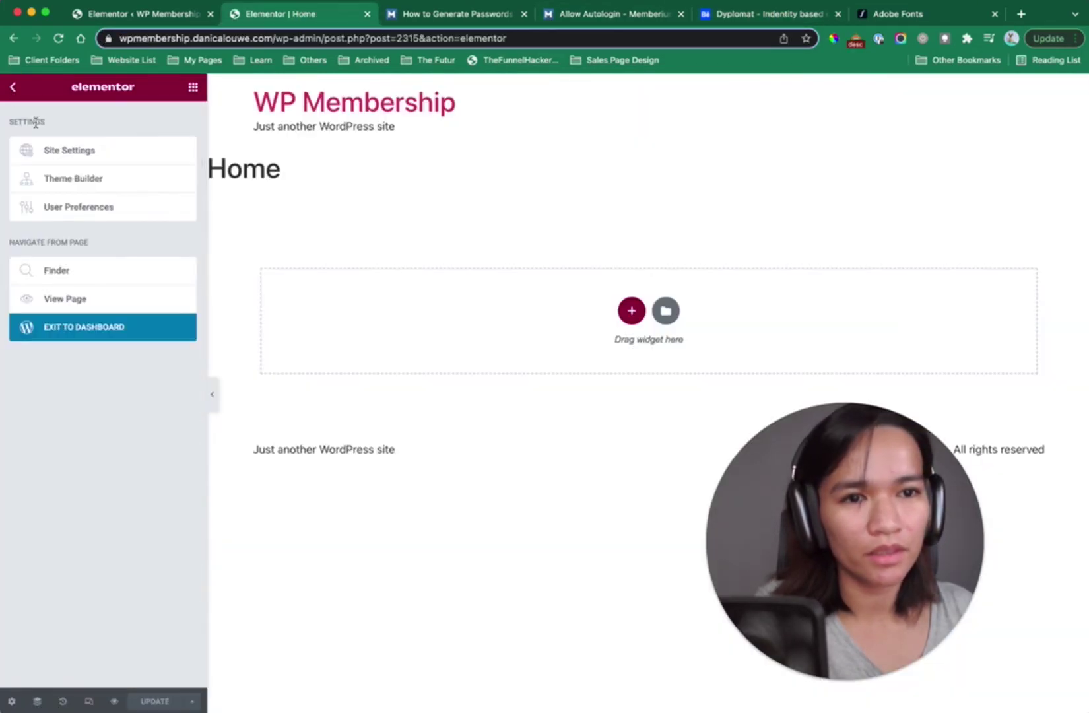
{"action": "left_click", "coordinate": [90, 150]}
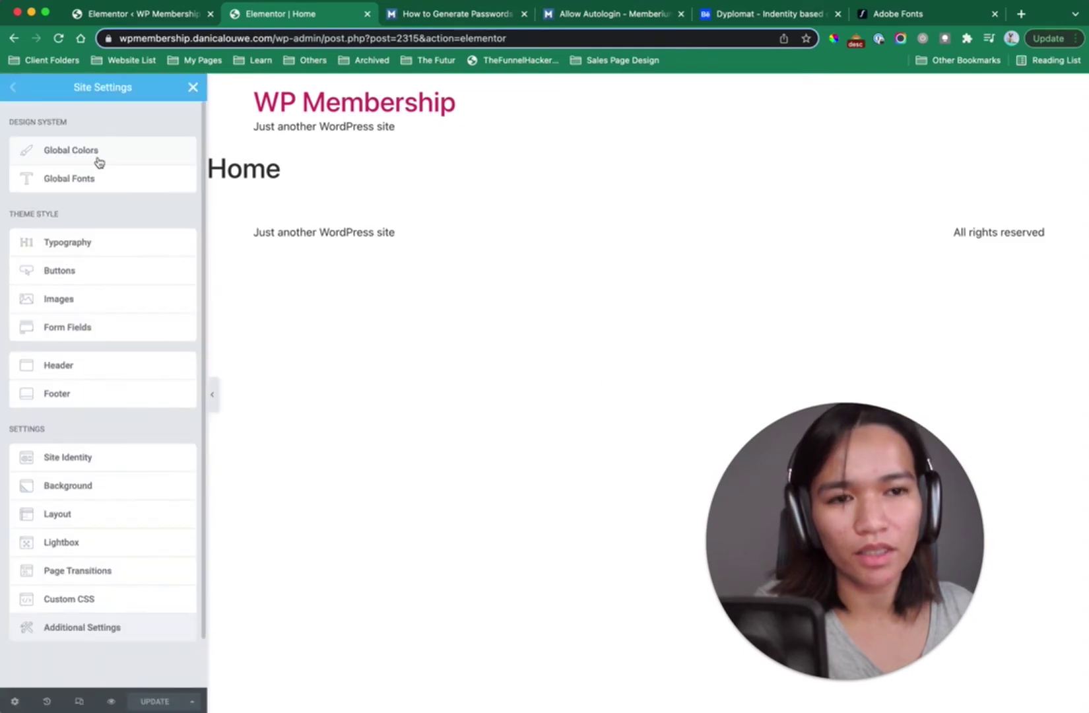
{"action": "left_click", "coordinate": [106, 184]}
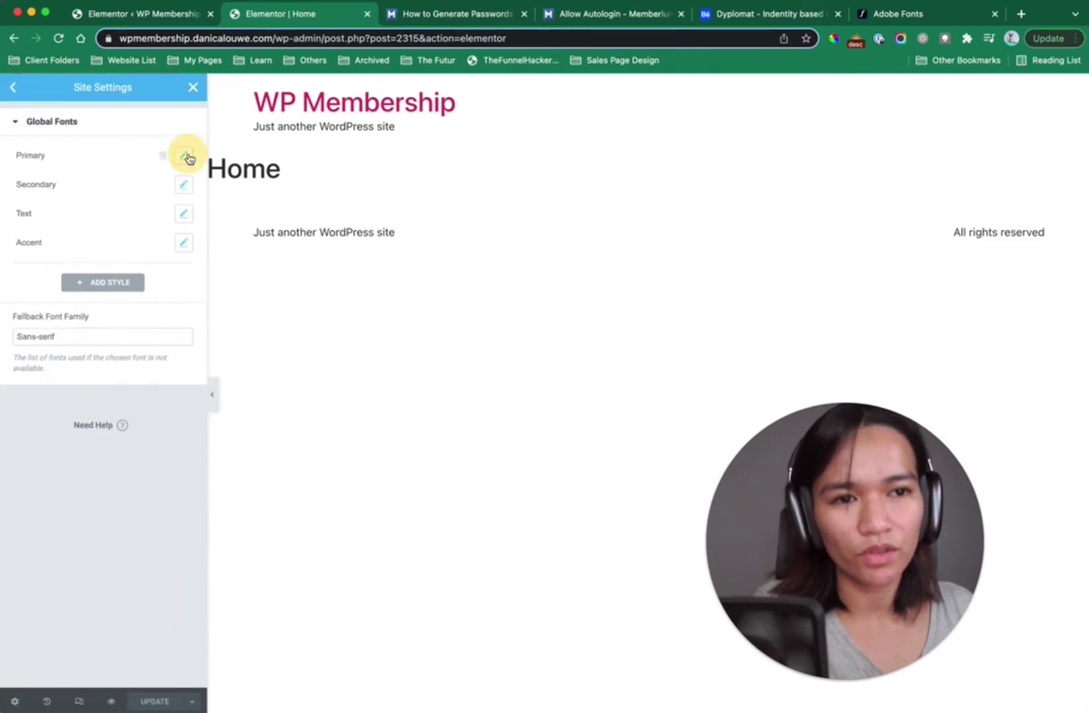
Set the Primary global font family to griffon from Adobe Fonts.
{"action": "left_click", "coordinate": [185, 156]}
{"action": "left_click", "coordinate": [151, 218]}
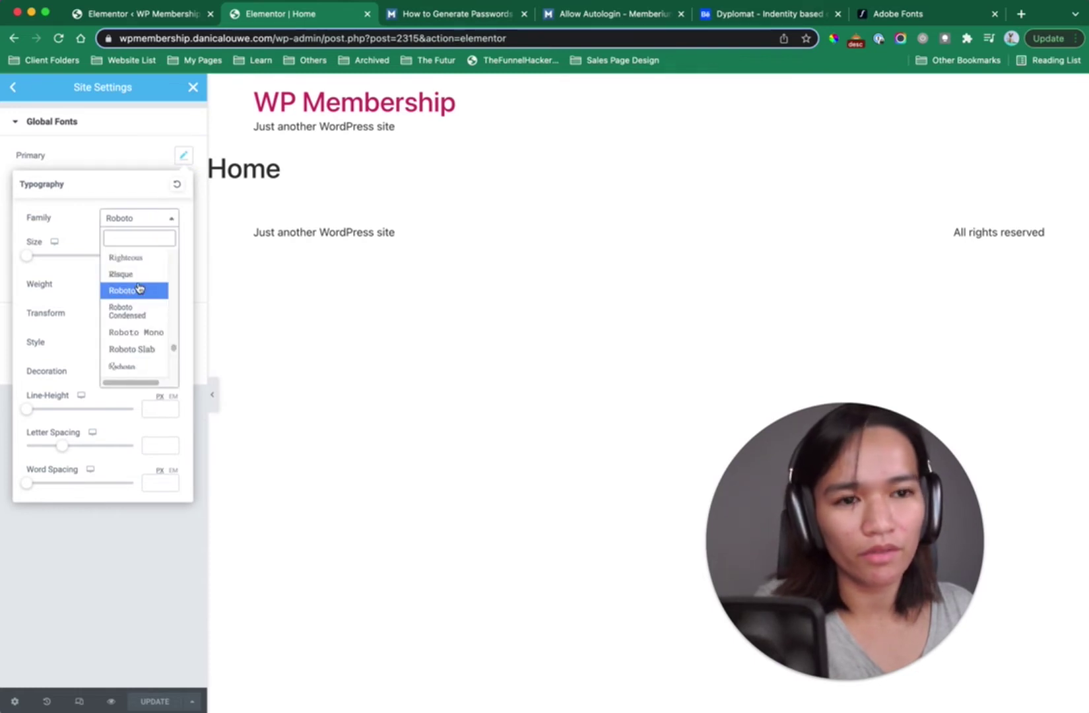
{"action": "type", "text": "gr"}
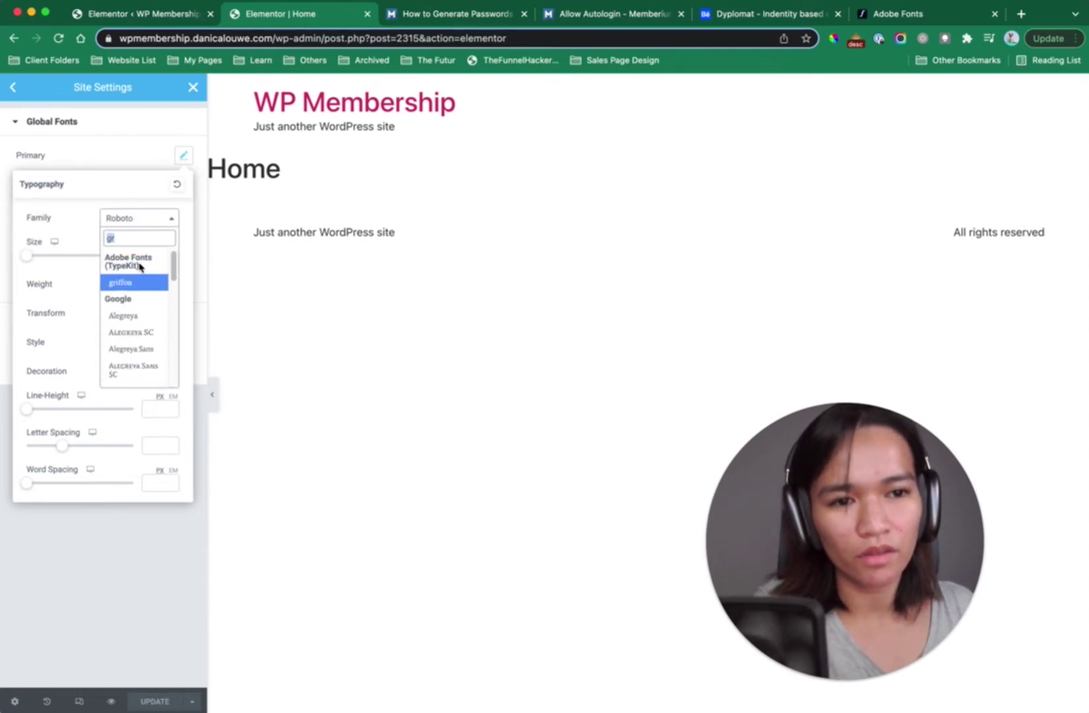
{"action": "left_click", "coordinate": [138, 284]}
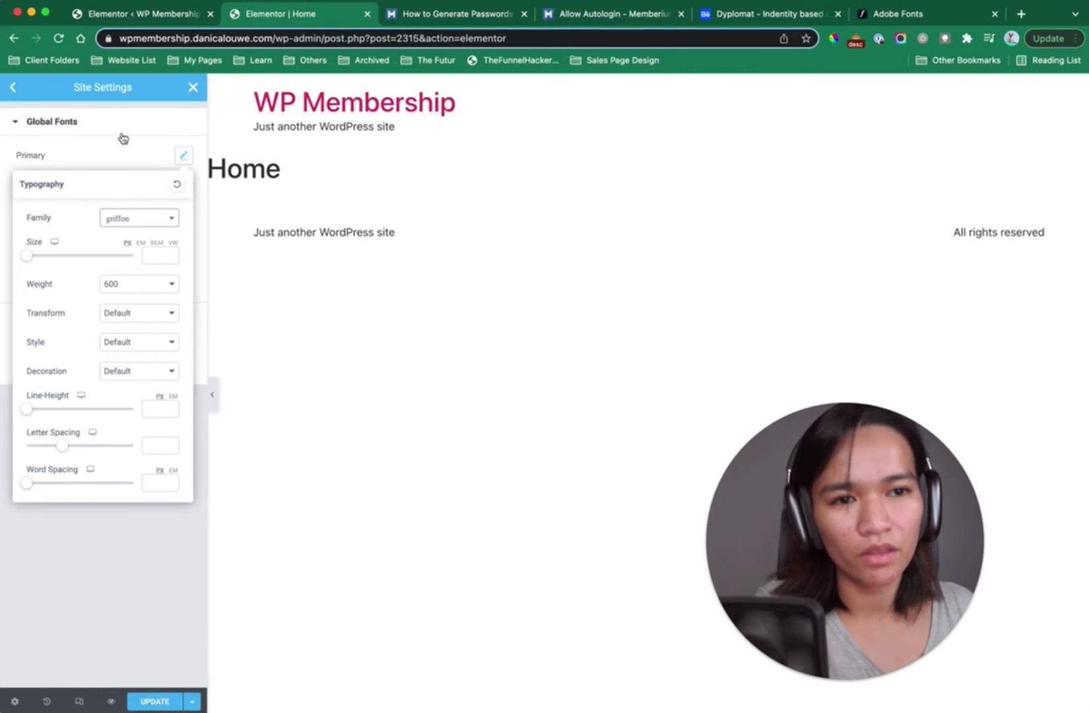
Check the Griffon weights in the Adobe Fonts project and select weight 600 for the Primary global font.
{"action": "left_click", "coordinate": [898, 15]}
{"action": "scroll", "coordinate": [467, 313], "scroll_direction": "down", "scroll_amount": 3}
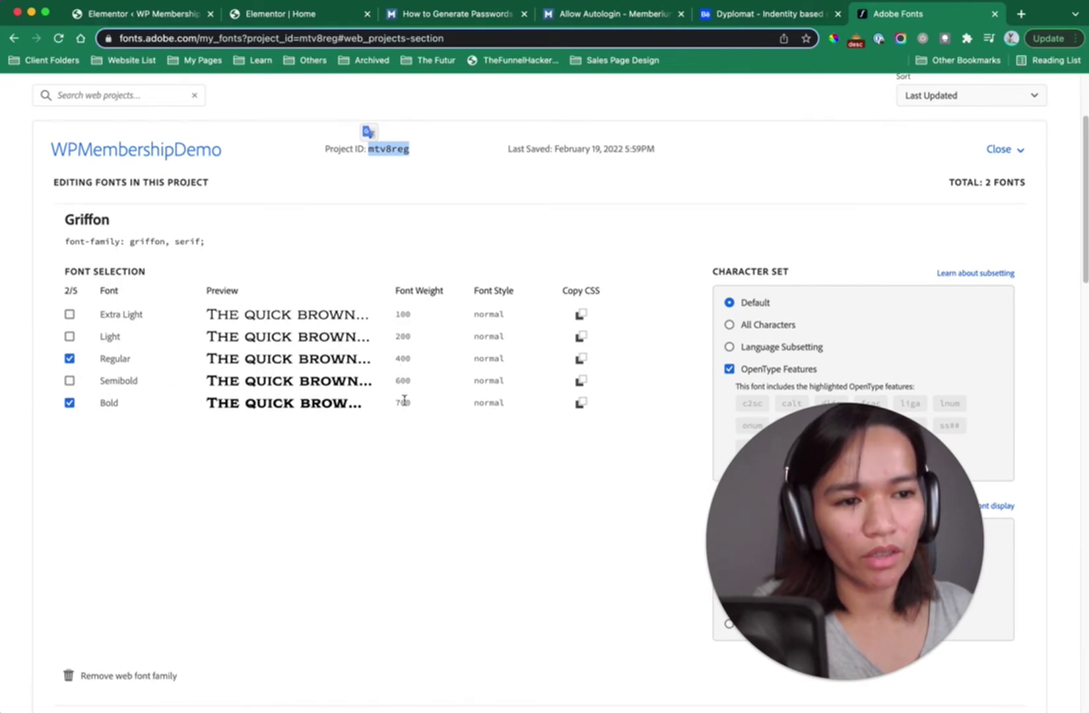
{"action": "left_click", "coordinate": [262, 20]}
{"action": "left_click", "coordinate": [123, 284]}
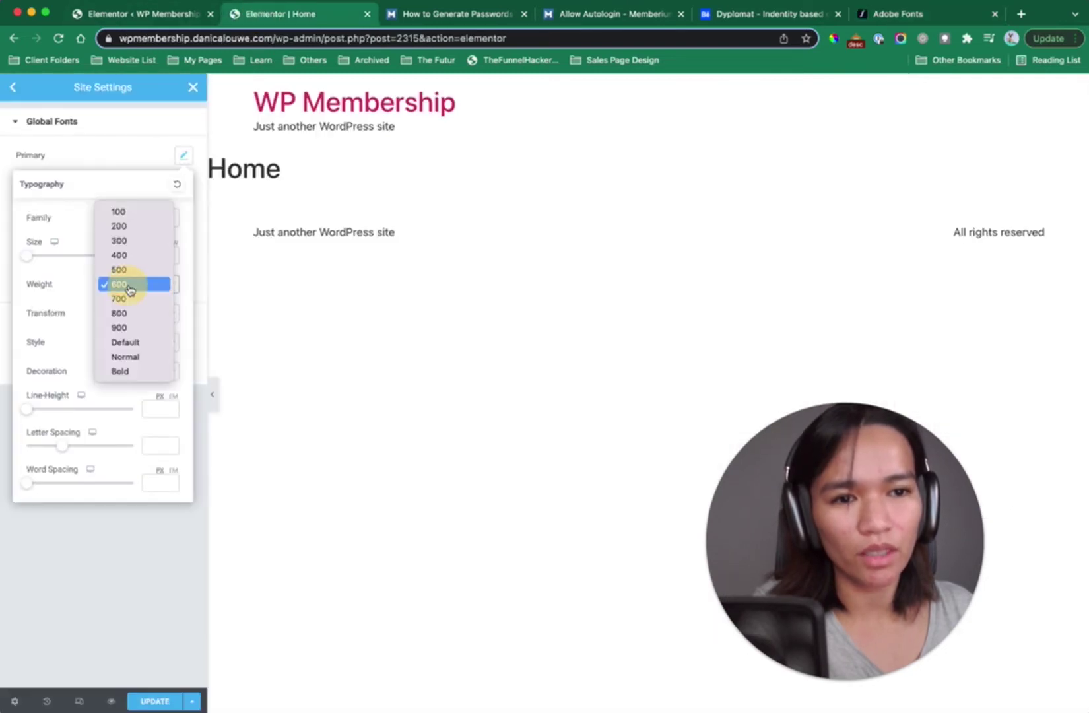
{"action": "left_click", "coordinate": [135, 285]}
{"action": "left_click", "coordinate": [130, 154]}
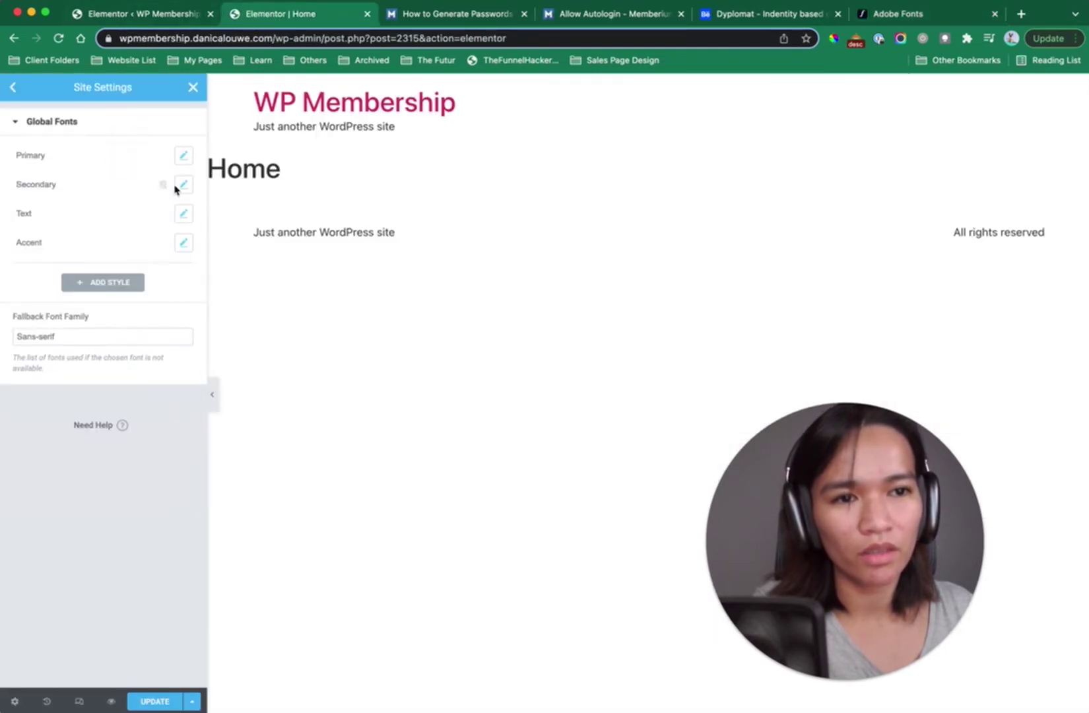
Set the Secondary global font to griffon with a weight of 700.
{"action": "left_click", "coordinate": [186, 185]}
{"action": "left_click", "coordinate": [146, 248]}
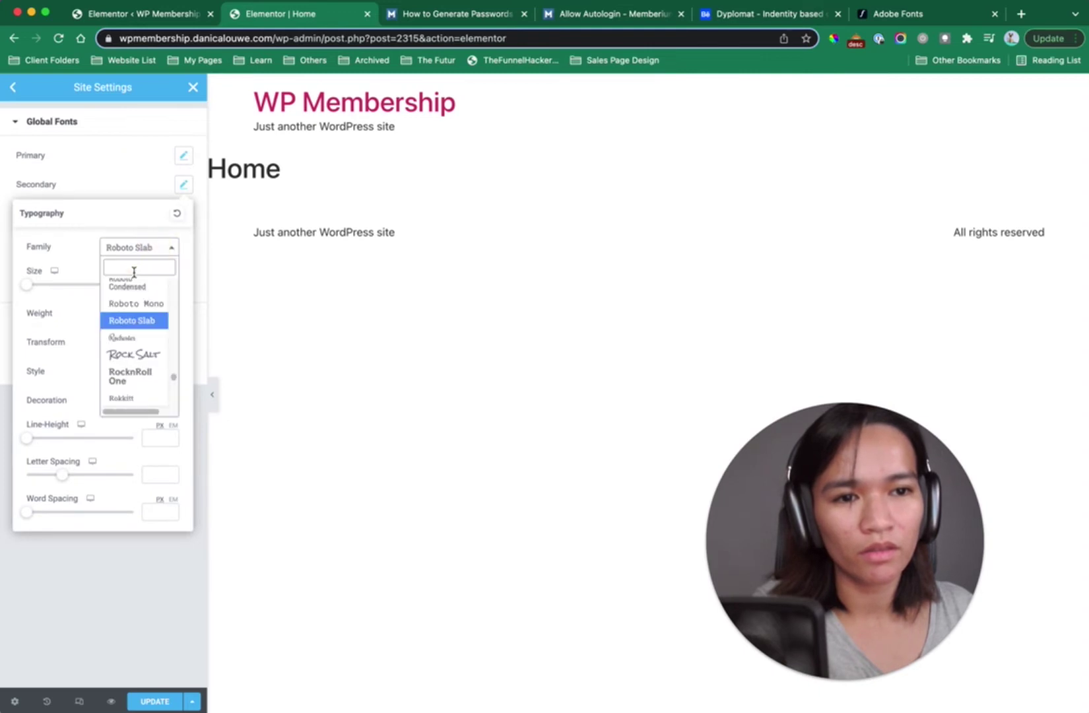
{"action": "type", "text": "gr"}
{"action": "left_click", "coordinate": [137, 312]}
{"action": "left_click", "coordinate": [136, 314]}
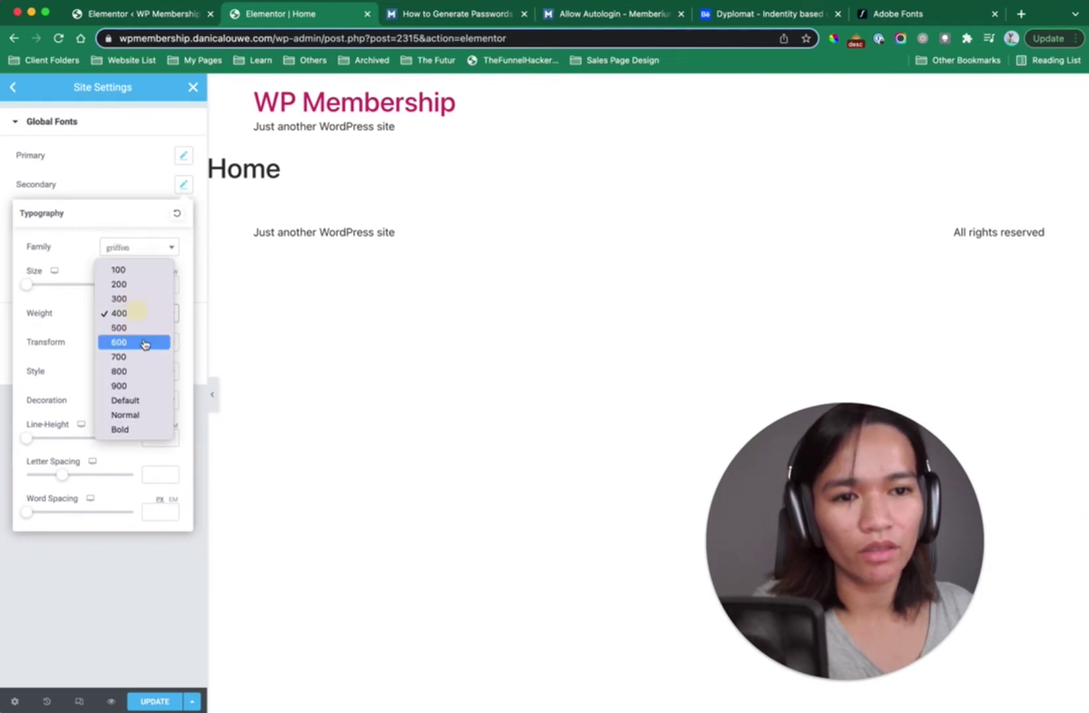
{"action": "left_click", "coordinate": [136, 355]}
{"action": "left_click", "coordinate": [127, 182]}
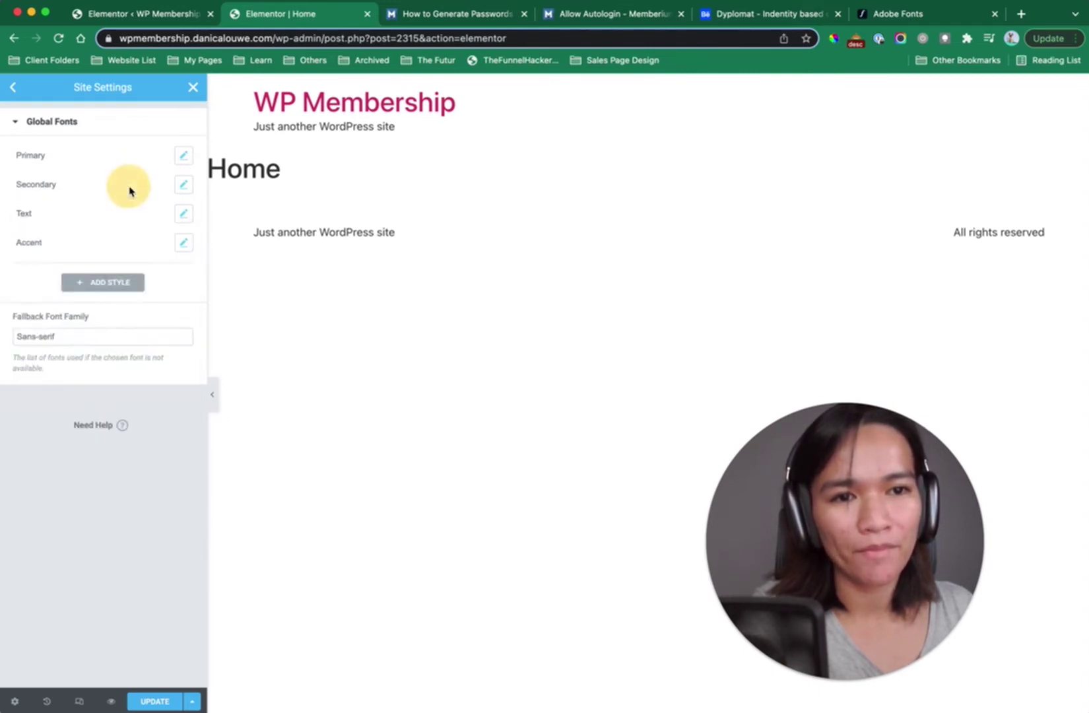
Set the Text global font to Lato with a weight of 500.
{"action": "left_click", "coordinate": [184, 213]}
{"action": "left_click", "coordinate": [144, 279]}
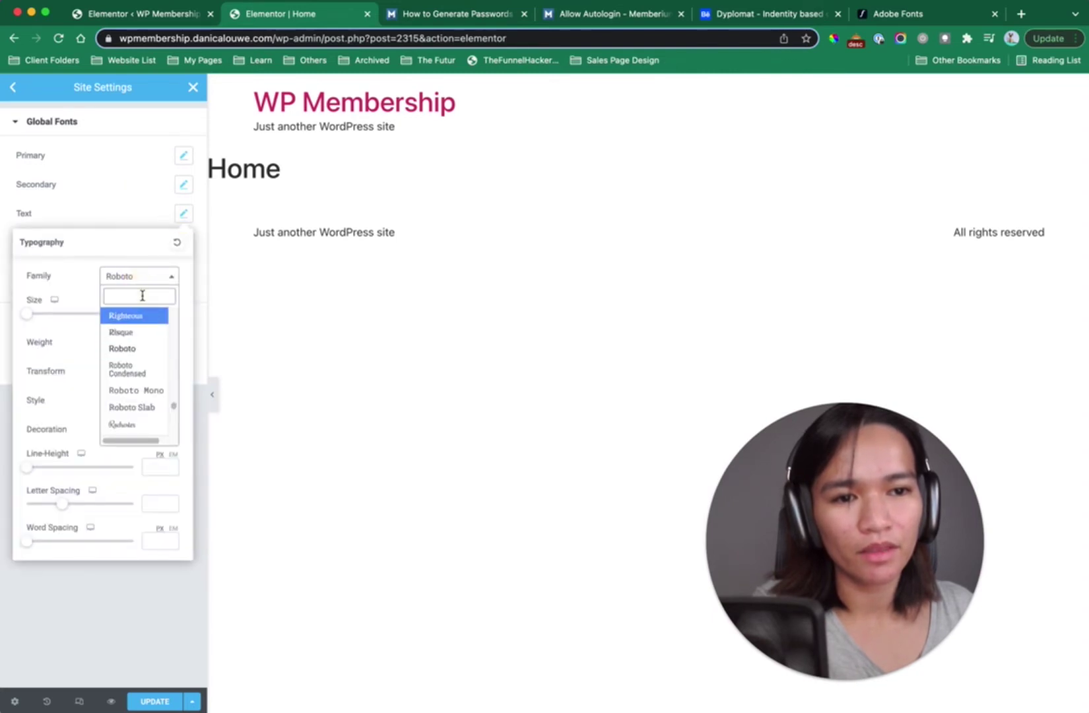
{"action": "type", "text": "lato"}
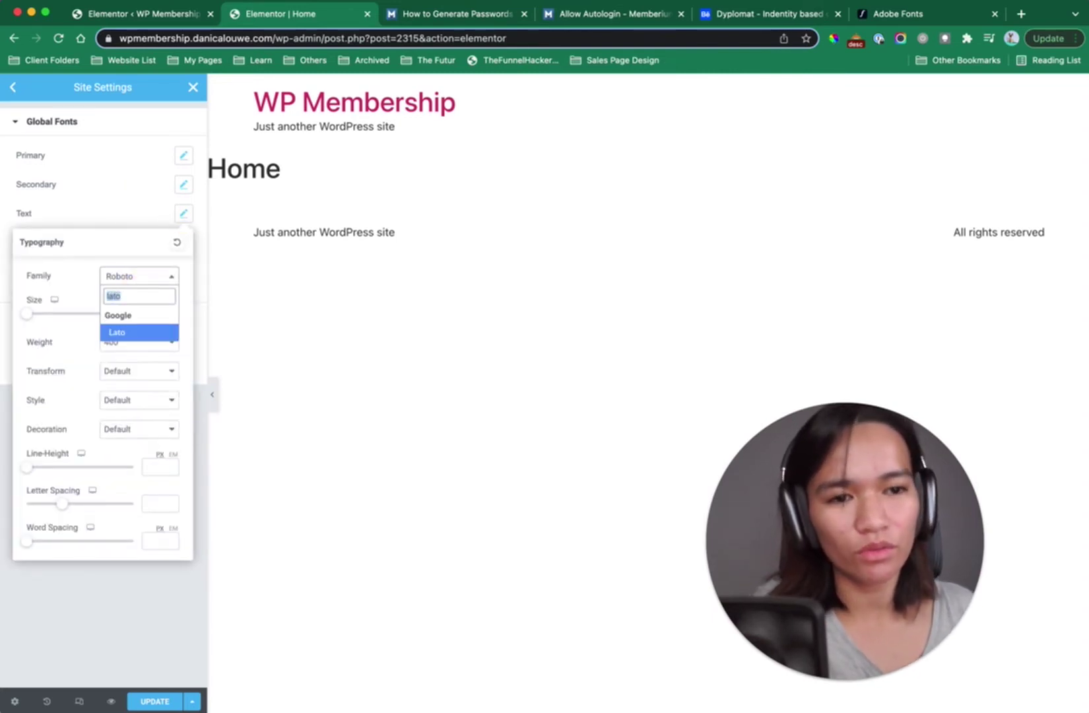
{"action": "left_click", "coordinate": [150, 330]}
{"action": "left_click", "coordinate": [148, 349]}
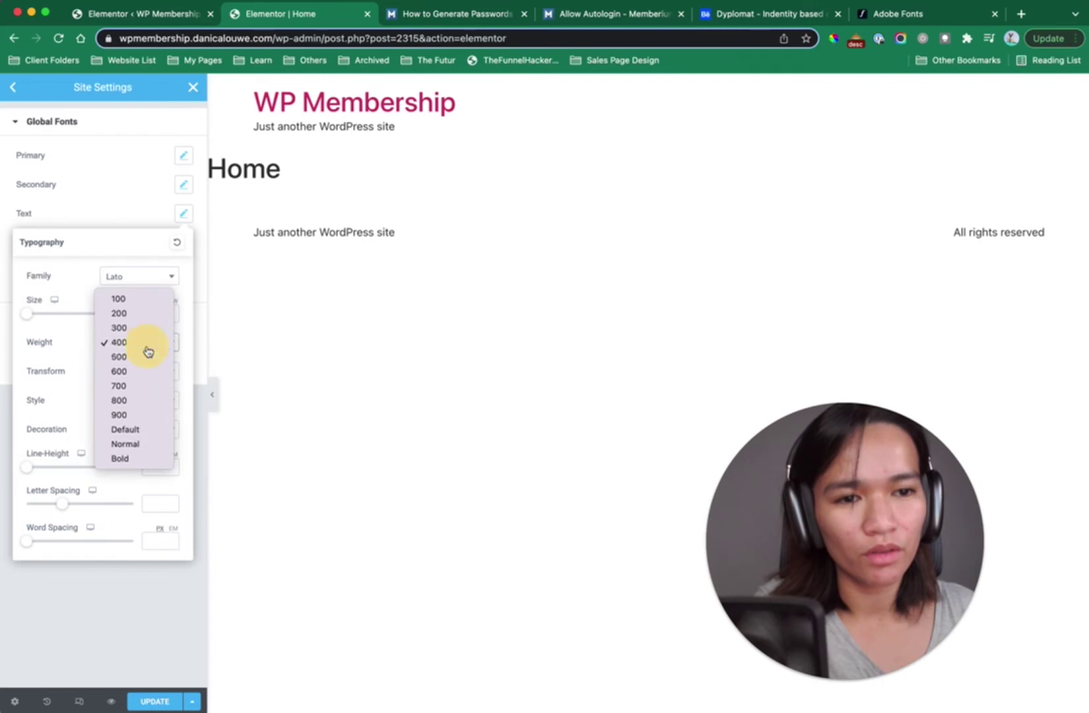
{"action": "left_click", "coordinate": [148, 356]}
{"action": "left_click", "coordinate": [136, 205]}
Set the Accent global font to griffon with a weight of 400.
{"action": "left_click", "coordinate": [184, 242]}
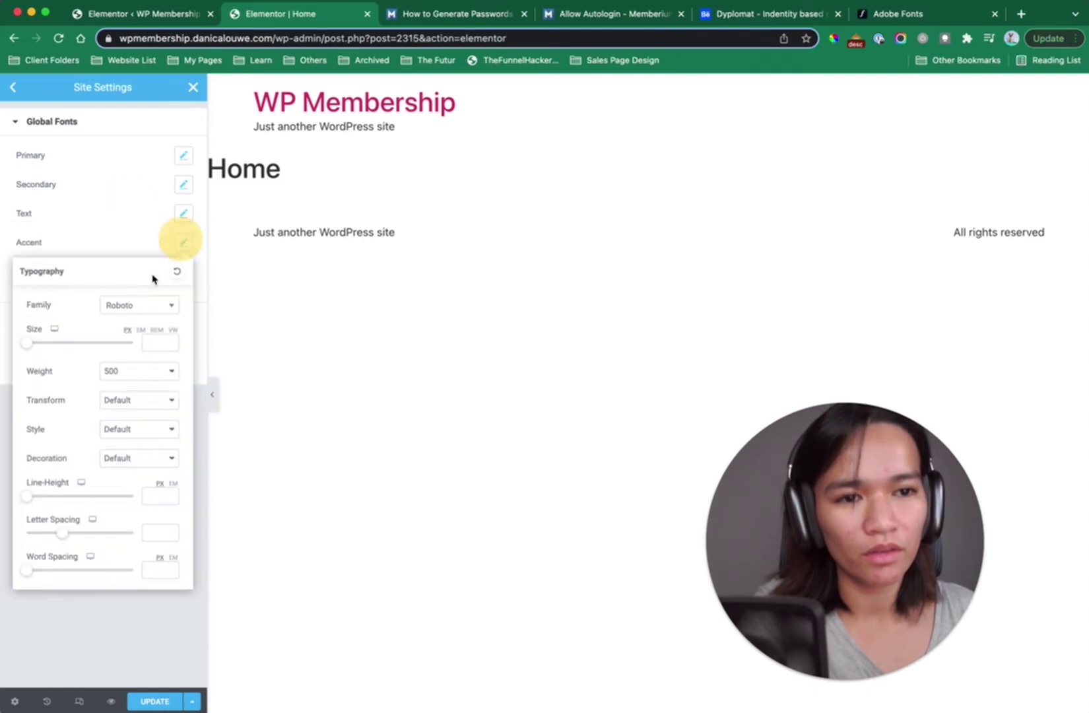
{"action": "left_click", "coordinate": [137, 305]}
{"action": "type", "text": "grif"}
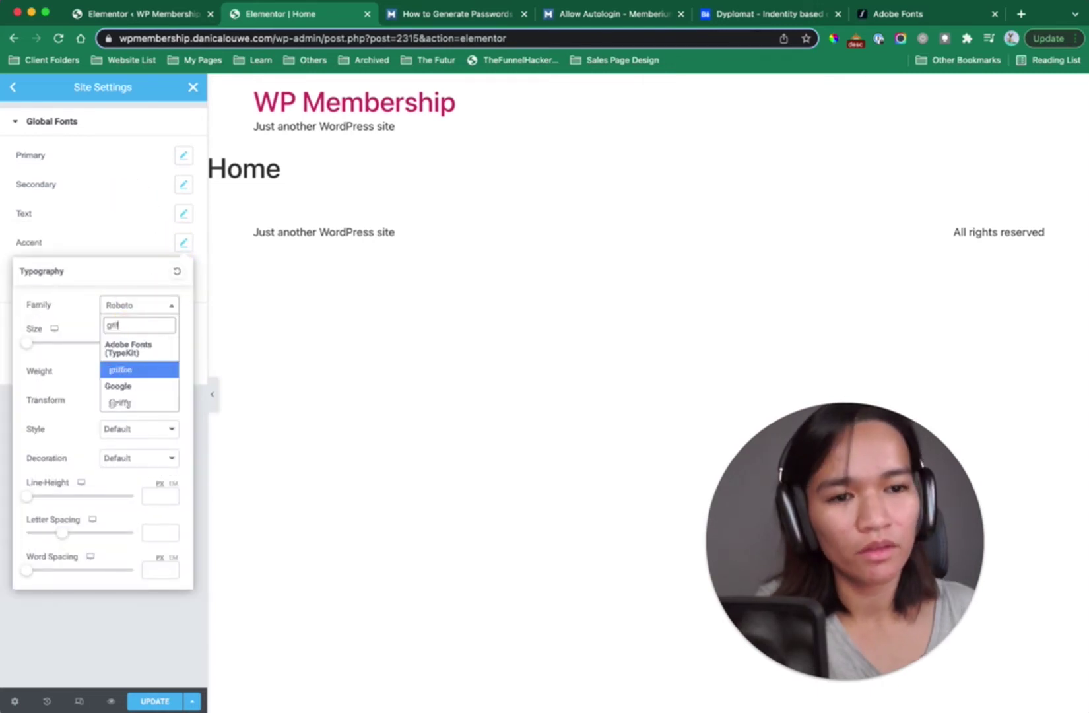
{"action": "left_click", "coordinate": [143, 371]}
{"action": "left_click", "coordinate": [144, 377]}
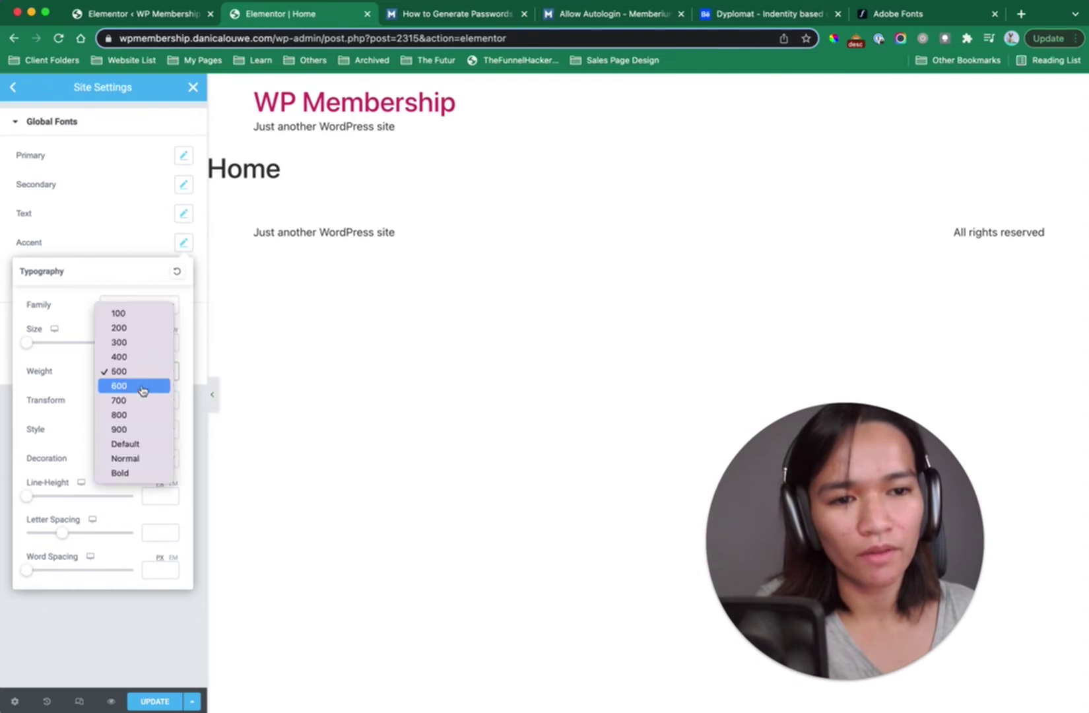
{"action": "left_click", "coordinate": [144, 357]}
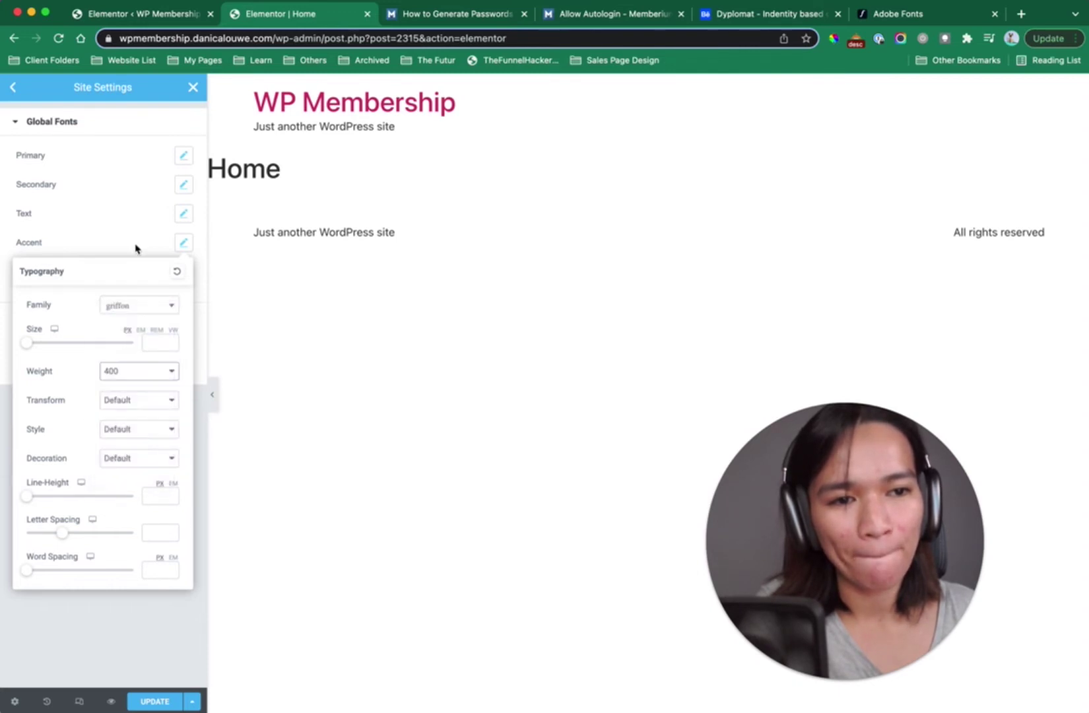
{"action": "left_click", "coordinate": [136, 245]}
Save the global font settings, revisit the Behance typography reference, and reload the Home page editor in Elementor.
{"action": "left_click", "coordinate": [145, 701]}
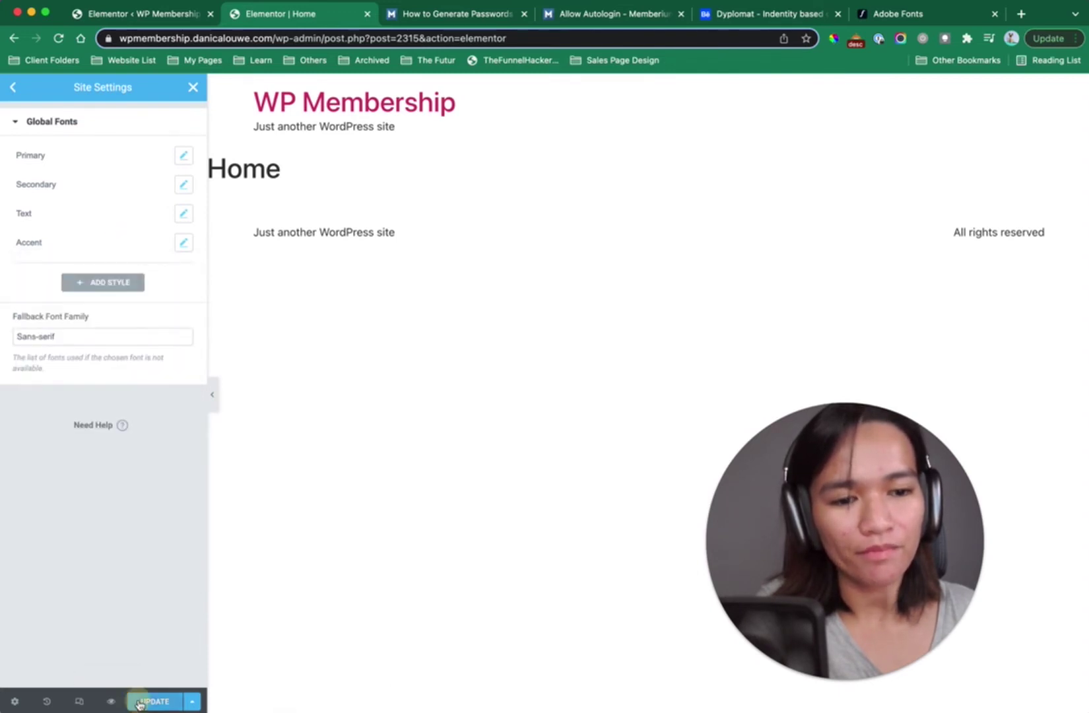
{"action": "left_click", "coordinate": [777, 21]}
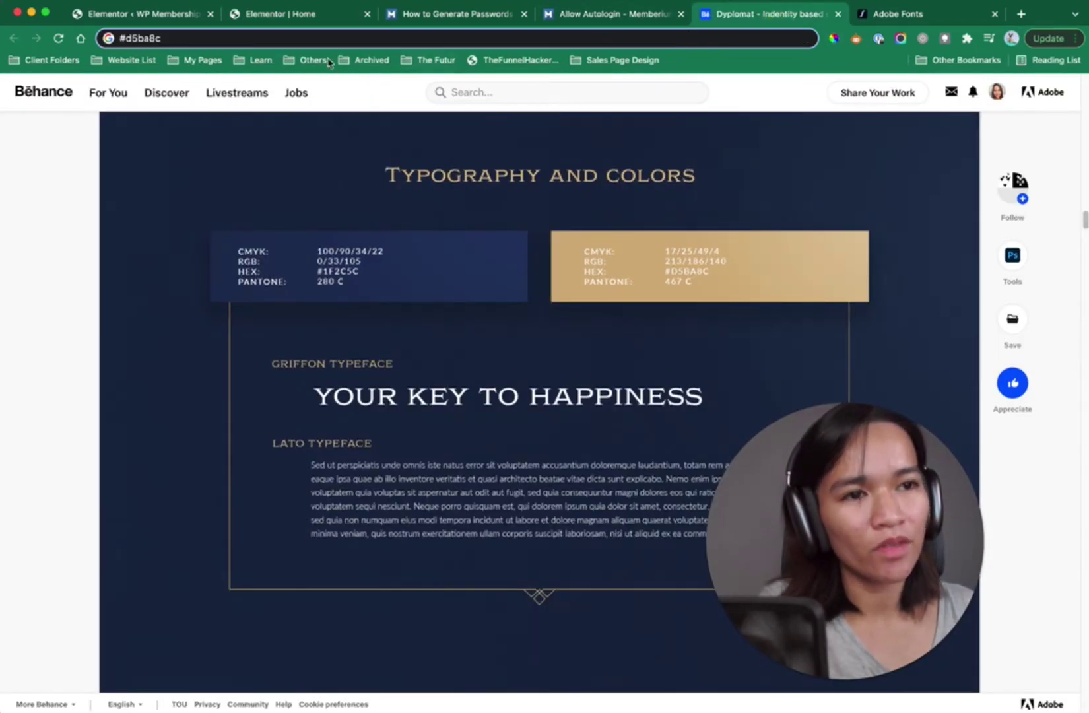
{"action": "left_click", "coordinate": [292, 14]}
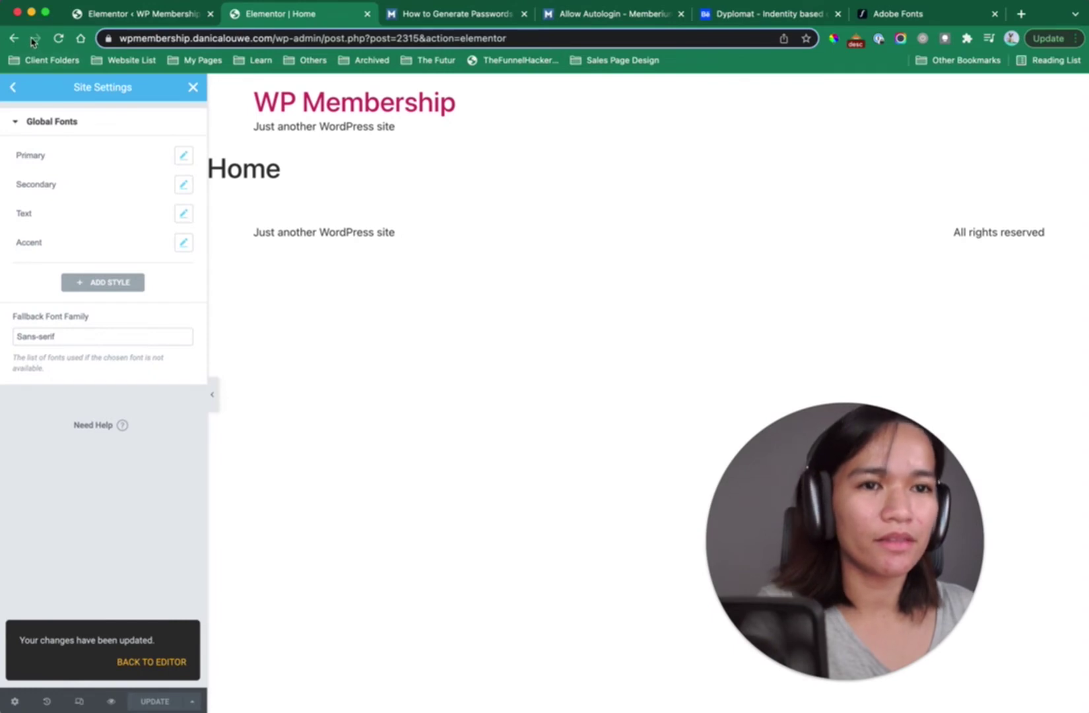
{"action": "left_click", "coordinate": [58, 38]}
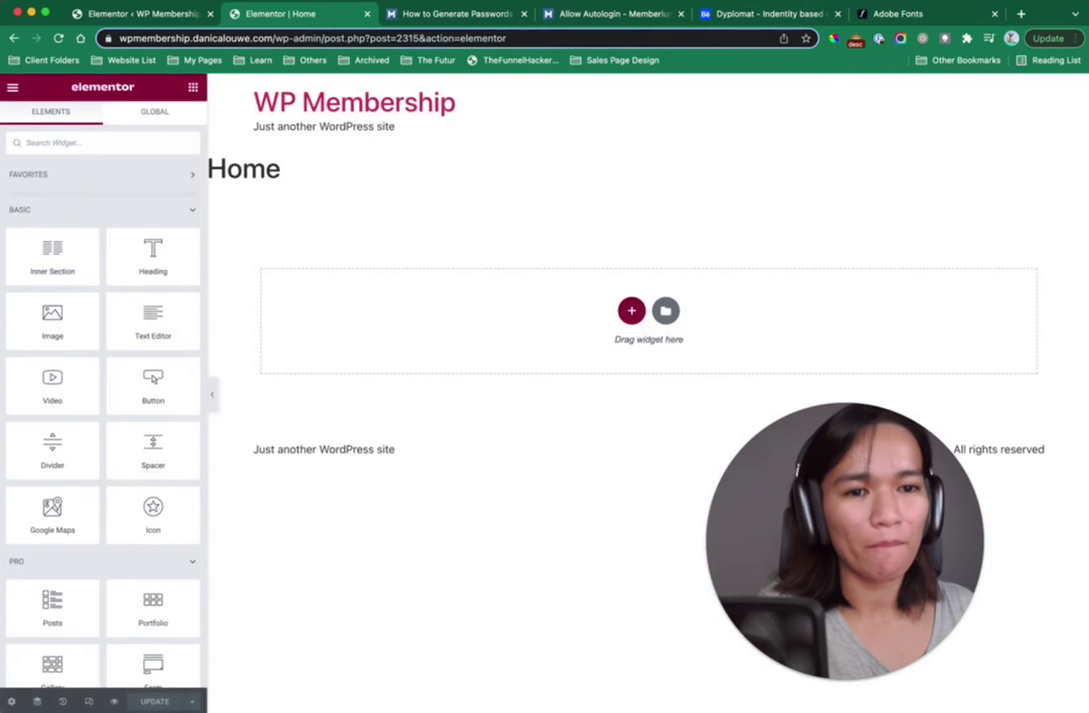
Reload the Home page editor, place a Heading widget to check the global heading font, and delete the widget's section.
{"action": "left_click_drag", "start_coordinate": [806, 498], "coordinate": [536, 487]}
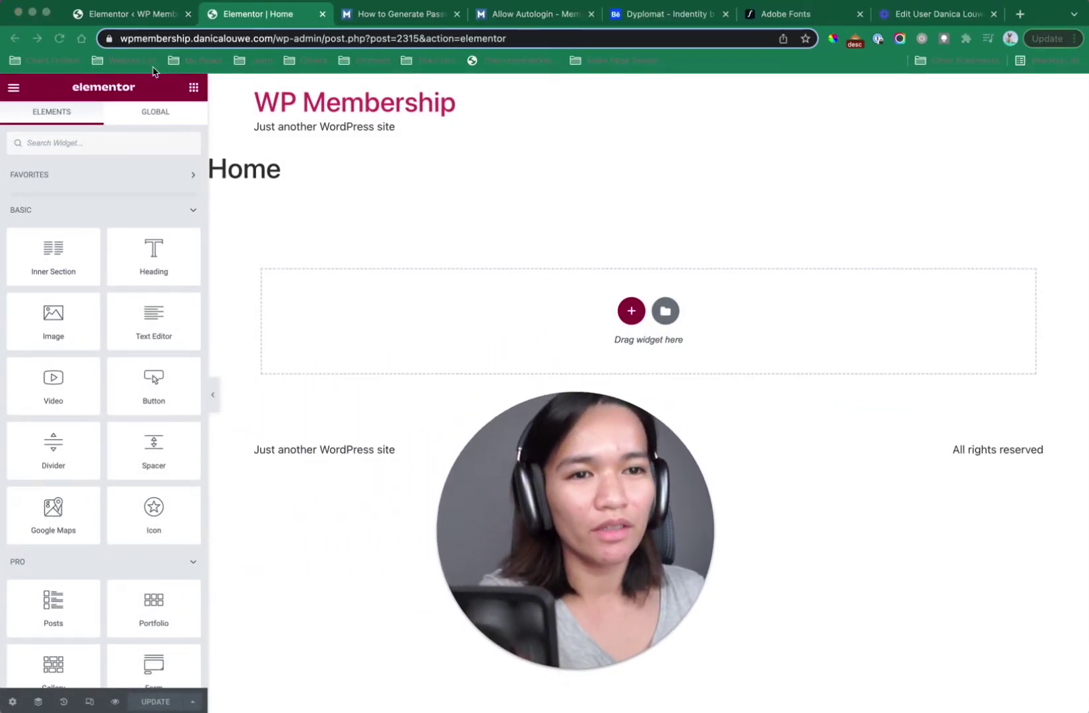
{"action": "left_click", "coordinate": [61, 41]}
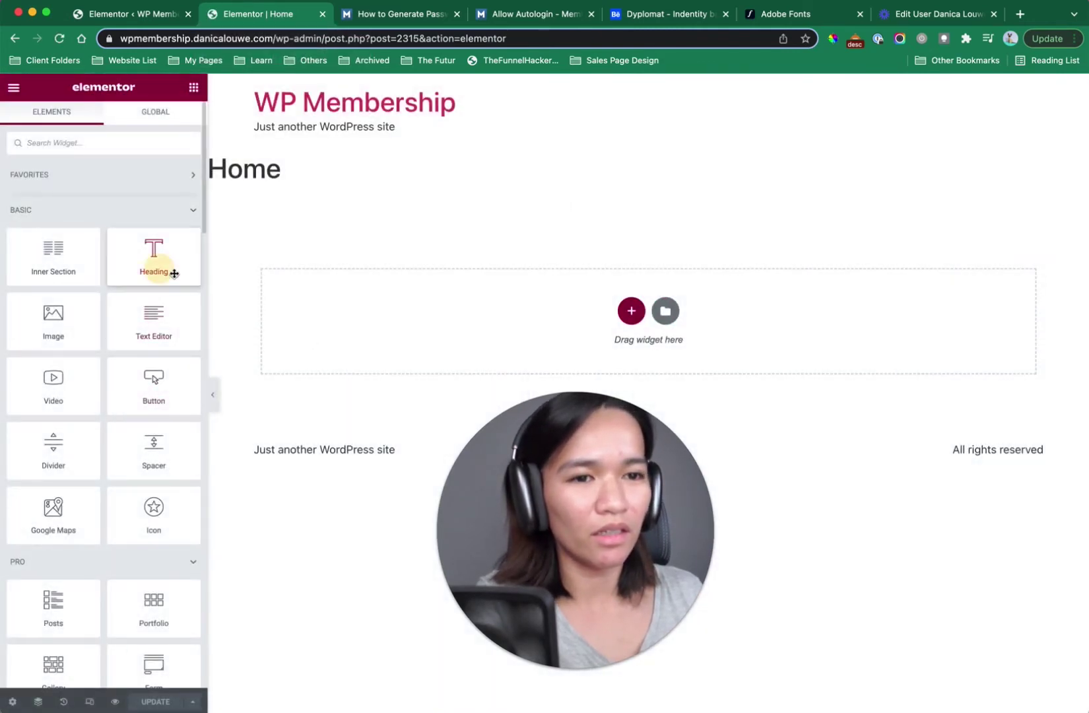
{"action": "left_click_drag", "start_coordinate": [172, 275], "coordinate": [319, 318]}
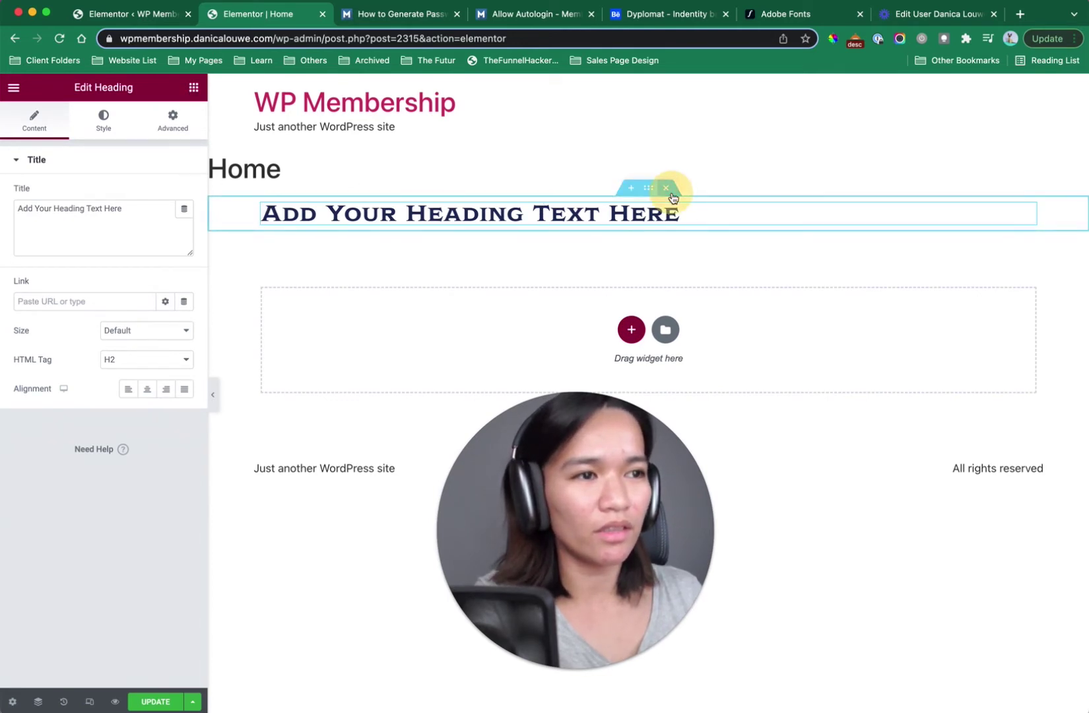
{"action": "left_click", "coordinate": [672, 194]}
Close the Home page's Elementor editor without saving and open the WP Membership site's front end in a new tab.
{"action": "left_click", "coordinate": [14, 89]}
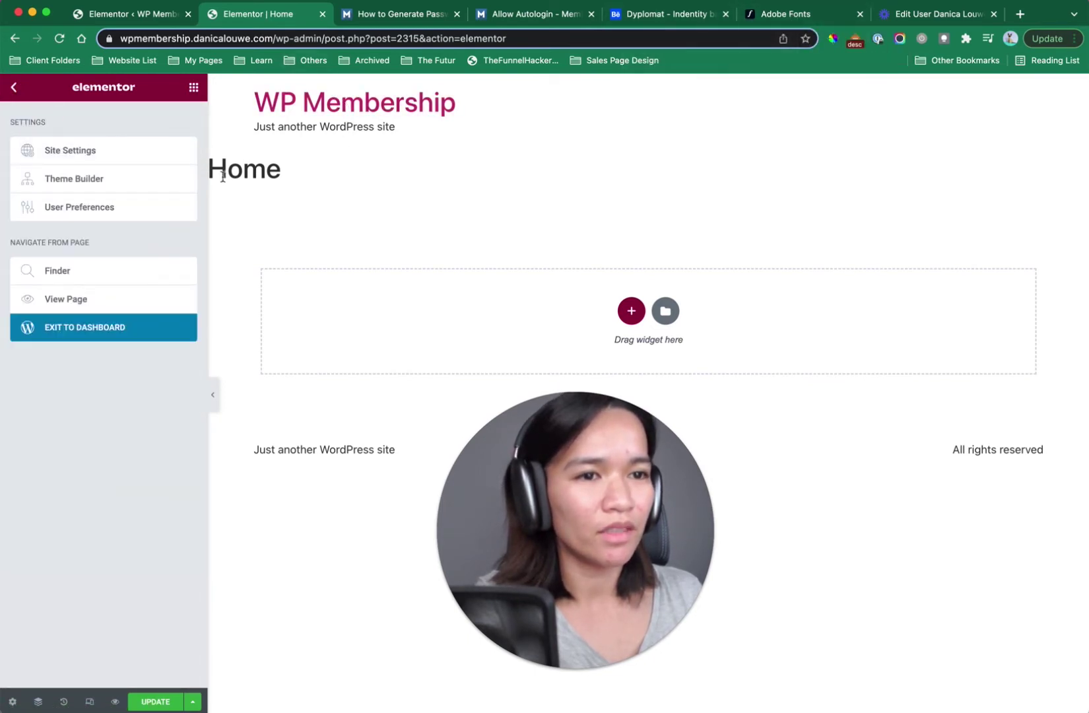
{"action": "left_click", "coordinate": [112, 14]}
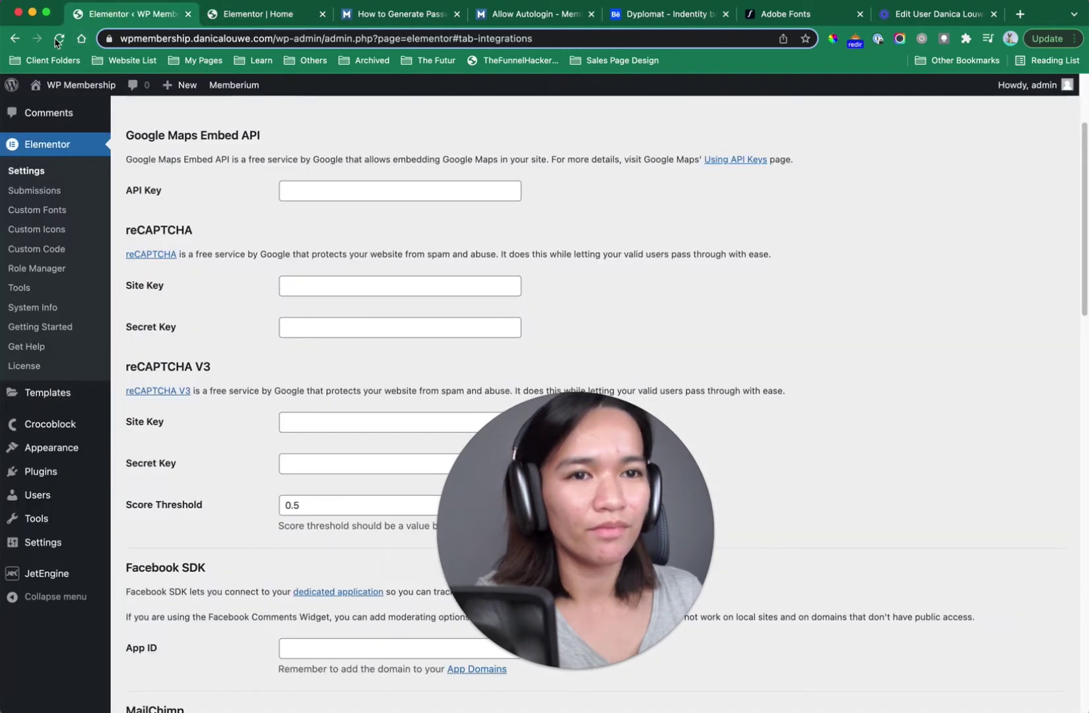
{"action": "left_click", "coordinate": [322, 14]}
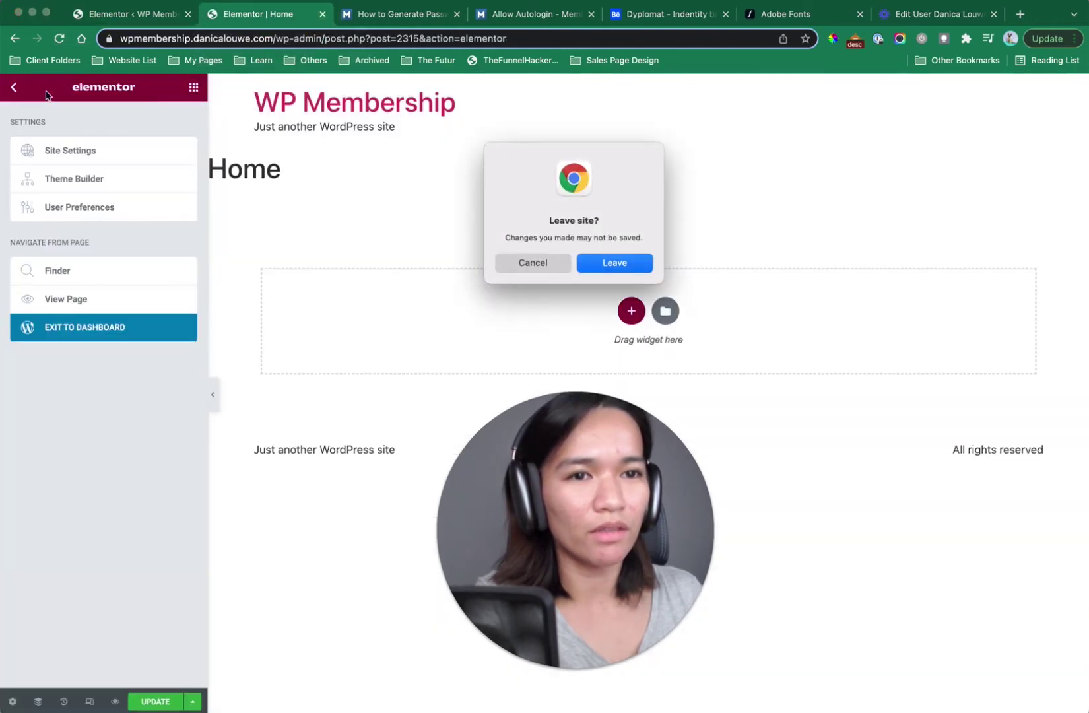
{"action": "left_click", "coordinate": [604, 261]}
{"action": "left_click", "coordinate": [140, 16]}
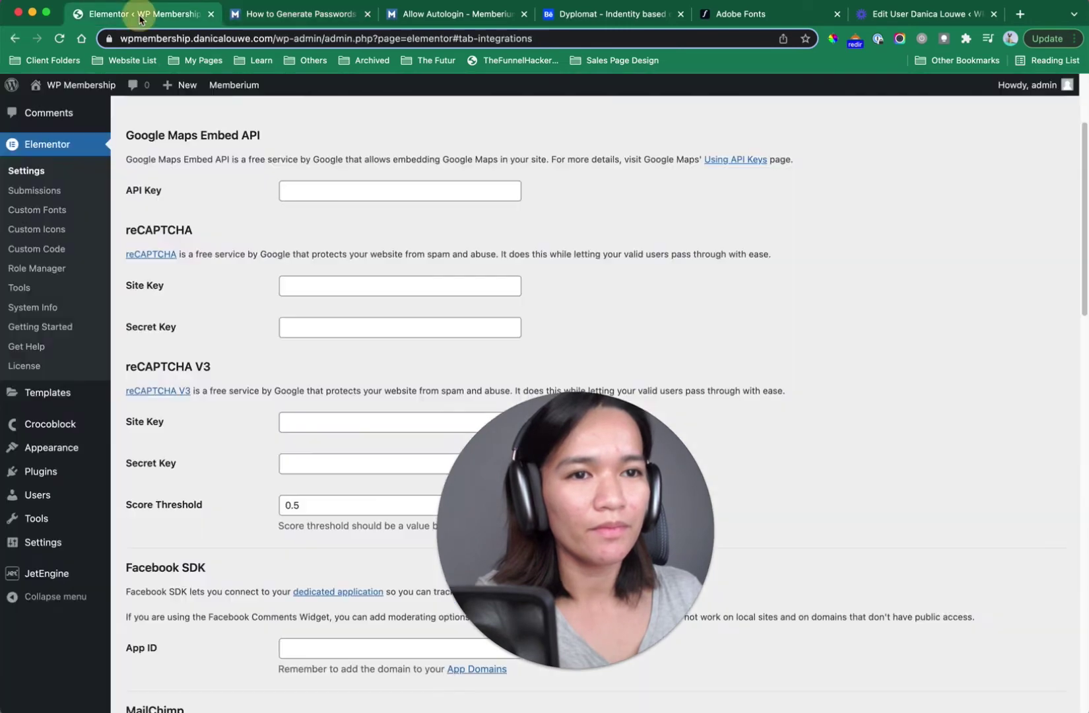
{"action": "left_click", "coordinate": [91, 109], "text": "super"}
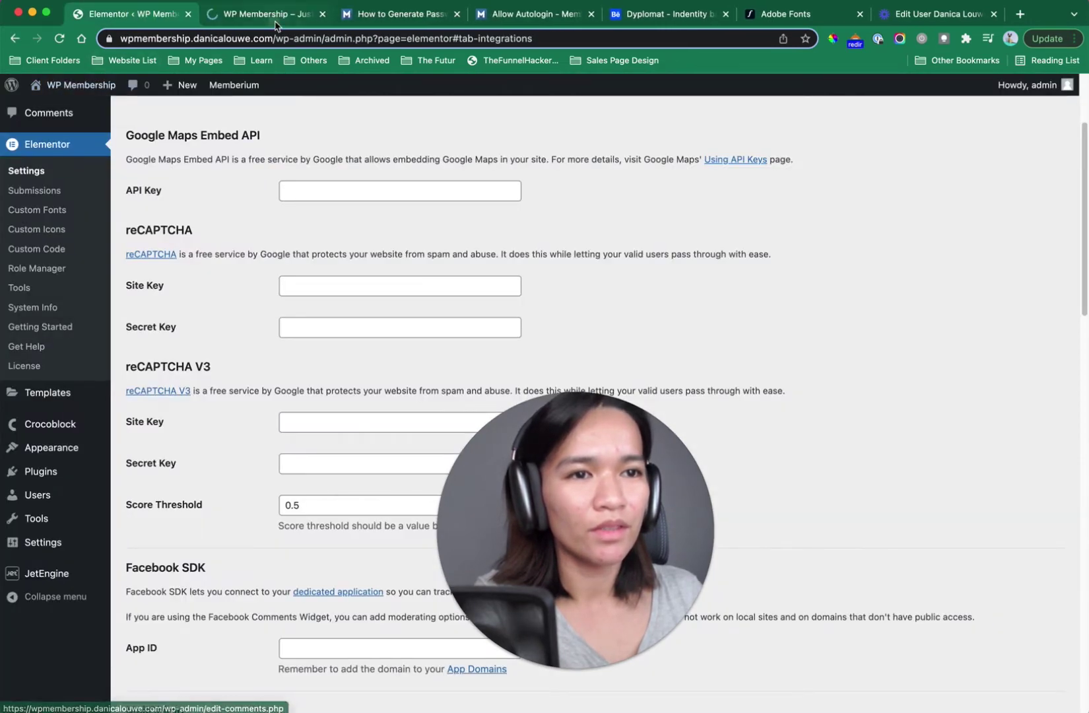
{"action": "left_click", "coordinate": [276, 20]}
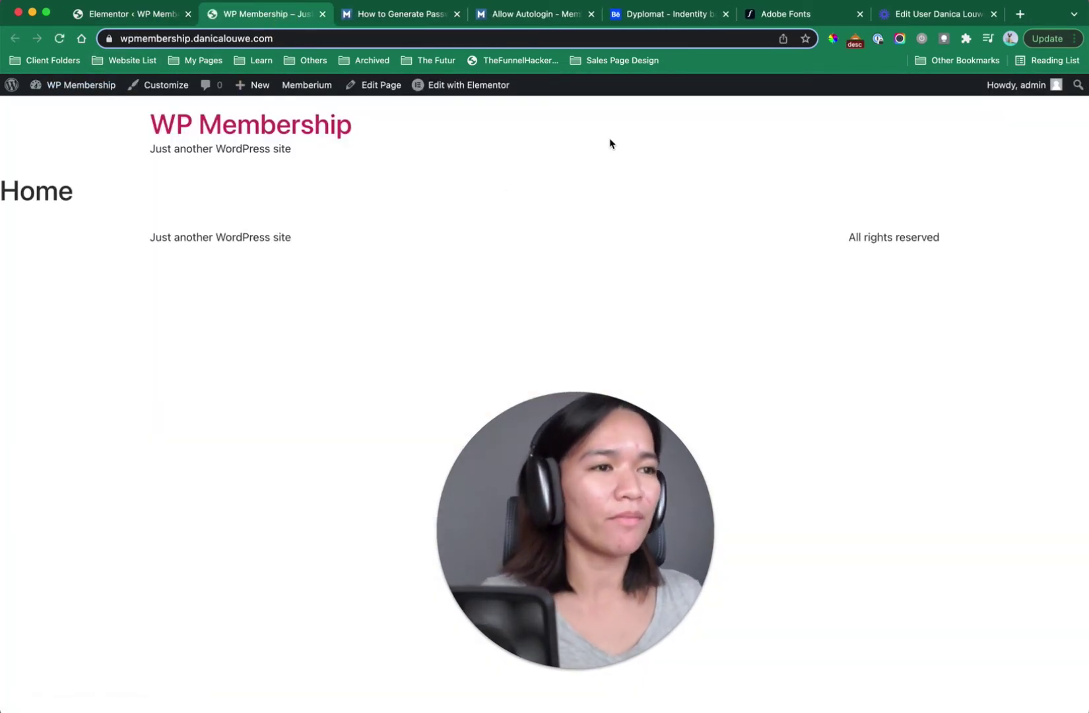
Examine the Dyplomat Behance project's stationery mockups, branding graphics and testimonial section for a further brand color.
{"action": "left_click", "coordinate": [691, 20]}
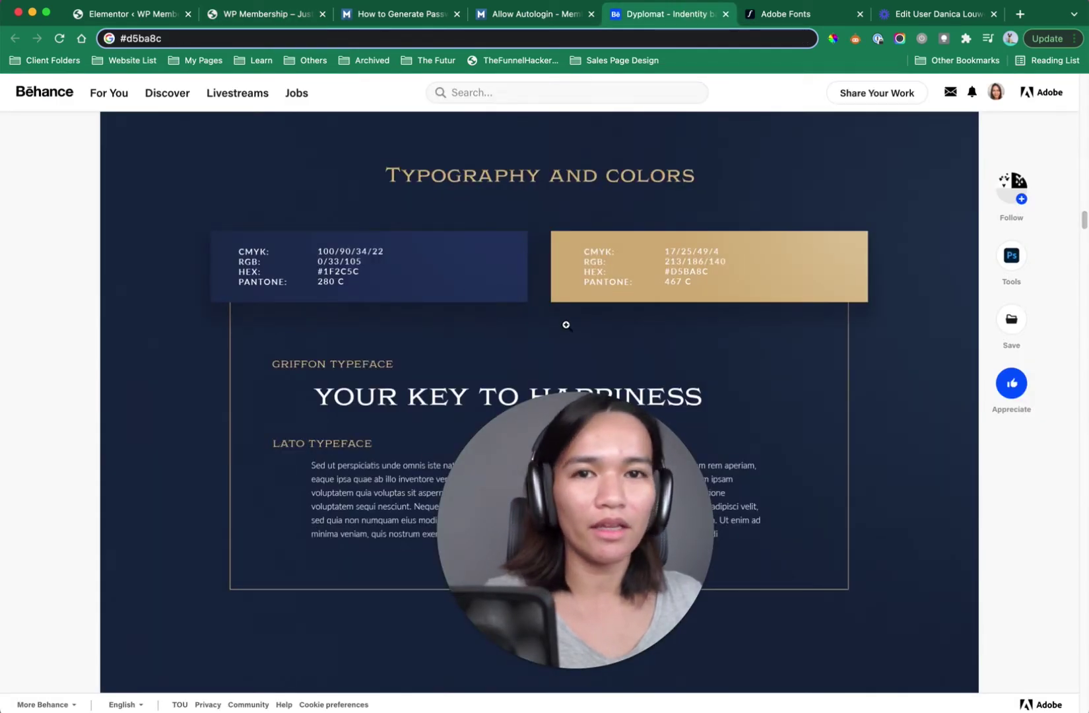
{"action": "scroll", "coordinate": [566, 325], "scroll_direction": "down", "scroll_amount": 10}
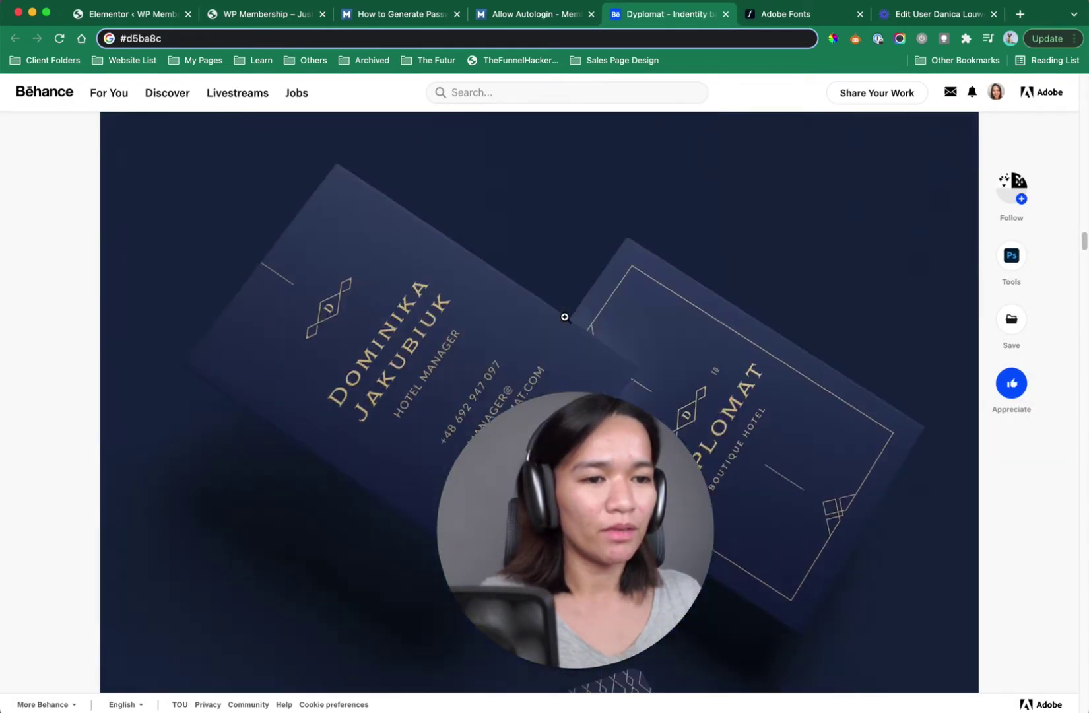
{"action": "scroll", "coordinate": [565, 315], "scroll_direction": "down", "scroll_amount": 5}
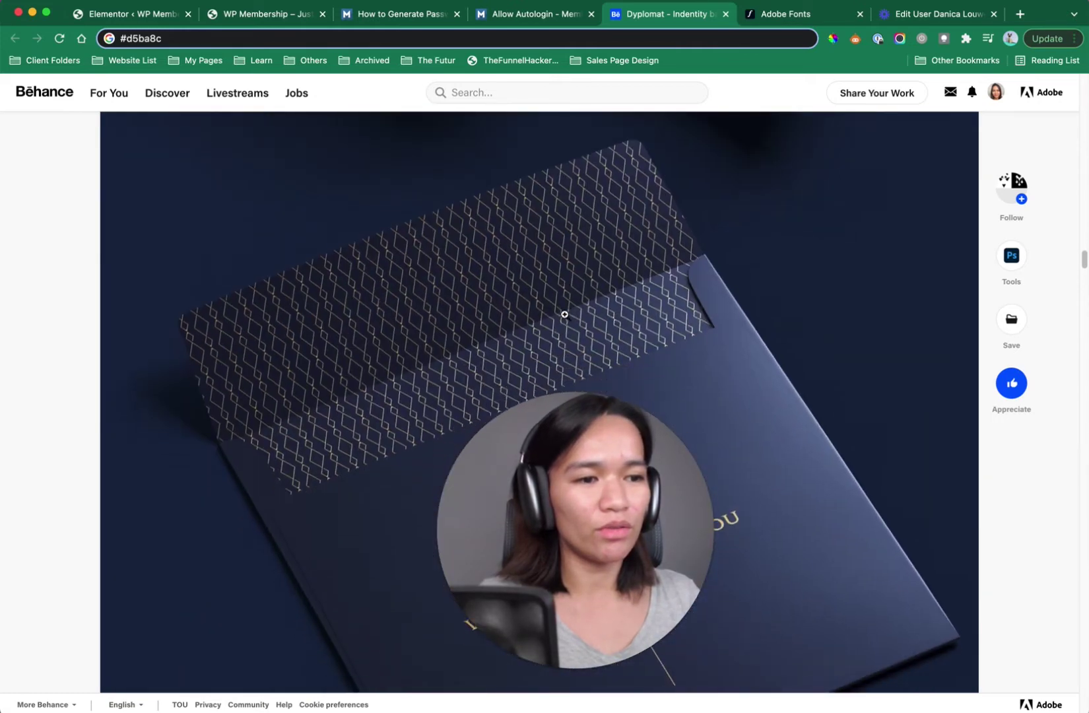
{"action": "scroll", "coordinate": [564, 315], "scroll_direction": "down", "scroll_amount": 8}
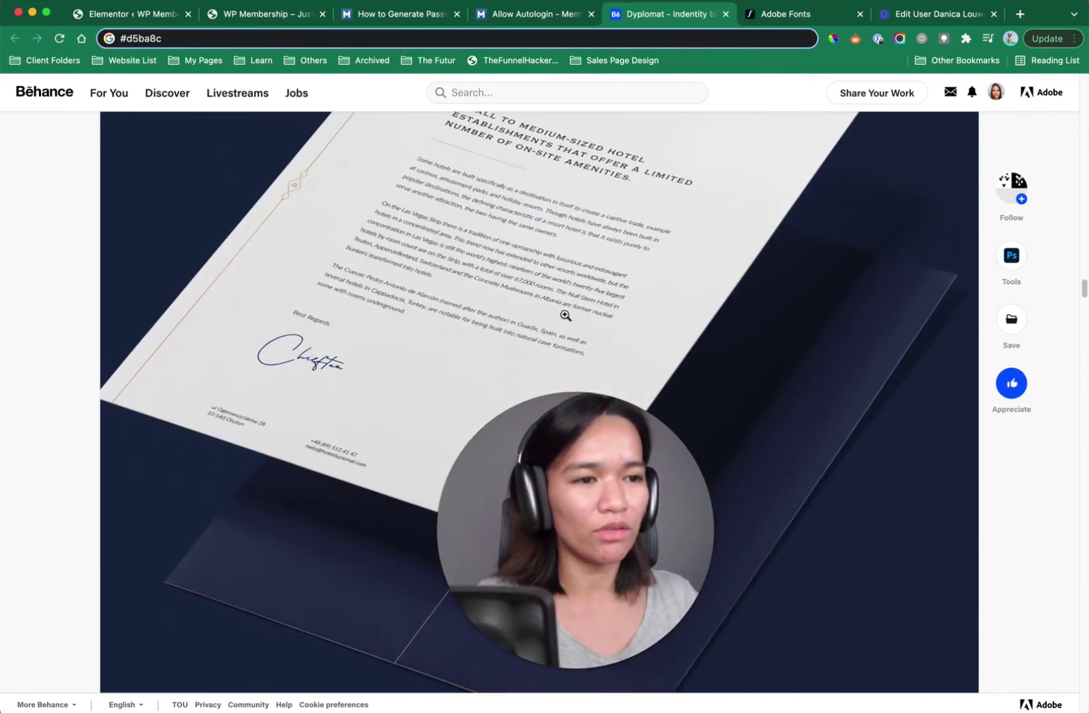
{"action": "scroll", "coordinate": [566, 316], "scroll_direction": "up", "scroll_amount": 20}
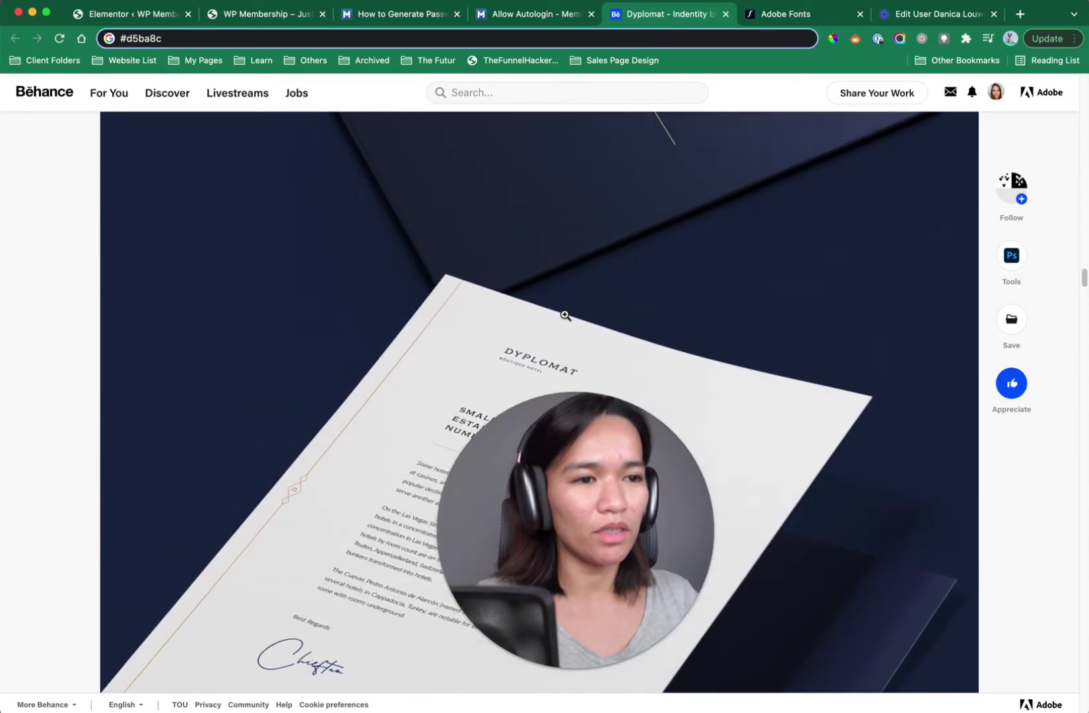
{"action": "scroll", "coordinate": [564, 314], "scroll_direction": "up", "scroll_amount": 15}
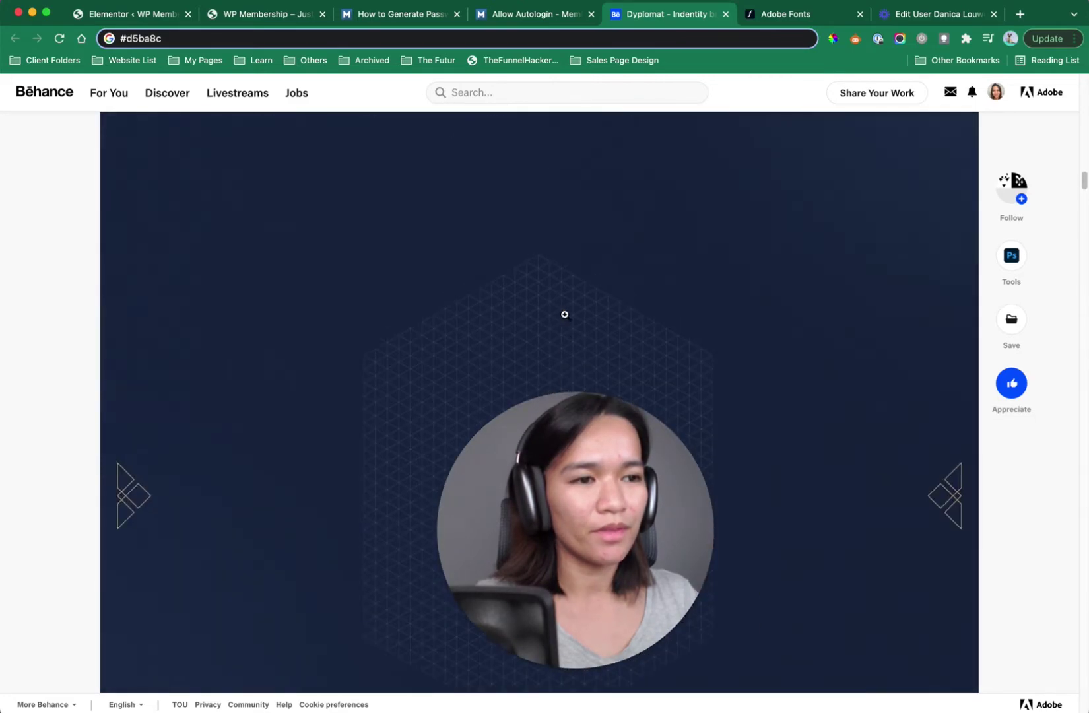
{"action": "scroll", "coordinate": [564, 314], "scroll_direction": "up", "scroll_amount": 10}
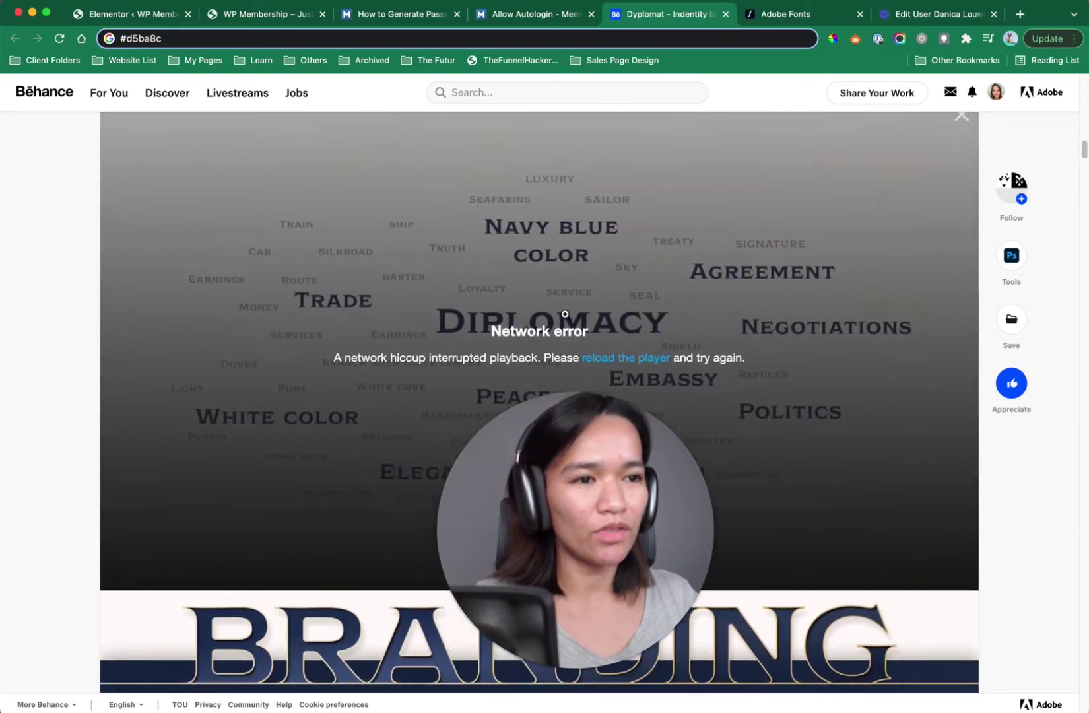
{"action": "scroll", "coordinate": [566, 316], "scroll_direction": "up", "scroll_amount": 5}
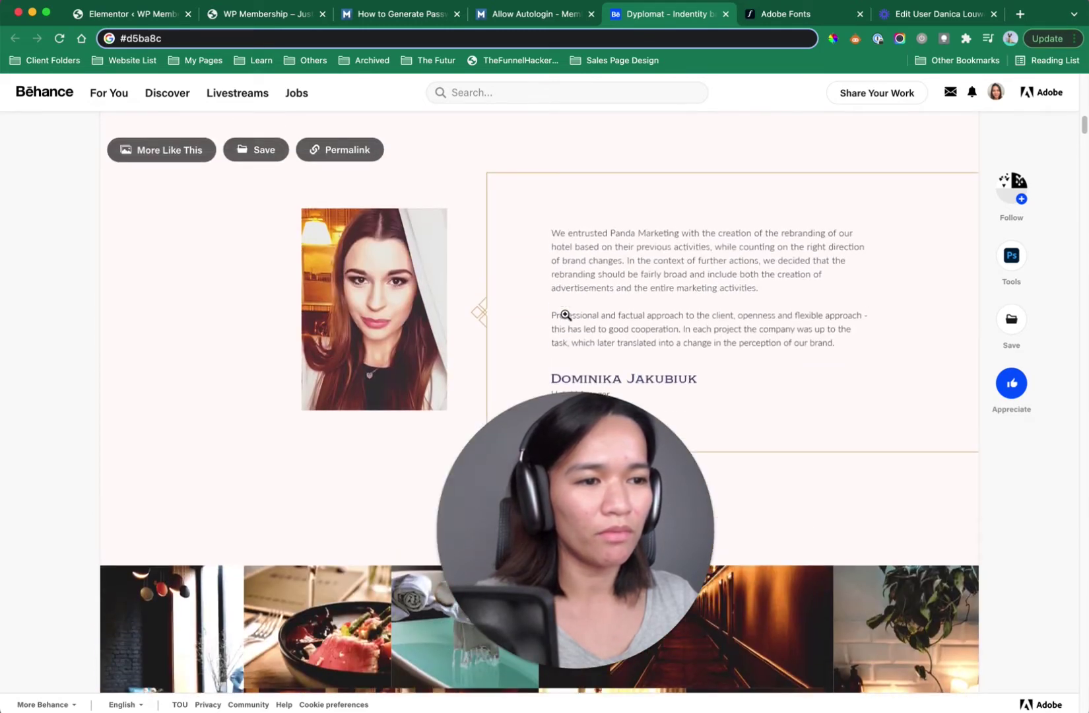
Sample the off-white background of the Behance project's testimonial section with ColorPick Eyedropper.
{"action": "left_click", "coordinate": [897, 40]}
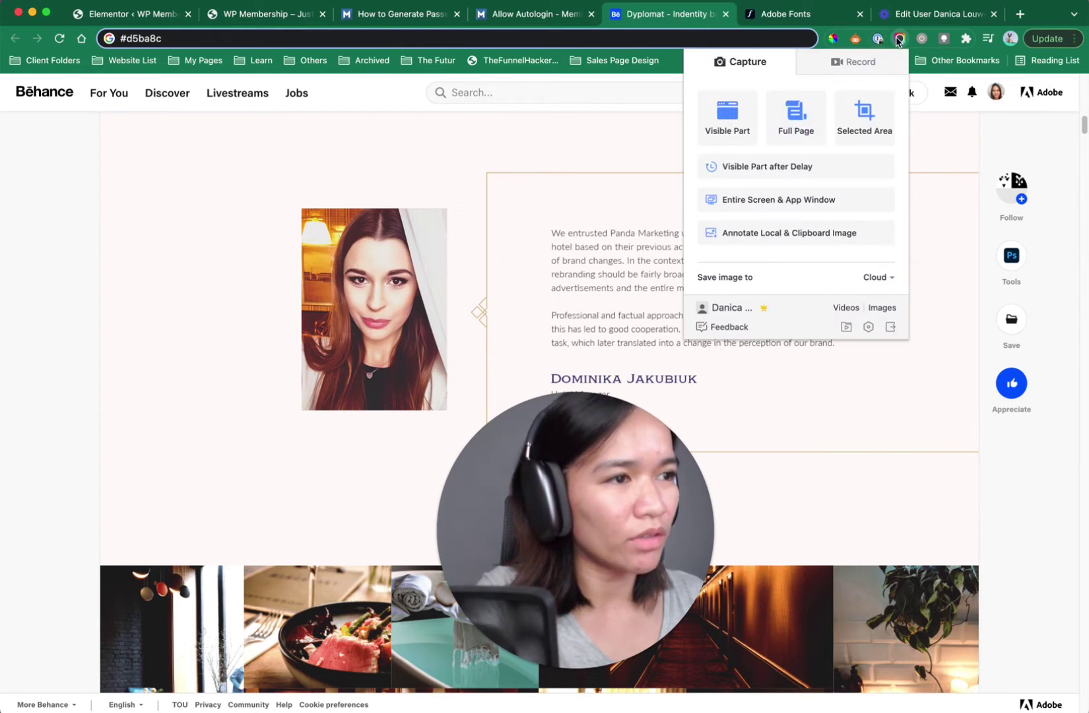
{"action": "left_click", "coordinate": [897, 39]}
{"action": "left_click", "coordinate": [833, 41]}
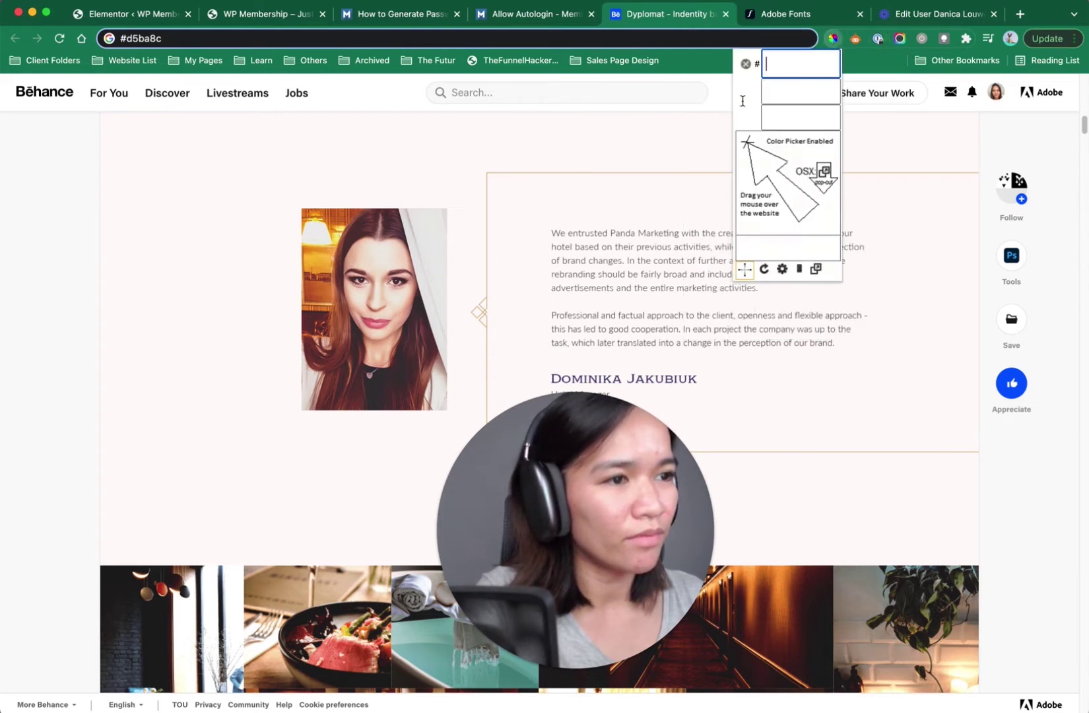
{"action": "left_click", "coordinate": [573, 153]}
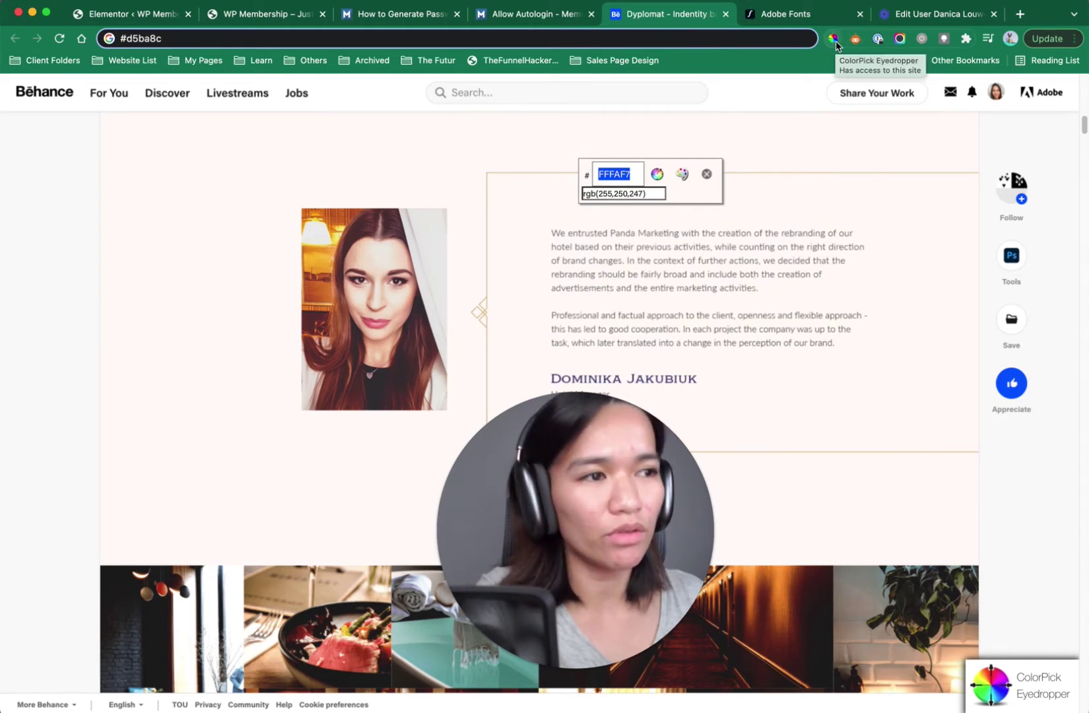
Open Elementor's Site Settings from the site's Home page and add a new entry to the Global Colors.
{"action": "left_click", "coordinate": [255, 18]}
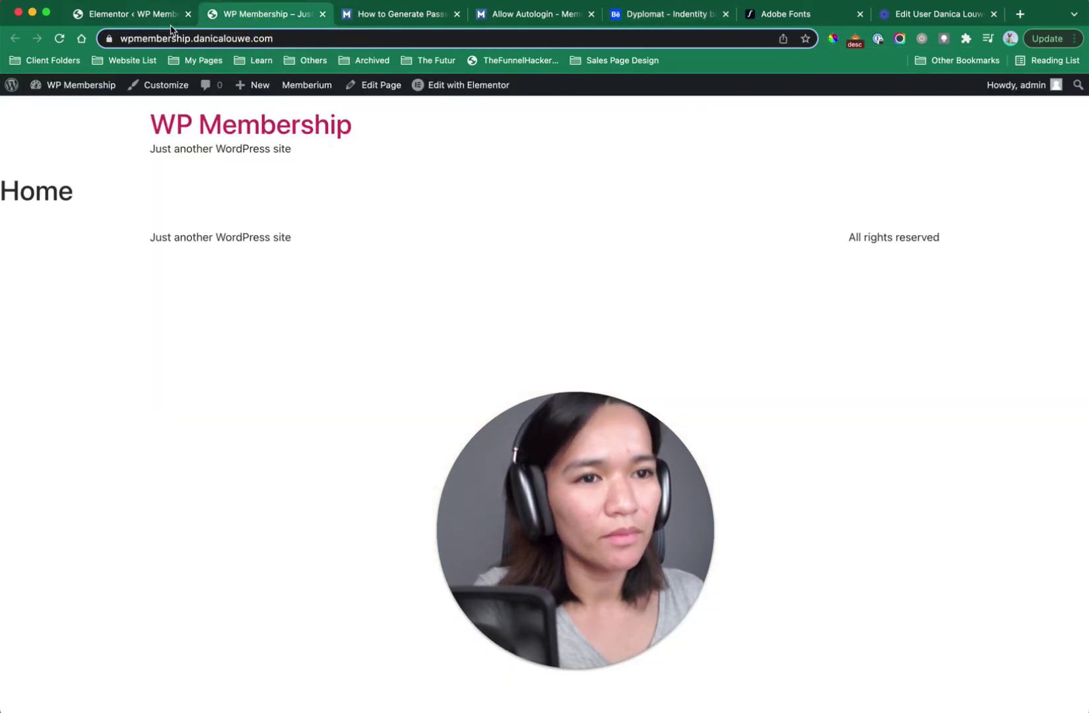
{"action": "left_click", "coordinate": [159, 15]}
{"action": "left_click", "coordinate": [227, 14]}
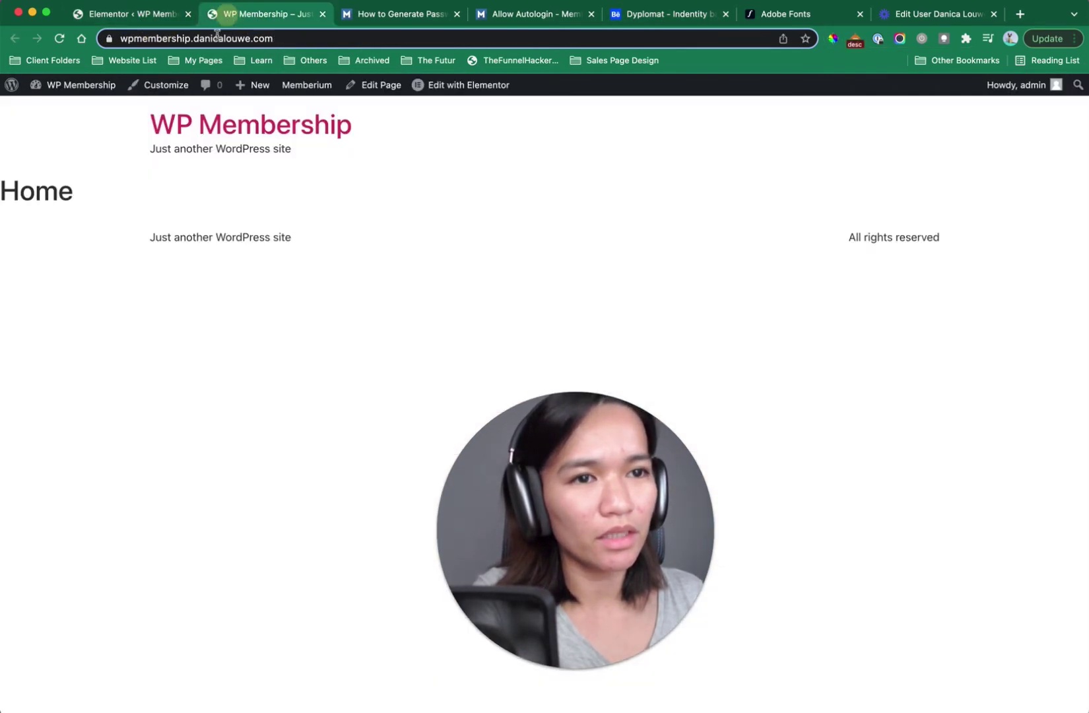
{"action": "mouse_move", "coordinate": [436, 84]}
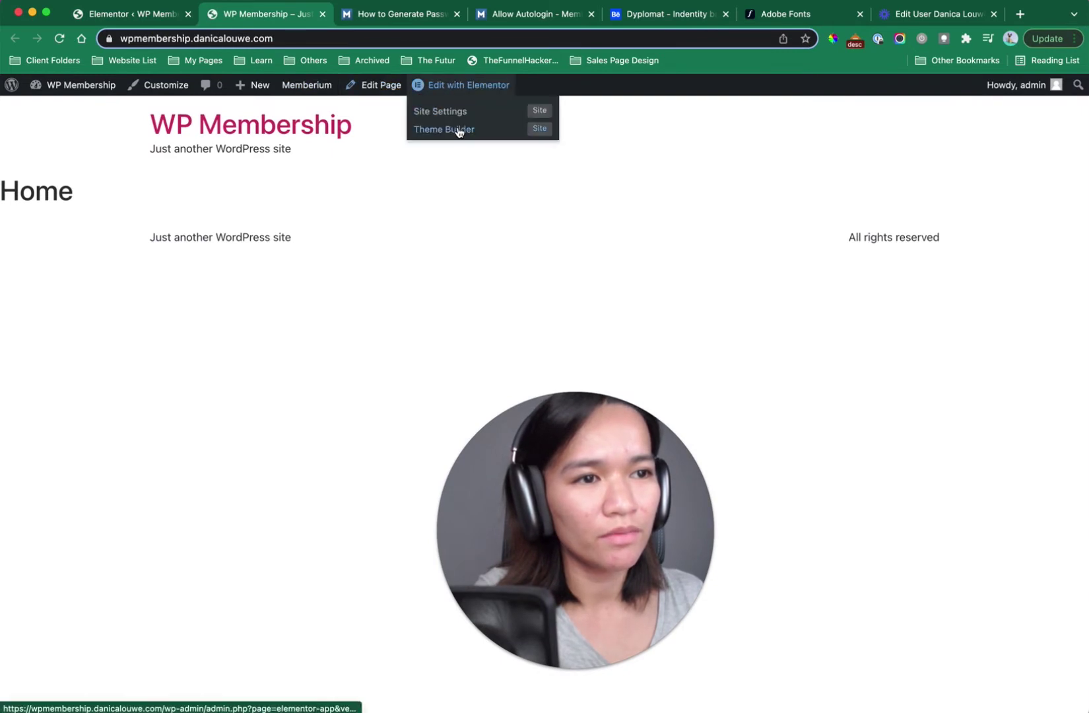
{"action": "left_click", "coordinate": [451, 117]}
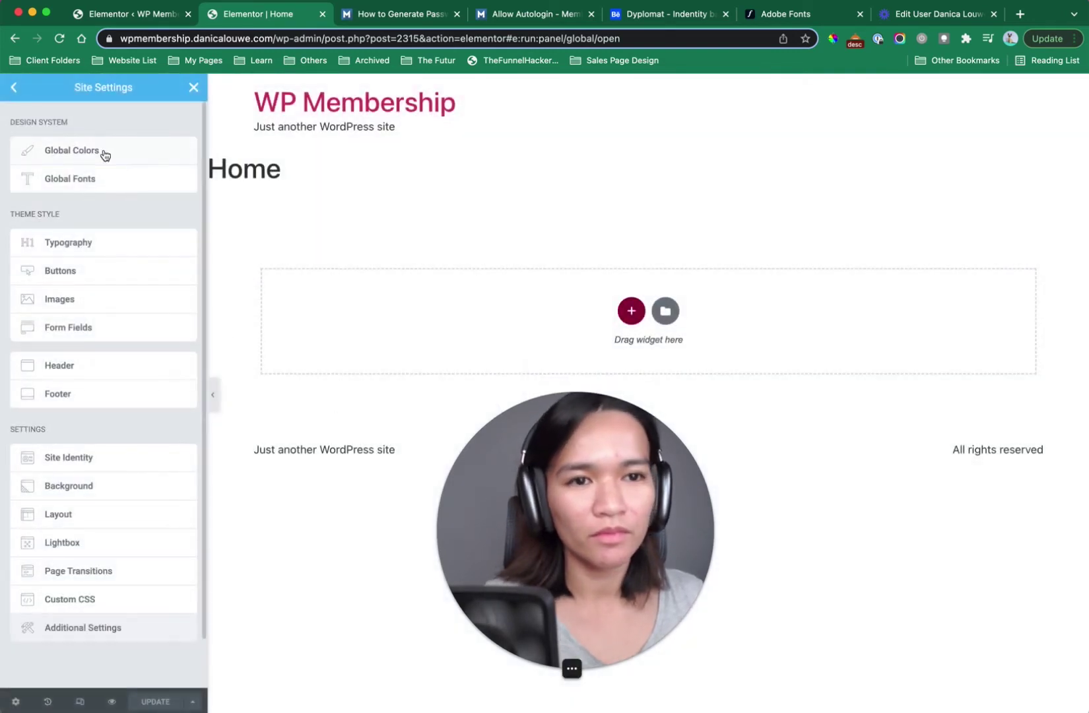
{"action": "left_click", "coordinate": [105, 153]}
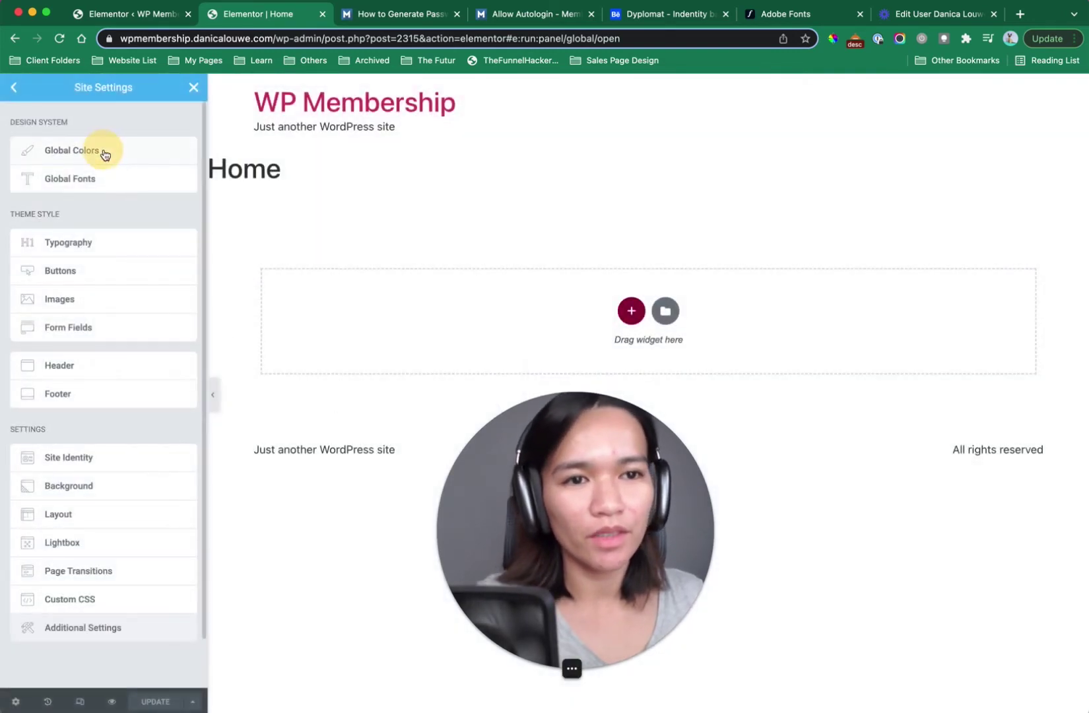
{"action": "left_click", "coordinate": [99, 341]}
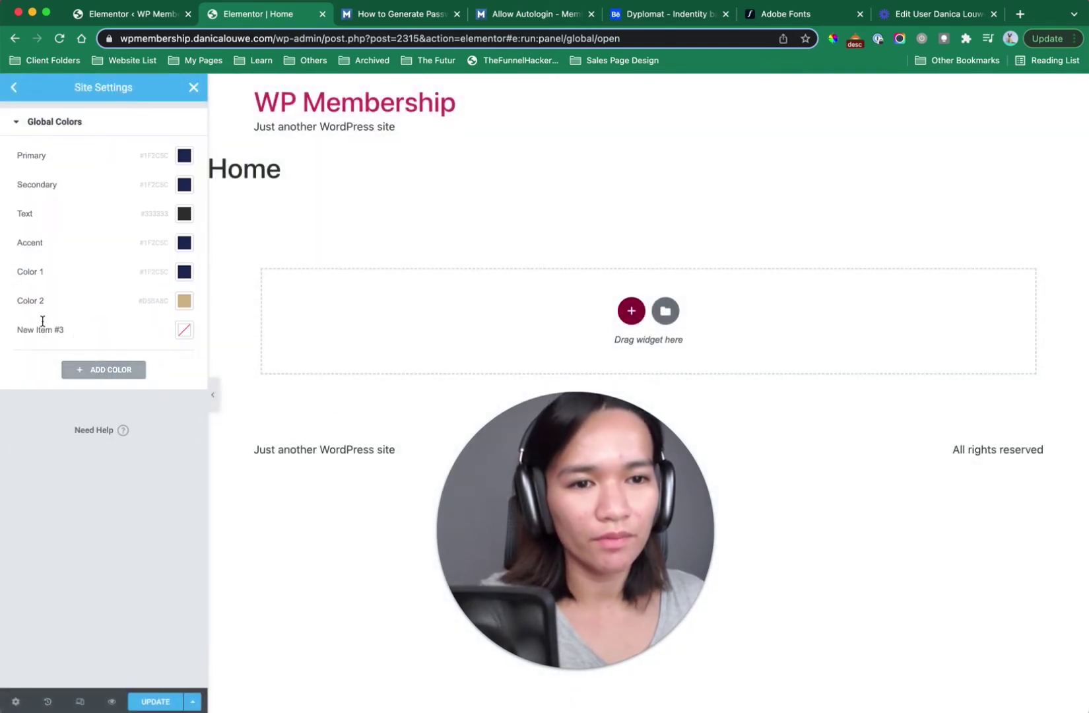
Name the new global color "Color 3", set it to #FFFAF7, and save the site settings.
{"action": "left_click", "coordinate": [49, 331]}
{"action": "key", "text": "super+a"}
{"action": "type", "text": "Col"}
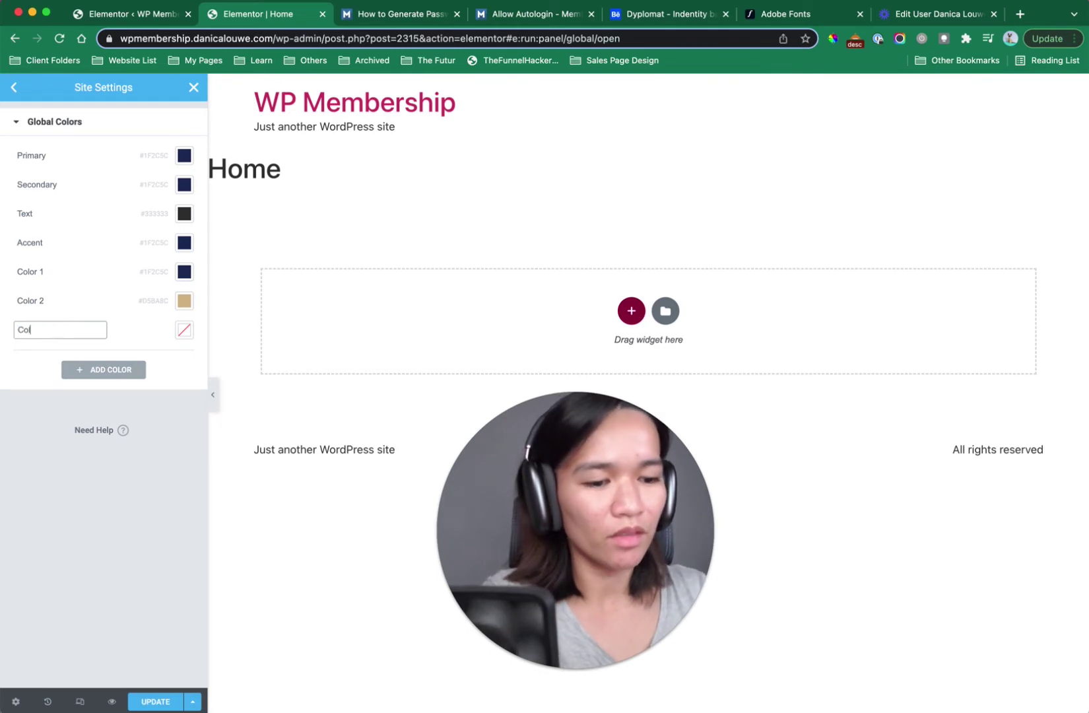
{"action": "type", "text": "or 3"}
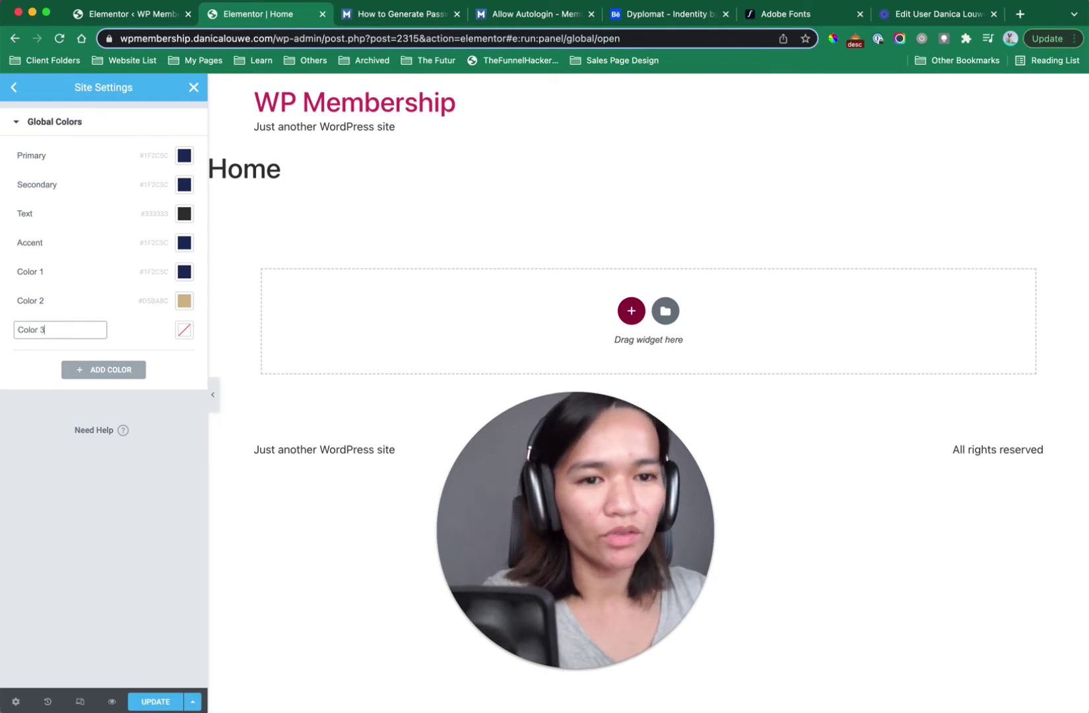
{"action": "left_click", "coordinate": [184, 333]}
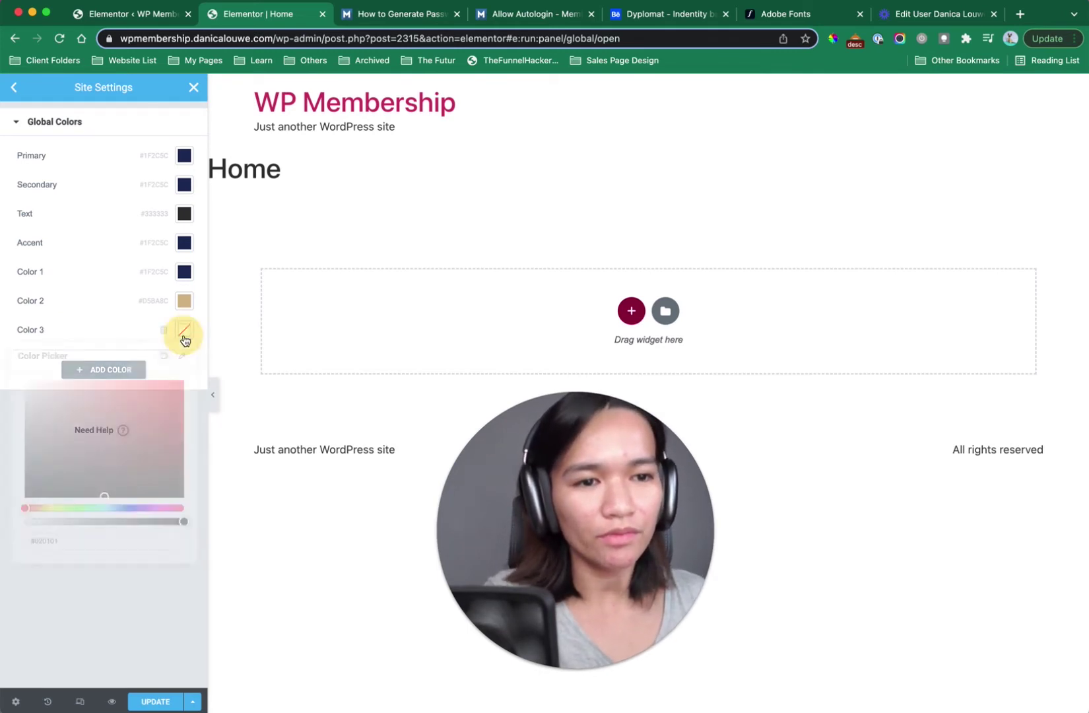
{"action": "left_click", "coordinate": [155, 588]}
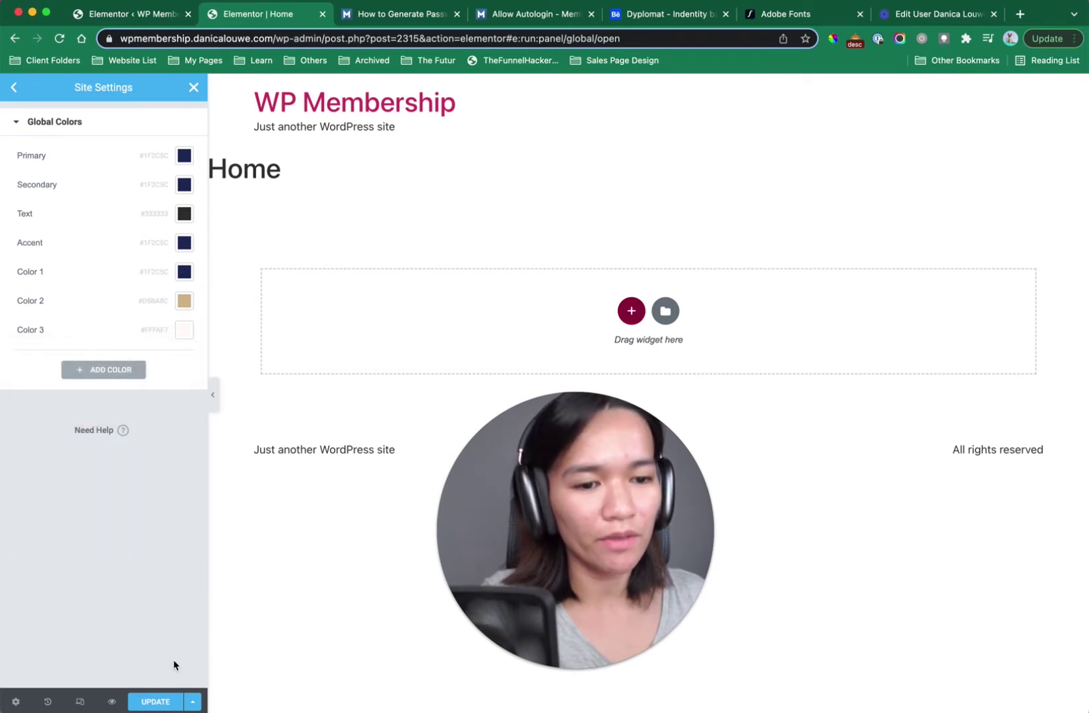
{"action": "left_click", "coordinate": [156, 702]}
Examine the branding section of the Dyplomat Behance project for another brand color.
{"action": "left_click", "coordinate": [666, 14]}
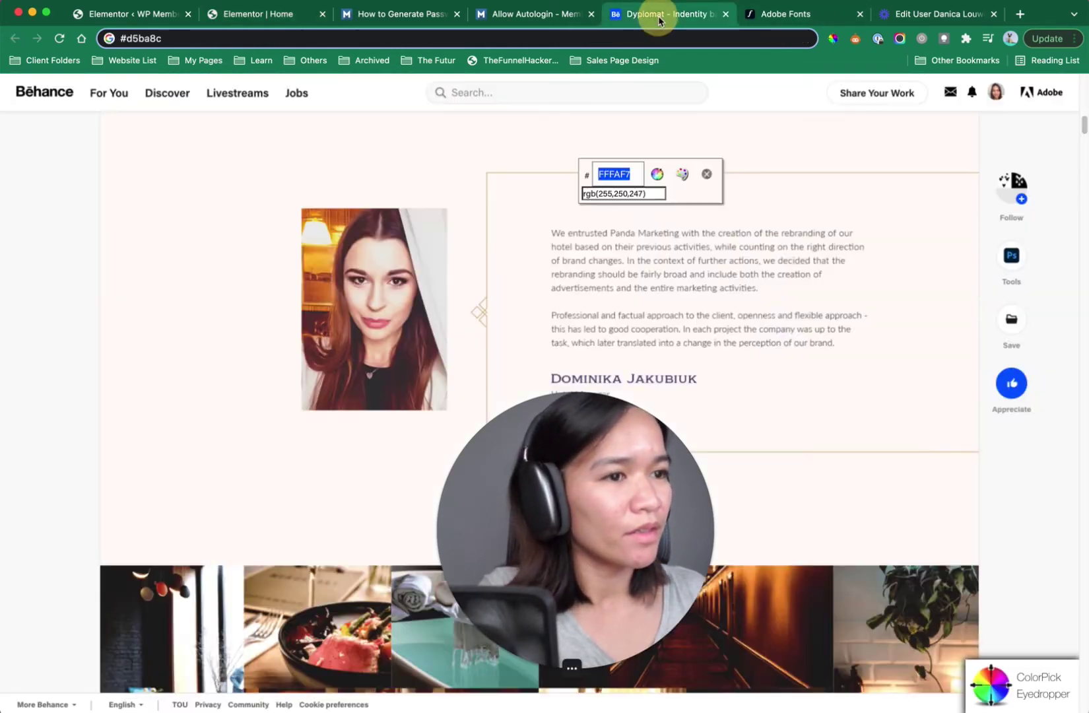
{"action": "key", "text": "Escape"}
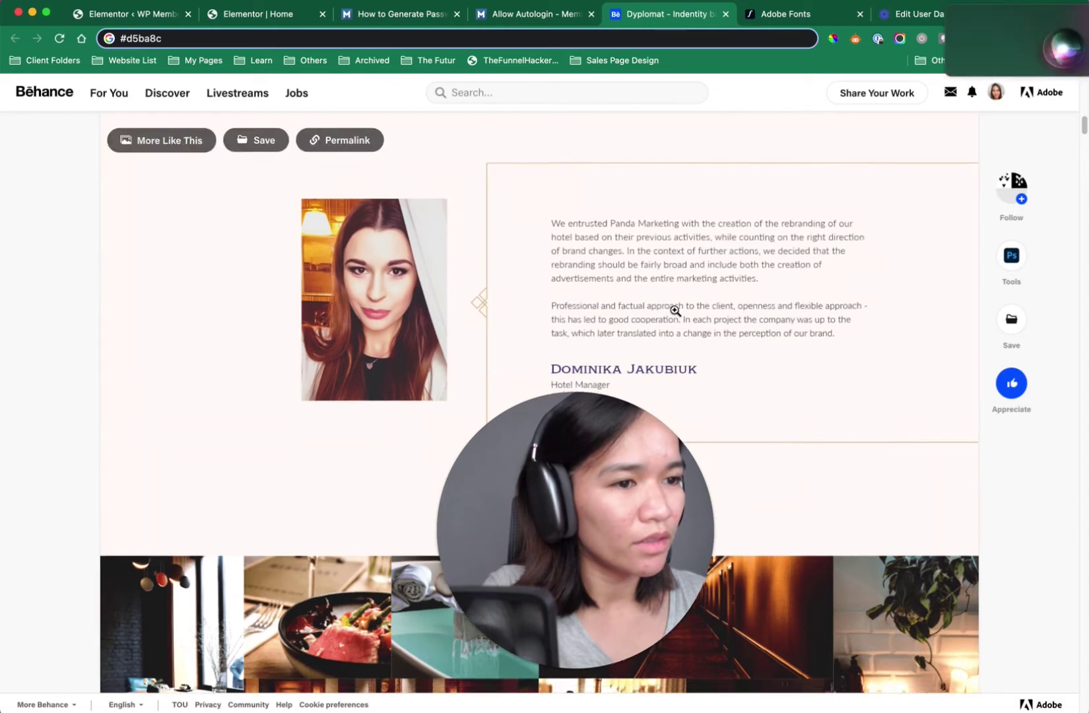
{"action": "scroll", "coordinate": [674, 312], "scroll_direction": "down", "scroll_amount": 5}
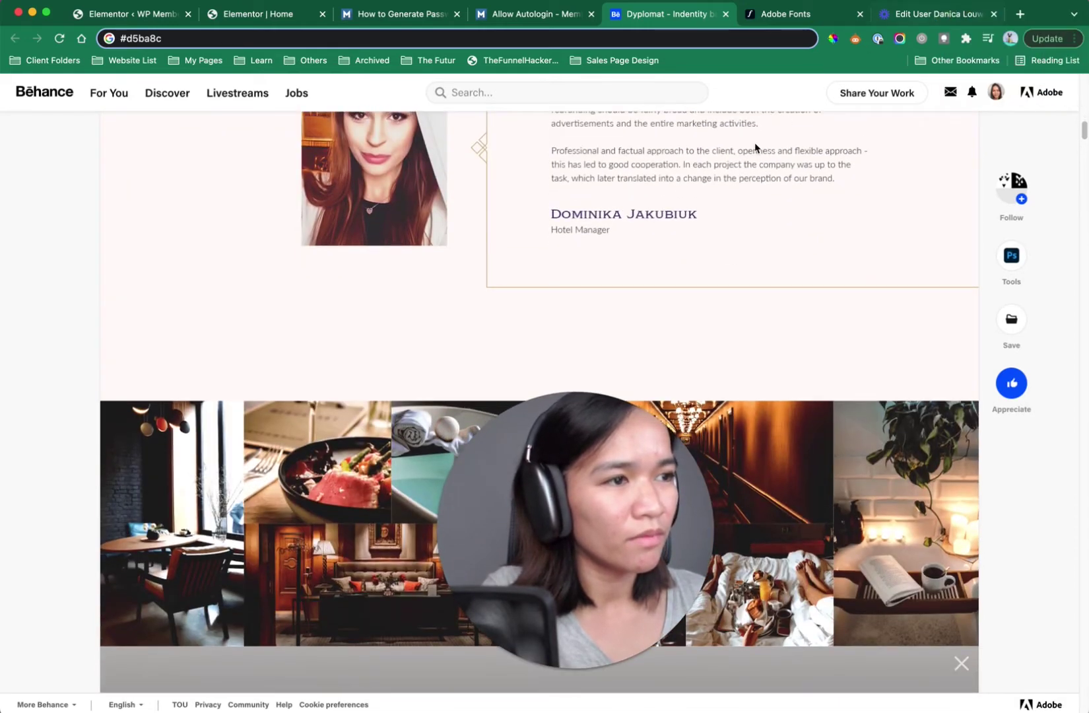
{"action": "scroll", "coordinate": [708, 244], "scroll_direction": "down", "scroll_amount": 7}
{"action": "scroll", "coordinate": [707, 243], "scroll_direction": "down", "scroll_amount": 13}
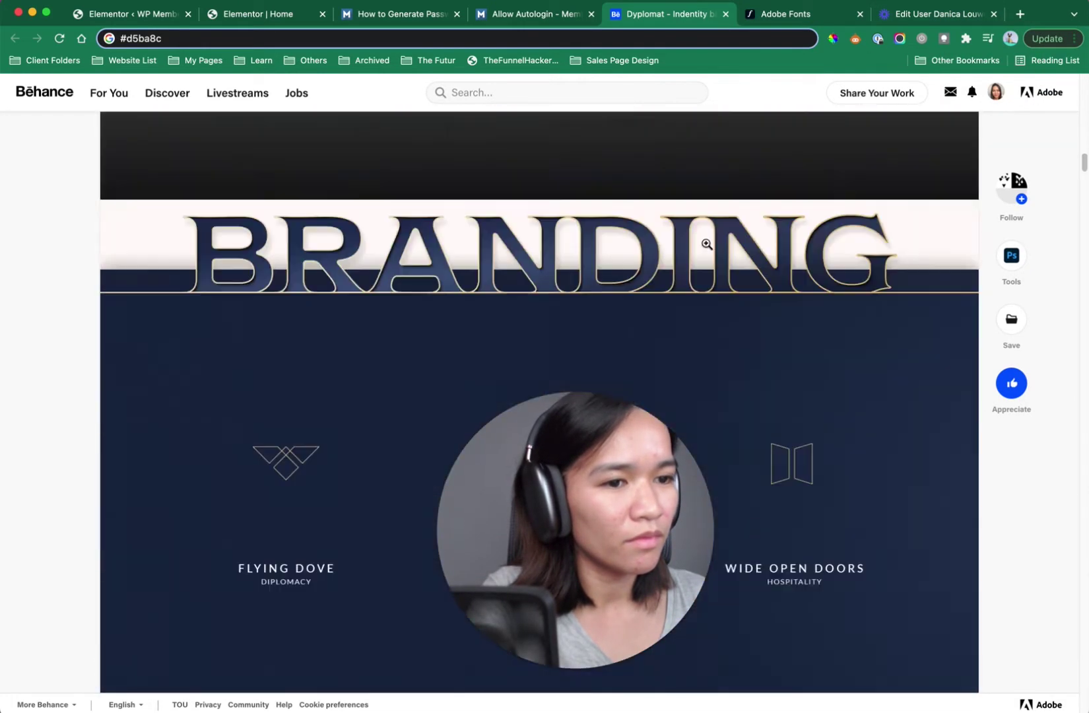
{"action": "scroll", "coordinate": [705, 243], "scroll_direction": "down", "scroll_amount": 3}
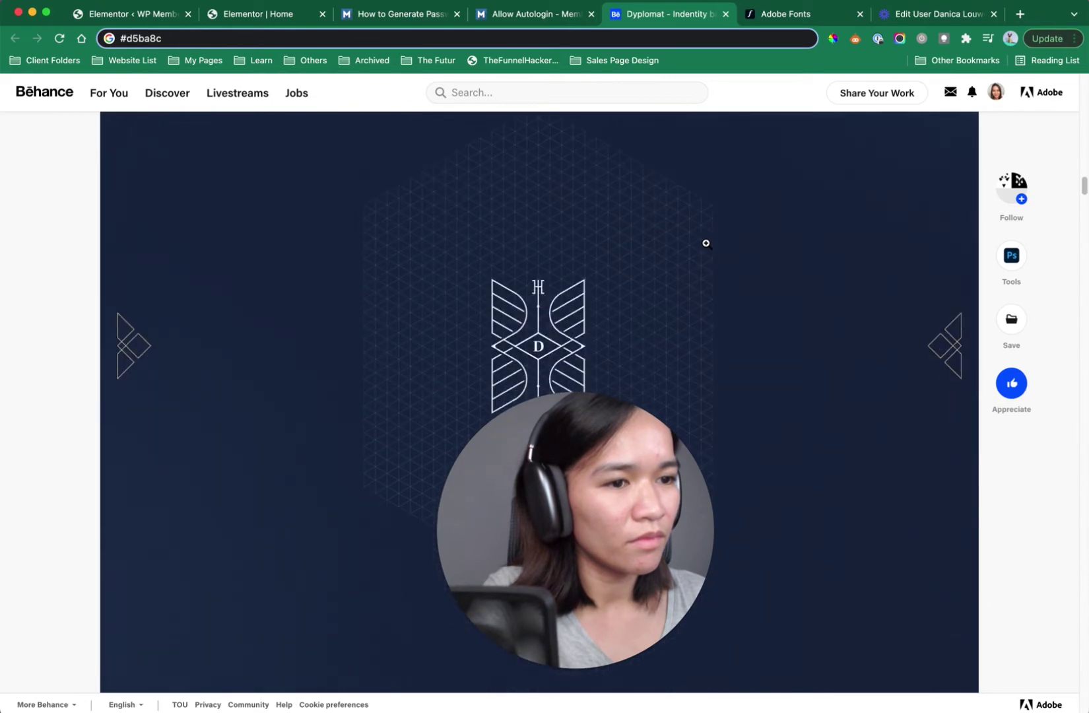
{"action": "scroll", "coordinate": [705, 243], "scroll_direction": "down", "scroll_amount": 3}
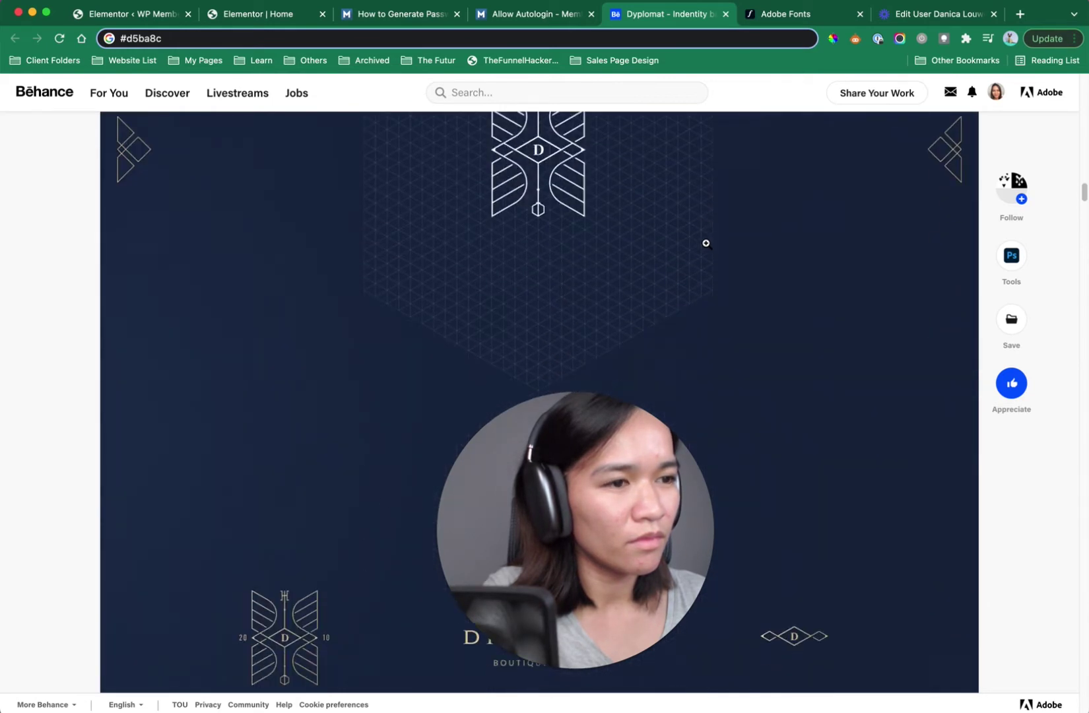
{"action": "left_click", "coordinate": [706, 243]}
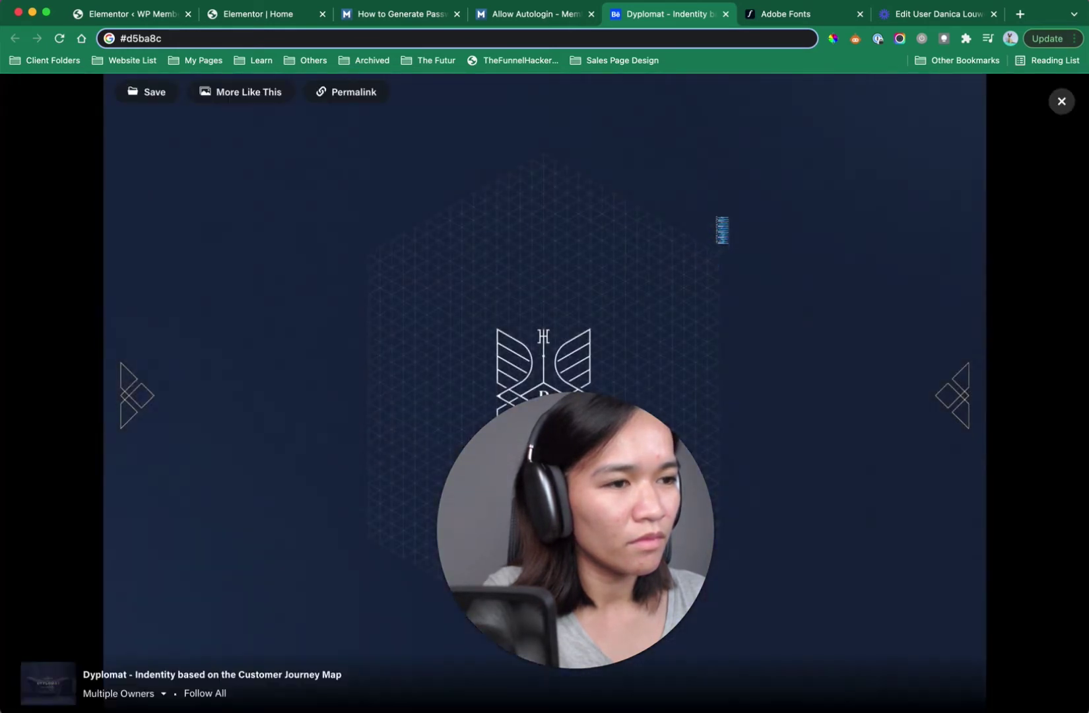
Sample the navy patterned background beside the Dyplomat emblem with ColorPick Eyedropper and copy its hex code.
{"action": "left_click", "coordinate": [879, 39]}
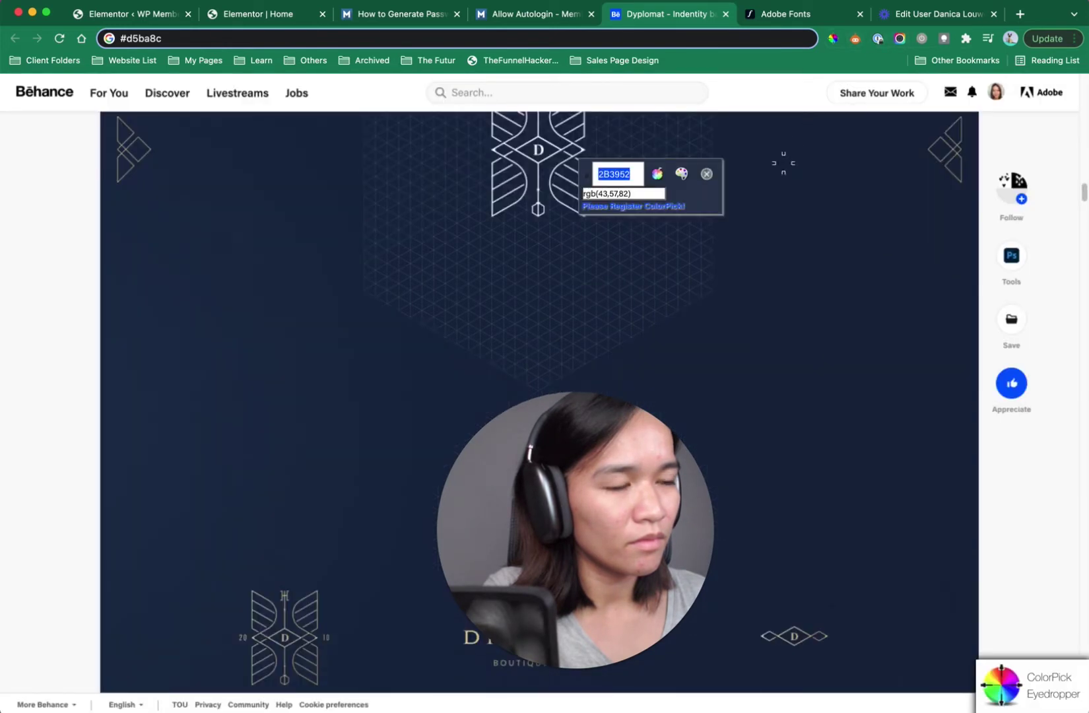
{"action": "left_click", "coordinate": [635, 221]}
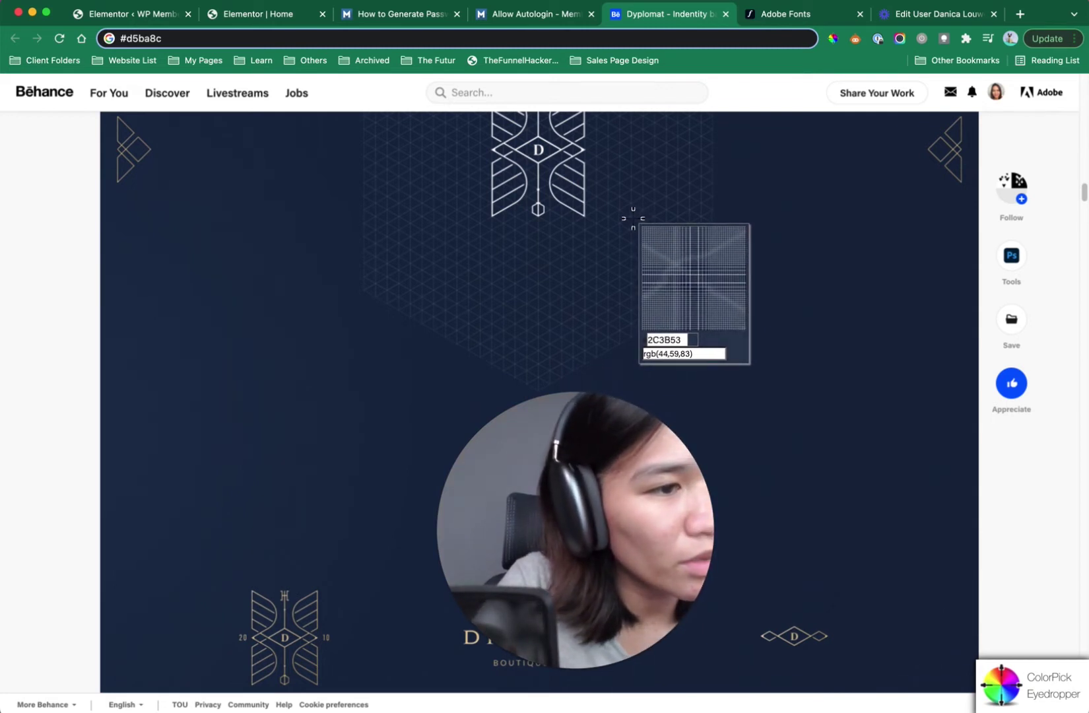
{"action": "left_click", "coordinate": [633, 218]}
{"action": "key", "text": "super+c"}
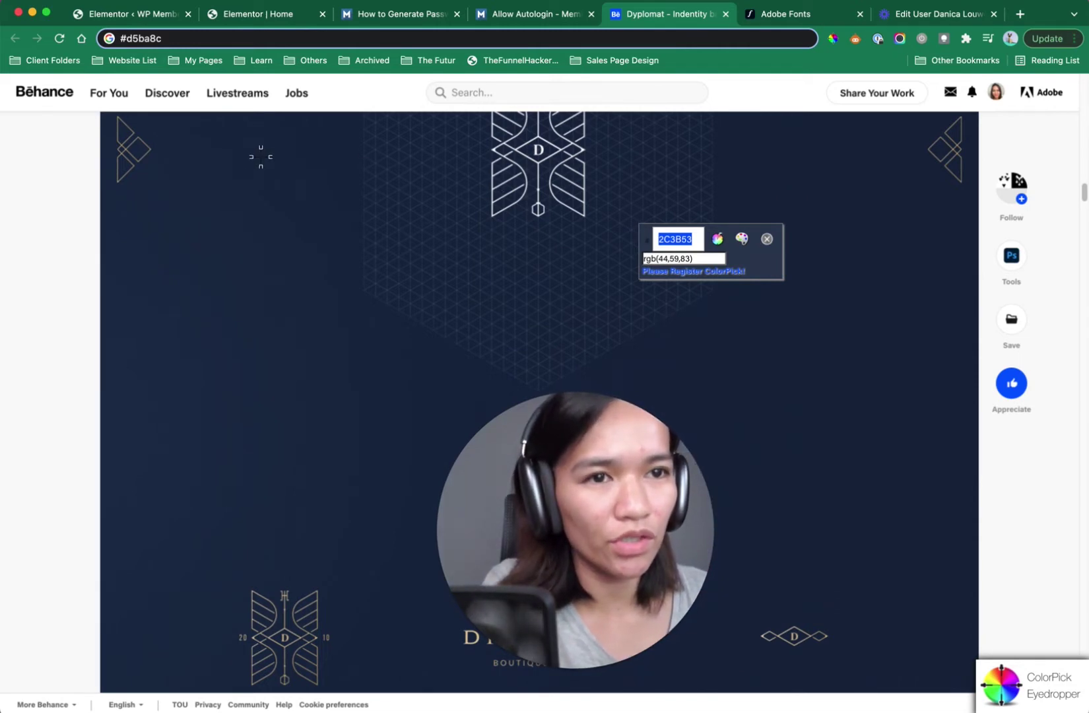
Add a fourth custom color to the Global Colors in Elementor's Site Settings and set it to #2C3B53.
{"action": "left_click", "coordinate": [153, 8]}
{"action": "left_click", "coordinate": [215, 12]}
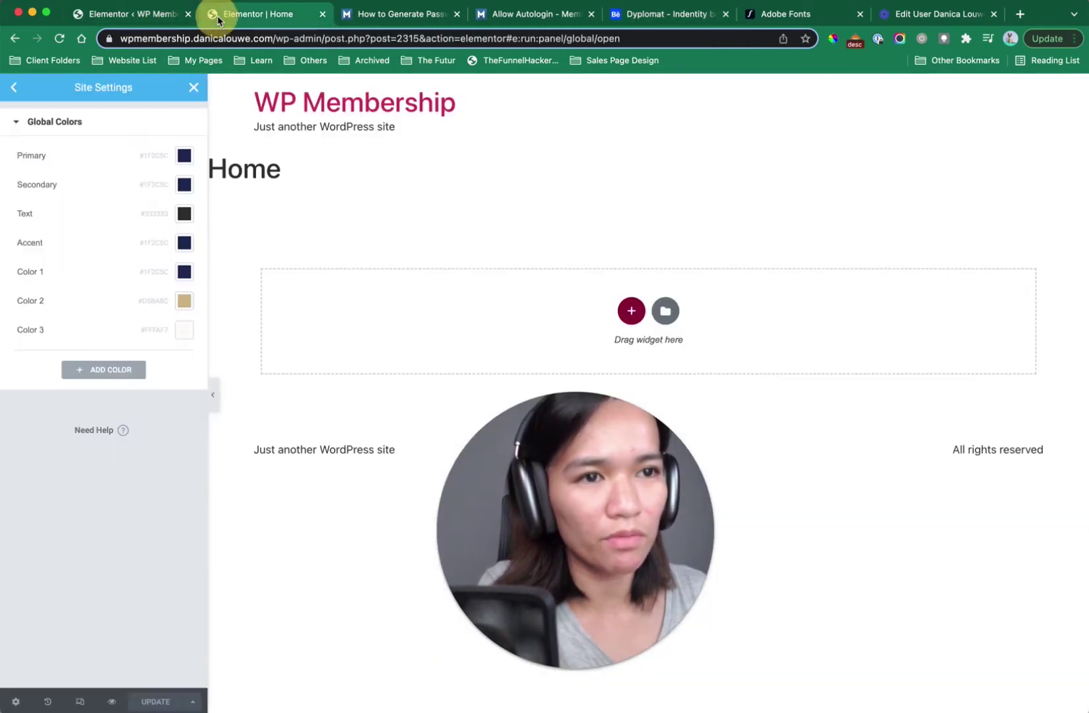
{"action": "left_click", "coordinate": [120, 370]}
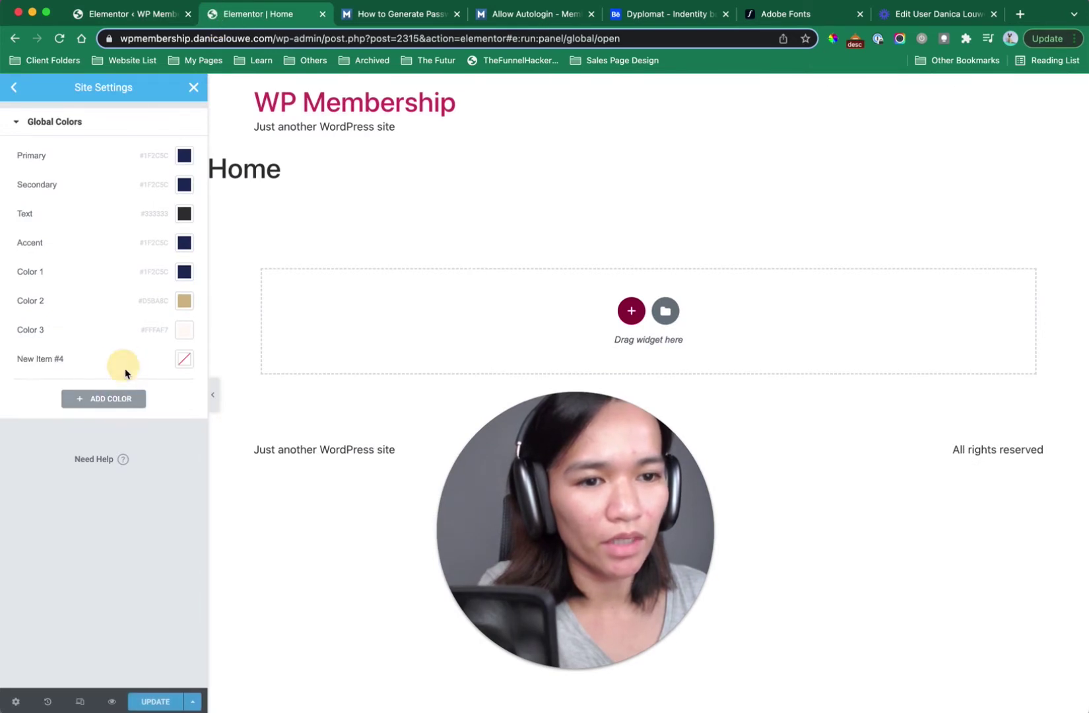
{"action": "left_click", "coordinate": [185, 360]}
{"action": "key", "text": "super+v"}
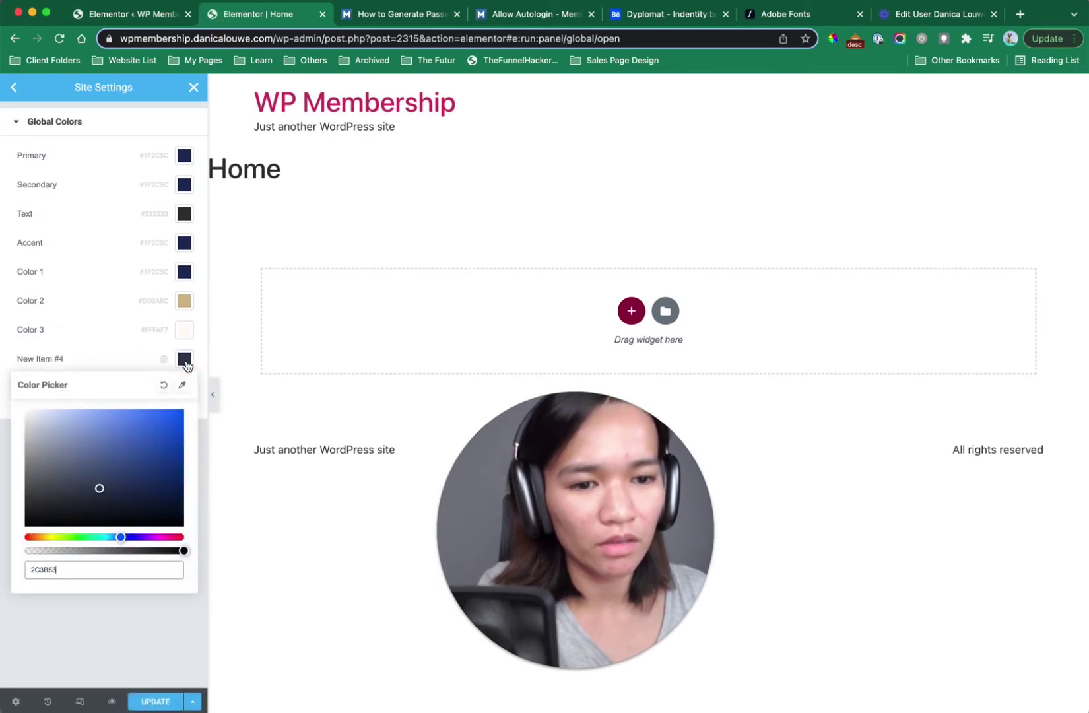
Resample the navy background on the Behance project and set the new fourth global color to #33435B.
{"action": "left_click", "coordinate": [675, 16]}
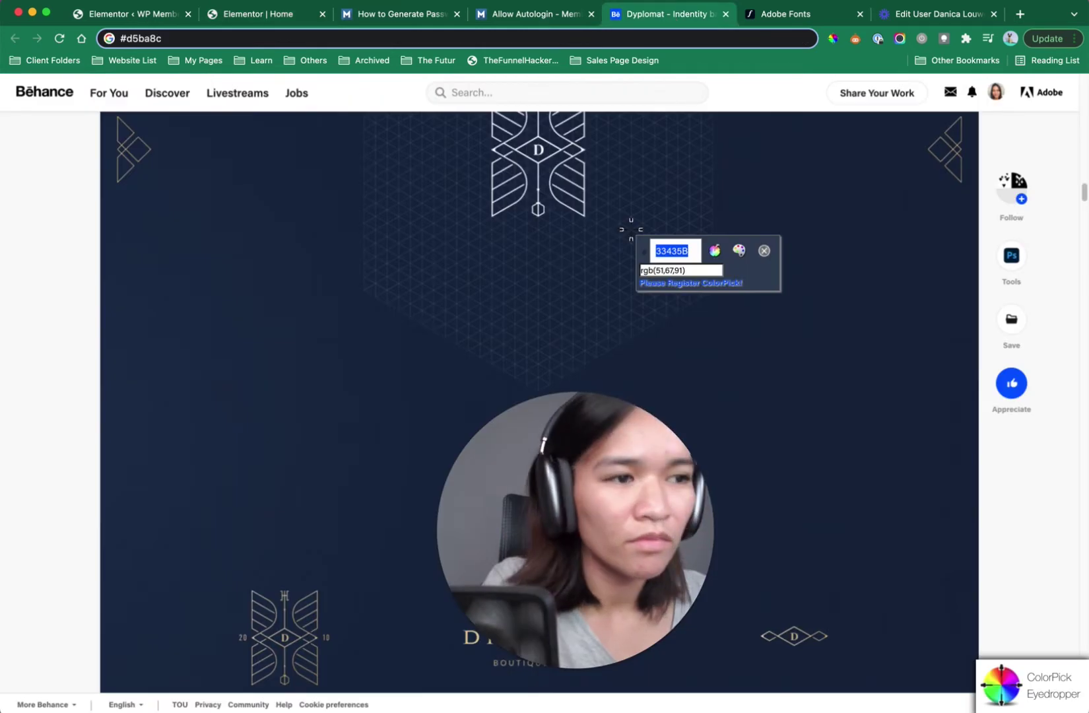
{"action": "left_click", "coordinate": [135, 19]}
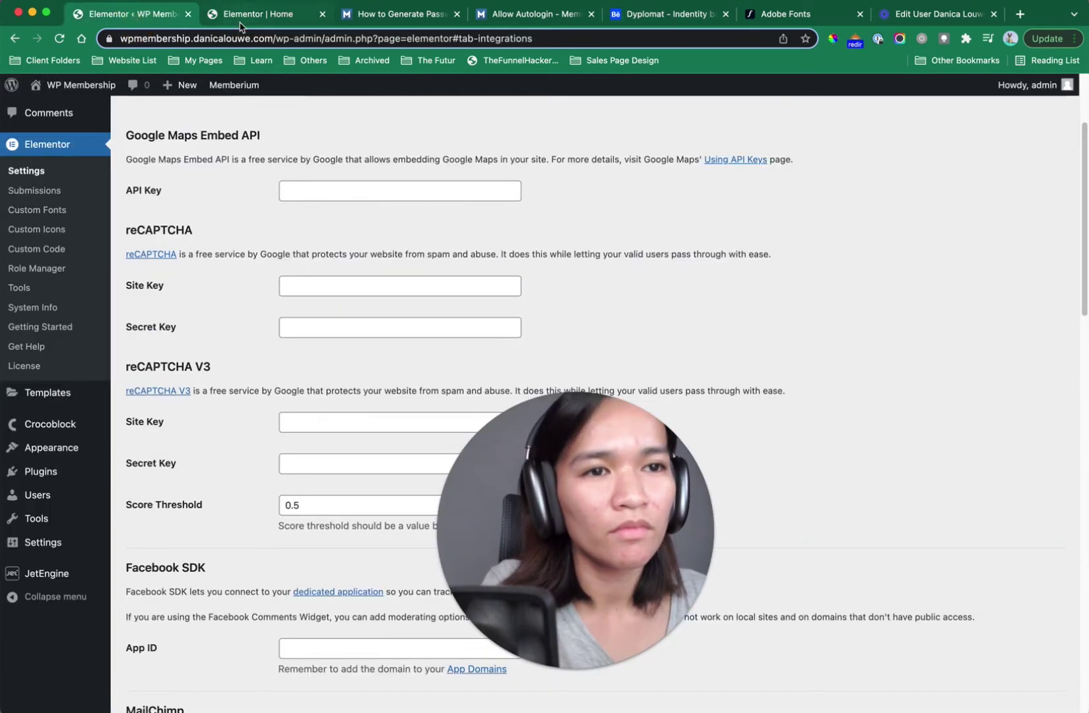
{"action": "left_click", "coordinate": [243, 16]}
{"action": "key", "text": "super+a"}
{"action": "type", "text": "33435B"}
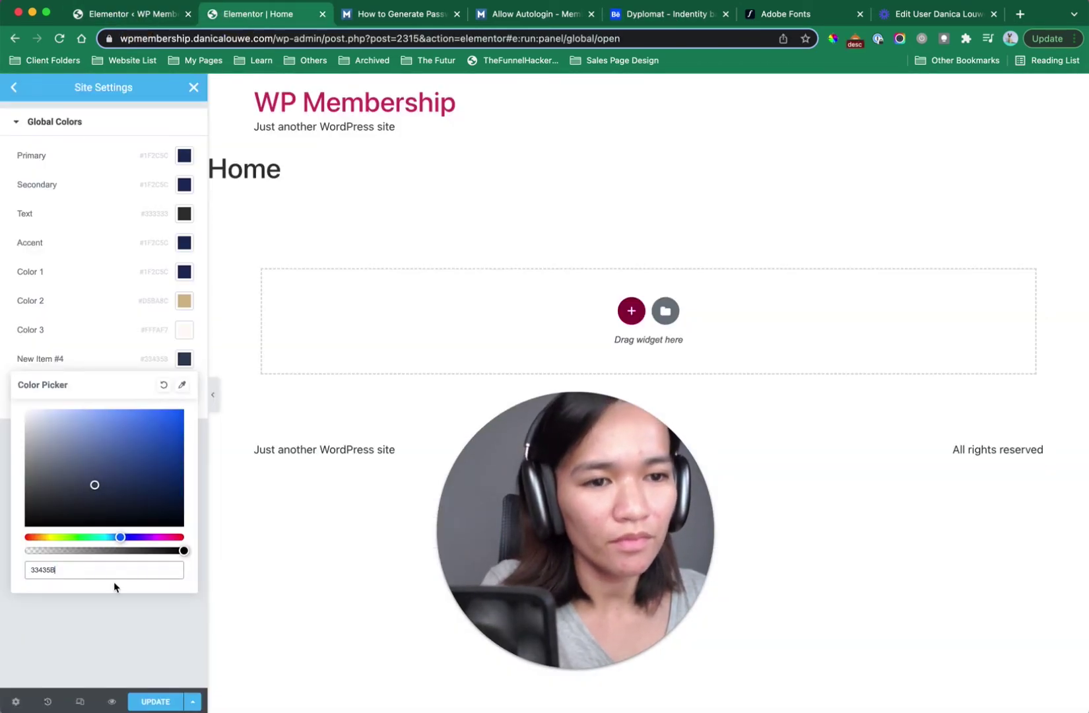
{"action": "left_click", "coordinate": [135, 614]}
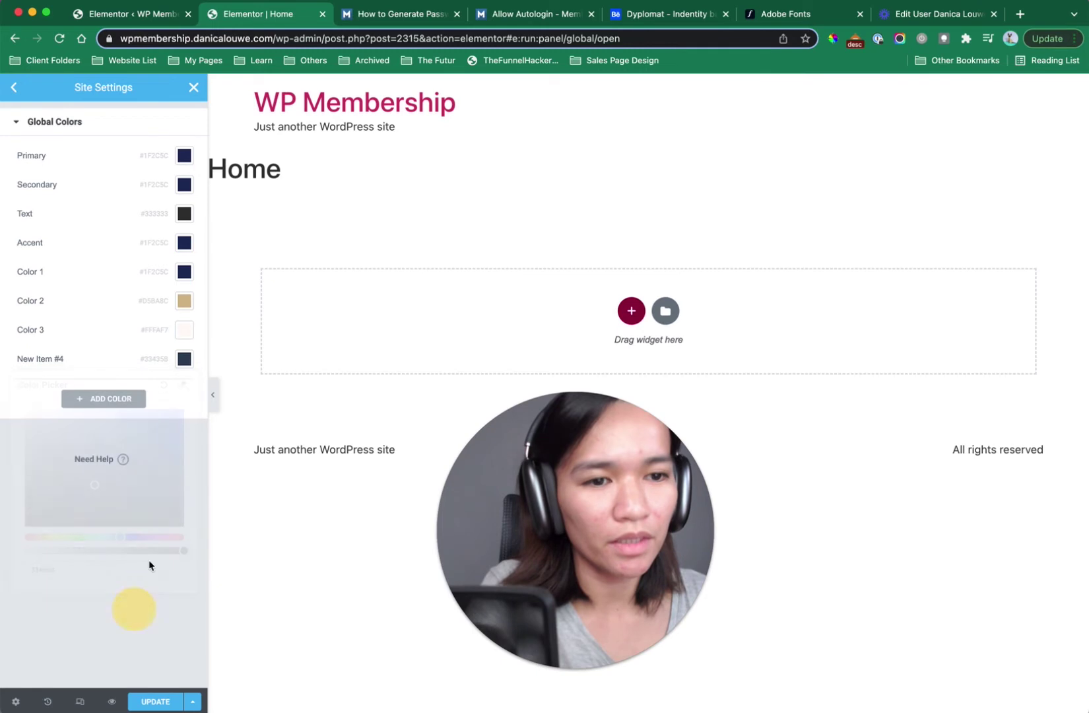
{"action": "left_click", "coordinate": [184, 358]}
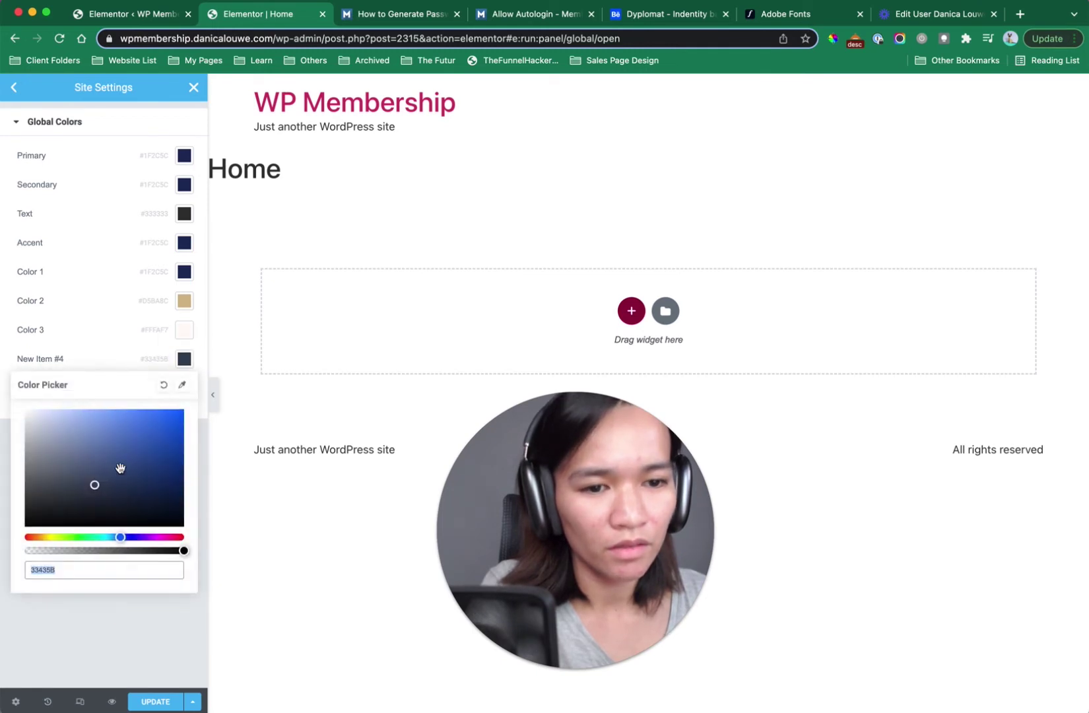
{"action": "left_click", "coordinate": [109, 619]}
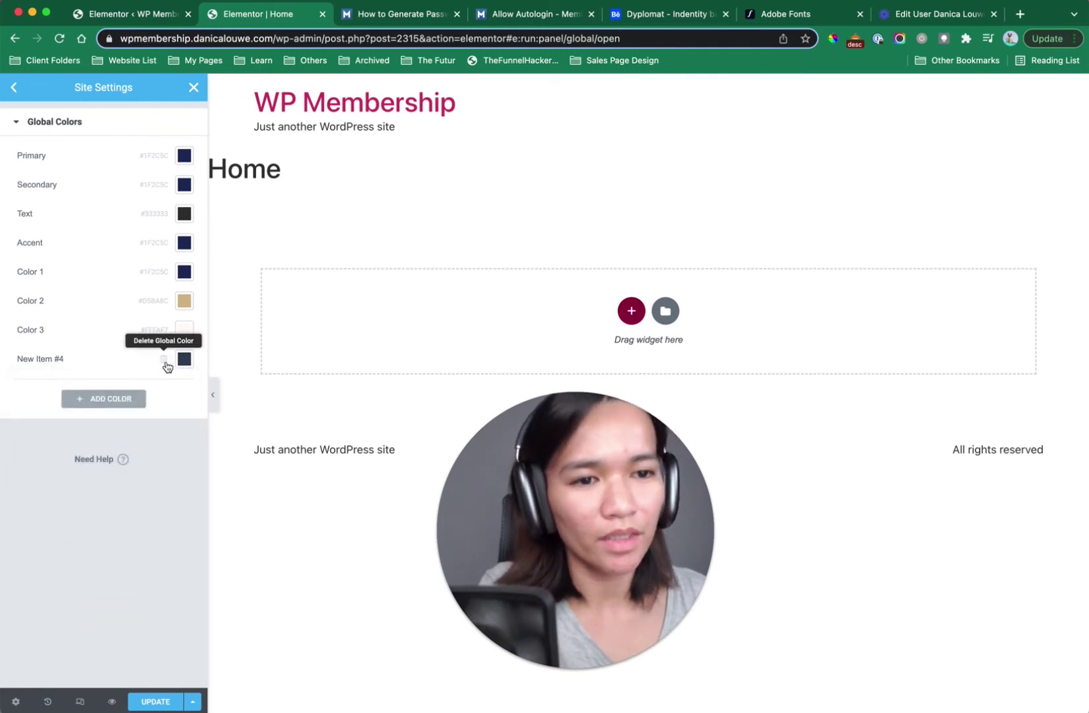
Delete the unnamed fourth custom global color and save the site settings.
{"action": "left_click", "coordinate": [166, 362]}
{"action": "left_click_drag", "start_coordinate": [555, 457], "coordinate": [717, 150]}
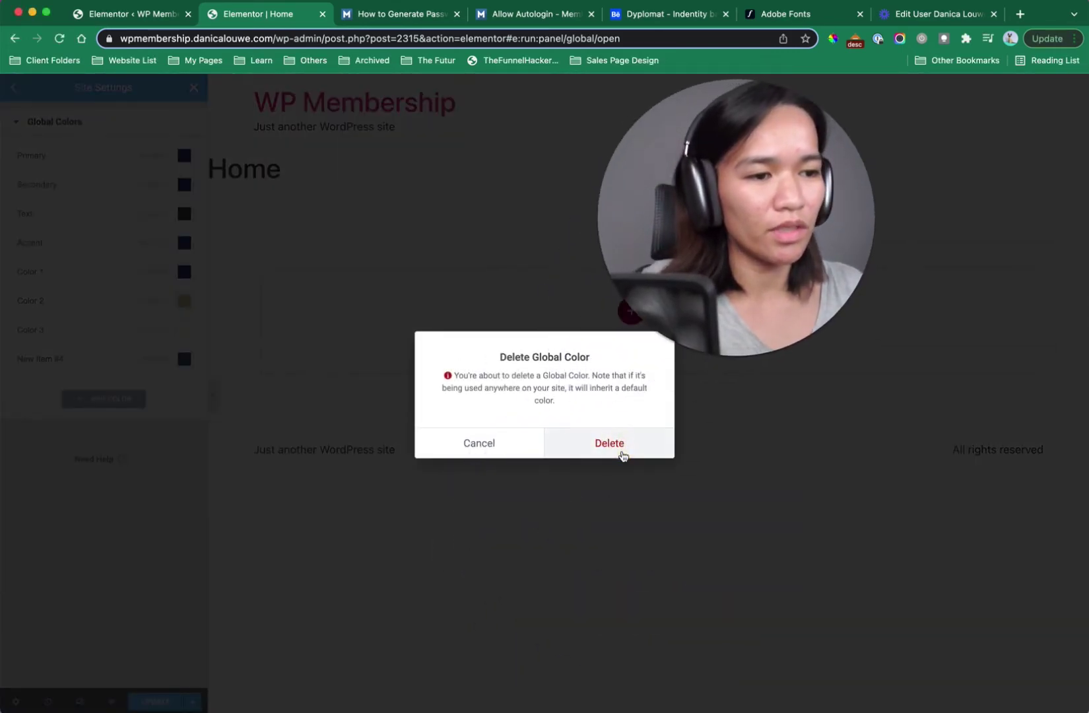
{"action": "left_click", "coordinate": [623, 442]}
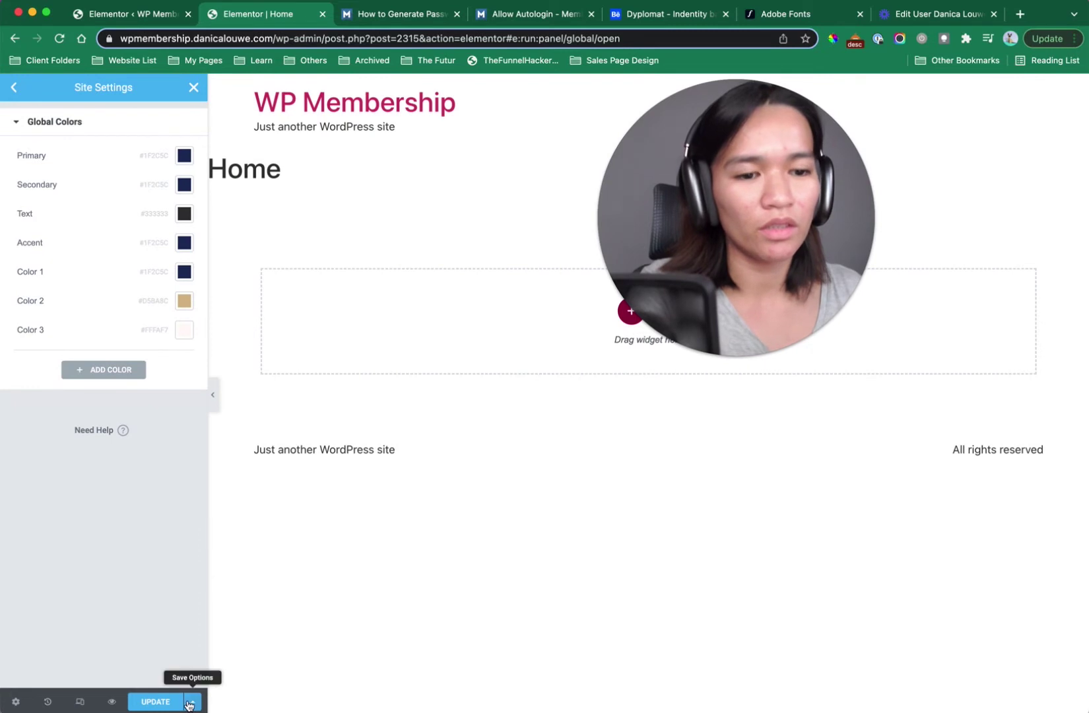
{"action": "left_click", "coordinate": [166, 702]}
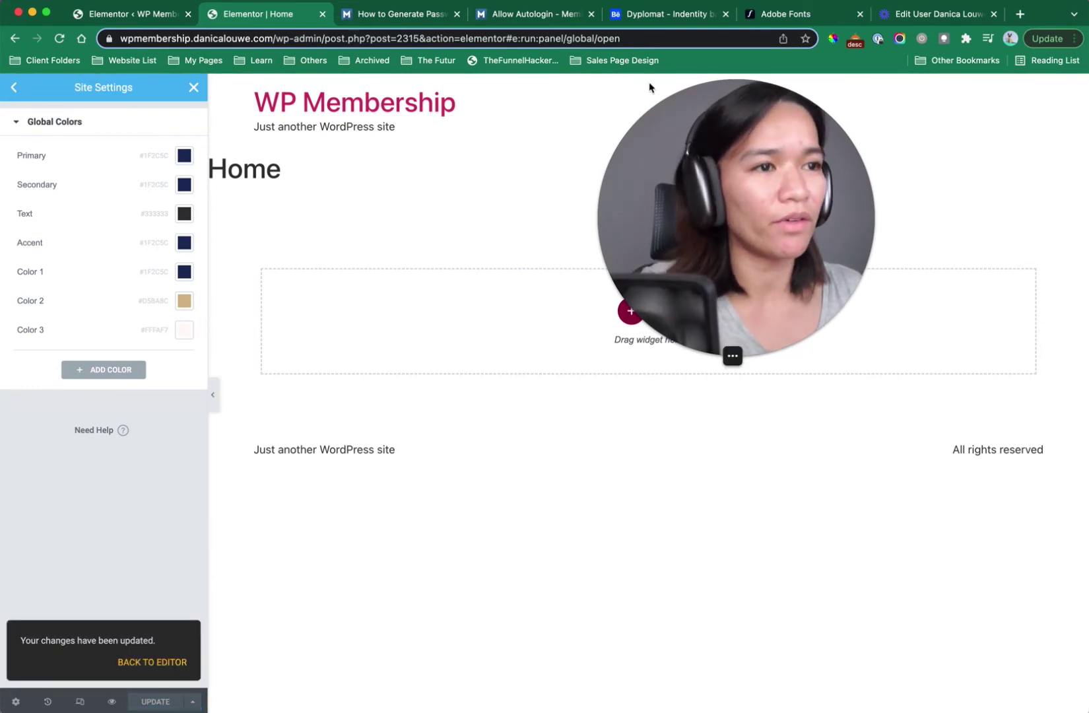
Examine the Behance project's color swatches, Griffon and Lato typography samples, and letterhead mockup.
{"action": "left_click", "coordinate": [695, 20]}
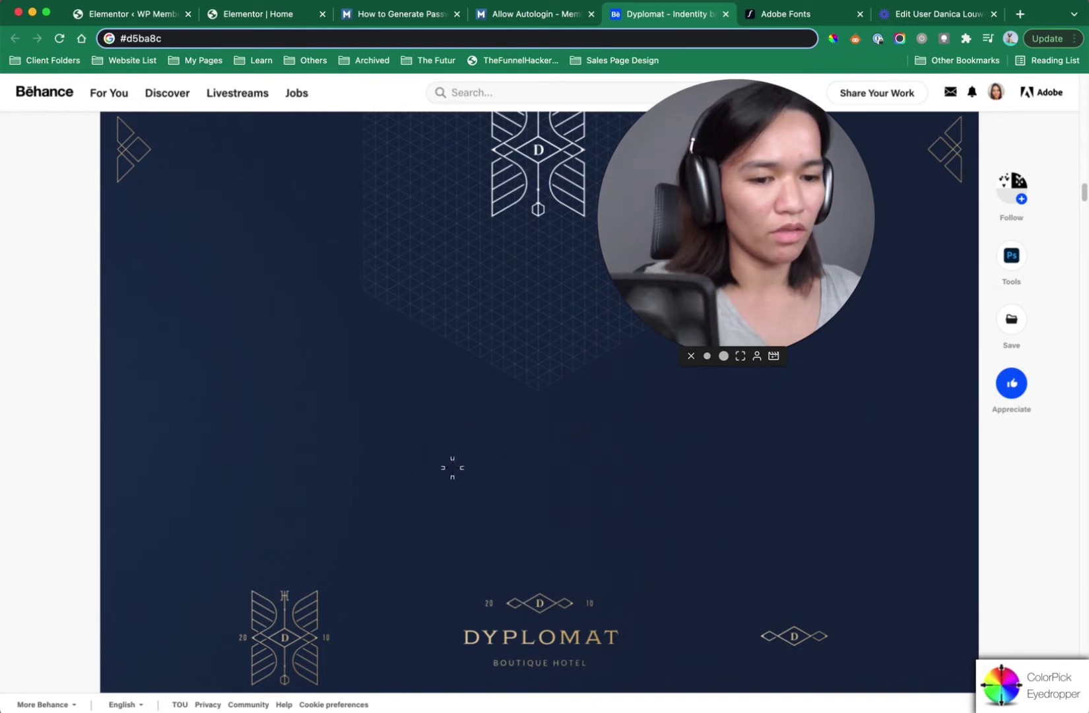
{"action": "scroll", "coordinate": [454, 466], "scroll_direction": "down", "scroll_amount": 15}
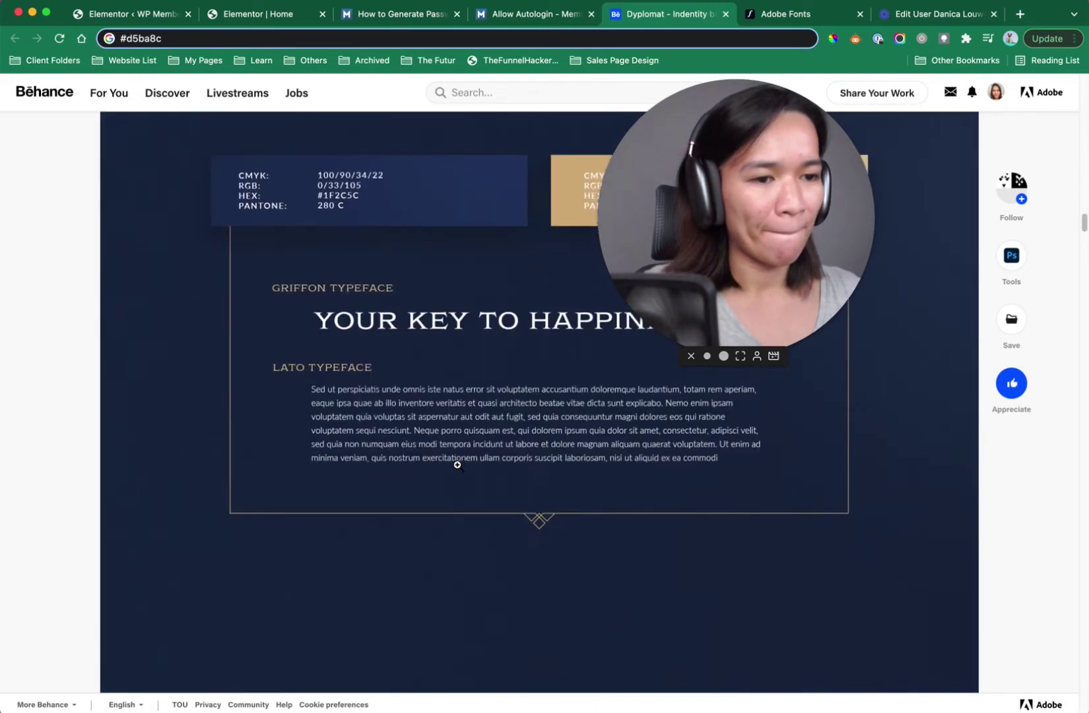
{"action": "scroll", "coordinate": [457, 464], "scroll_direction": "down", "scroll_amount": 5}
{"action": "scroll", "coordinate": [456, 464], "scroll_direction": "up", "scroll_amount": 5}
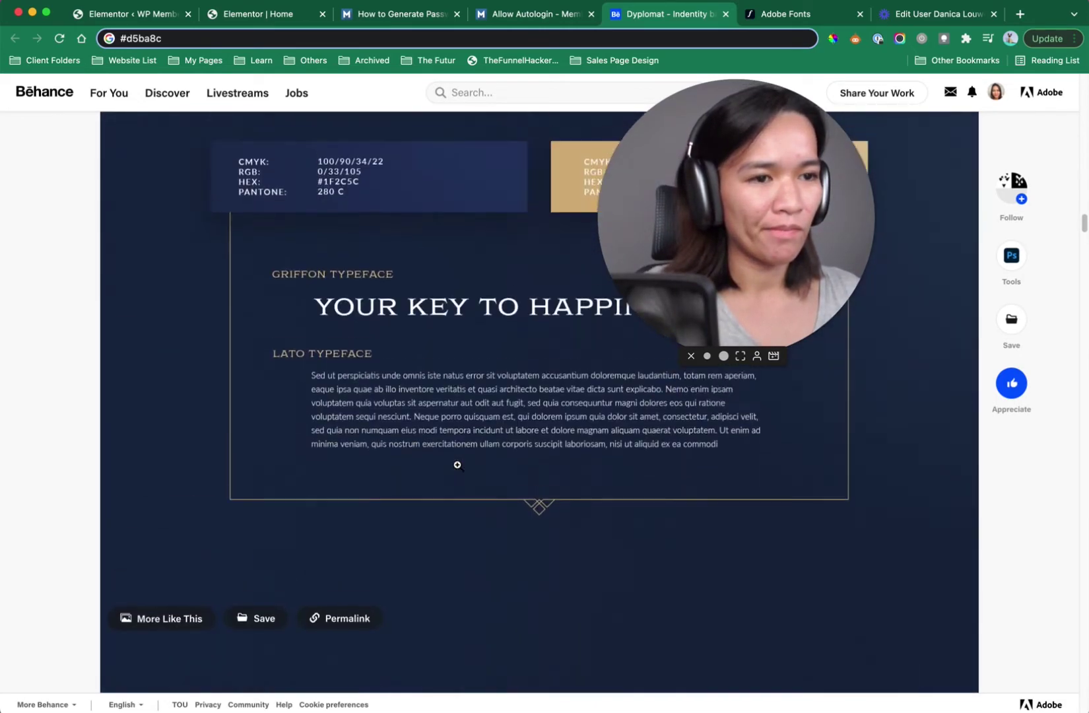
{"action": "scroll", "coordinate": [456, 465], "scroll_direction": "down", "scroll_amount": 15}
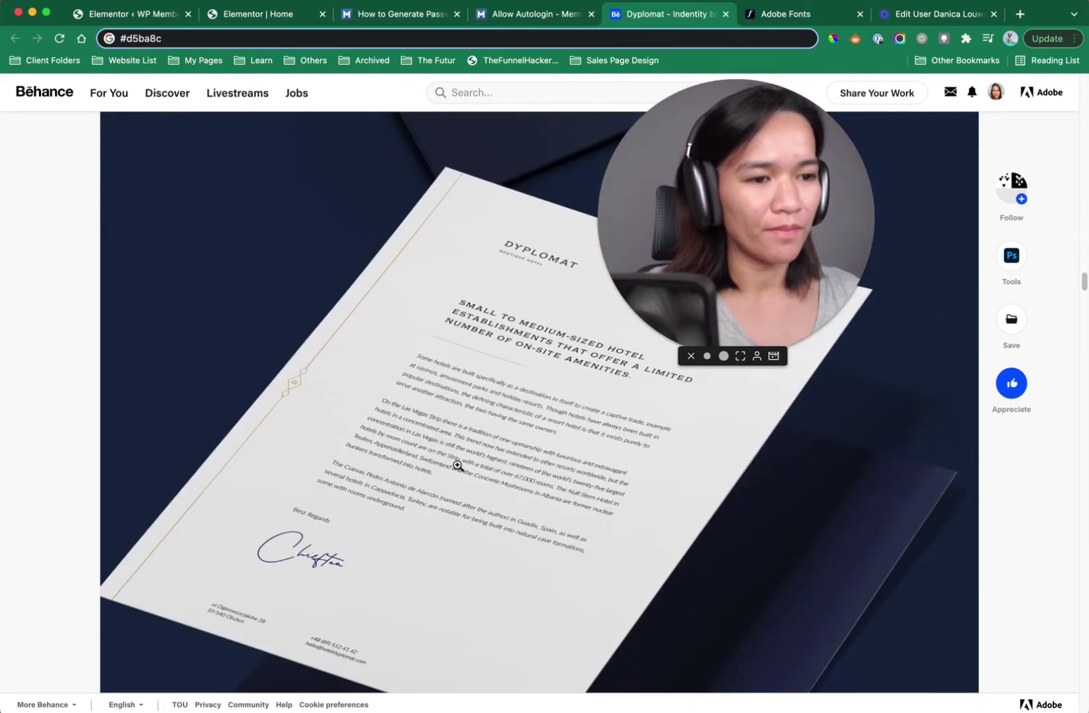
{"action": "scroll", "coordinate": [457, 465], "scroll_direction": "up", "scroll_amount": 5}
{"action": "scroll", "coordinate": [457, 465], "scroll_direction": "down", "scroll_amount": 5}
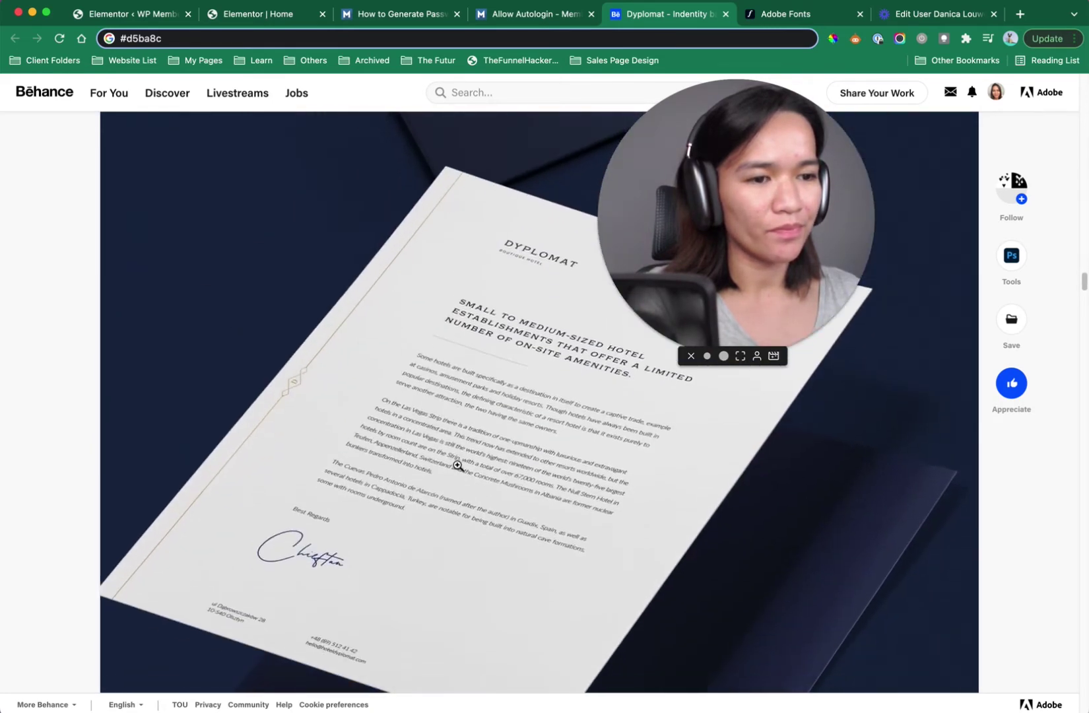
{"action": "scroll", "coordinate": [457, 464], "scroll_direction": "down", "scroll_amount": 5}
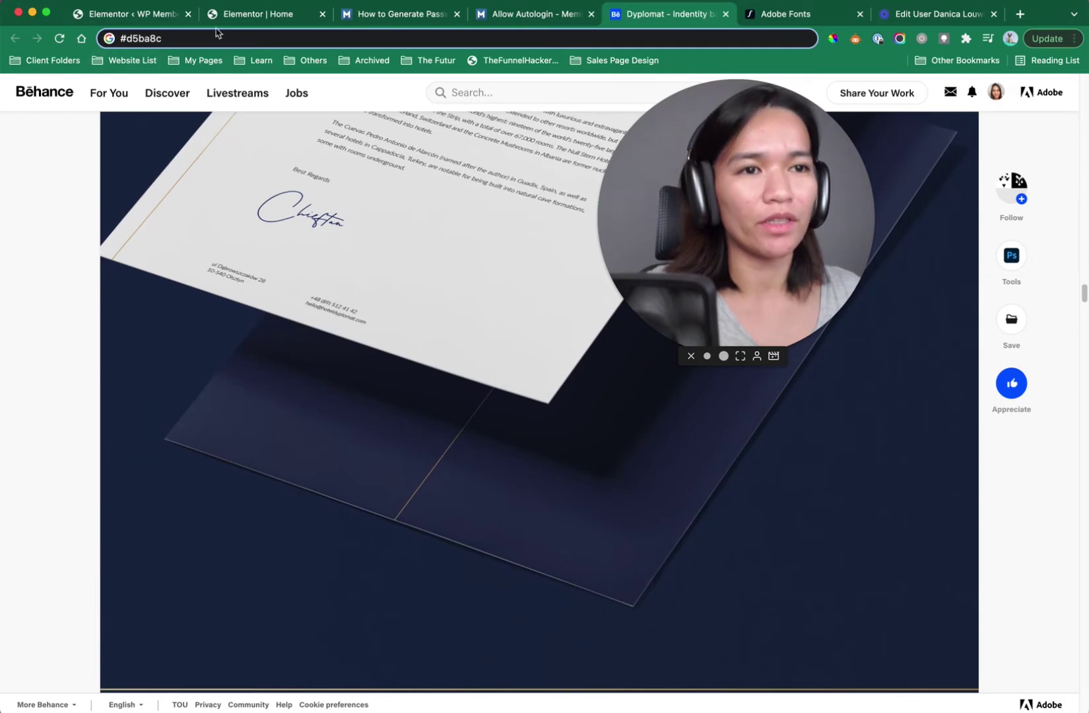
Open the Login page for editing from the WordPress page list and go to its Memberium Content Protection settings.
{"action": "left_click", "coordinate": [243, 14]}
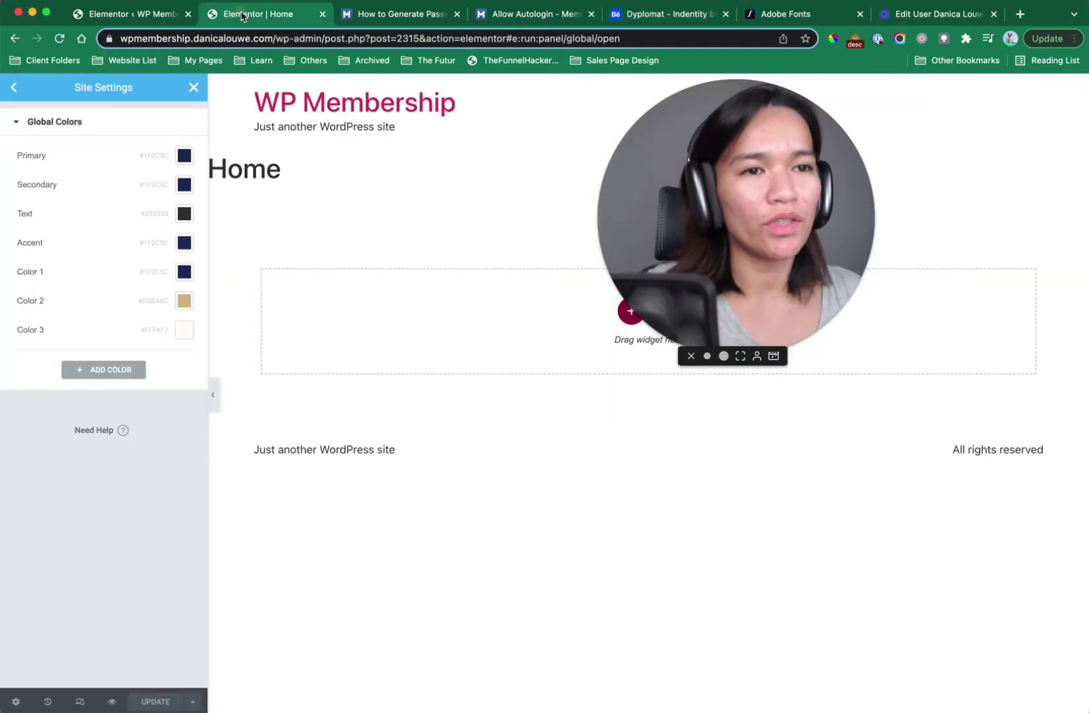
{"action": "left_click", "coordinate": [107, 17]}
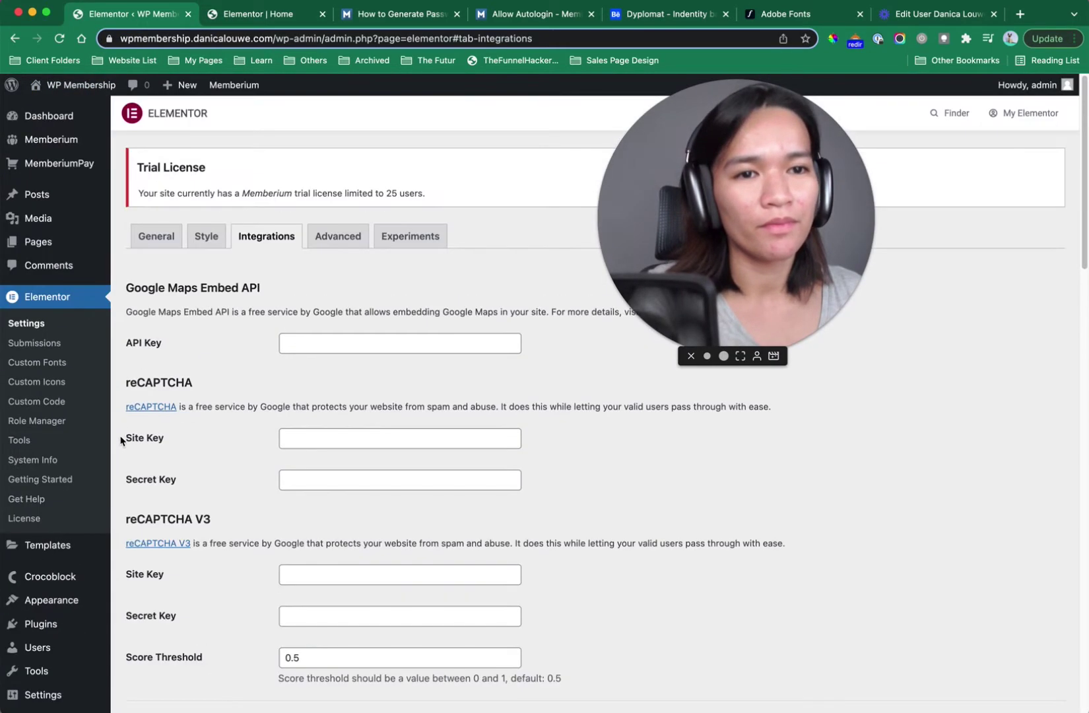
{"action": "left_click", "coordinate": [157, 249]}
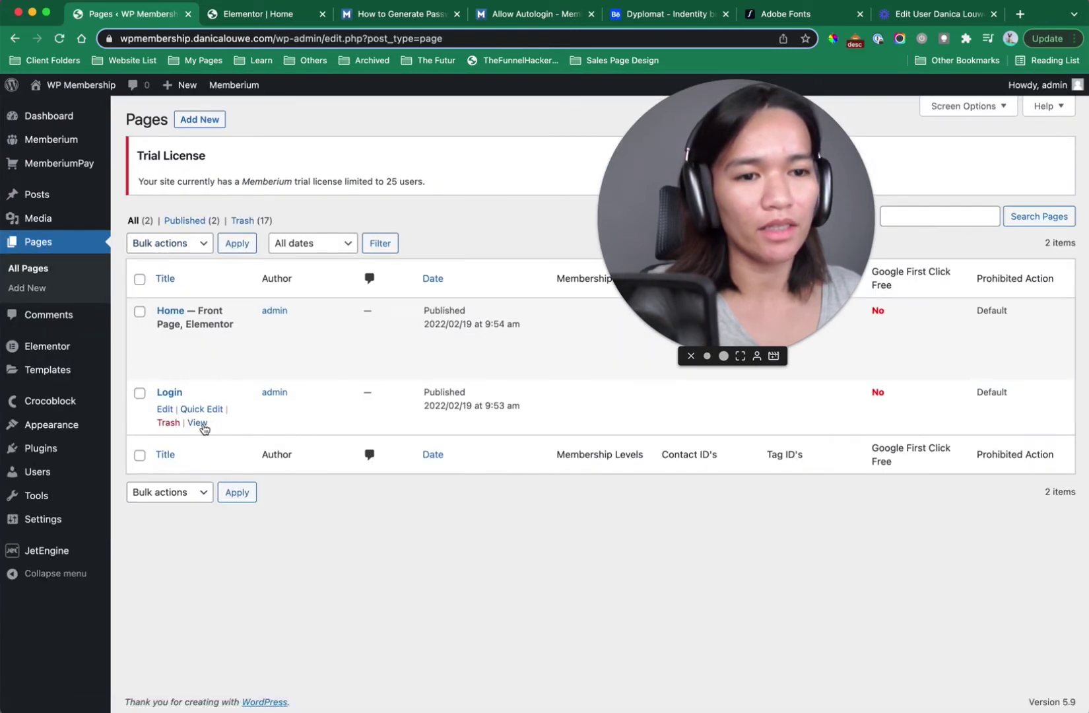
{"action": "left_click", "coordinate": [169, 393]}
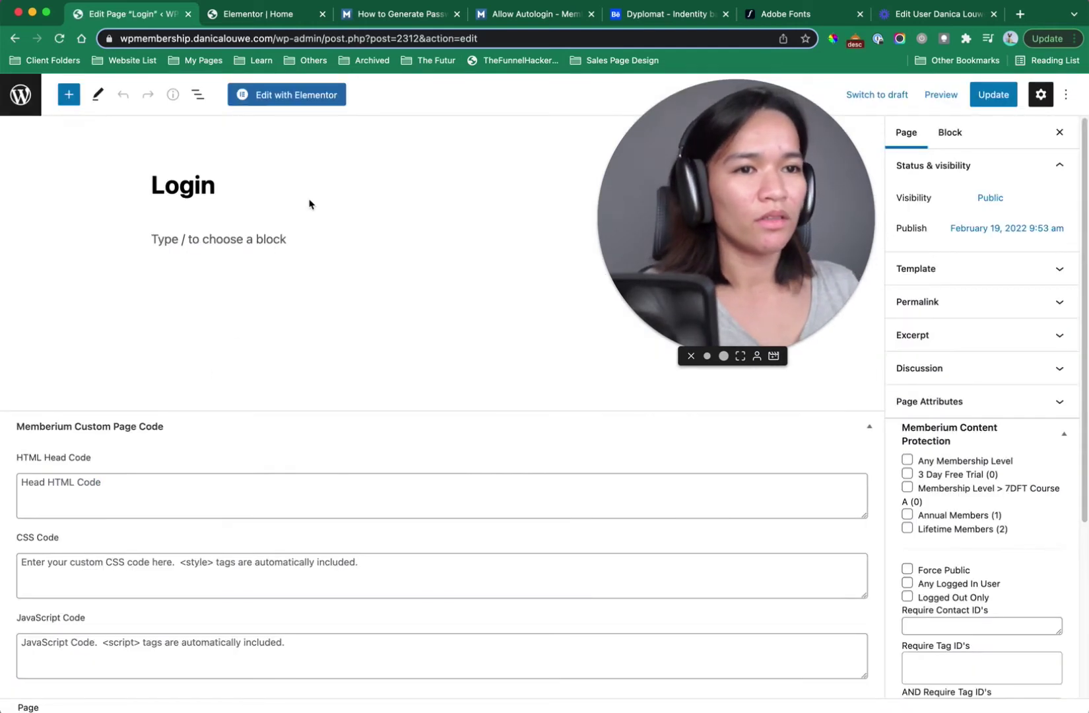
{"action": "left_click_drag", "start_coordinate": [723, 214], "coordinate": [152, 532]}
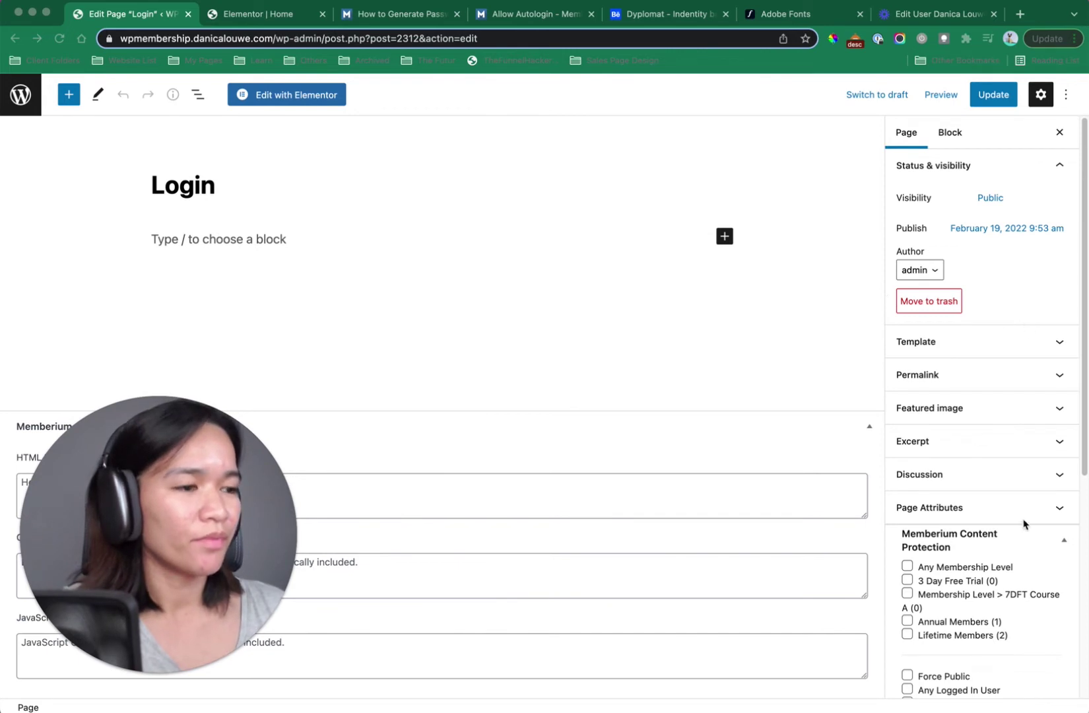
{"action": "scroll", "coordinate": [1024, 375], "scroll_direction": "down", "scroll_amount": 1}
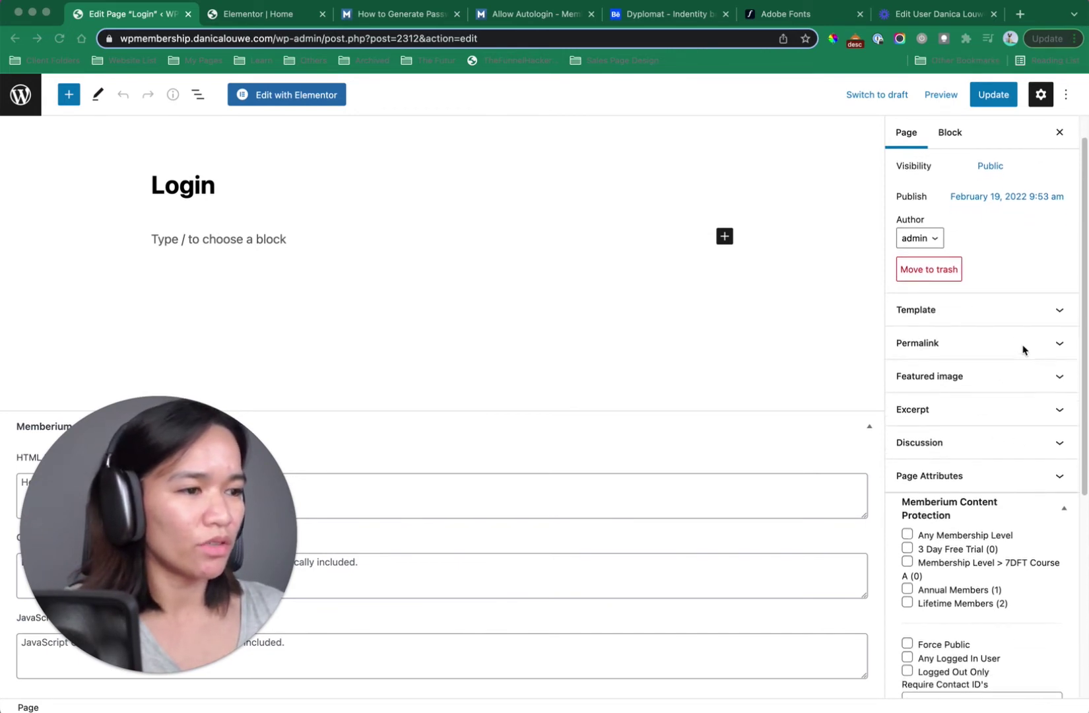
{"action": "scroll", "coordinate": [1026, 356], "scroll_direction": "down", "scroll_amount": 9}
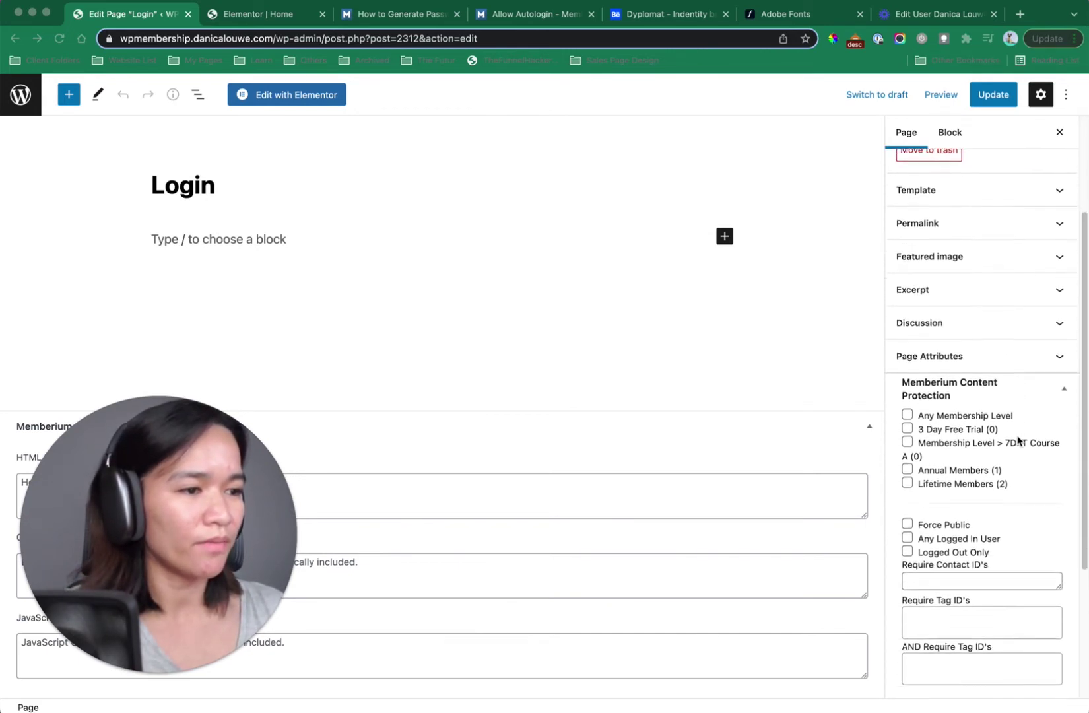
Restrict the Login page to Logged Out Only in the Memberium Content Protection settings.
{"action": "scroll", "coordinate": [1020, 440], "scroll_direction": "up", "scroll_amount": 4}
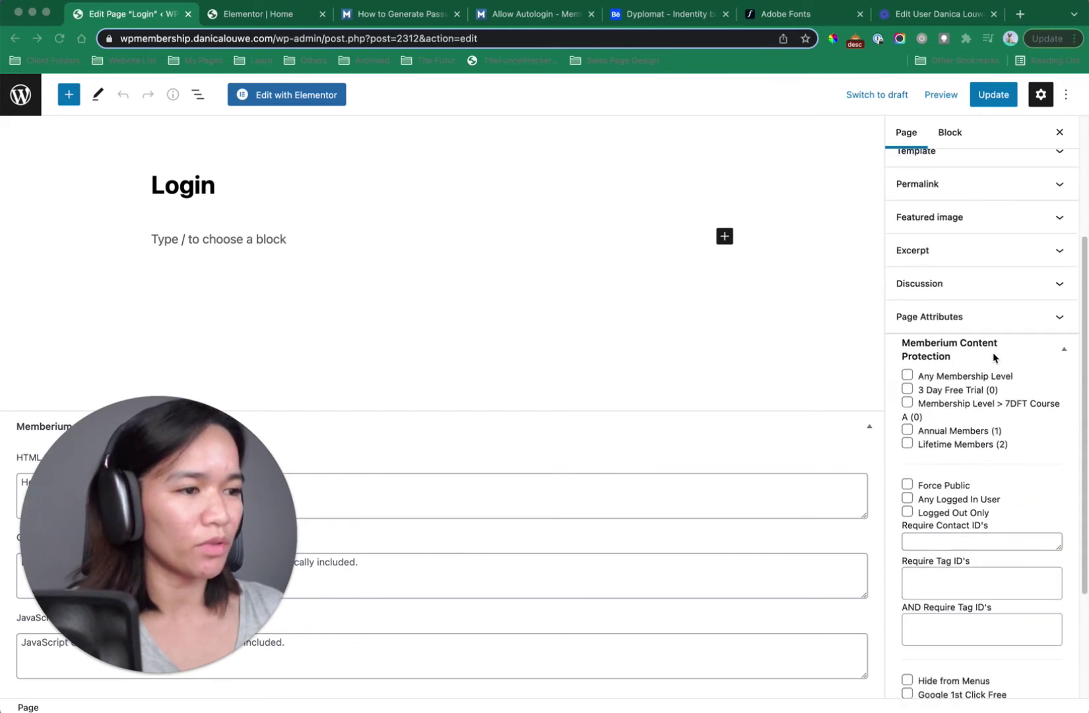
{"action": "left_click", "coordinate": [951, 518]}
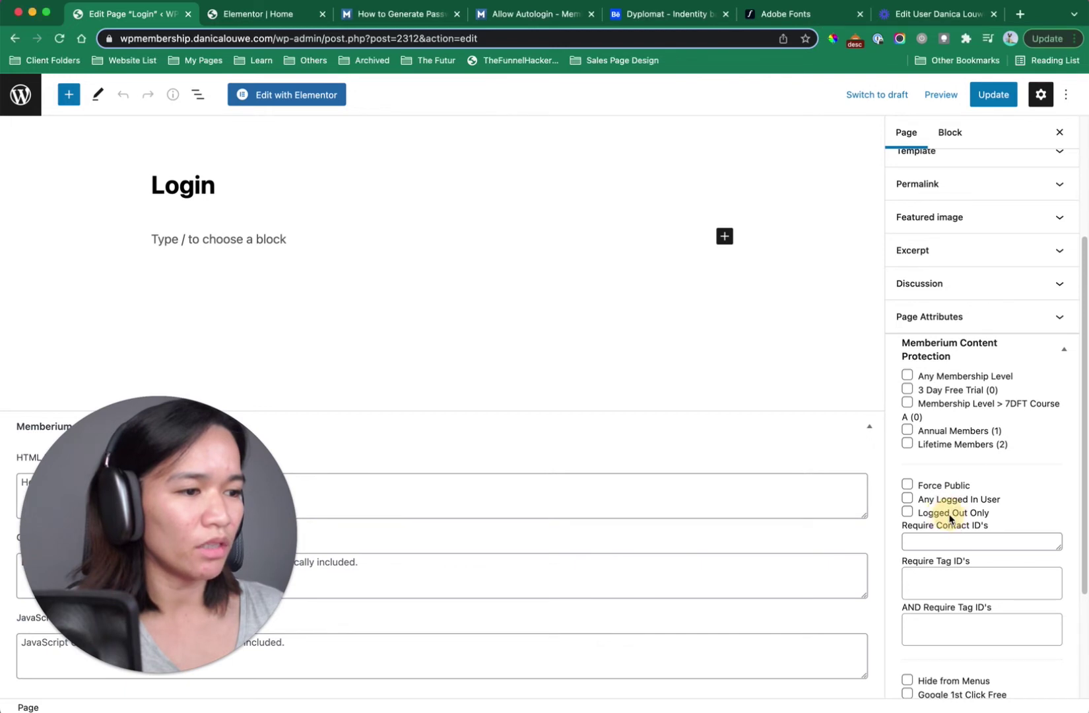
{"action": "left_click", "coordinate": [908, 513]}
Set the Login page's When Prohibited action to Redirect with the Logged Out Redirect URL /home, and update the page.
{"action": "scroll", "coordinate": [967, 463], "scroll_direction": "down", "scroll_amount": 5}
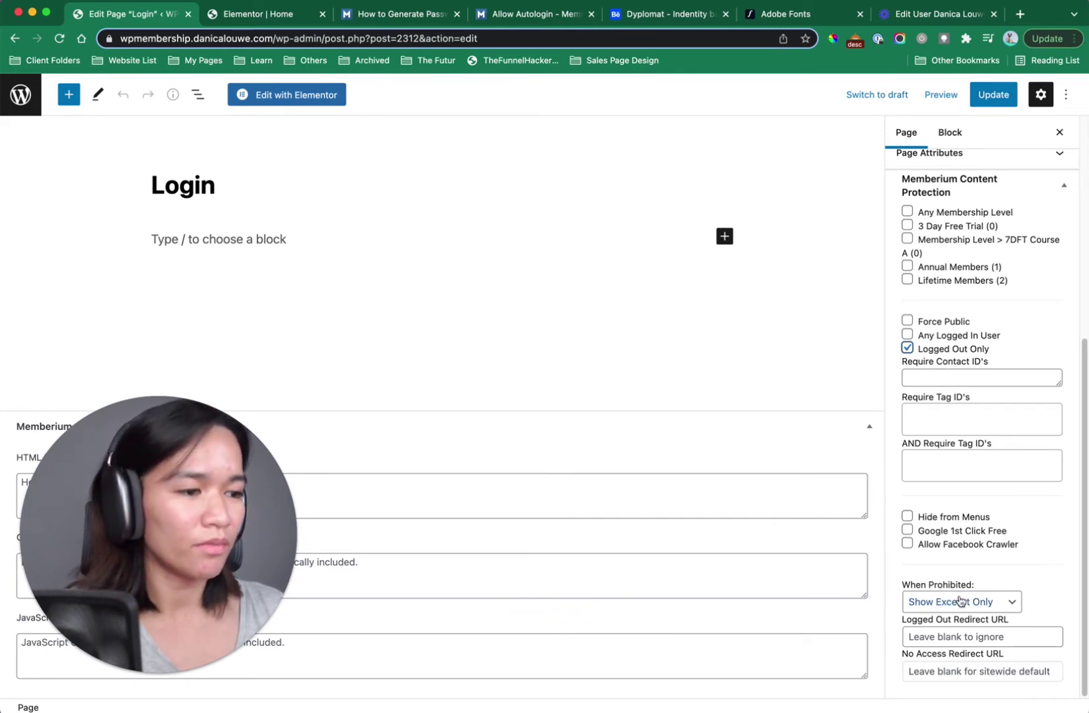
{"action": "left_click", "coordinate": [960, 601]}
{"action": "left_click", "coordinate": [961, 618]}
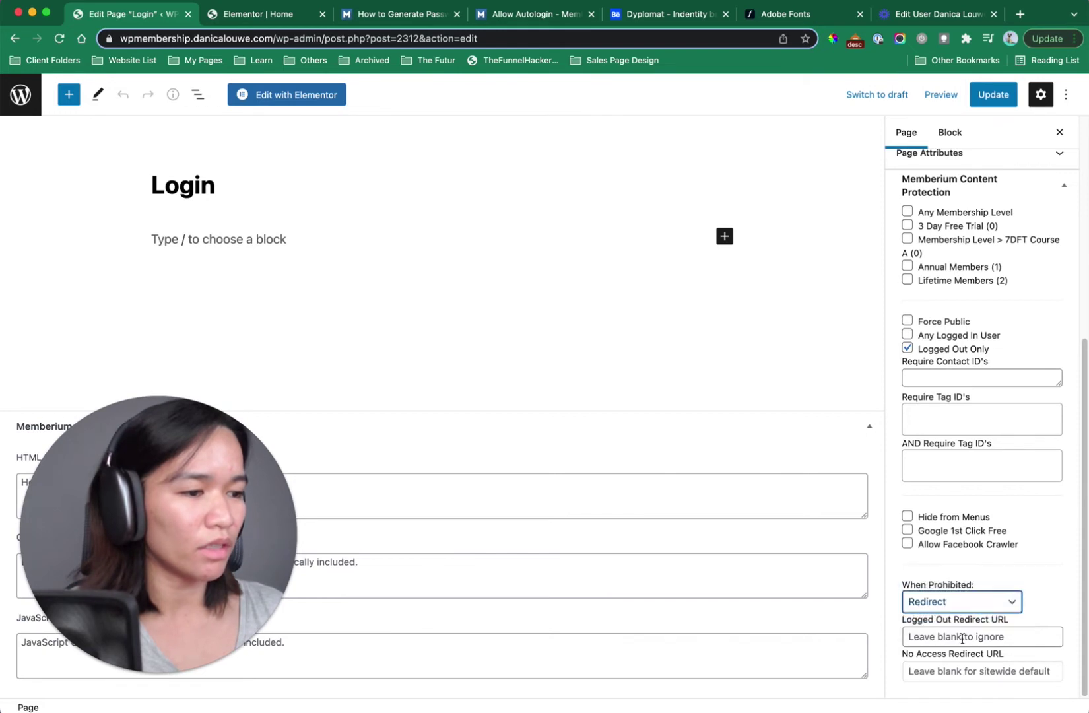
{"action": "left_click", "coordinate": [960, 636]}
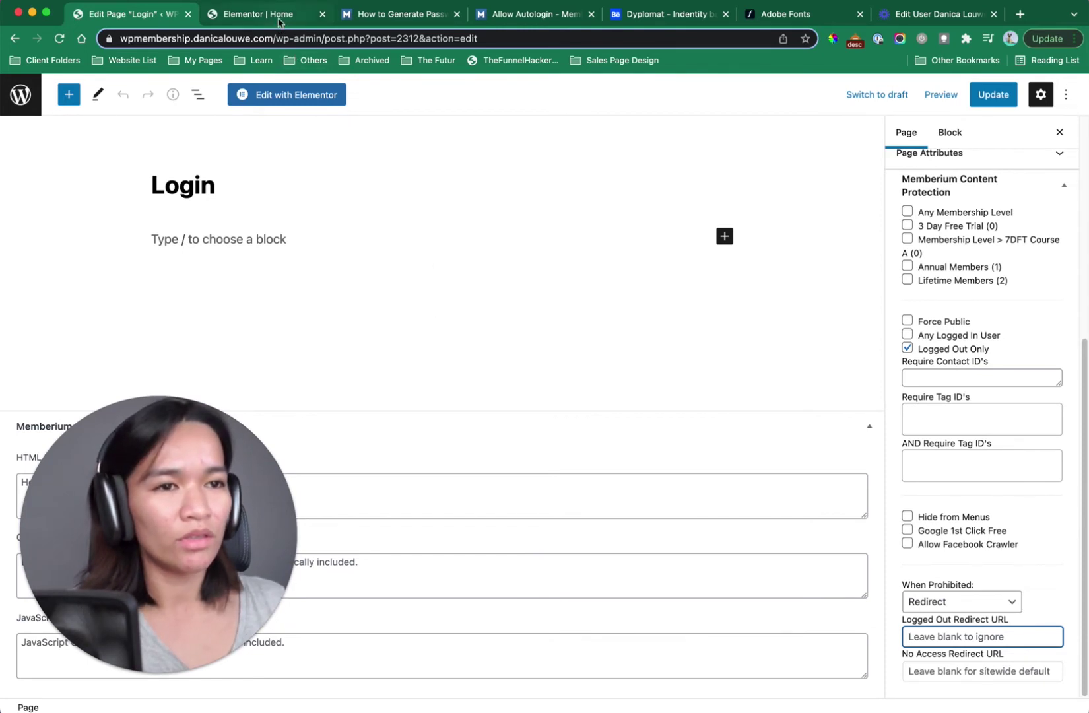
{"action": "type", "text": "/home"}
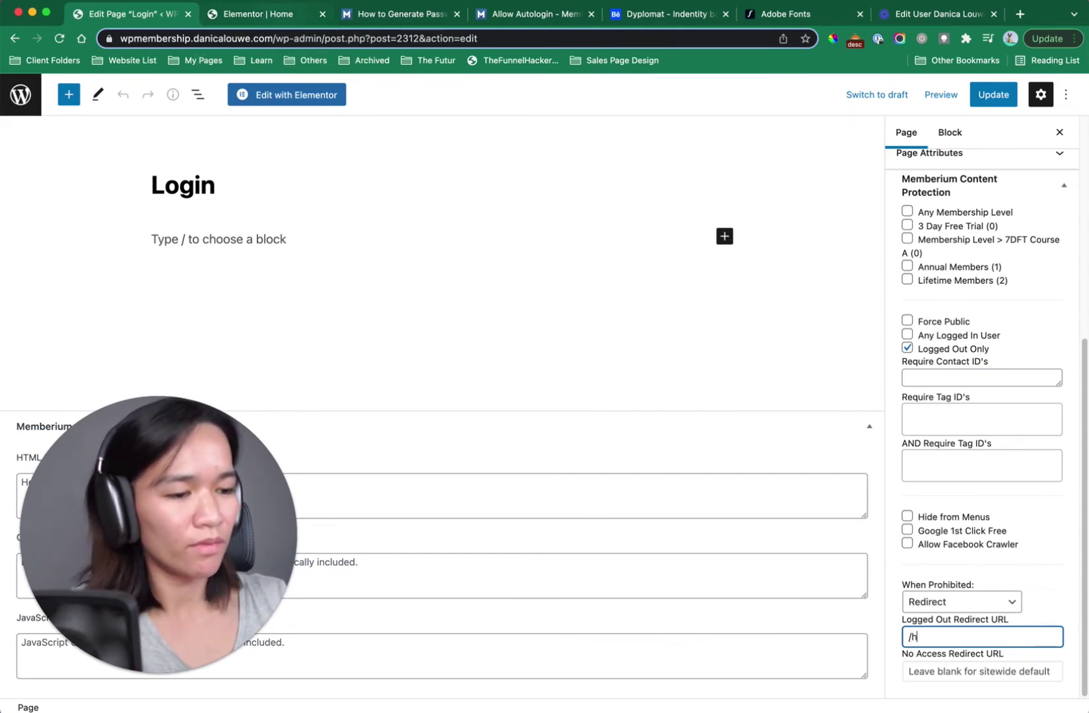
{"action": "left_click", "coordinate": [957, 611]}
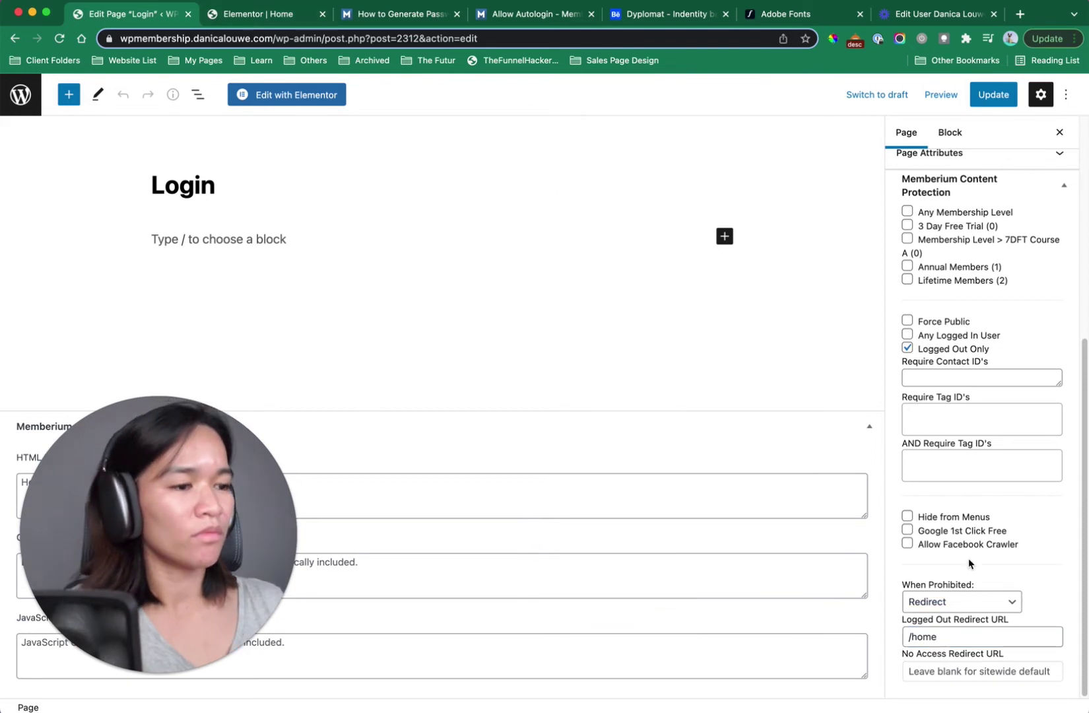
{"action": "left_click", "coordinate": [1000, 96]}
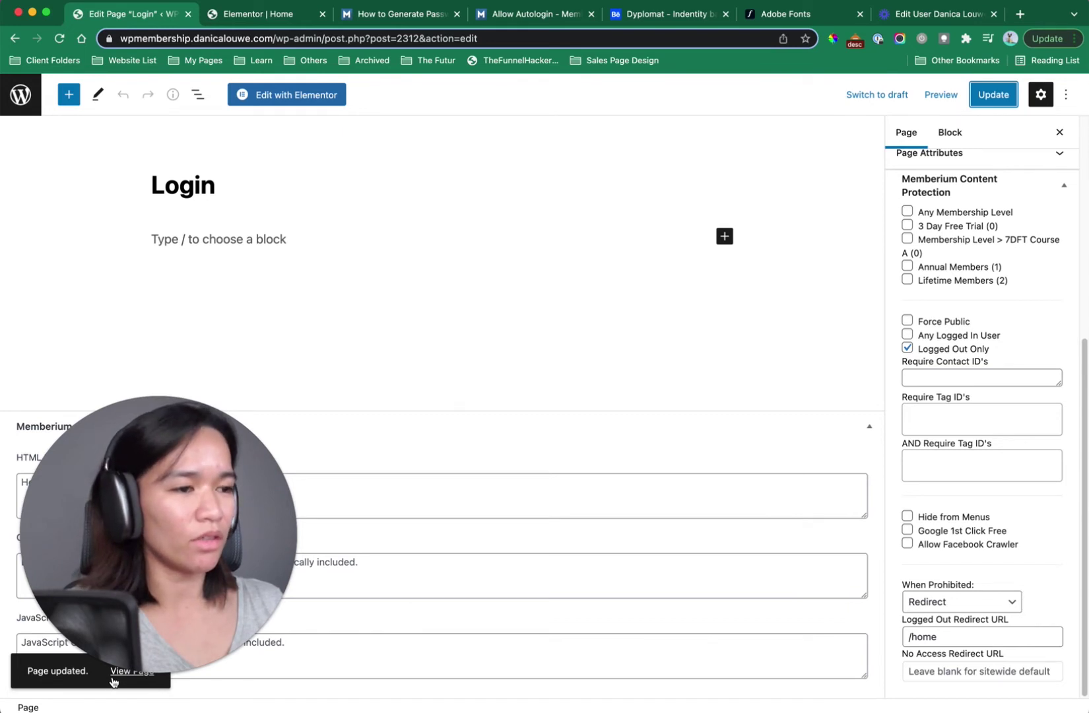
{"action": "mouse_move", "coordinate": [110, 686]}
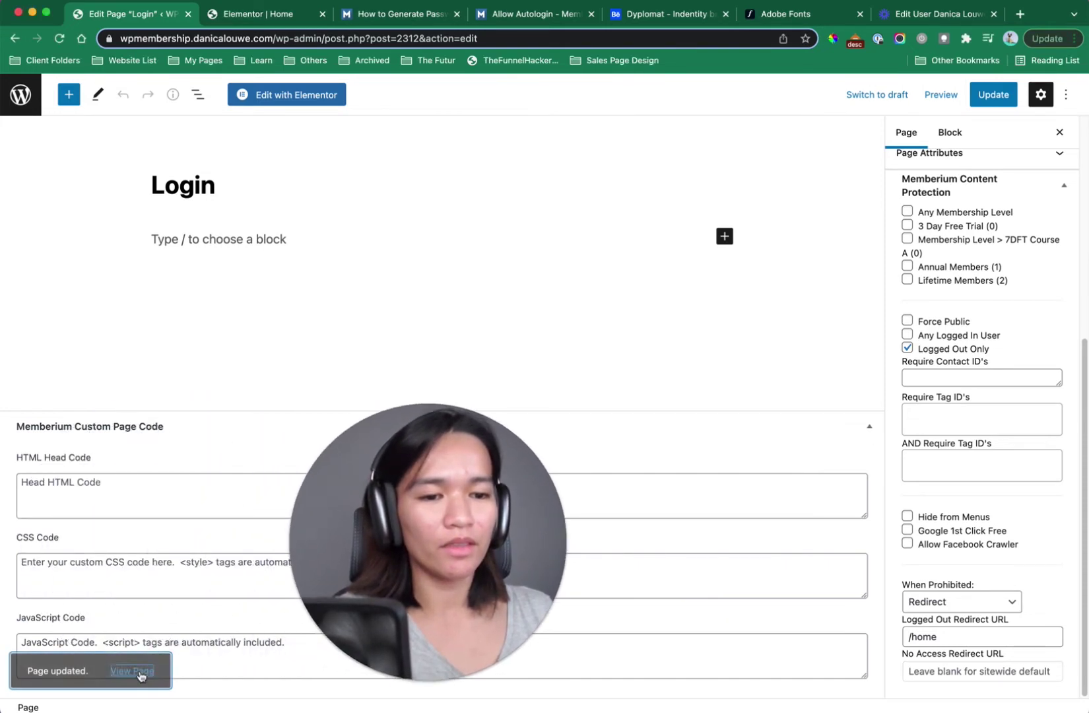
Open the Login page in the Elementor editor and set its page layout to Elementor Canvas.
{"action": "left_click", "coordinate": [273, 94]}
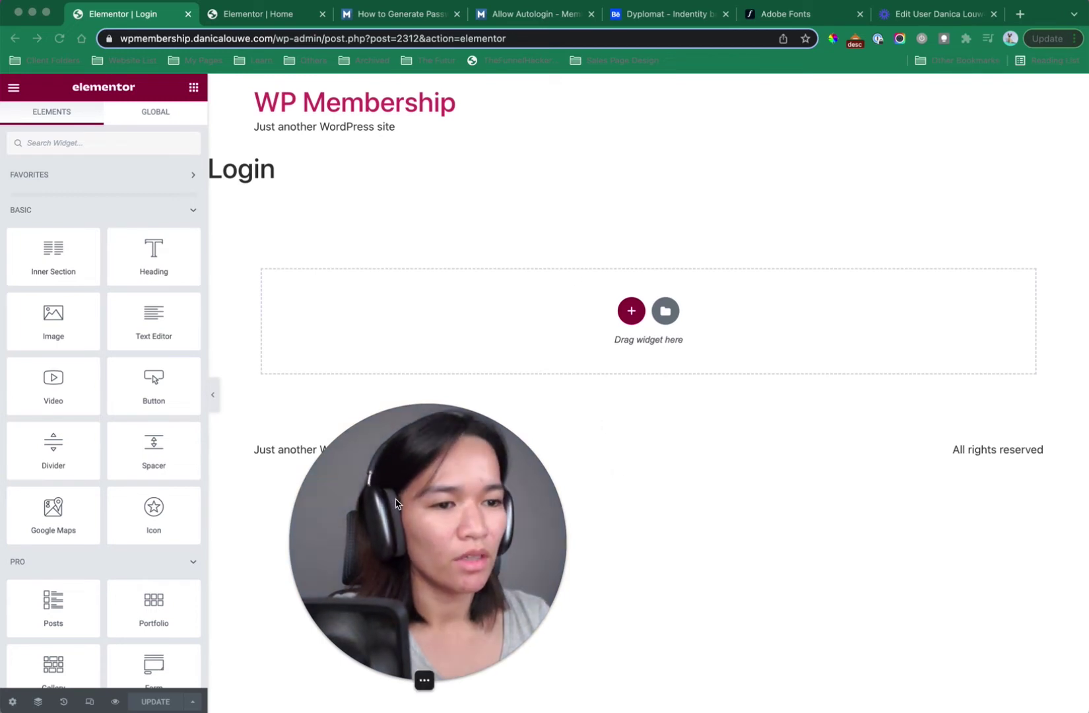
{"action": "left_click_drag", "start_coordinate": [409, 503], "coordinate": [897, 494]}
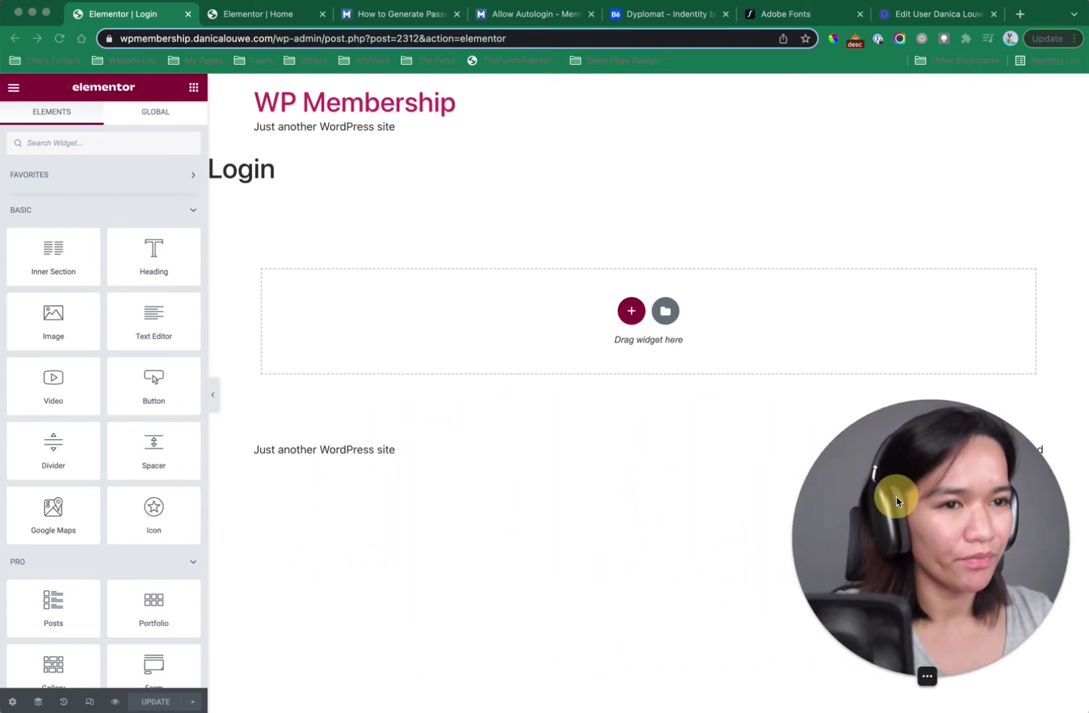
{"action": "left_click", "coordinate": [574, 166]}
{"action": "left_click", "coordinate": [12, 702]}
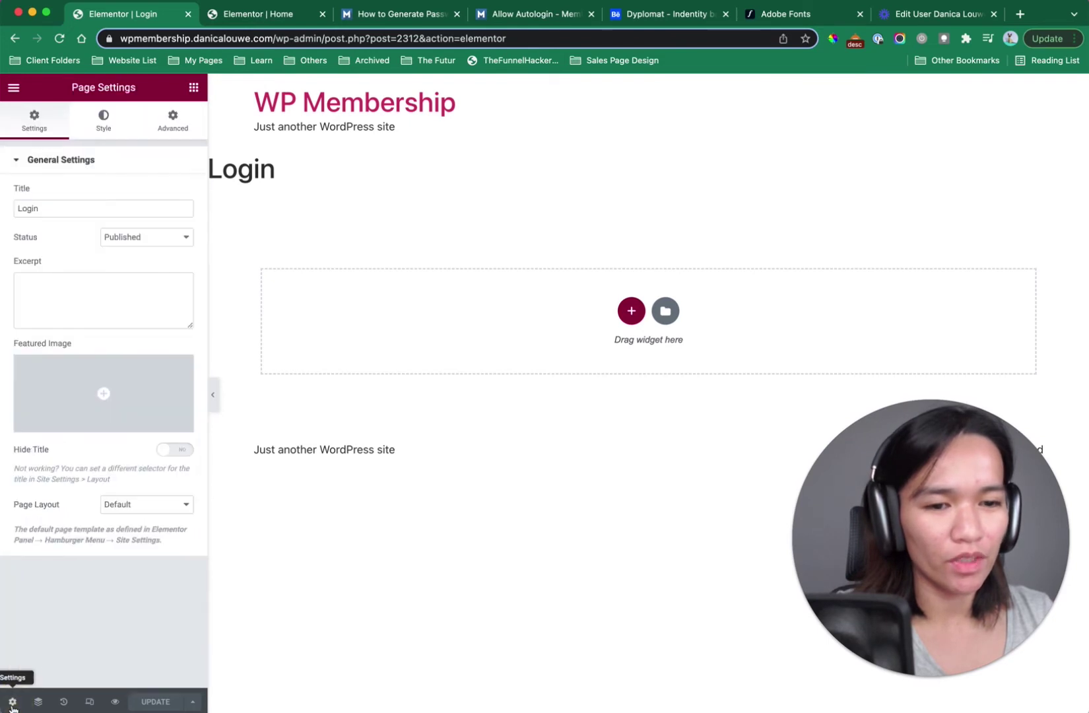
{"action": "left_click", "coordinate": [144, 509]}
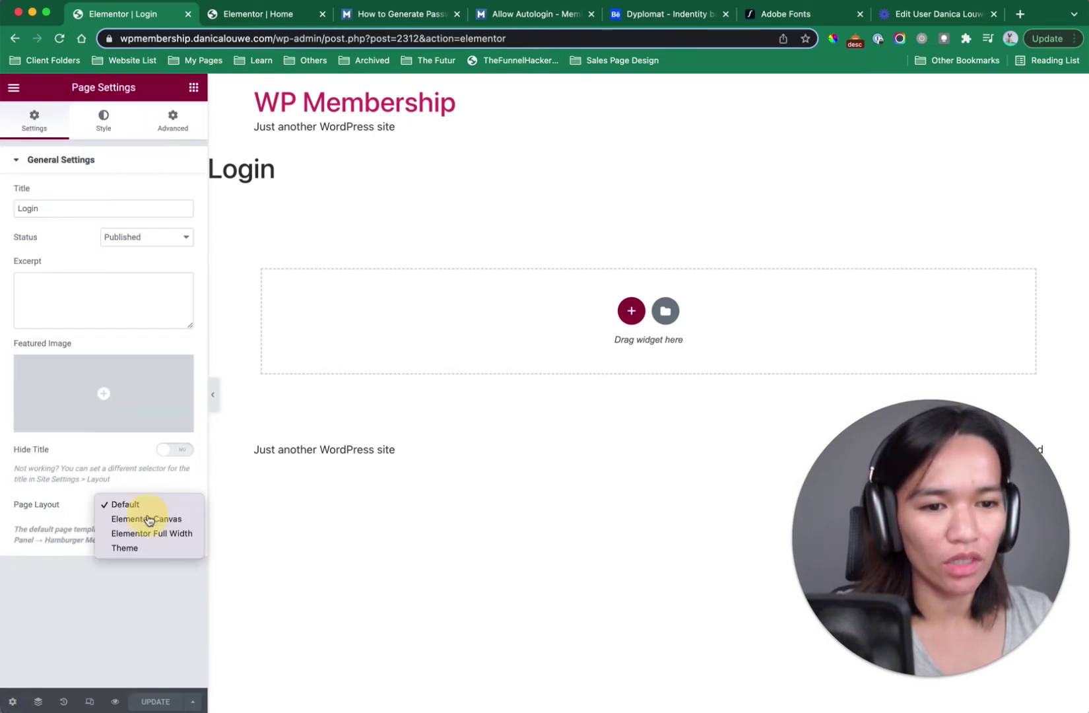
{"action": "left_click", "coordinate": [149, 518]}
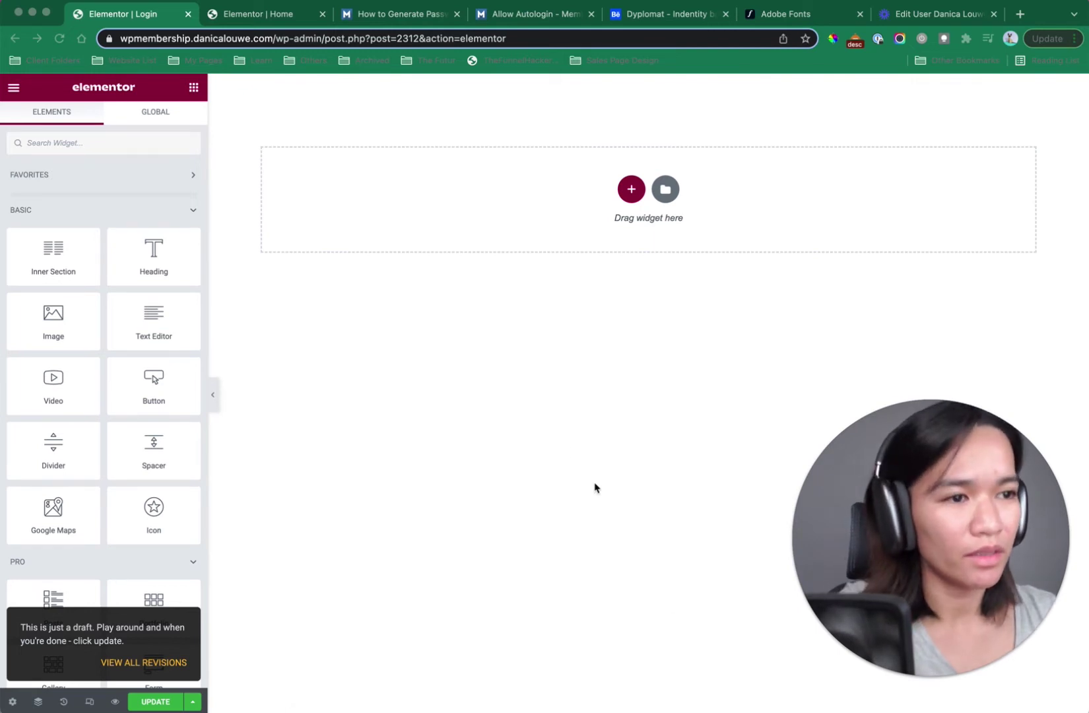
Add a section with two equal columns to the Login page, using Full Width content and No Gap between columns.
{"action": "left_click", "coordinate": [569, 349]}
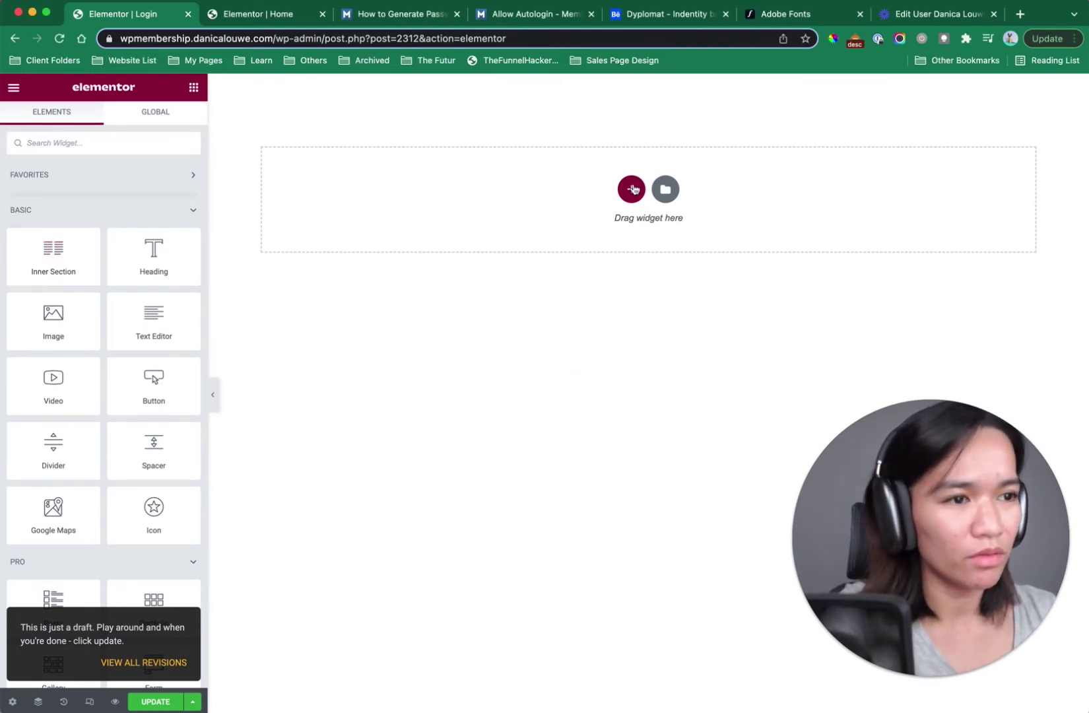
{"action": "left_click", "coordinate": [632, 189]}
{"action": "left_click", "coordinate": [542, 225]}
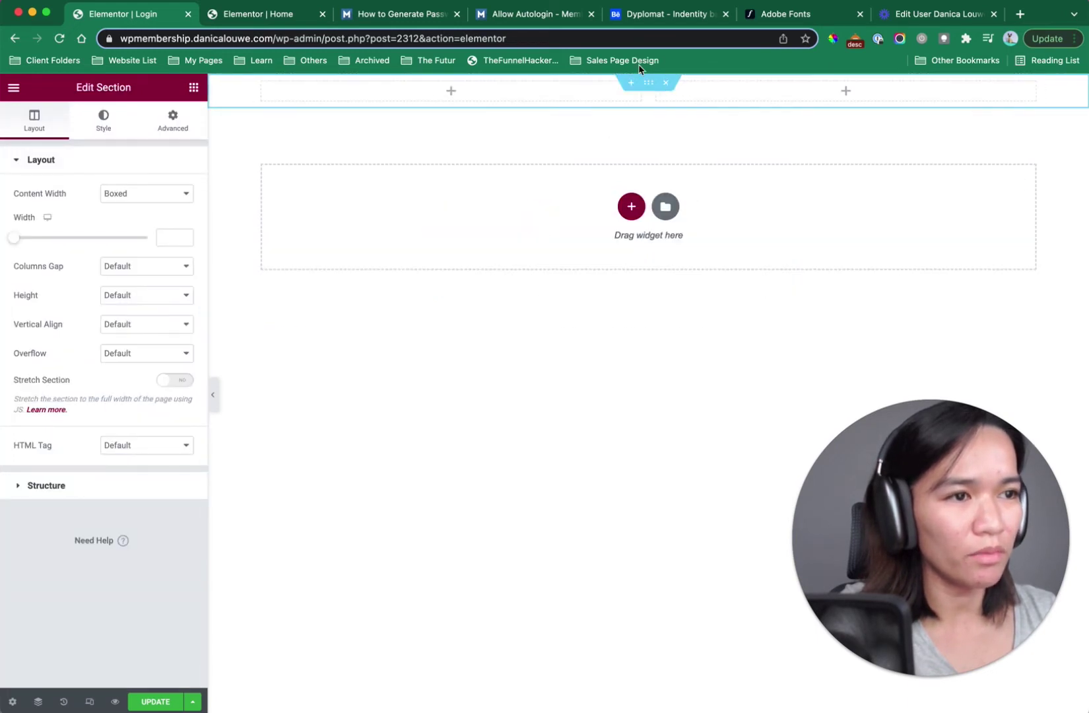
{"action": "left_click", "coordinate": [163, 198]}
{"action": "left_click", "coordinate": [160, 212]}
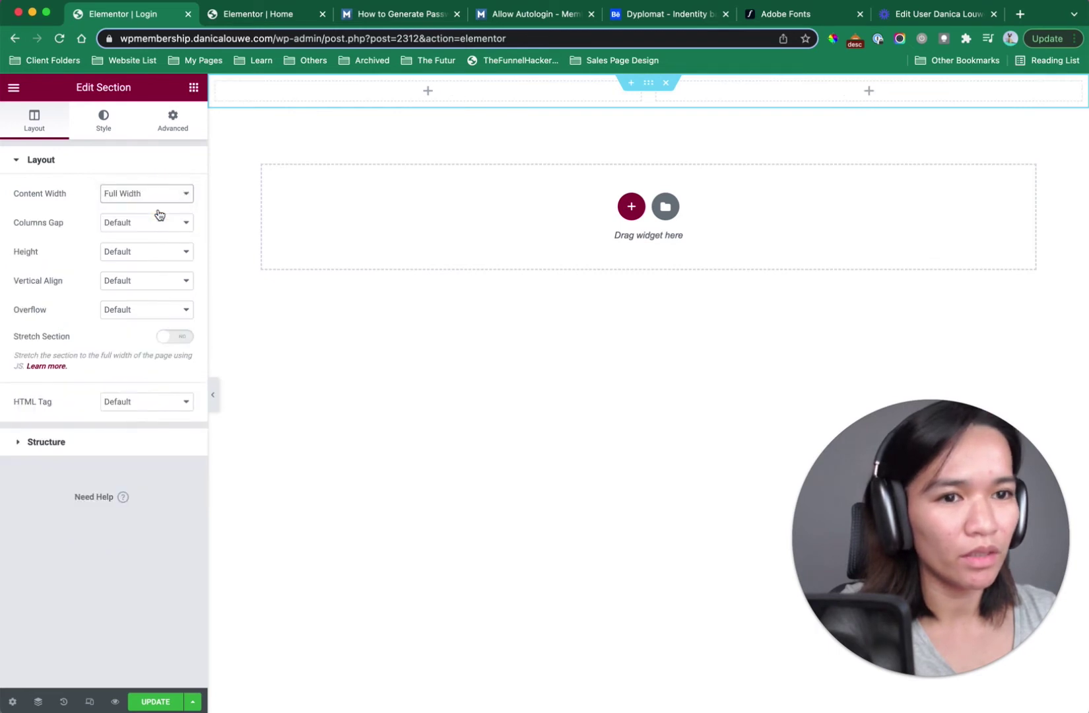
{"action": "left_click", "coordinate": [158, 221]}
{"action": "left_click", "coordinate": [157, 236]}
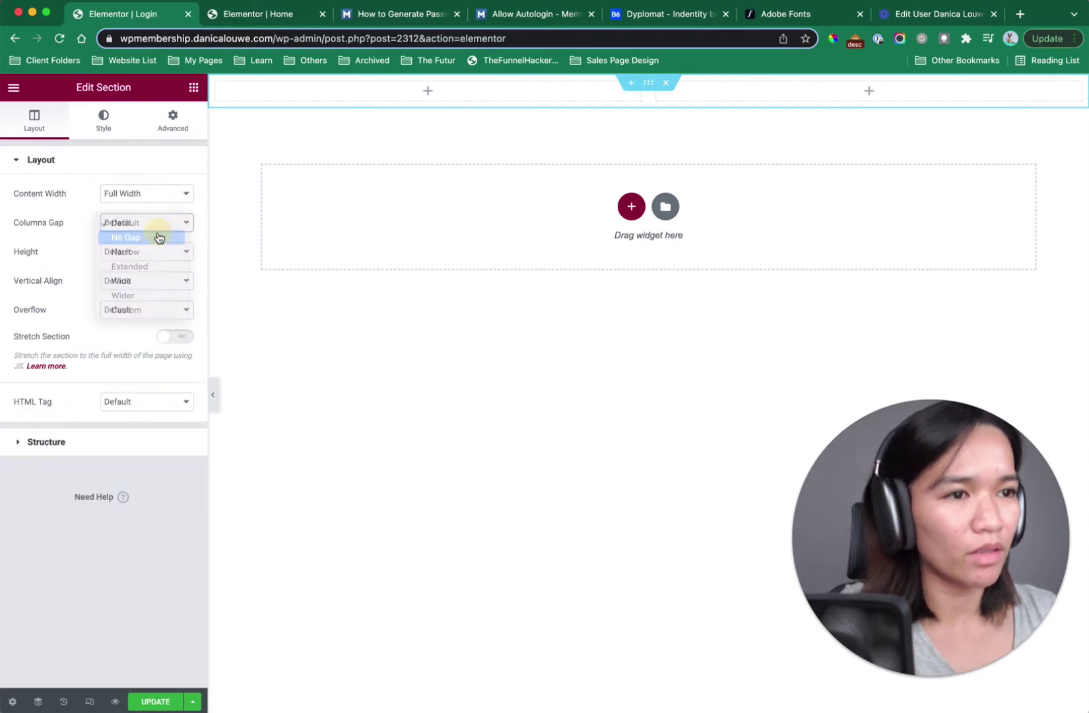
Set the two-column section's height to Fit To Screen.
{"action": "left_click", "coordinate": [216, 86]}
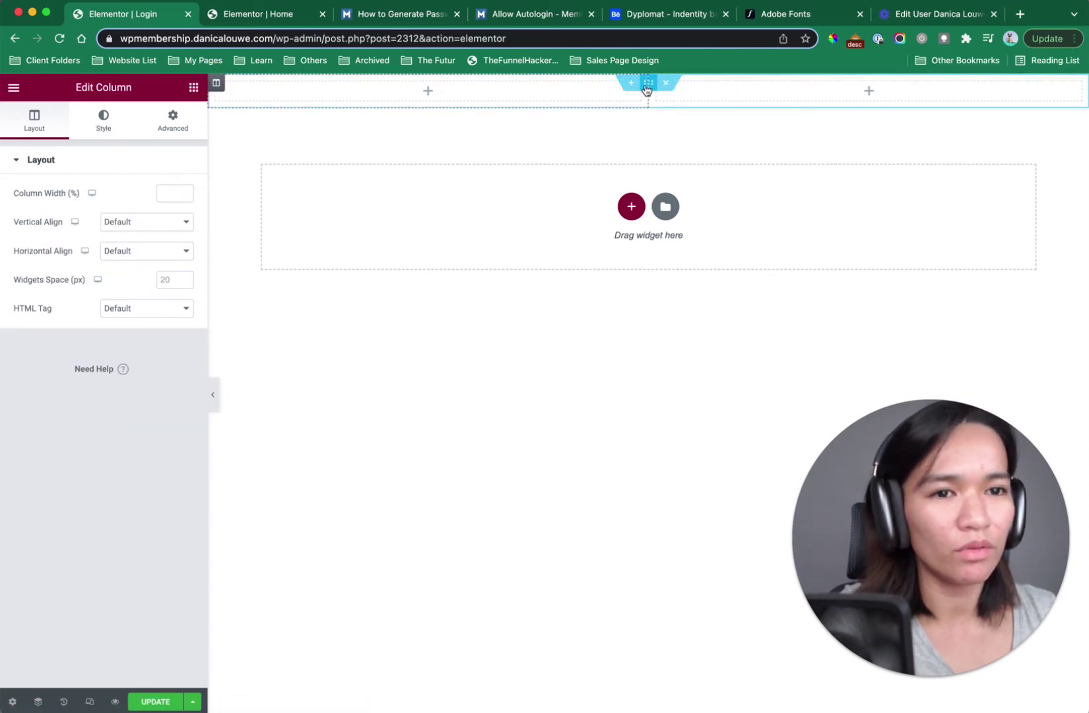
{"action": "left_click", "coordinate": [650, 87]}
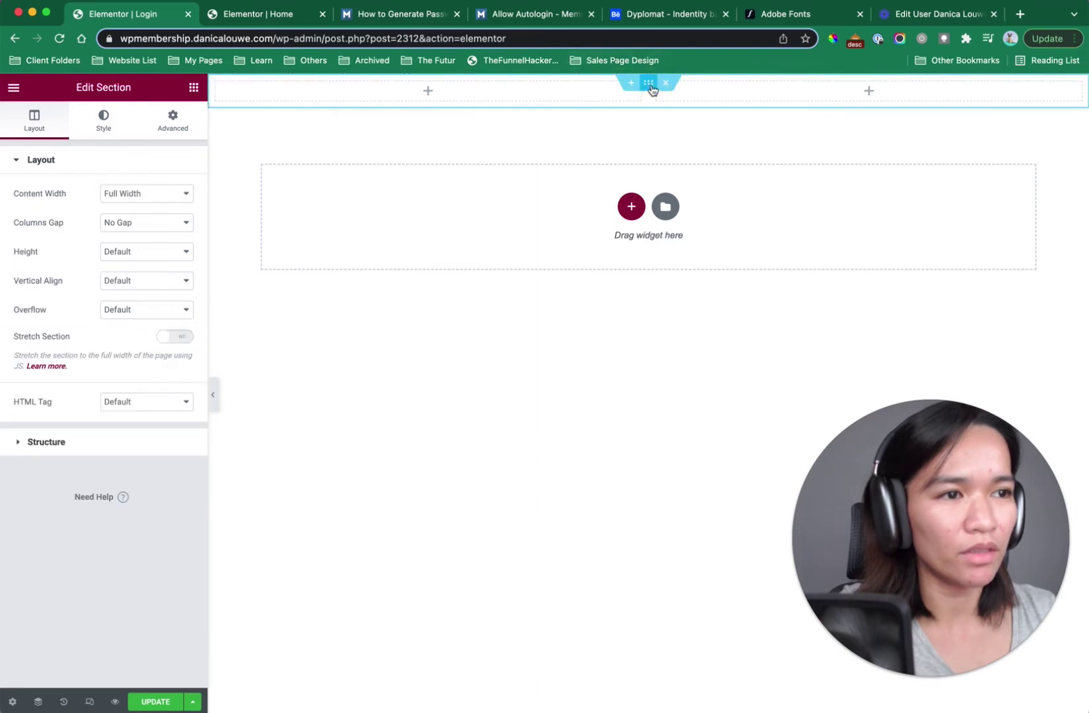
{"action": "left_click", "coordinate": [127, 249]}
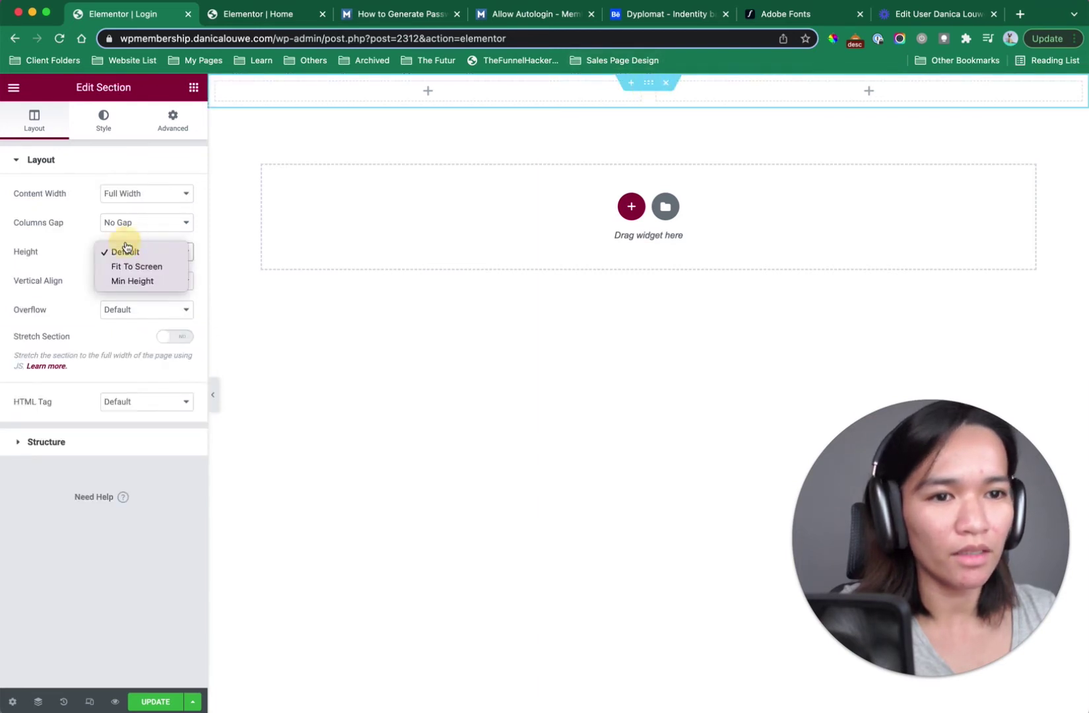
{"action": "left_click", "coordinate": [146, 267]}
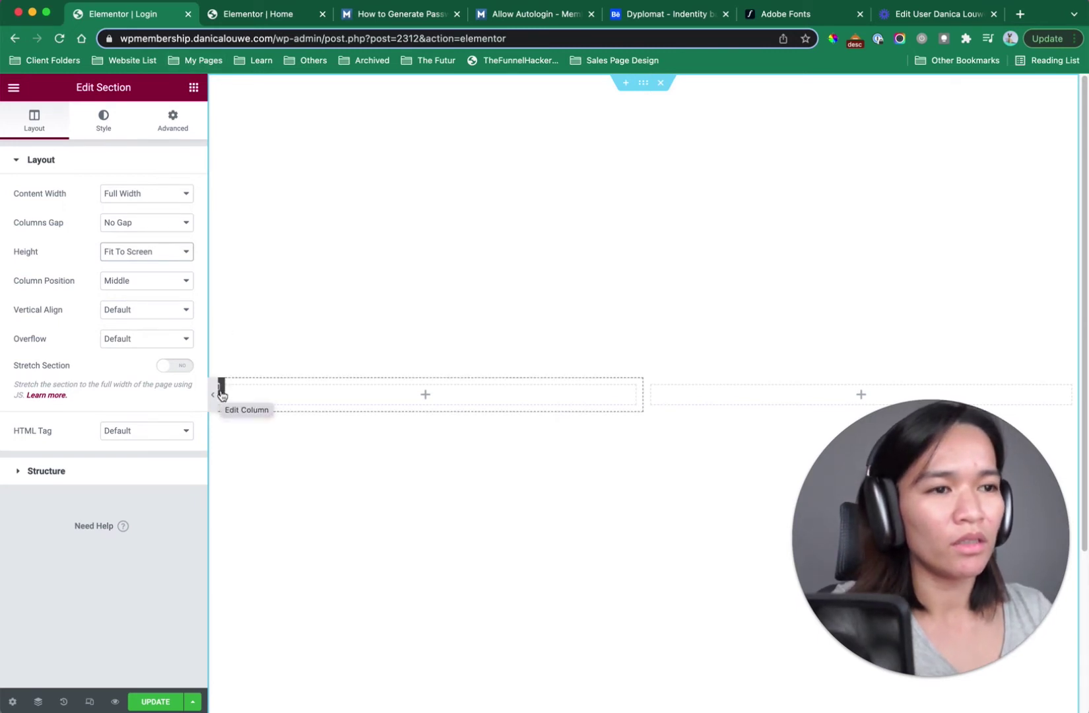
Give the section's left column a classic background in the dark navy global color.
{"action": "left_click", "coordinate": [222, 390]}
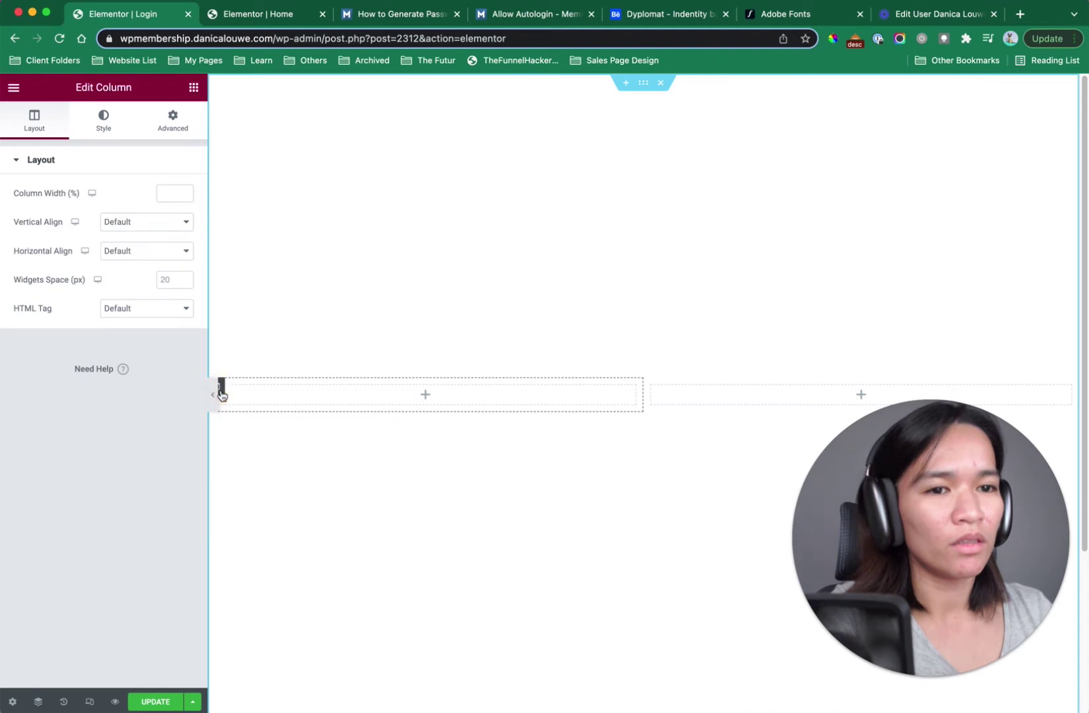
{"action": "left_click", "coordinate": [116, 118]}
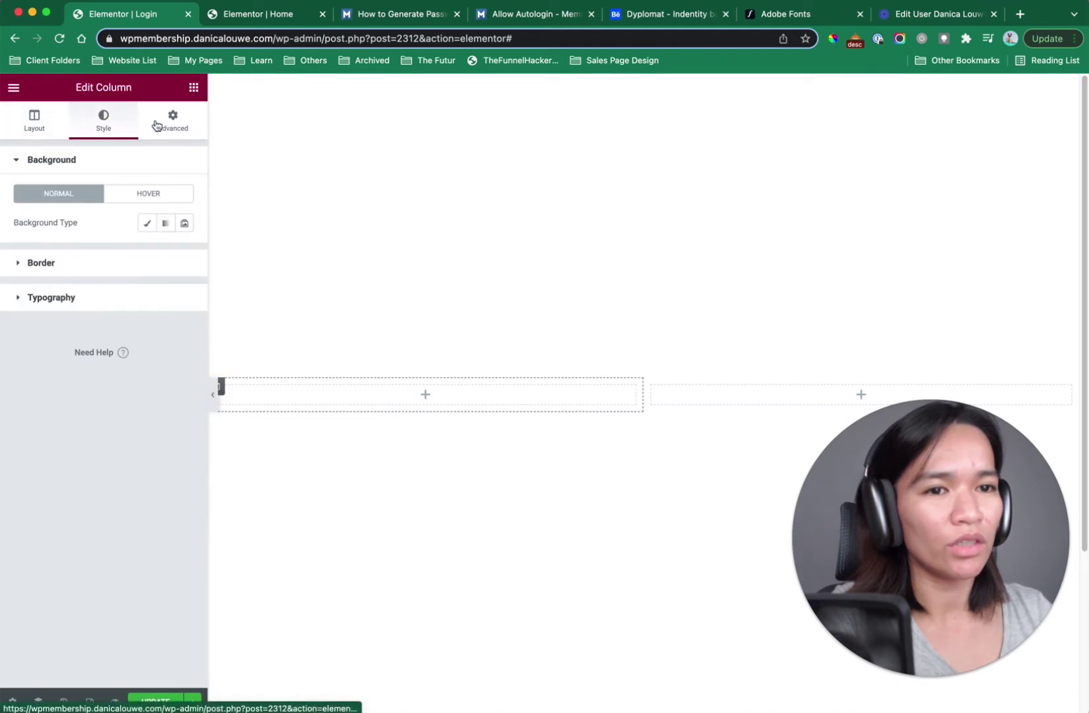
{"action": "left_click", "coordinate": [148, 224]}
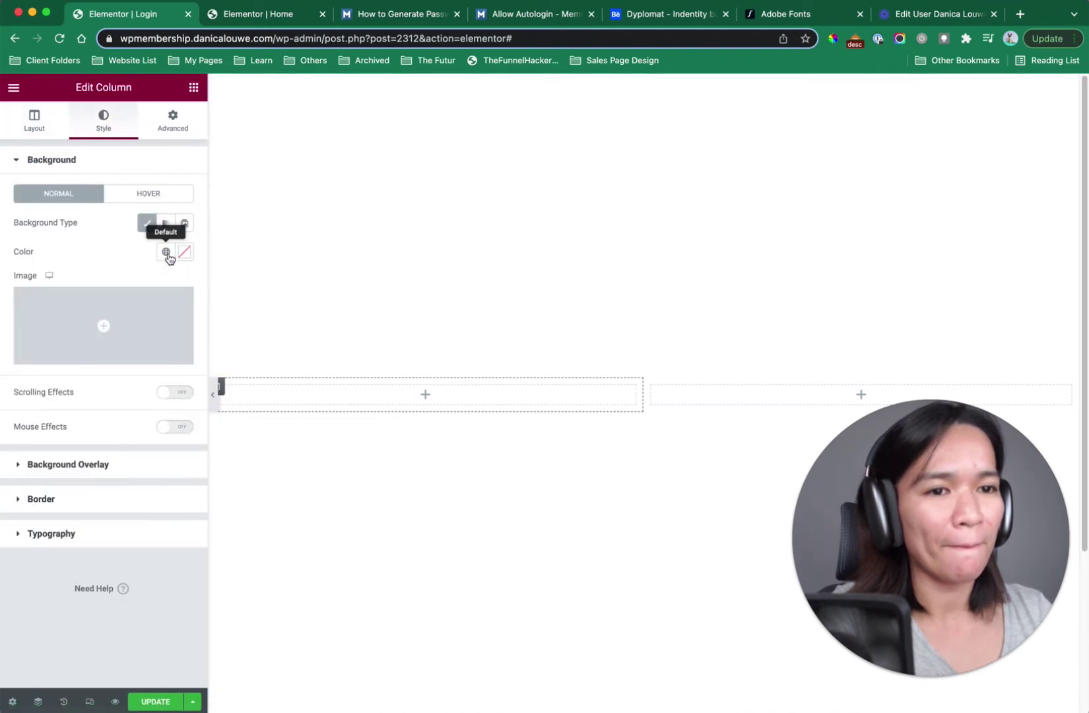
{"action": "left_click", "coordinate": [165, 252]}
{"action": "left_click", "coordinate": [92, 413]}
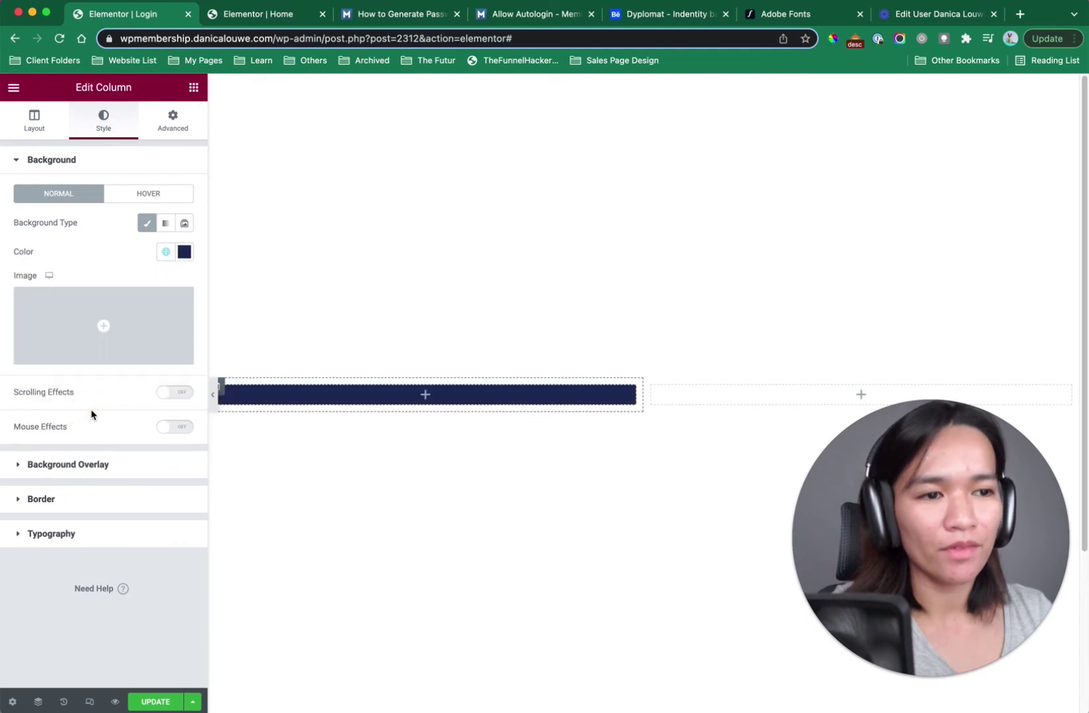
Find the Spacer widget and place it in the navy left column.
{"action": "left_click", "coordinate": [192, 88]}
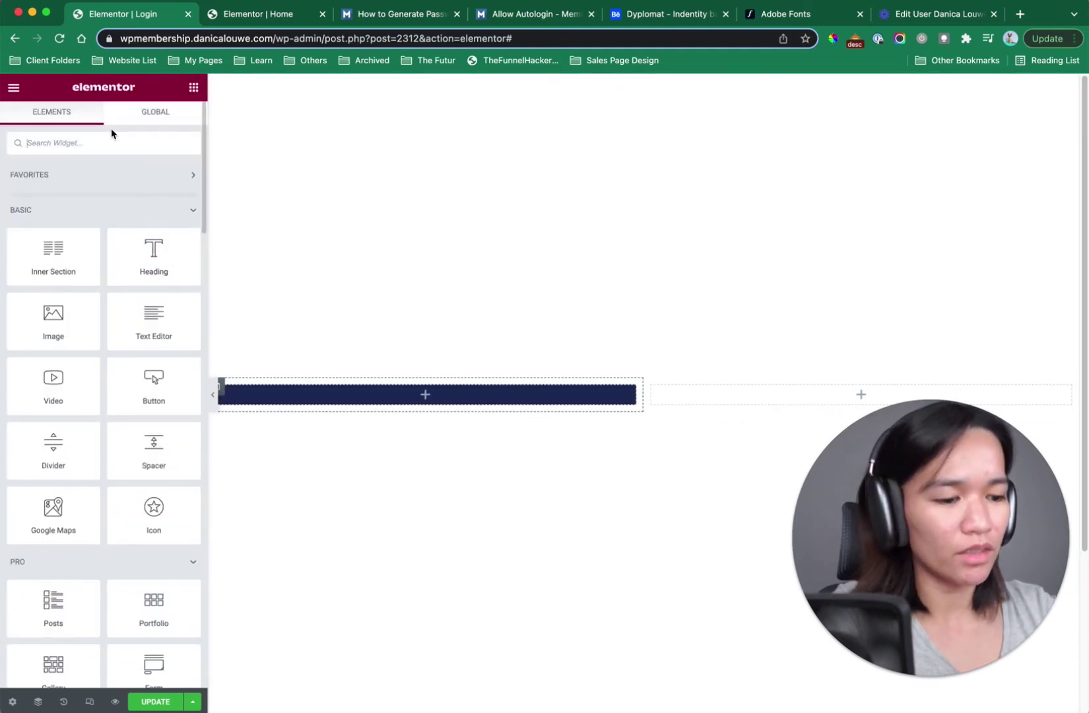
{"action": "type", "text": "space"}
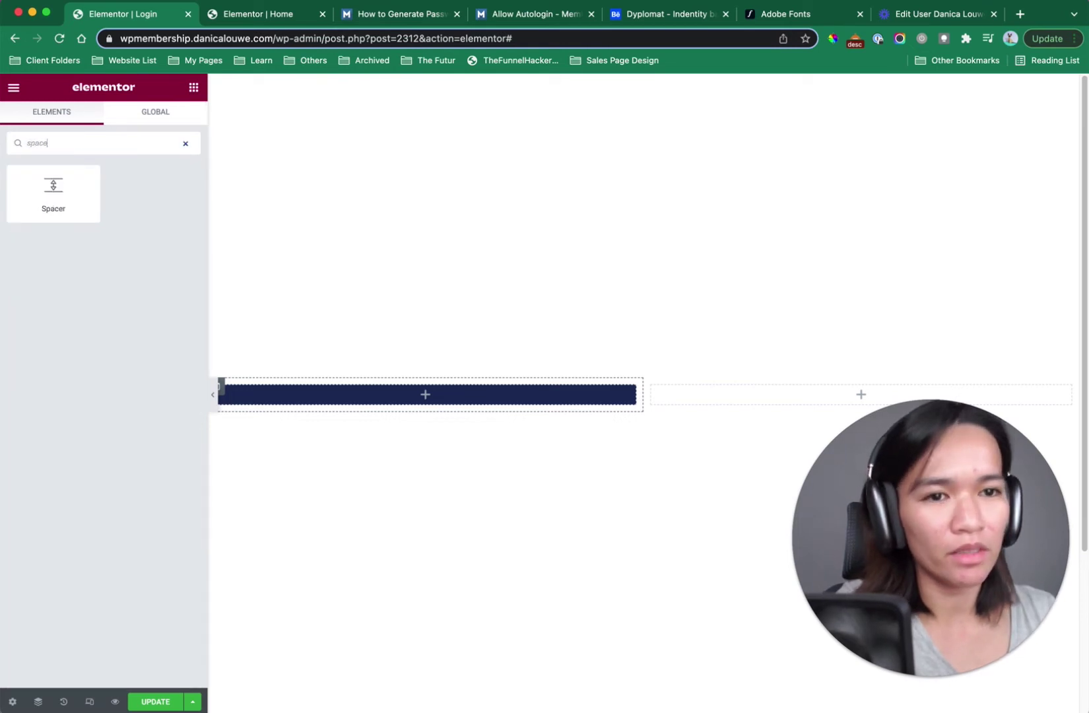
{"action": "left_click_drag", "start_coordinate": [86, 212], "coordinate": [410, 404]}
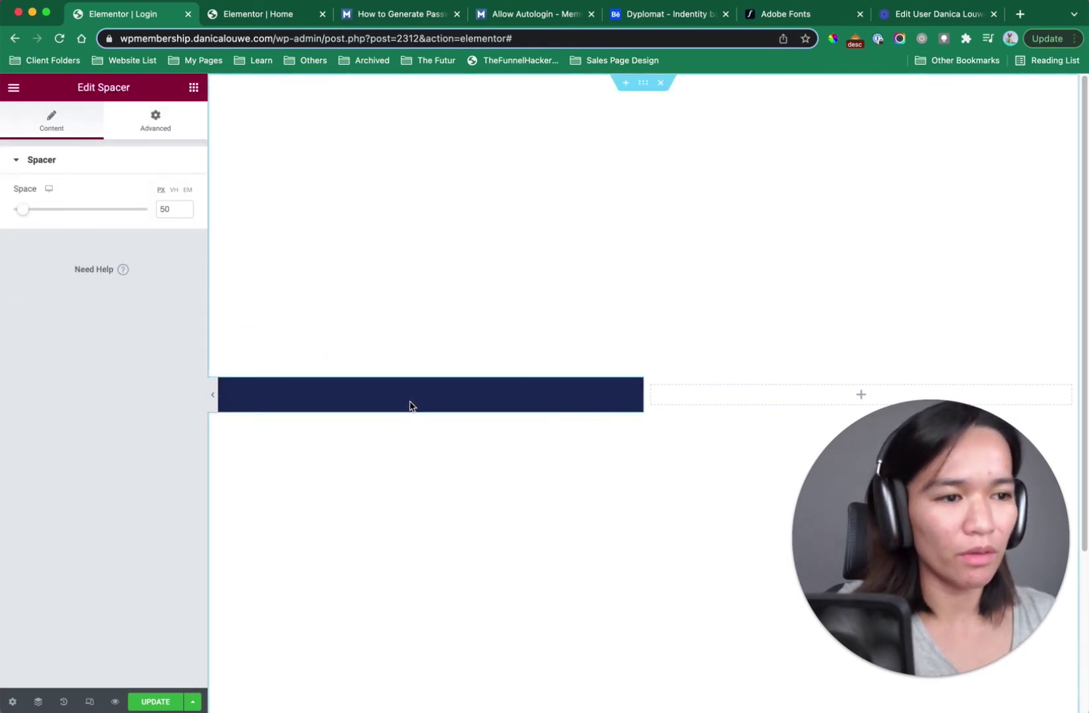
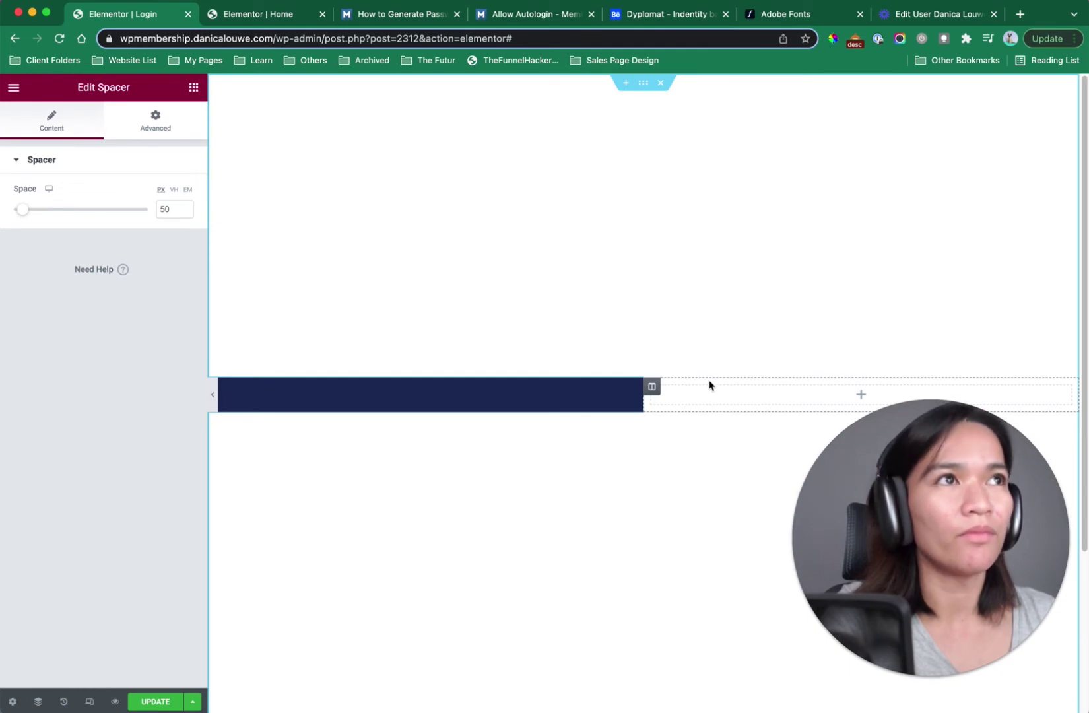
Switch to the Memberium article and open the shortcode library from the site's documentation.
{"action": "left_click", "coordinate": [396, 15]}
{"action": "scroll", "coordinate": [503, 212], "scroll_direction": "up", "scroll_amount": 20}
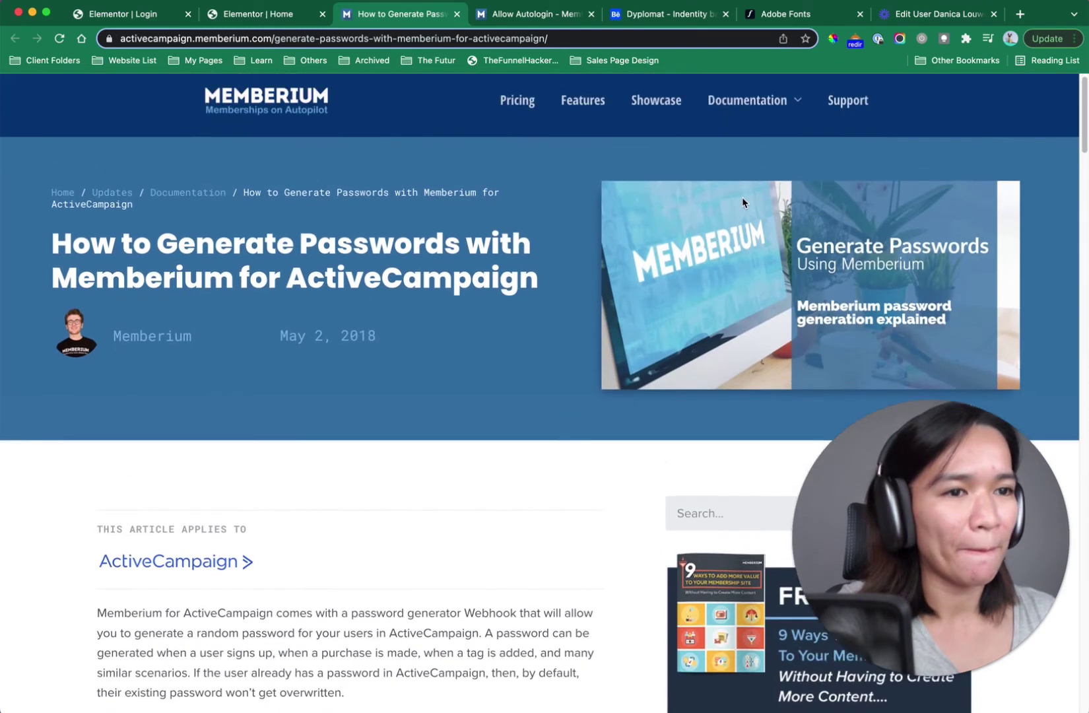
{"action": "mouse_move", "coordinate": [757, 112]}
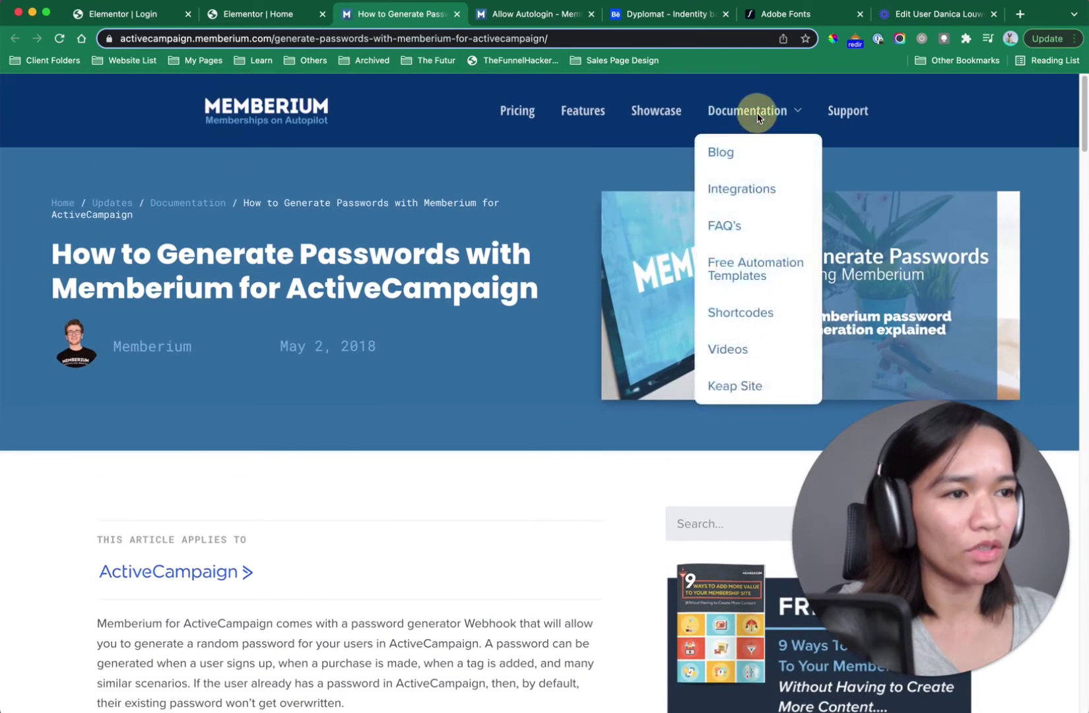
{"action": "left_click", "coordinate": [734, 314]}
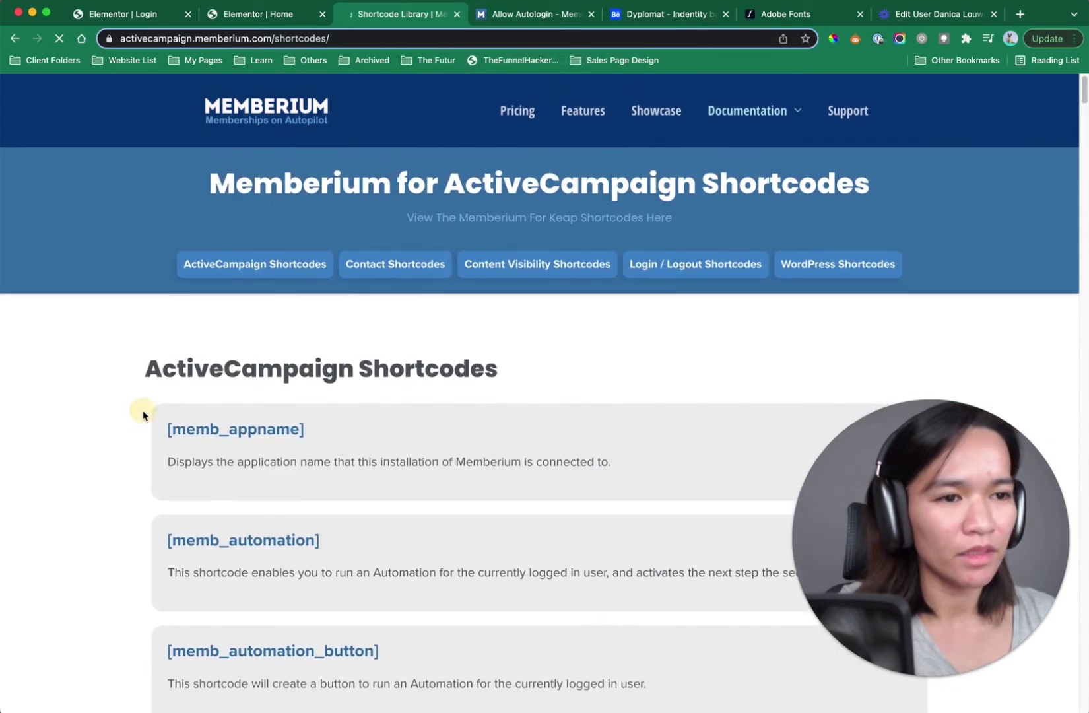
Search the ActiveCampaign shortcode library for "login" and open the [memb_loginform] reference.
{"action": "key", "text": "super+f"}
{"action": "type", "text": "login"}
{"action": "key", "text": "Return"}
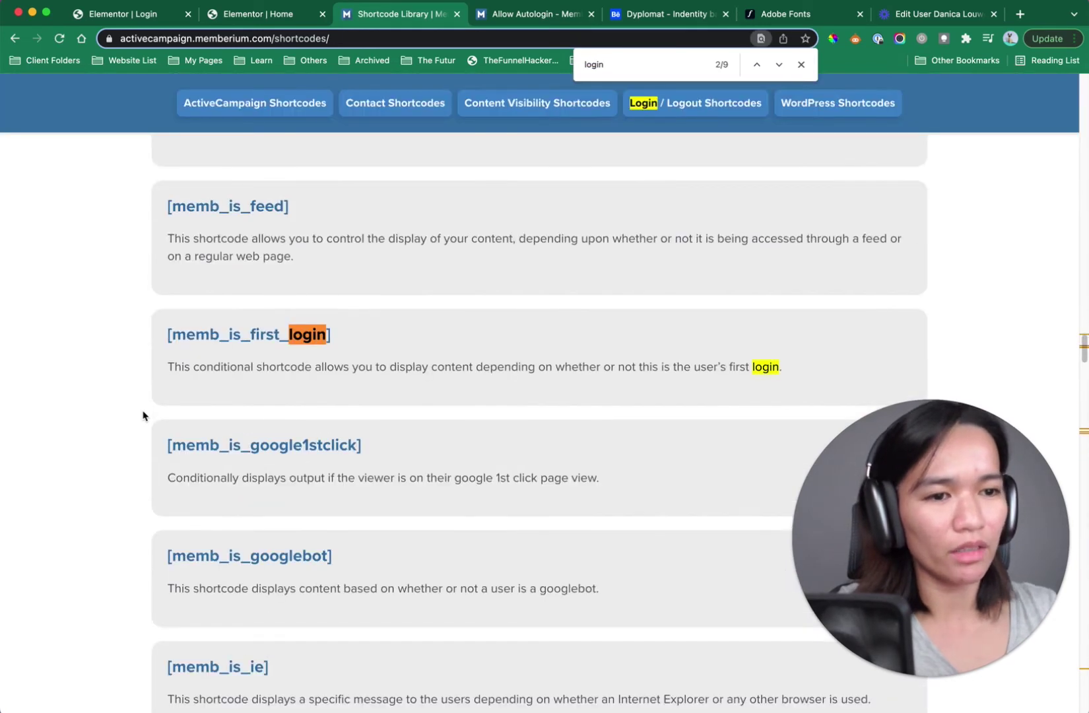
{"action": "key", "text": "Return"}
{"action": "key", "text": "Return"}
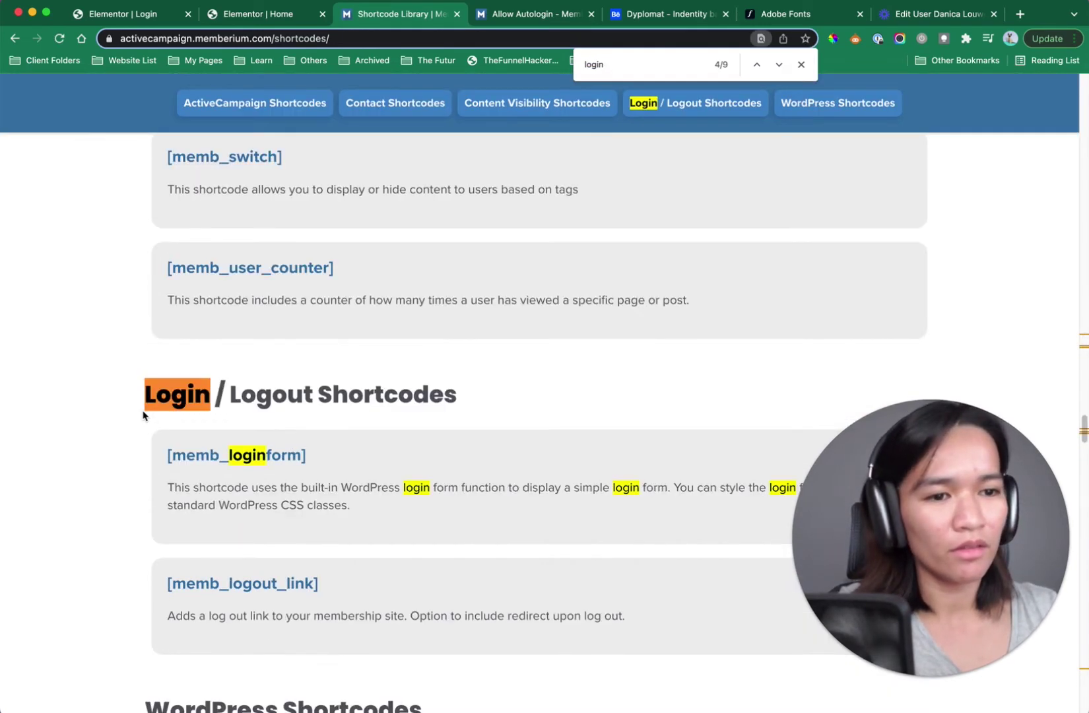
{"action": "left_click", "coordinate": [226, 464]}
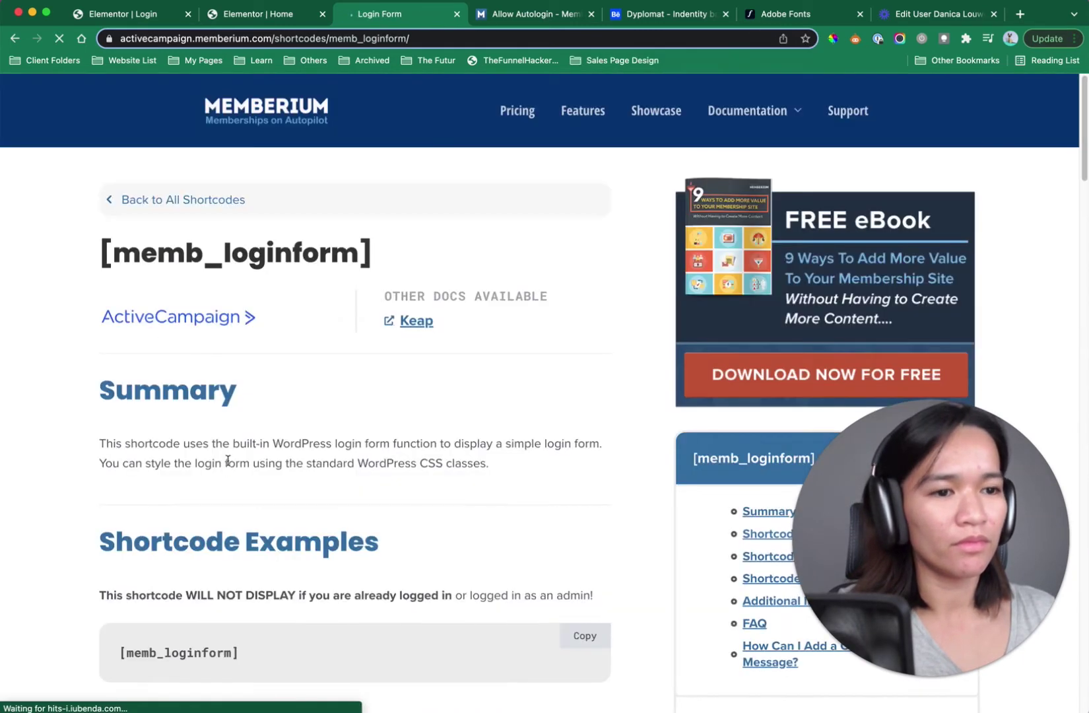
Examine the [memb_loginform] usage examples, the redirect and label parameters, and the CSS classes for styling the form.
{"action": "scroll", "coordinate": [528, 382], "scroll_direction": "down", "scroll_amount": 5}
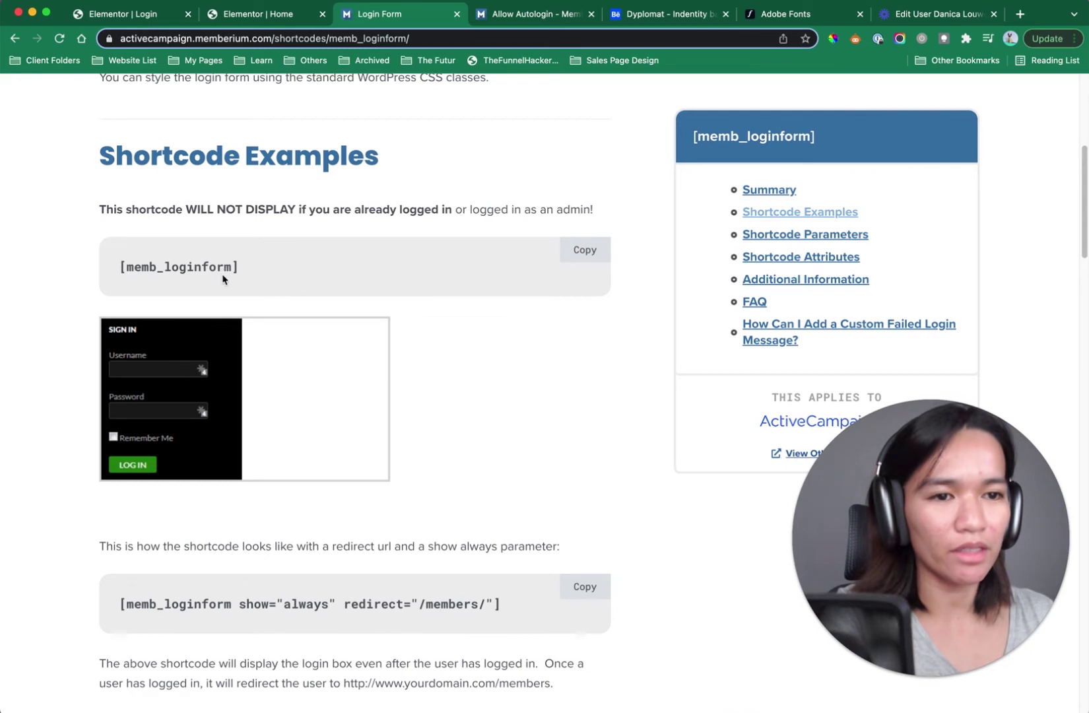
{"action": "scroll", "coordinate": [150, 445], "scroll_direction": "down", "scroll_amount": 5}
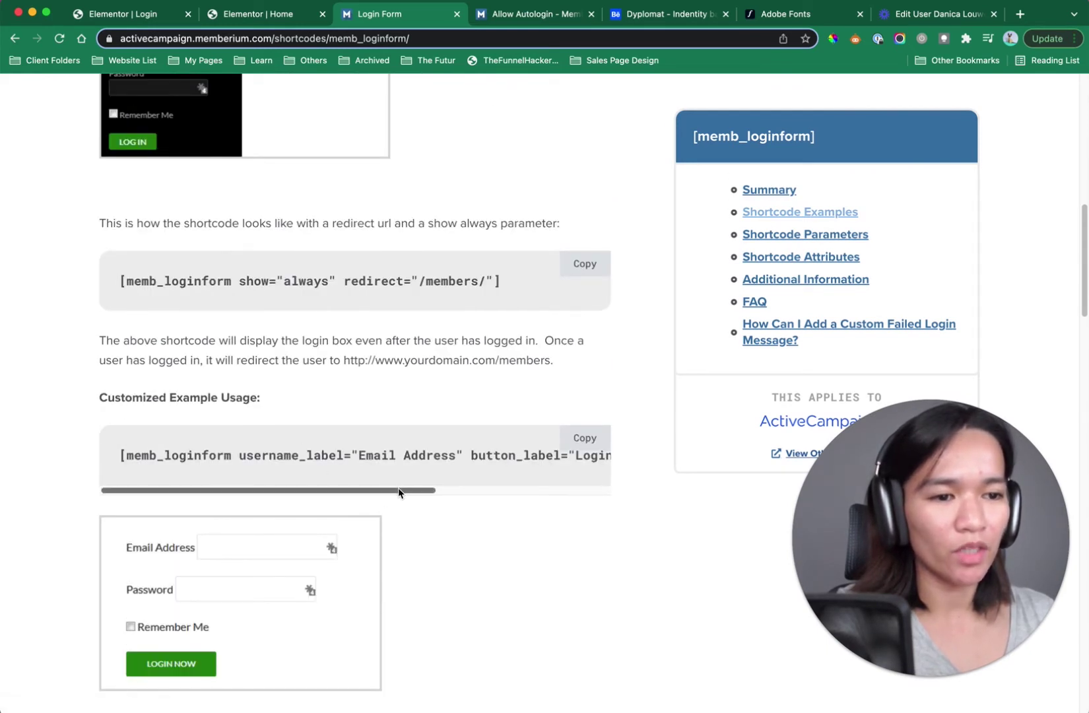
{"action": "left_click_drag", "start_coordinate": [399, 494], "coordinate": [652, 495]}
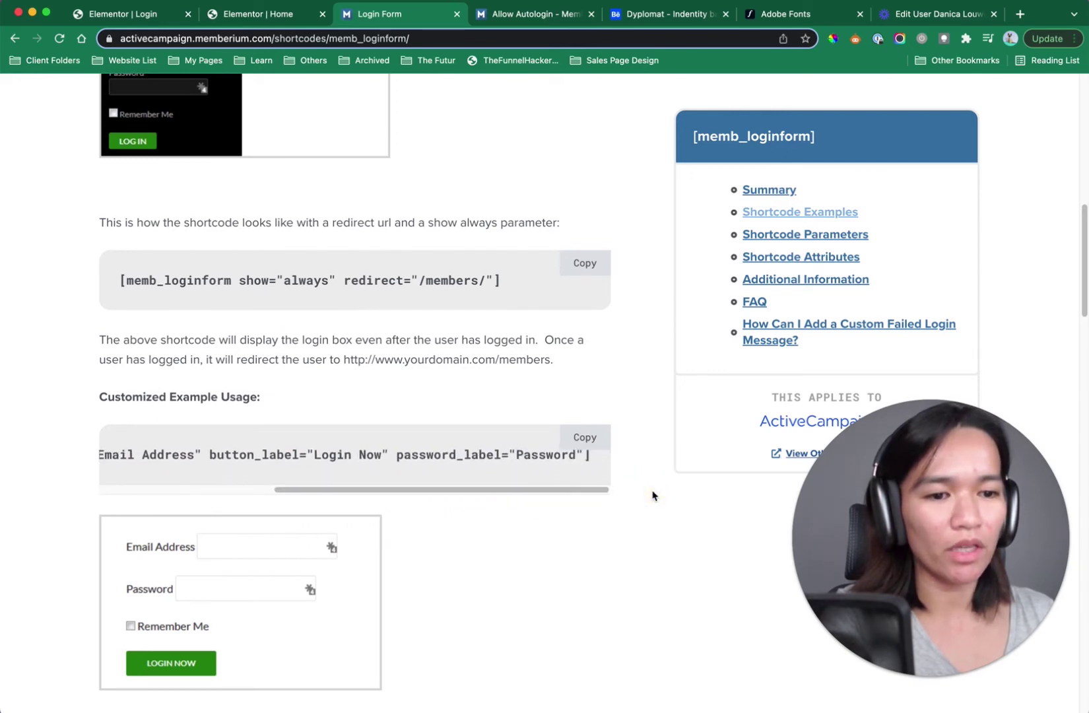
{"action": "scroll", "coordinate": [652, 495], "scroll_direction": "down", "scroll_amount": 6}
{"action": "scroll", "coordinate": [652, 495], "scroll_direction": "down", "scroll_amount": 4}
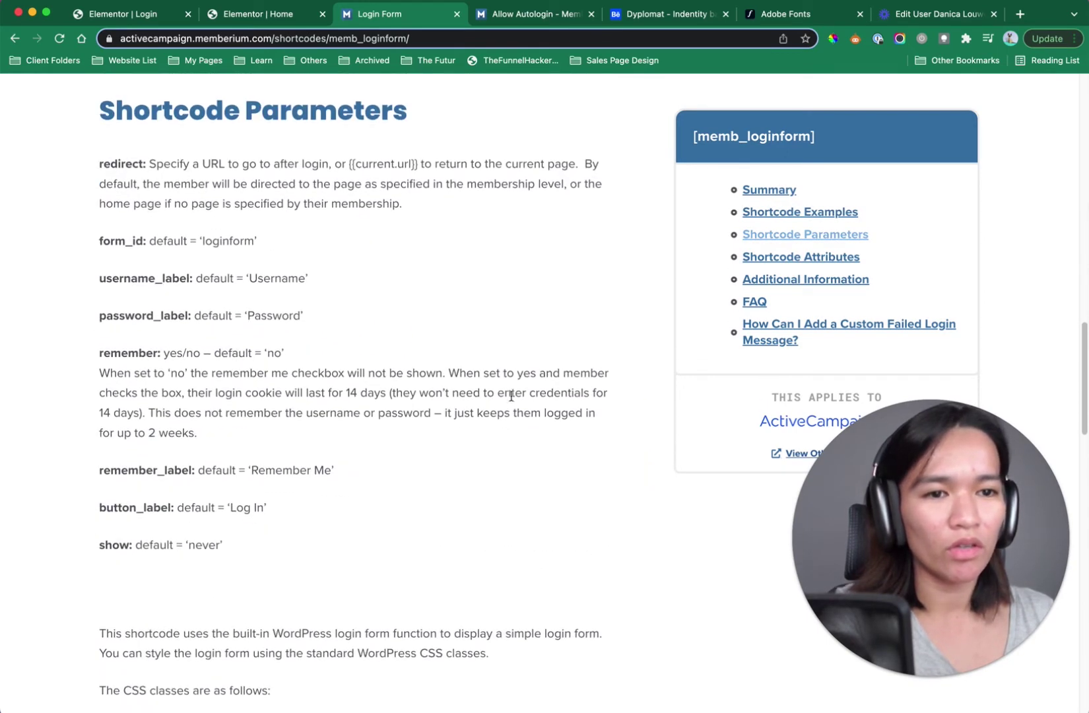
{"action": "left_click_drag", "start_coordinate": [145, 166], "coordinate": [439, 207]}
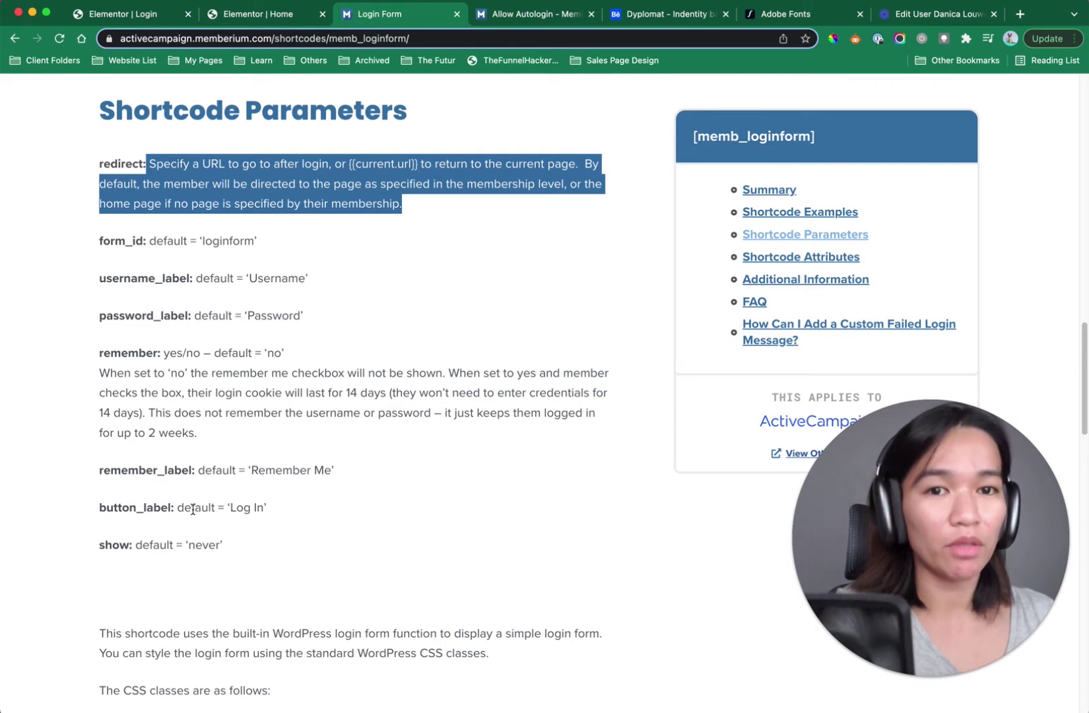
{"action": "left_click_drag", "start_coordinate": [192, 509], "coordinate": [209, 509]}
{"action": "scroll", "coordinate": [290, 463], "scroll_direction": "down", "scroll_amount": 6}
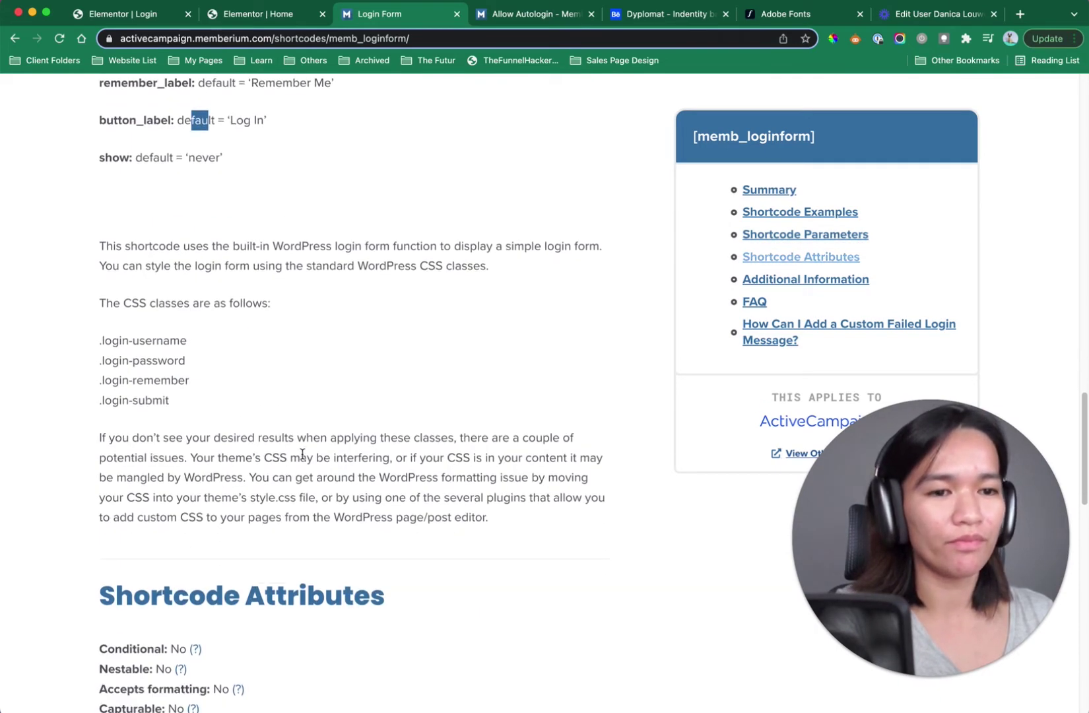
{"action": "scroll", "coordinate": [302, 454], "scroll_direction": "down", "scroll_amount": 1}
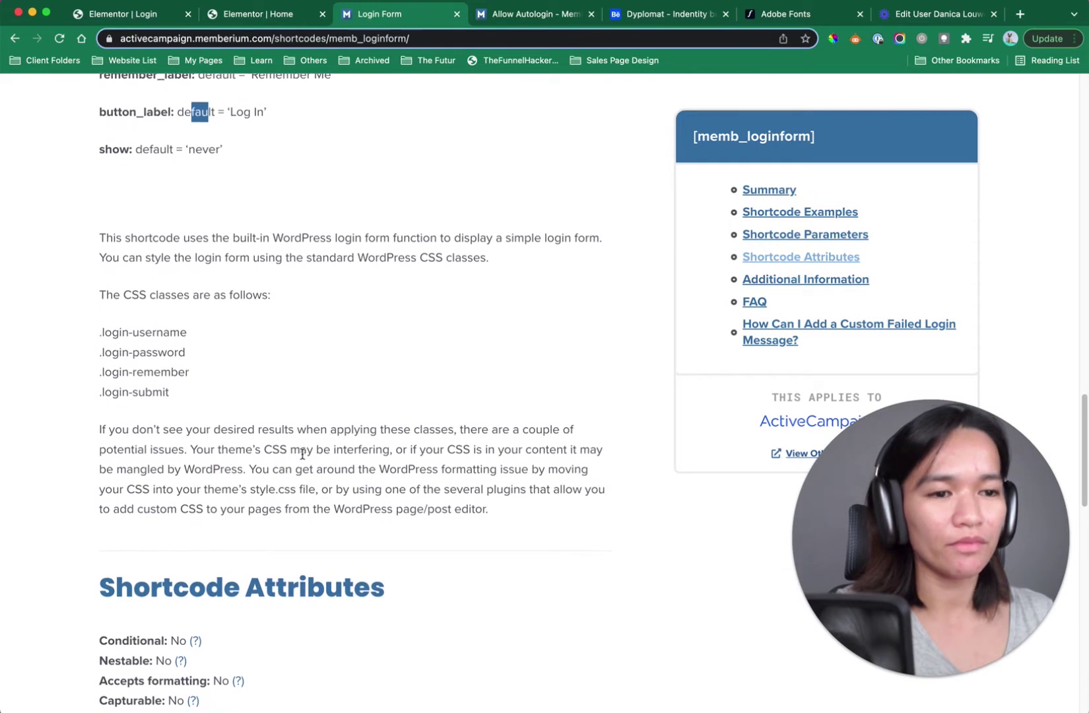
{"action": "left_click_drag", "start_coordinate": [195, 391], "coordinate": [91, 324]}
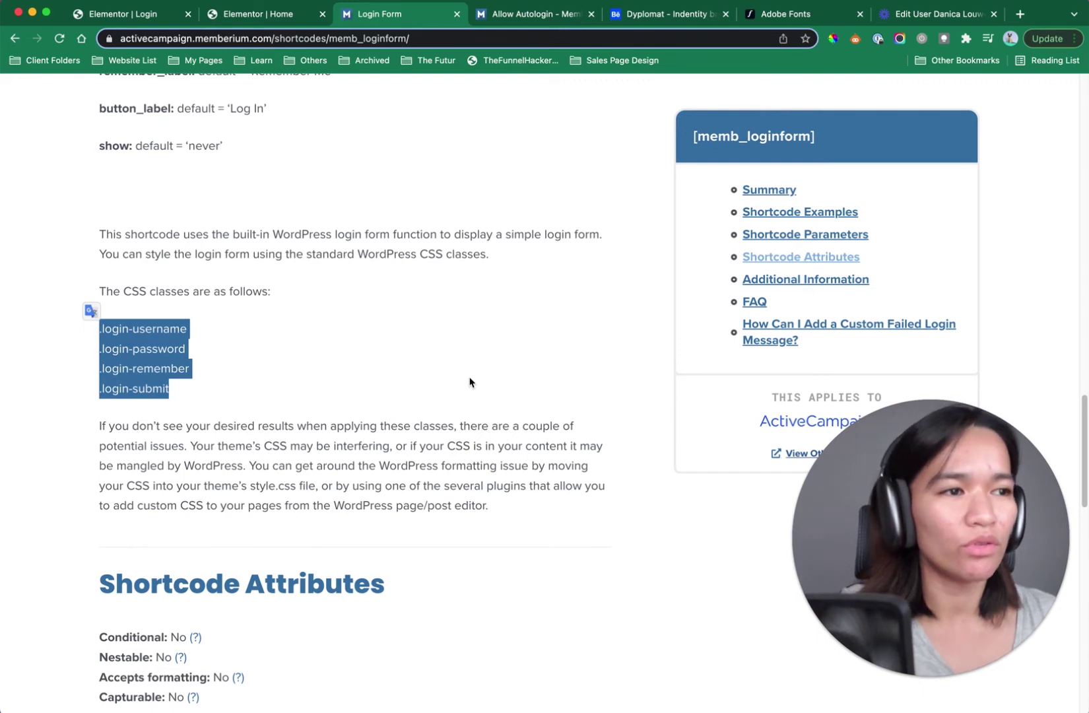
Return to the Login page editor, add a Login widget to the empty column beside the dark blue spacer, and update the page.
{"action": "left_click", "coordinate": [153, 14]}
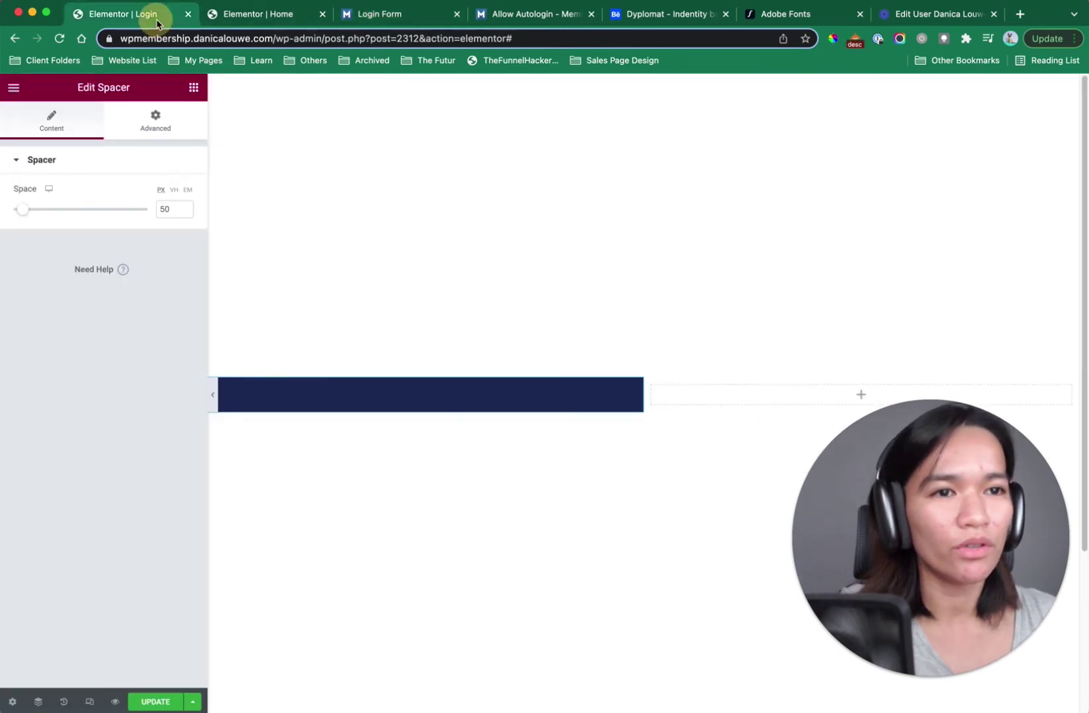
{"action": "left_click", "coordinate": [193, 87]}
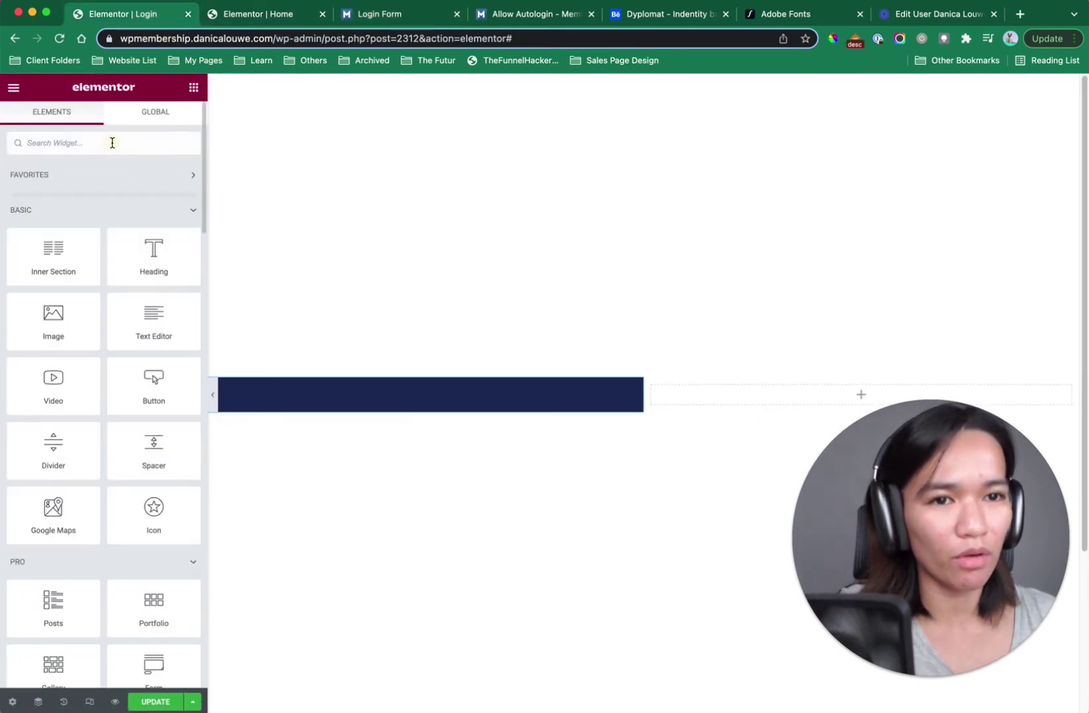
{"action": "type", "text": "login"}
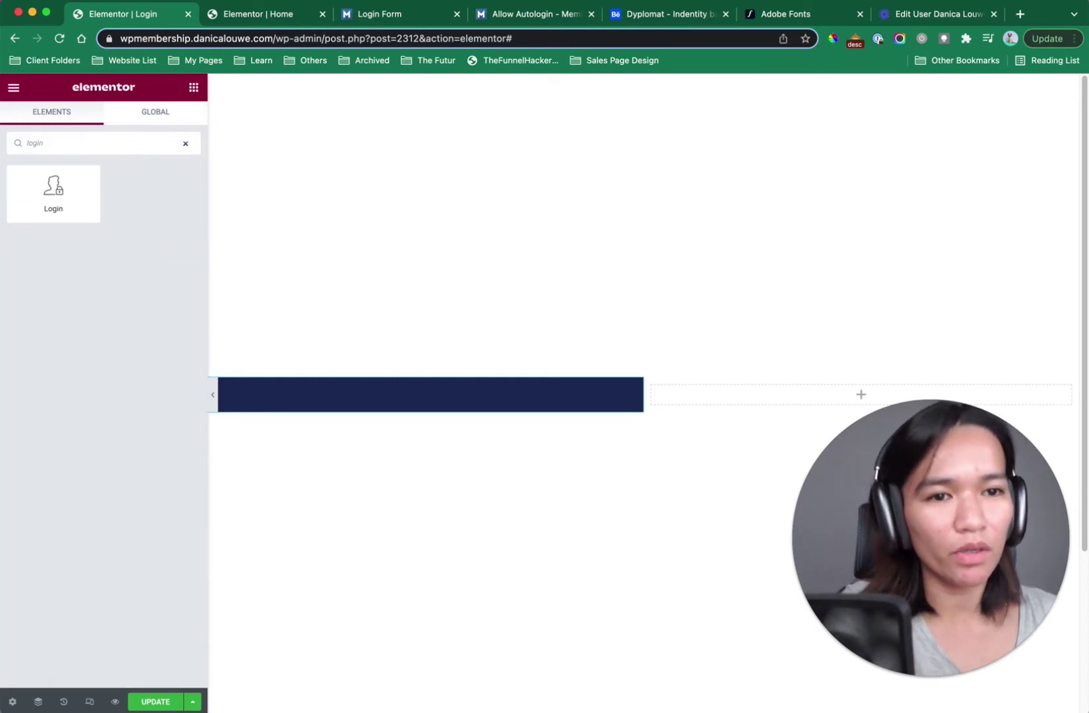
{"action": "left_click_drag", "start_coordinate": [54, 191], "coordinate": [778, 397]}
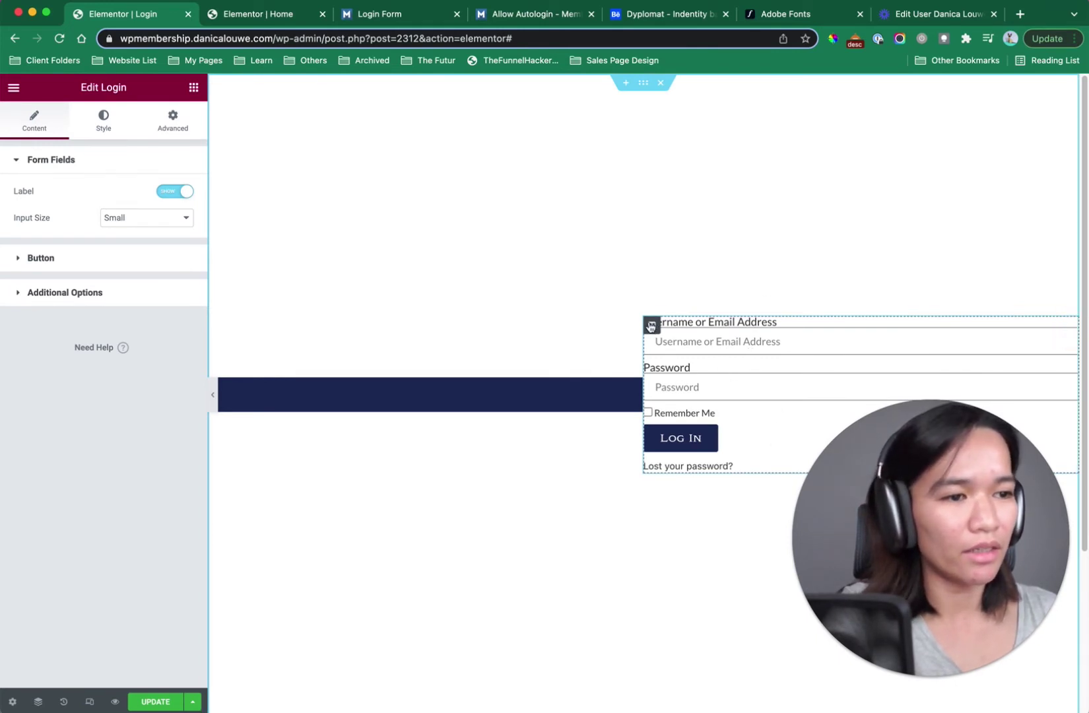
{"action": "left_click", "coordinate": [149, 709]}
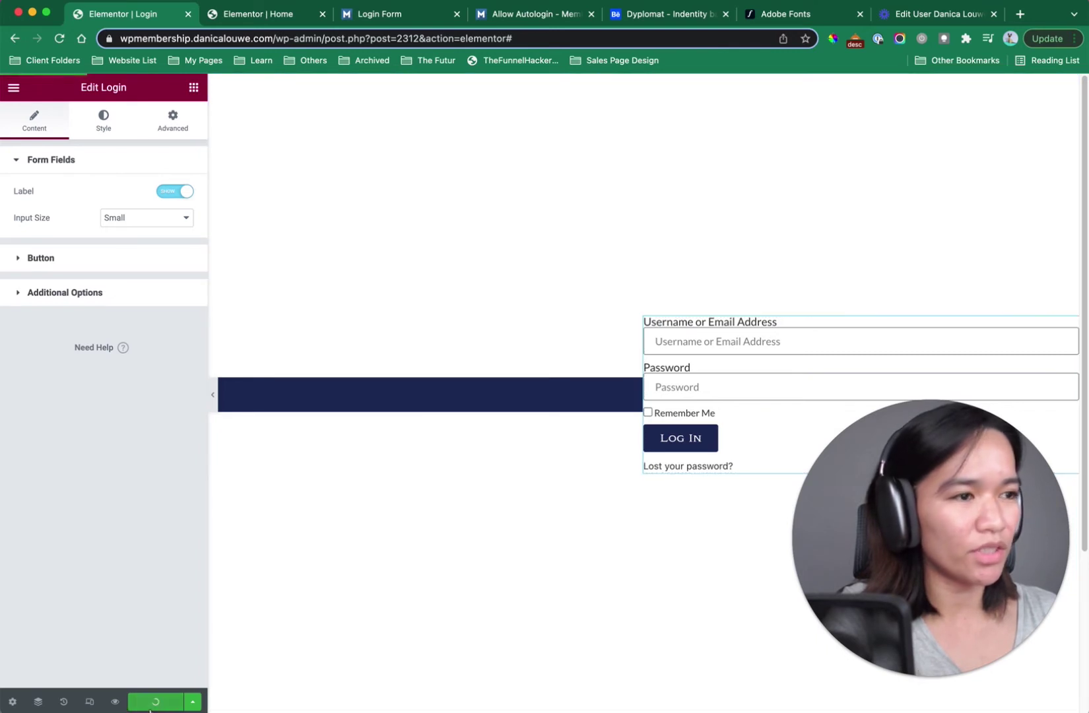
Copy the site's base address and load it in a new incognito window to check the live login page and its URL.
{"action": "left_click", "coordinate": [274, 37]}
{"action": "left_click", "coordinate": [292, 36]}
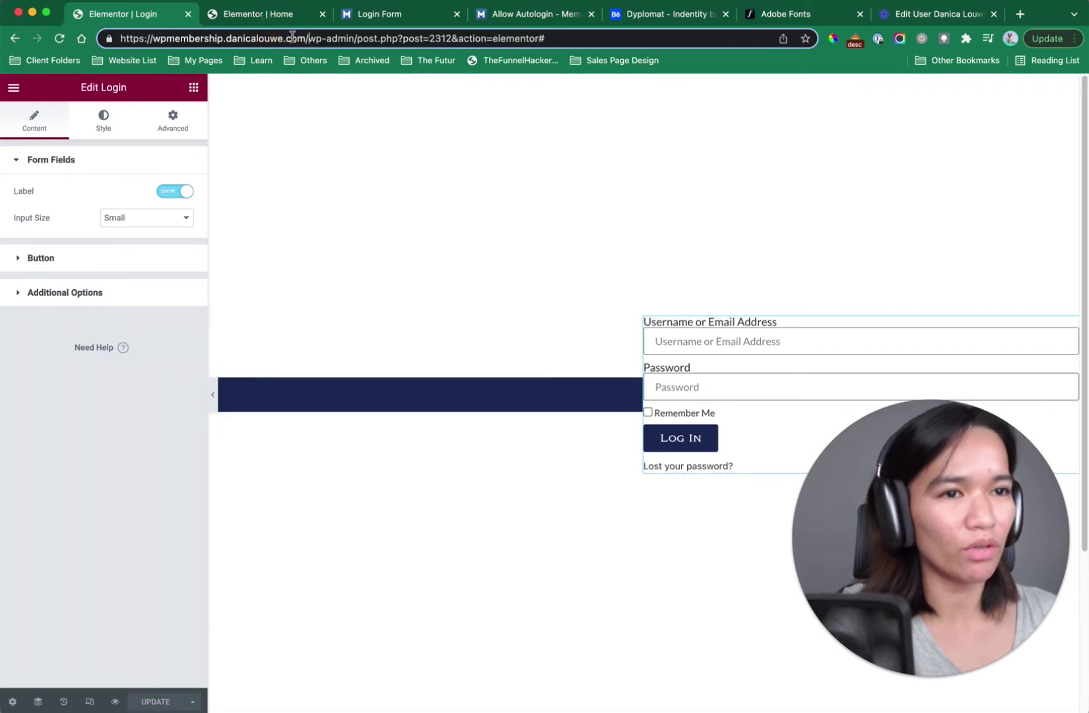
{"action": "left_click_drag", "start_coordinate": [305, 38], "coordinate": [41, 33]}
{"action": "key", "text": "super+c"}
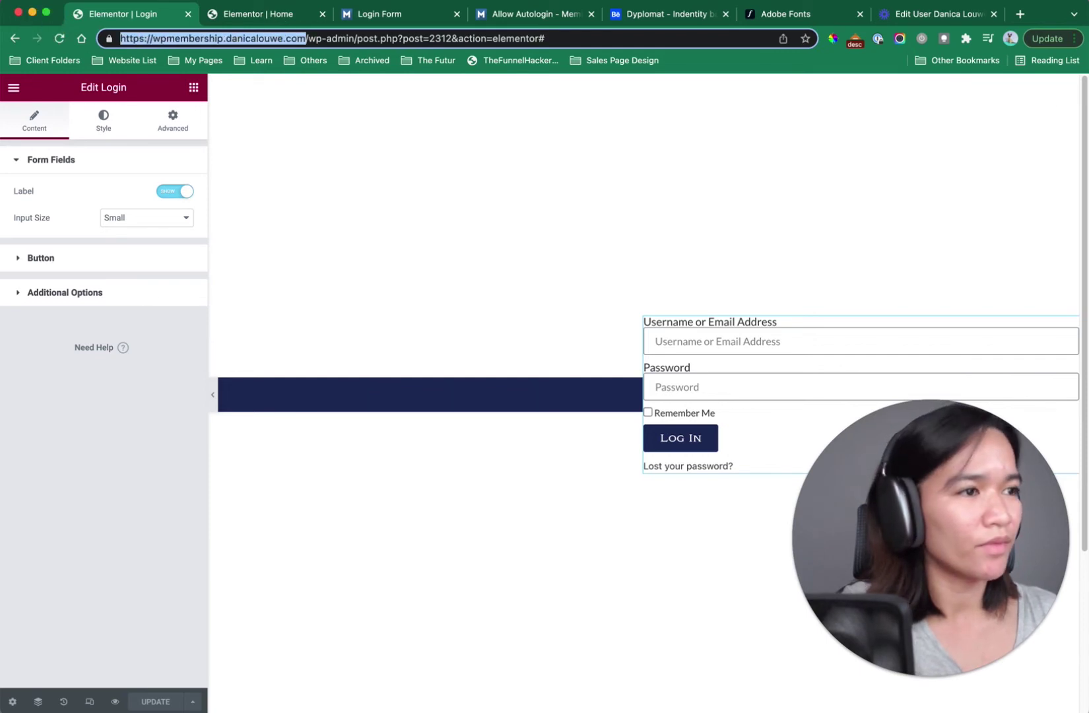
{"action": "left_click", "coordinate": [1075, 38]}
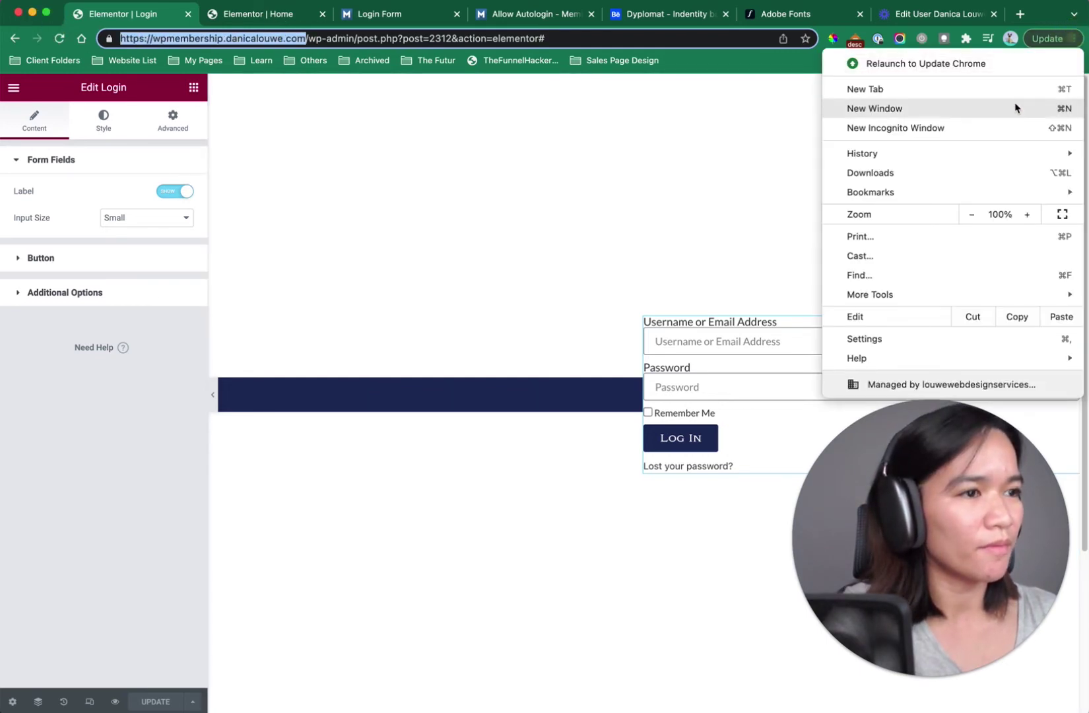
{"action": "left_click", "coordinate": [1002, 128]}
{"action": "key", "text": "super+v"}
{"action": "key", "text": "Return"}
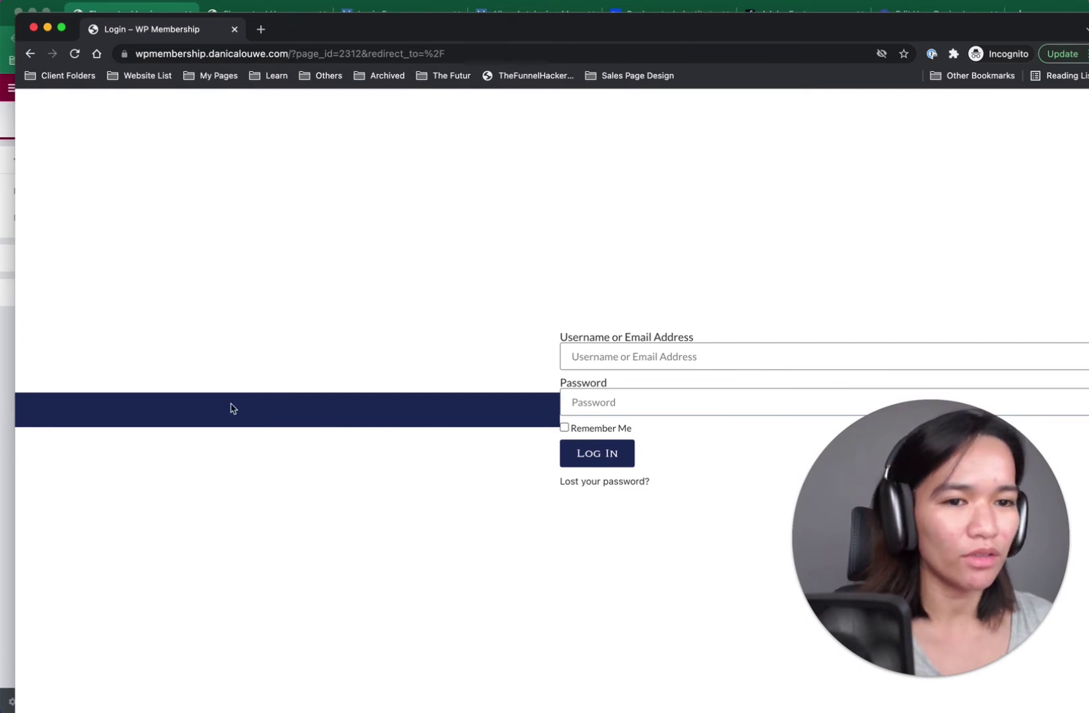
{"action": "left_click", "coordinate": [313, 53]}
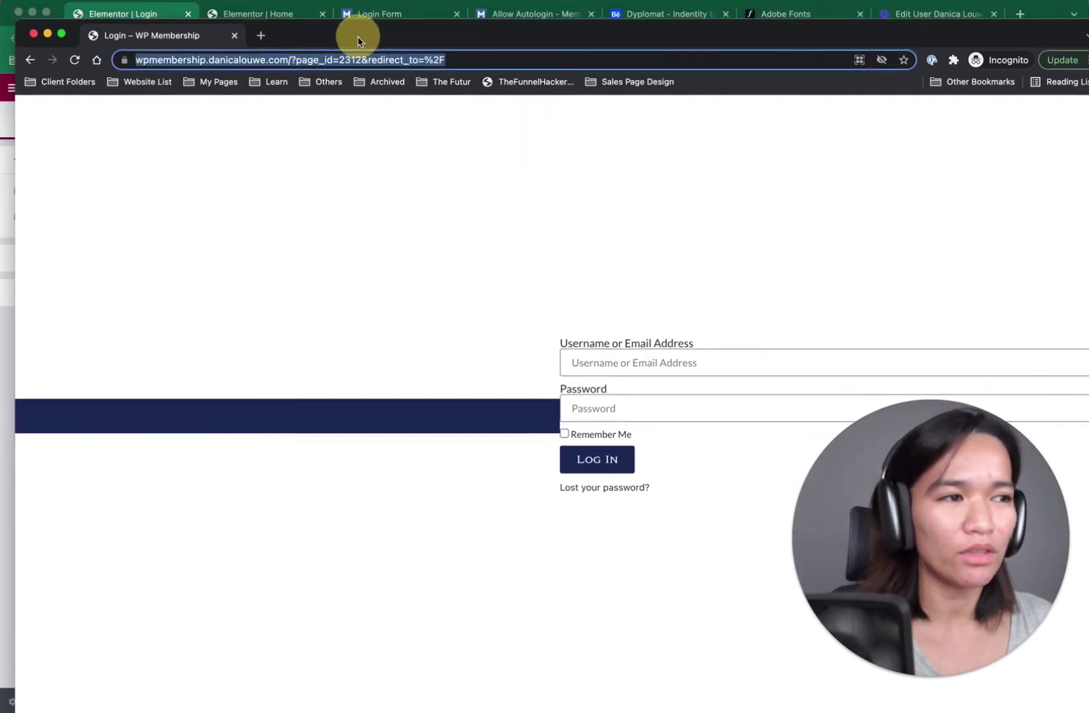
Load the WordPress admin dashboard in place of the Home page editor by cutting its address back to wp-admin.
{"action": "left_click", "coordinate": [125, 12]}
{"action": "left_click", "coordinate": [264, 14]}
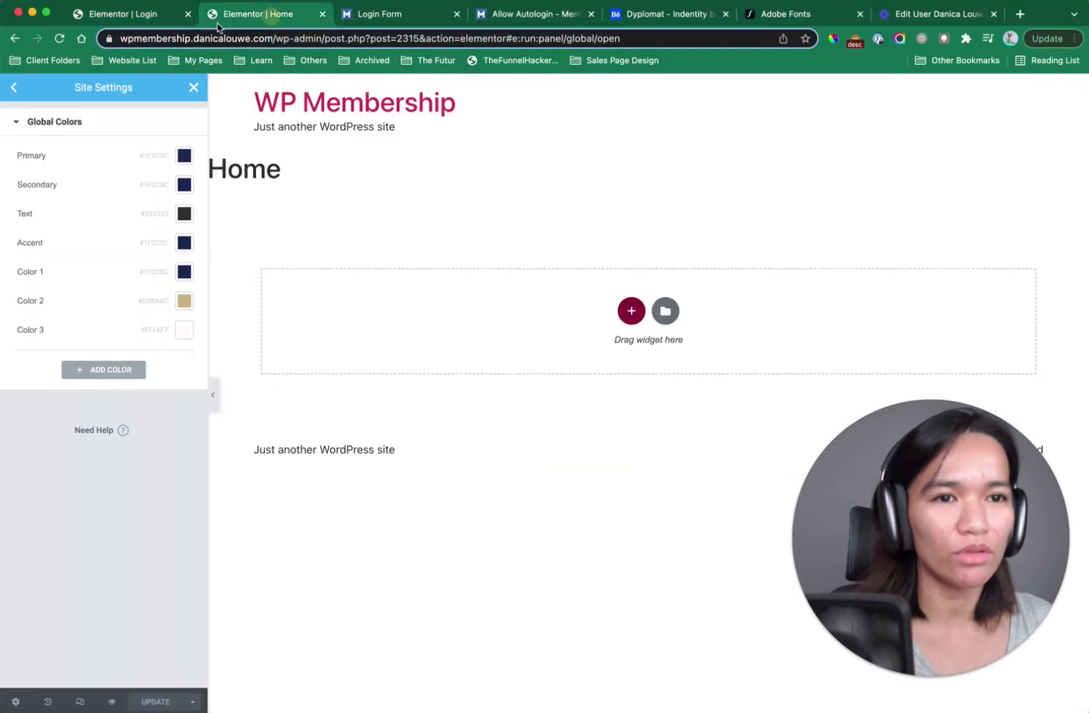
{"action": "left_click", "coordinate": [326, 37]}
{"action": "left_click", "coordinate": [323, 37]}
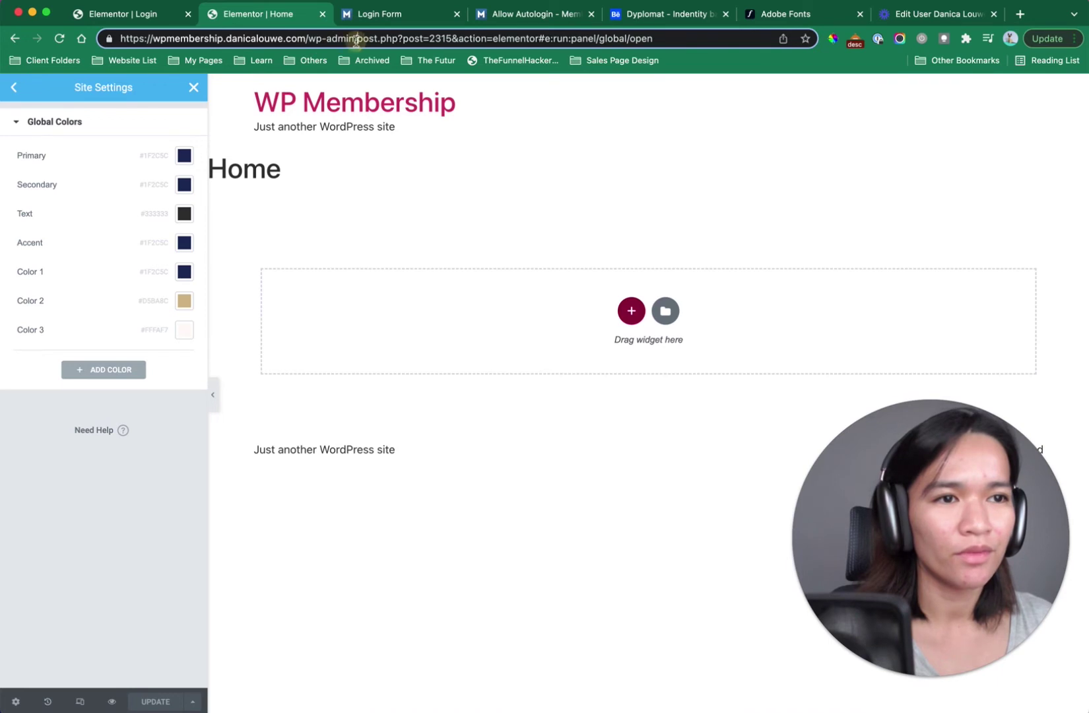
{"action": "left_click_drag", "start_coordinate": [356, 38], "coordinate": [749, 34]}
{"action": "key", "text": "BackSpace"}
{"action": "key", "text": "Return"}
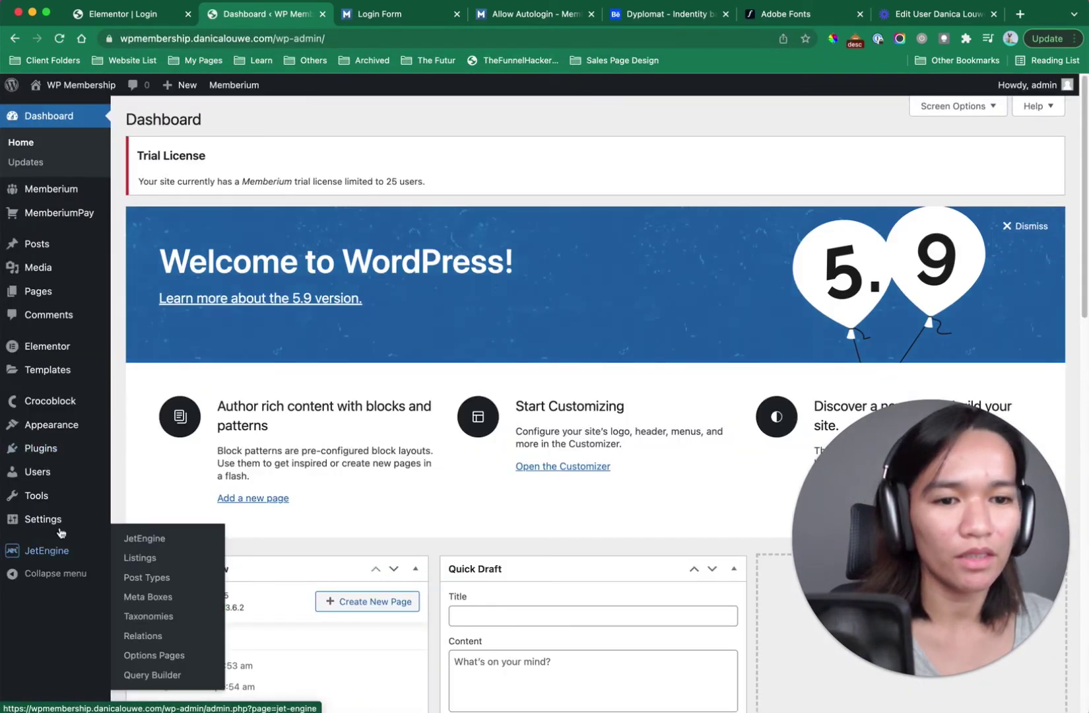
Set the site's permalink structure to Post name and save the changes.
{"action": "mouse_move", "coordinate": [43, 519]}
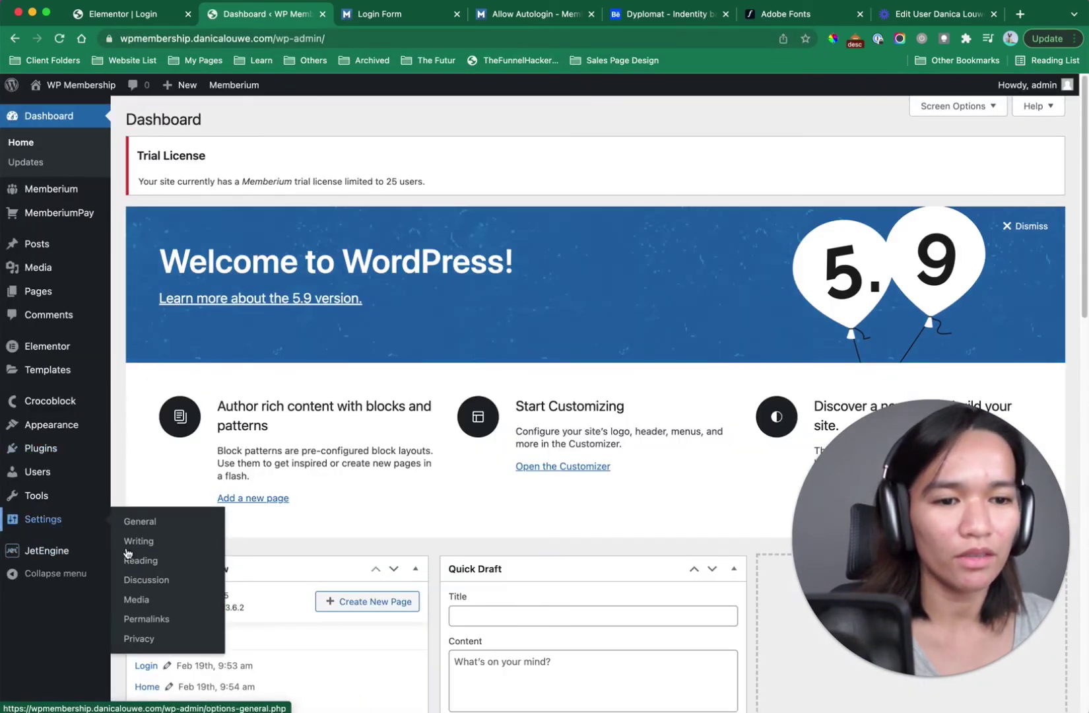
{"action": "left_click", "coordinate": [163, 621]}
{"action": "left_click", "coordinate": [160, 459]}
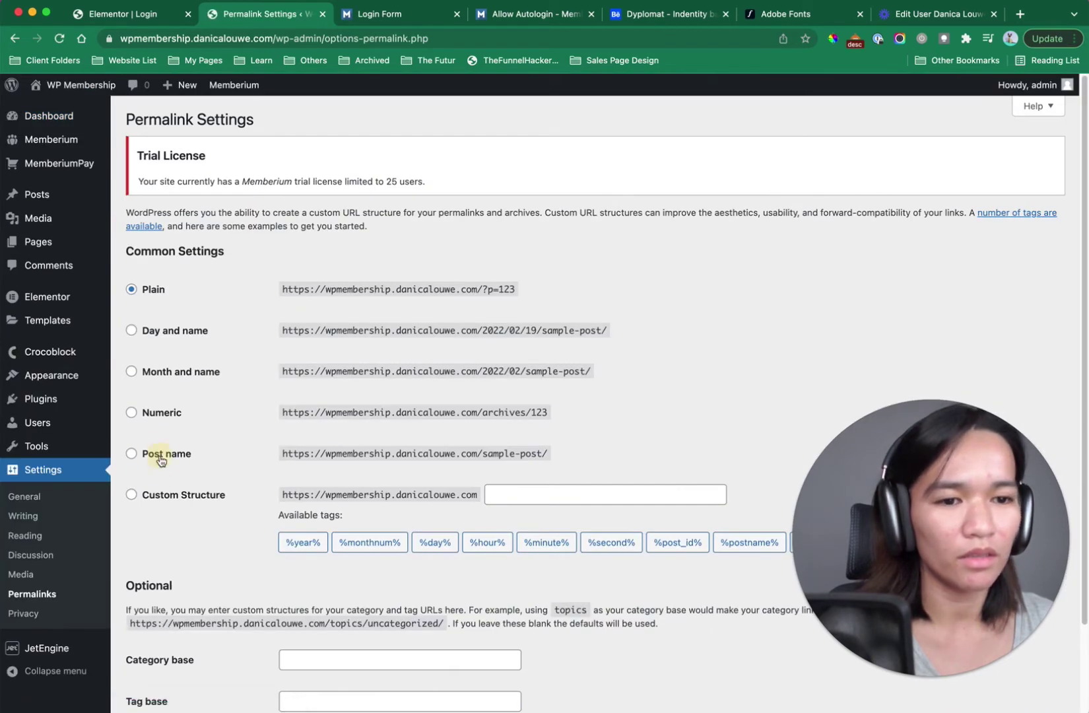
{"action": "scroll", "coordinate": [165, 508], "scroll_direction": "down", "scroll_amount": 3}
{"action": "left_click", "coordinate": [173, 646]}
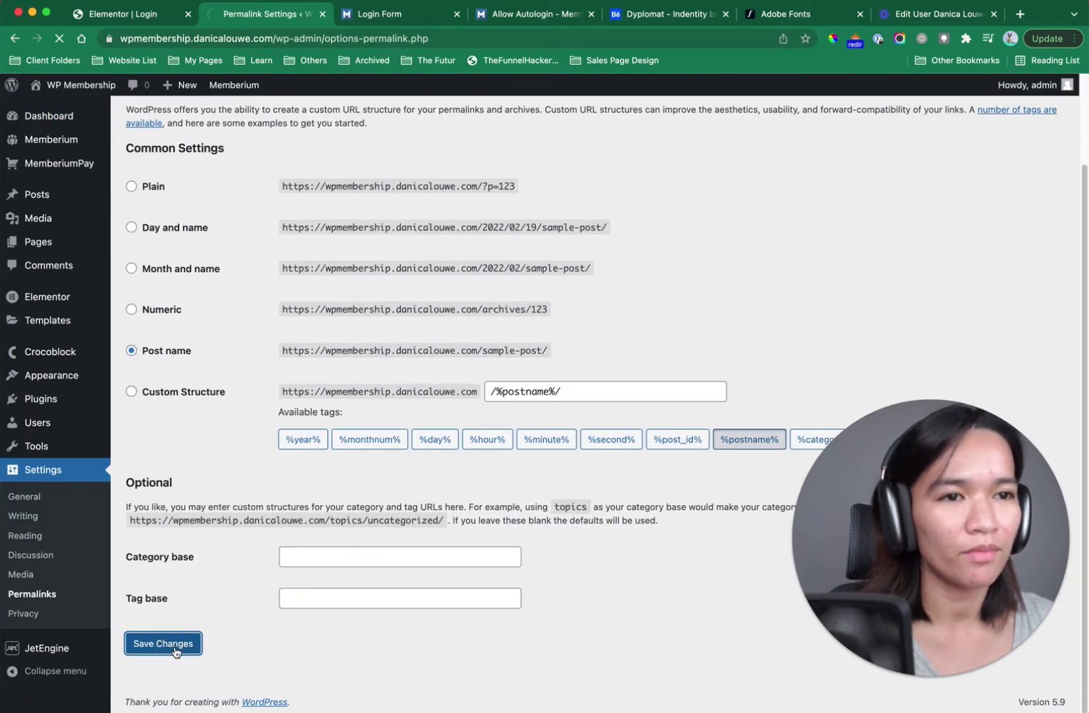
Reload the live login page in the incognito window, then load the site's base address to check the login redirect and its URL.
{"action": "key", "text": "super+grave"}
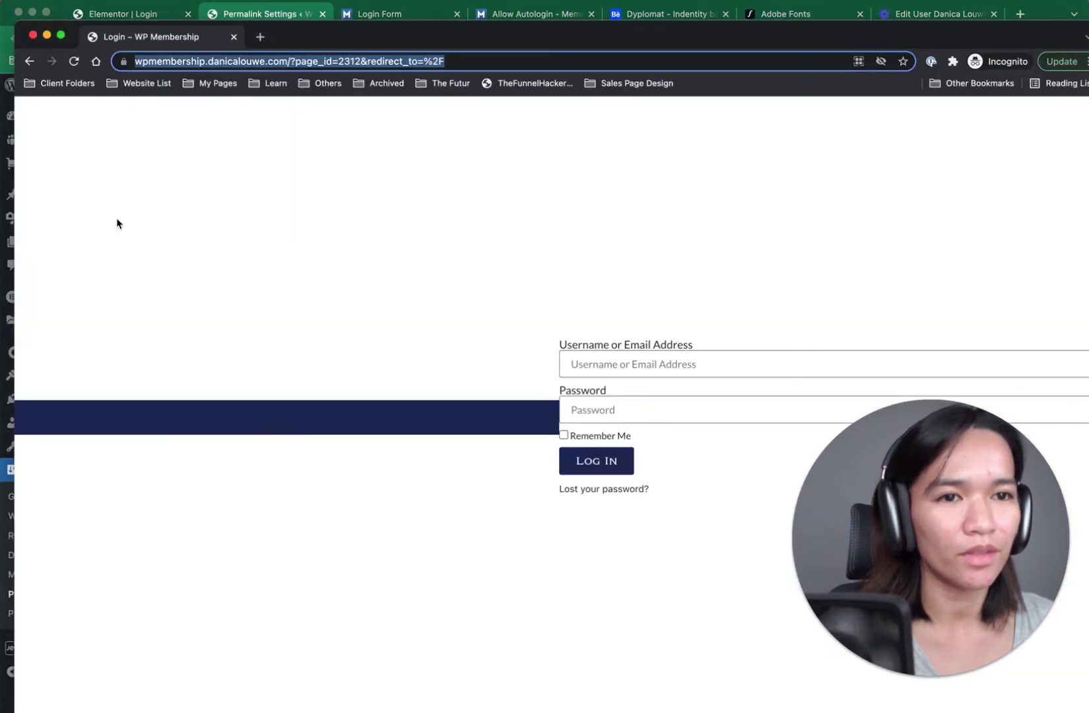
{"action": "left_click", "coordinate": [74, 61]}
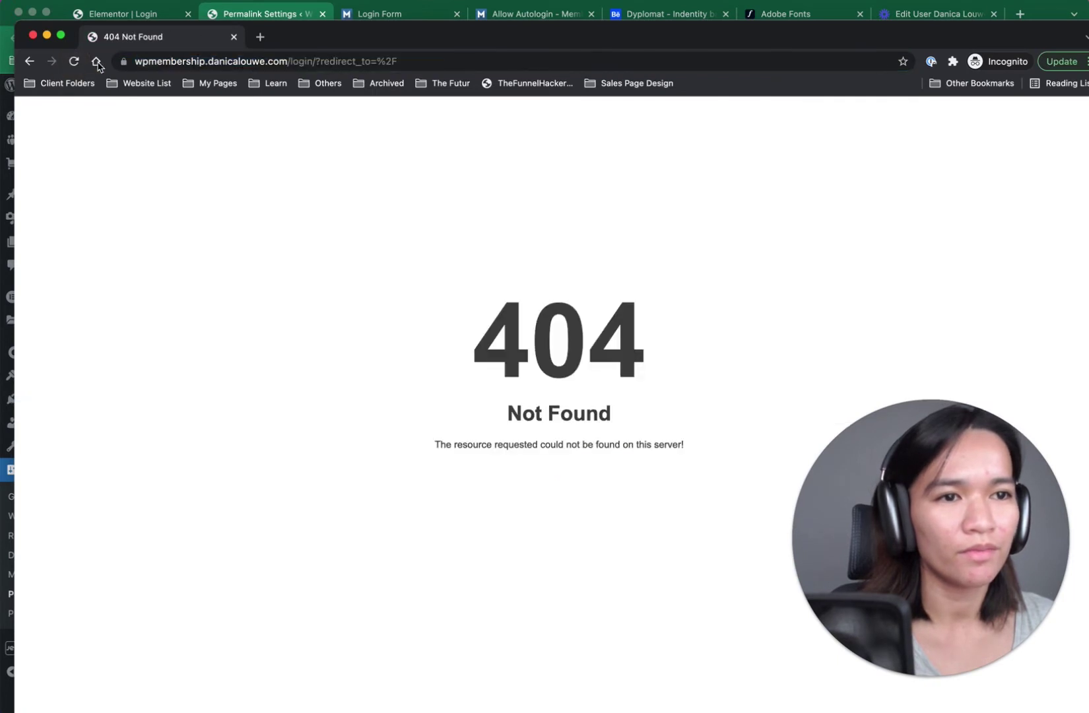
{"action": "left_click", "coordinate": [316, 59]}
{"action": "left_click", "coordinate": [305, 61]}
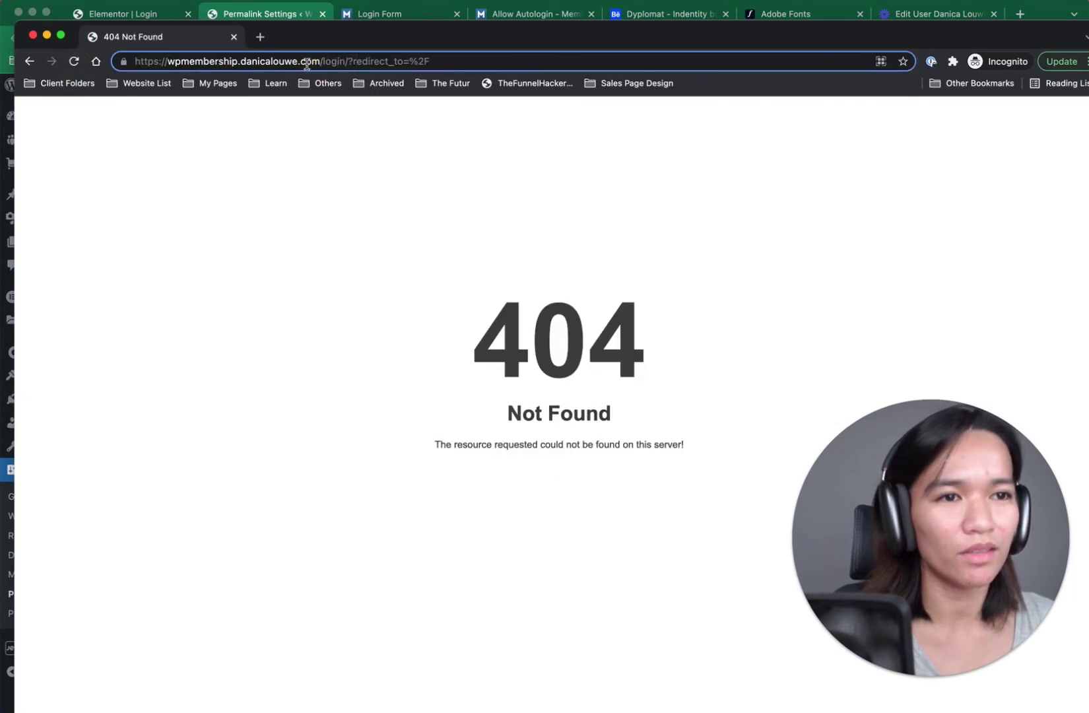
{"action": "left_click_drag", "start_coordinate": [321, 61], "coordinate": [449, 58]}
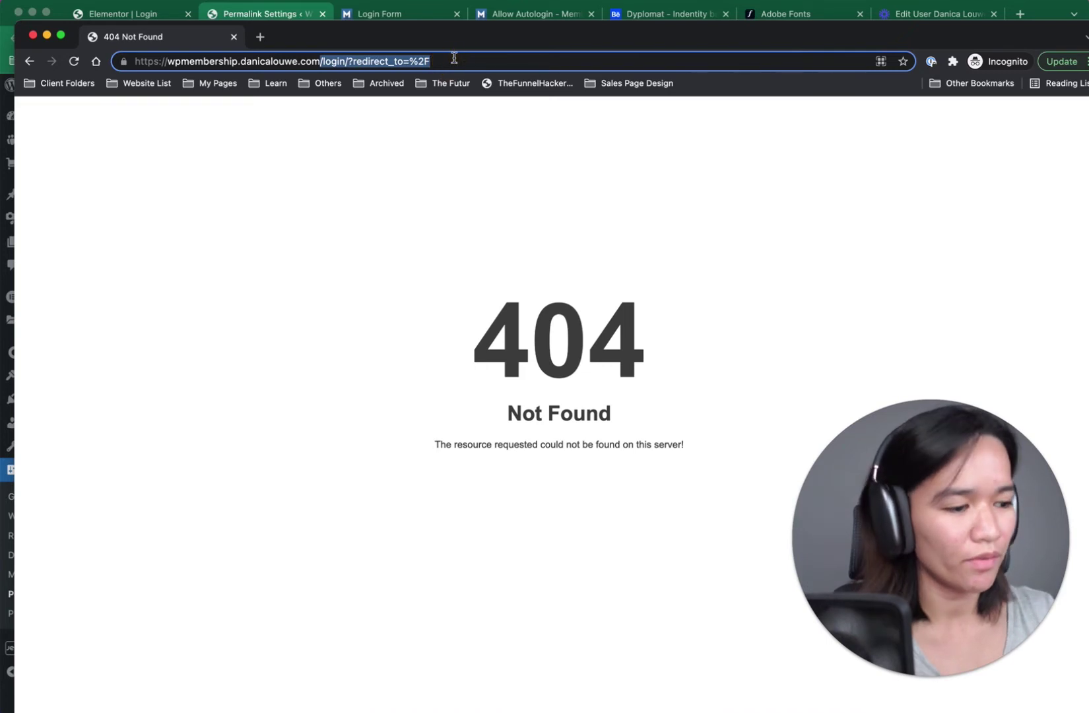
{"action": "key", "text": "BackSpace"}
{"action": "key", "text": "Return"}
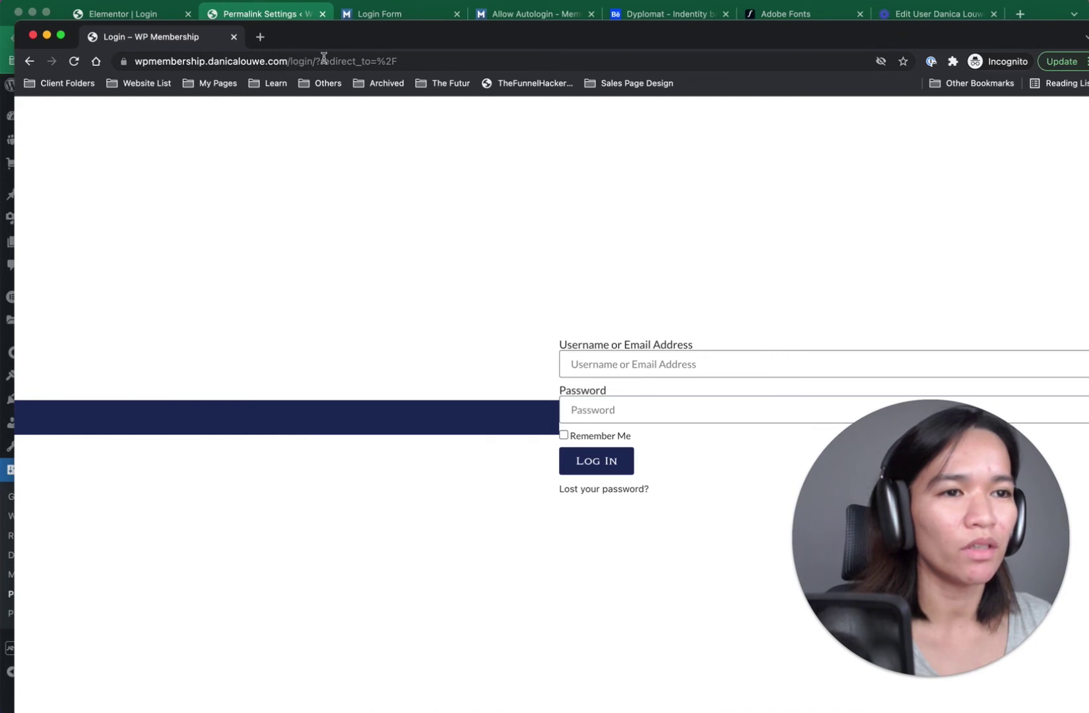
{"action": "left_click", "coordinate": [407, 510]}
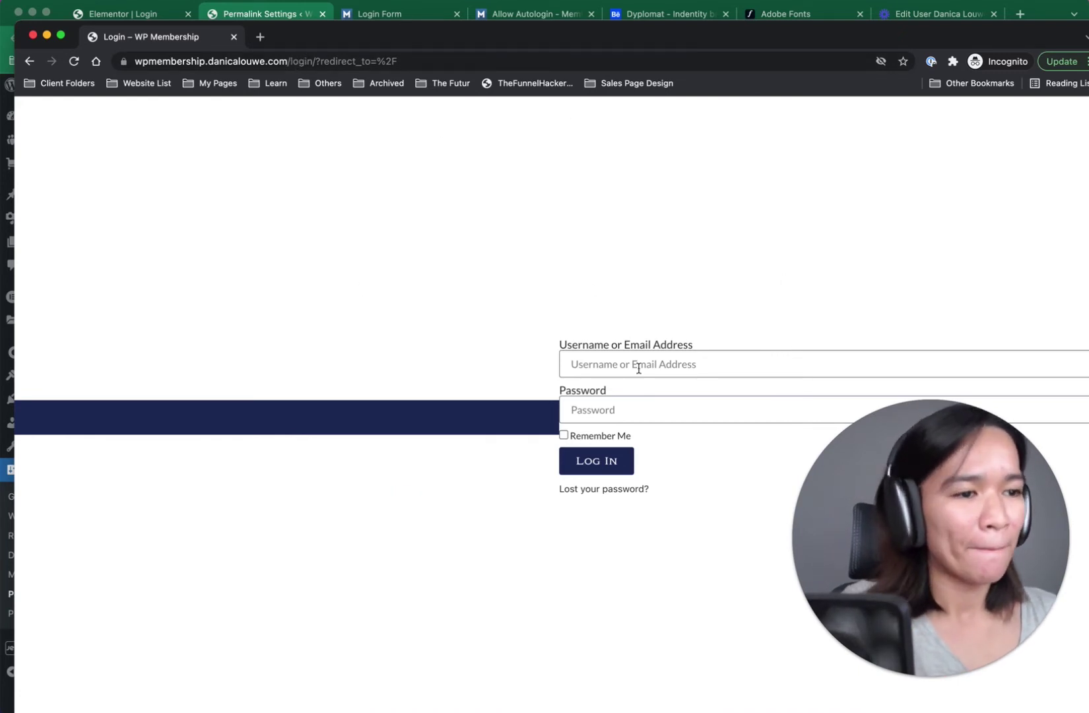
Enter the test member's email address in the username field of the live login form.
{"action": "left_click", "coordinate": [662, 370]}
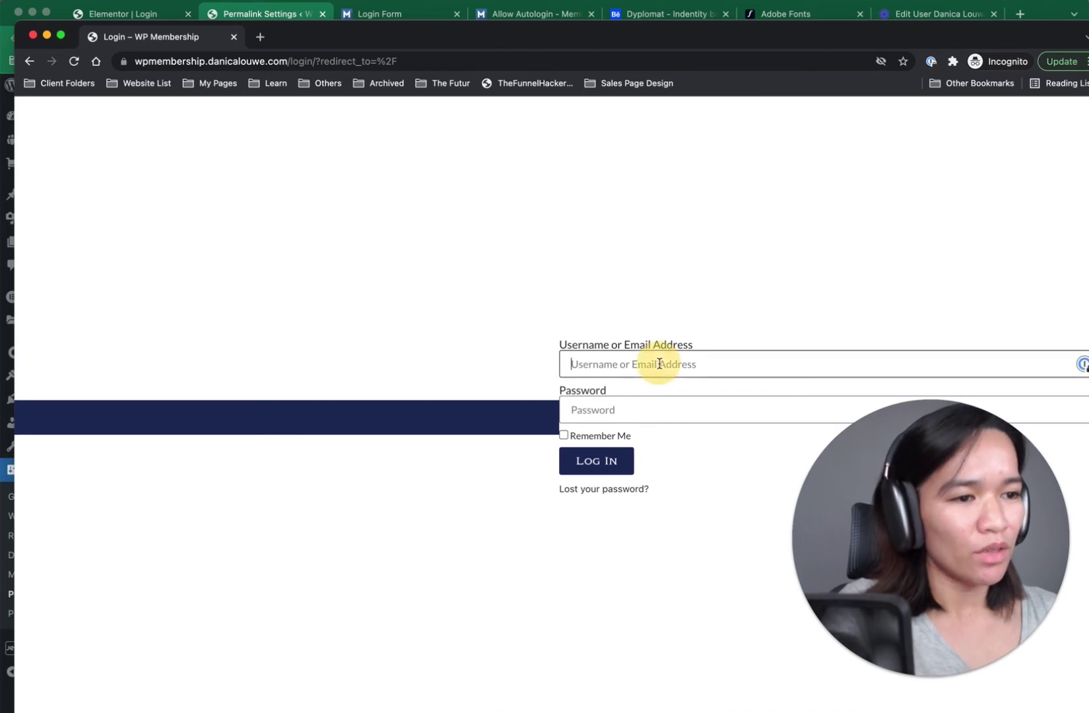
{"action": "left_click", "coordinate": [608, 580]}
{"action": "left_click", "coordinate": [264, 9]}
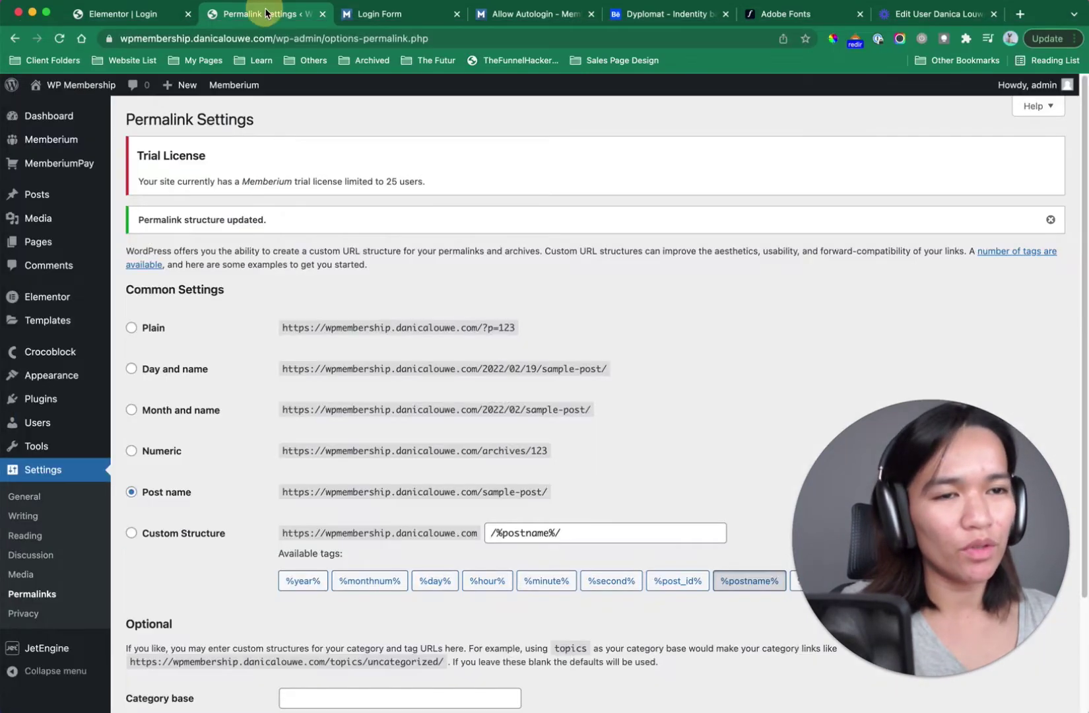
{"action": "mouse_move", "coordinate": [45, 86]}
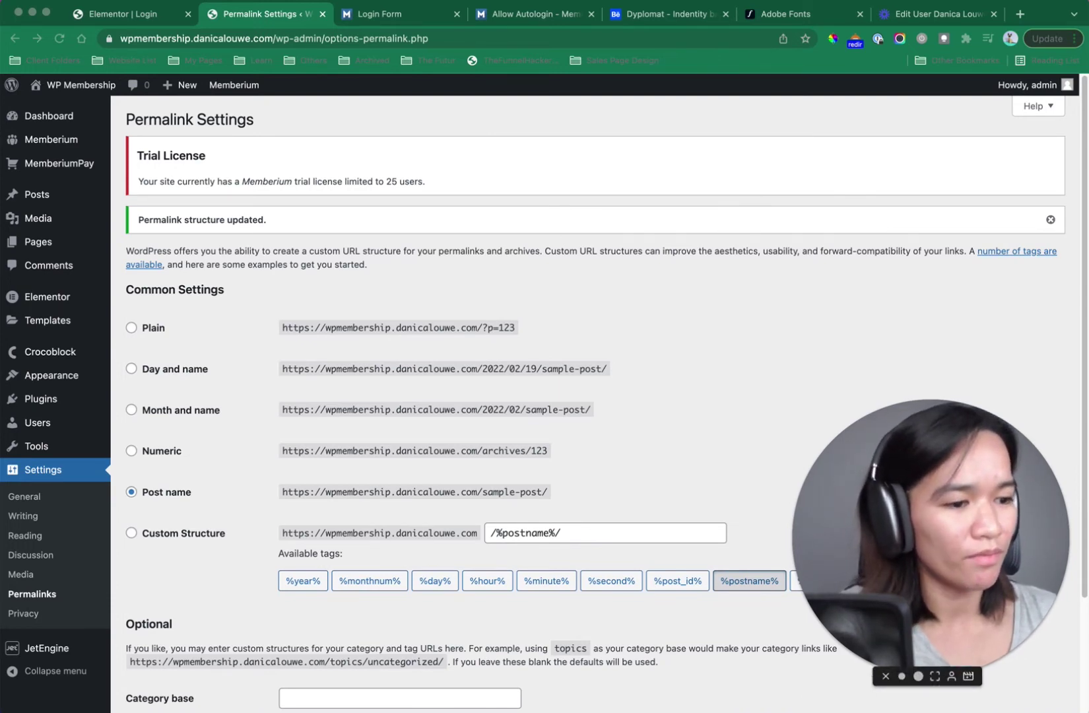
{"action": "key", "text": "super+grave"}
{"action": "left_click", "coordinate": [645, 365]}
{"action": "key", "text": "super+v"}
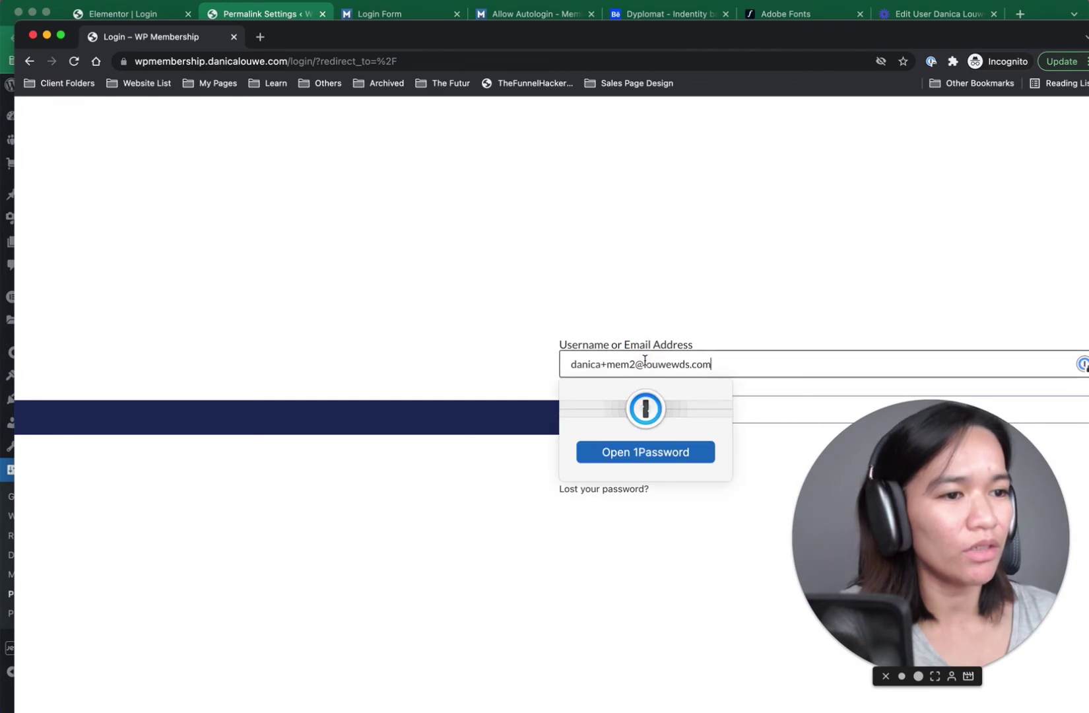
Enter the test member's account password and submit the login form.
{"action": "left_click", "coordinate": [1083, 364]}
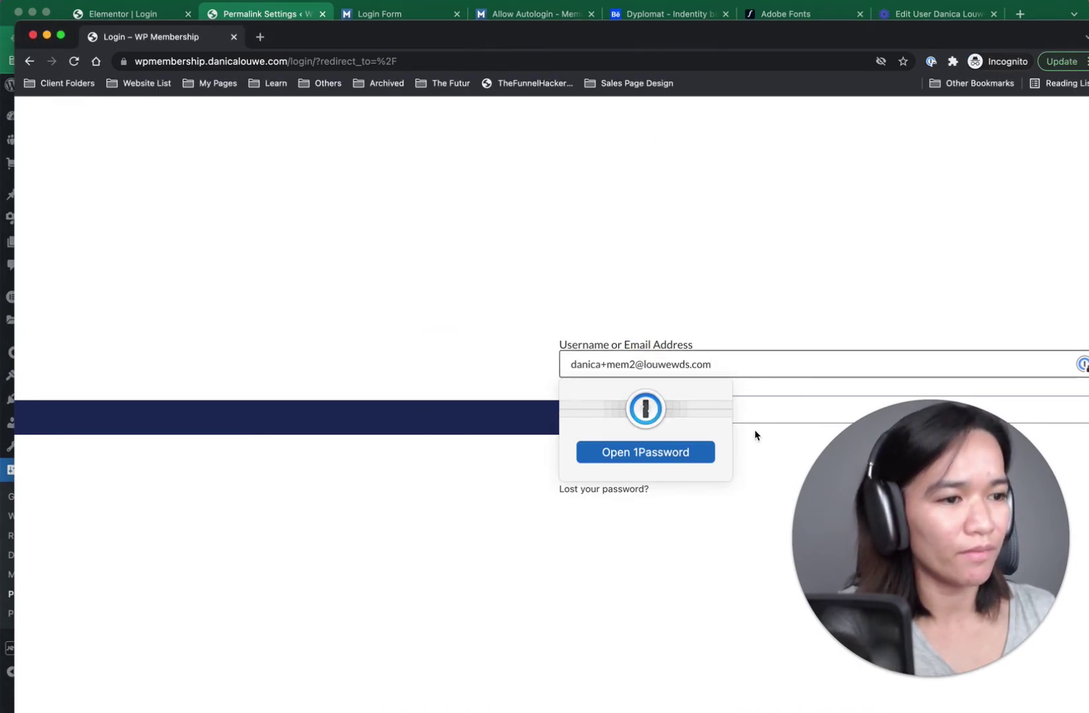
{"action": "left_click", "coordinate": [759, 409]}
{"action": "key", "text": "super+v"}
{"action": "left_click", "coordinate": [499, 303]}
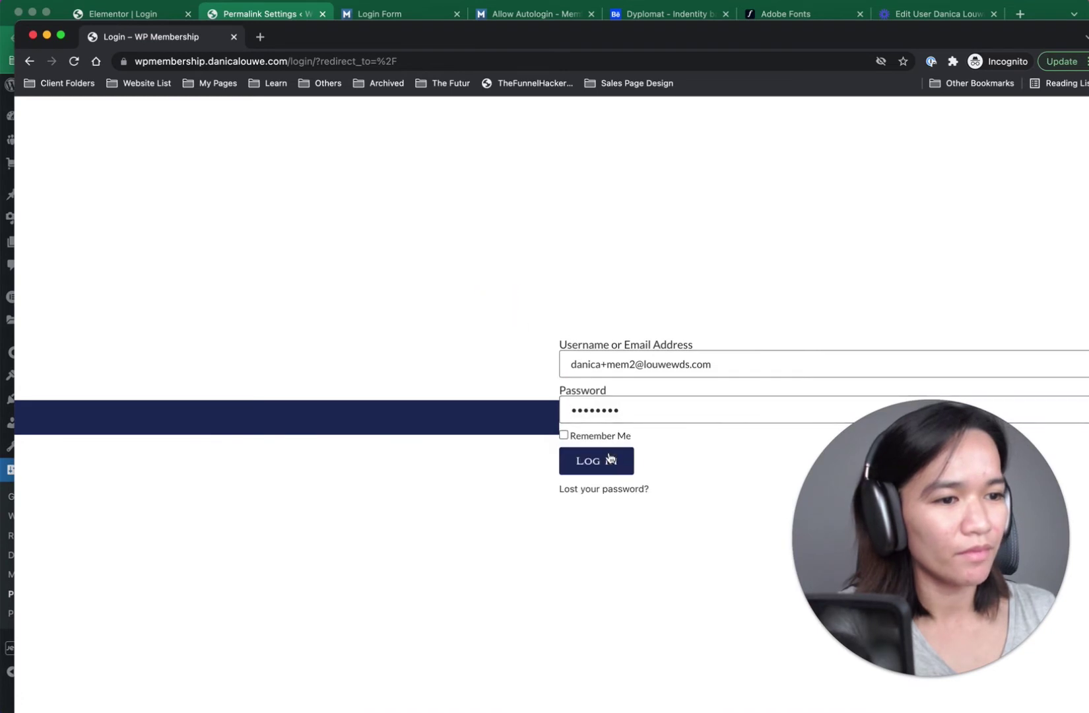
{"action": "left_click", "coordinate": [608, 455]}
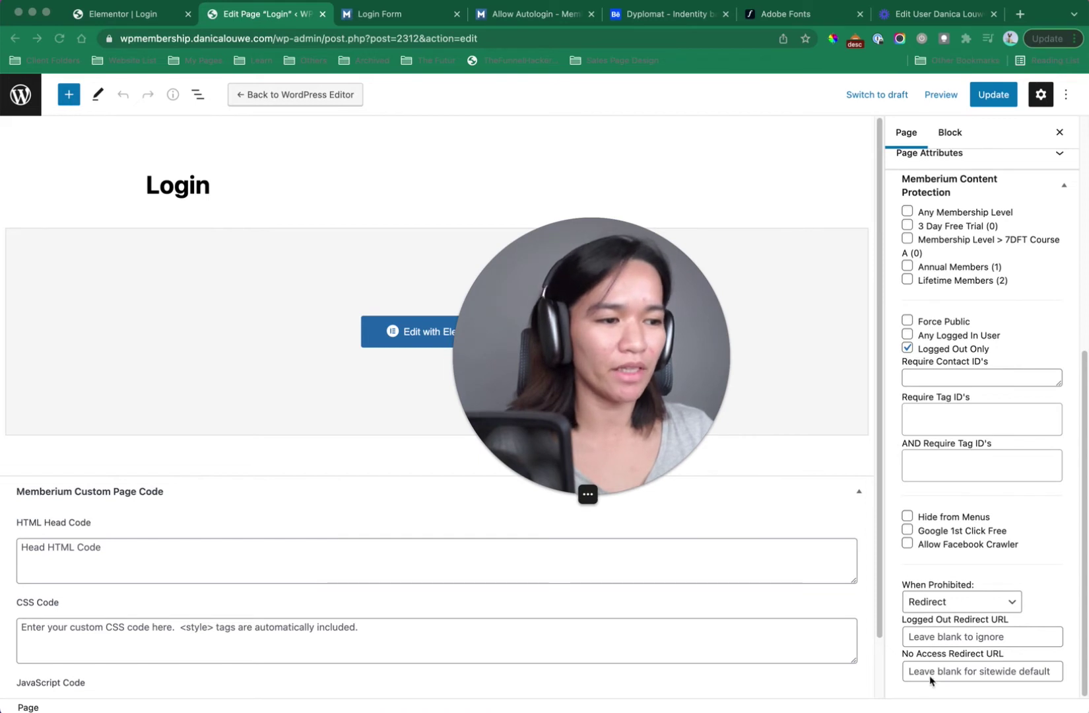
Set the Login page's No Access Redirect URL to /home in Memberium Content Protection and update the page.
{"action": "left_click", "coordinate": [929, 675]}
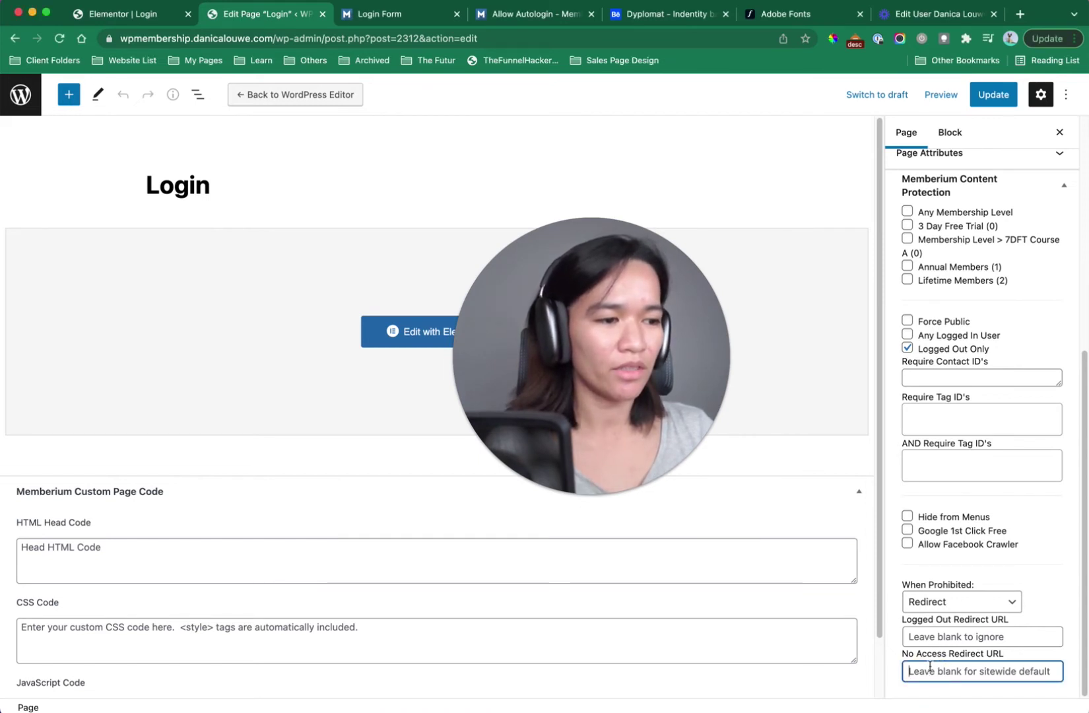
{"action": "type", "text": "/"}
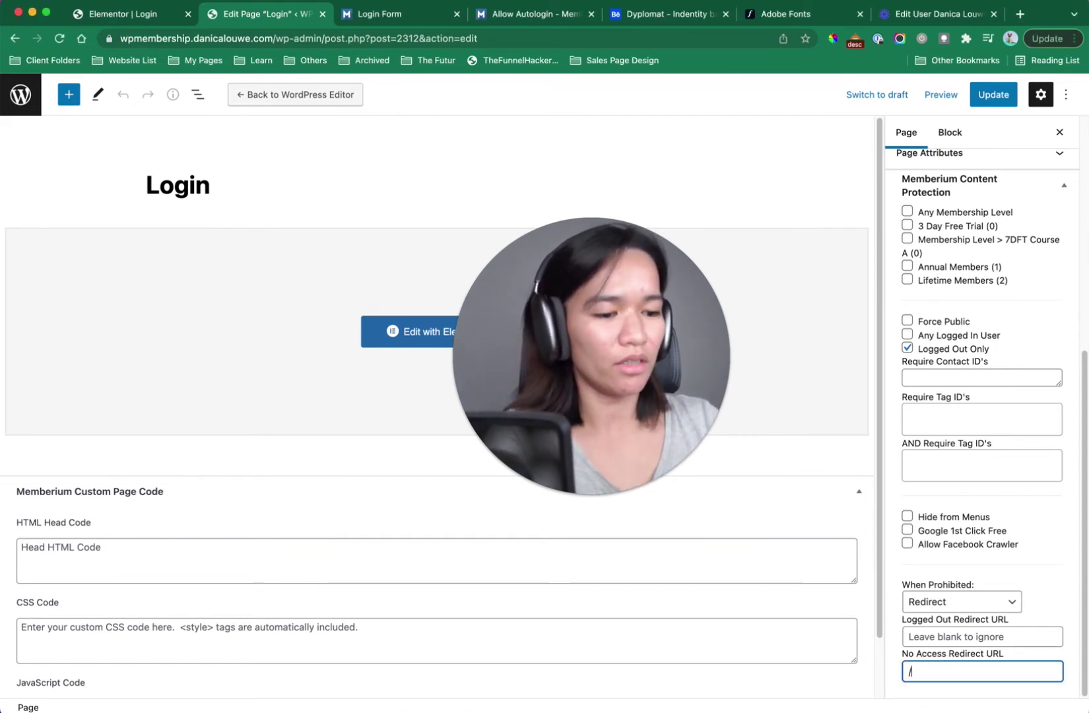
{"action": "type", "text": "home"}
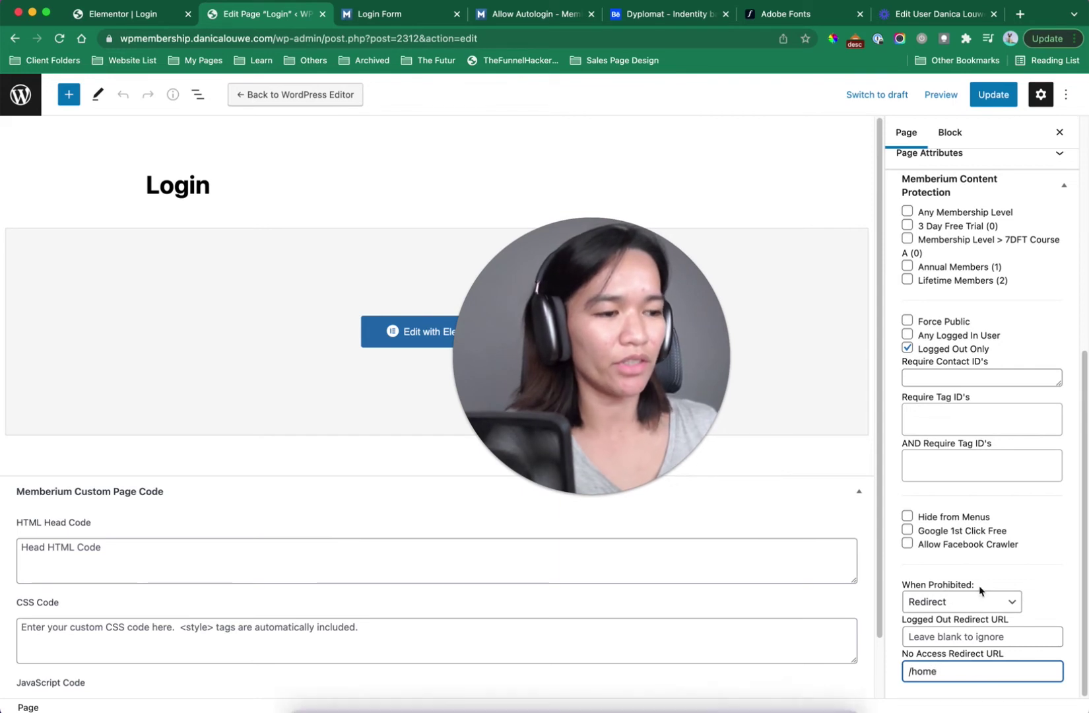
{"action": "left_click", "coordinate": [989, 94]}
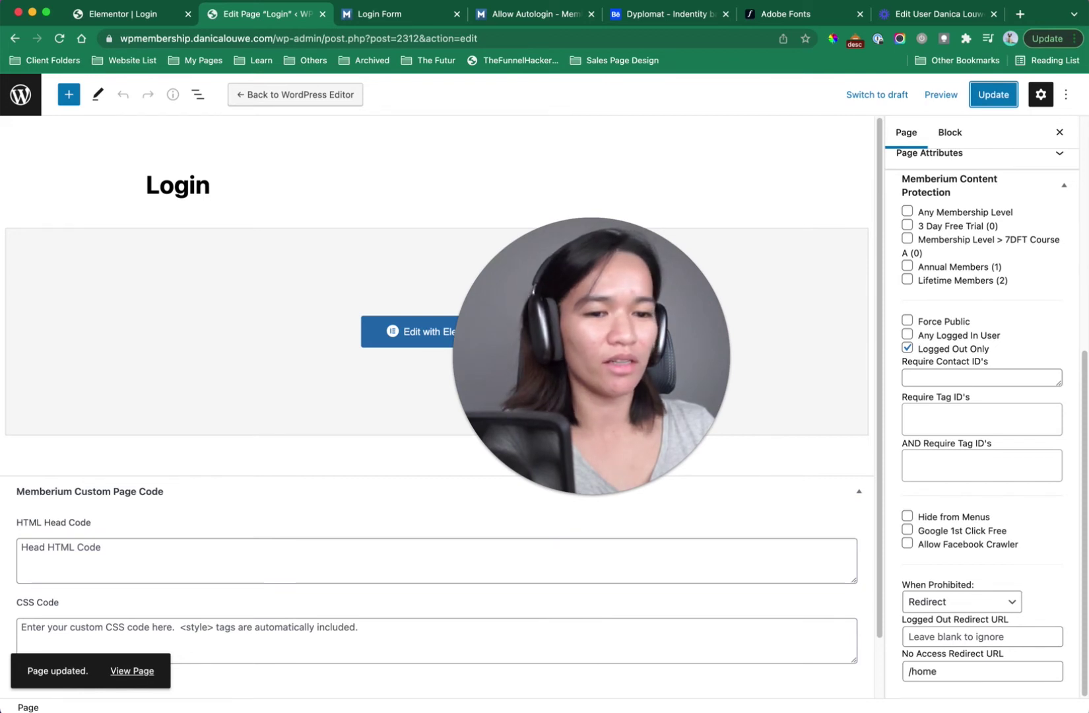
Copy the /login/ page address, close the old incognito window, and load the address in a new incognito window.
{"action": "key", "text": "super+grave"}
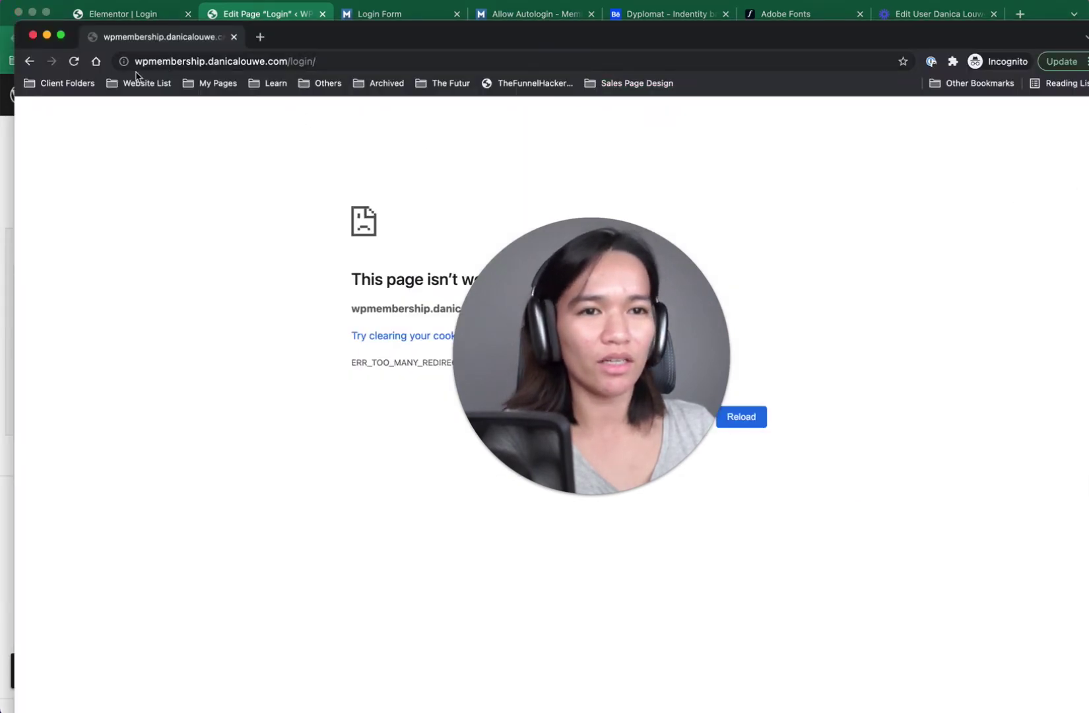
{"action": "left_click", "coordinate": [299, 60]}
{"action": "key", "text": "ctrl+c"}
{"action": "left_click", "coordinate": [33, 36]}
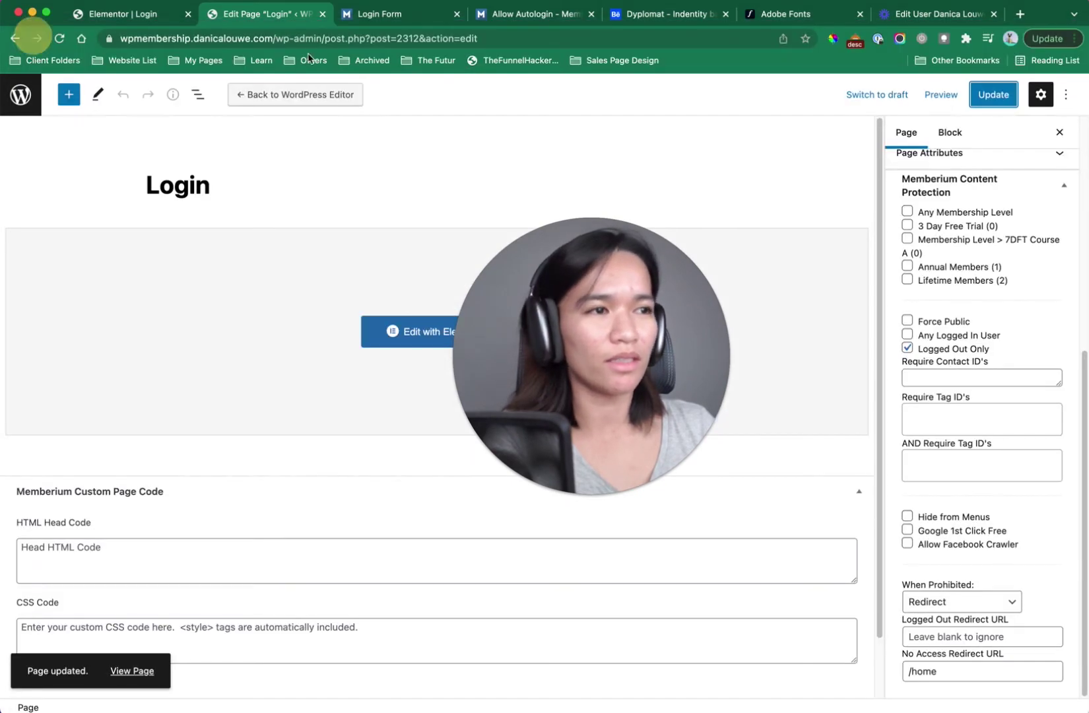
{"action": "left_click", "coordinate": [1072, 41]}
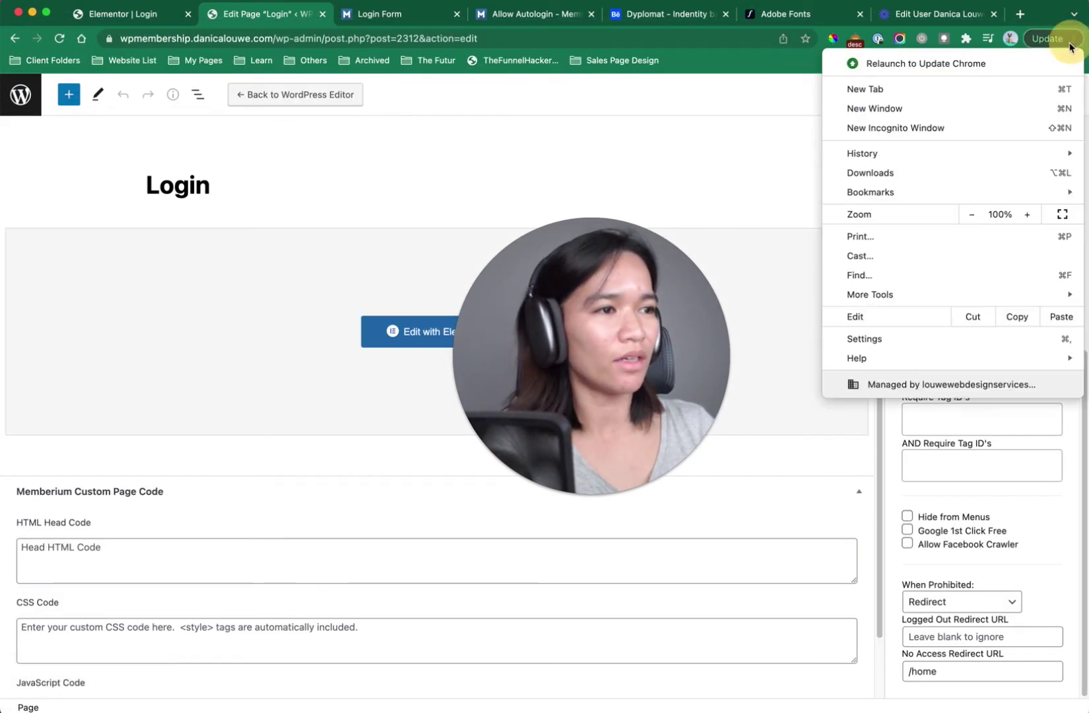
{"action": "left_click", "coordinate": [998, 129]}
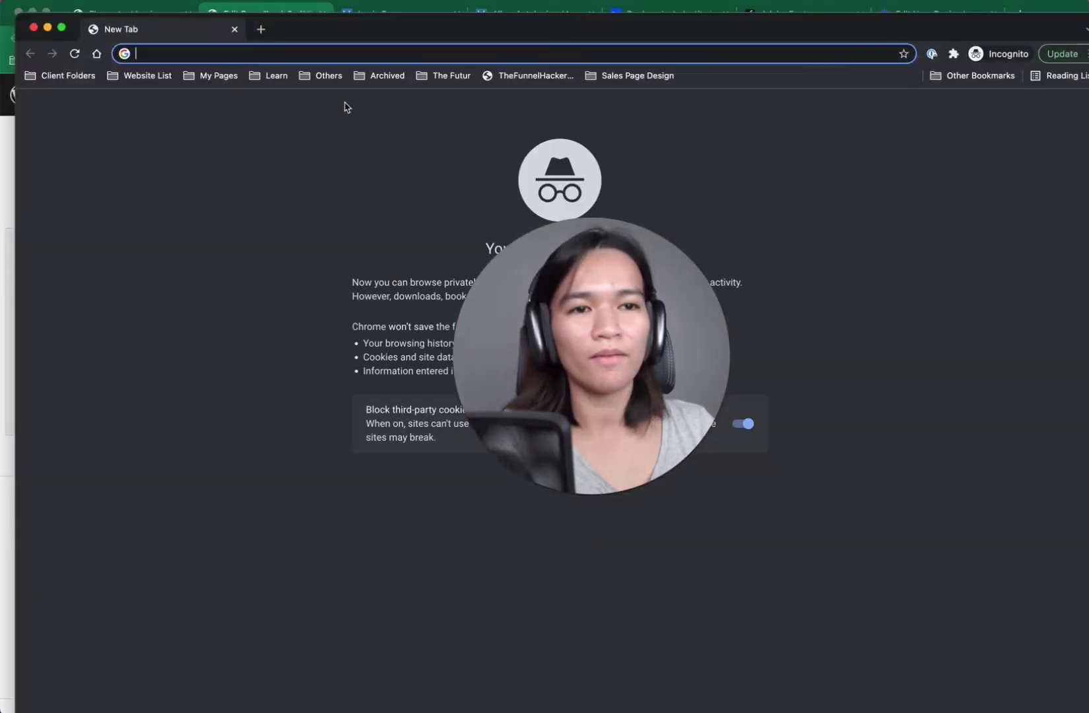
{"action": "key", "text": "ctrl+v"}
{"action": "key", "text": "Return"}
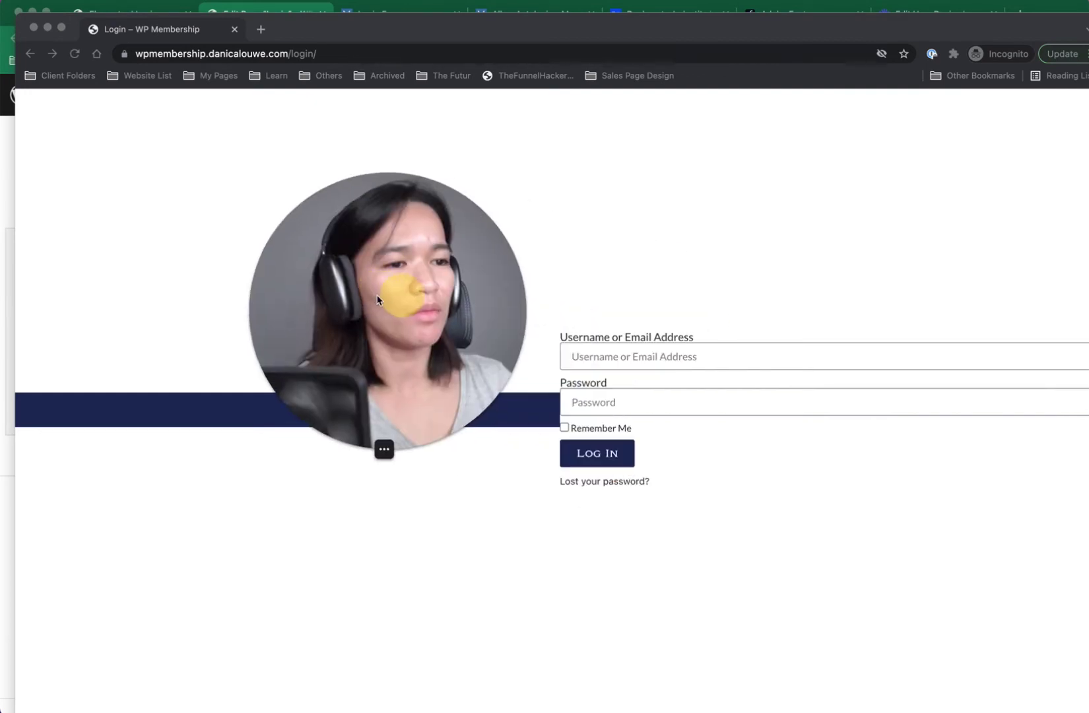
Log in on the fresh login page with the test member's email address and account password.
{"action": "left_click", "coordinate": [771, 361]}
{"action": "key", "text": "super+v"}
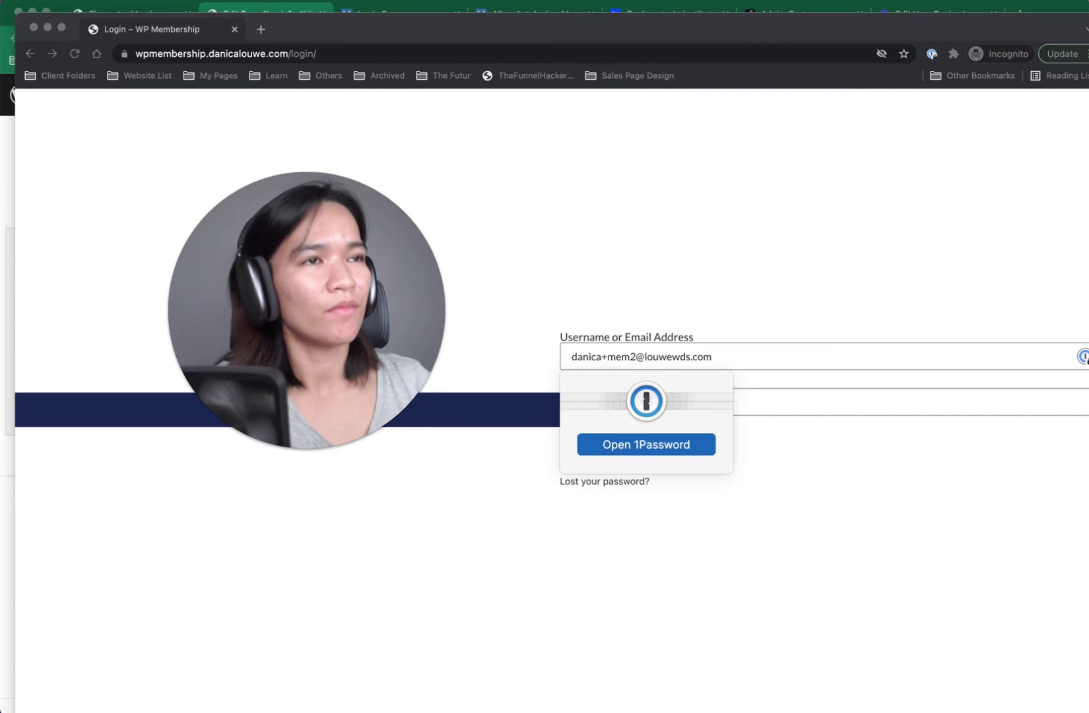
{"action": "left_click", "coordinate": [878, 410]}
{"action": "left_click", "coordinate": [834, 406]}
{"action": "key", "text": "super+v"}
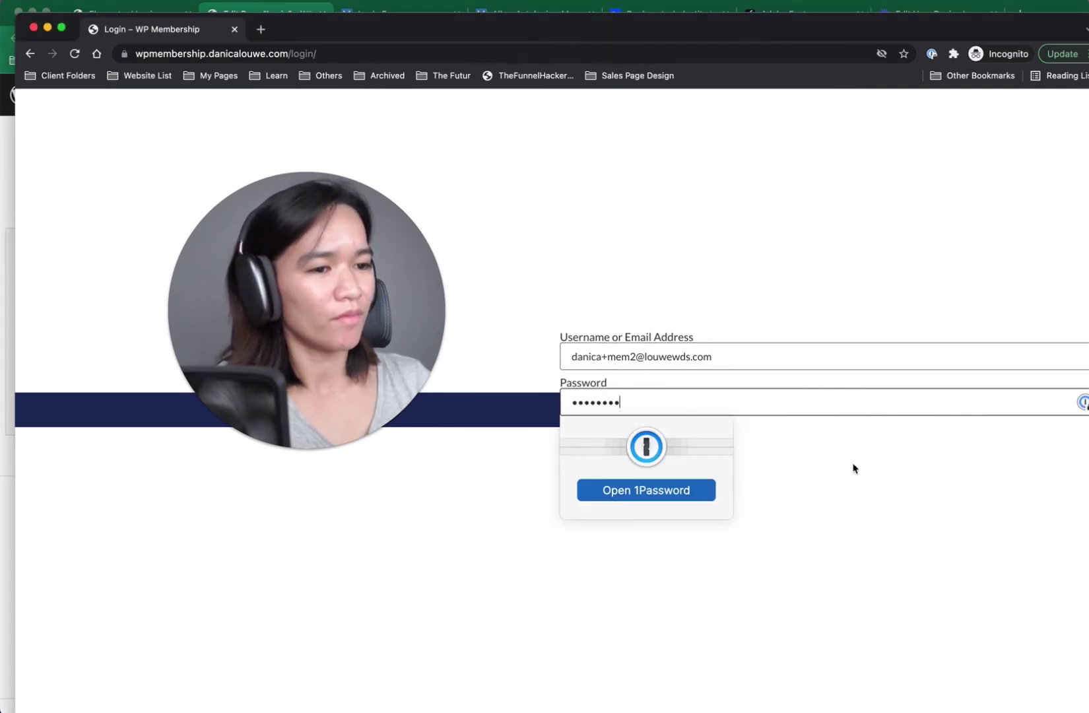
{"action": "left_click", "coordinate": [605, 454]}
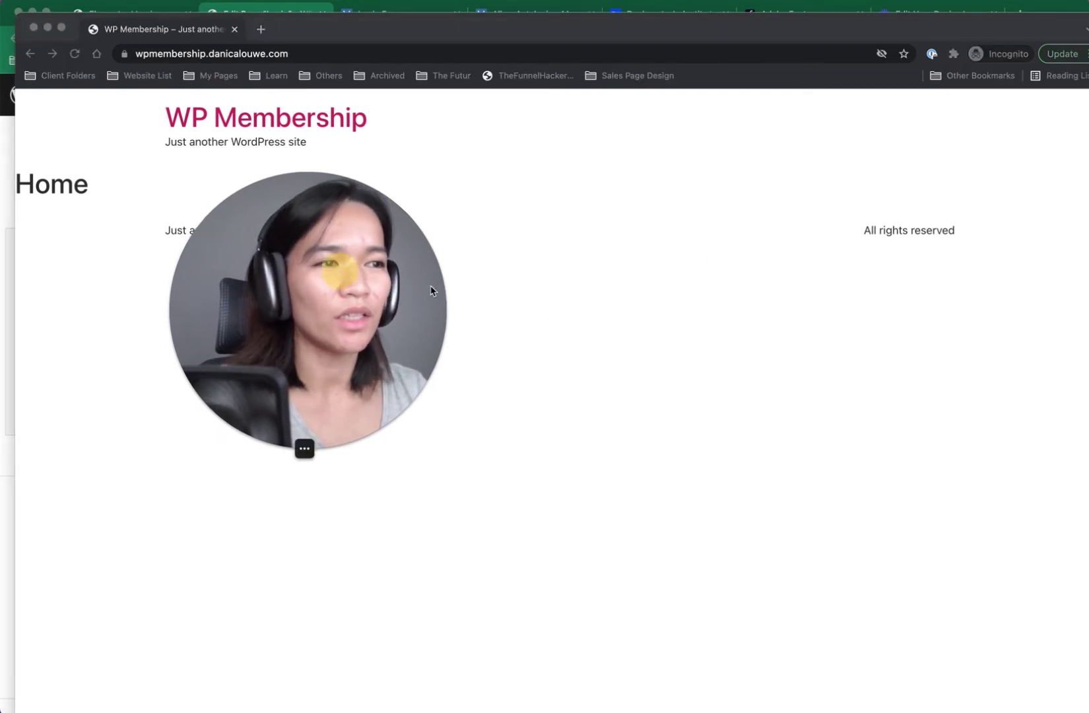
Review the Login page's Memberium redirect settings against the logged-in home page, then return to the Elementor Login page editor.
{"action": "left_click_drag", "start_coordinate": [340, 271], "coordinate": [939, 467]}
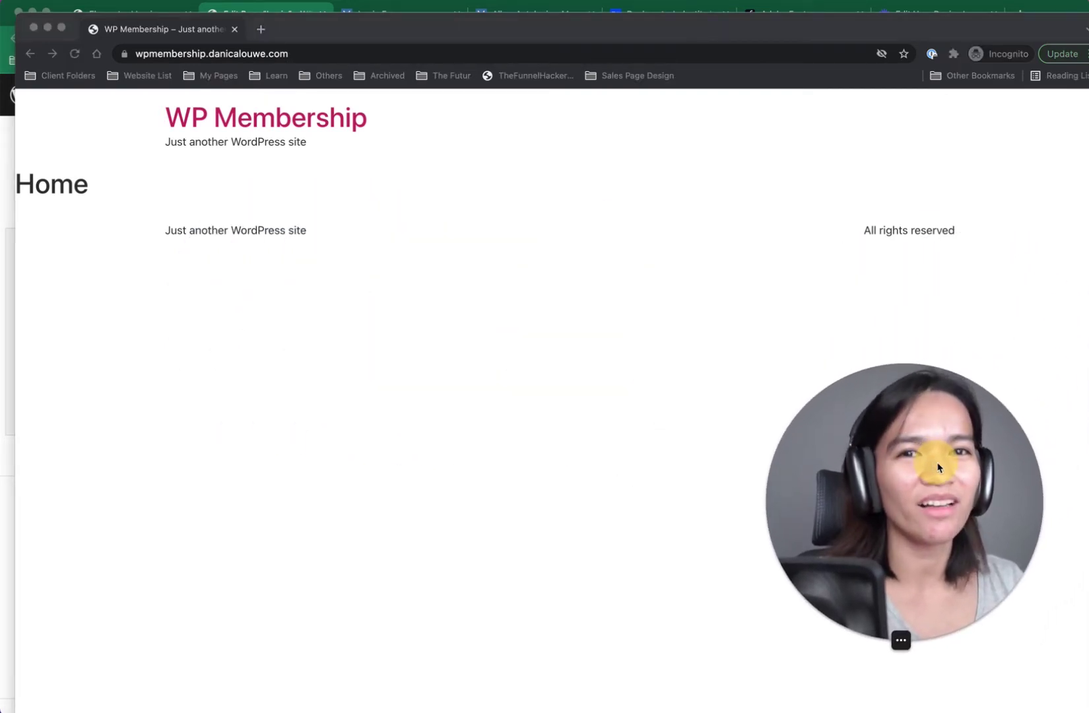
{"action": "key", "text": "super+grave"}
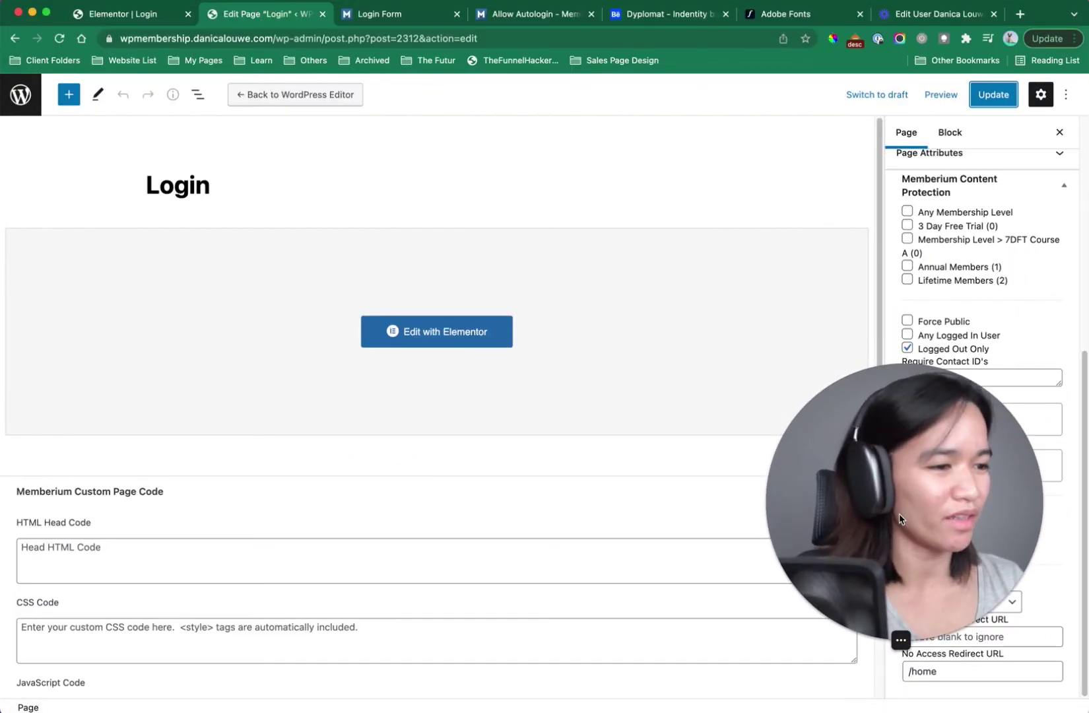
{"action": "left_click_drag", "start_coordinate": [900, 520], "coordinate": [909, 306]}
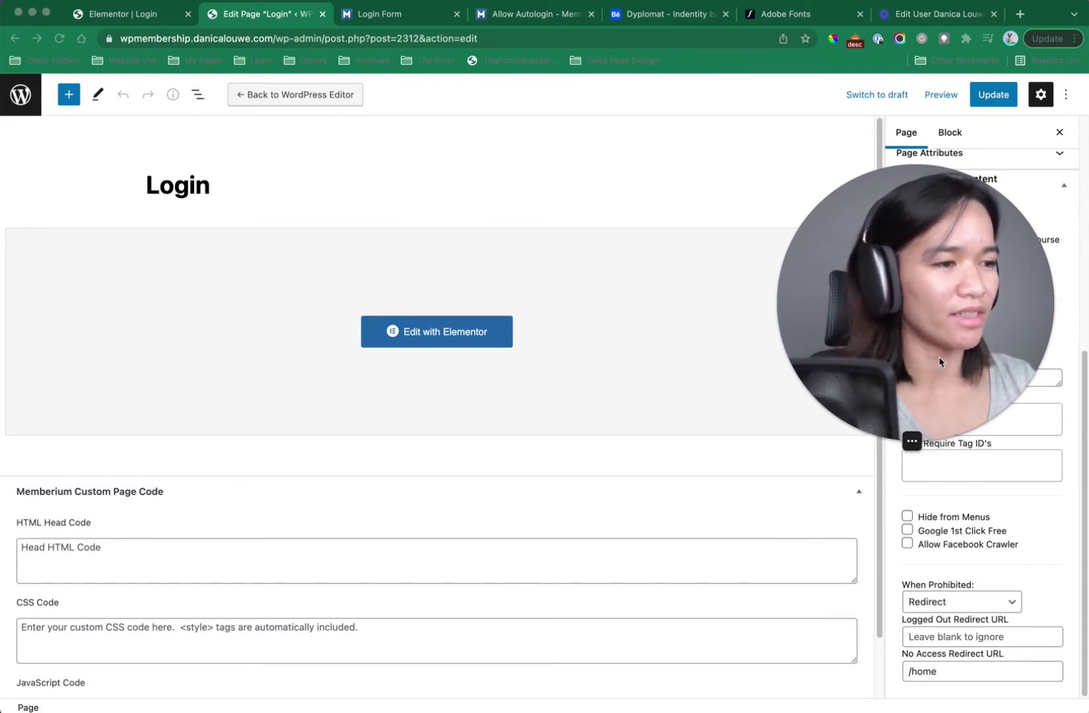
{"action": "left_click_drag", "start_coordinate": [917, 353], "coordinate": [181, 591]}
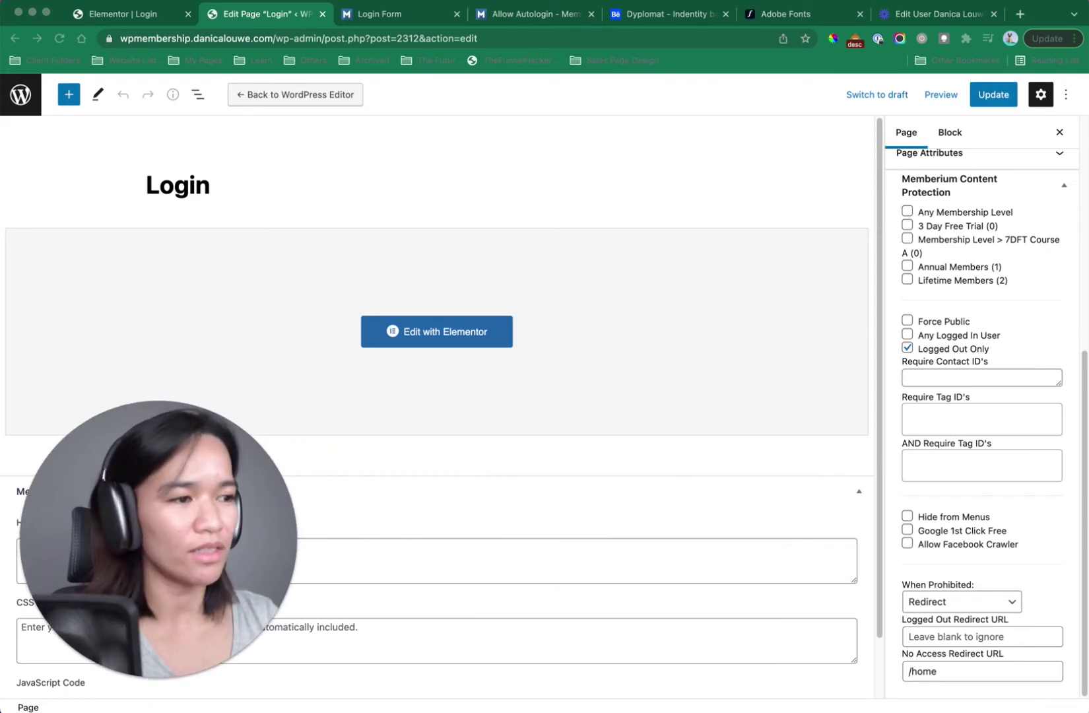
{"action": "key", "text": "super+grave"}
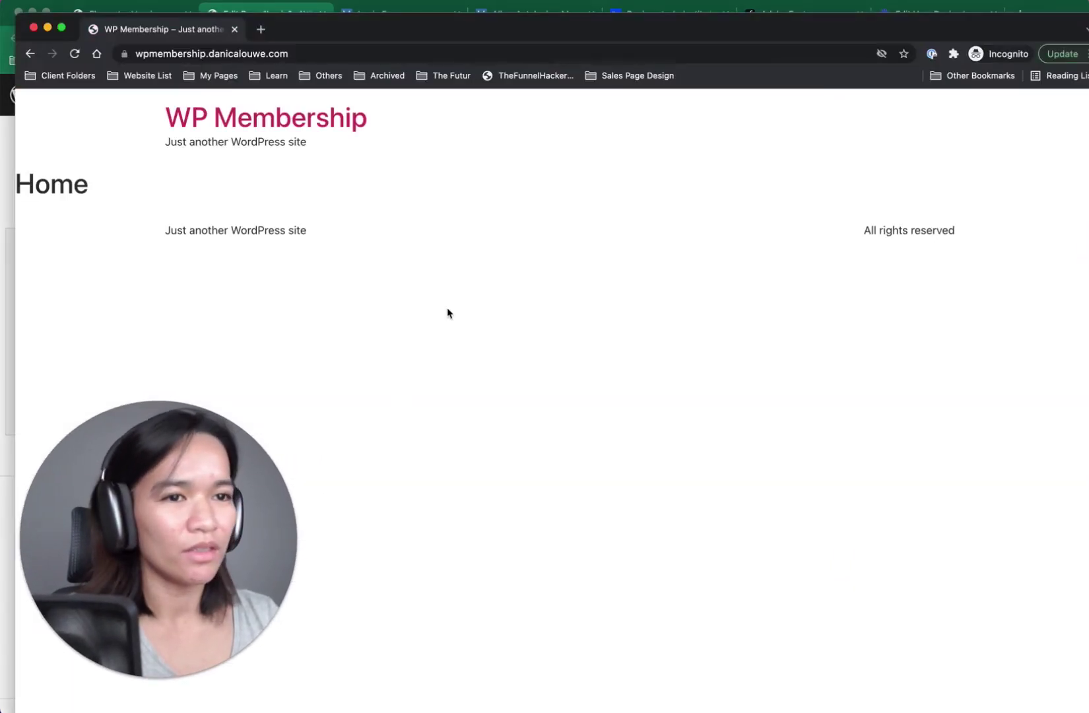
{"action": "left_click", "coordinate": [290, 10]}
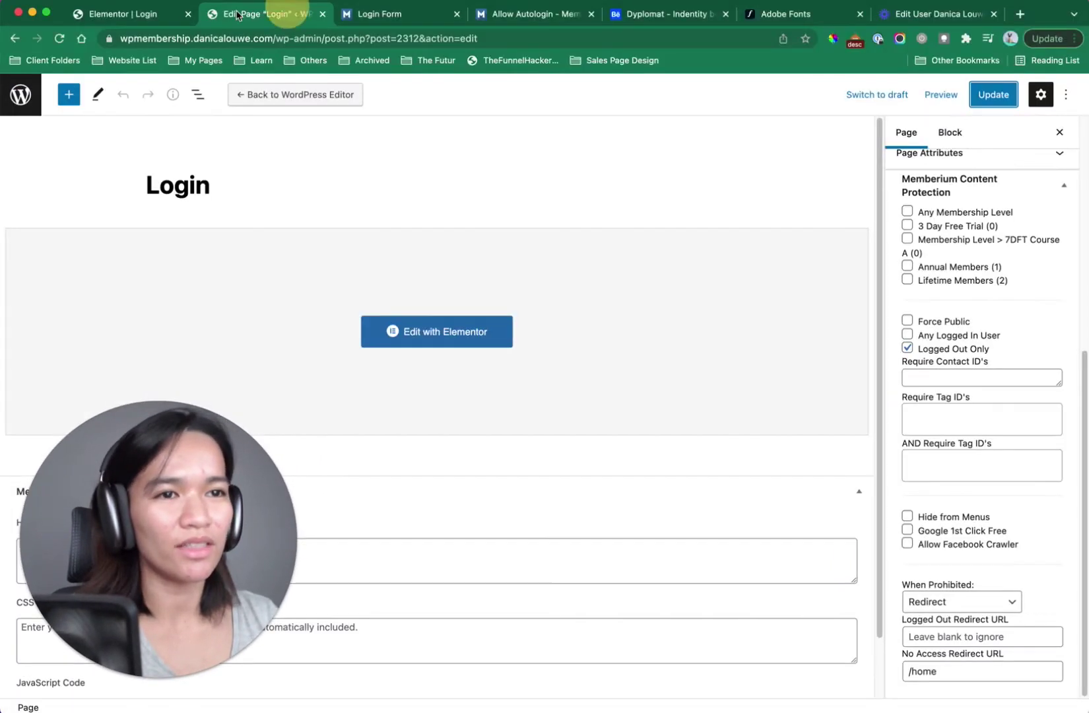
{"action": "left_click", "coordinate": [128, 20]}
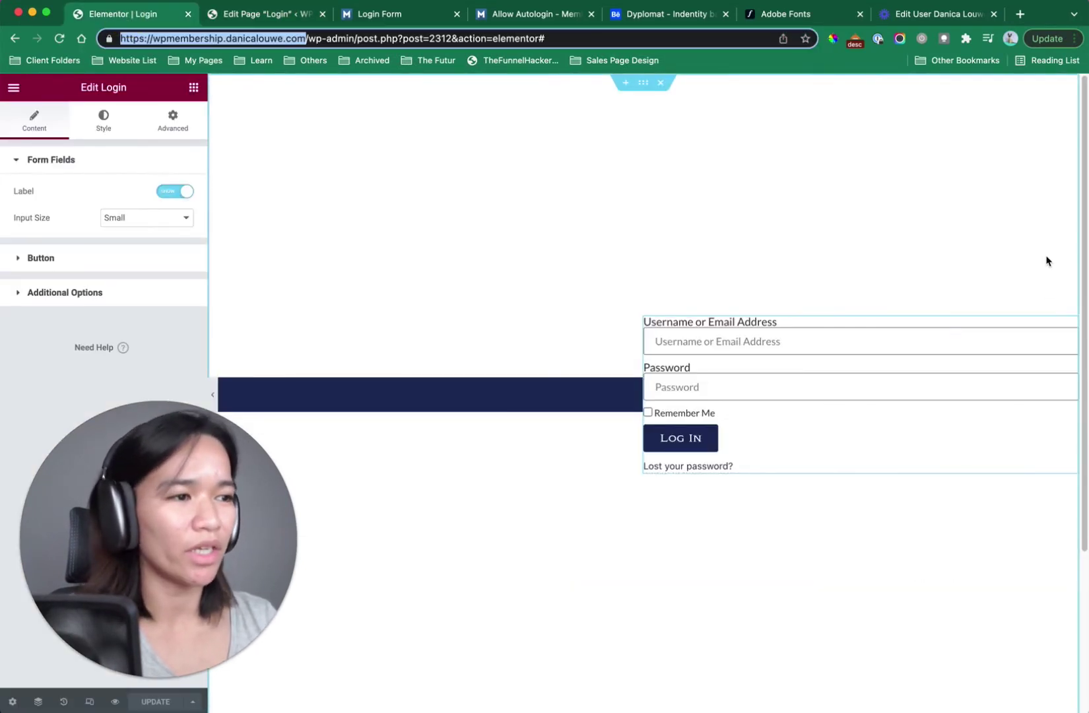
Close the logged-in incognito window, load the site's root address in a new incognito window, then return to the Elementor Login page editor.
{"action": "key", "text": "super+grave"}
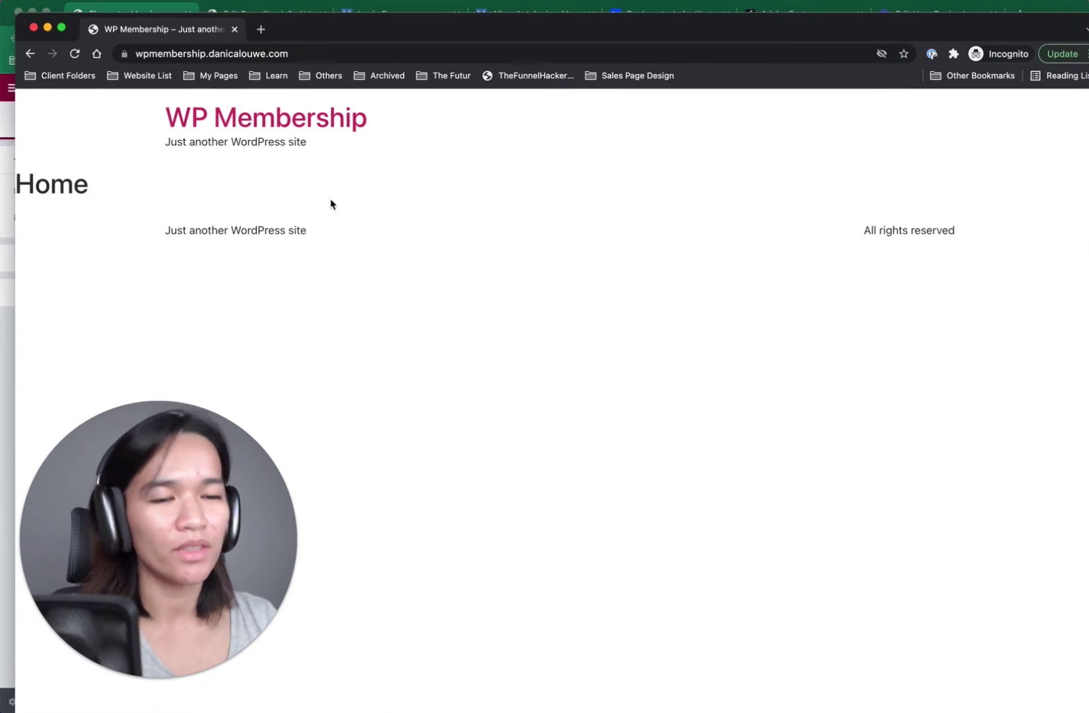
{"action": "left_click", "coordinate": [243, 53]}
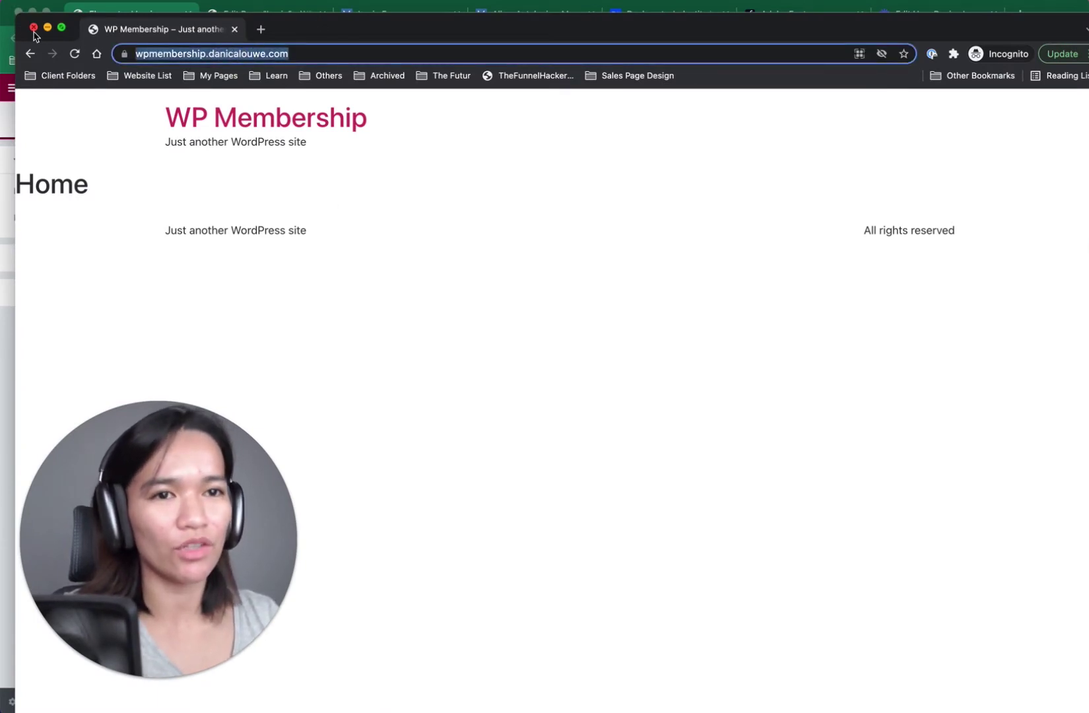
{"action": "key", "text": "super+grave"}
{"action": "left_click", "coordinate": [1073, 39]}
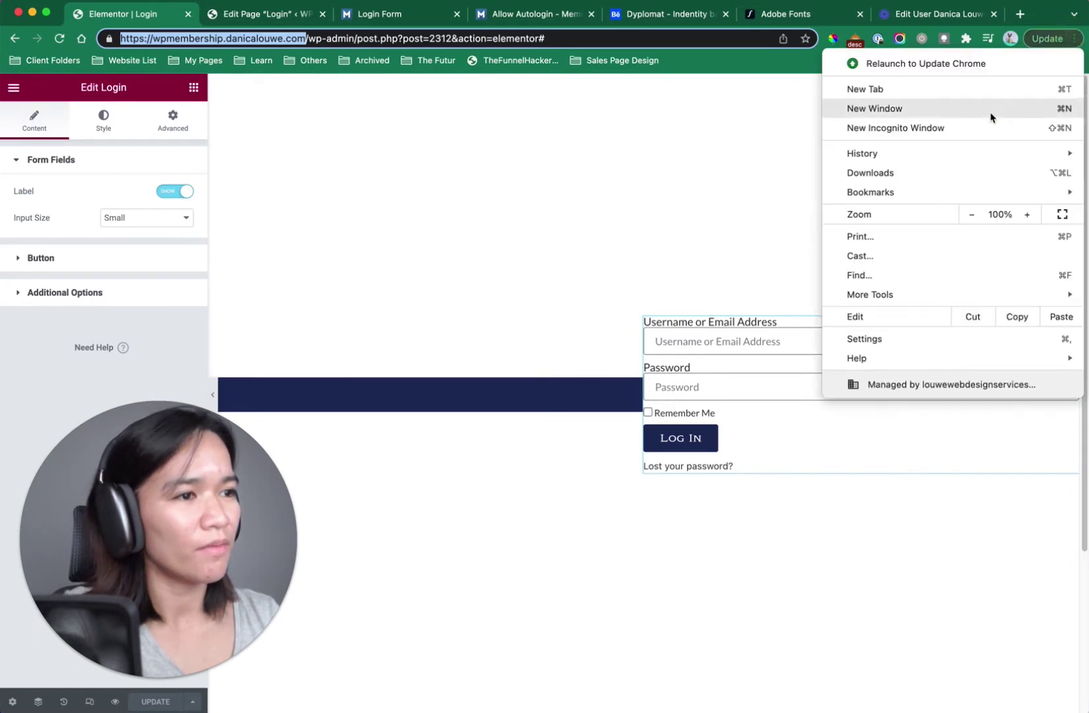
{"action": "left_click", "coordinate": [980, 125]}
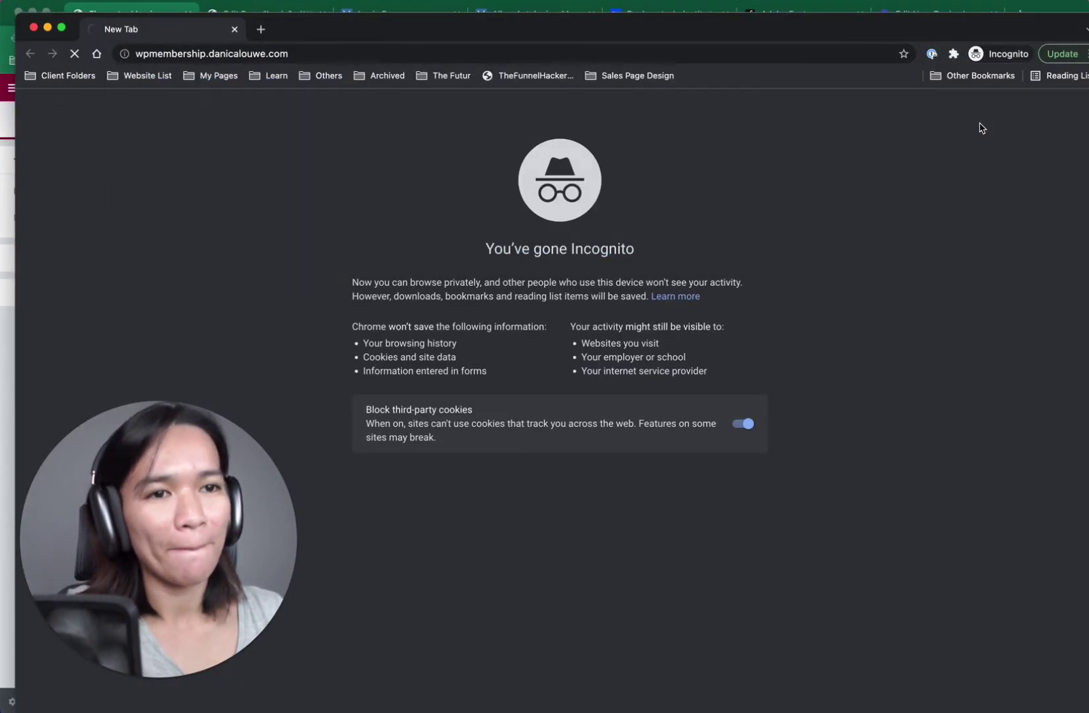
{"action": "left_click", "coordinate": [644, 45]}
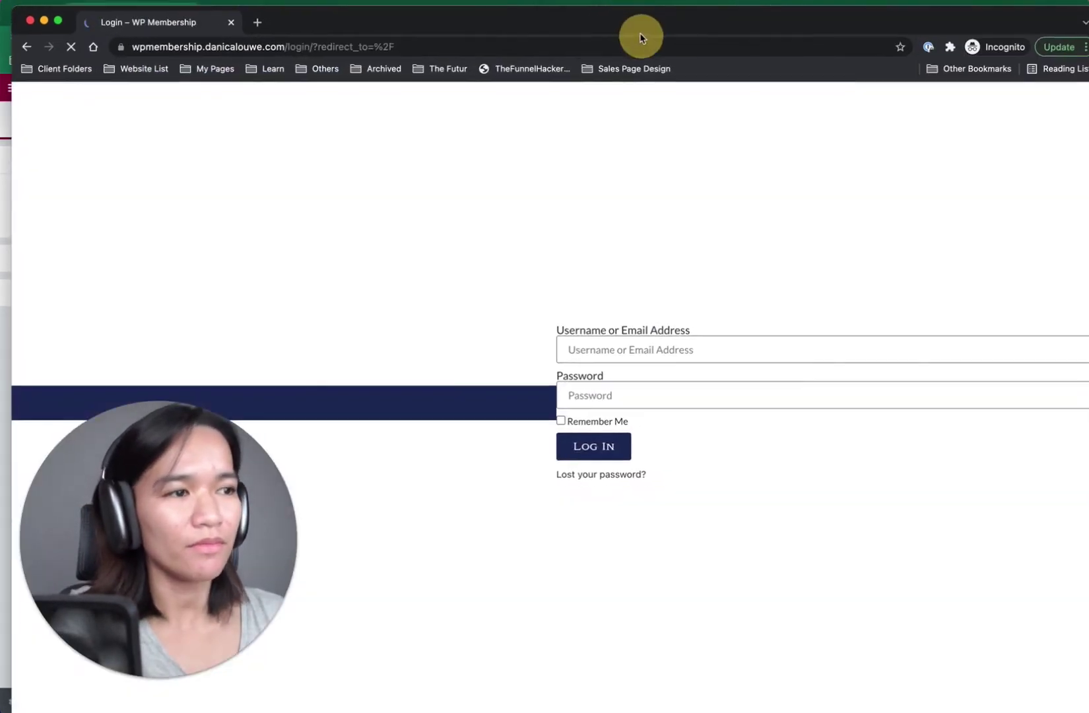
{"action": "left_click_drag", "start_coordinate": [512, 35], "coordinate": [503, 47]}
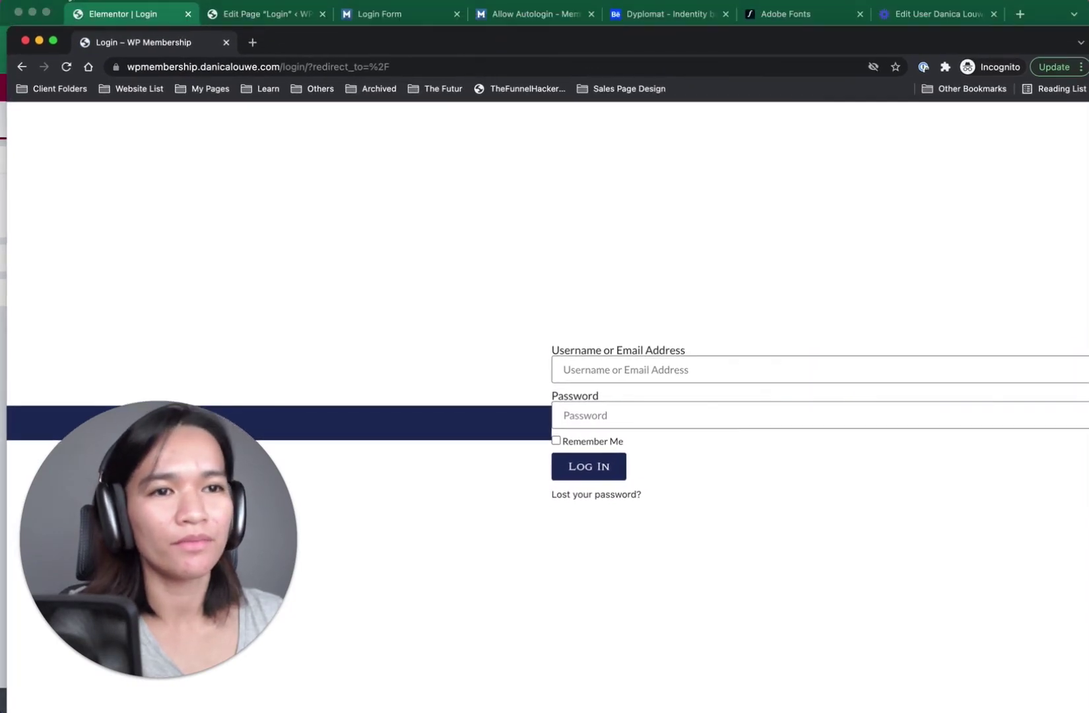
{"action": "left_click", "coordinate": [119, 13]}
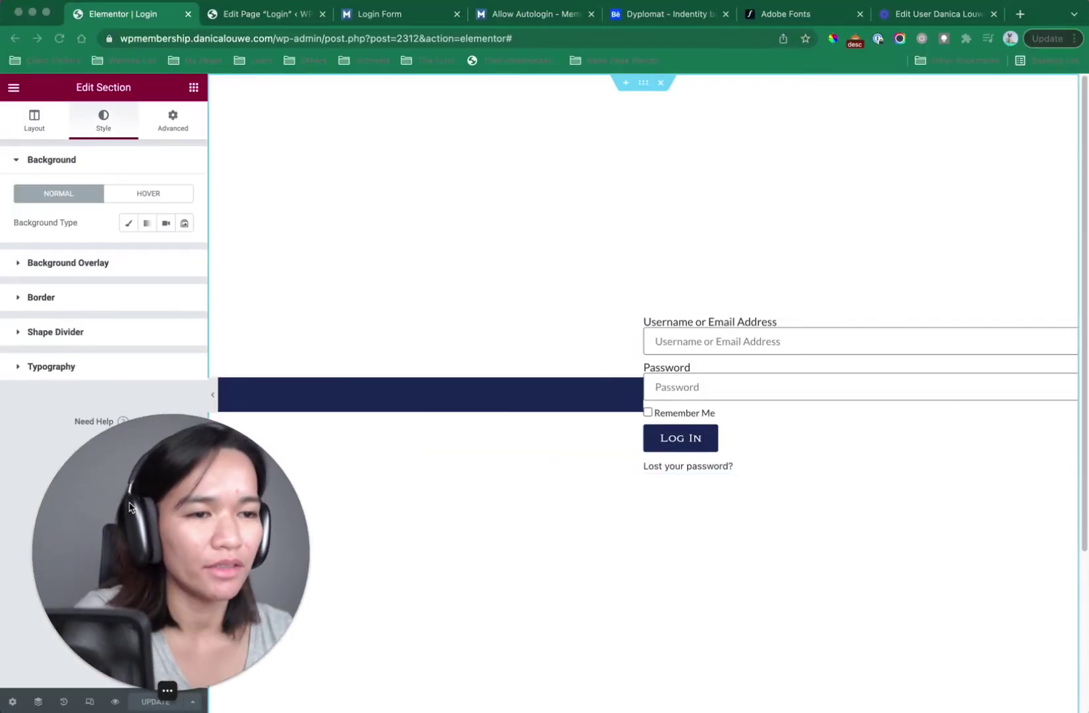
Select the login page's section and open the Navigator to show its structure.
{"action": "left_click", "coordinate": [137, 505]}
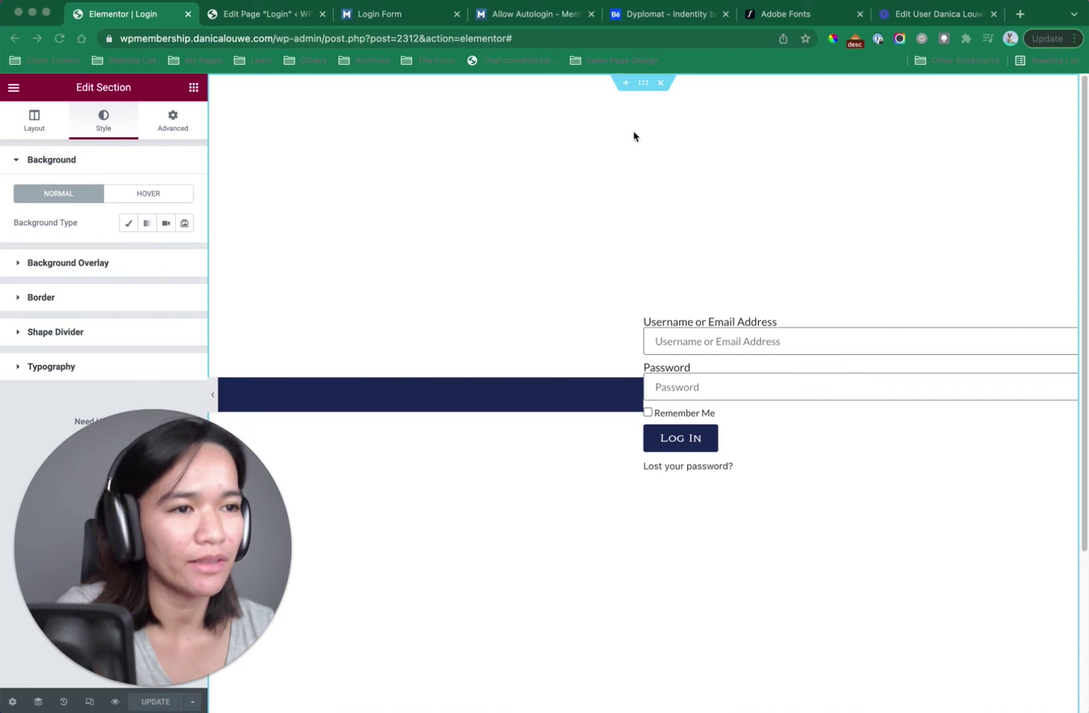
{"action": "left_click", "coordinate": [641, 85]}
{"action": "left_click", "coordinate": [642, 86]}
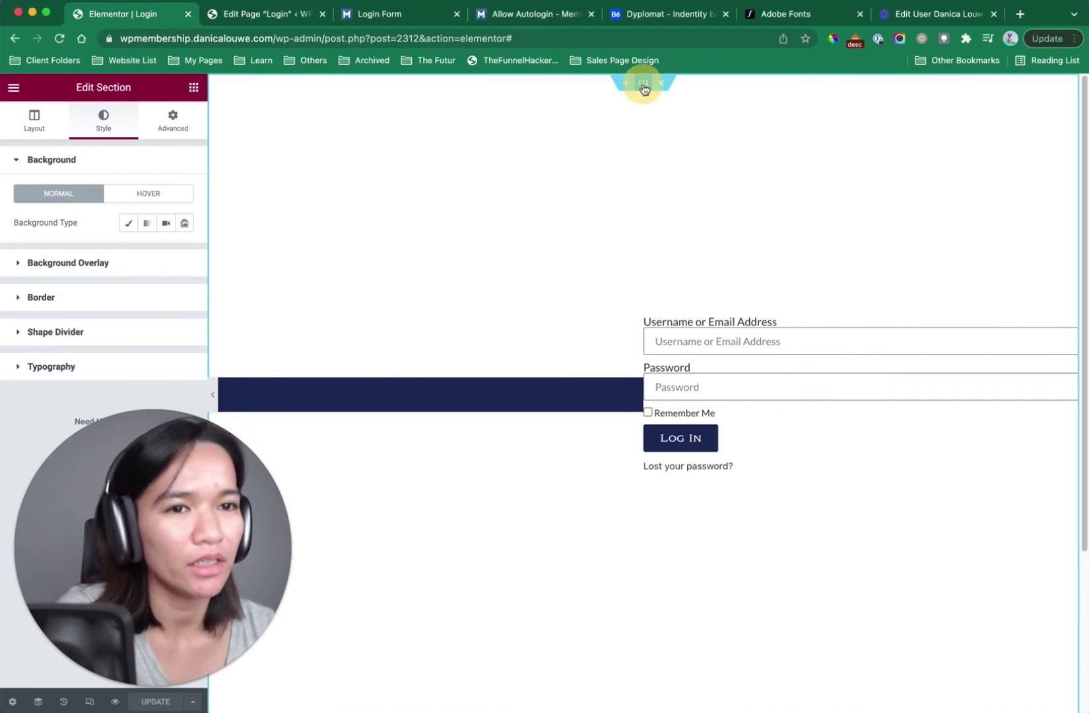
{"action": "right_click", "coordinate": [644, 94]}
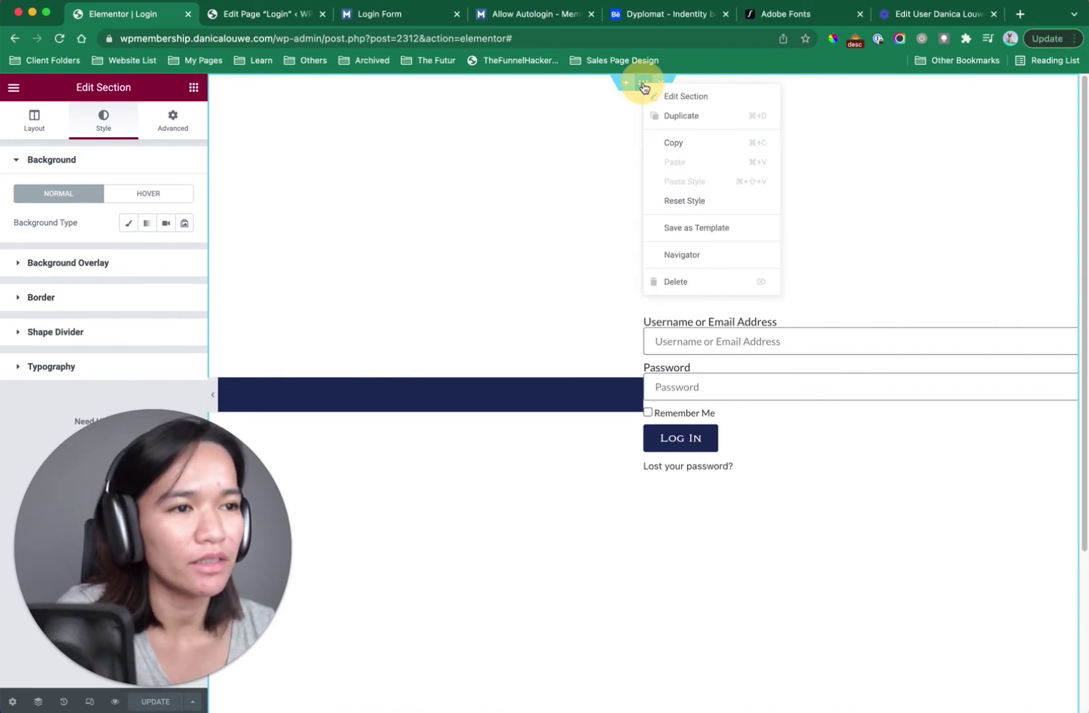
{"action": "left_click", "coordinate": [714, 253]}
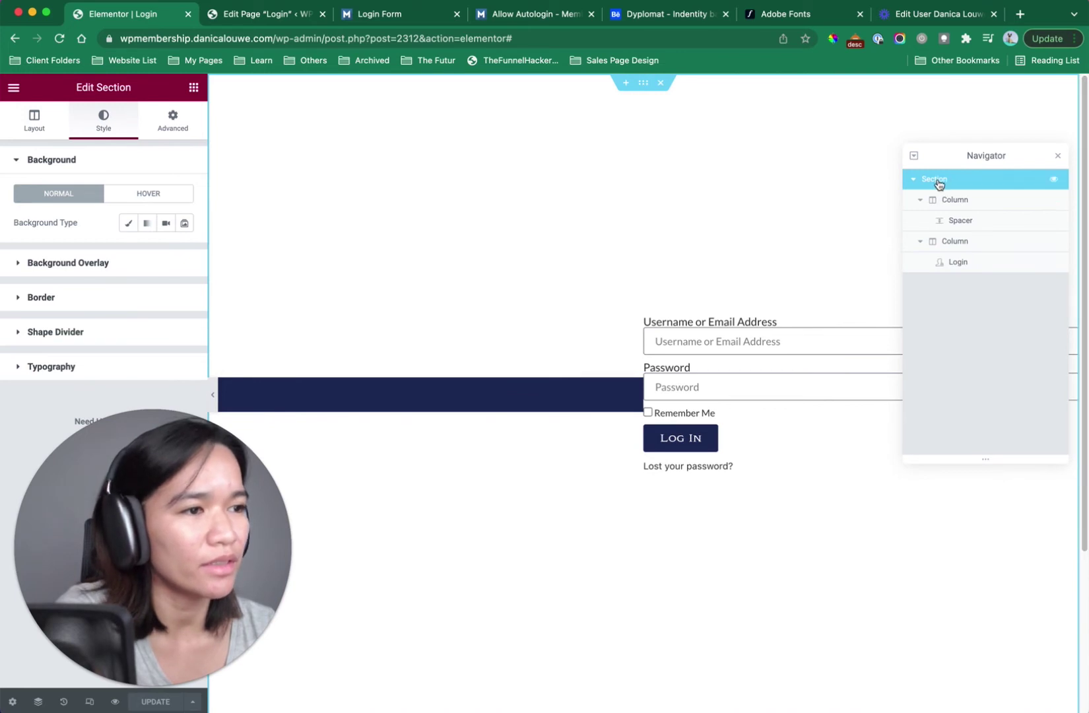
Give the section a Classic background using the global Color 3.
{"action": "left_click", "coordinate": [129, 223]}
{"action": "left_click_drag", "start_coordinate": [169, 499], "coordinate": [547, 471]}
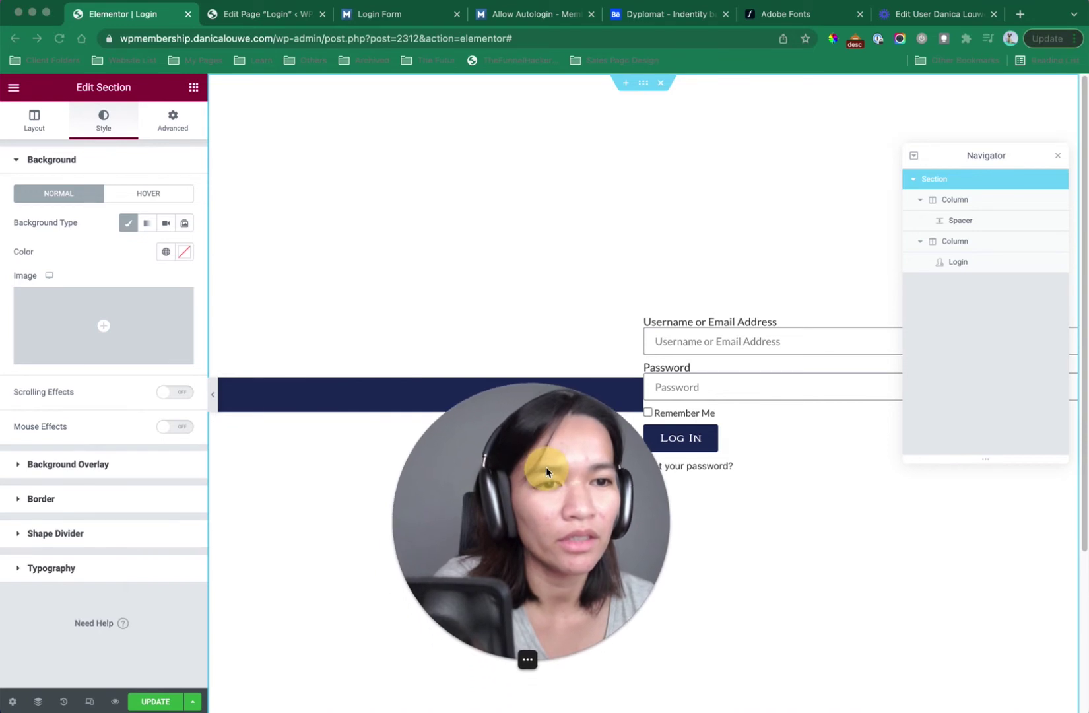
{"action": "left_click", "coordinate": [144, 225]}
{"action": "left_click", "coordinate": [129, 223]}
{"action": "left_click", "coordinate": [166, 253]}
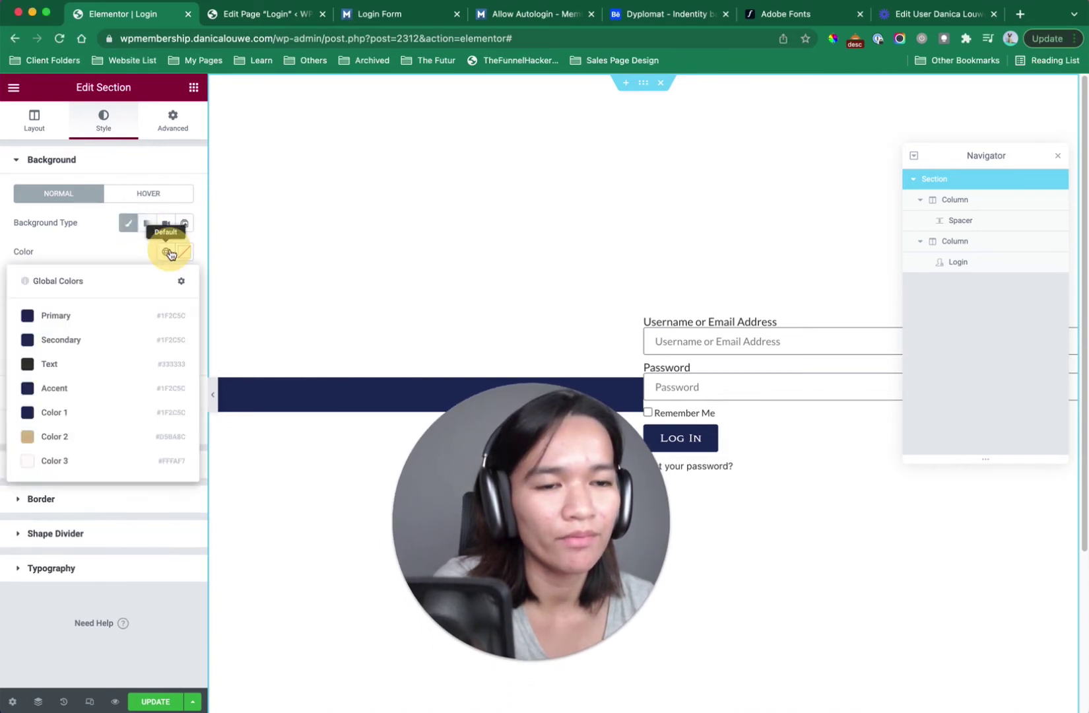
{"action": "left_click", "coordinate": [85, 462]}
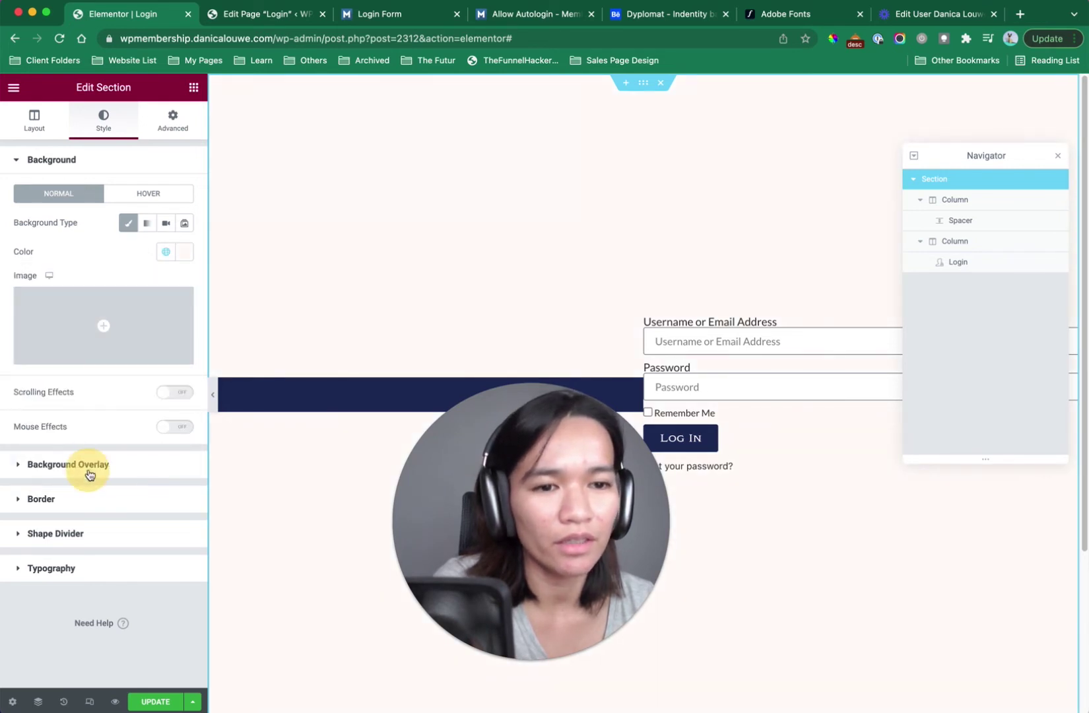
Add a Classic background overlay to the section in the navy global color at opacity 1.
{"action": "left_click", "coordinate": [89, 470]}
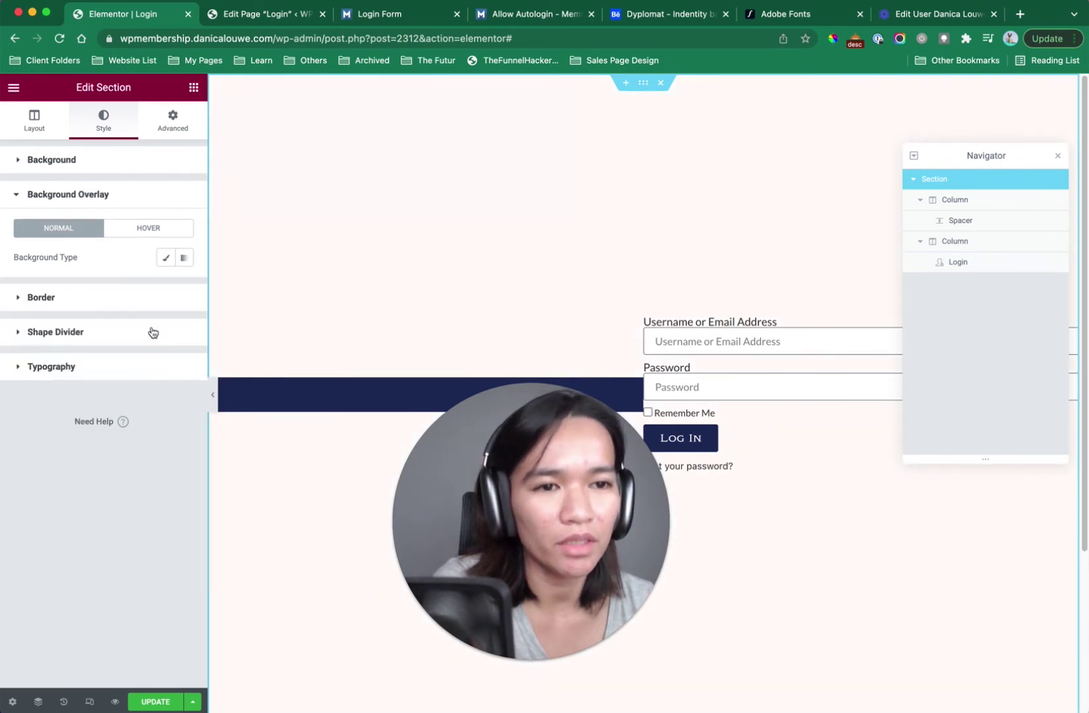
{"action": "left_click", "coordinate": [182, 259]}
{"action": "left_click", "coordinate": [166, 259]}
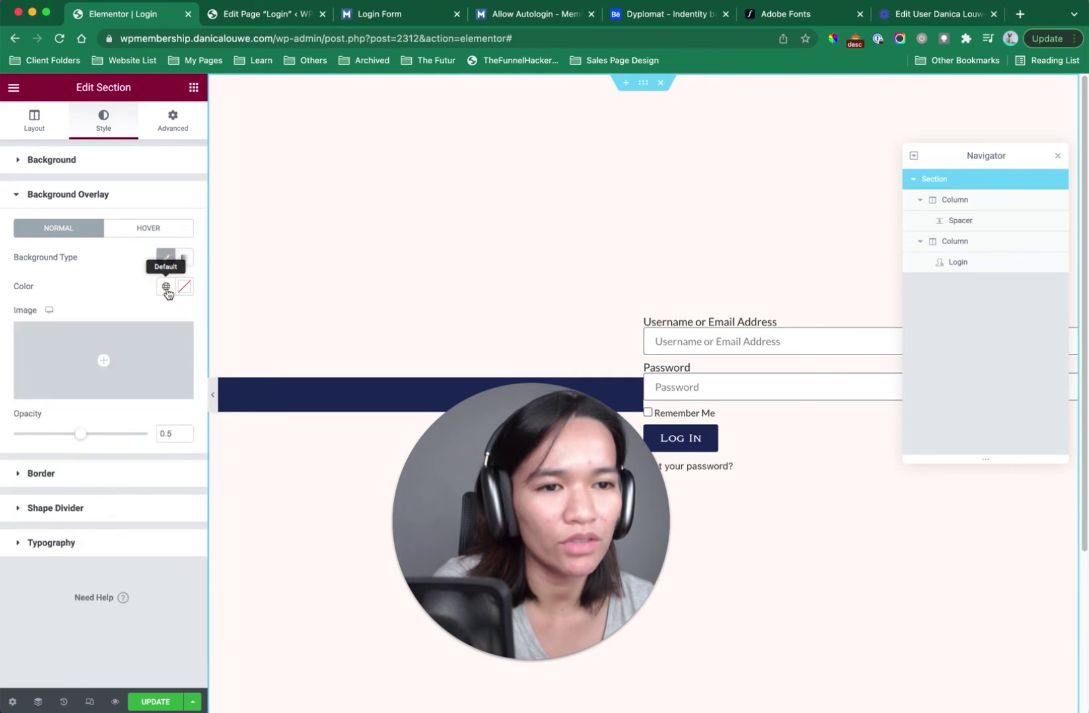
{"action": "left_click", "coordinate": [166, 286]}
{"action": "left_click", "coordinate": [129, 371]}
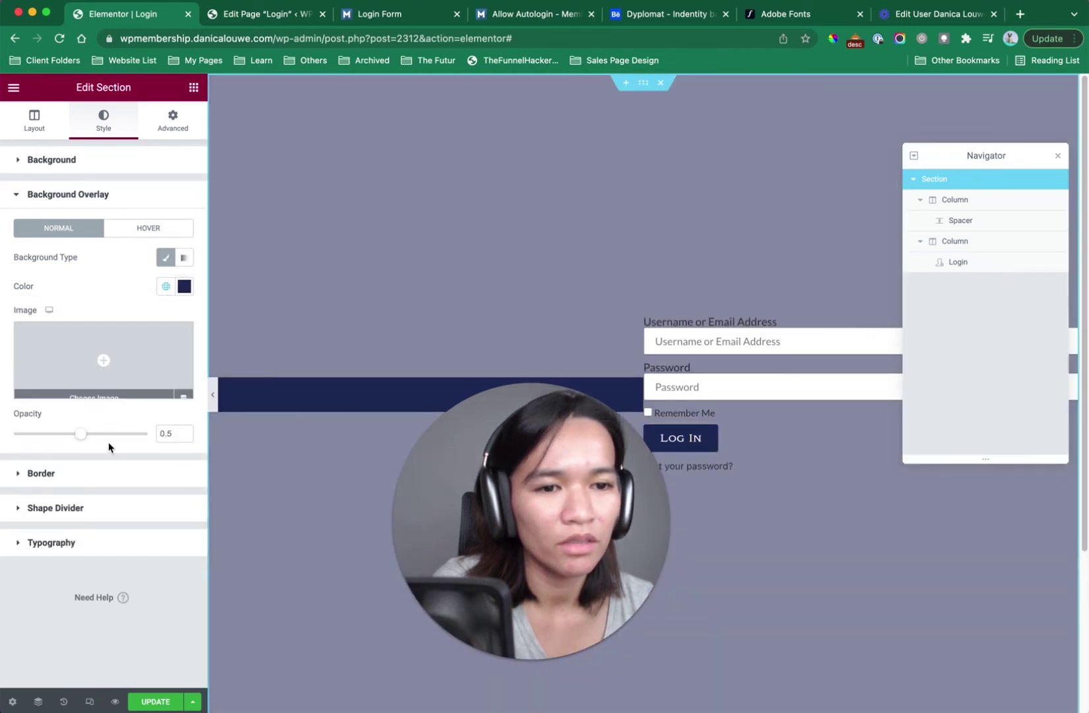
{"action": "left_click_drag", "start_coordinate": [80, 434], "coordinate": [165, 438]}
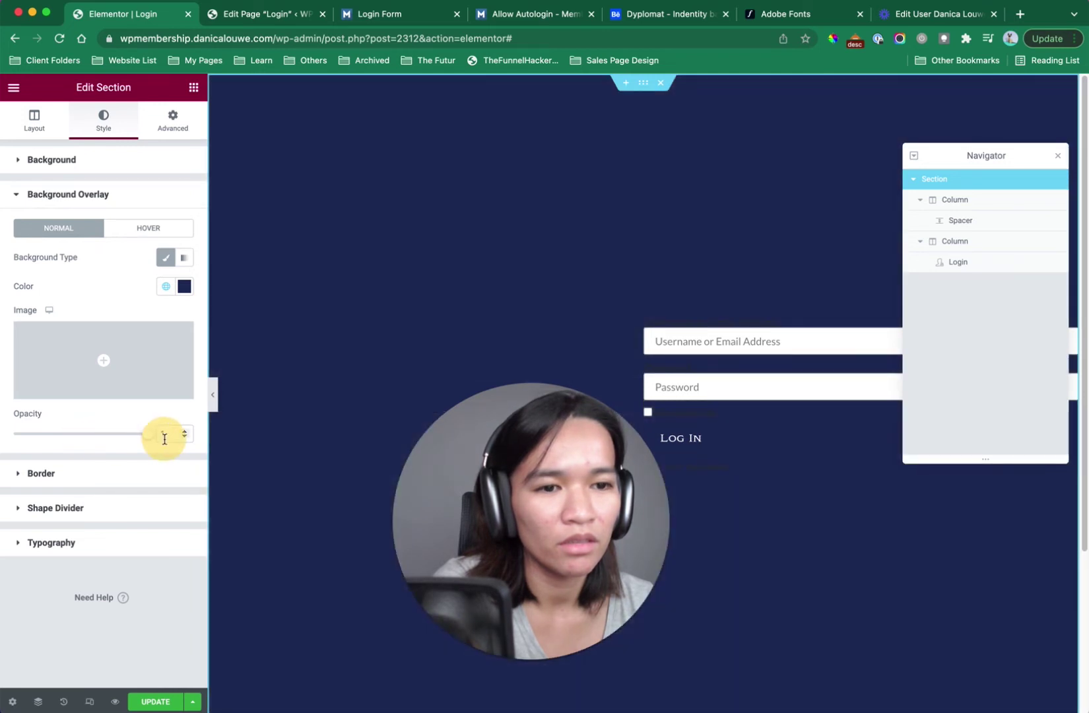
Change the section overlay to a linear gradient with global Color 3 as second color and an angle of 90.
{"action": "left_click", "coordinate": [186, 258]}
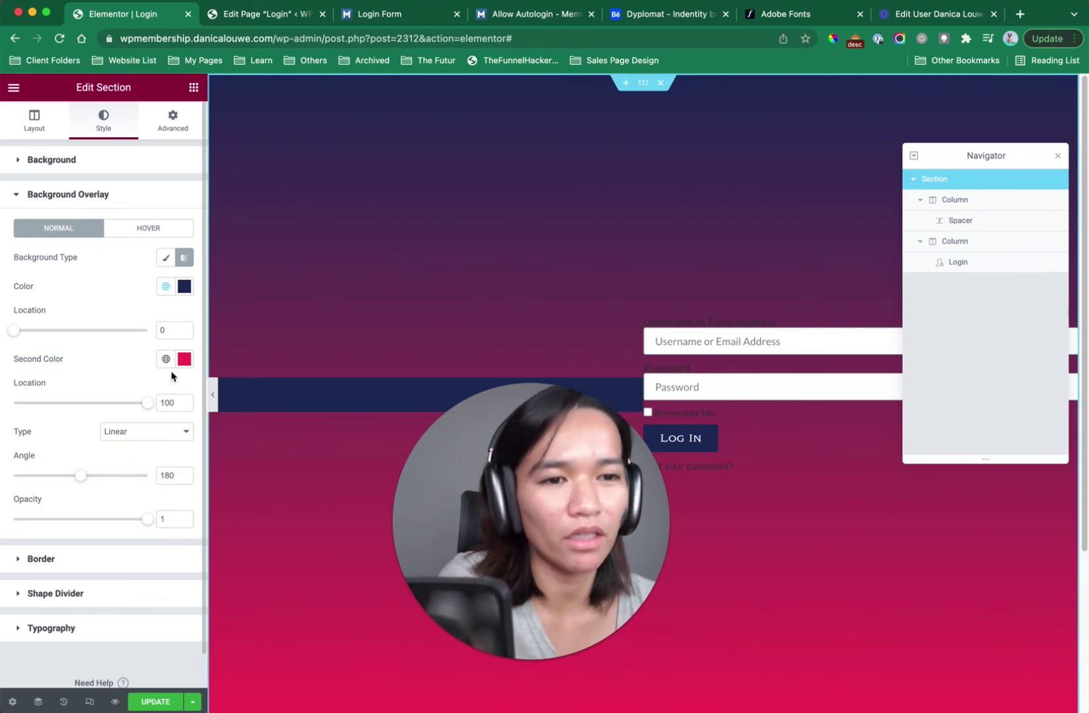
{"action": "left_click", "coordinate": [166, 360]}
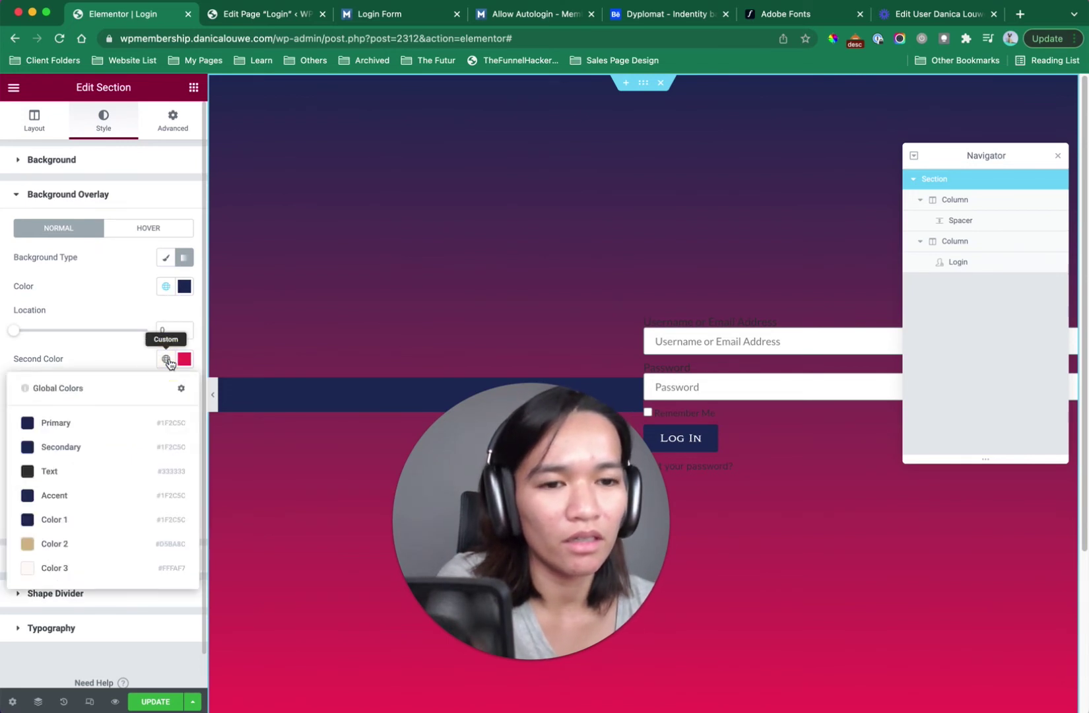
{"action": "left_click", "coordinate": [108, 572]}
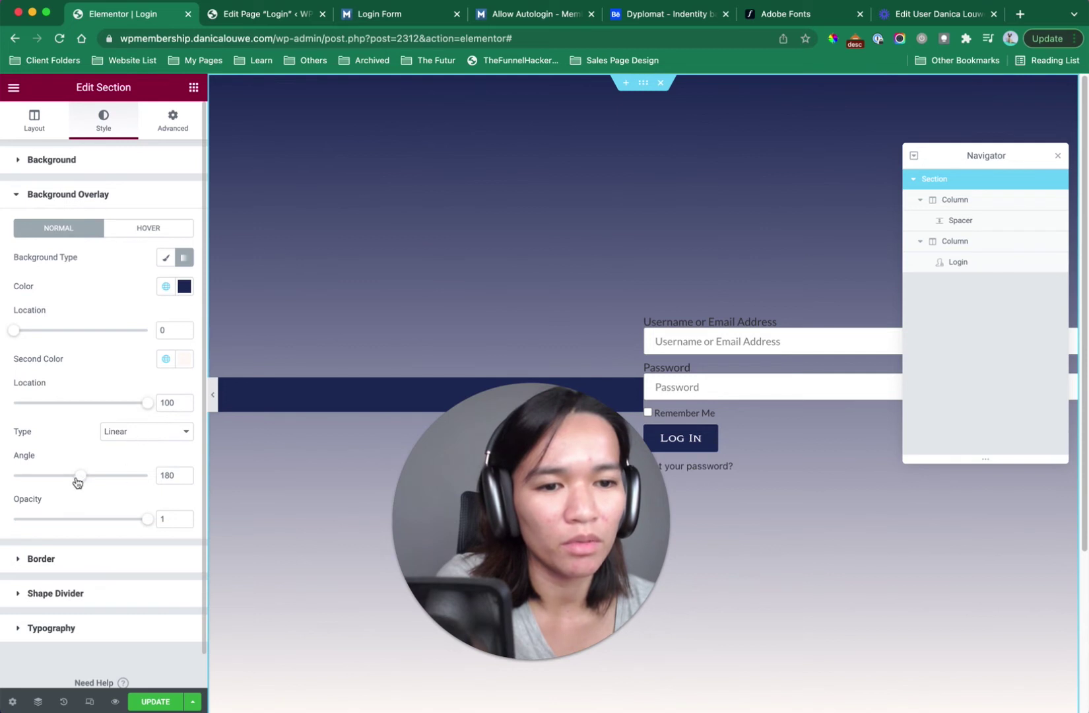
{"action": "left_click_drag", "start_coordinate": [84, 481], "coordinate": [57, 480]}
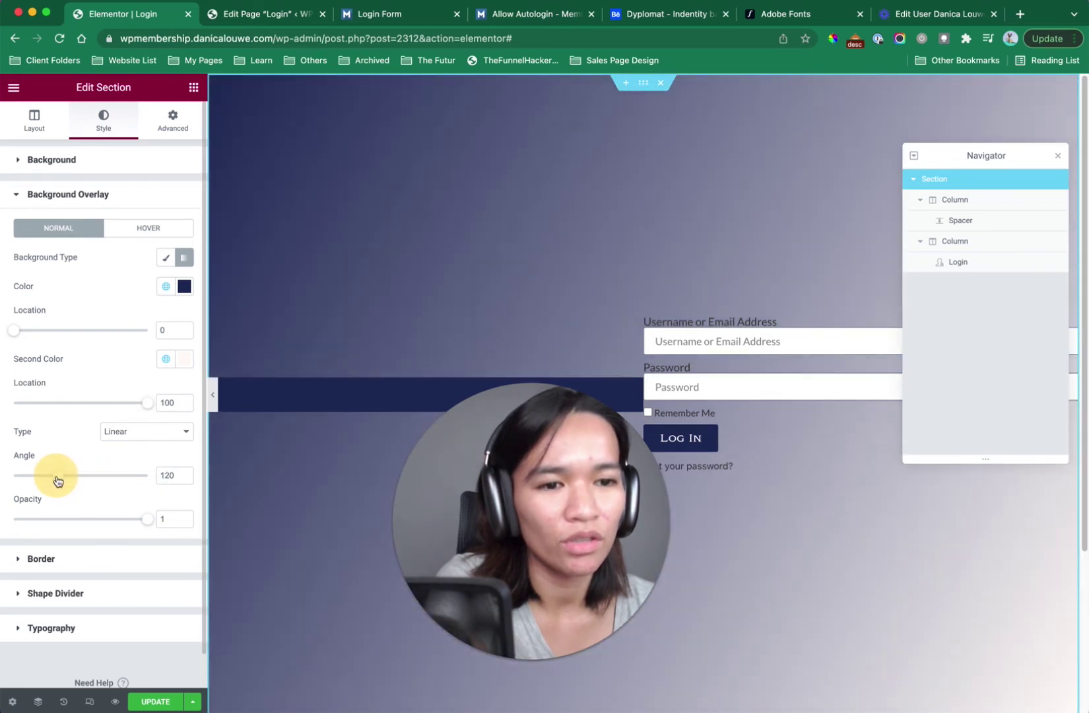
{"action": "double_click", "coordinate": [164, 476]}
{"action": "type", "text": "90"}
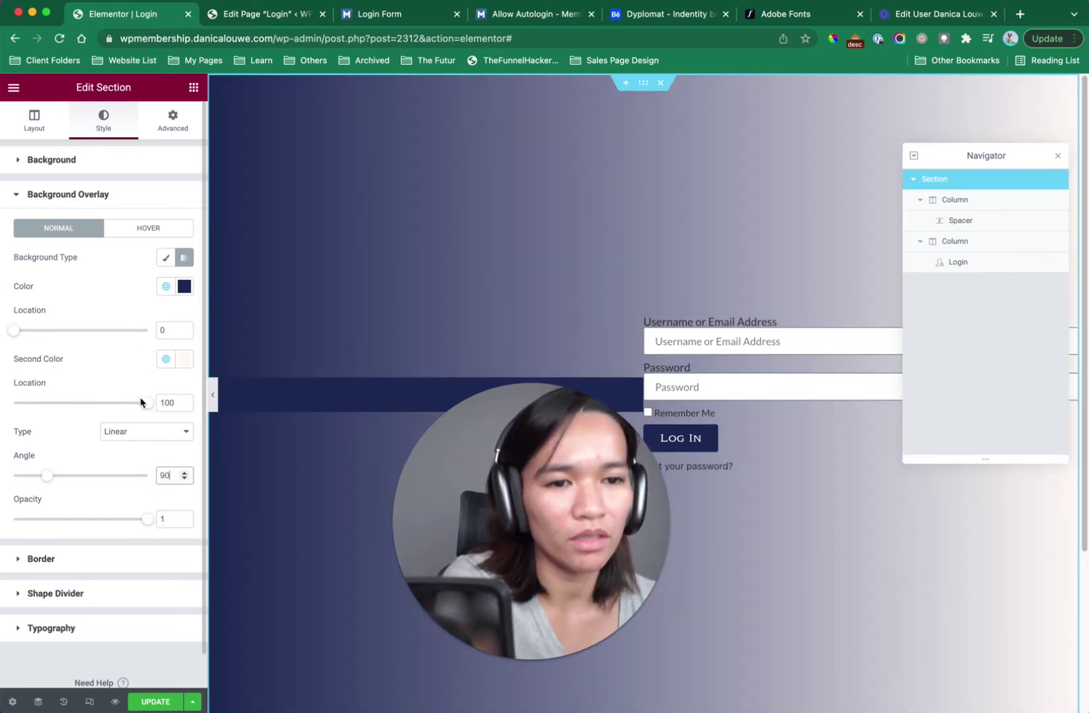
Set the locations of both overlay gradient colors to 50 for a hard split down the middle.
{"action": "left_click_drag", "start_coordinate": [144, 405], "coordinate": [91, 407]}
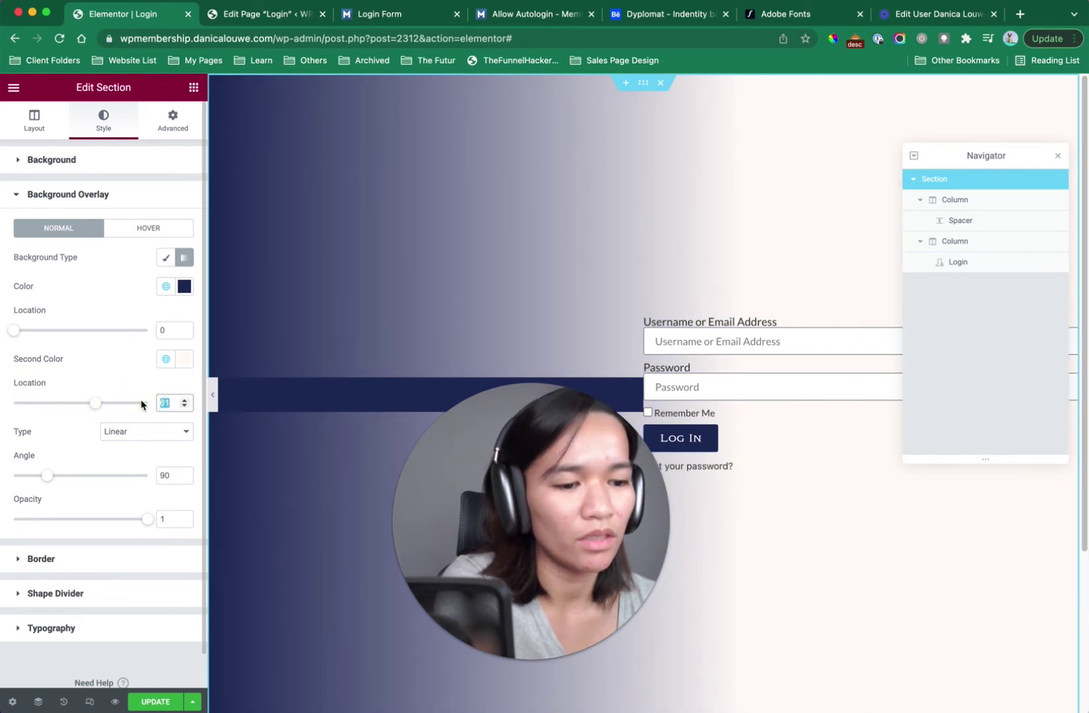
{"action": "type", "text": "50"}
{"action": "left_click", "coordinate": [158, 328]}
{"action": "type", "text": "5"}
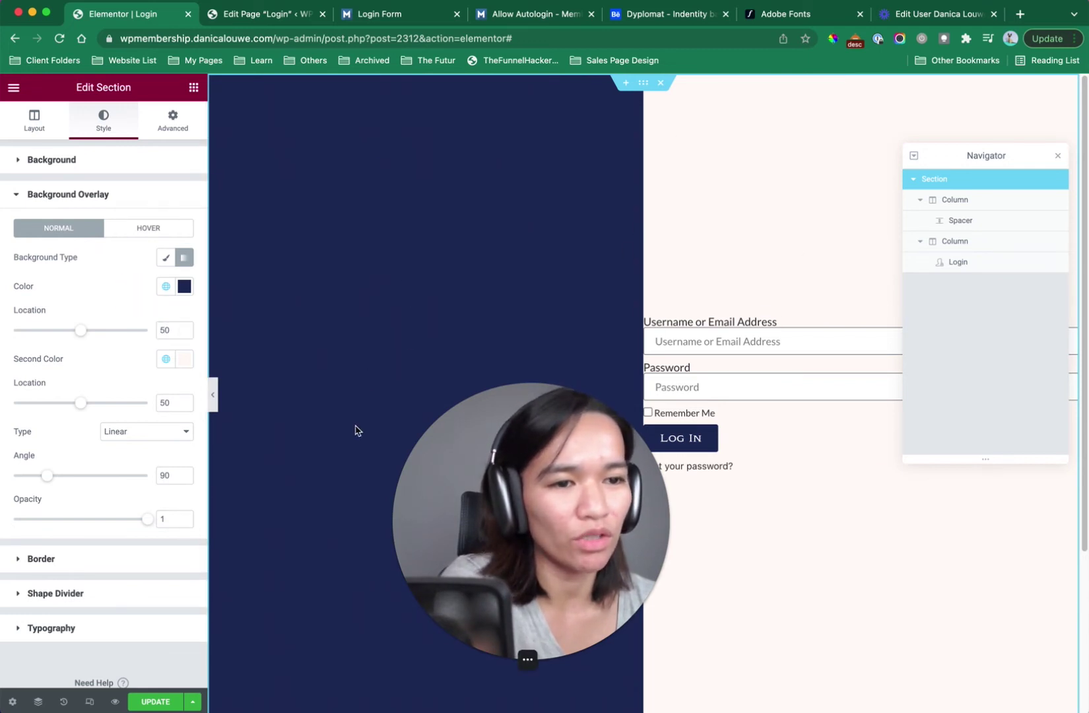
Remove the Classic background from the spacer column, reselect the section, and update the page.
{"action": "left_click", "coordinate": [223, 389]}
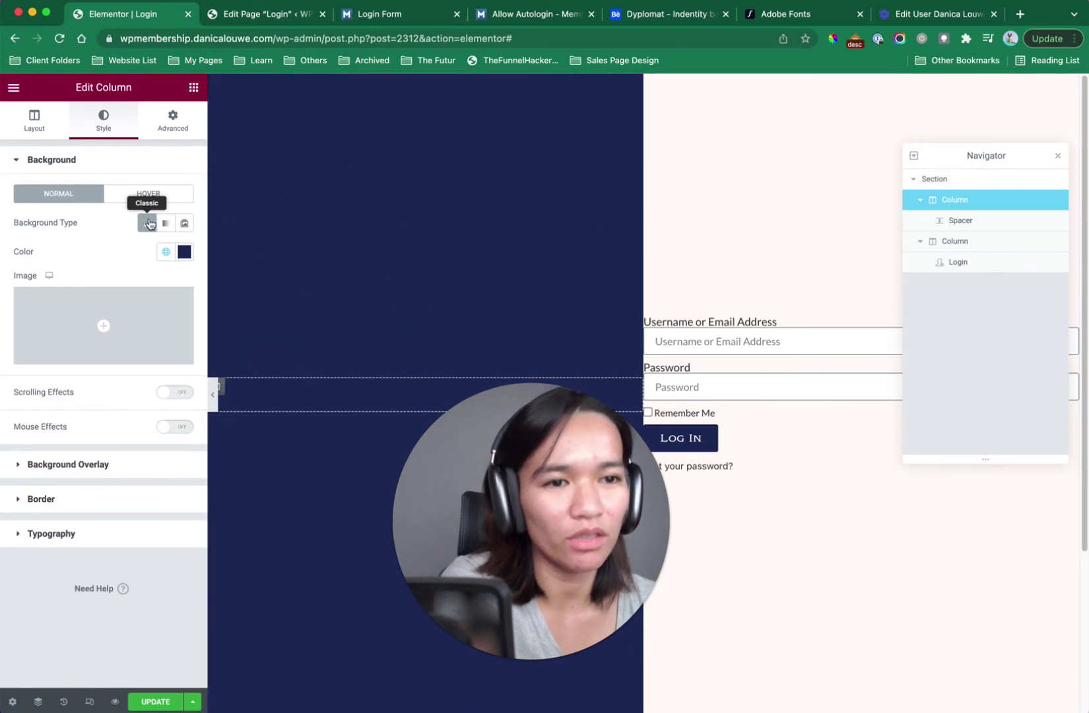
{"action": "left_click", "coordinate": [147, 224]}
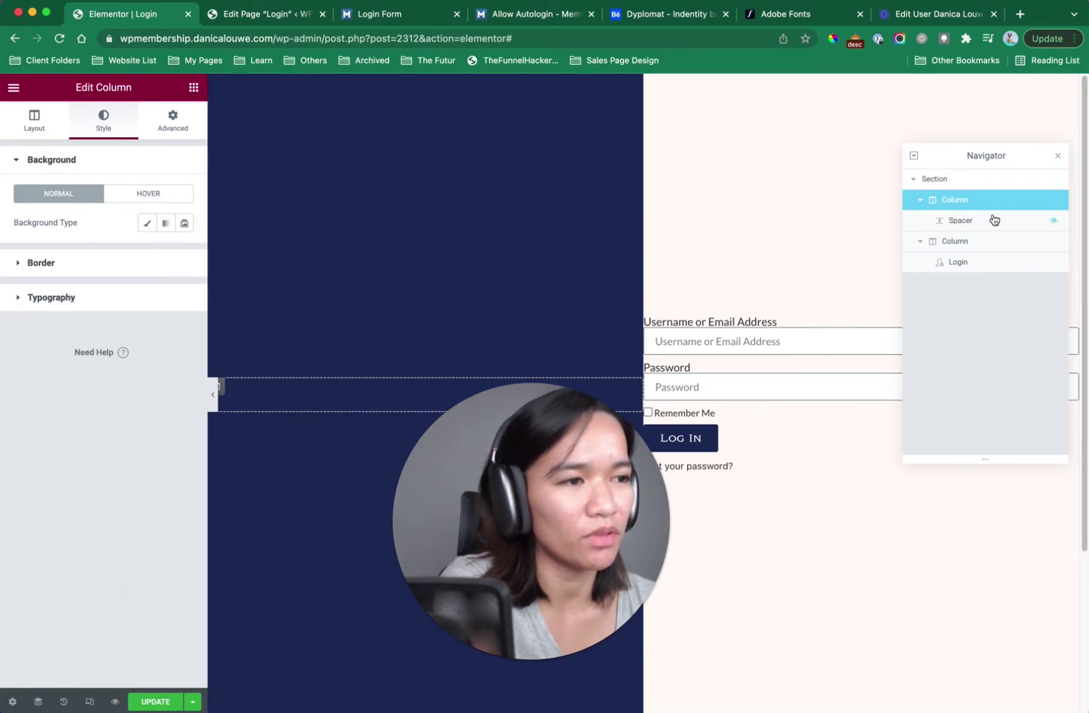
{"action": "left_click", "coordinate": [988, 179]}
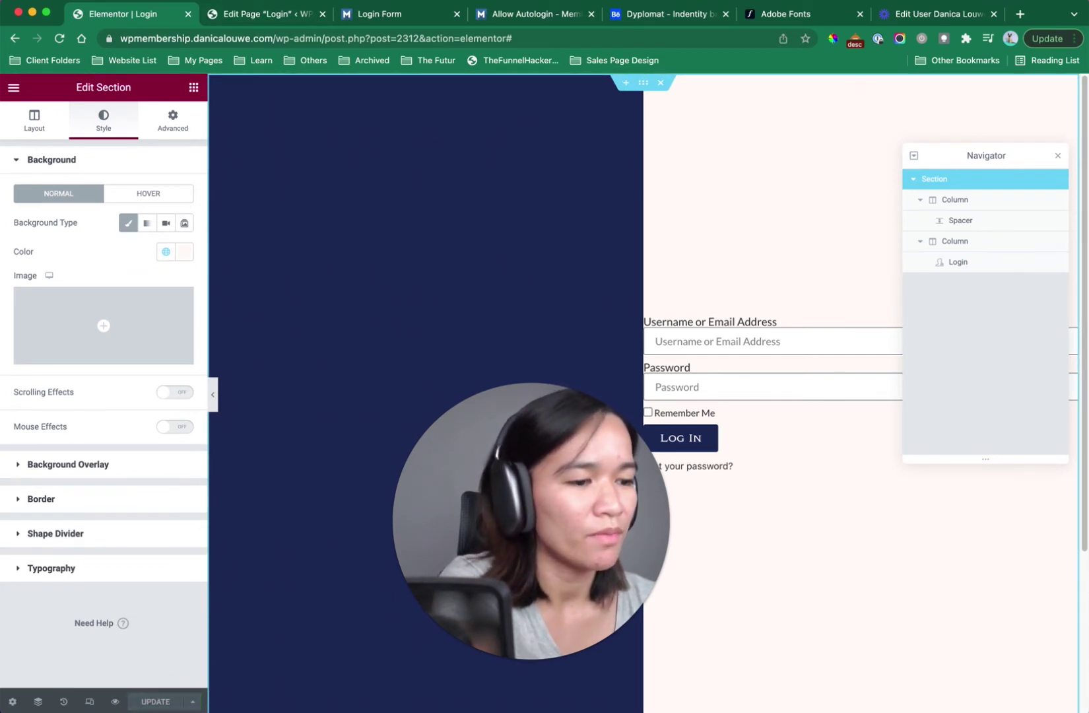
Reload the login page in the incognito window to review the two-tone background, then return to the Elementor editor.
{"action": "key", "text": "super+grave"}
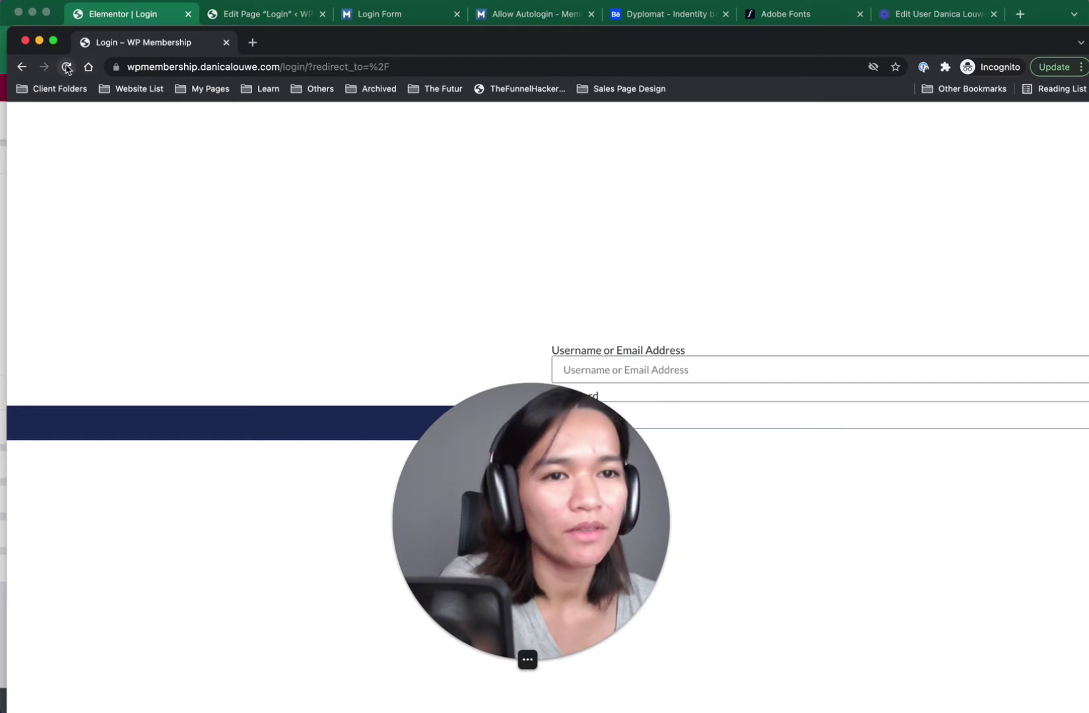
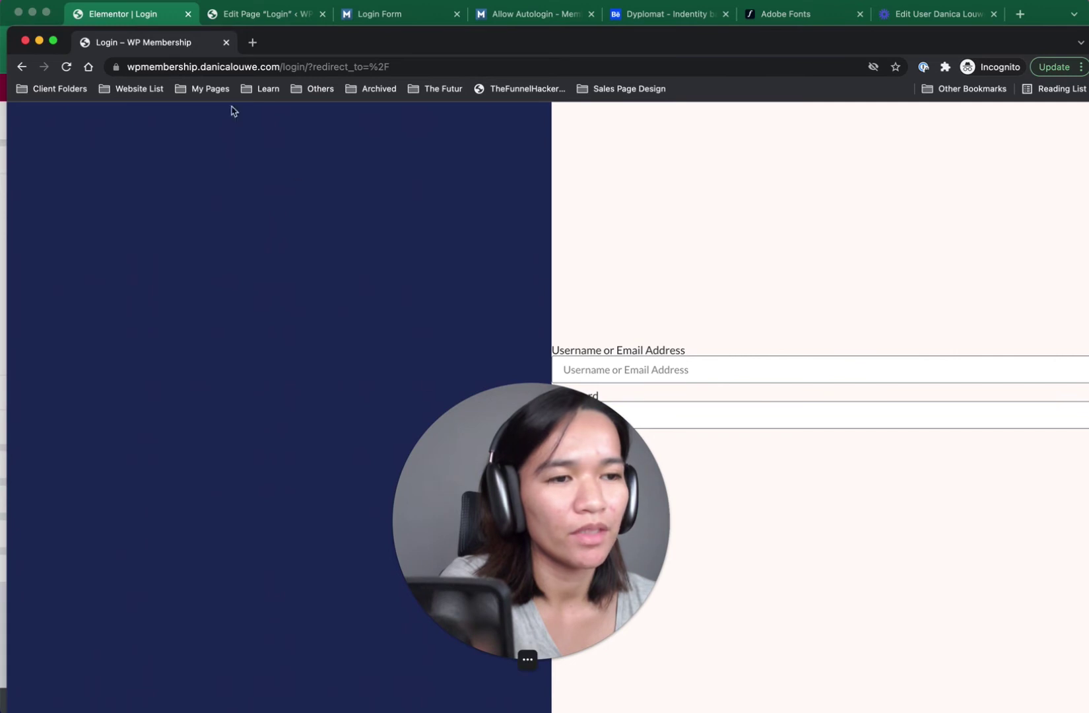
{"action": "left_click_drag", "start_coordinate": [491, 500], "coordinate": [222, 424]}
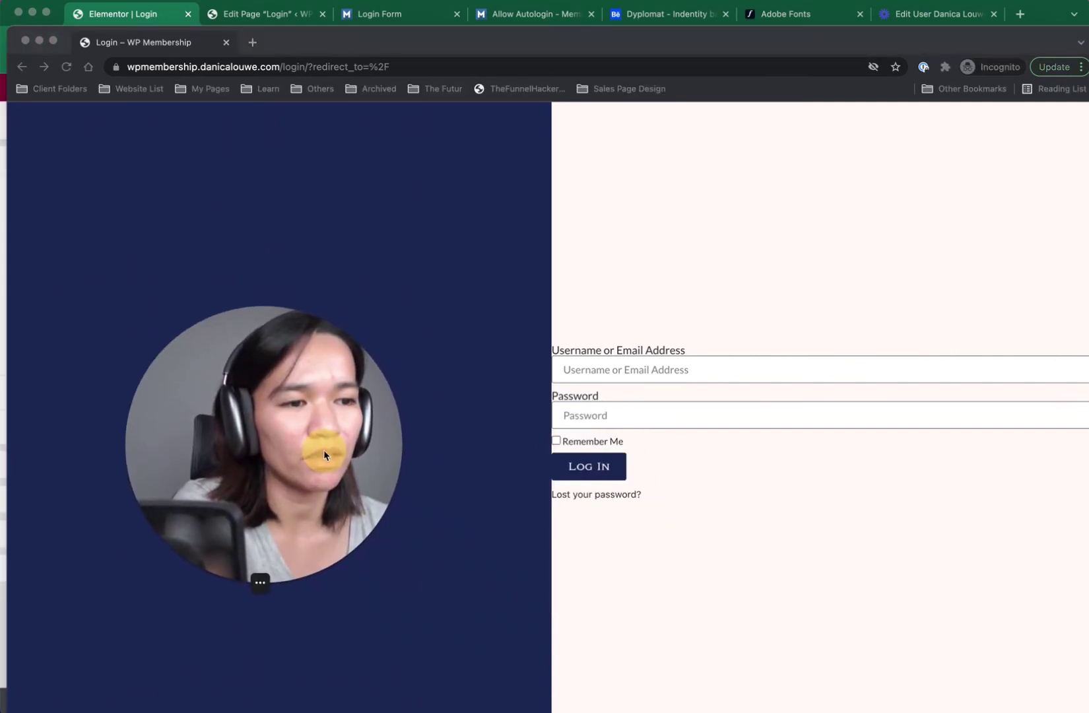
{"action": "left_click_drag", "start_coordinate": [498, 39], "coordinate": [495, 12]}
{"action": "left_click_drag", "start_coordinate": [4, 7], "coordinate": [27, 15]}
{"action": "left_click", "coordinate": [13, 132]}
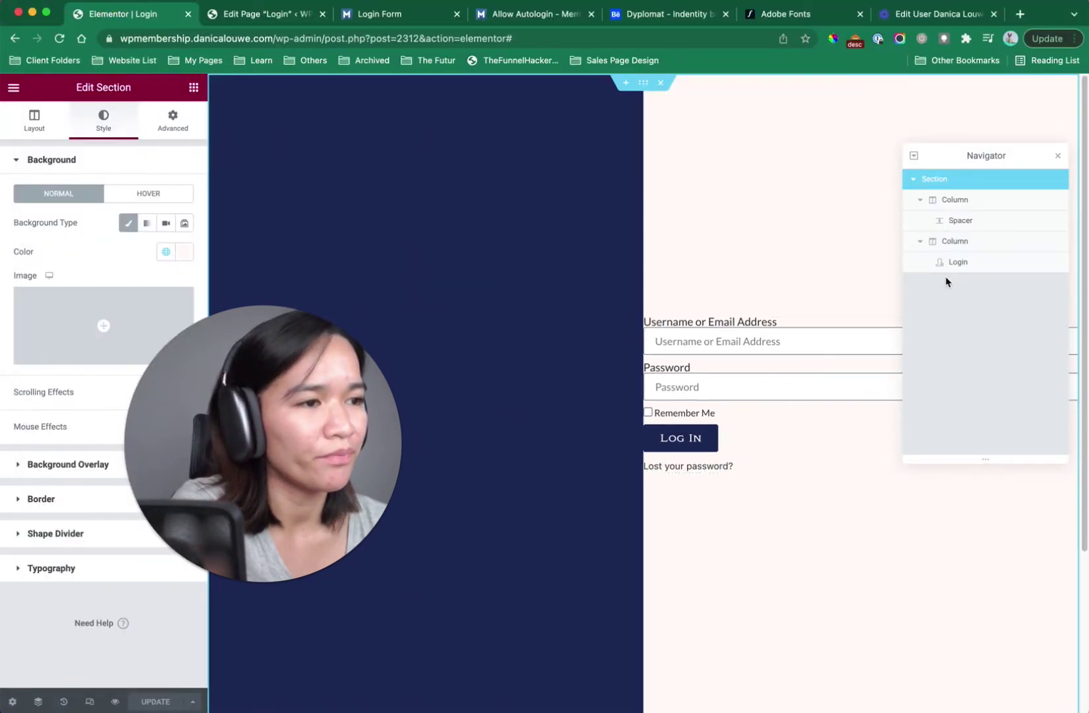
Examine the layout of both columns and the section's background and background overlay settings.
{"action": "left_click", "coordinate": [990, 241]}
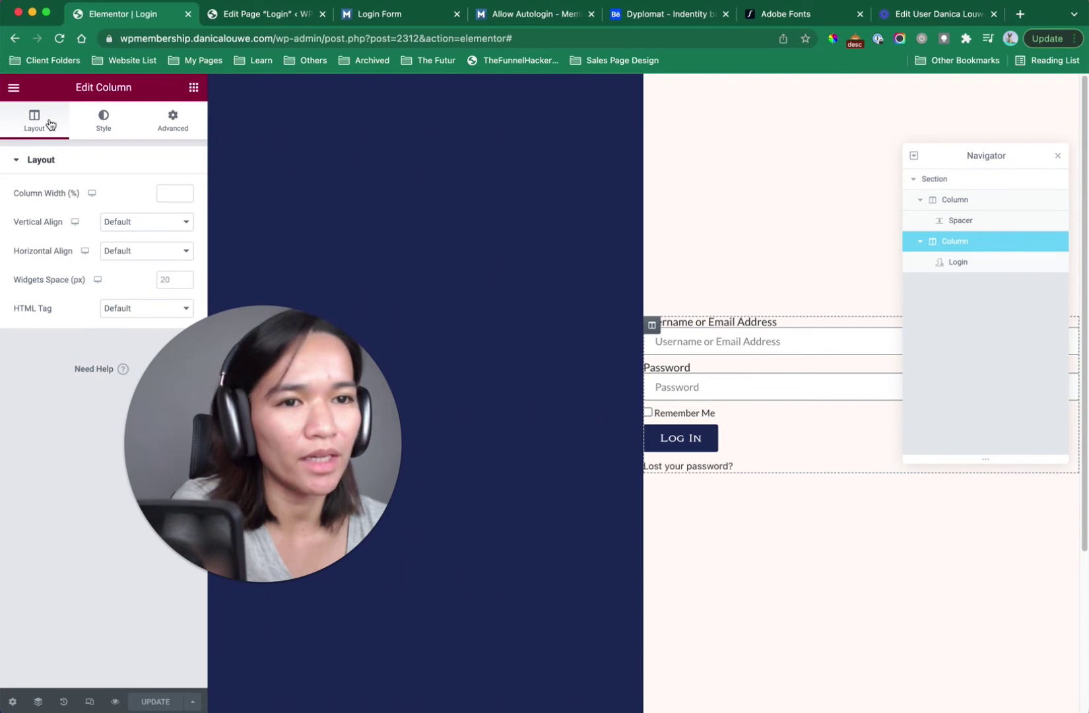
{"action": "left_click", "coordinate": [979, 205]}
{"action": "left_click", "coordinate": [973, 240]}
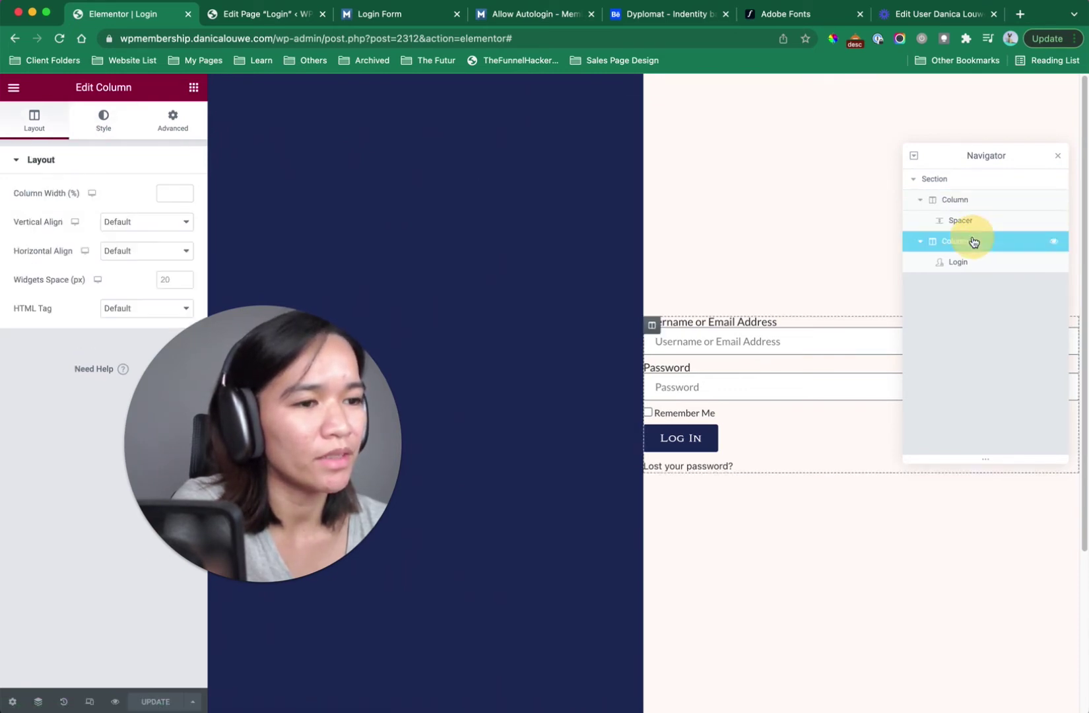
{"action": "left_click", "coordinate": [955, 181]}
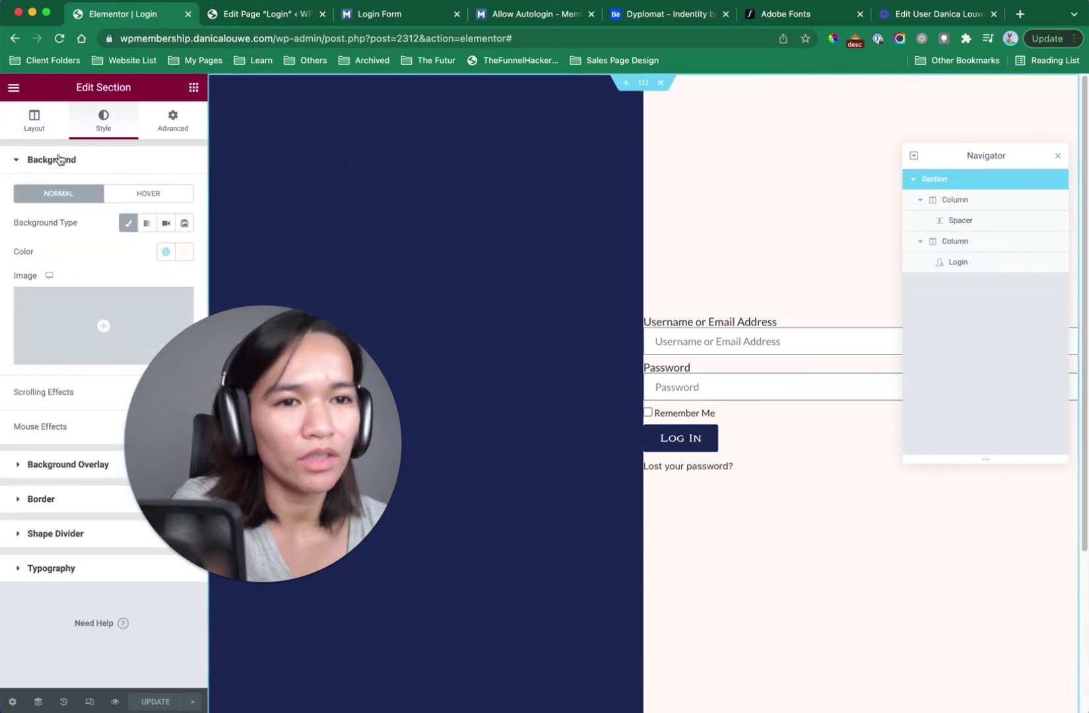
{"action": "left_click_drag", "start_coordinate": [236, 418], "coordinate": [376, 365]}
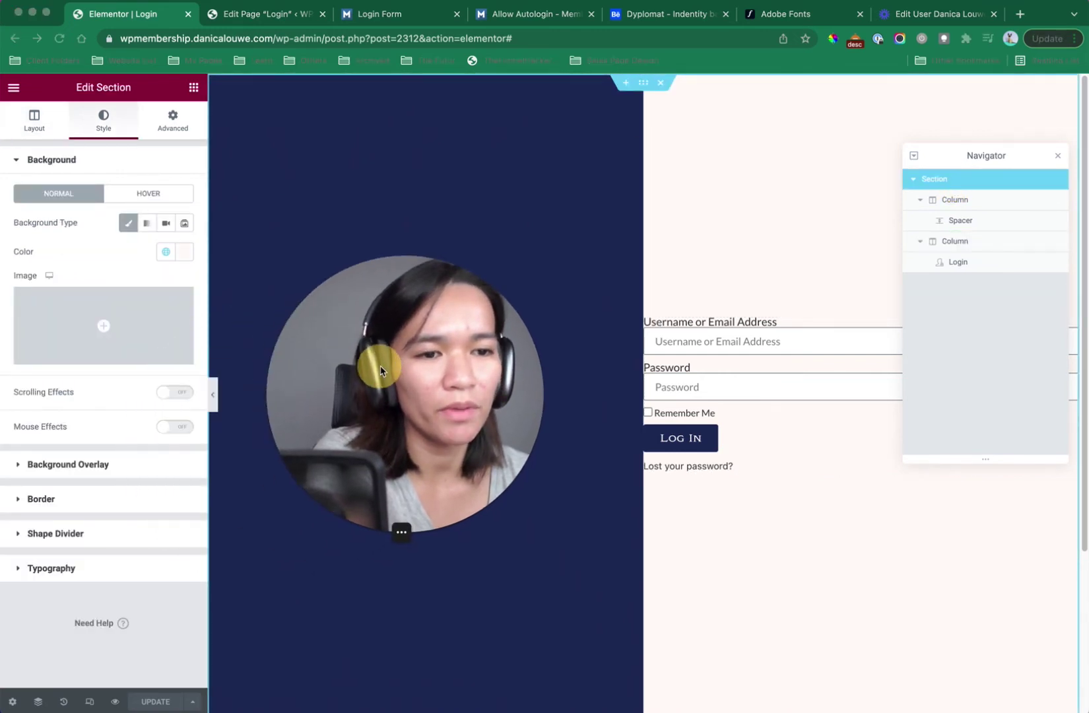
{"action": "left_click", "coordinate": [97, 463]}
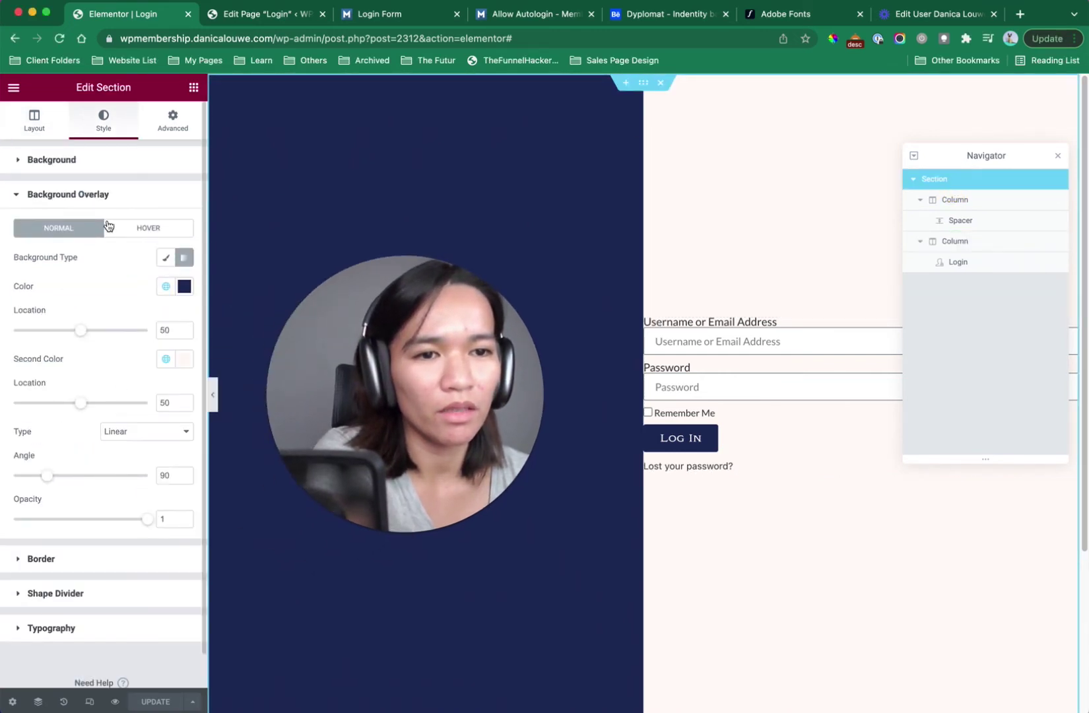
{"action": "left_click_drag", "start_coordinate": [408, 362], "coordinate": [617, 285]}
{"action": "left_click", "coordinate": [948, 175]}
{"action": "left_click_drag", "start_coordinate": [639, 348], "coordinate": [430, 251]}
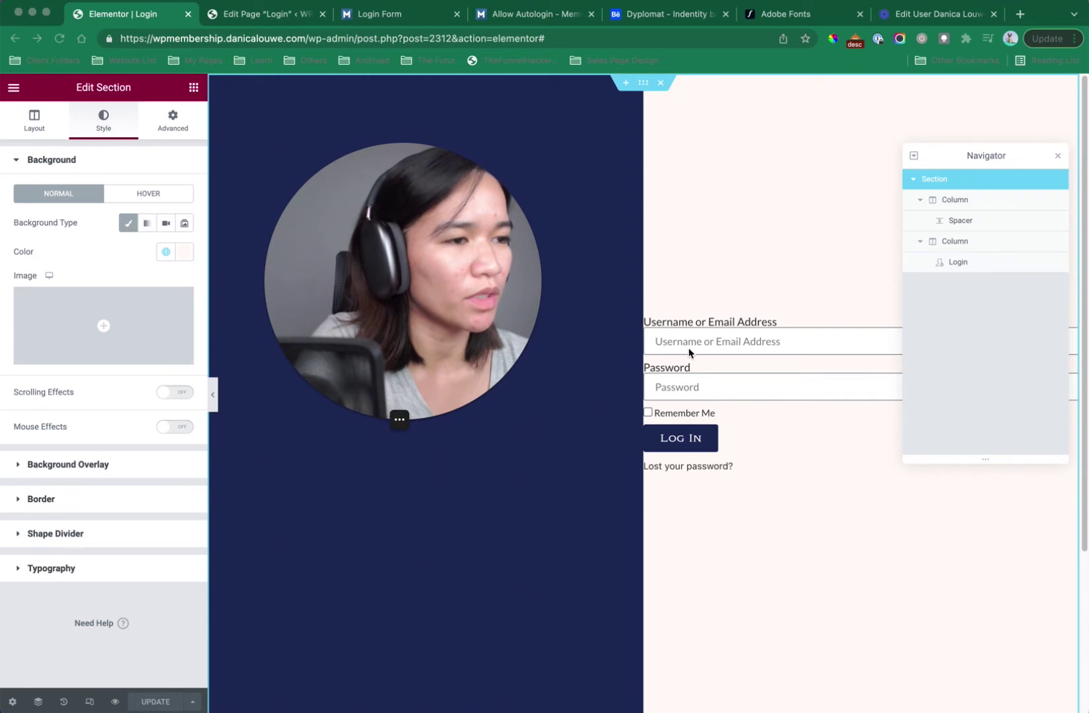
Delete the spacer widget from the first column.
{"action": "left_click", "coordinate": [965, 243]}
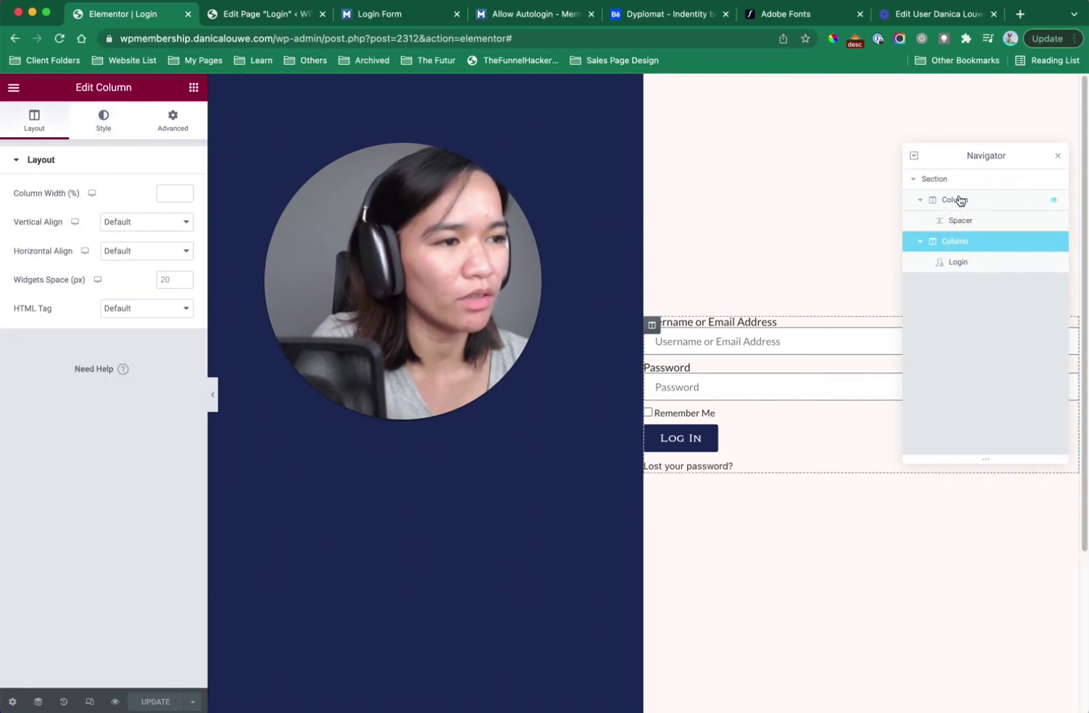
{"action": "left_click", "coordinate": [966, 201]}
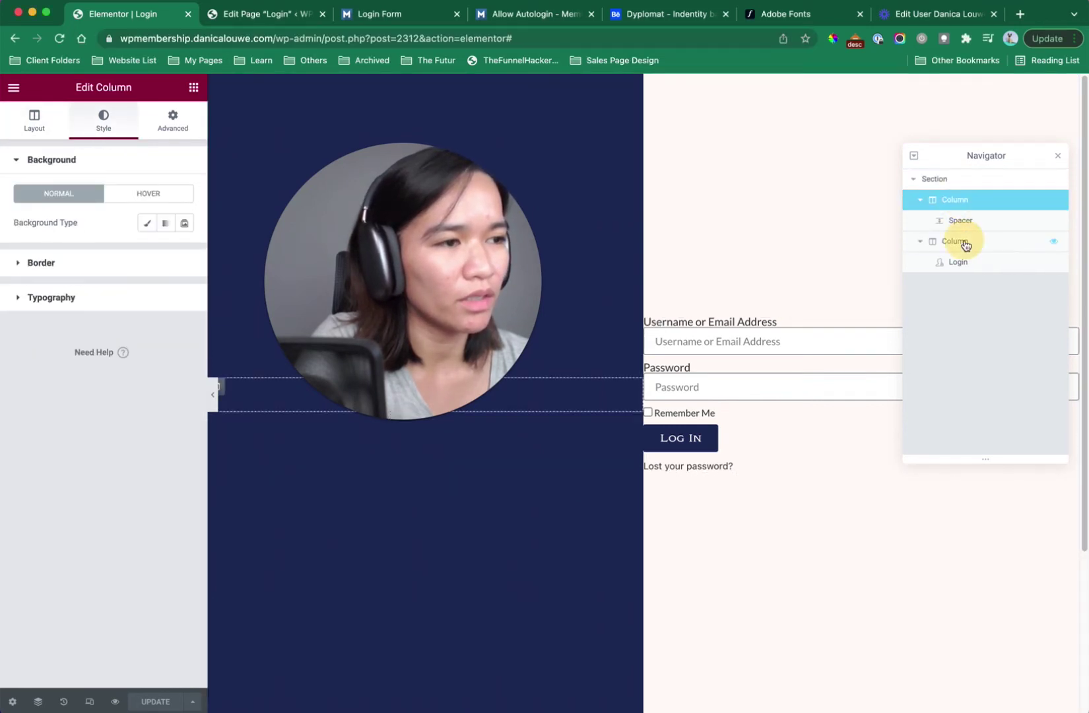
{"action": "left_click", "coordinate": [966, 243]}
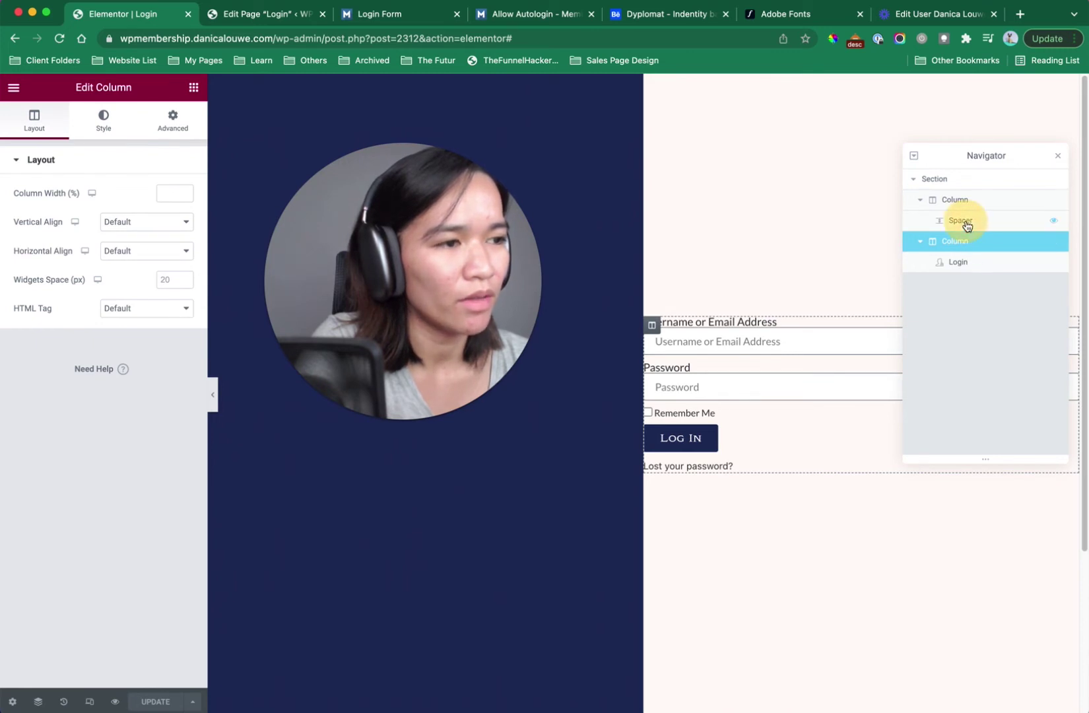
{"action": "right_click", "coordinate": [965, 221]}
{"action": "left_click", "coordinate": [1015, 392]}
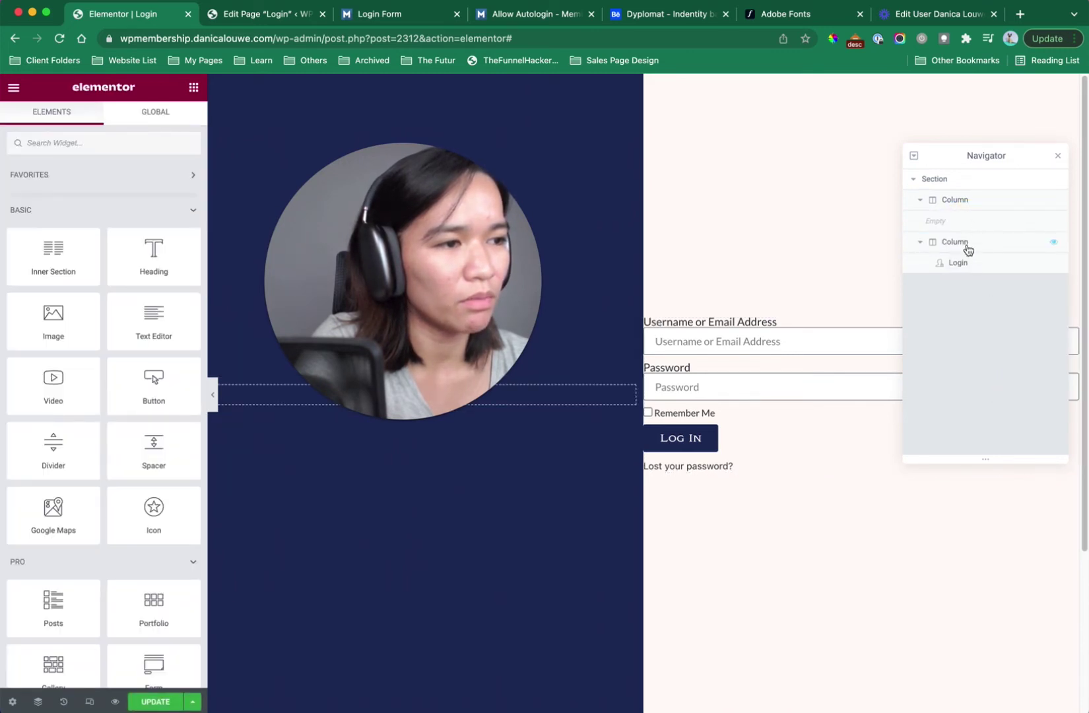
Give the login form widget in the second column a custom positioning width of 380 px.
{"action": "left_click", "coordinate": [968, 250]}
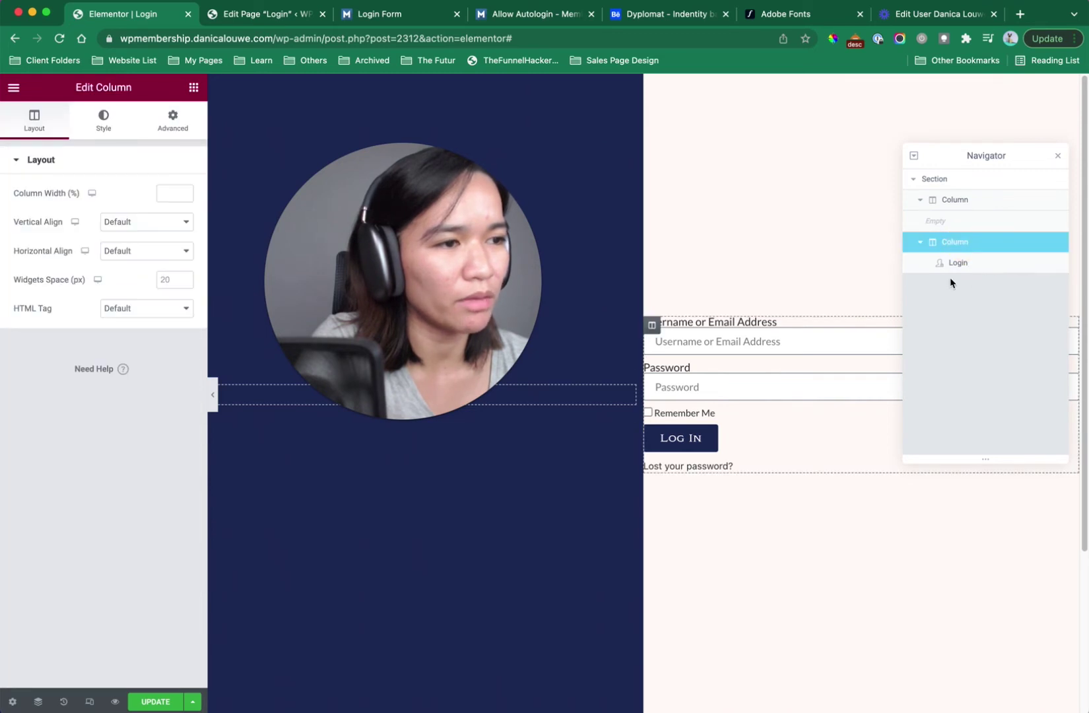
{"action": "left_click", "coordinate": [102, 122]}
{"action": "left_click", "coordinate": [177, 114]}
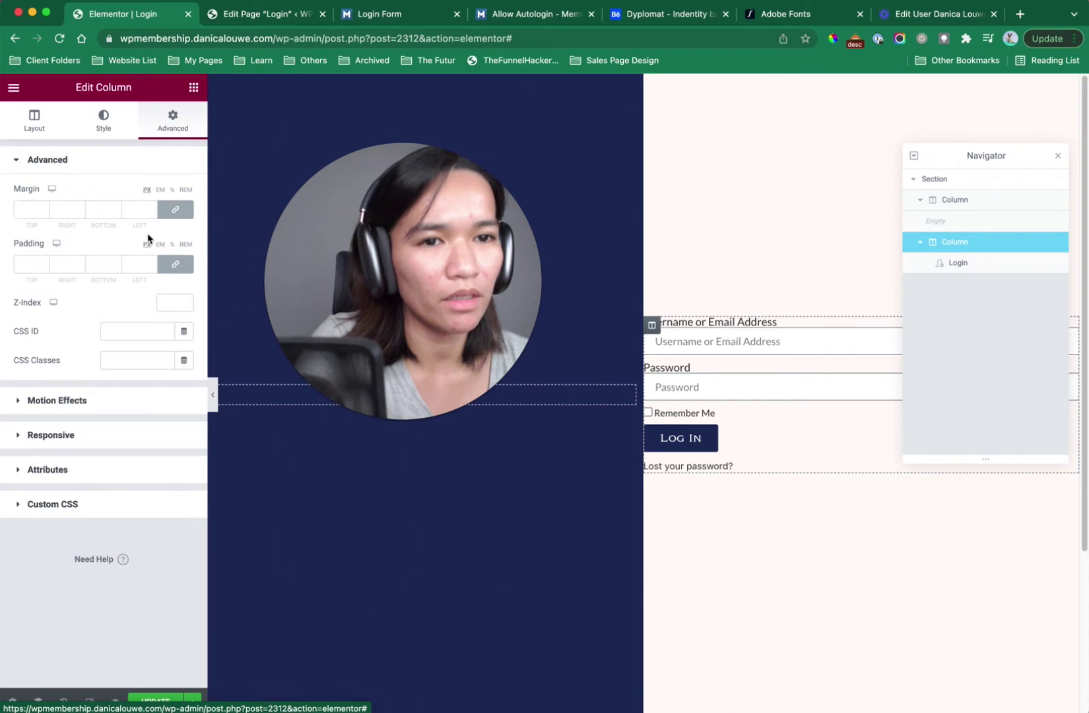
{"action": "left_click", "coordinate": [959, 262]}
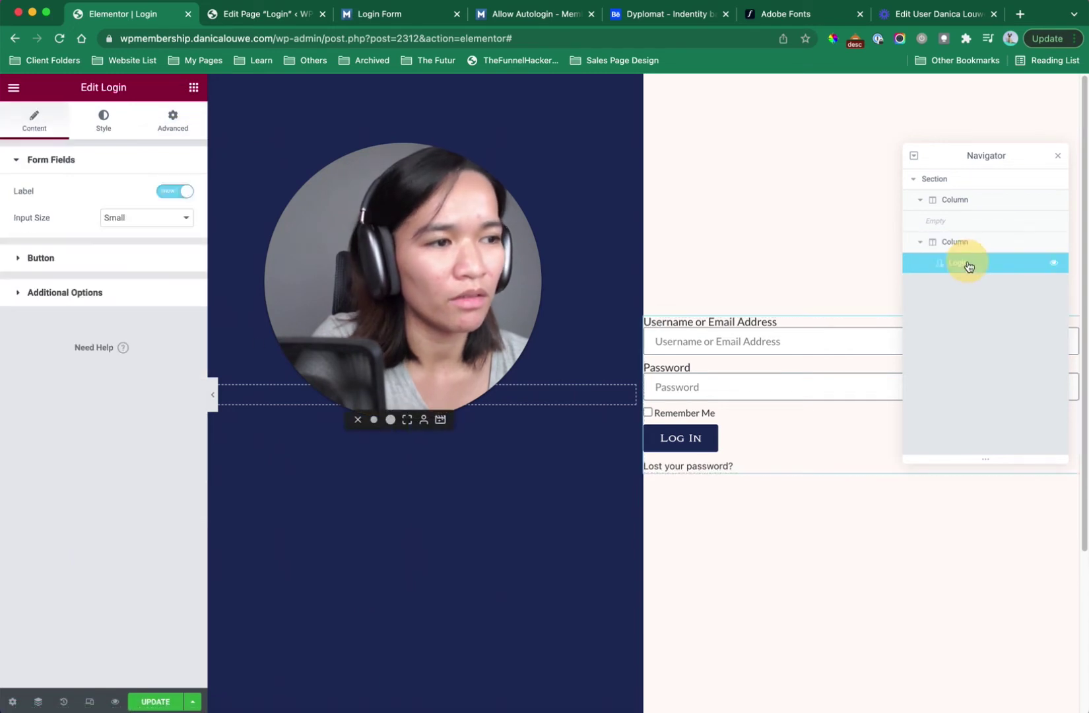
{"action": "left_click", "coordinate": [170, 129]}
{"action": "scroll", "coordinate": [79, 571], "scroll_direction": "down", "scroll_amount": 3}
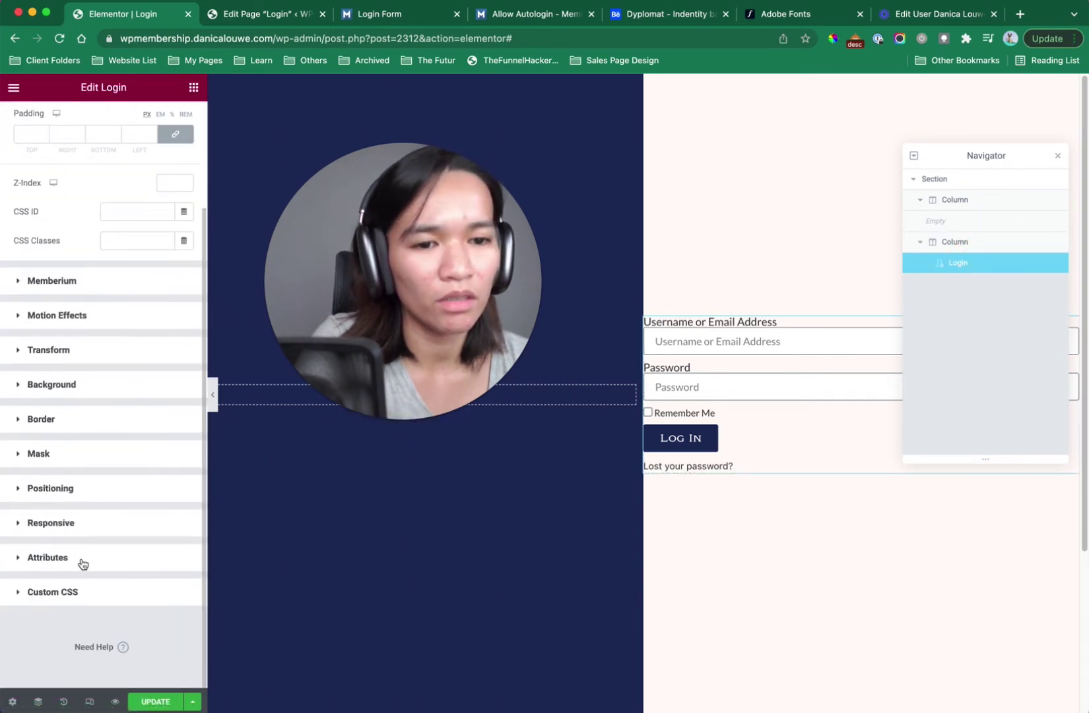
{"action": "left_click", "coordinate": [103, 497]}
{"action": "left_click", "coordinate": [133, 438]}
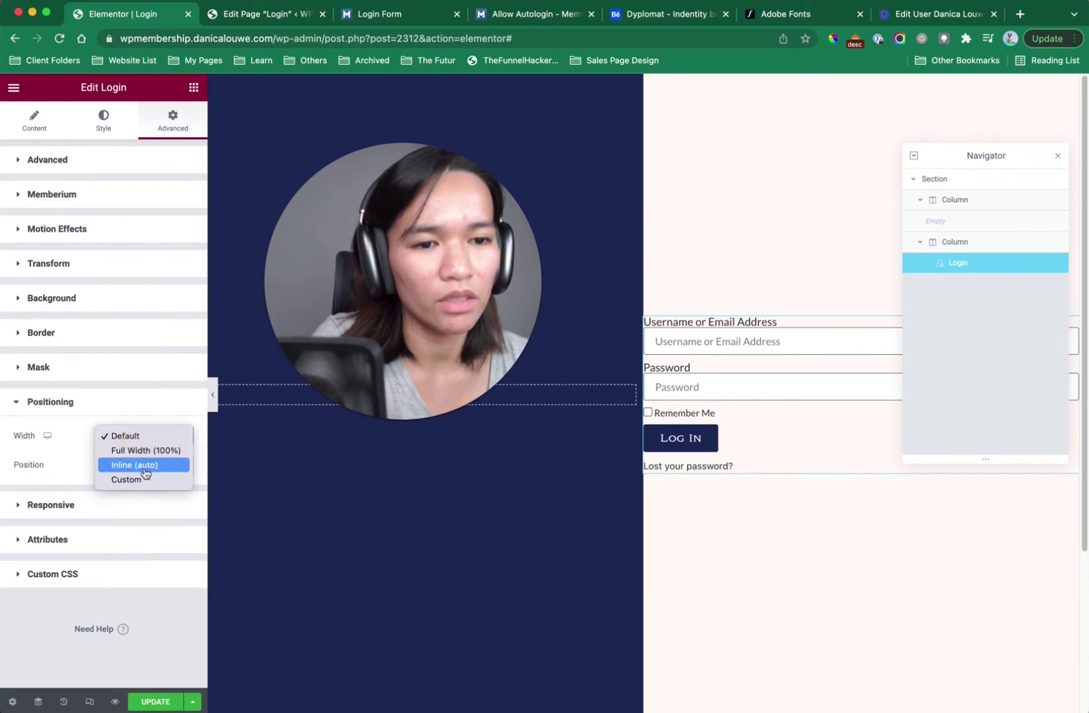
{"action": "left_click", "coordinate": [145, 479]}
{"action": "left_click", "coordinate": [165, 478]}
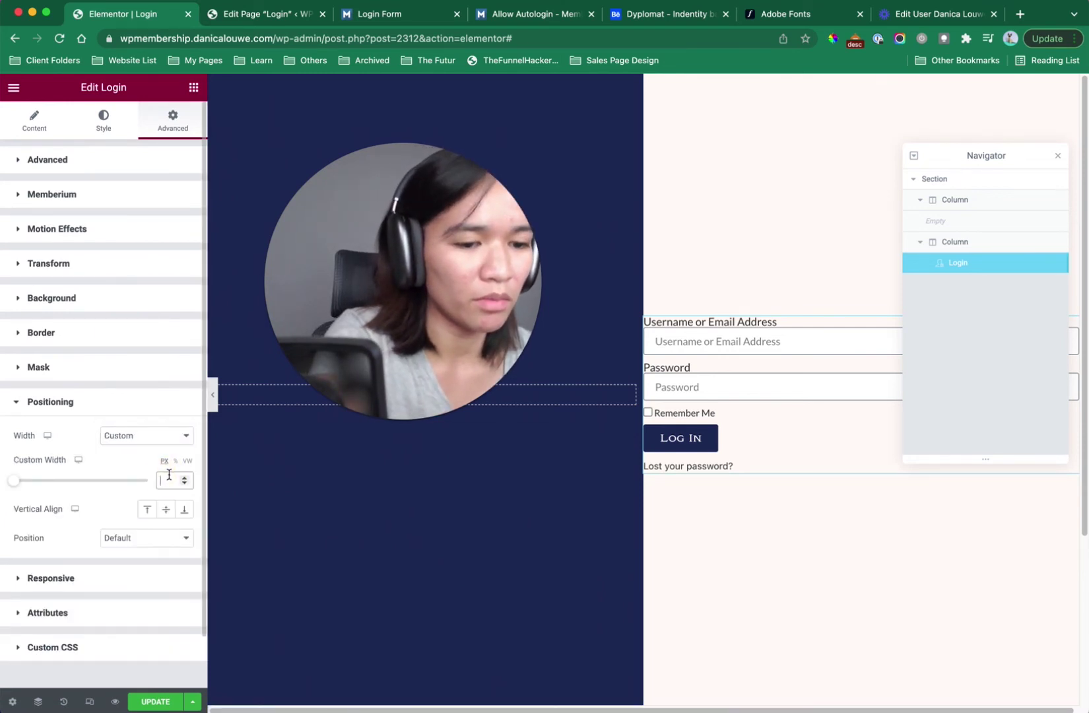
{"action": "type", "text": "350"}
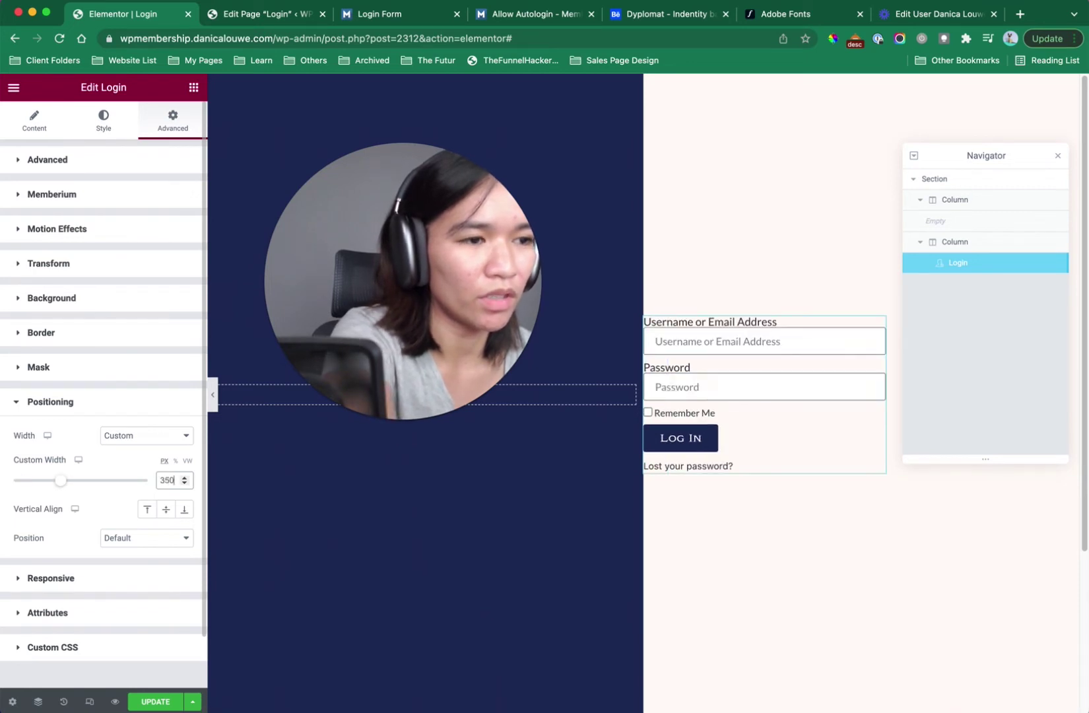
{"action": "left_click", "coordinate": [169, 479]}
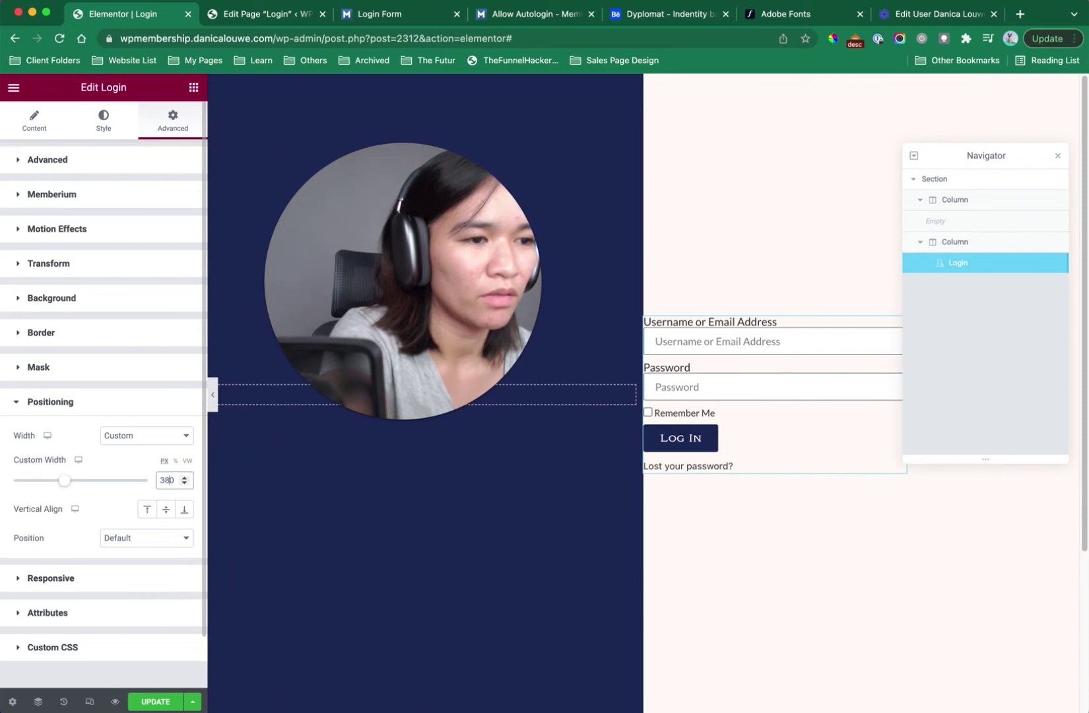
Set the login column's horizontal alignment to Center and vertical alignment to Middle, and update the page.
{"action": "left_click", "coordinate": [1004, 247]}
{"action": "left_click", "coordinate": [33, 123]}
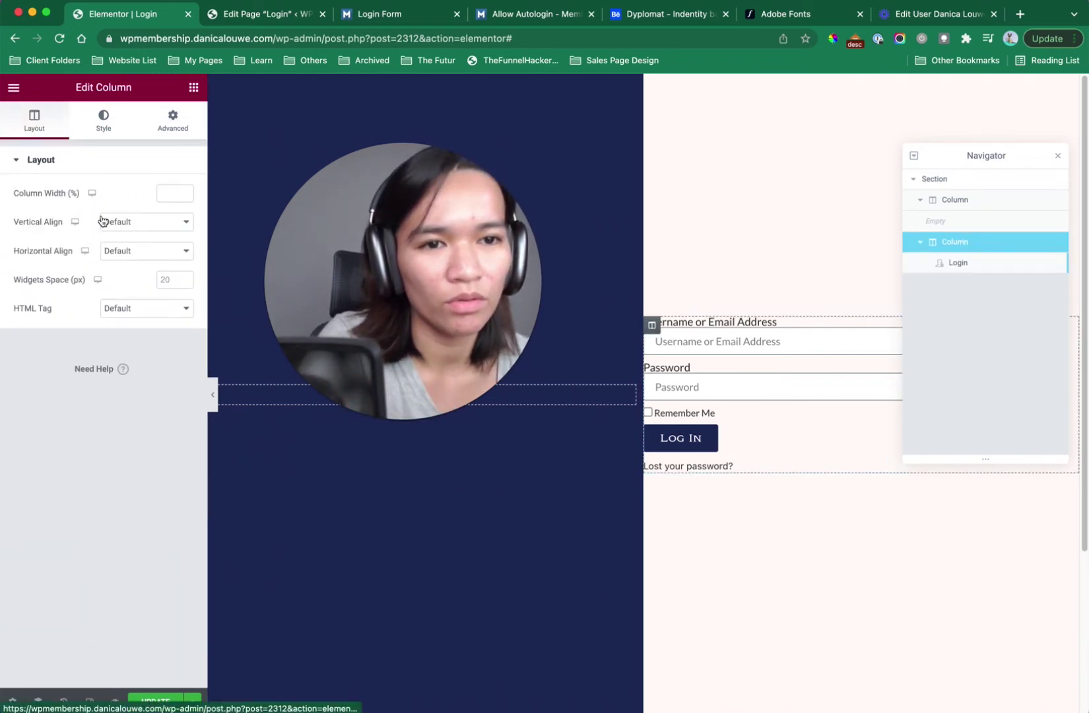
{"action": "left_click", "coordinate": [120, 253]}
{"action": "left_click", "coordinate": [136, 280]}
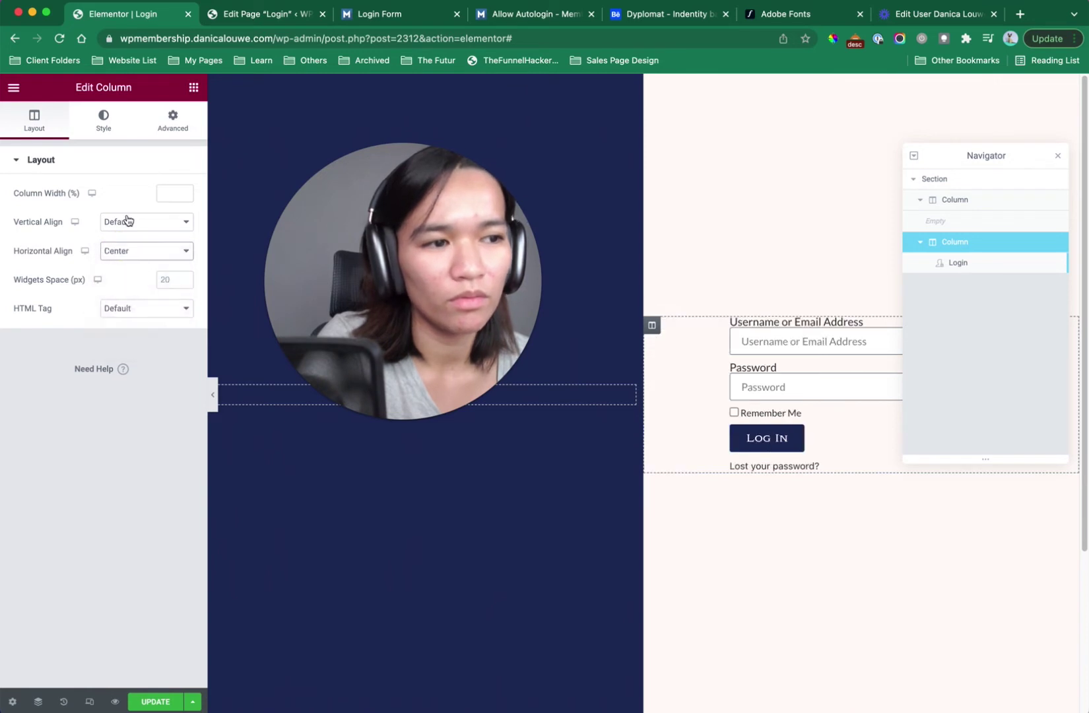
{"action": "left_click", "coordinate": [131, 221]}
{"action": "left_click", "coordinate": [139, 251]}
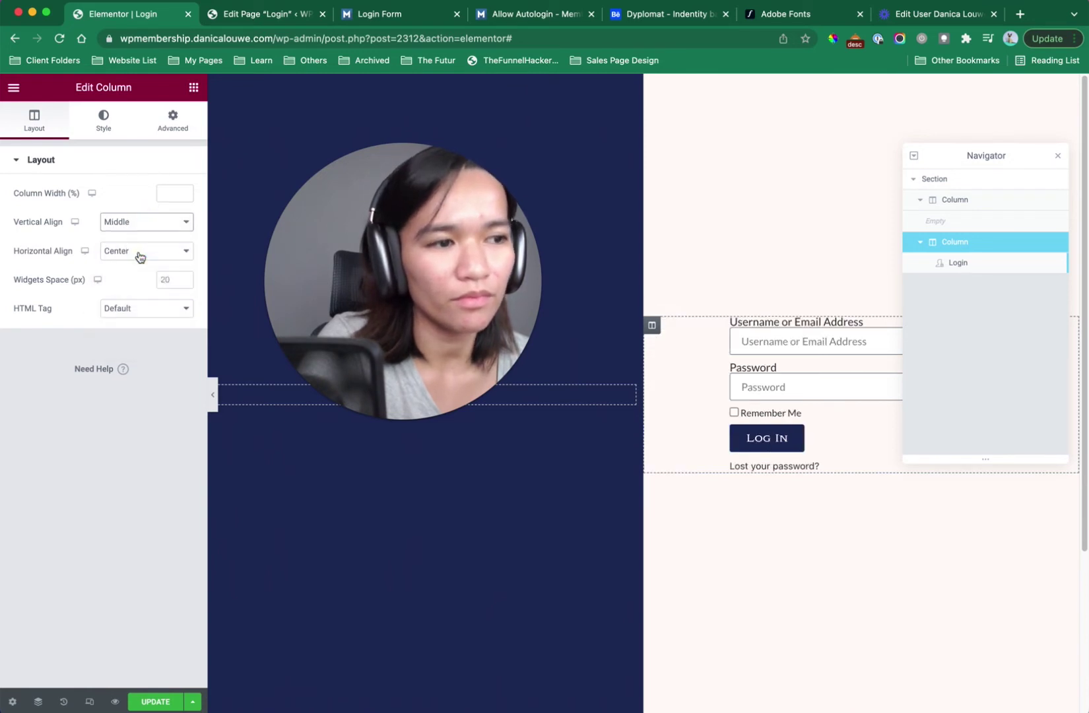
{"action": "left_click", "coordinate": [156, 701]}
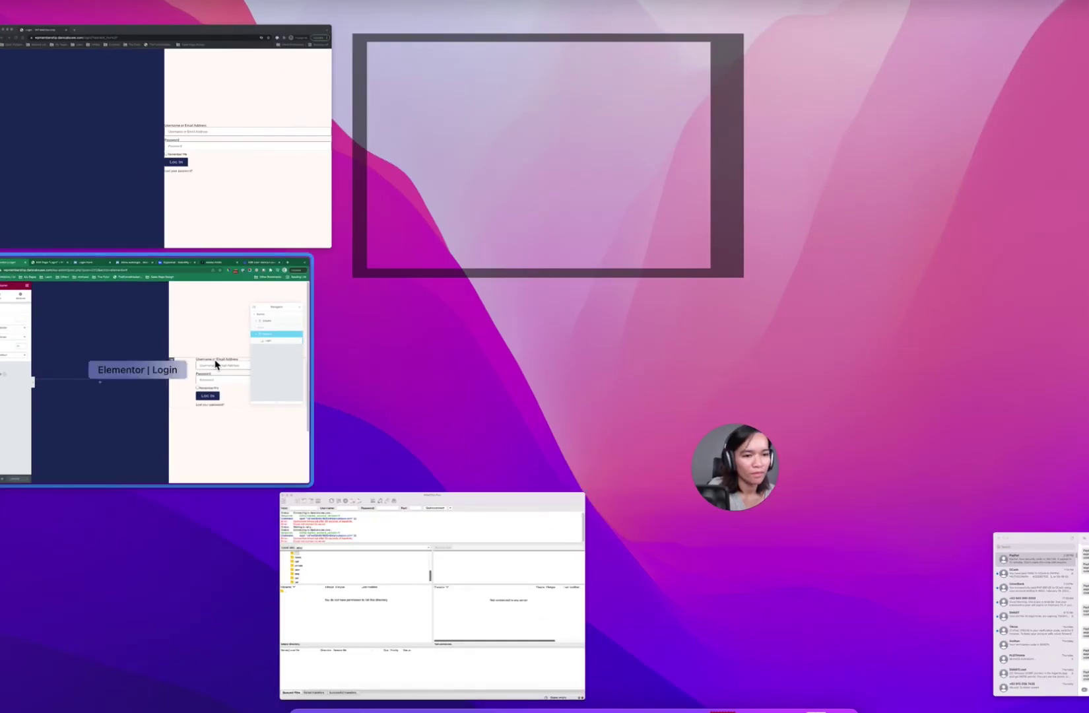
Reload the login page in the incognito window to review the centered form, and return to the Elementor editor.
{"action": "left_click", "coordinate": [244, 213]}
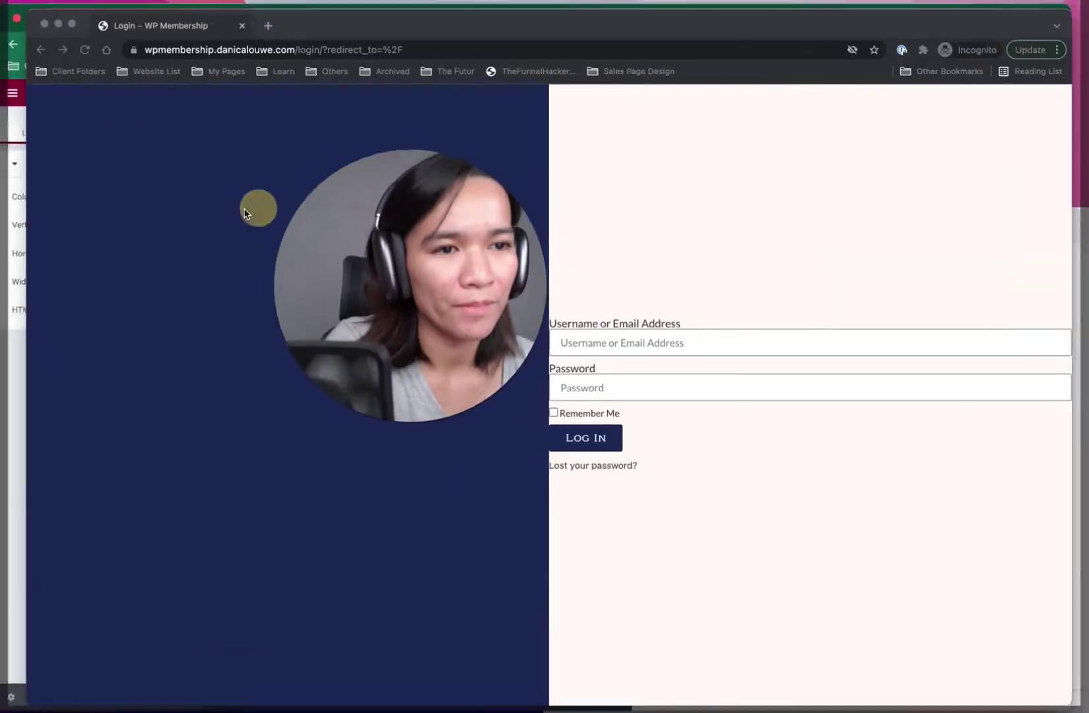
{"action": "left_click", "coordinate": [86, 48]}
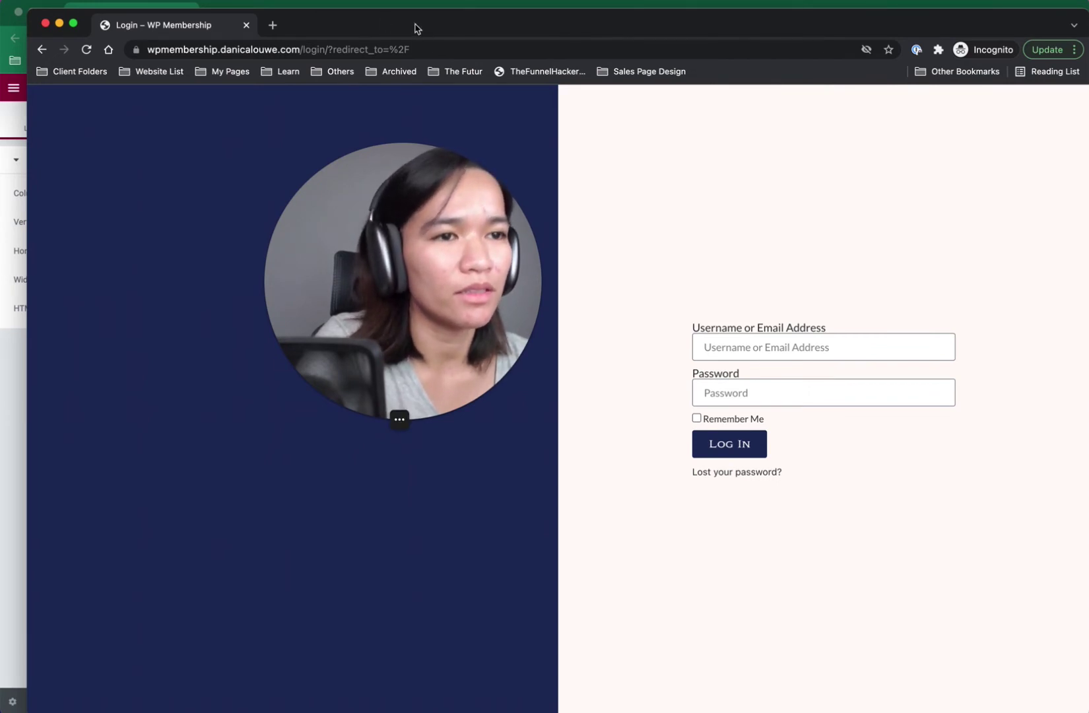
{"action": "left_click_drag", "start_coordinate": [433, 251], "coordinate": [250, 347]}
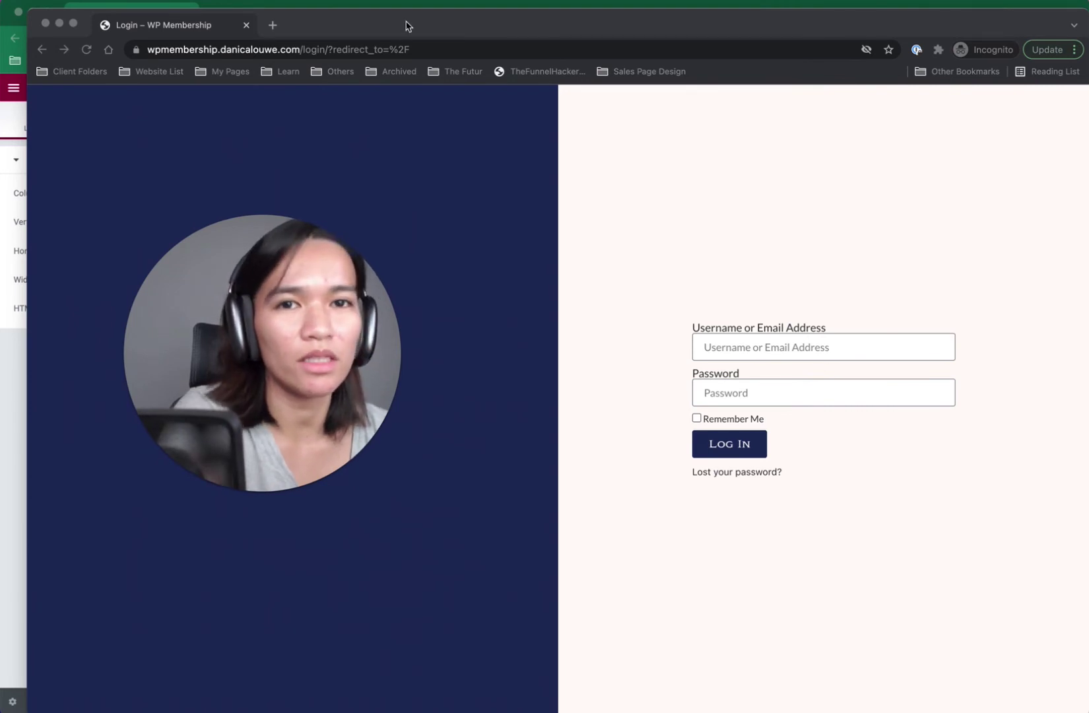
{"action": "left_click_drag", "start_coordinate": [374, 27], "coordinate": [368, 23]}
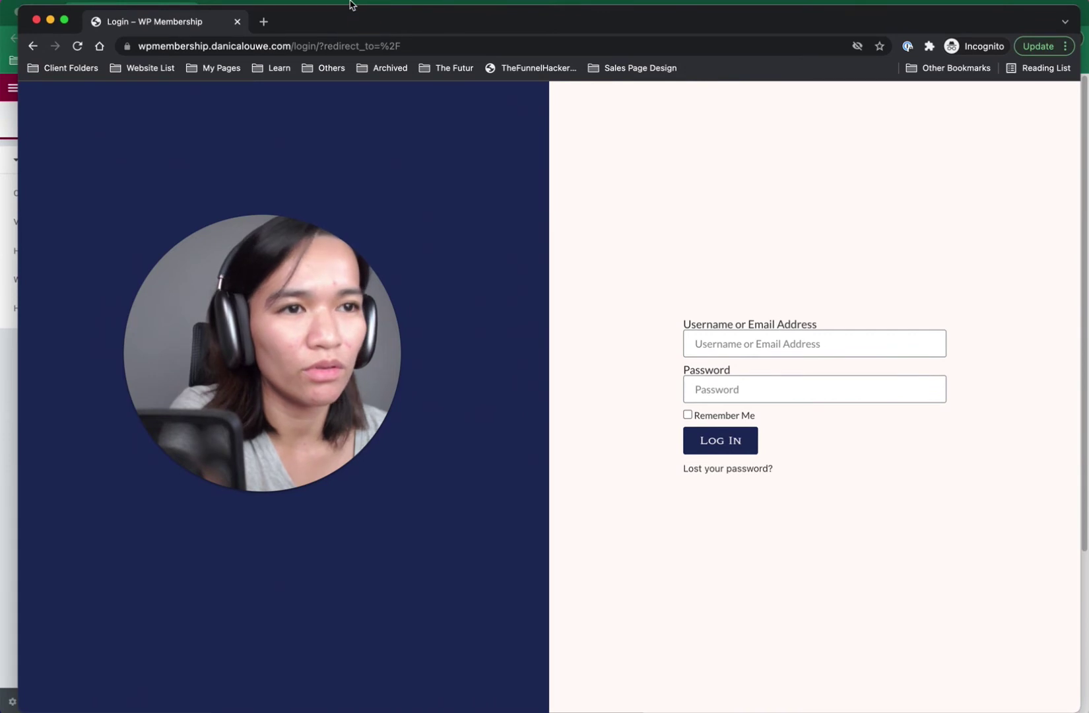
{"action": "key", "text": "super+grave"}
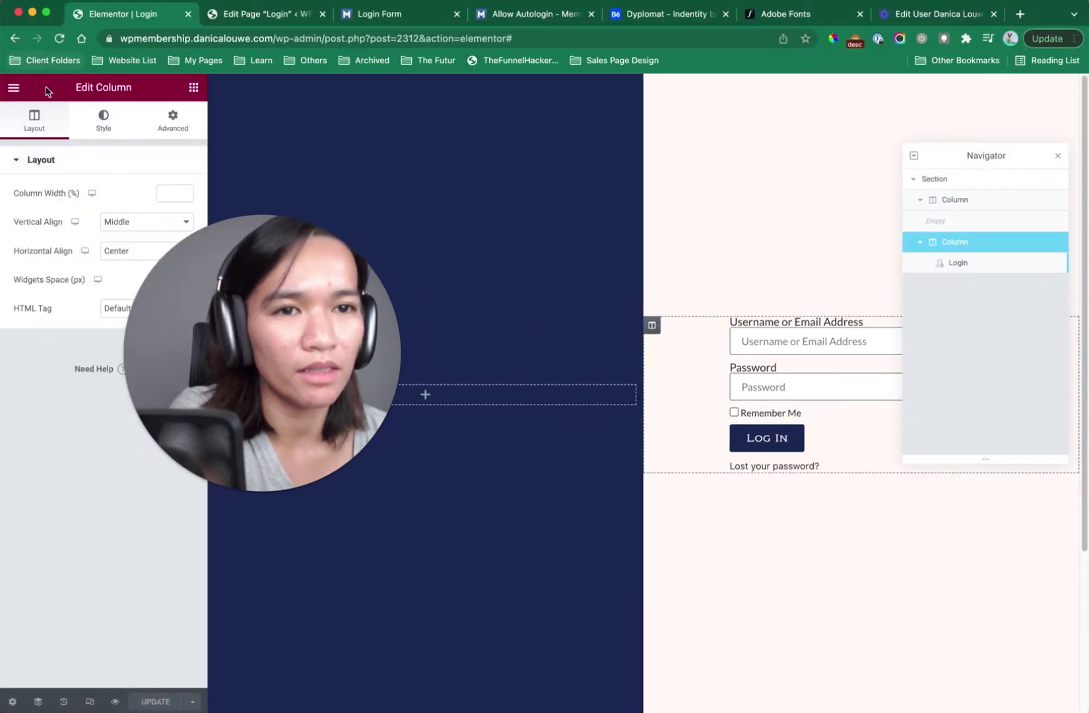
Open the Elementor Site Settings.
{"action": "left_click", "coordinate": [9, 88]}
{"action": "left_click", "coordinate": [88, 151]}
{"action": "left_click_drag", "start_coordinate": [248, 344], "coordinate": [406, 514]}
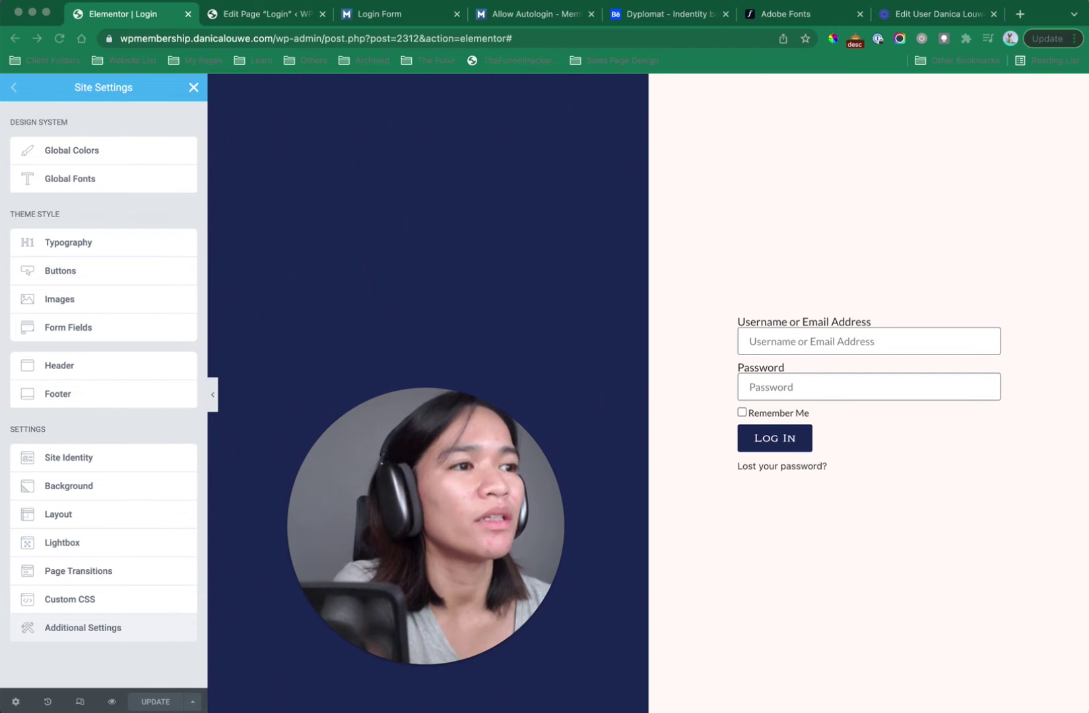
Switch to the Behance Dyplomat project to examine its typography and colors, and return to the Elementor site settings.
{"action": "left_click", "coordinate": [669, 14]}
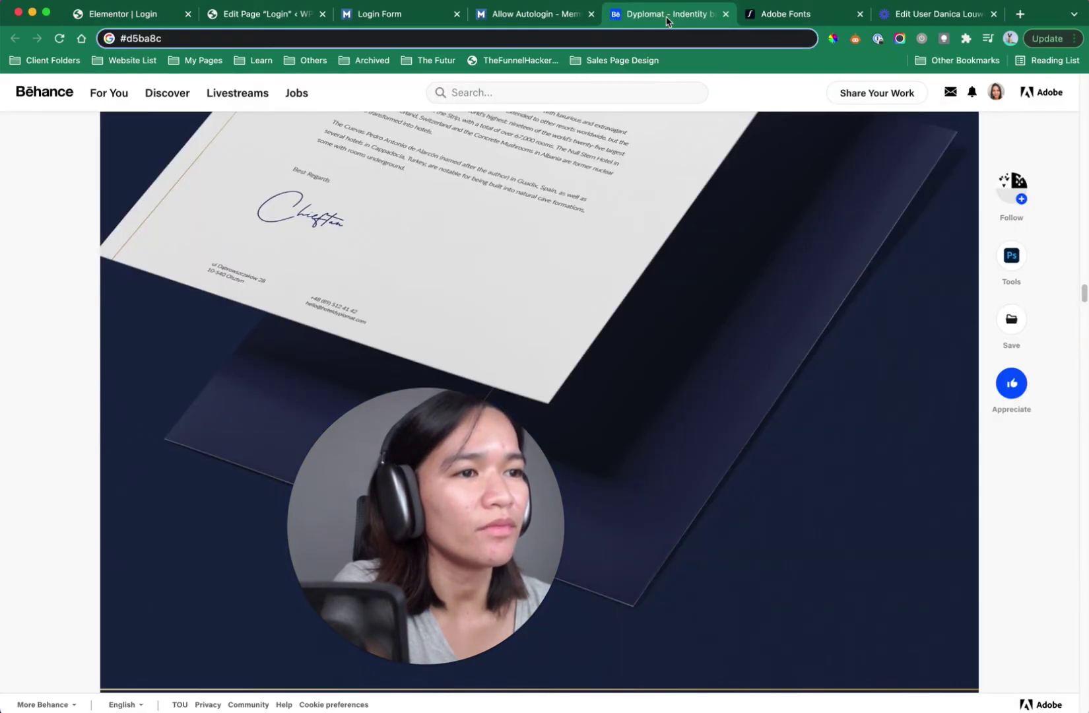
{"action": "scroll", "coordinate": [624, 300], "scroll_direction": "up", "scroll_amount": 15}
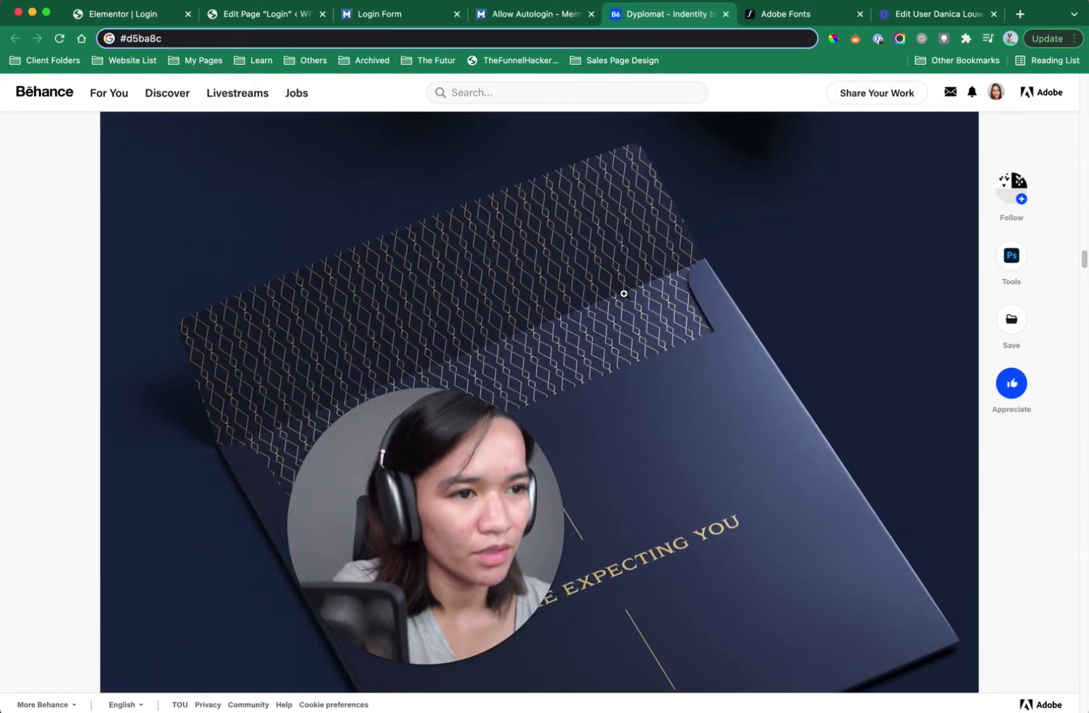
{"action": "scroll", "coordinate": [624, 292], "scroll_direction": "down", "scroll_amount": 3}
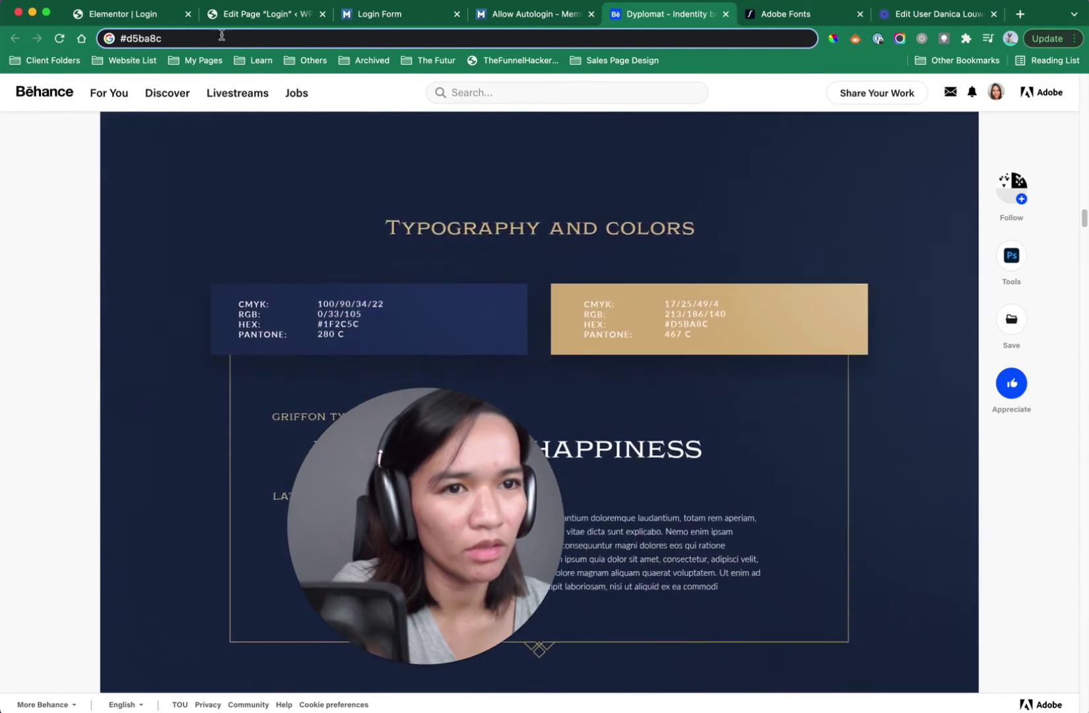
{"action": "left_click", "coordinate": [149, 25]}
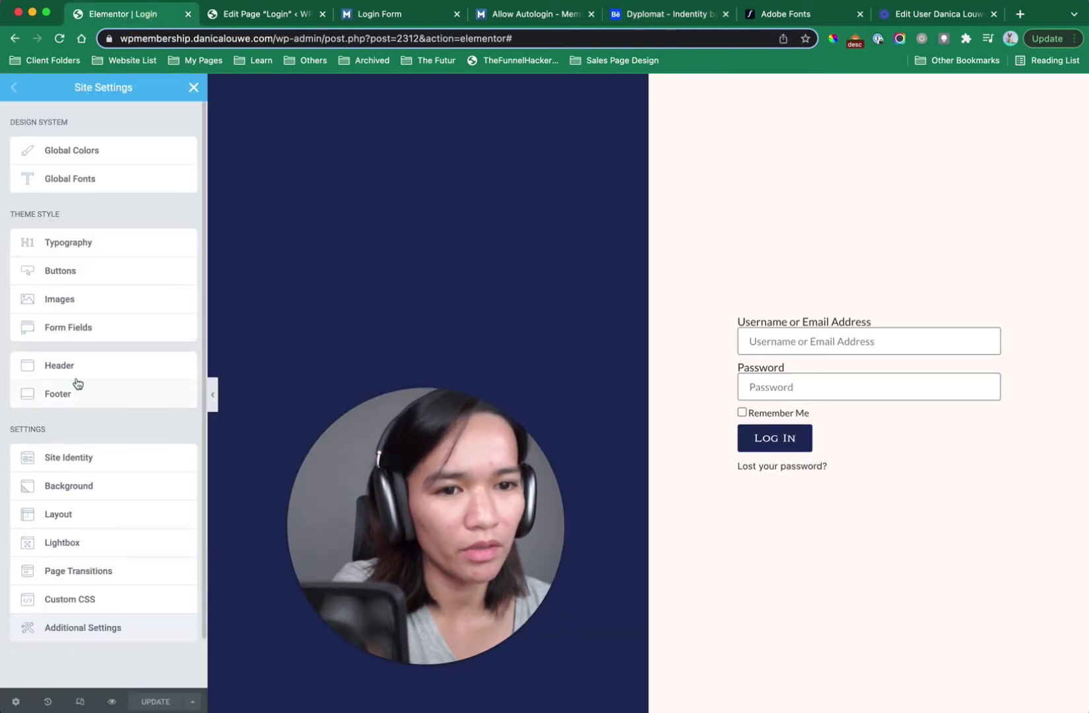
Set the border radius of the theme style's buttons to 0 px on all sides.
{"action": "left_click", "coordinate": [72, 269]}
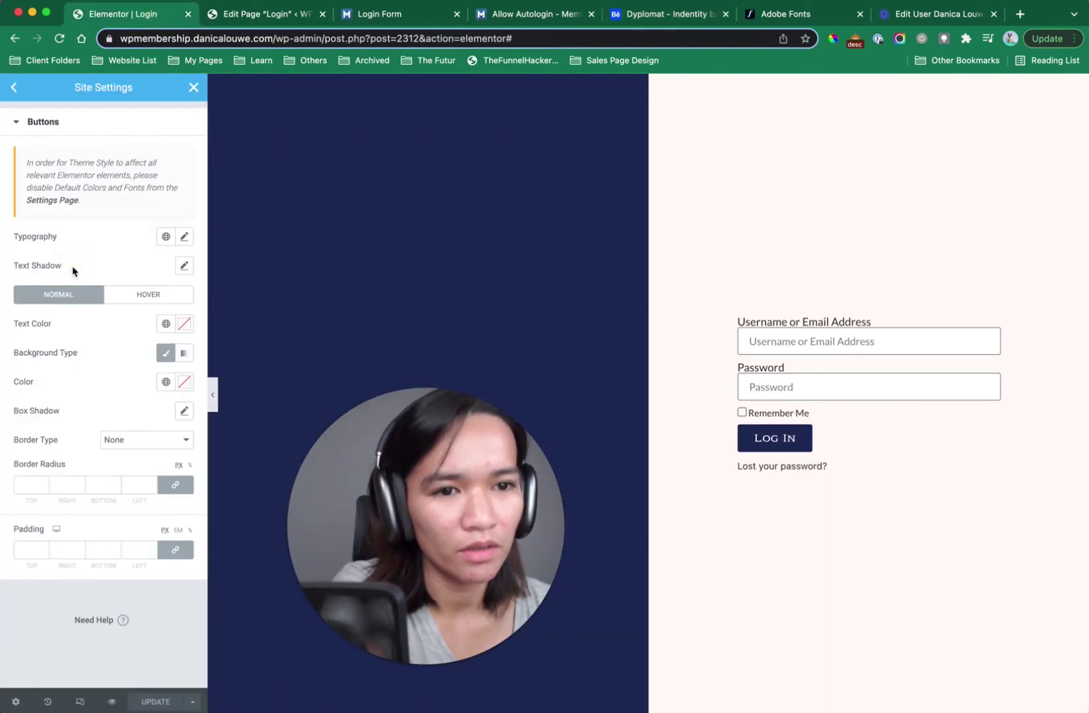
{"action": "left_click", "coordinate": [63, 485]}
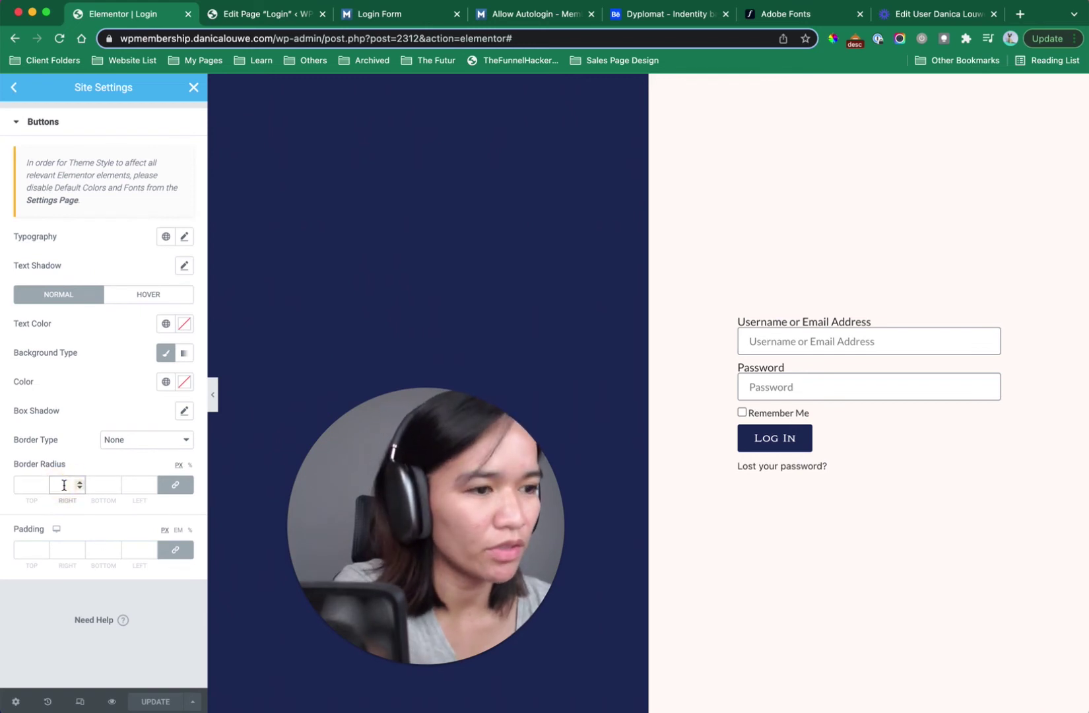
{"action": "type", "text": "0"}
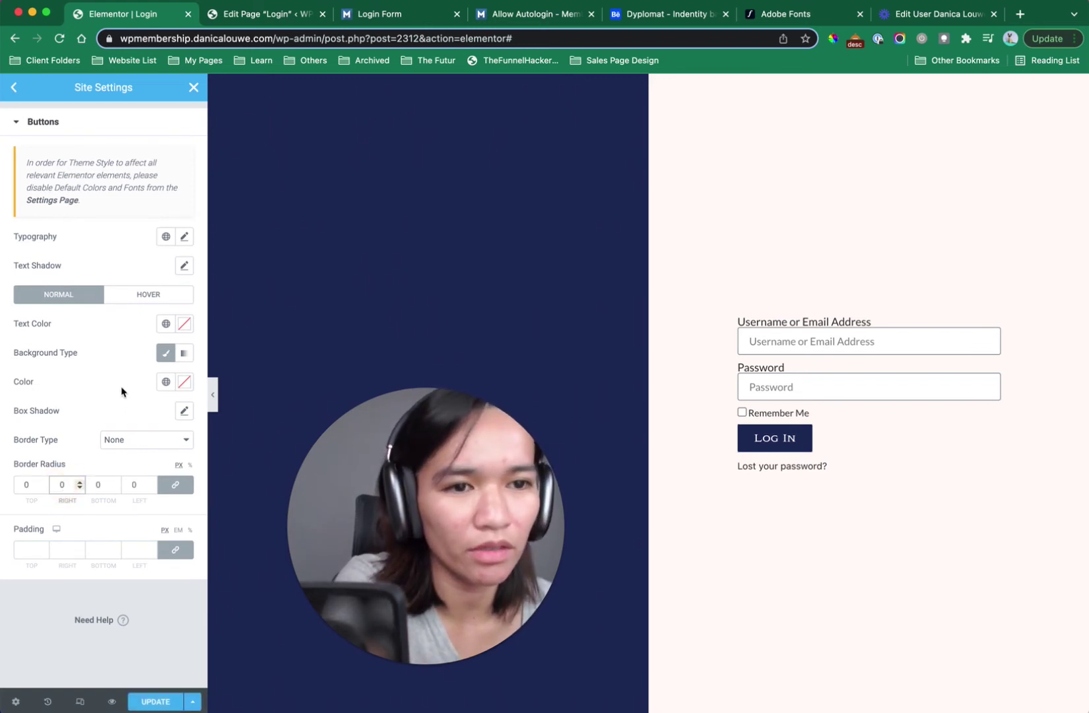
Set the font size of the theme style's buttons to 22 px.
{"action": "left_click", "coordinate": [185, 238]}
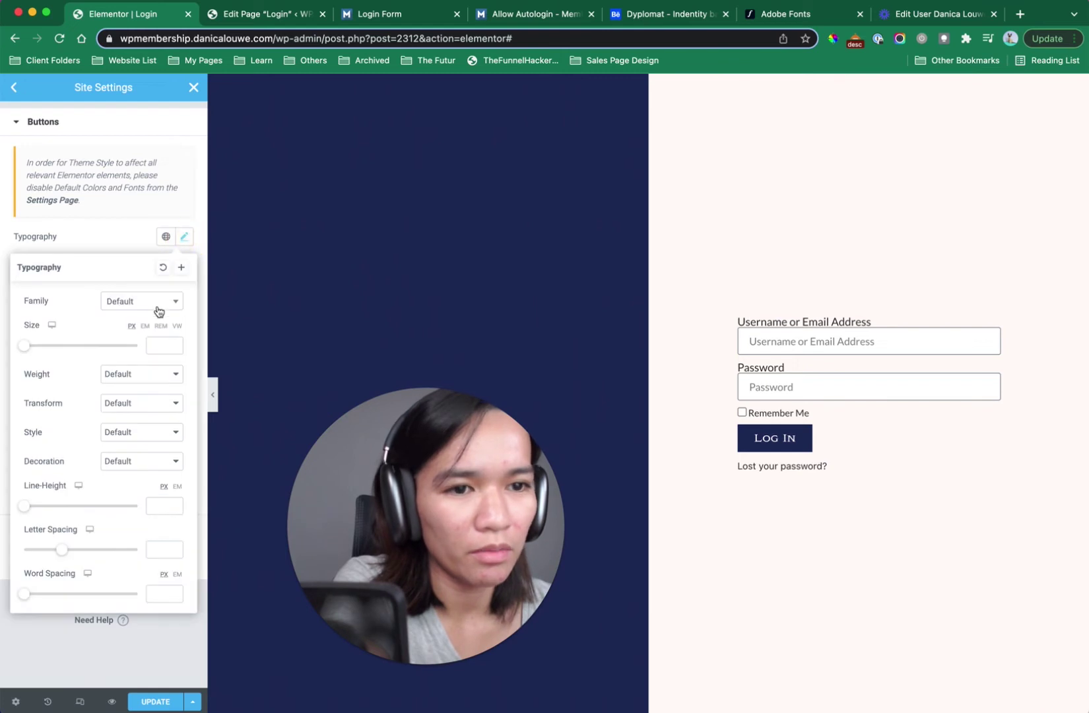
{"action": "left_click", "coordinate": [158, 342]}
{"action": "type", "text": "24"}
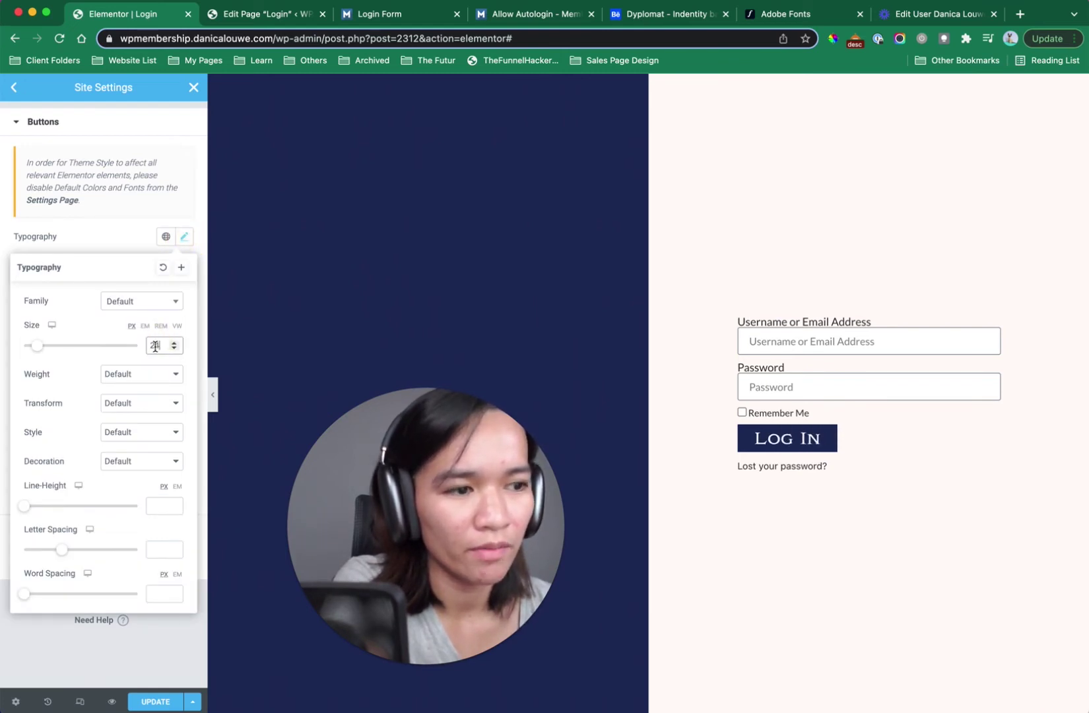
{"action": "key", "text": "BackSpace"}
{"action": "type", "text": "2"}
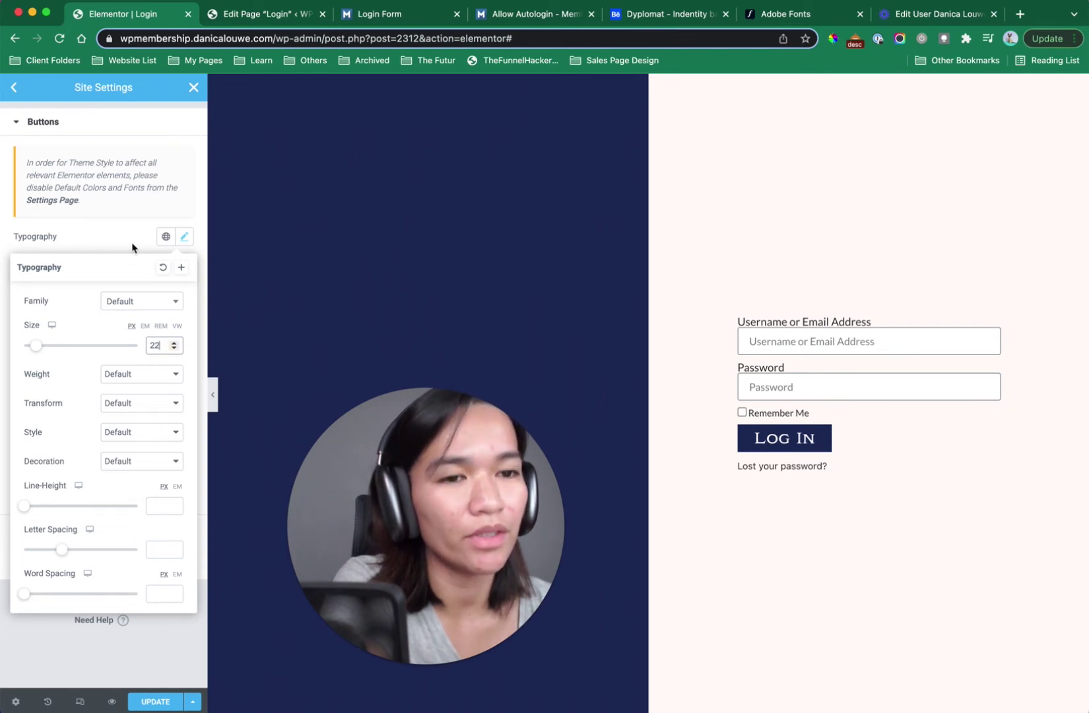
Check the Dyplomat typography on Behance, return to the Elementor editor, and set the button text transform to Uppercase.
{"action": "left_click", "coordinate": [693, 18]}
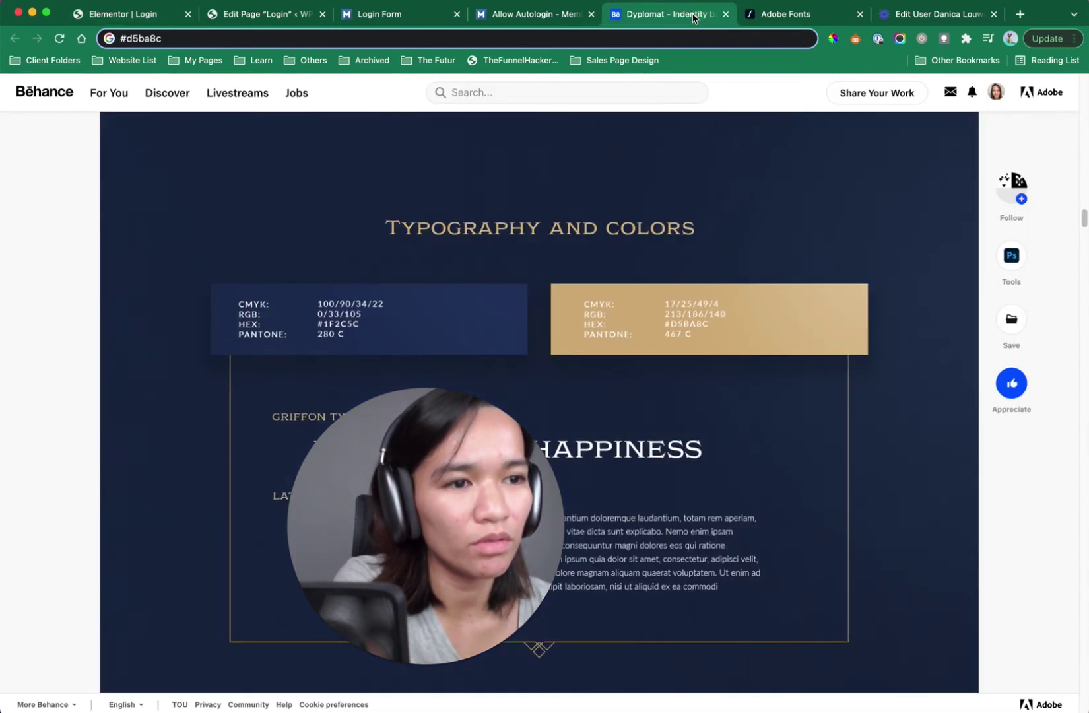
{"action": "left_click", "coordinate": [132, 16]}
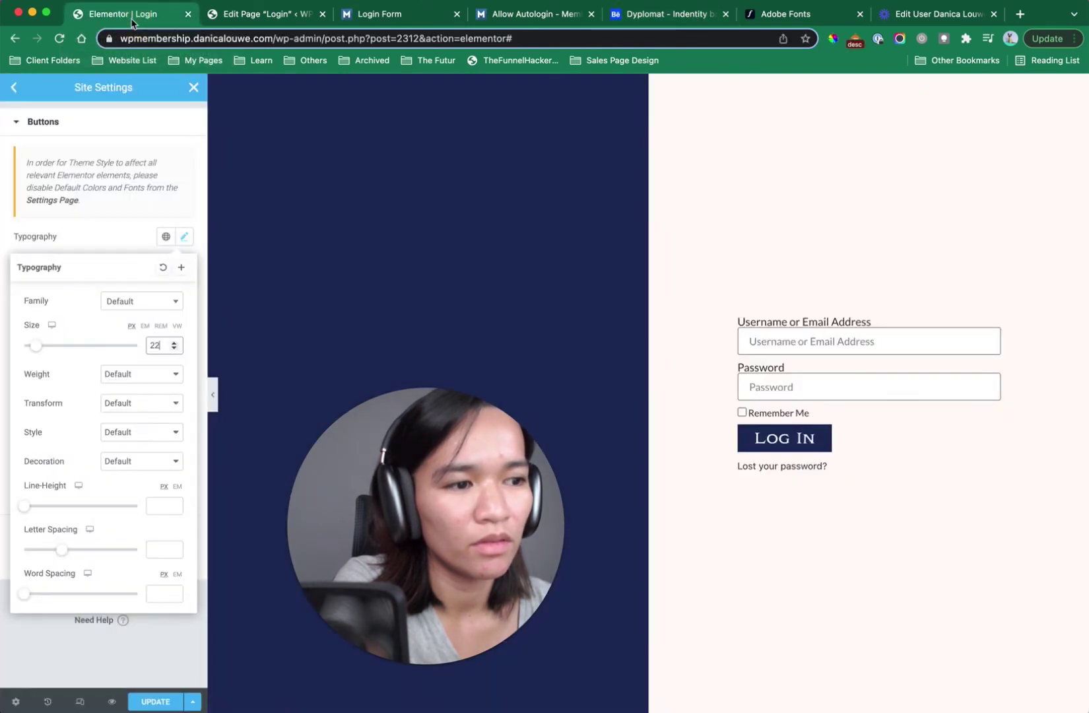
{"action": "left_click", "coordinate": [99, 243]}
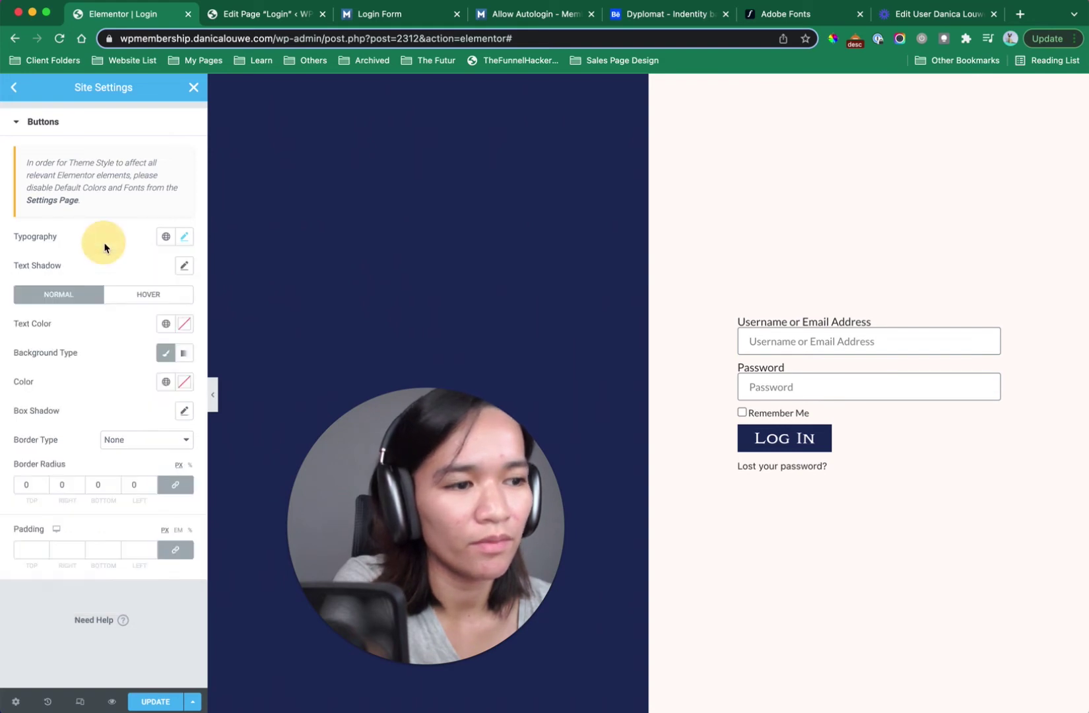
{"action": "left_click", "coordinate": [186, 238]}
{"action": "left_click", "coordinate": [122, 403]}
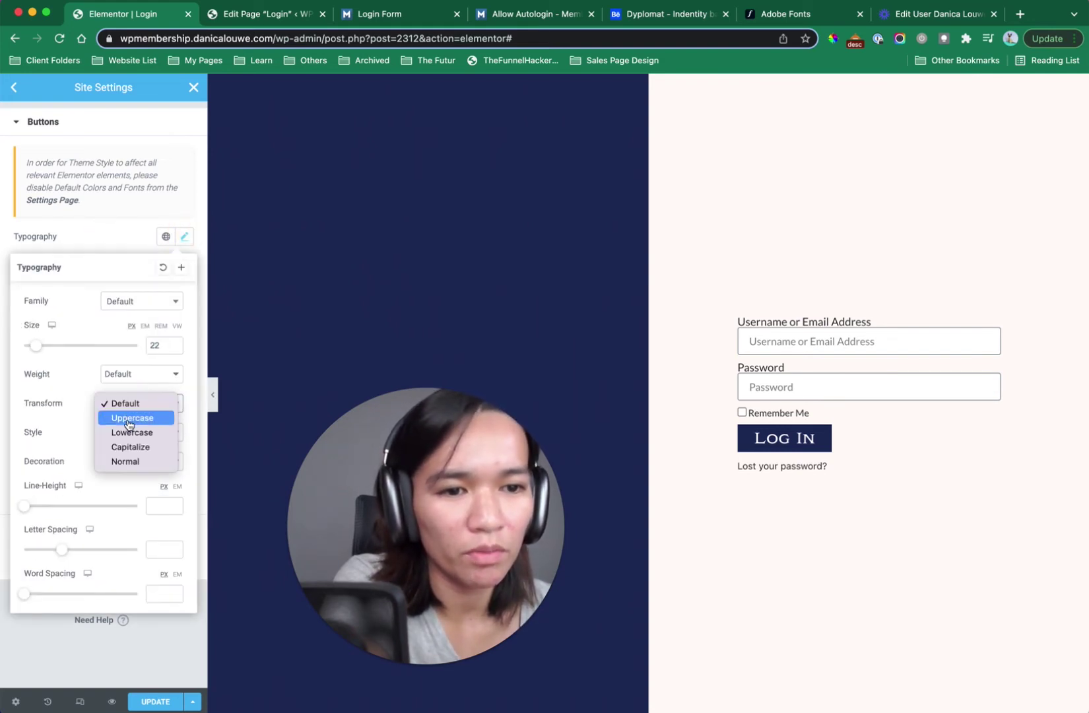
{"action": "left_click", "coordinate": [128, 416]}
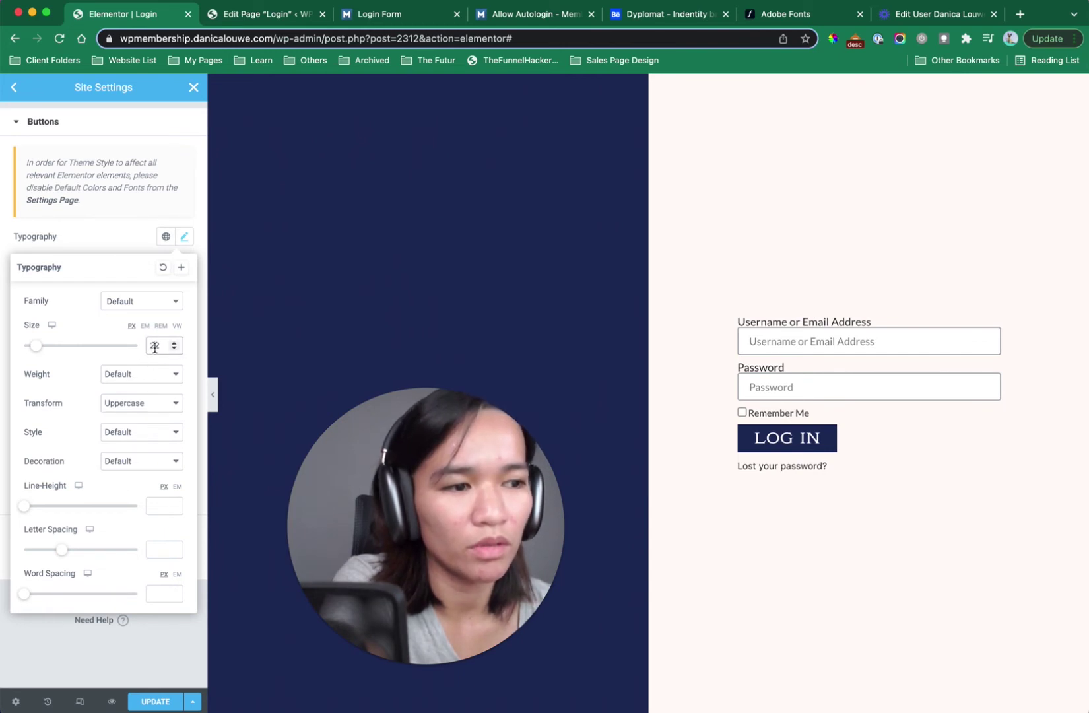
Set the letter spacing of the button typography to 1 and close the typography settings.
{"action": "left_click", "coordinate": [163, 347]}
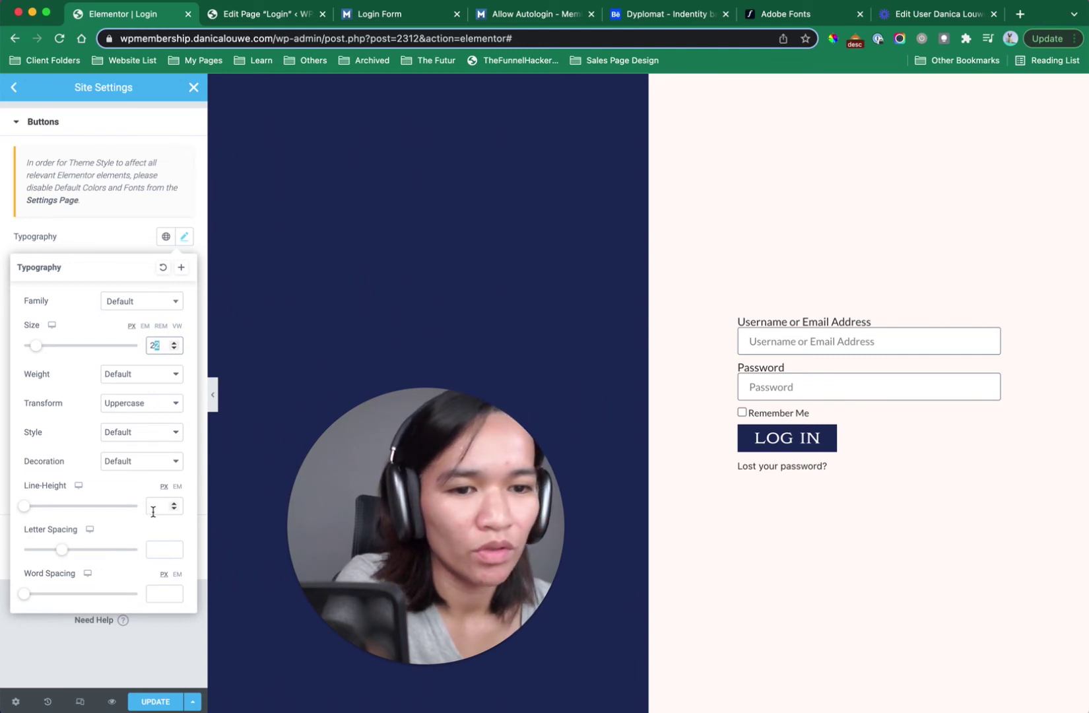
{"action": "left_click", "coordinate": [161, 551]}
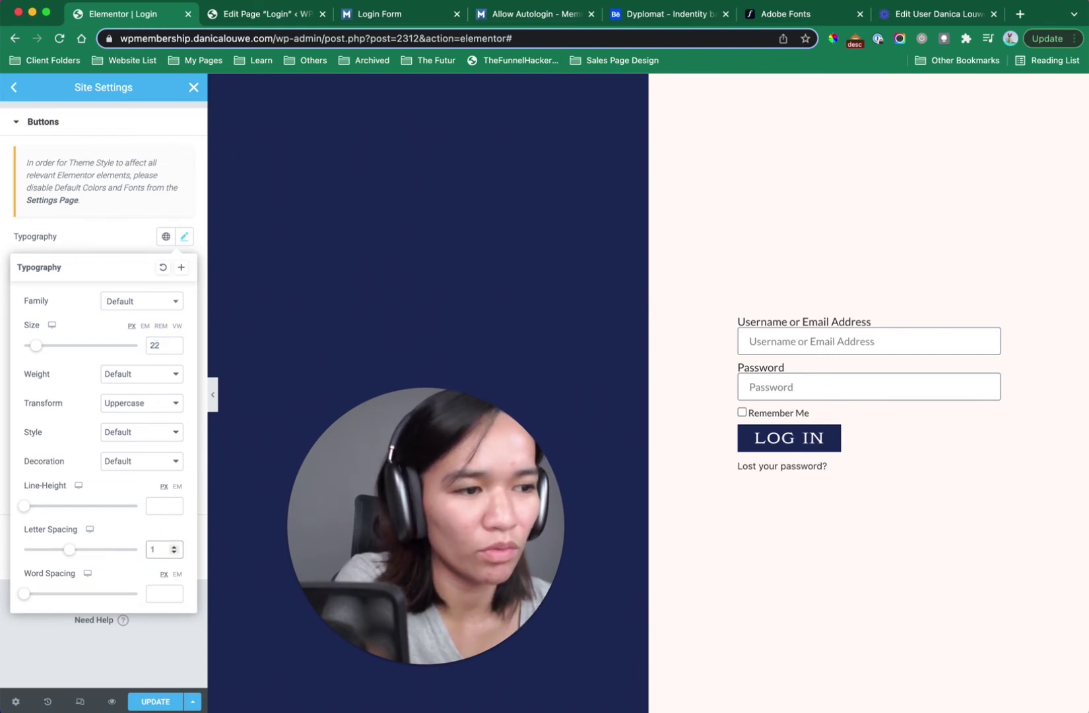
{"action": "left_click", "coordinate": [126, 232]}
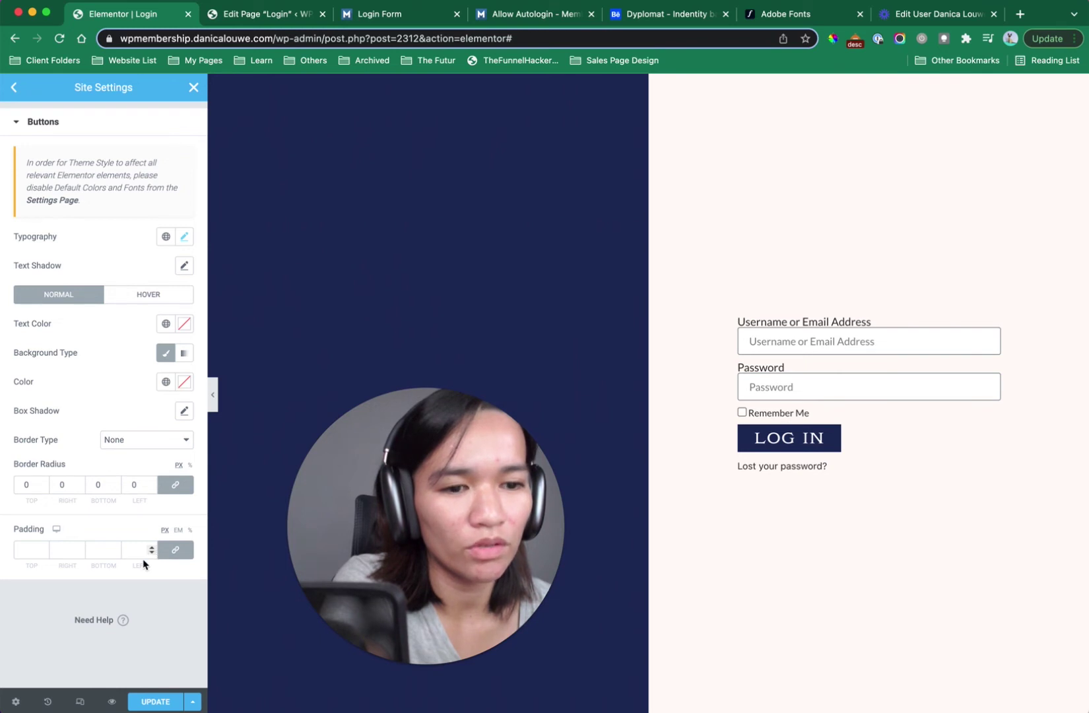
Unlink the button padding values and set the top and bottom padding to 12 px.
{"action": "left_click", "coordinate": [29, 549]}
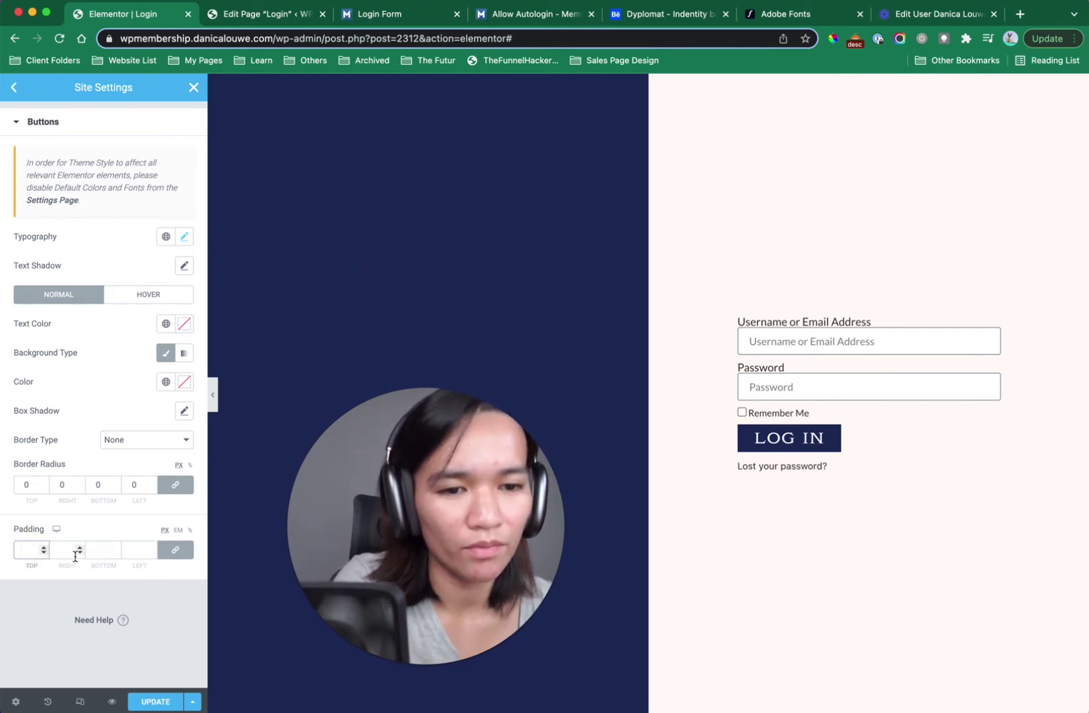
{"action": "left_click", "coordinate": [174, 549]}
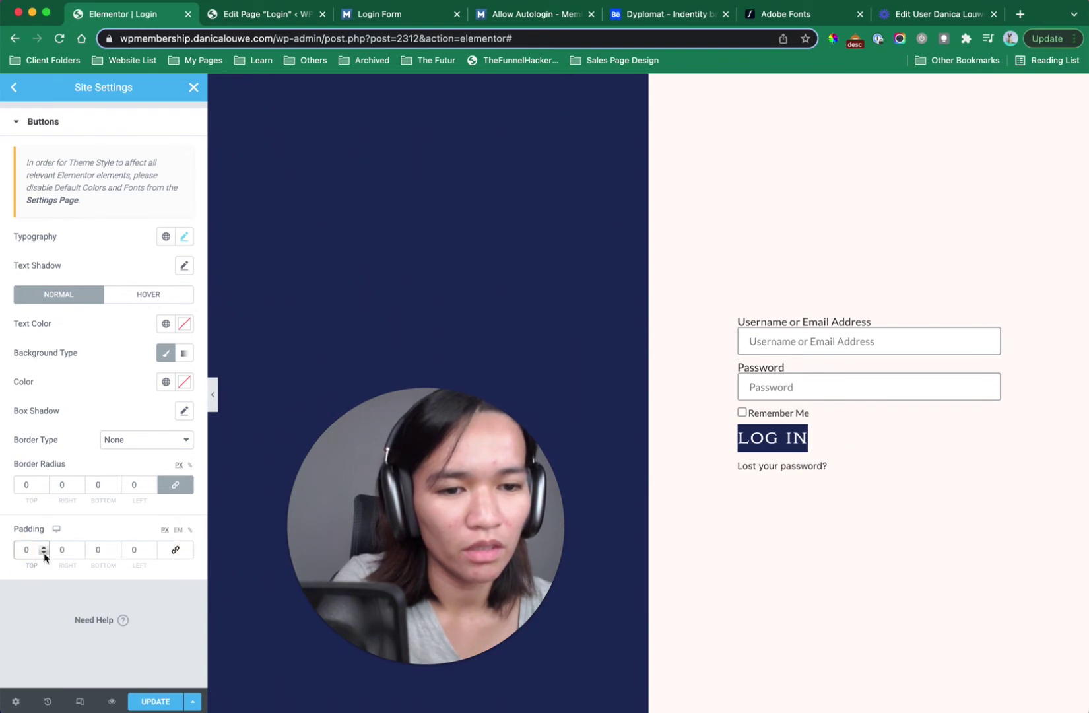
{"action": "left_click", "coordinate": [93, 549]}
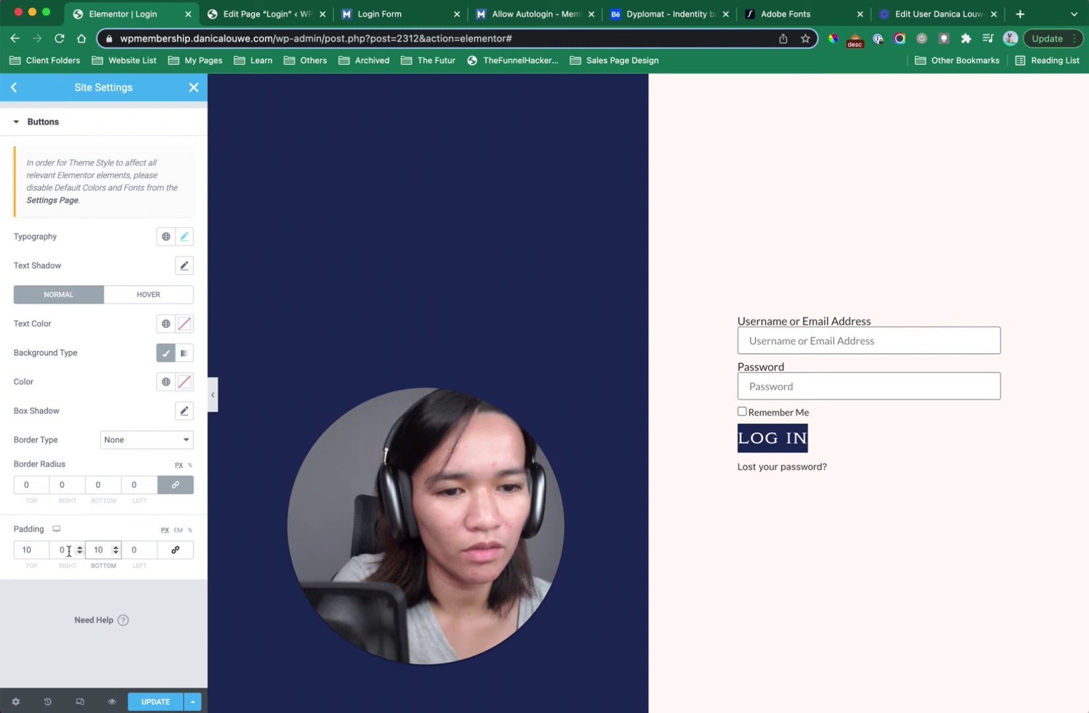
{"action": "left_click", "coordinate": [29, 550]}
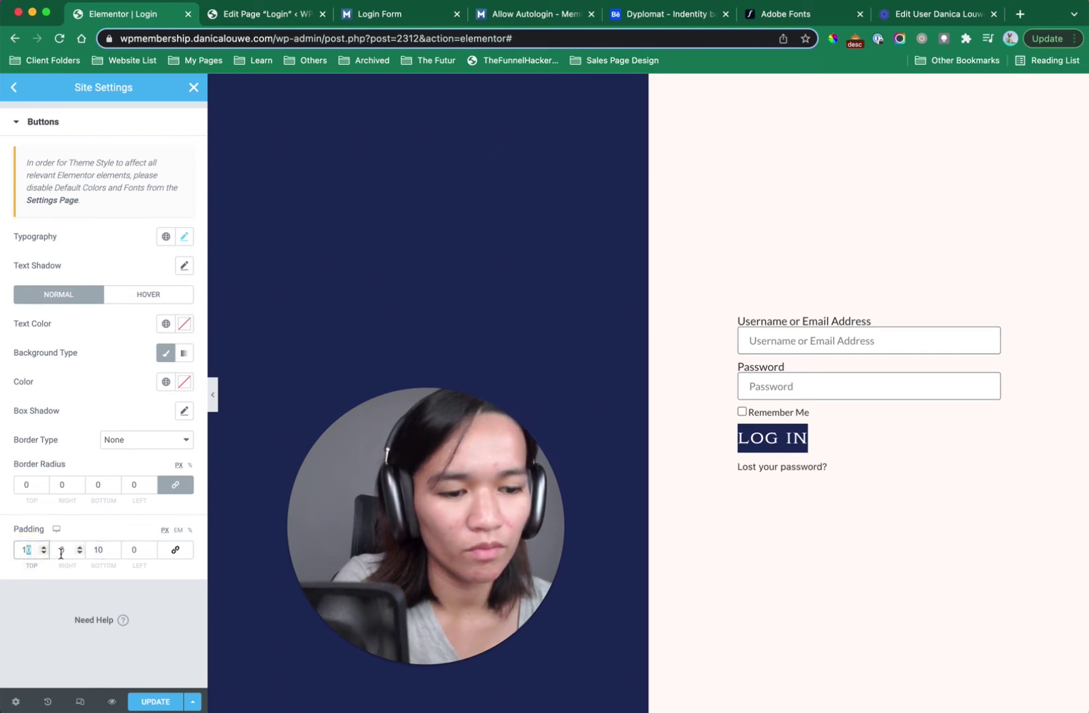
{"action": "type", "text": "2"}
{"action": "left_click", "coordinate": [99, 550]}
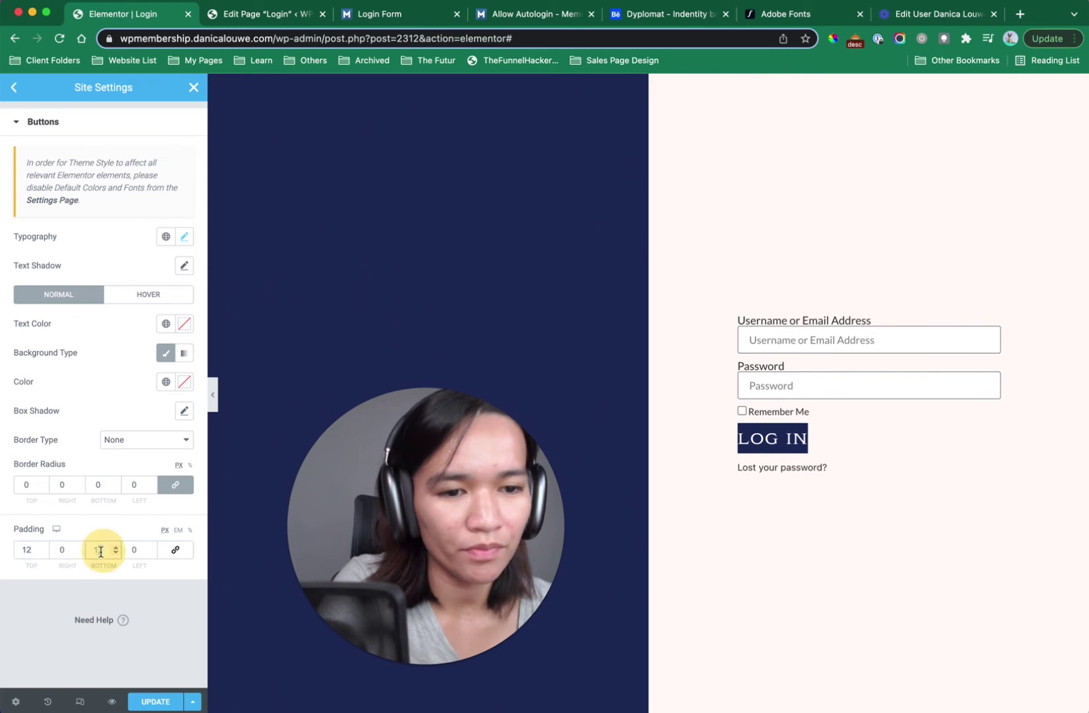
{"action": "type", "text": "2"}
Set the buttons' right and left padding to 30 px and save the site settings.
{"action": "left_click", "coordinate": [53, 550]}
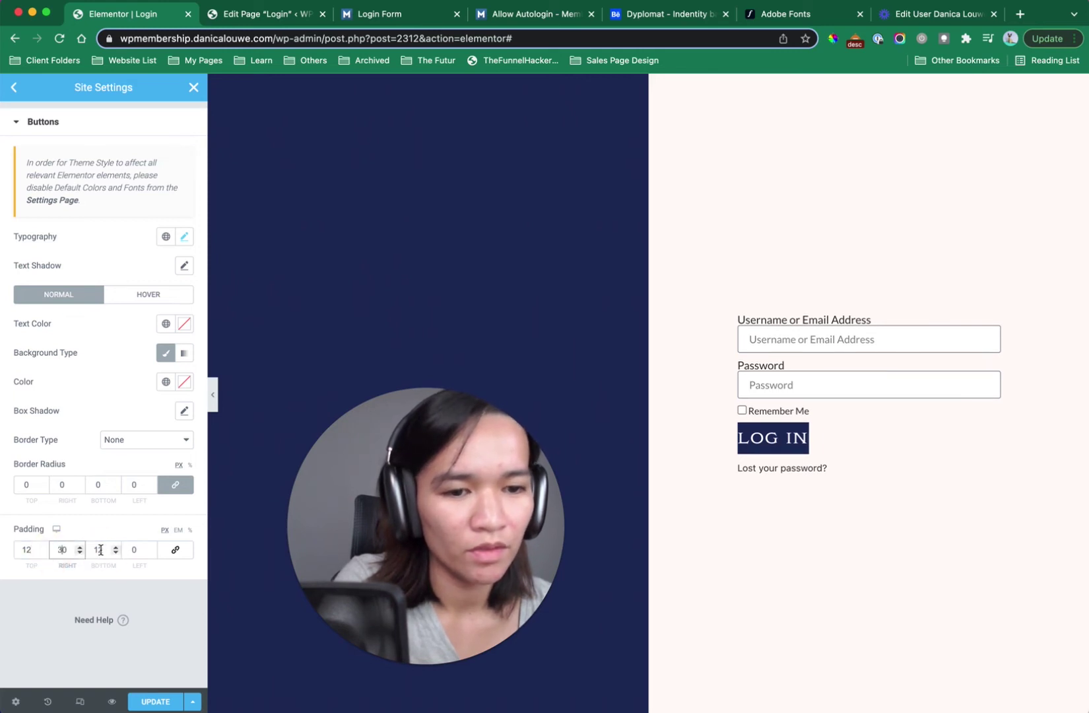
{"action": "left_click", "coordinate": [127, 550]}
{"action": "type", "text": "3"}
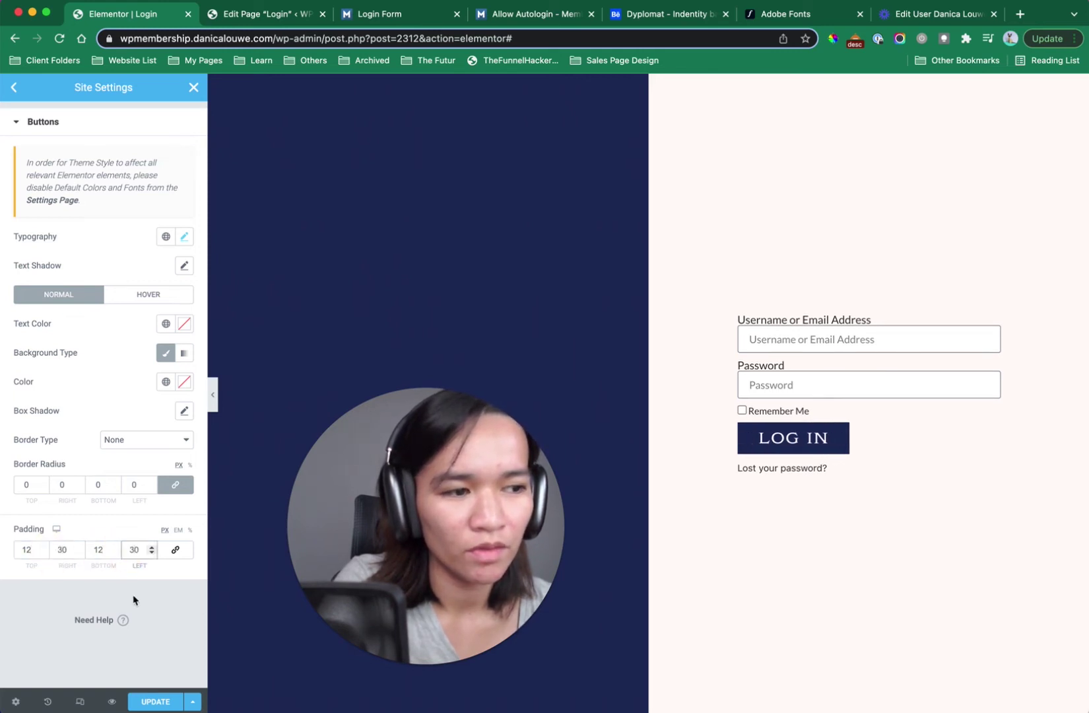
{"action": "left_click", "coordinate": [149, 701]}
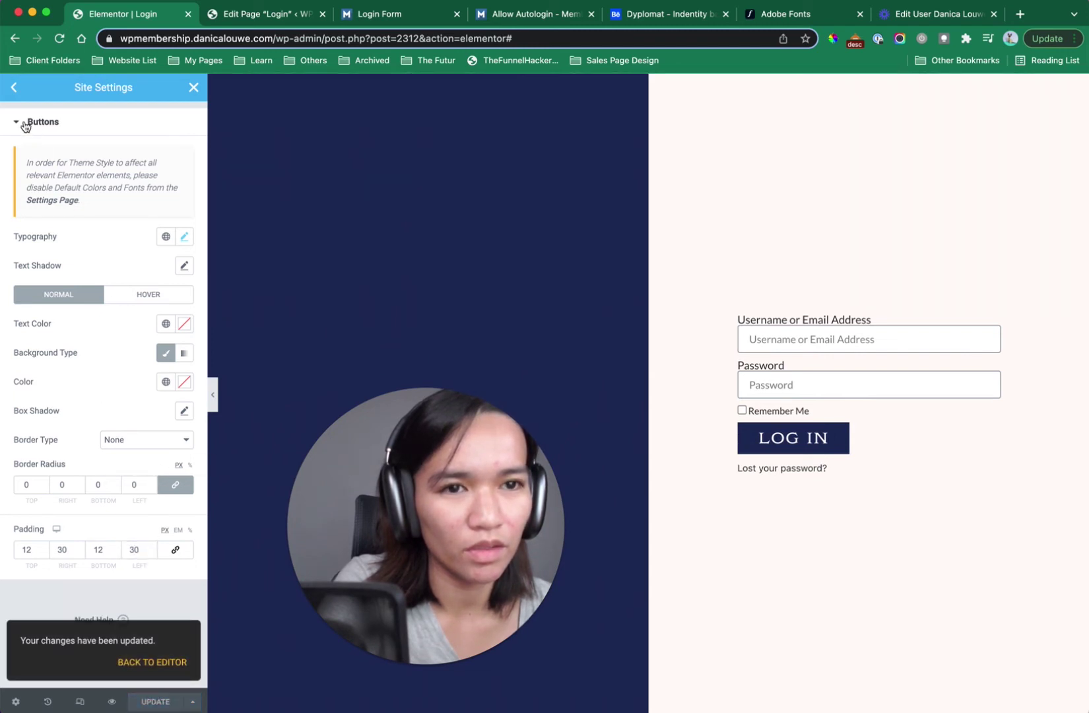
Open the Form Fields theme style and give the fields a Solid border with a width of 1 on all sides.
{"action": "left_click", "coordinate": [13, 88]}
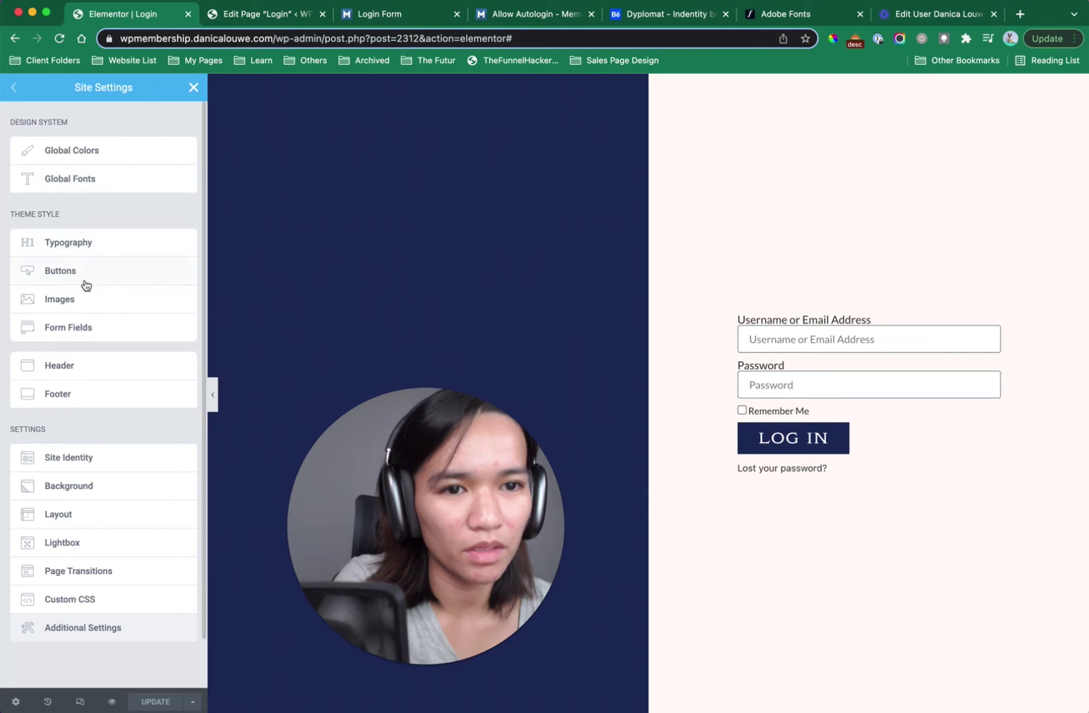
{"action": "left_click", "coordinate": [78, 330]}
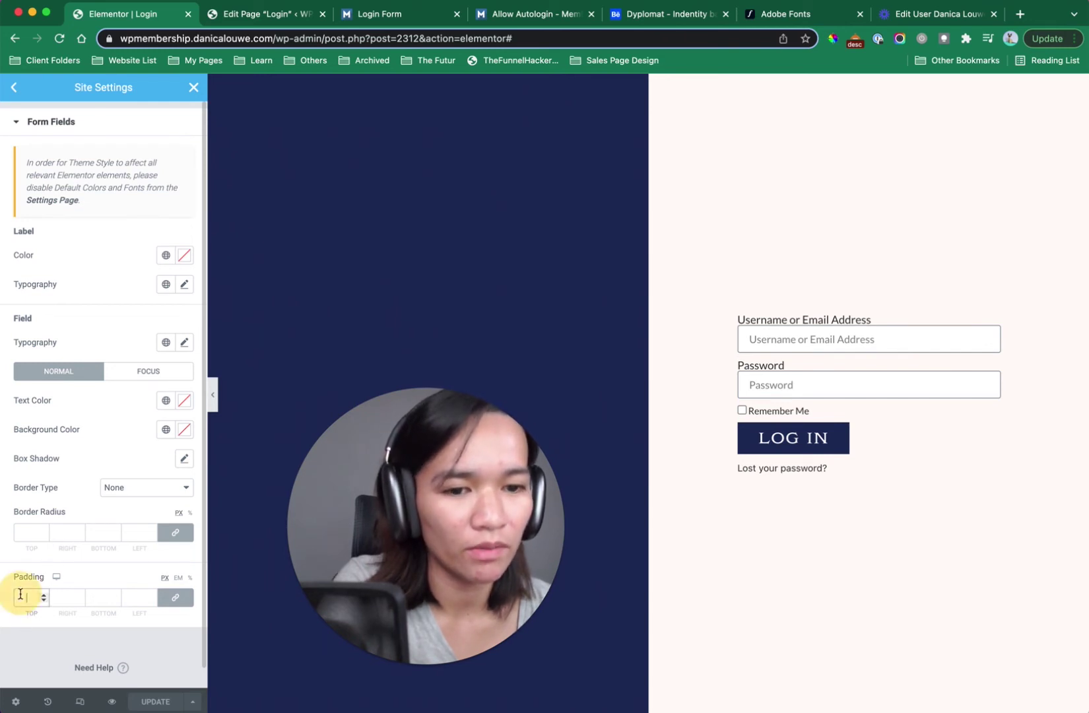
{"action": "left_click", "coordinate": [111, 489]}
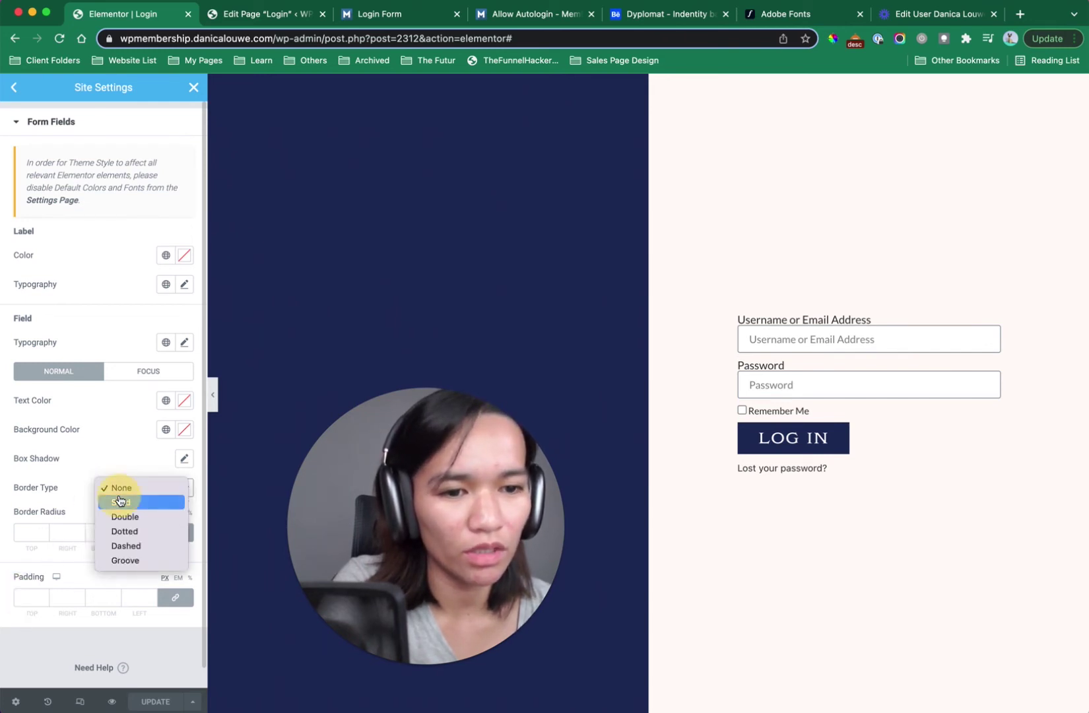
{"action": "left_click", "coordinate": [120, 502]}
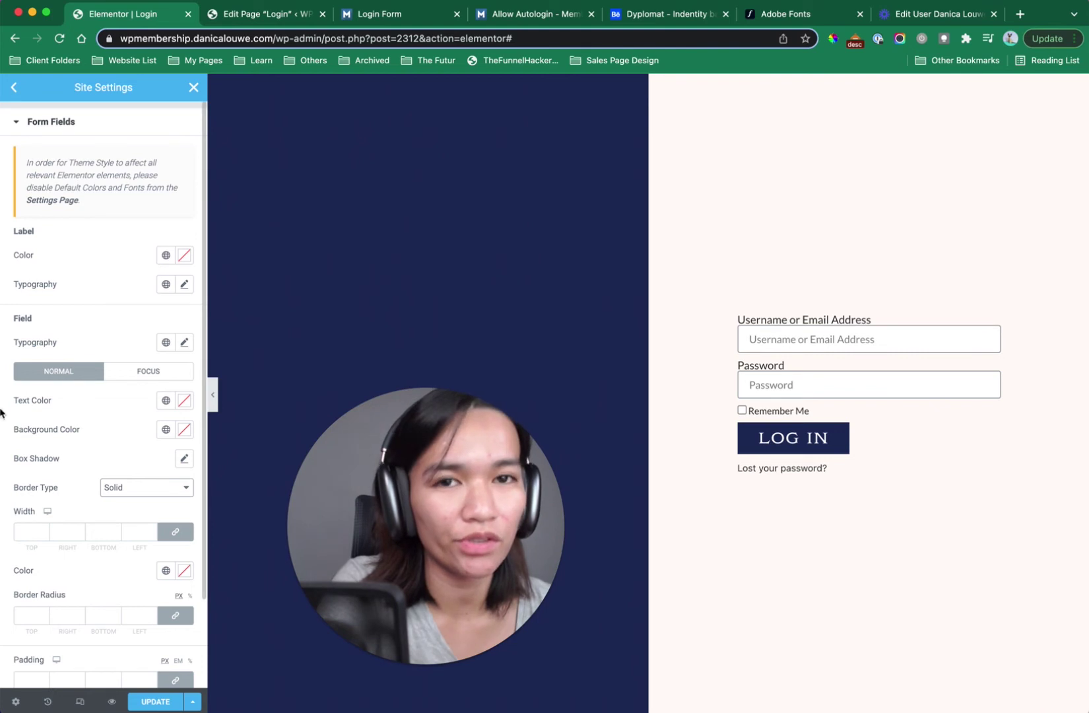
{"action": "left_click", "coordinate": [22, 530]}
{"action": "type", "text": "0"}
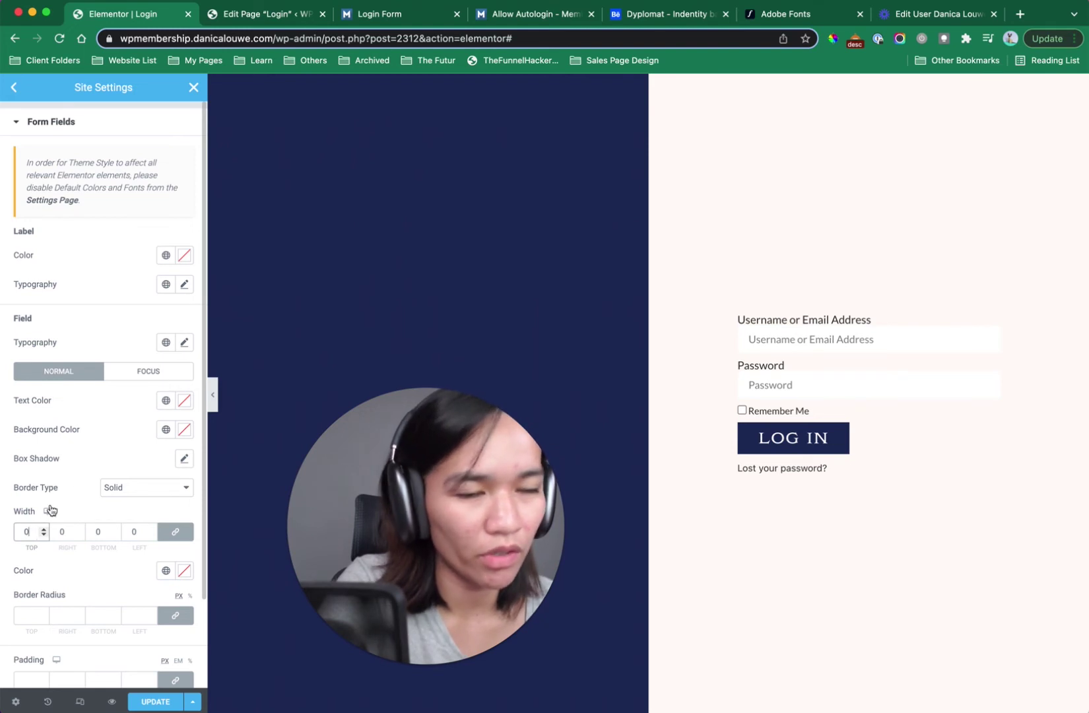
{"action": "key", "text": "Up"}
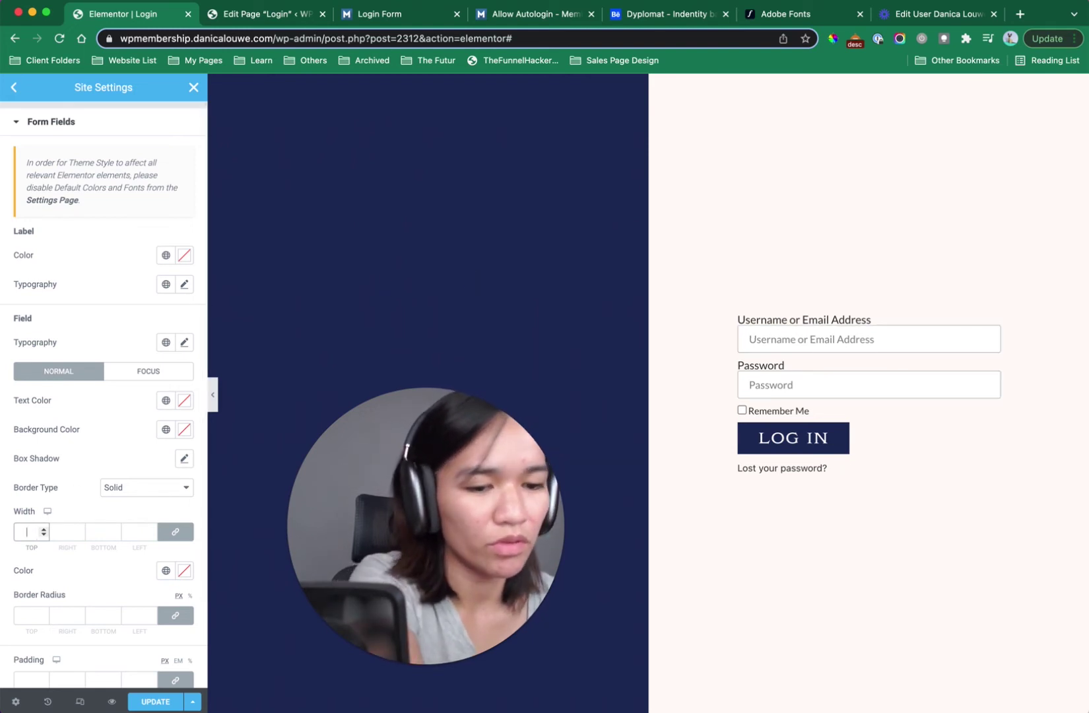
Apply the gold global color Color 2 to the form field border and set its border radius to 0 px on all sides.
{"action": "left_click", "coordinate": [166, 571]}
{"action": "left_click", "coordinate": [140, 509]}
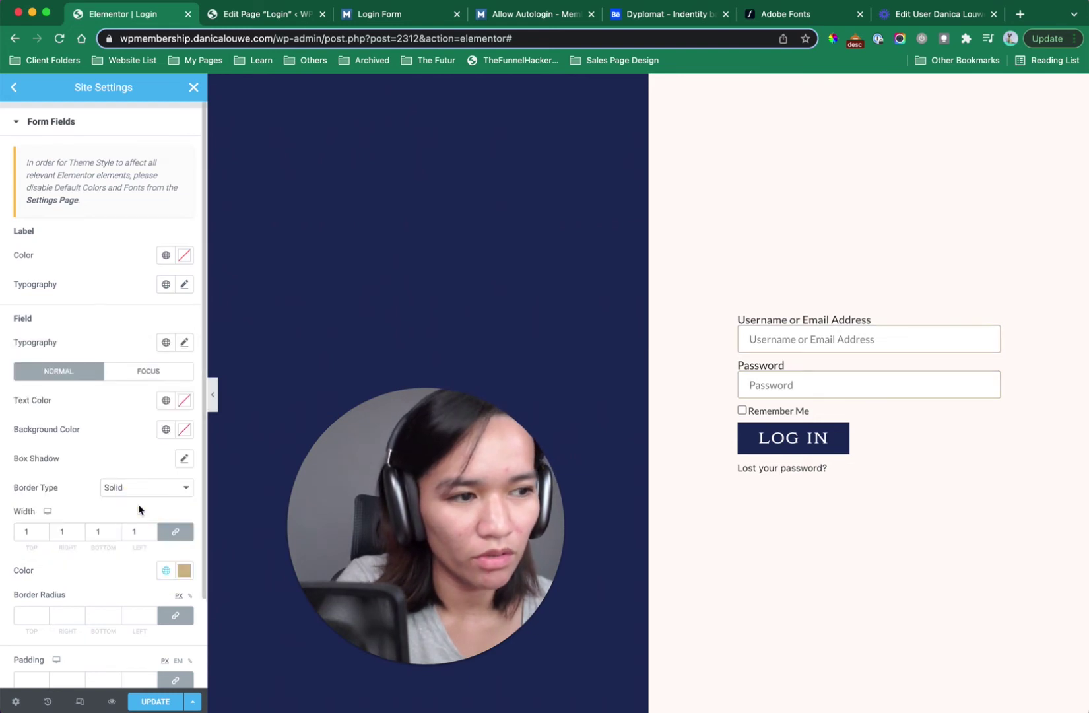
{"action": "scroll", "coordinate": [139, 508], "scroll_direction": "down", "scroll_amount": 3}
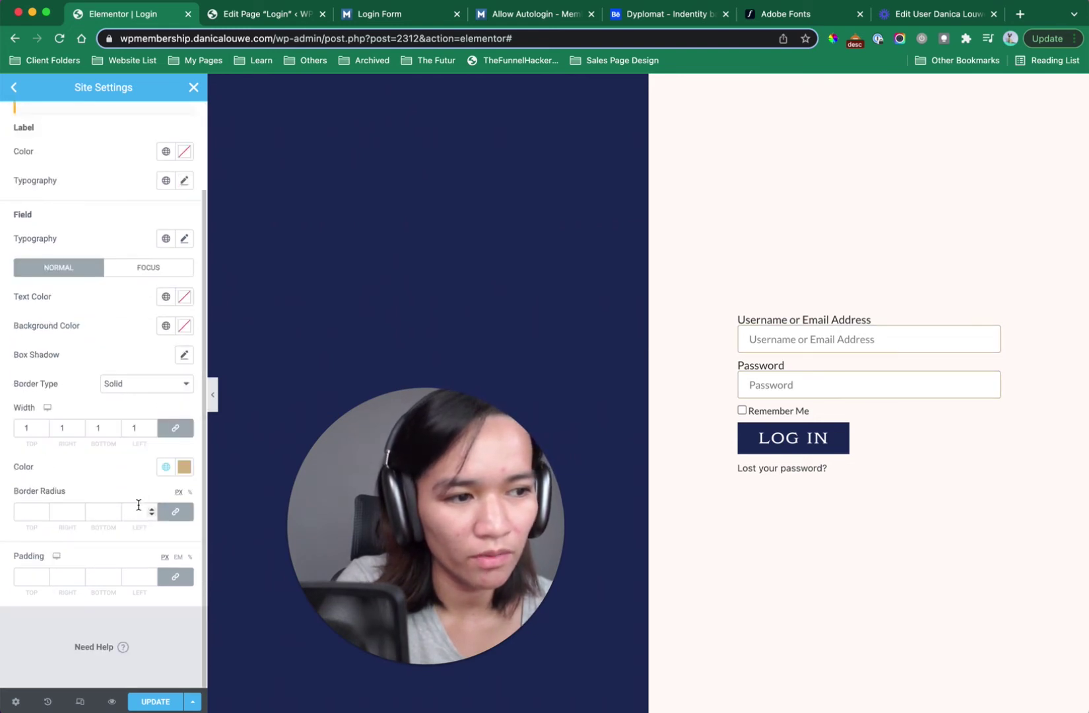
{"action": "left_click", "coordinate": [21, 515]}
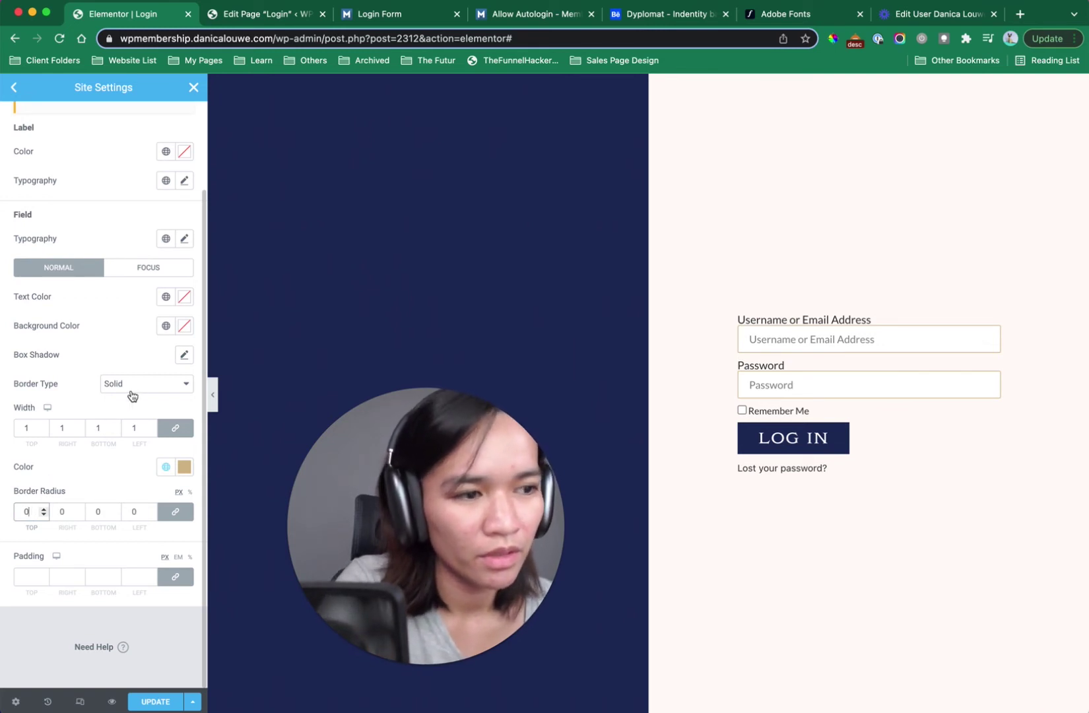
{"action": "scroll", "coordinate": [132, 396], "scroll_direction": "up", "scroll_amount": 3}
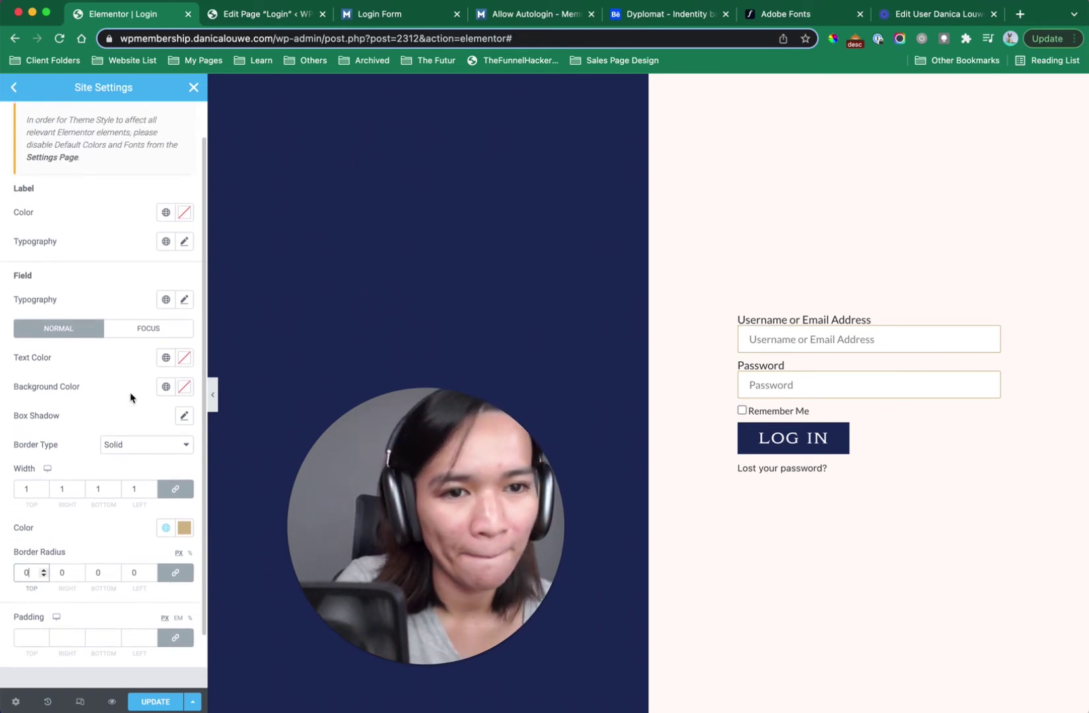
{"action": "left_click", "coordinate": [167, 256]}
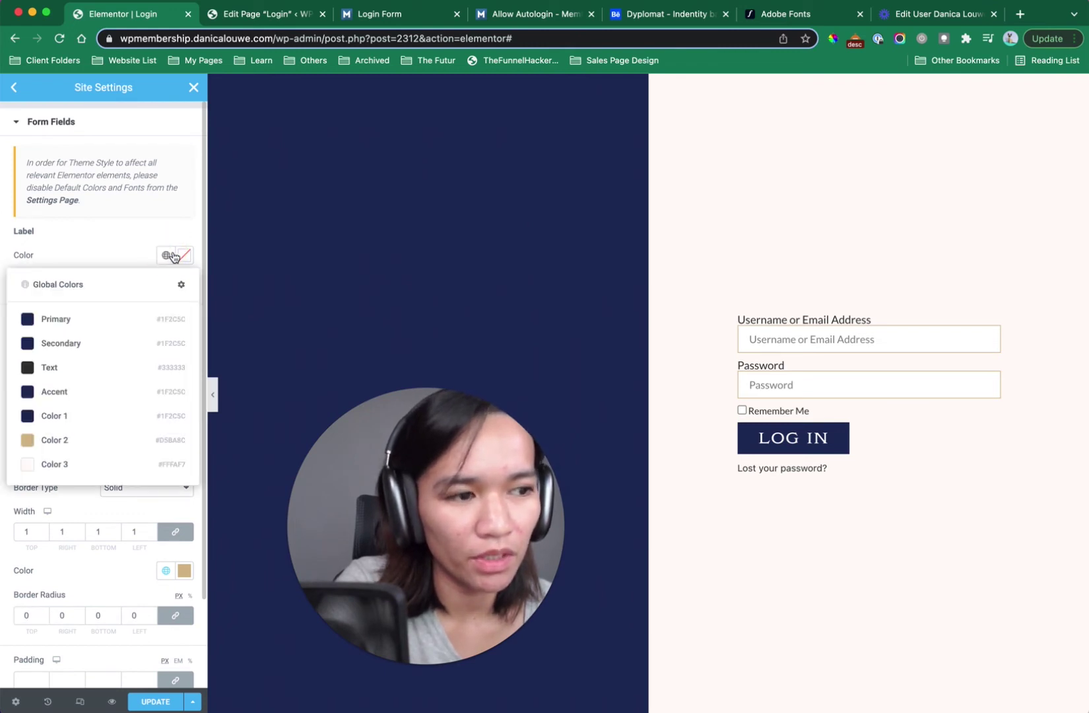
{"action": "left_click", "coordinate": [103, 253]}
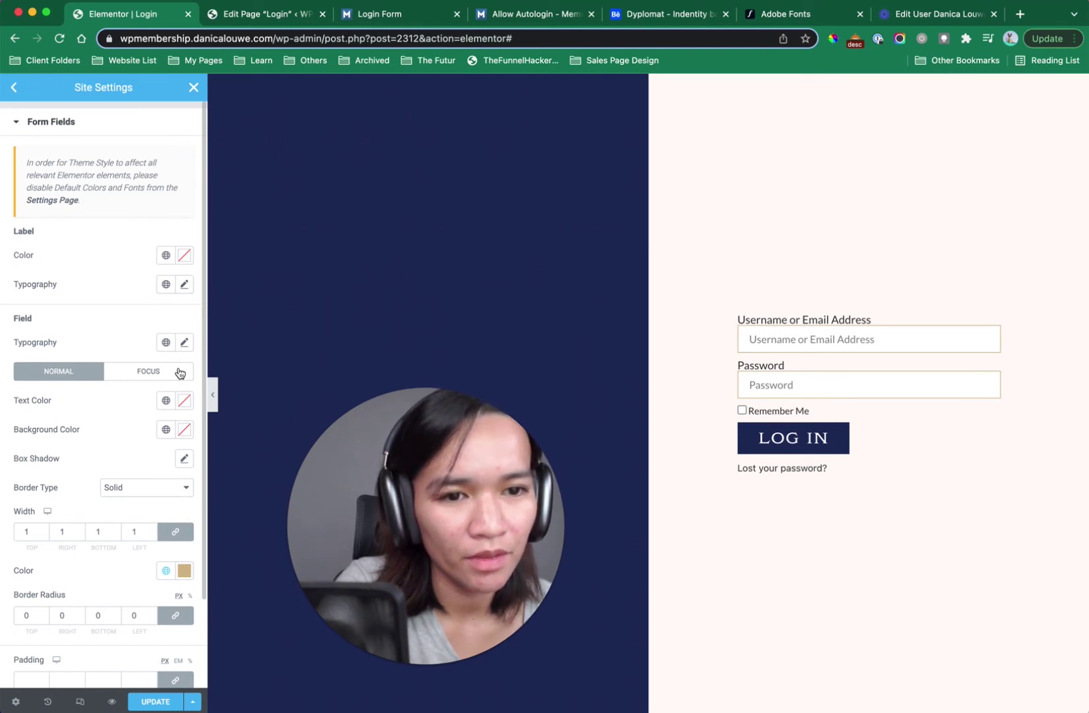
{"action": "left_click", "coordinate": [186, 285]}
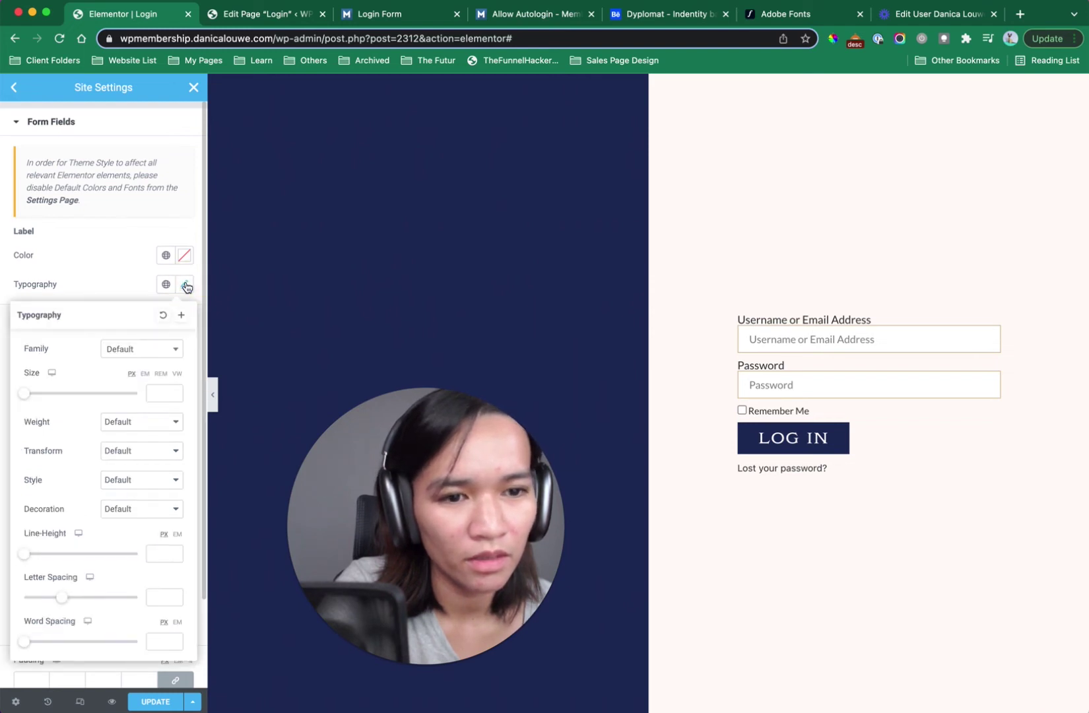
{"action": "left_click", "coordinate": [186, 285]}
{"action": "scroll", "coordinate": [152, 423], "scroll_direction": "down", "scroll_amount": 3}
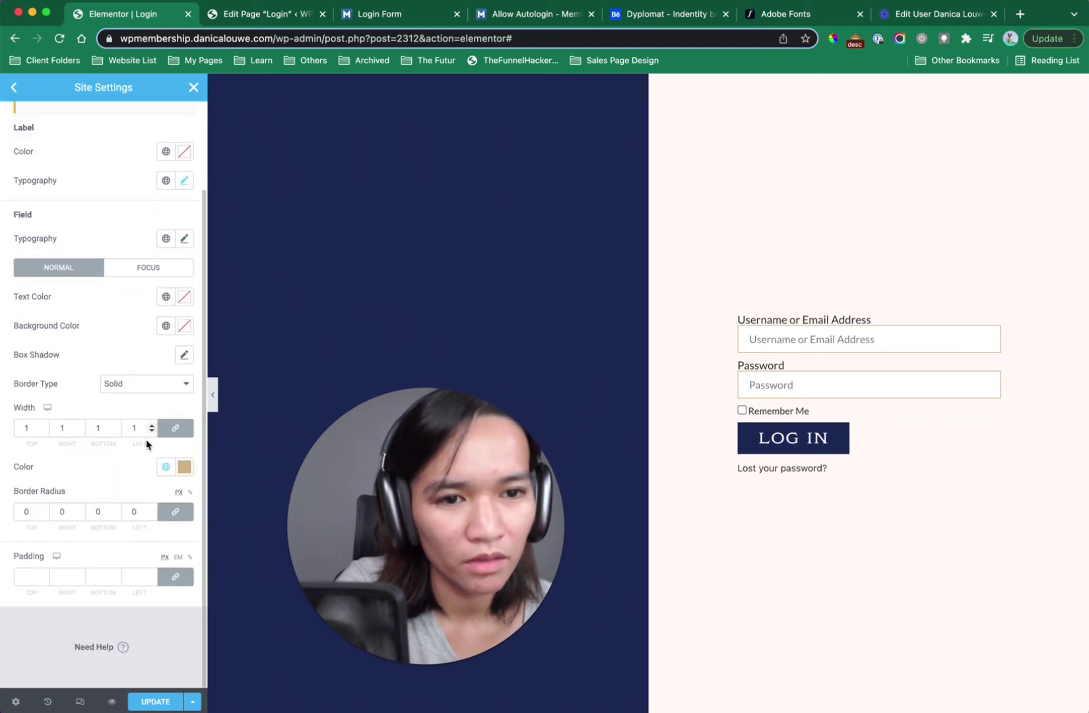
{"action": "scroll", "coordinate": [146, 444], "scroll_direction": "up", "scroll_amount": 3}
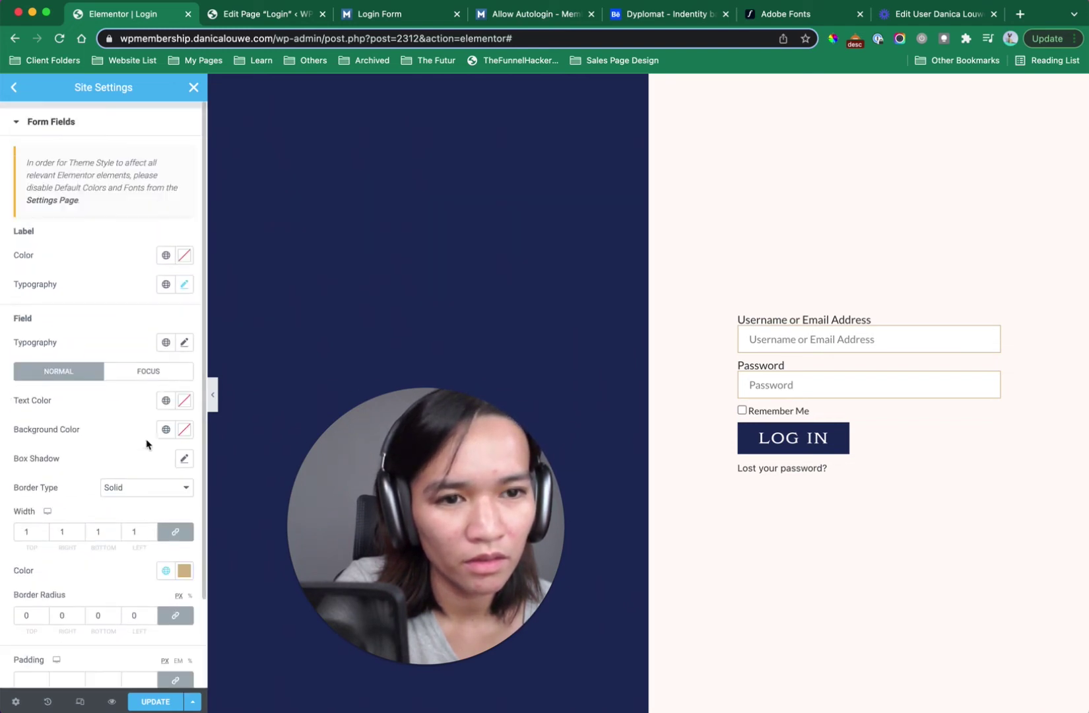
Set the line height of the form field labels' typography to 40 px and save the site settings.
{"action": "left_click", "coordinate": [185, 286]}
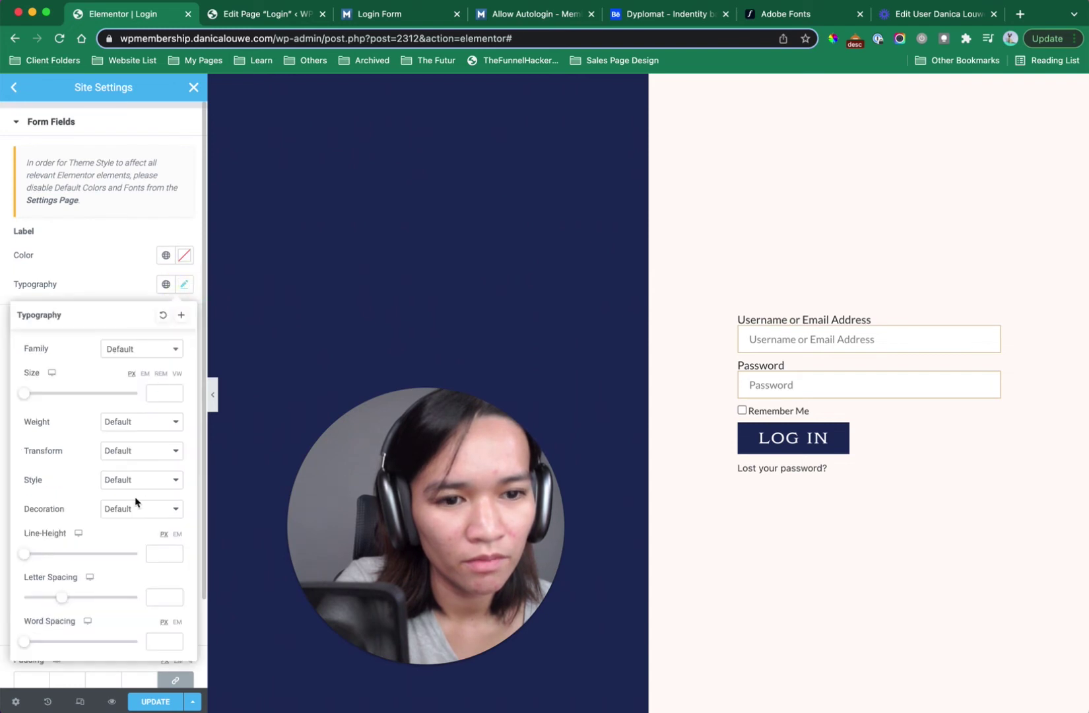
{"action": "left_click_drag", "start_coordinate": [26, 558], "coordinate": [80, 559]}
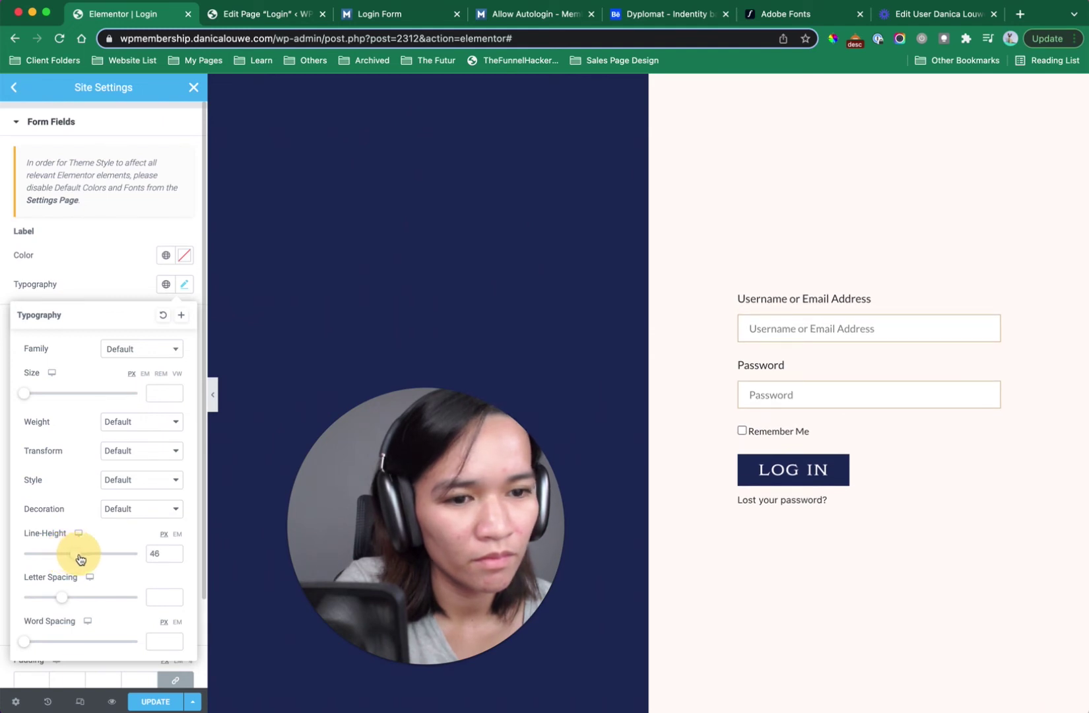
{"action": "left_click", "coordinate": [158, 552]}
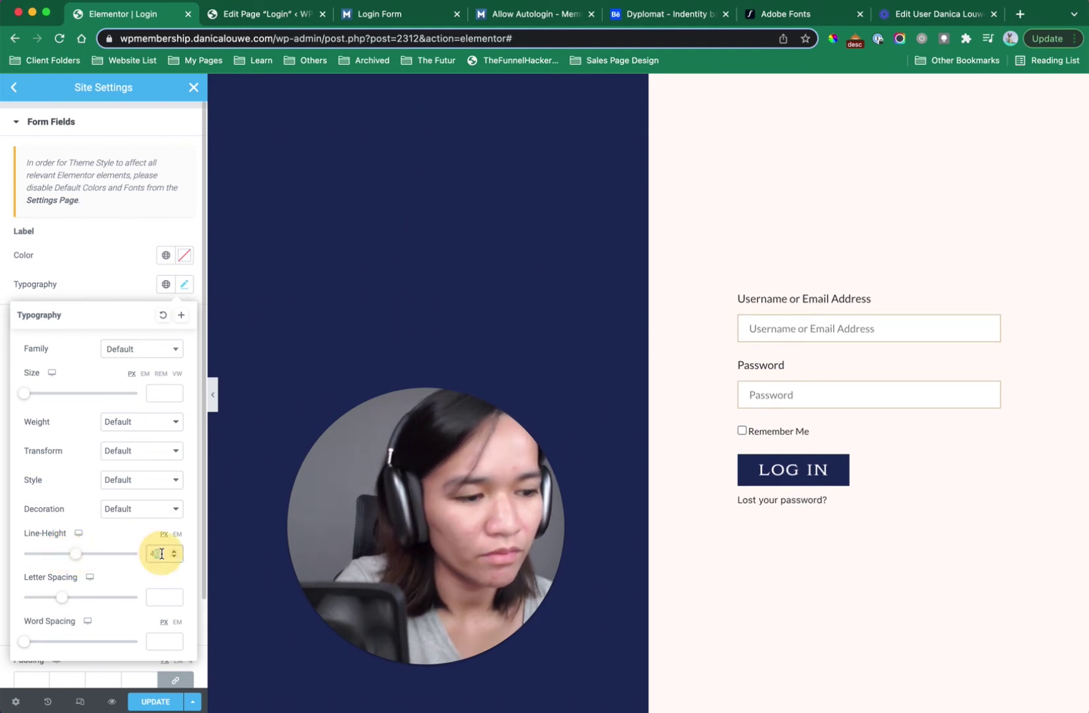
{"action": "key", "text": "BackSpace"}
{"action": "type", "text": "0"}
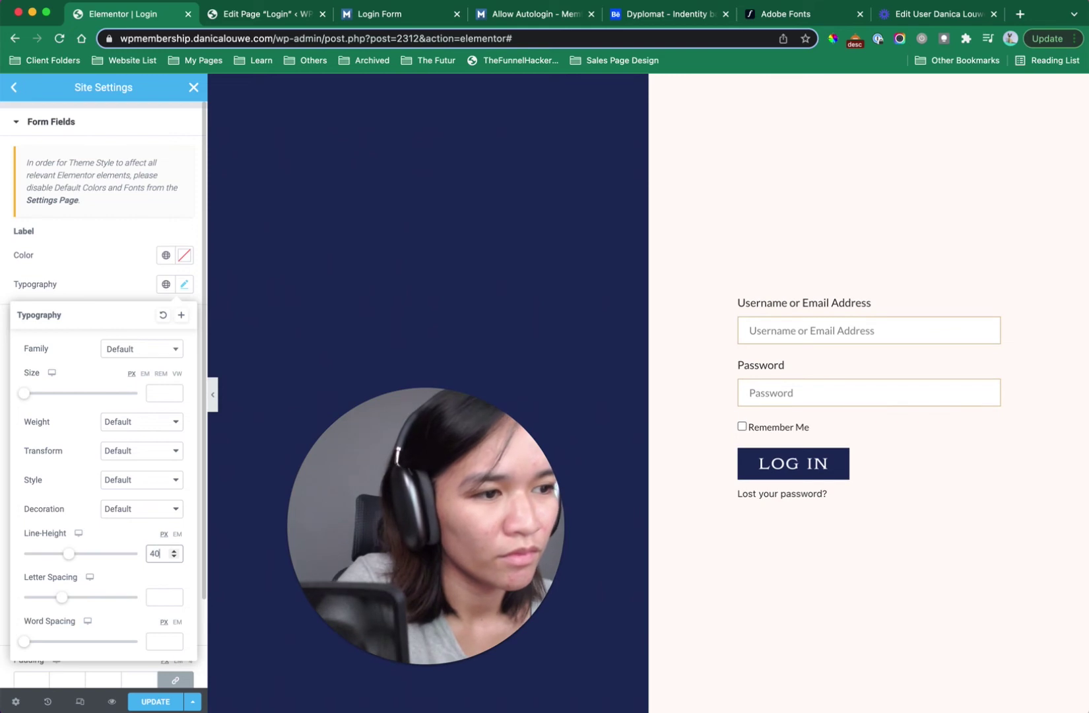
{"action": "left_click", "coordinate": [108, 278]}
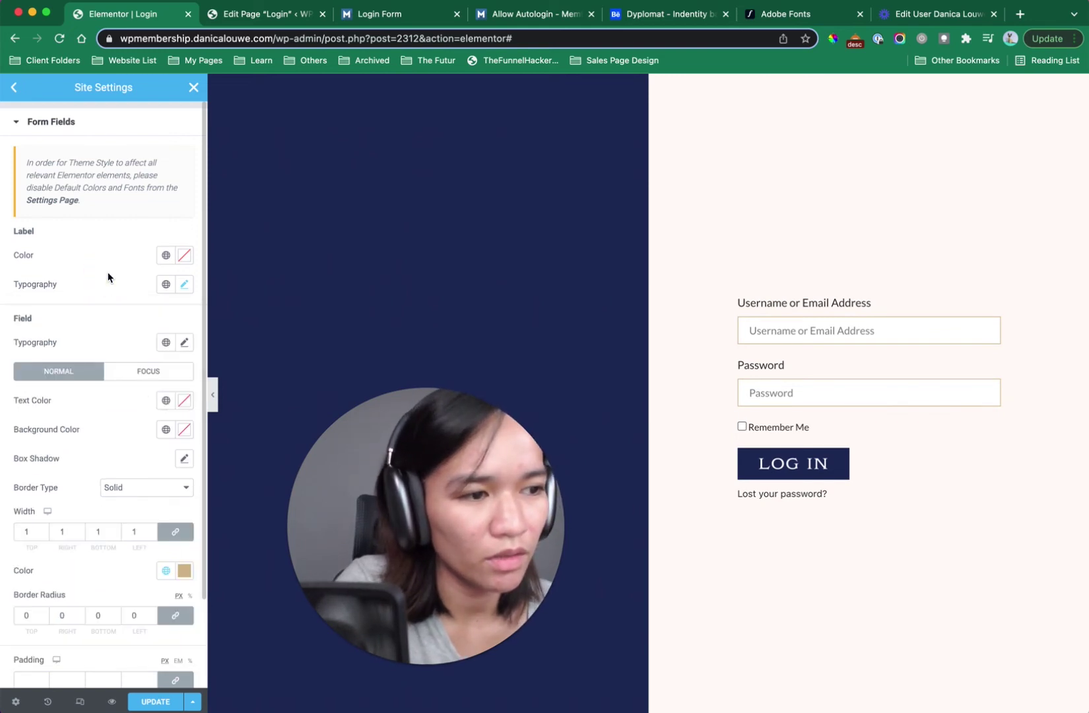
{"action": "scroll", "coordinate": [87, 291], "scroll_direction": "down", "scroll_amount": 3}
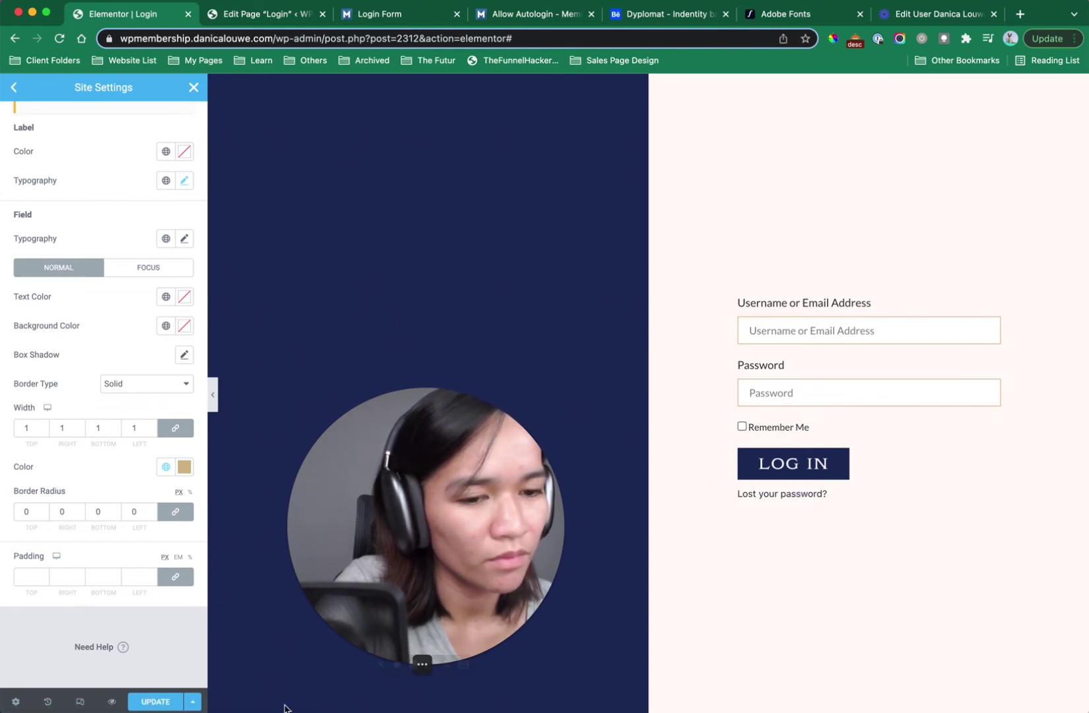
{"action": "left_click", "coordinate": [142, 704]}
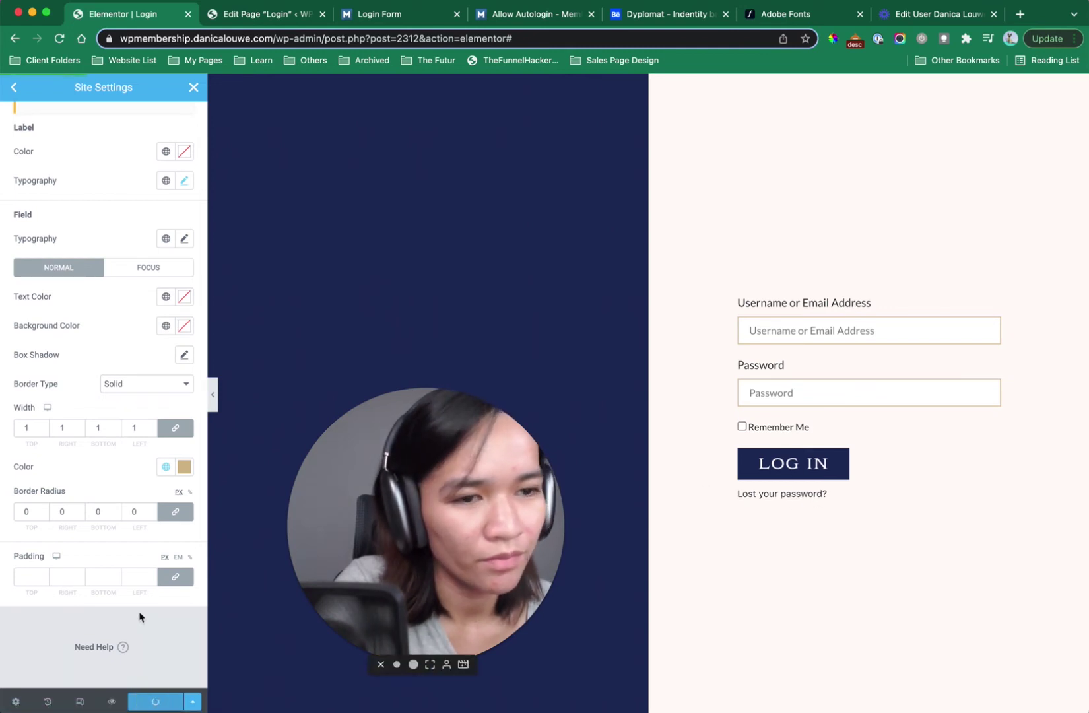
Set the form fields' padding to 12 px on all sides and save the site settings.
{"action": "left_click", "coordinate": [31, 576]}
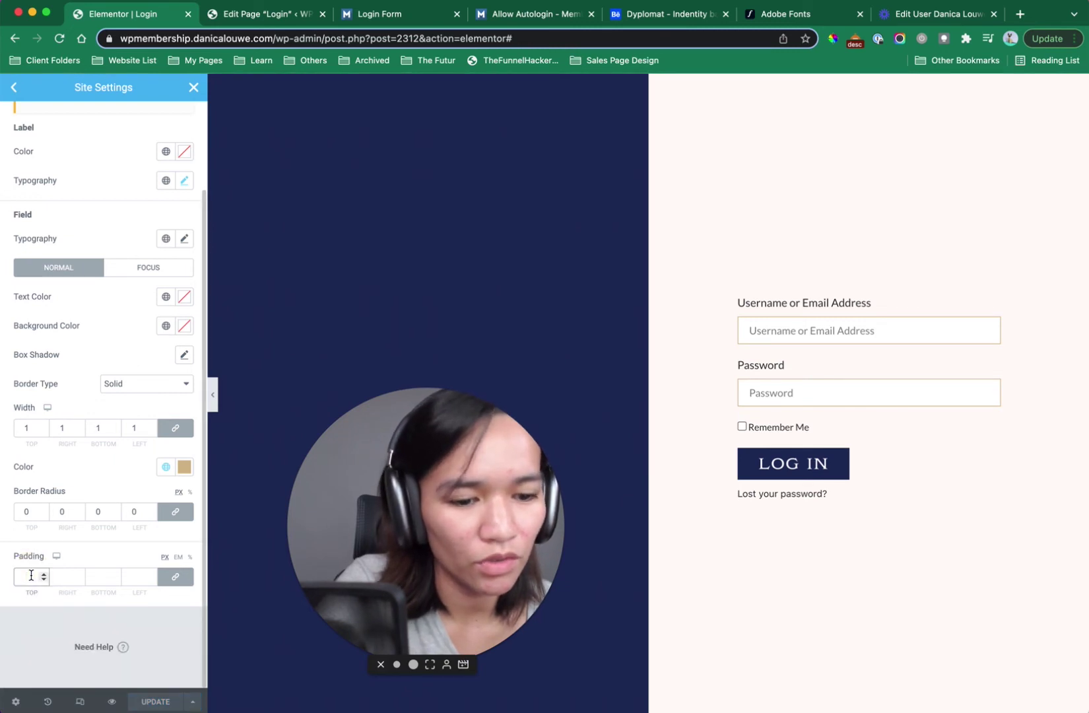
{"action": "type", "text": "12"}
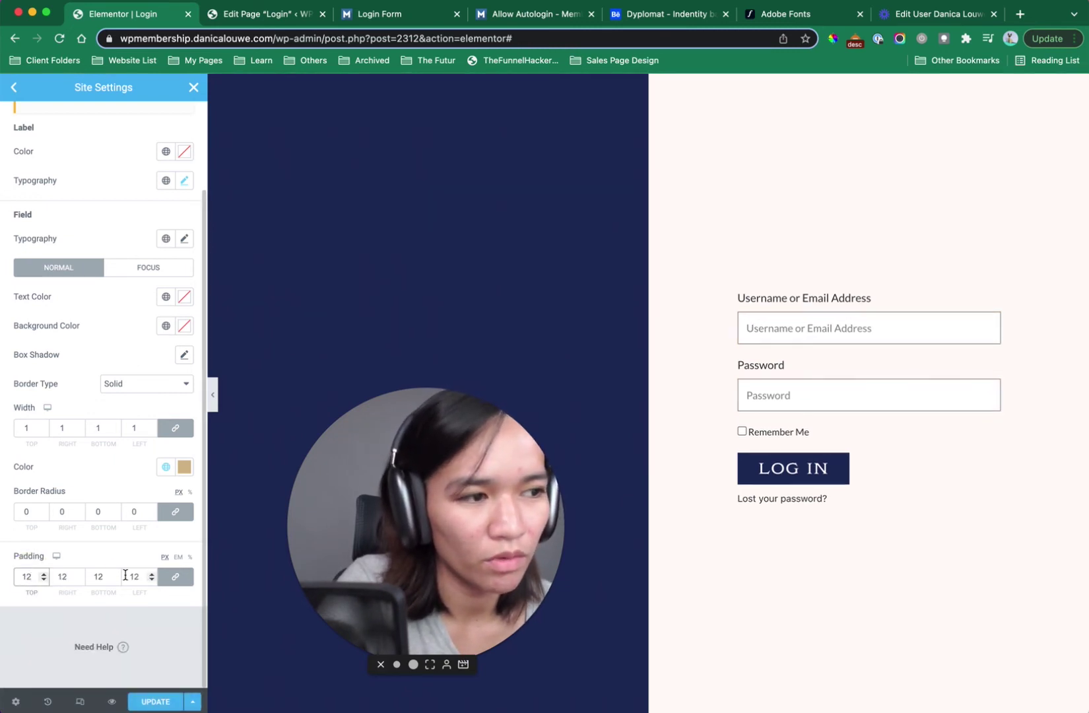
{"action": "left_click", "coordinate": [170, 704]}
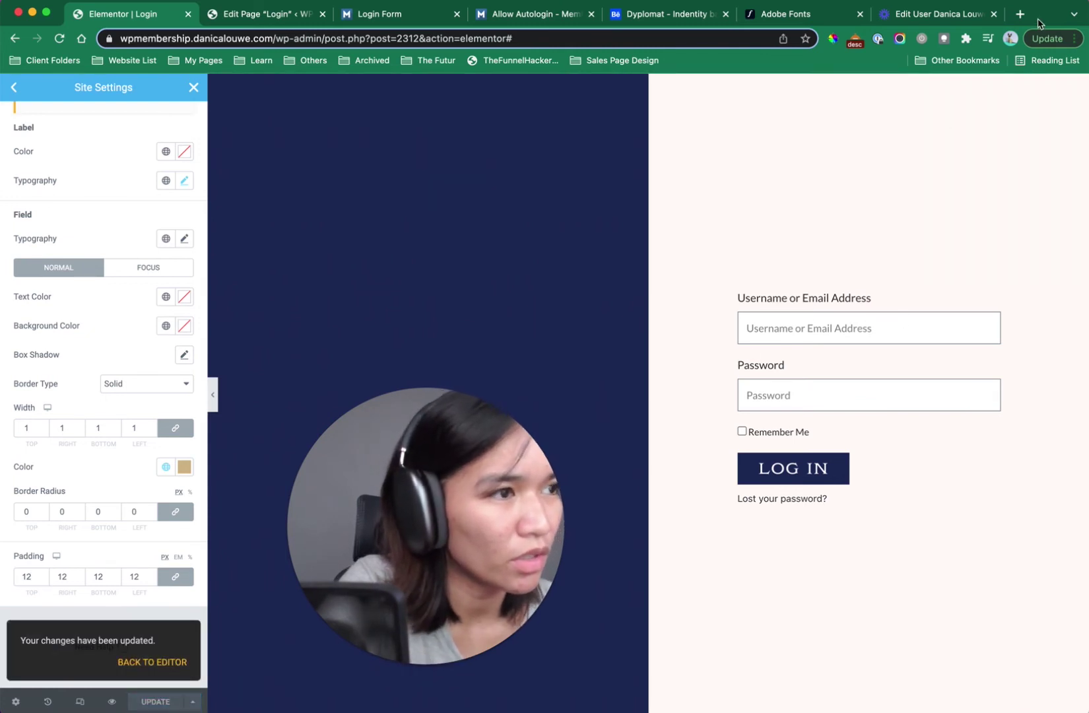
Switch to the Incognito window and reload the login page to check the updated labels, fields and button.
{"action": "key", "text": "ctrl+Up"}
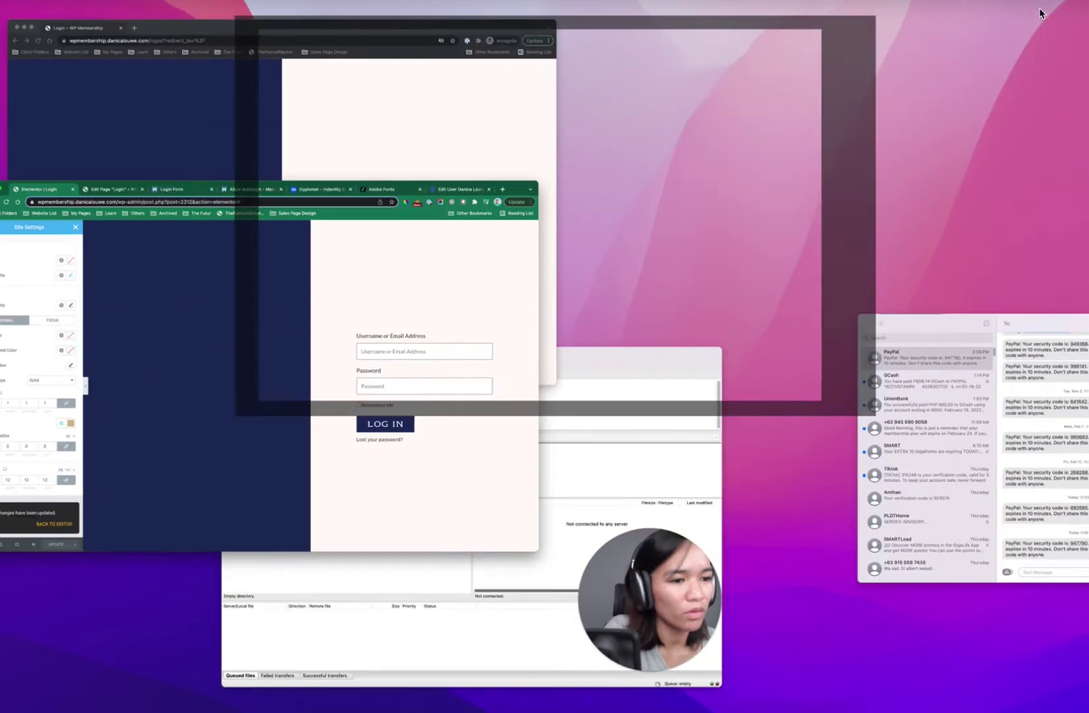
{"action": "left_click", "coordinate": [201, 195]}
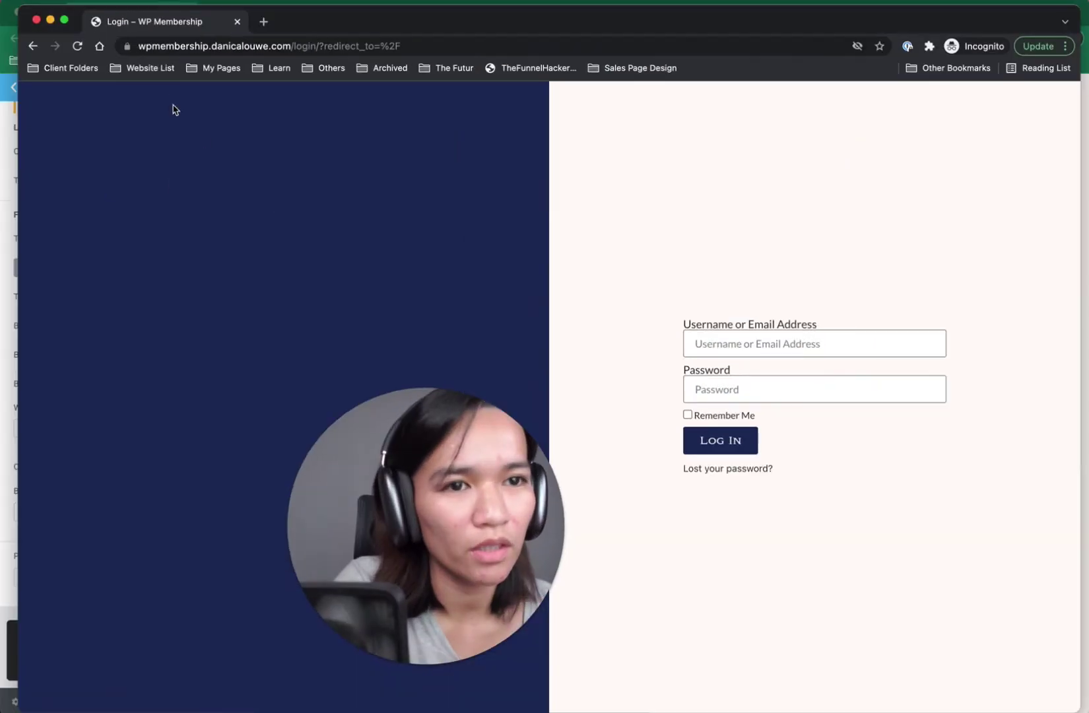
{"action": "left_click", "coordinate": [74, 46]}
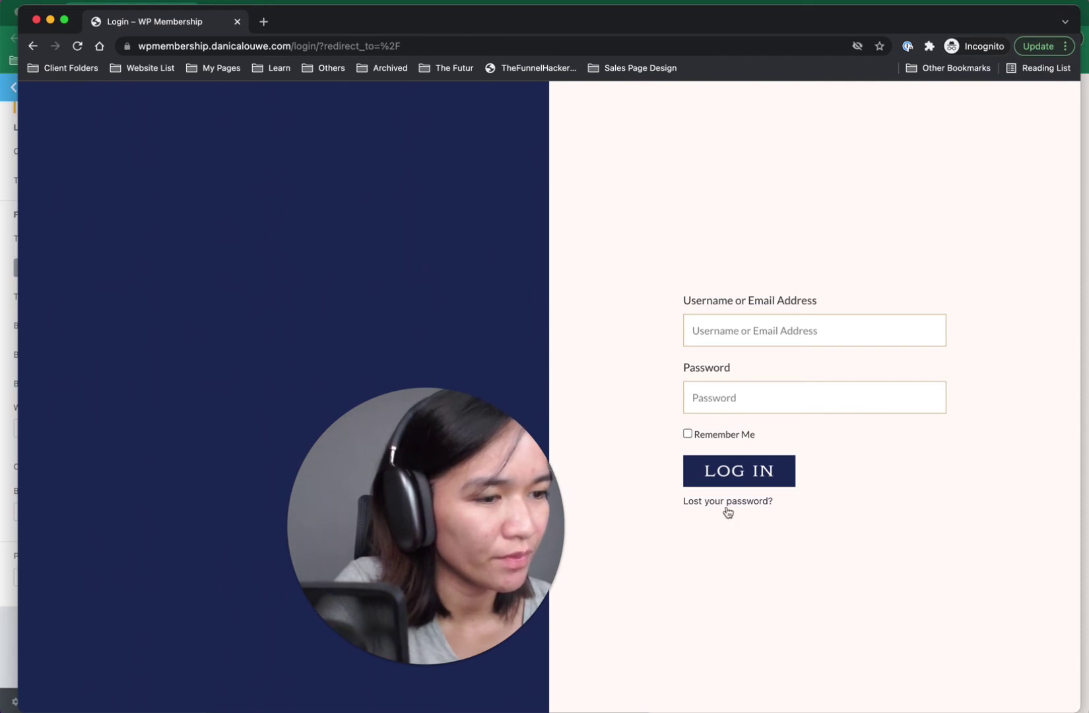
{"action": "left_click", "coordinate": [758, 320]}
{"action": "left_click", "coordinate": [661, 253]}
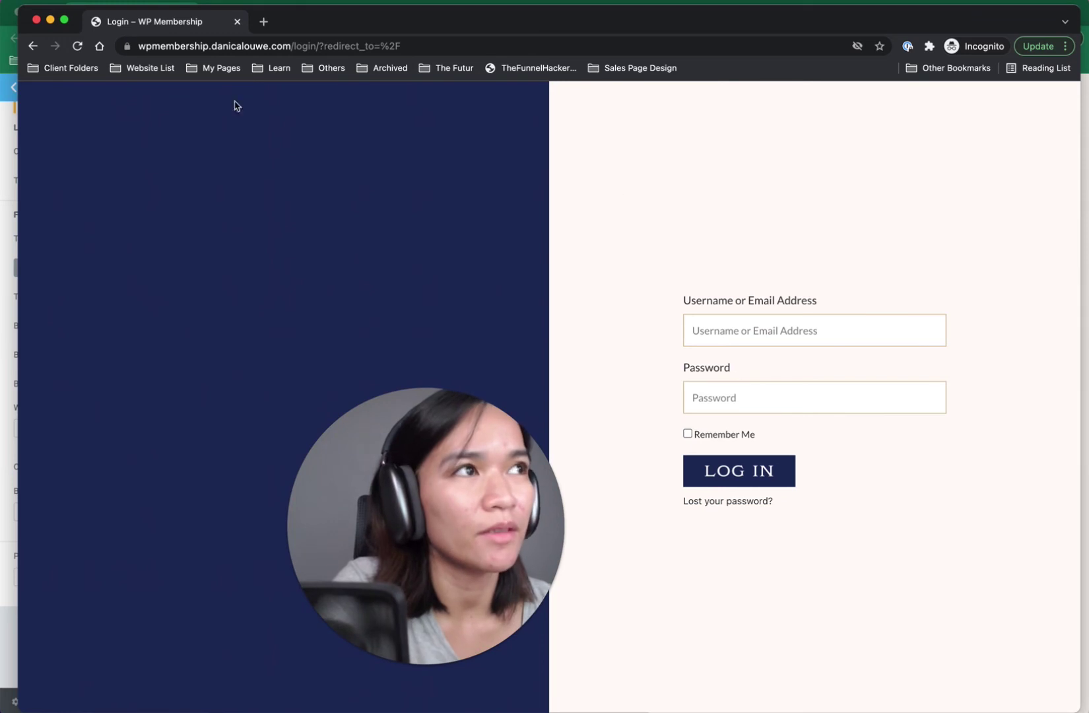
Return to the Elementor window, close the site settings and reload the editor.
{"action": "key", "text": "super+w"}
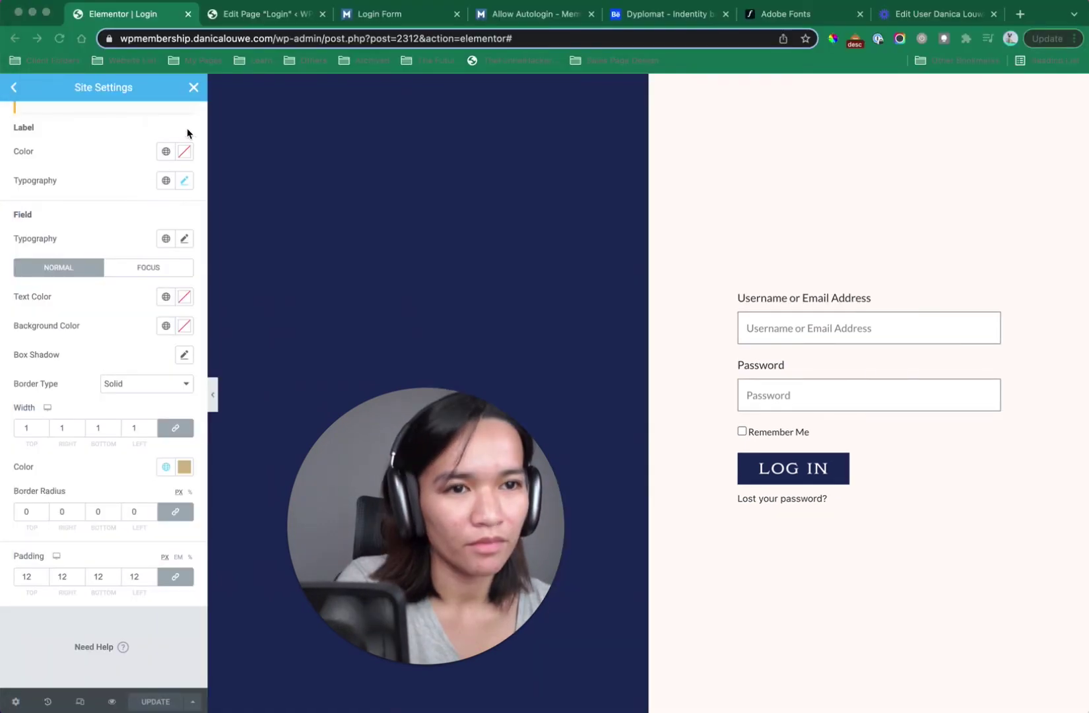
{"action": "left_click", "coordinate": [194, 88]}
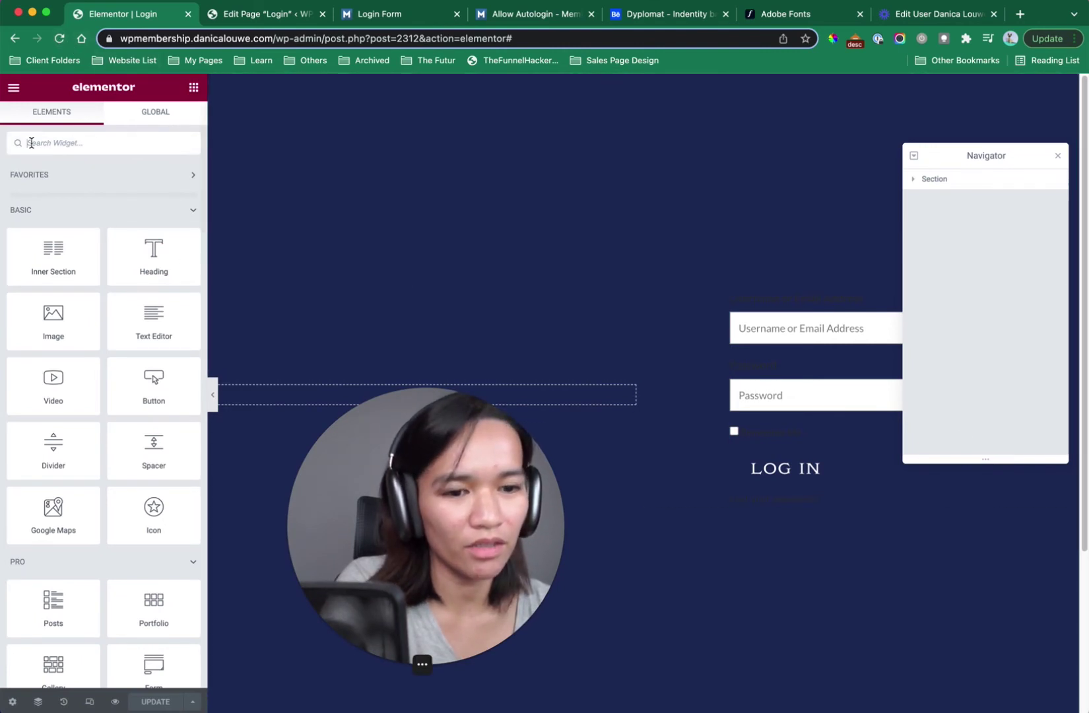
{"action": "left_click", "coordinate": [62, 38]}
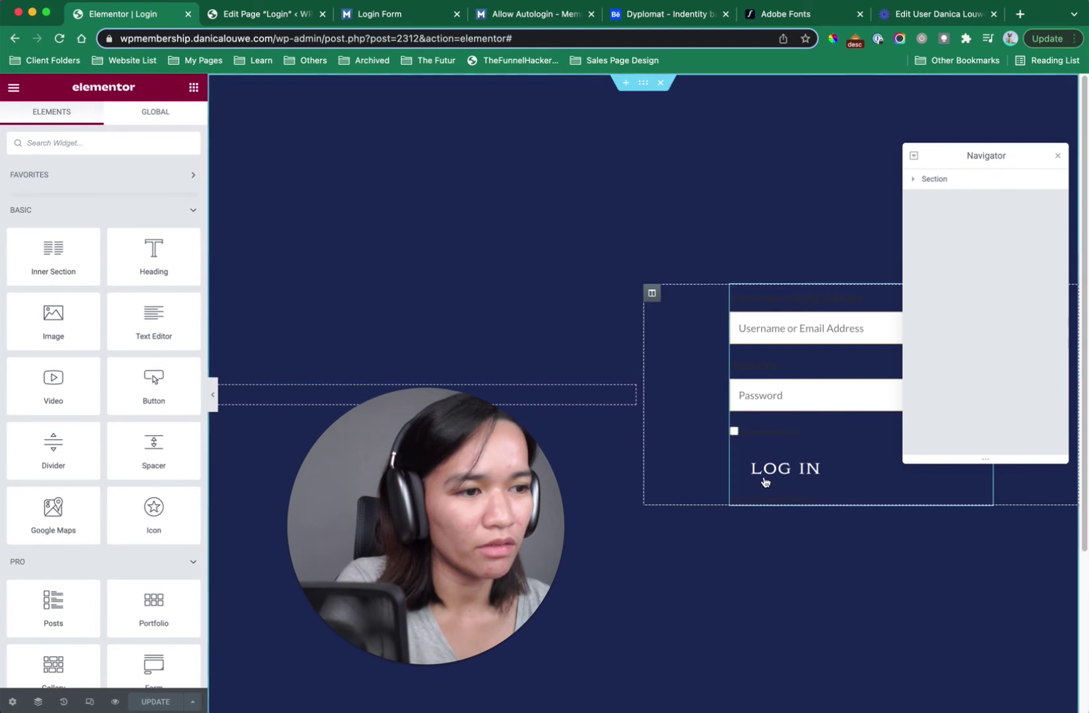
Close the Elementor editor tab and preview the Login page in a new tab from the WordPress page editor.
{"action": "left_click", "coordinate": [188, 14]}
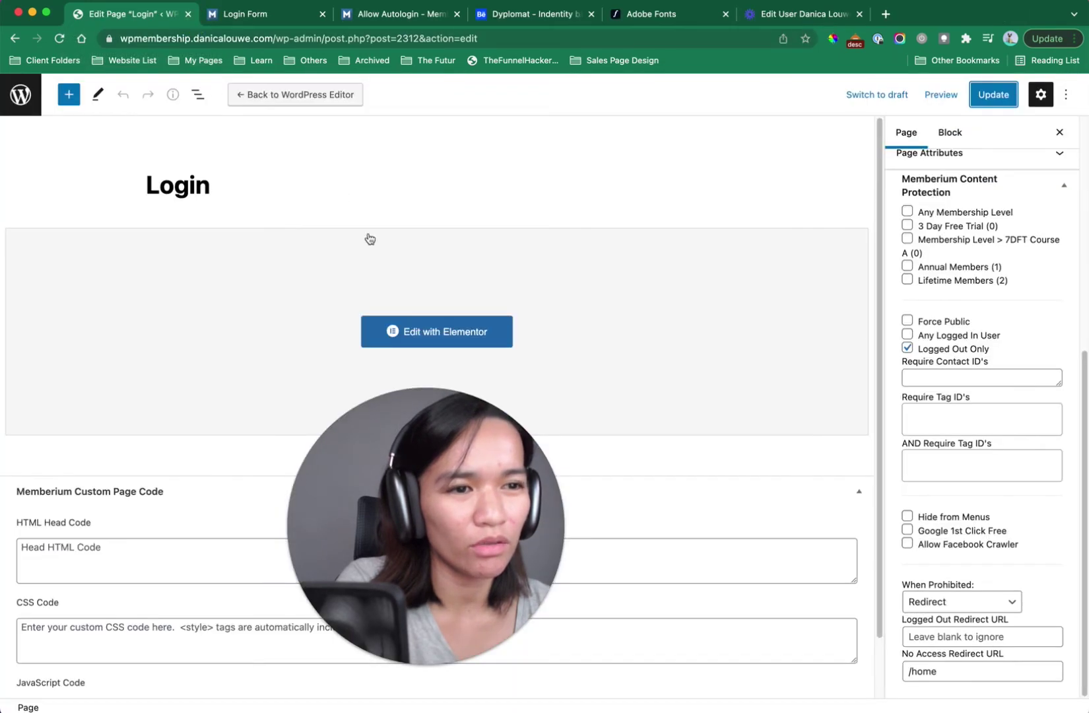
{"action": "left_click", "coordinate": [941, 95]}
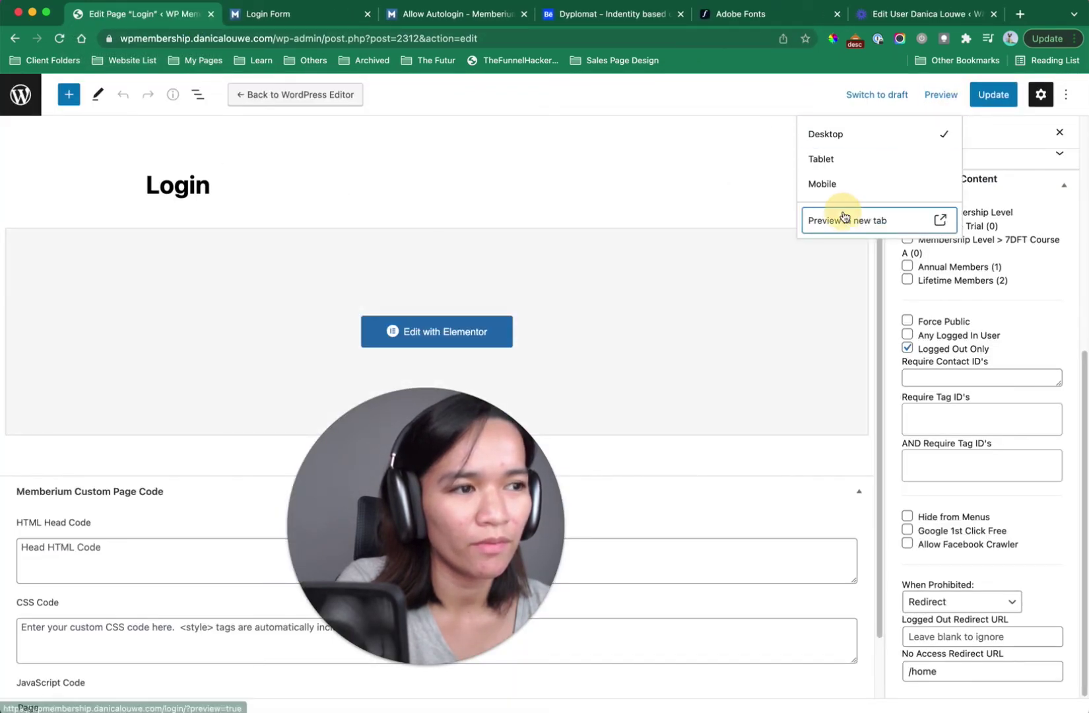
{"action": "left_click", "coordinate": [847, 220]}
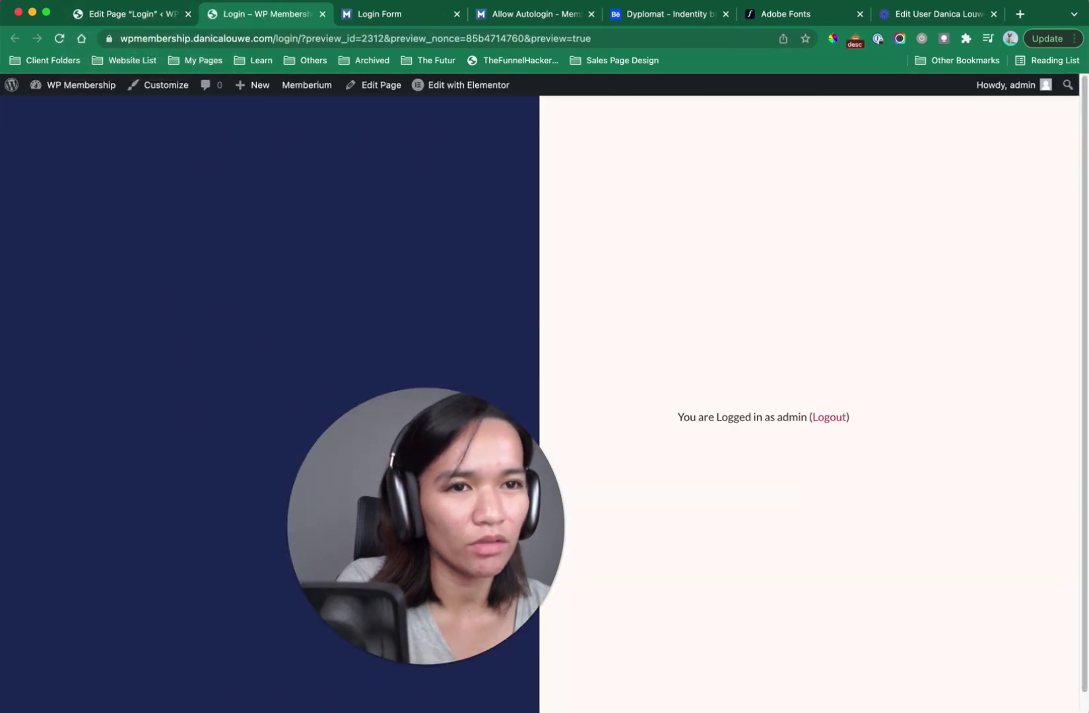
Reopen the Login page in Elementor from the WordPress page editor and close the preview tab.
{"action": "left_click", "coordinate": [132, 14]}
{"action": "left_click", "coordinate": [430, 331]}
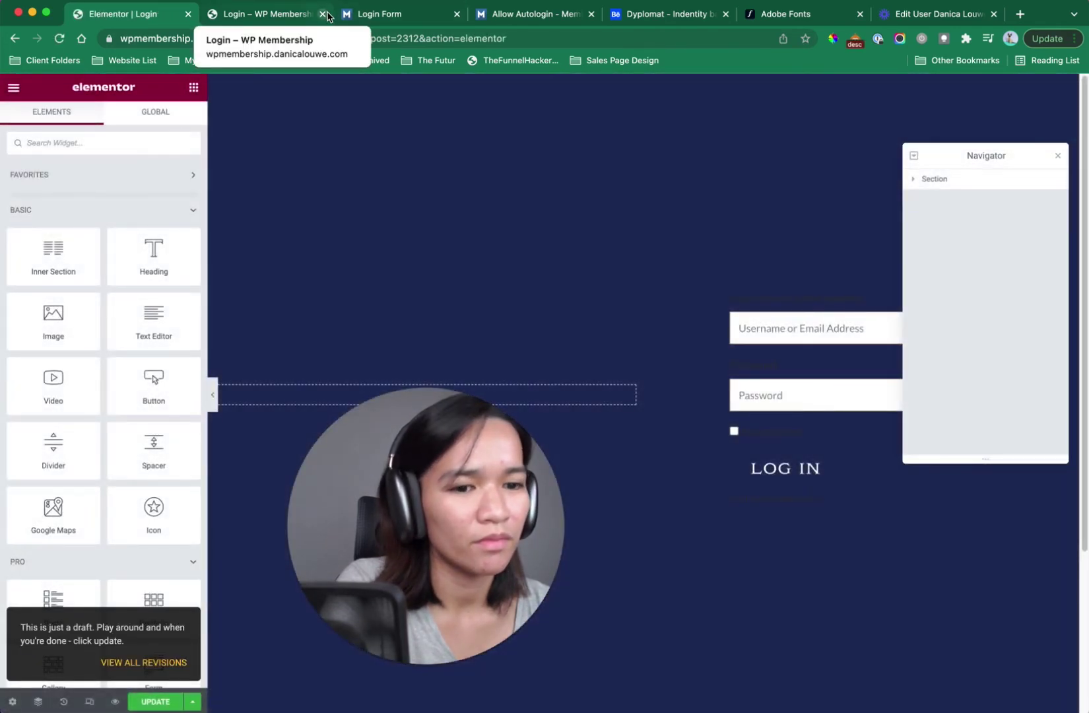
{"action": "left_click", "coordinate": [323, 14]}
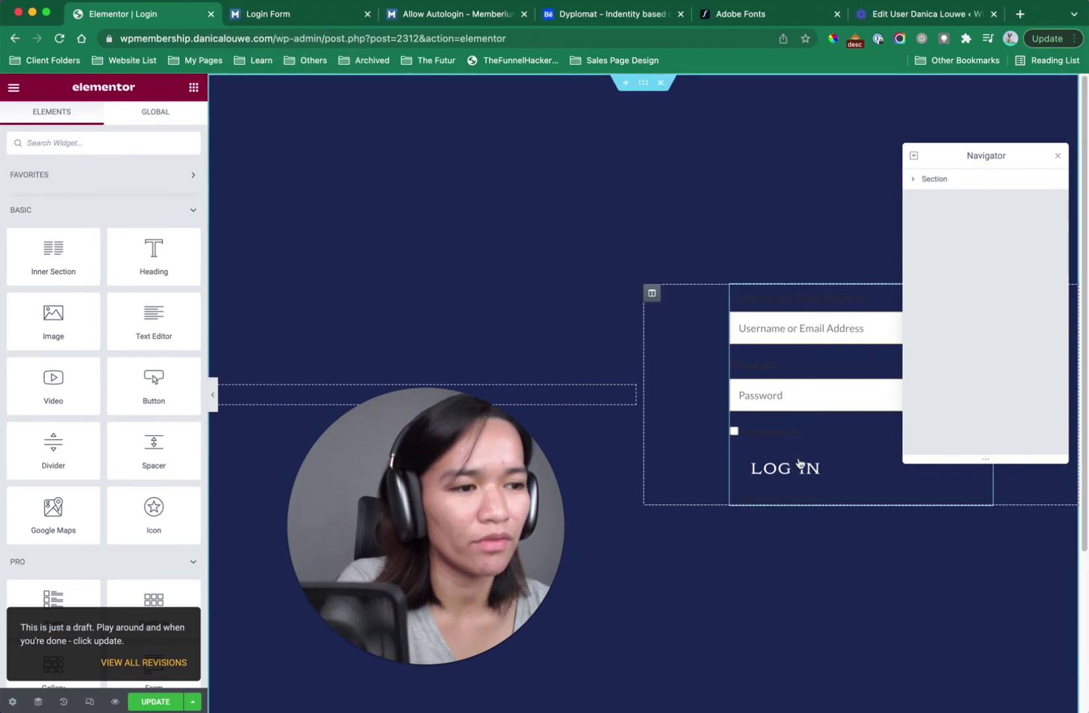
Close the Navigator, set the Login widget's button alignment to center and update the page.
{"action": "left_click", "coordinate": [805, 464]}
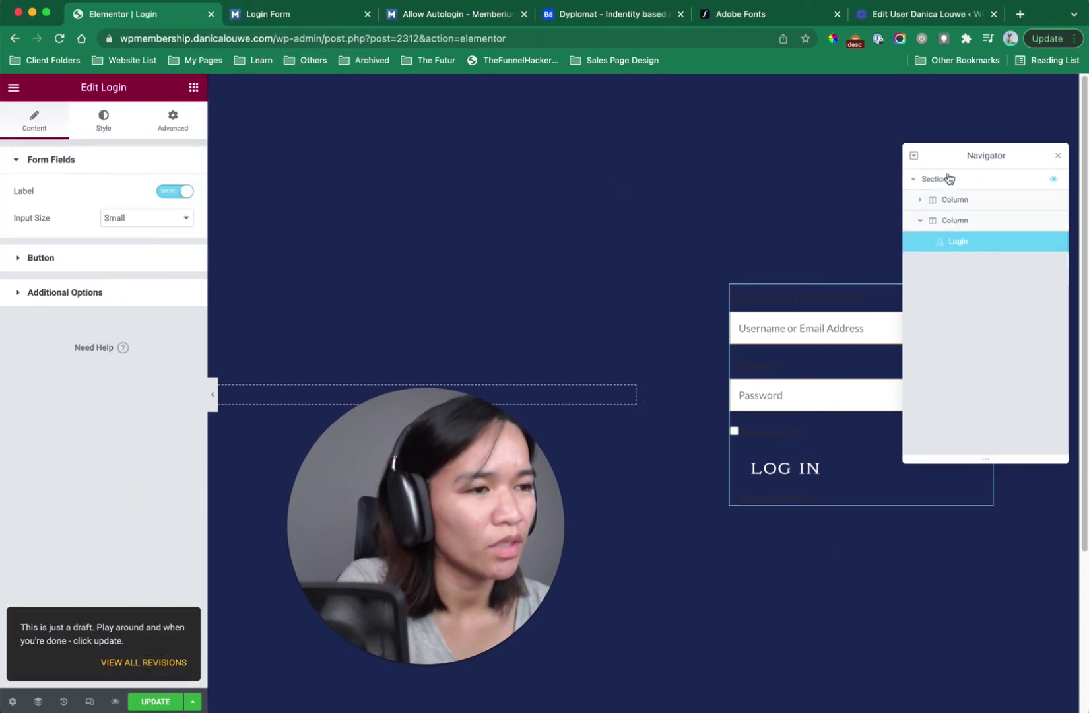
{"action": "left_click", "coordinate": [1057, 155]}
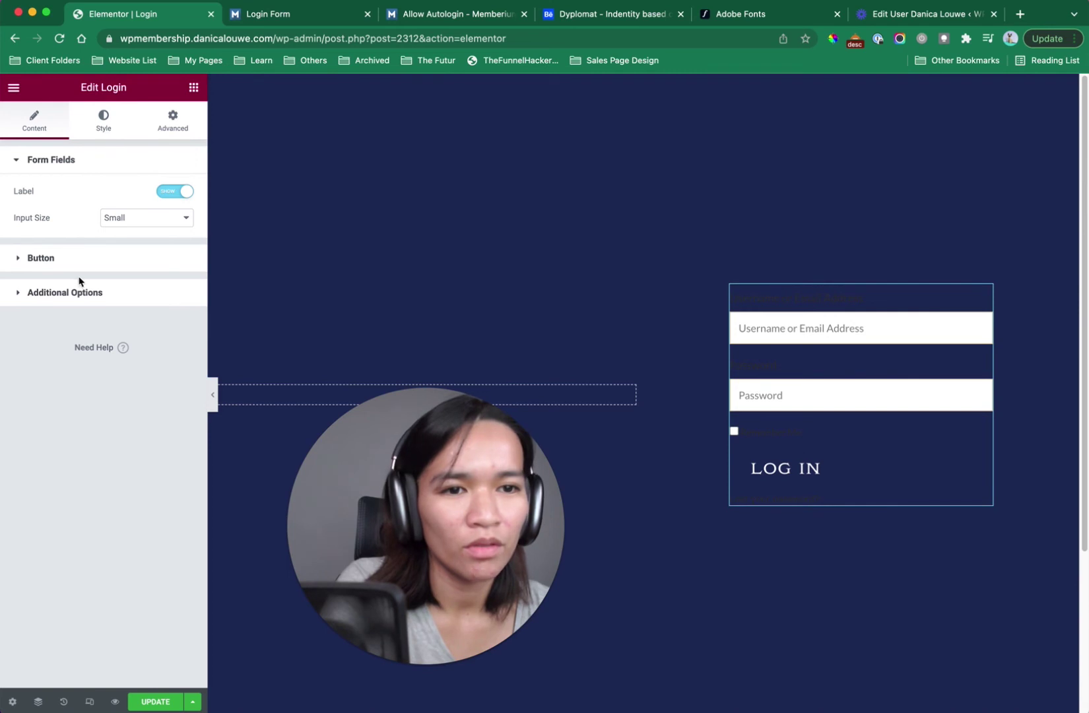
{"action": "left_click", "coordinate": [91, 294]}
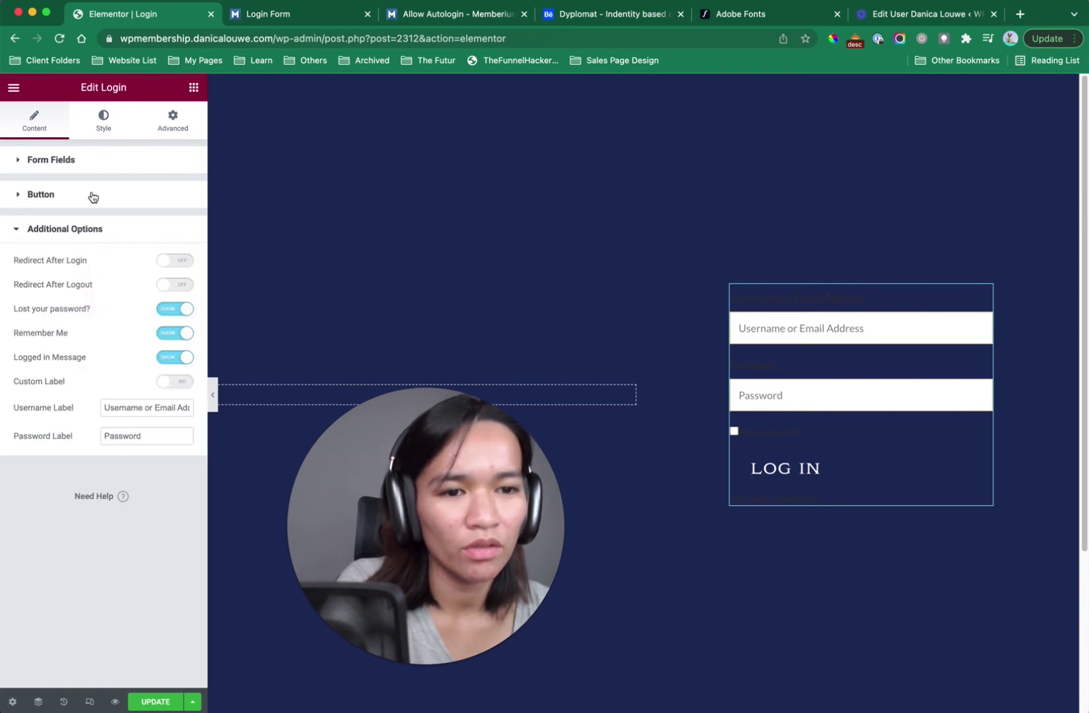
{"action": "left_click", "coordinate": [121, 196]}
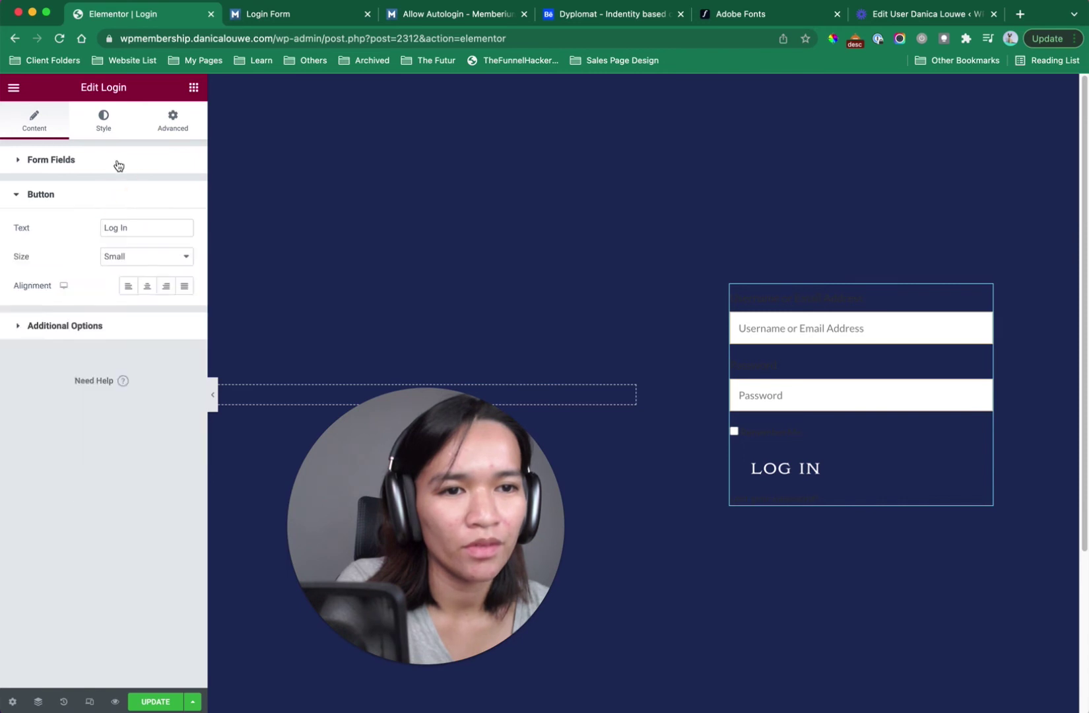
{"action": "left_click", "coordinate": [147, 287]}
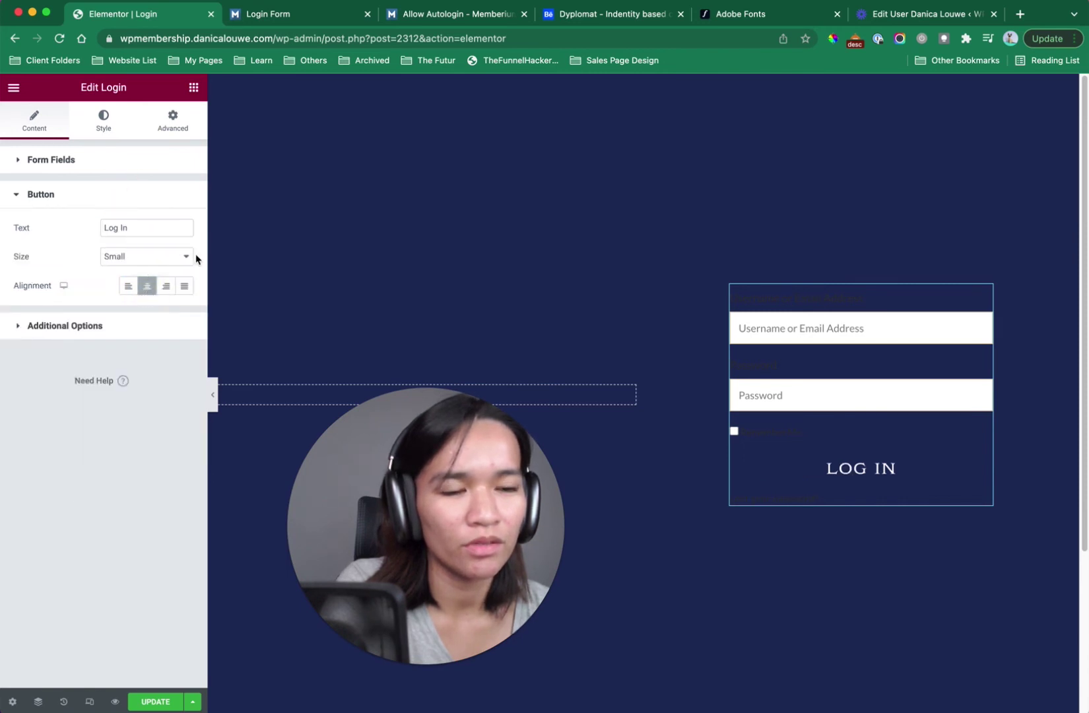
{"action": "left_click", "coordinate": [156, 702]}
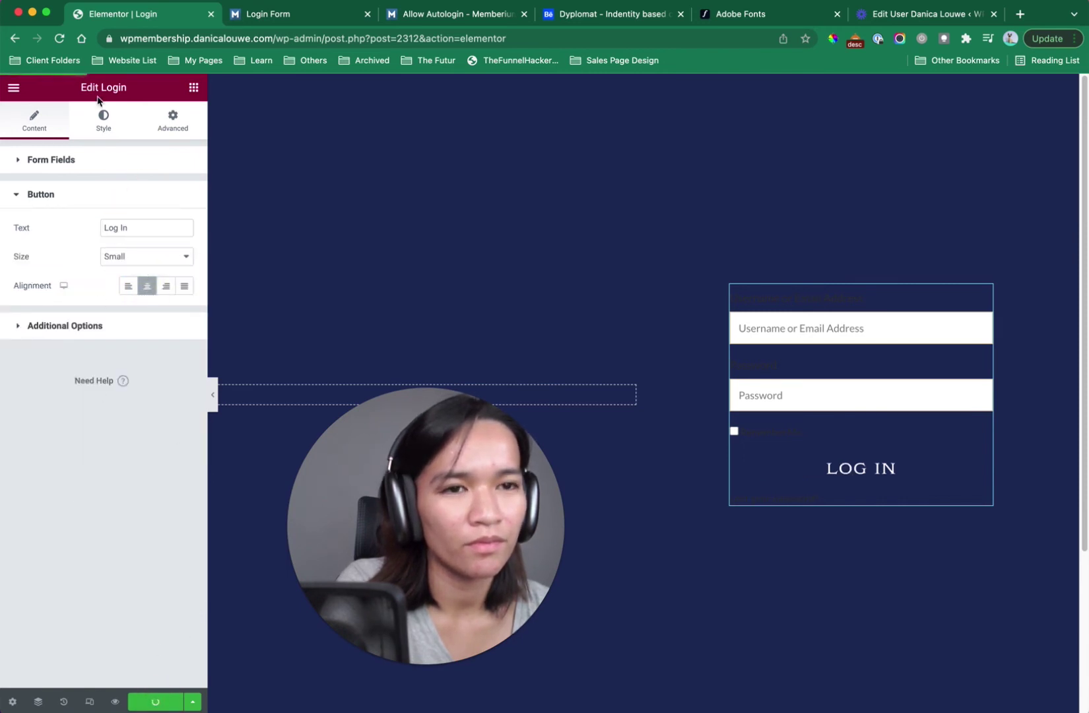
Reload the Elementor editor, check the button alignment on the reloaded Incognito login page and return to the editor.
{"action": "left_click", "coordinate": [59, 38]}
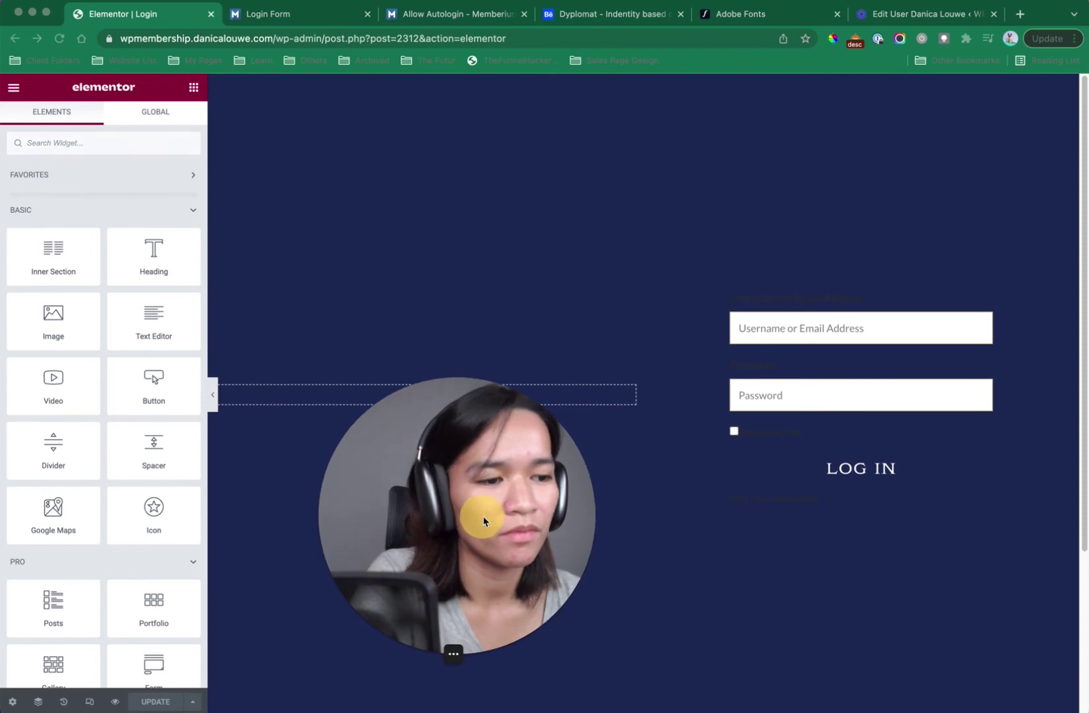
{"action": "left_click", "coordinate": [680, 188]}
{"action": "key", "text": "ctrl+Up"}
{"action": "left_click", "coordinate": [255, 168]}
{"action": "left_click", "coordinate": [71, 57]}
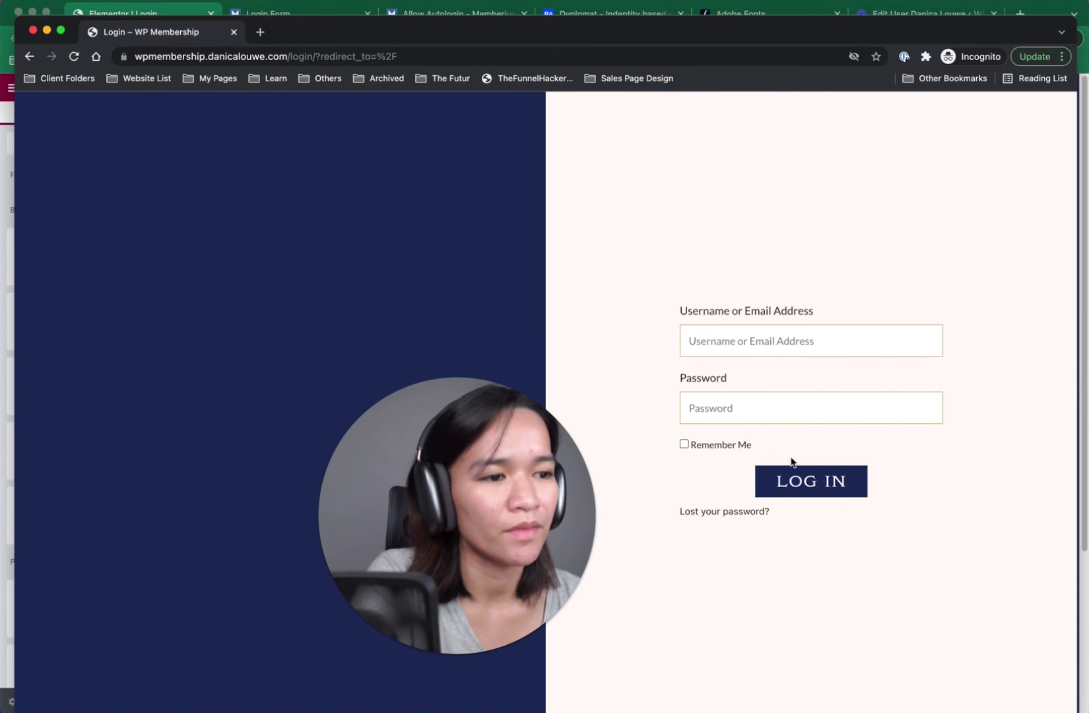
{"action": "left_click", "coordinate": [180, 12]}
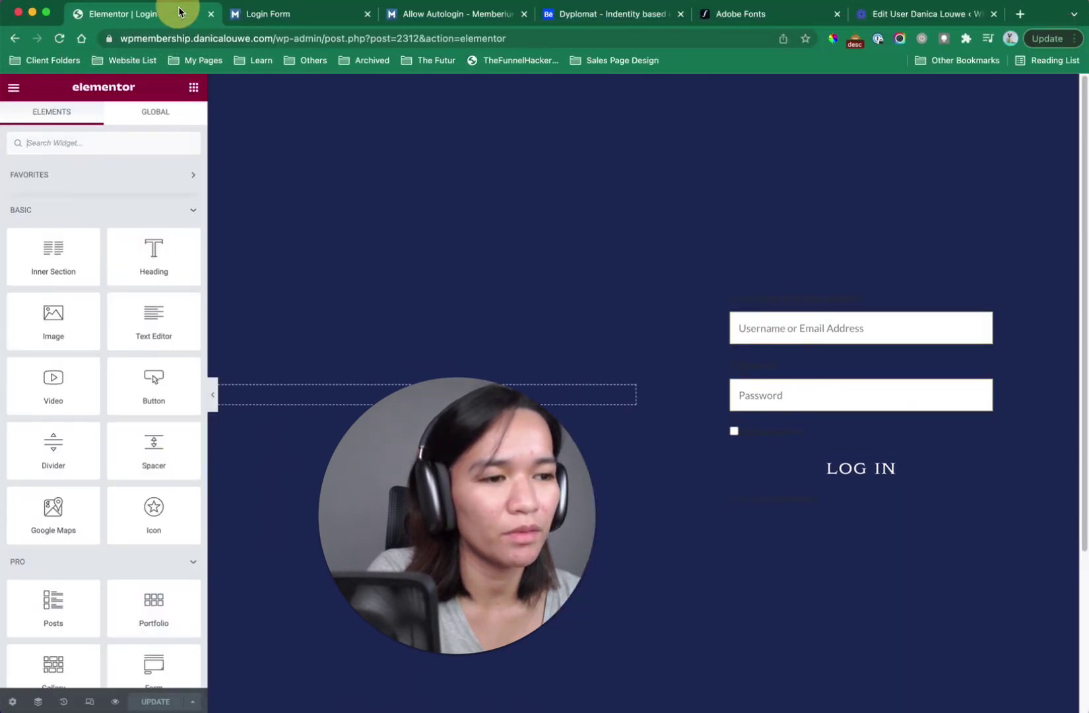
Clear the center alignment of the Login widget's button and update the page.
{"action": "left_click", "coordinate": [988, 363]}
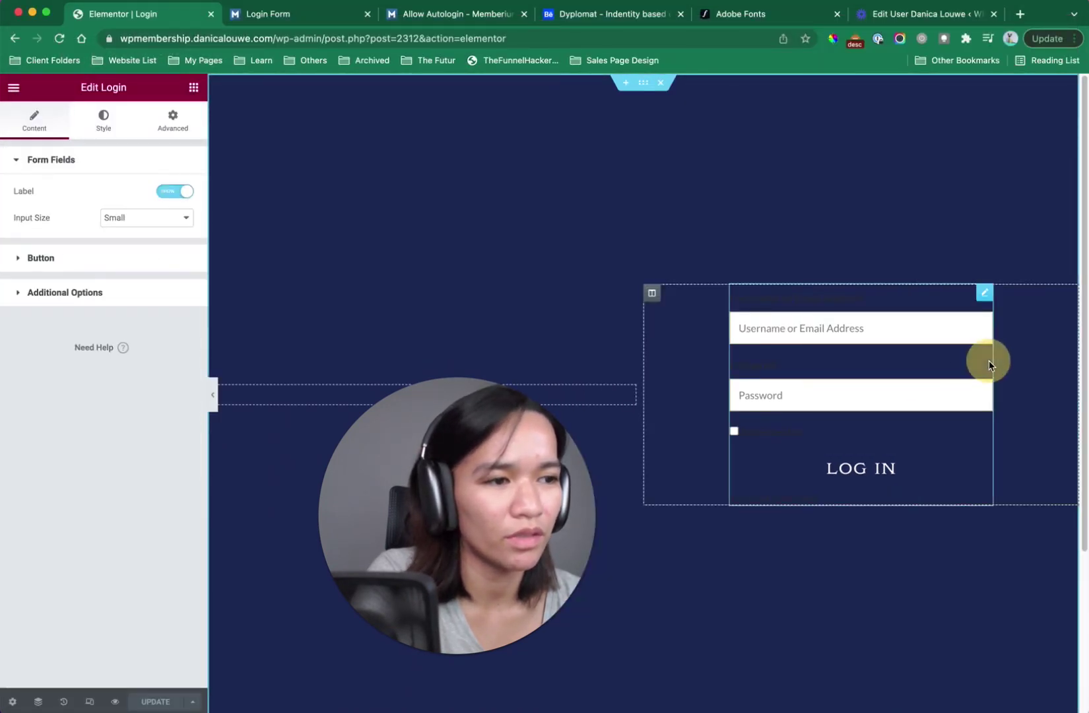
{"action": "left_click", "coordinate": [152, 256]}
{"action": "left_click", "coordinate": [113, 165]}
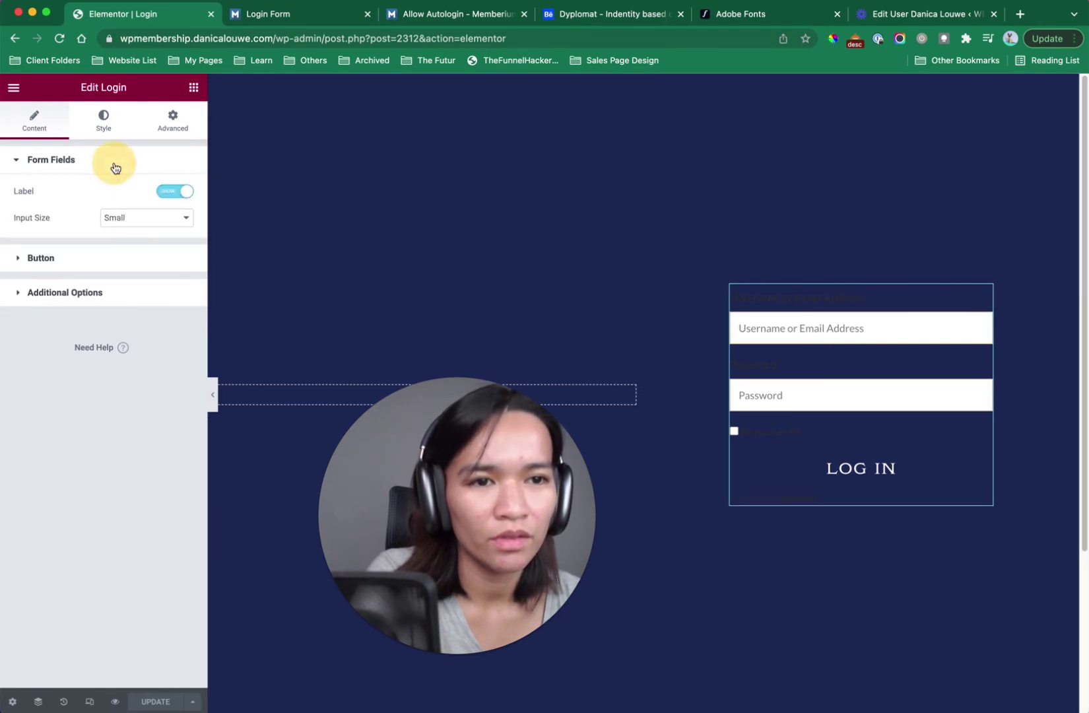
{"action": "left_click", "coordinate": [137, 260]}
{"action": "left_click", "coordinate": [142, 326]}
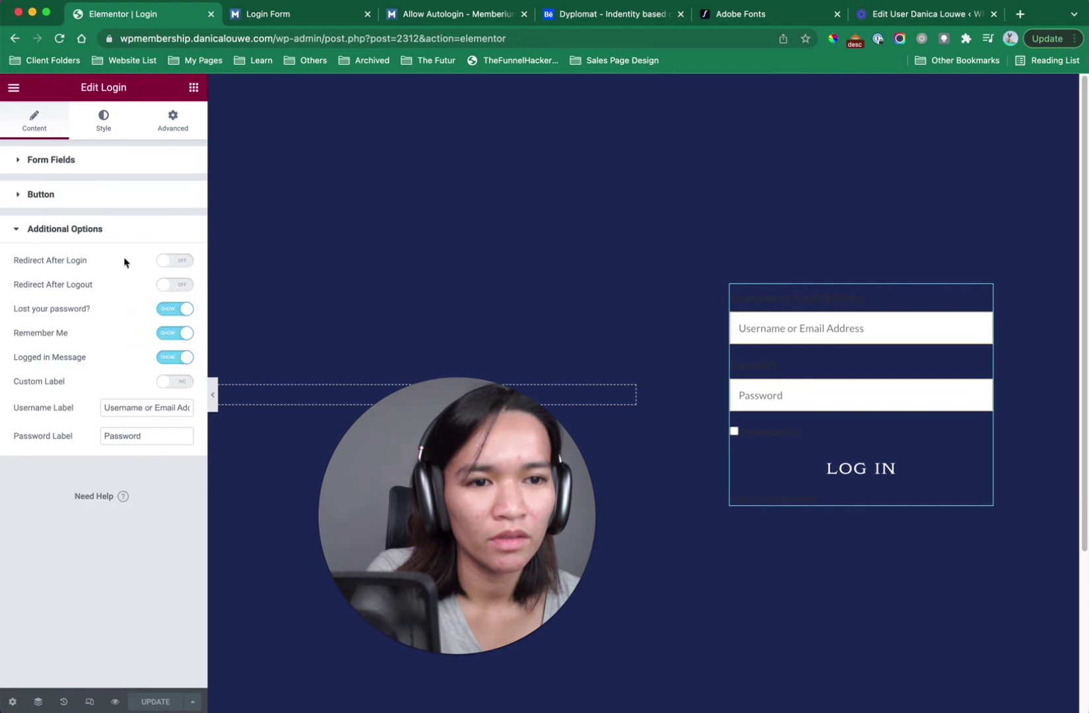
{"action": "left_click", "coordinate": [106, 124]}
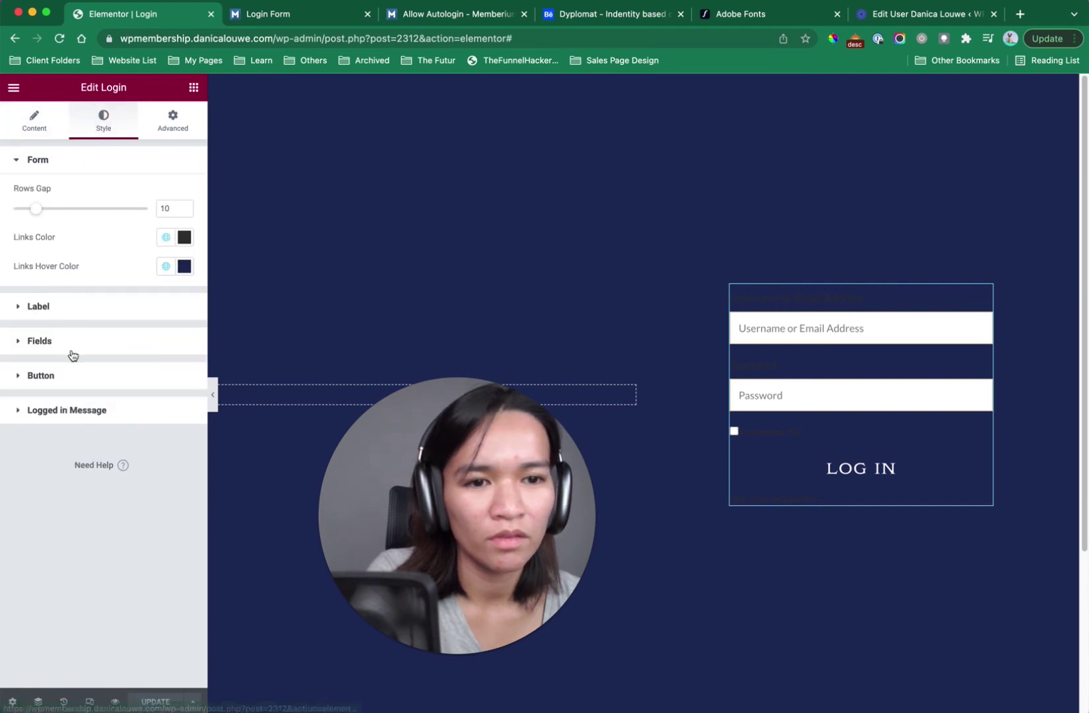
{"action": "left_click", "coordinate": [35, 122]}
{"action": "left_click", "coordinate": [99, 259]}
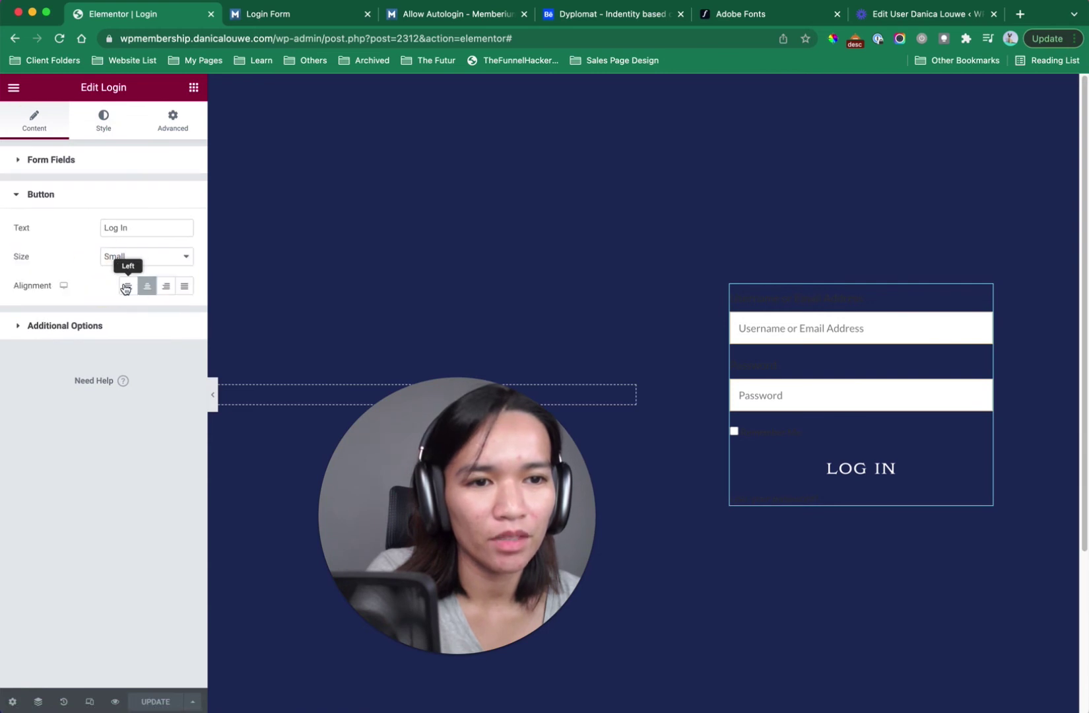
{"action": "left_click", "coordinate": [147, 288]}
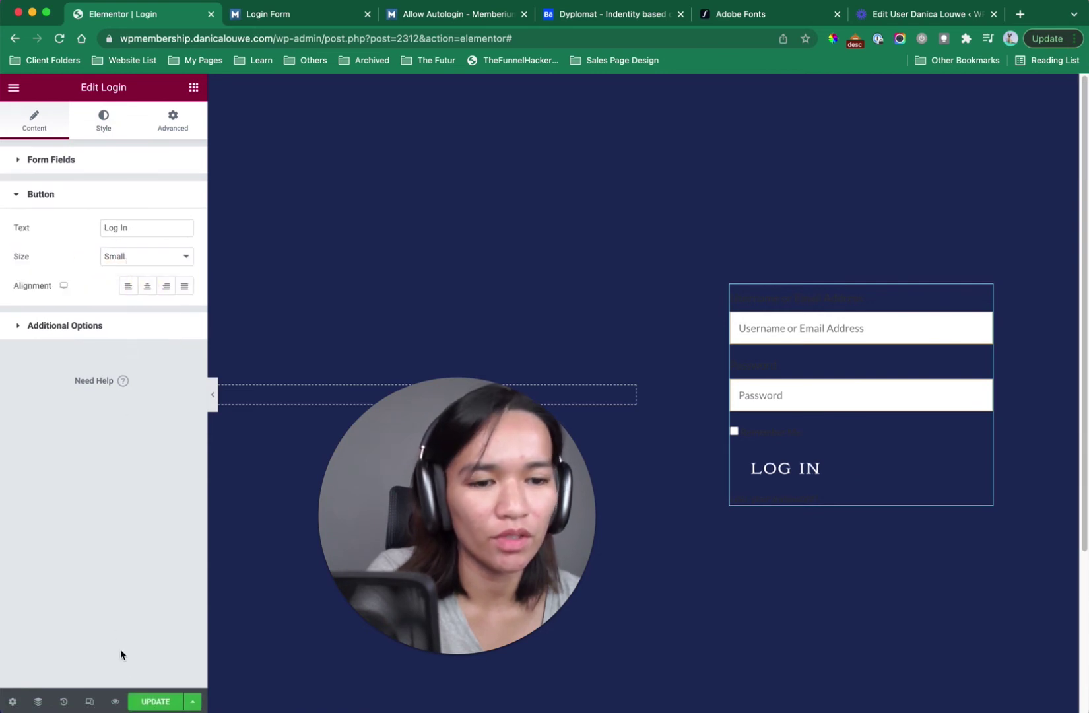
{"action": "left_click", "coordinate": [148, 702]}
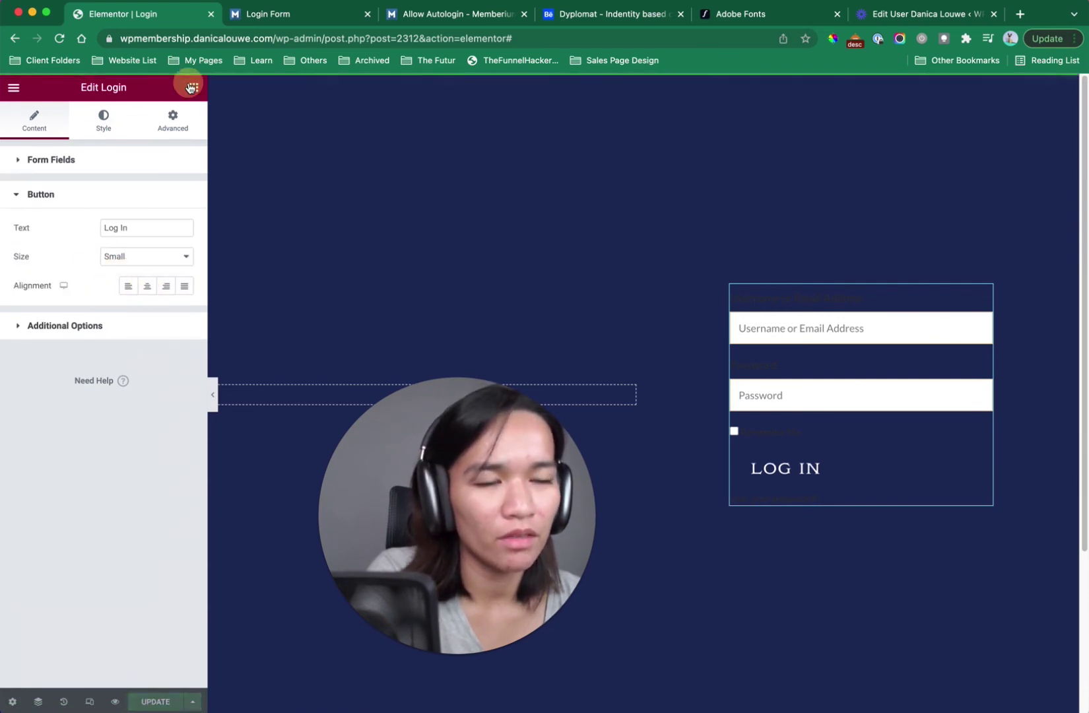
Add a Button widget directly below the login form and center it.
{"action": "left_click", "coordinate": [193, 87]}
{"action": "left_click_drag", "start_coordinate": [156, 379], "coordinate": [836, 457]}
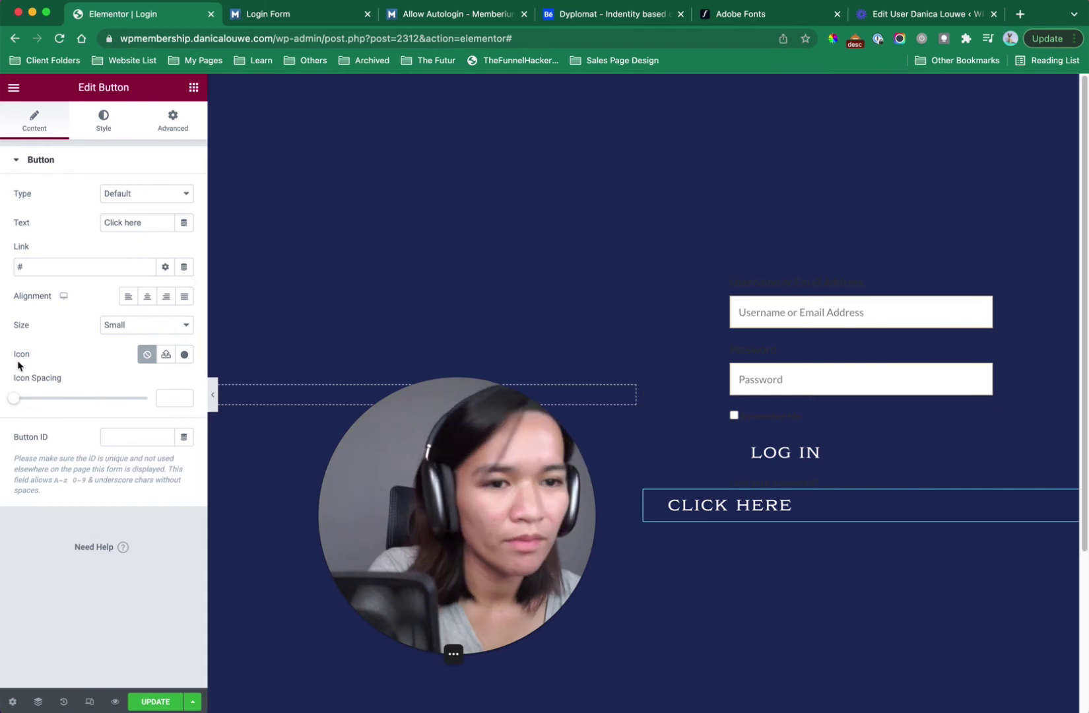
{"action": "left_click", "coordinate": [147, 297]}
{"action": "triple_click", "coordinate": [153, 222]}
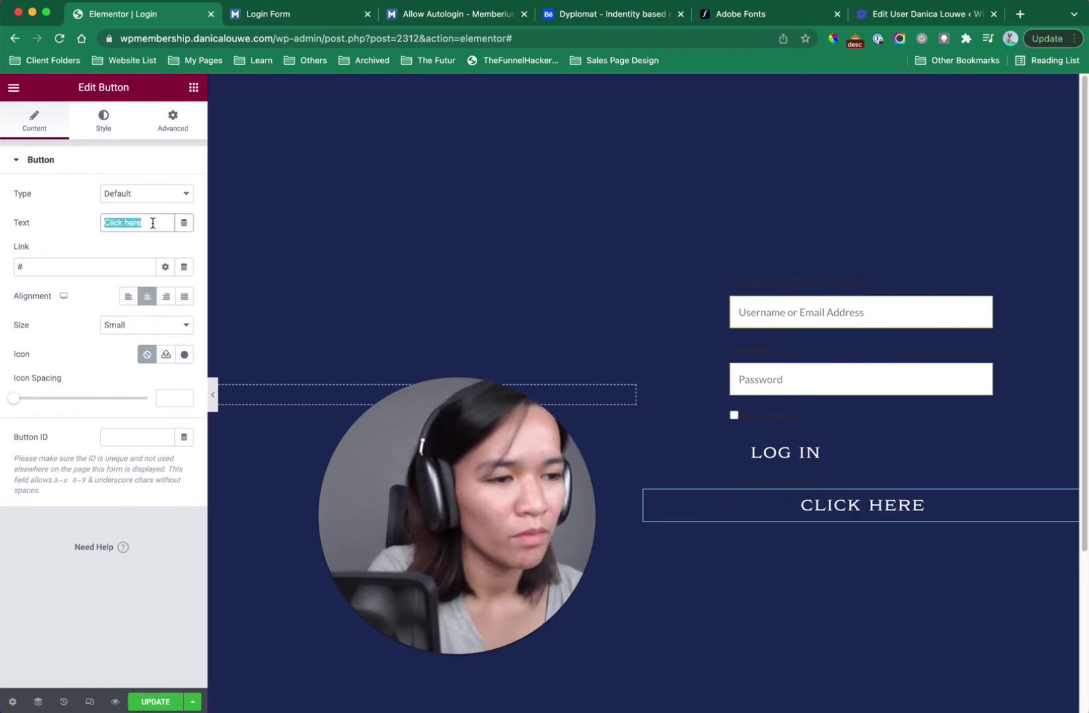
{"action": "type", "text": "Contact"}
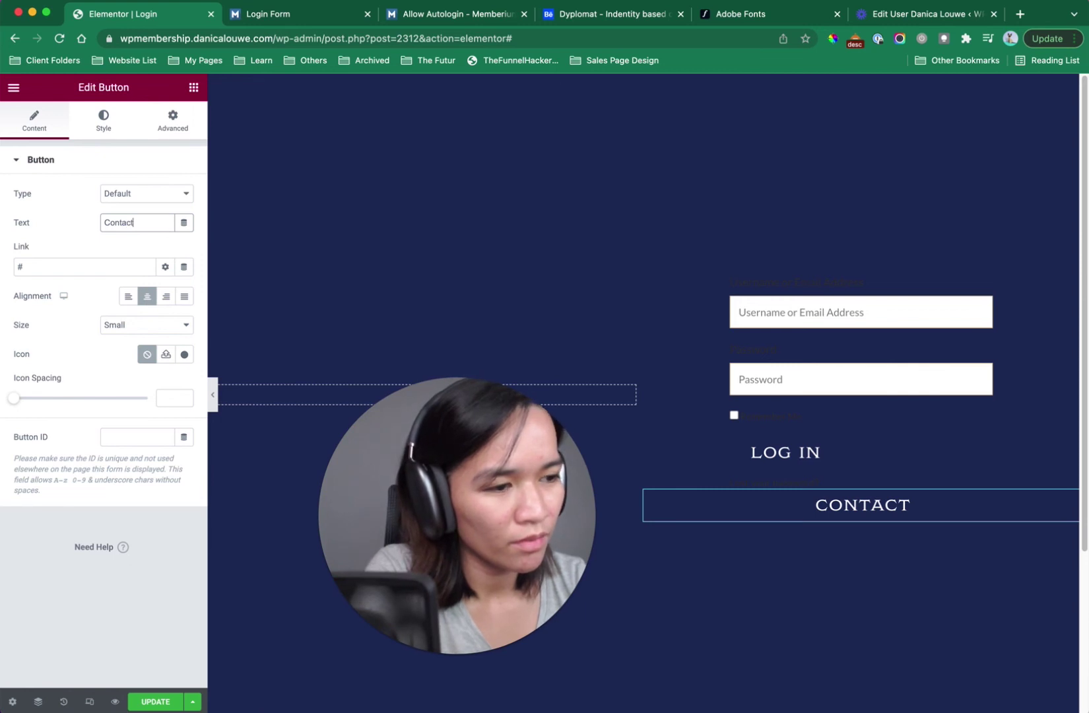
{"action": "type", "text": "New"}
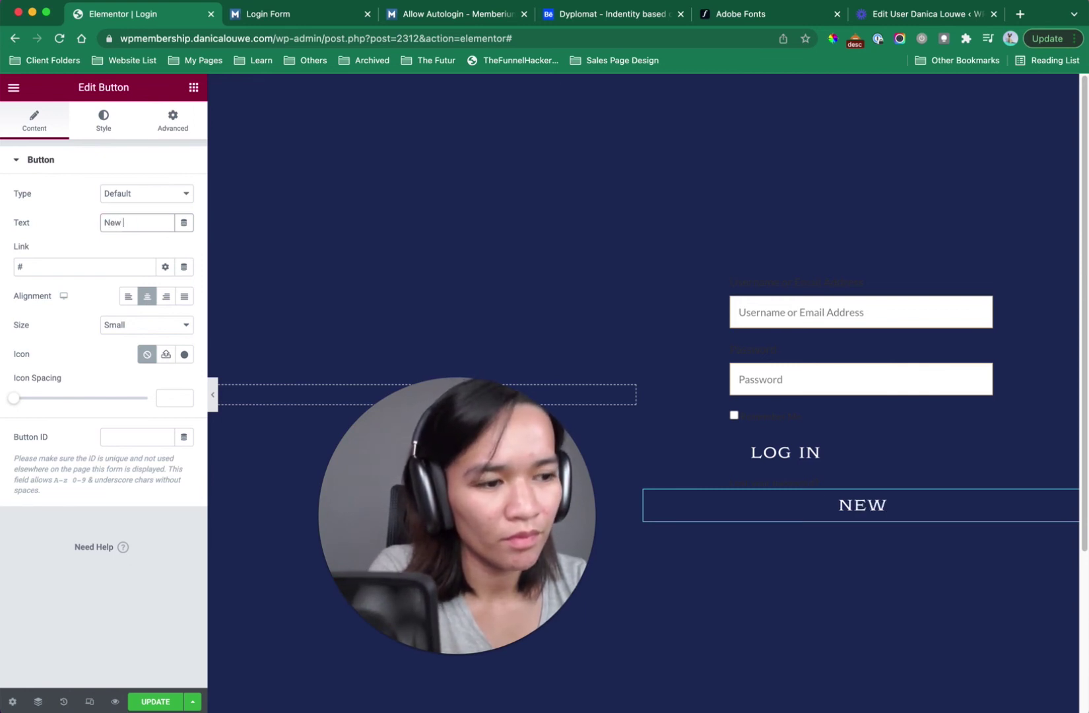
{"action": "type", "text": "N"}
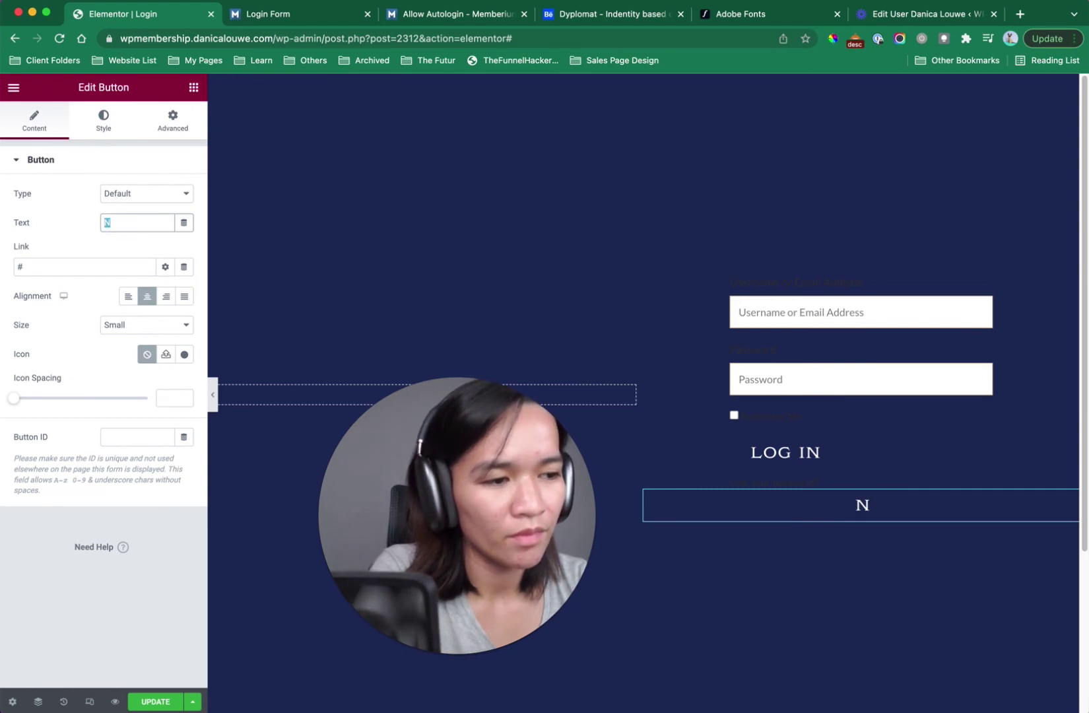
{"action": "key", "text": "super+a"}
{"action": "type", "text": "Not "}
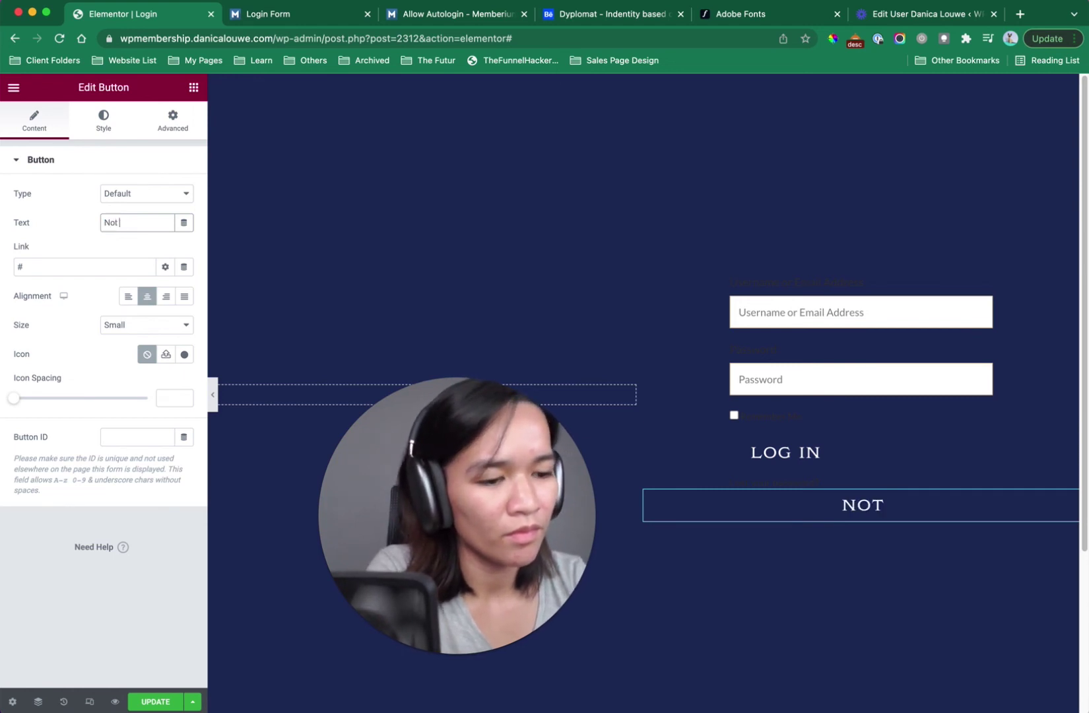
{"action": "type", "text": "yet"}
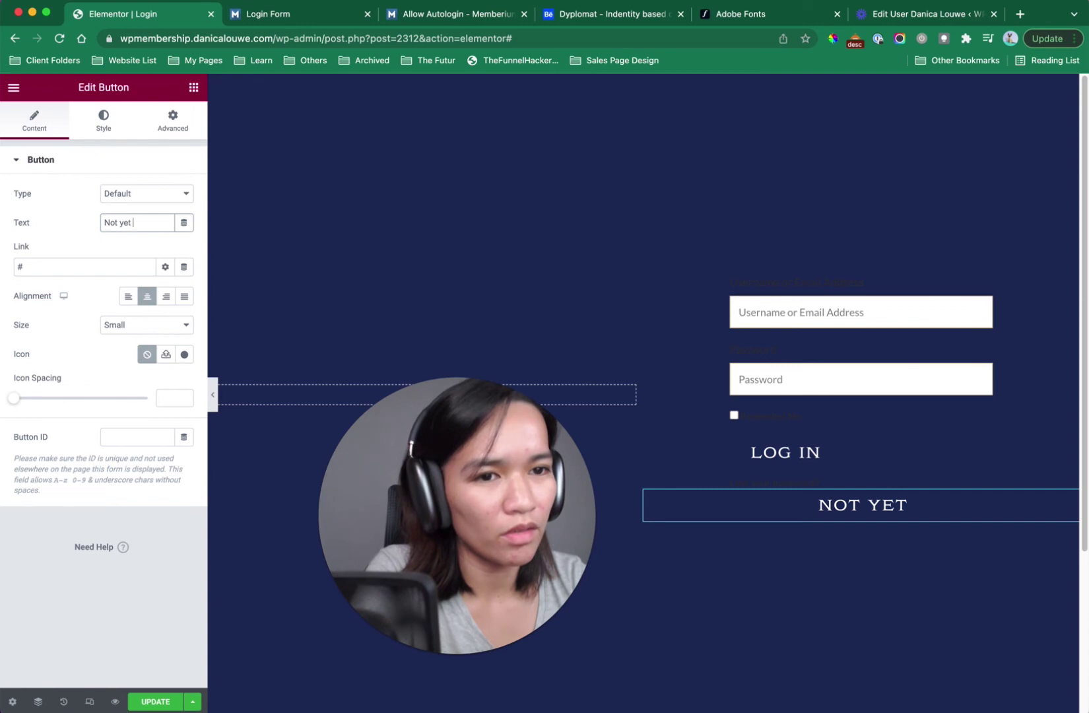
{"action": "type", "text": "a member?"}
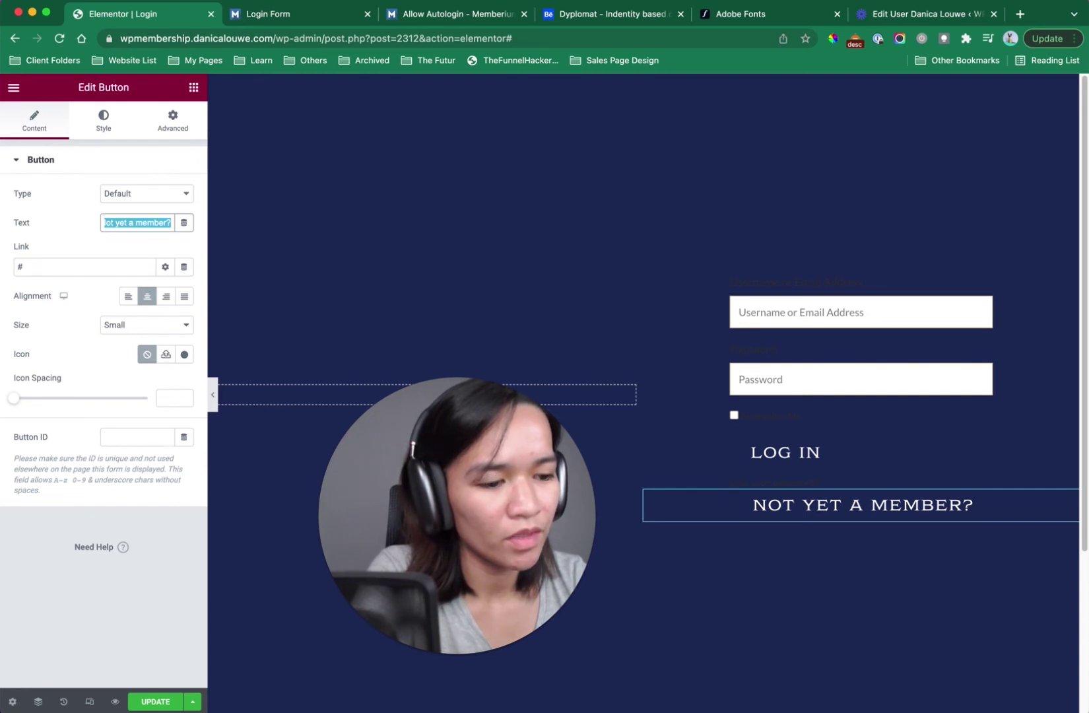
Set the new button's text to "click here to join" and duplicate the button.
{"action": "type", "text": "click here to"}
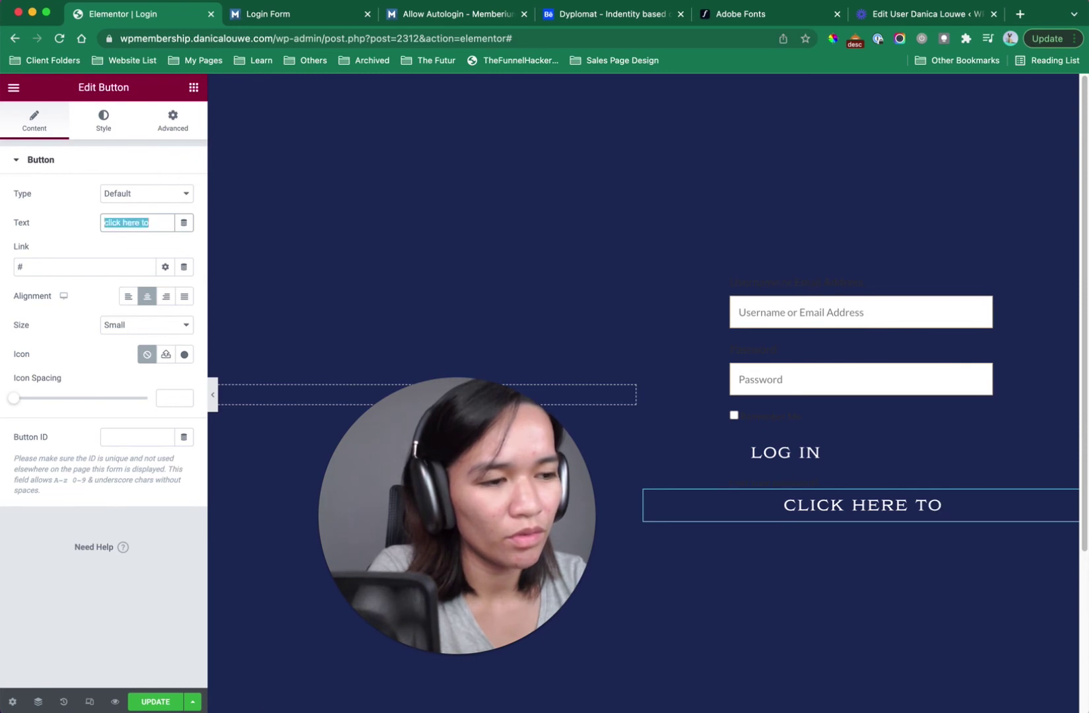
{"action": "type", "text": " join"}
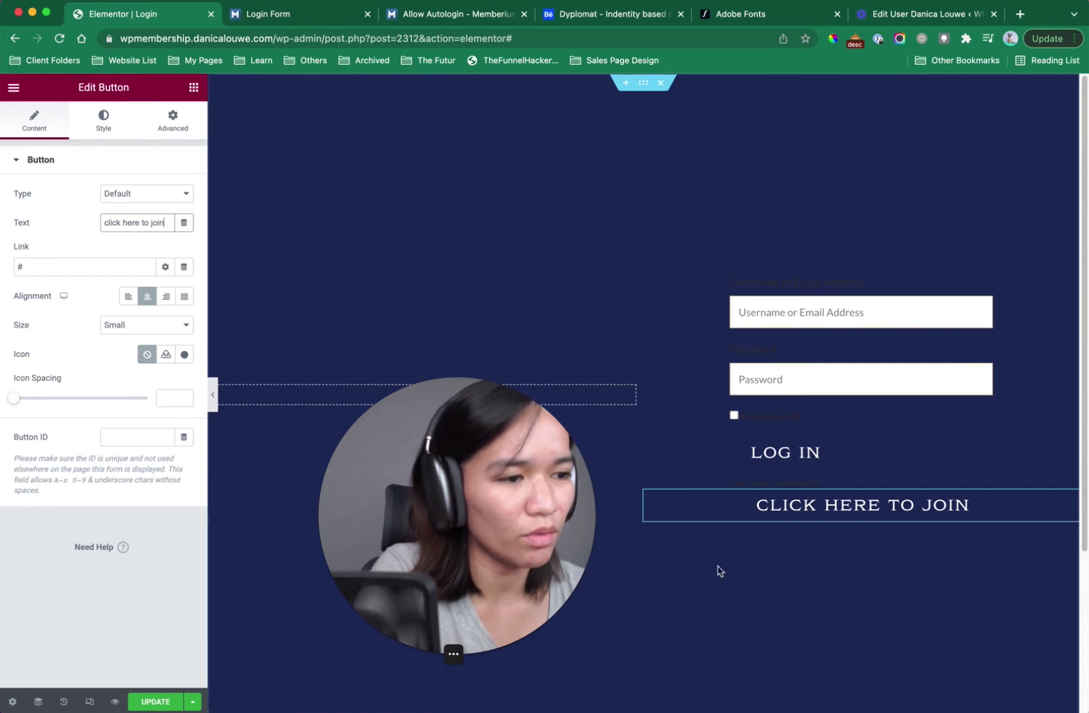
{"action": "right_click", "coordinate": [906, 505]}
{"action": "left_click", "coordinate": [933, 535]}
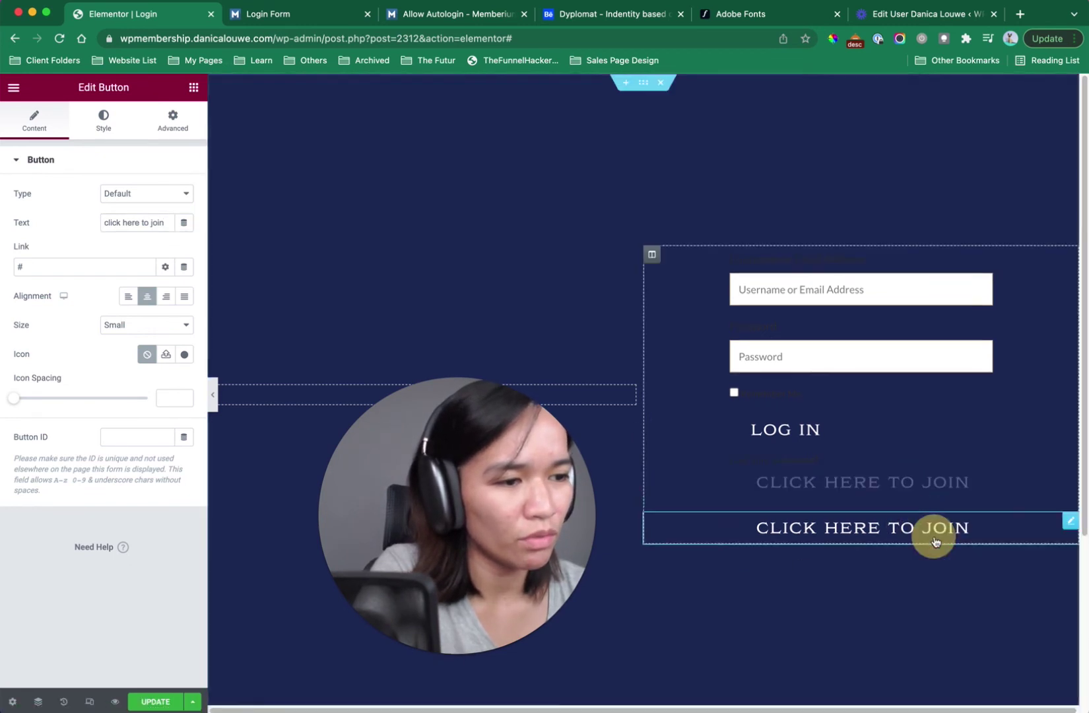
Set the duplicated button's text to "Contact support" and update the page.
{"action": "triple_click", "coordinate": [156, 223]}
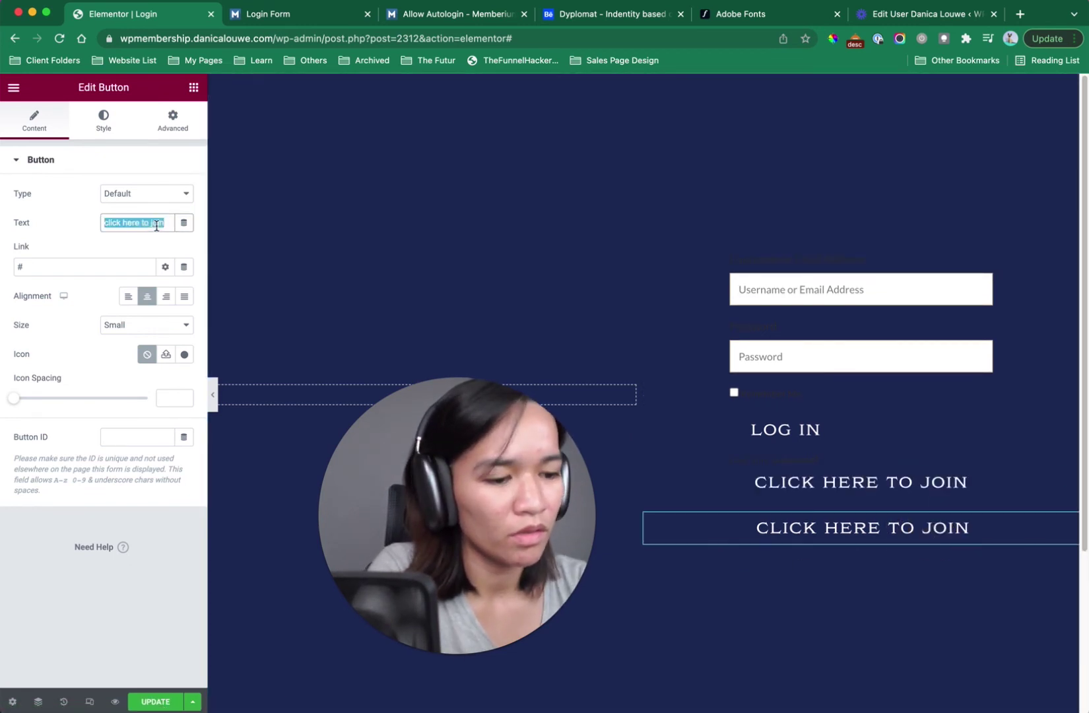
{"action": "type", "text": "contact"}
{"action": "key", "text": "super+a"}
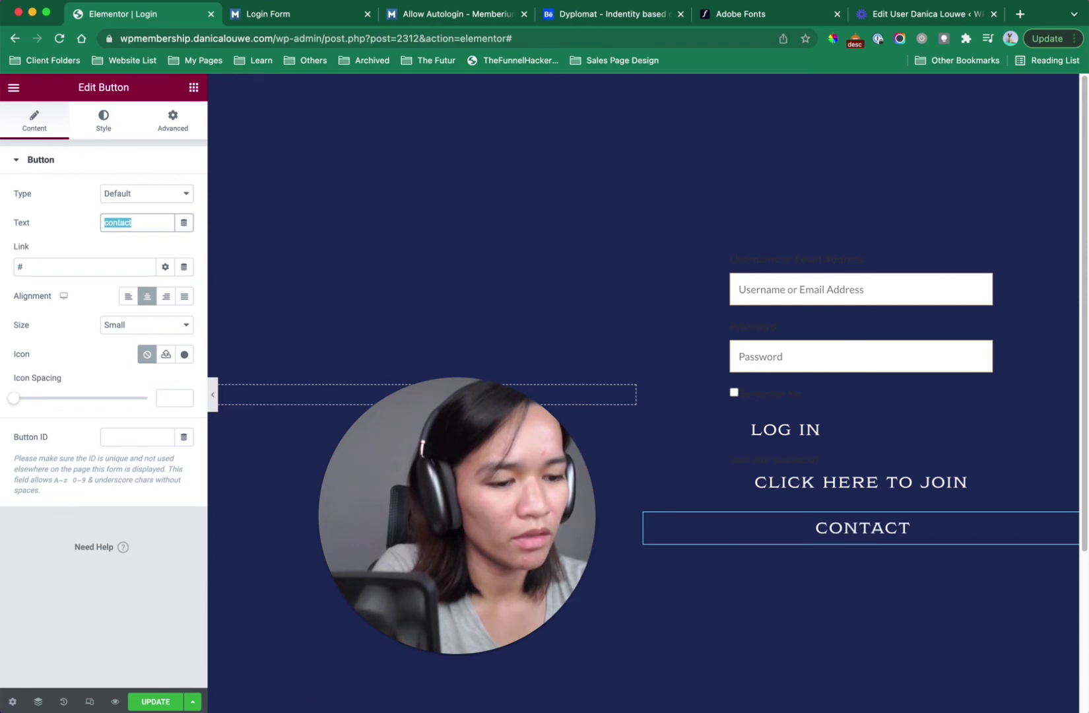
{"action": "type", "text": "Contact support"}
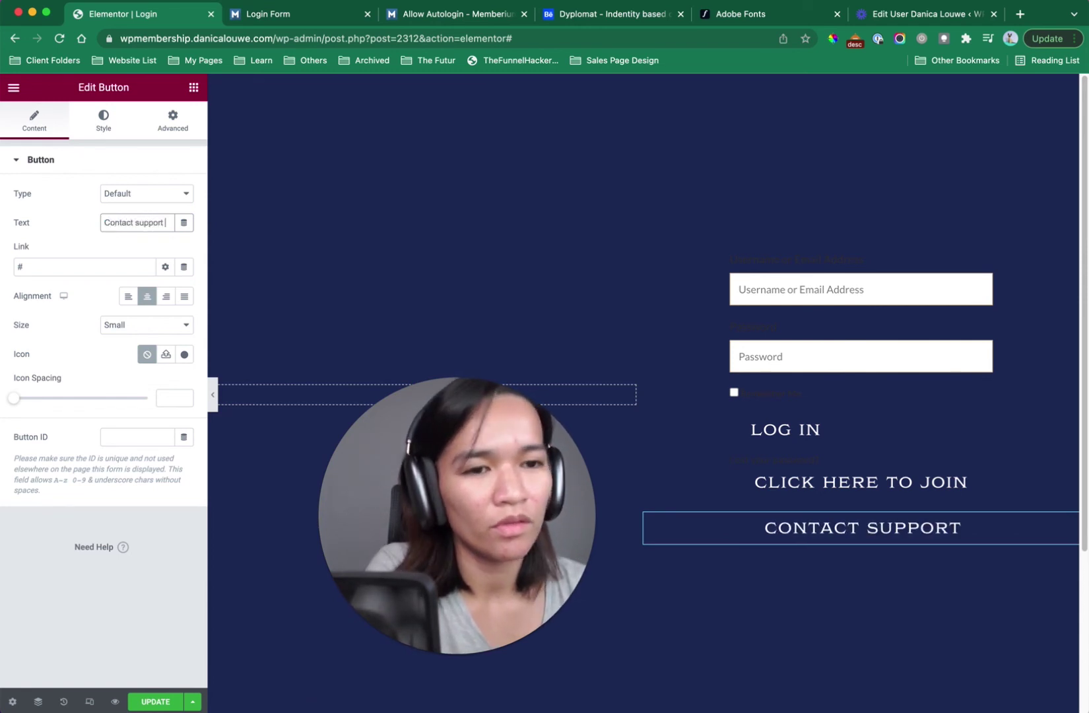
{"action": "left_click", "coordinate": [155, 701]}
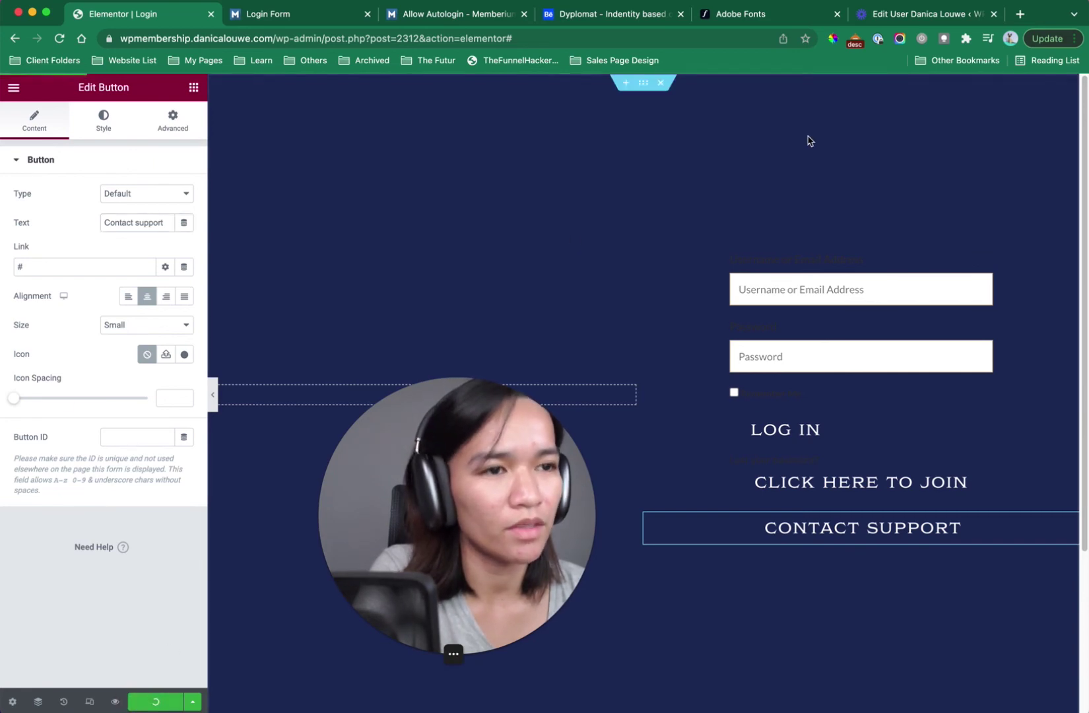
Reload the login page in the Incognito window, check the form and its added buttons, and return to the Elementor editor.
{"action": "mouse_move", "coordinate": [1059, 15]}
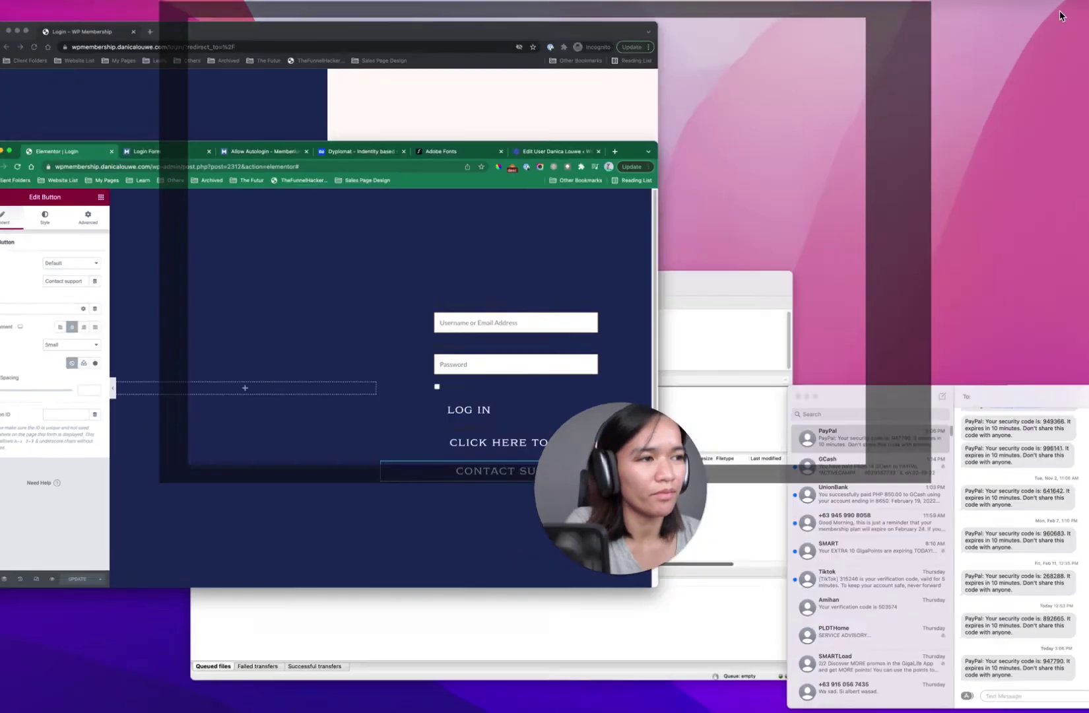
{"action": "left_click", "coordinate": [260, 138]}
{"action": "left_click", "coordinate": [75, 57]}
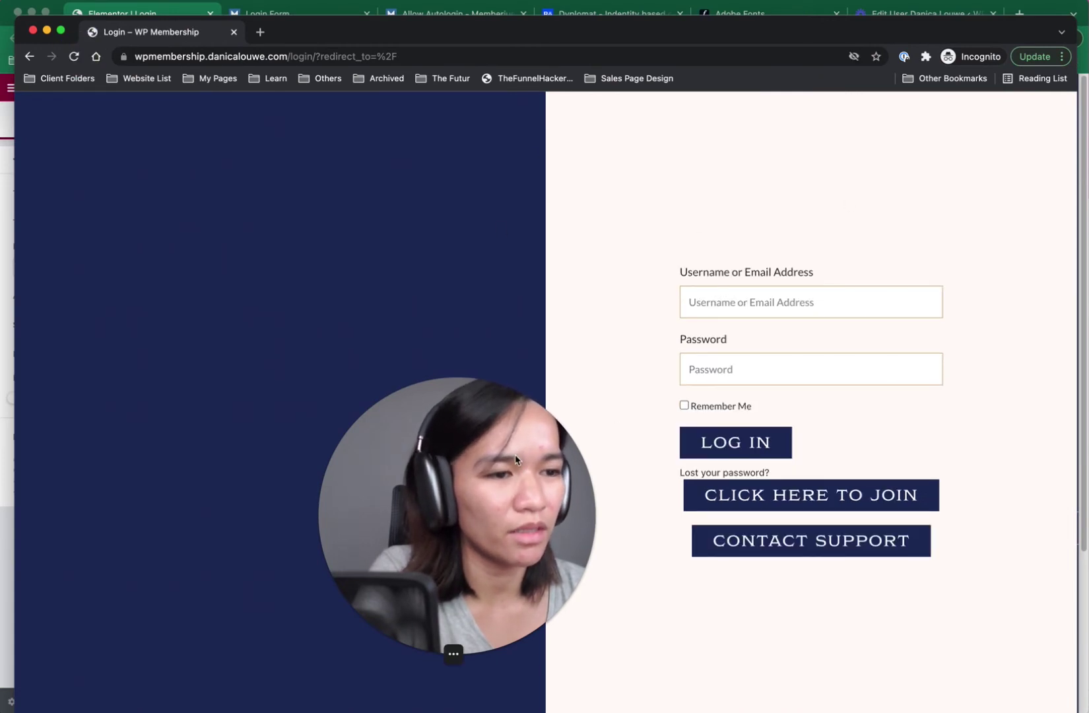
{"action": "left_click_drag", "start_coordinate": [516, 460], "coordinate": [376, 439]}
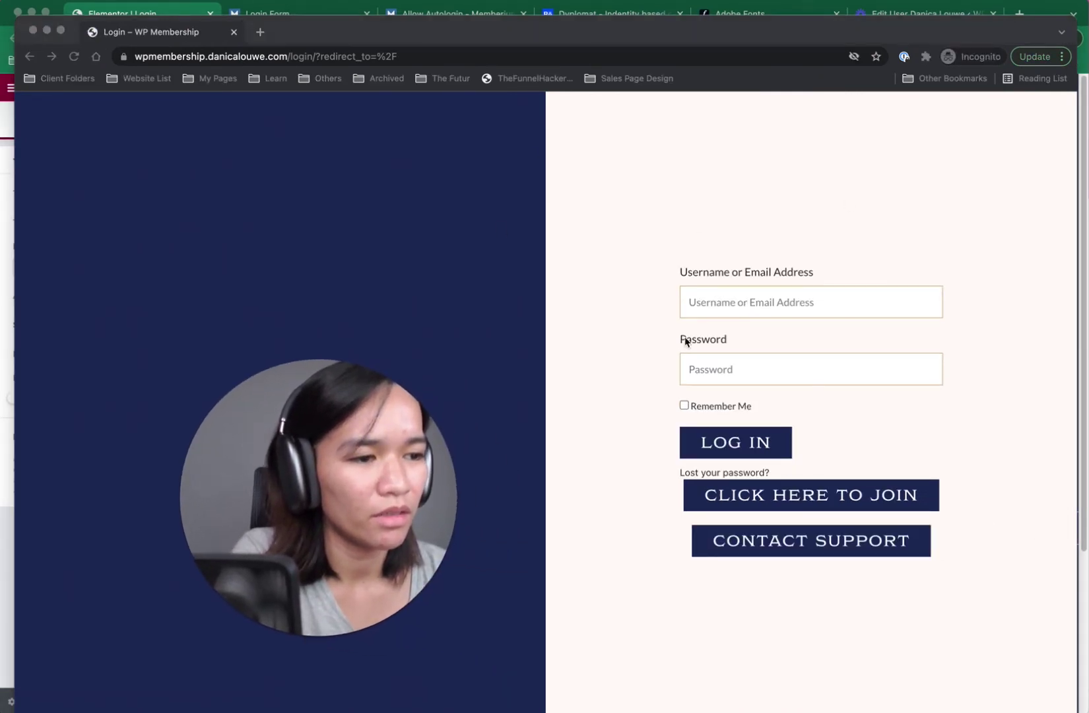
{"action": "left_click", "coordinate": [166, 14]}
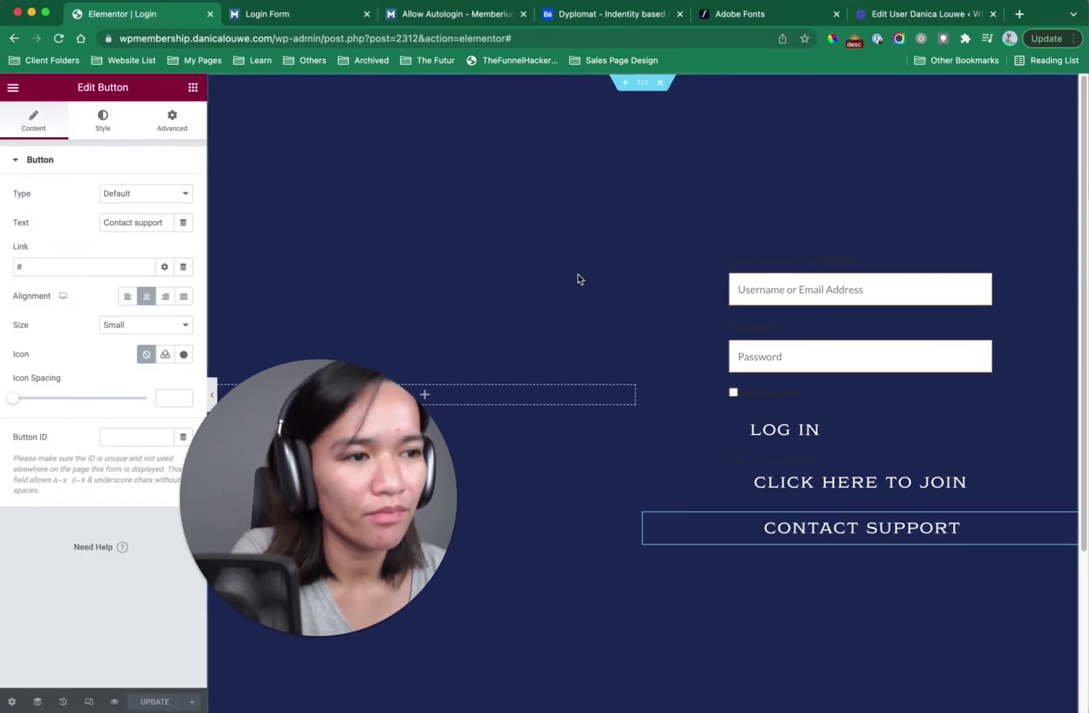
Give the column holding the login form a classic background in the pale pink global color.
{"action": "left_click", "coordinate": [650, 256]}
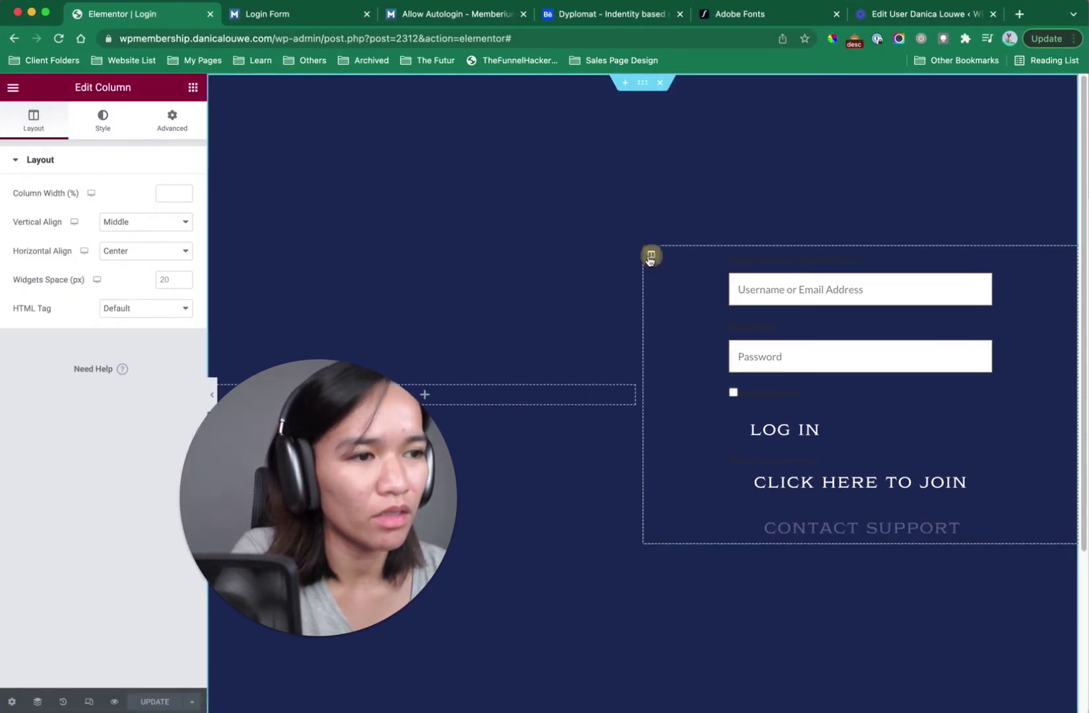
{"action": "left_click", "coordinate": [101, 117]}
{"action": "left_click", "coordinate": [145, 225]}
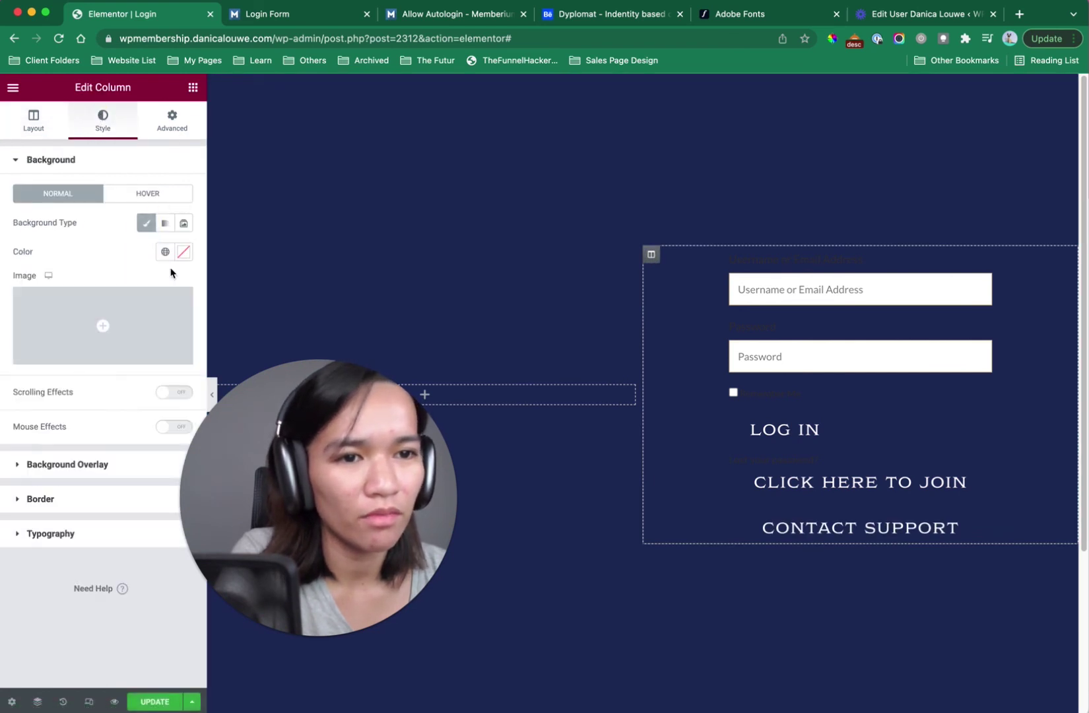
{"action": "left_click", "coordinate": [165, 252]}
{"action": "left_click", "coordinate": [84, 462]}
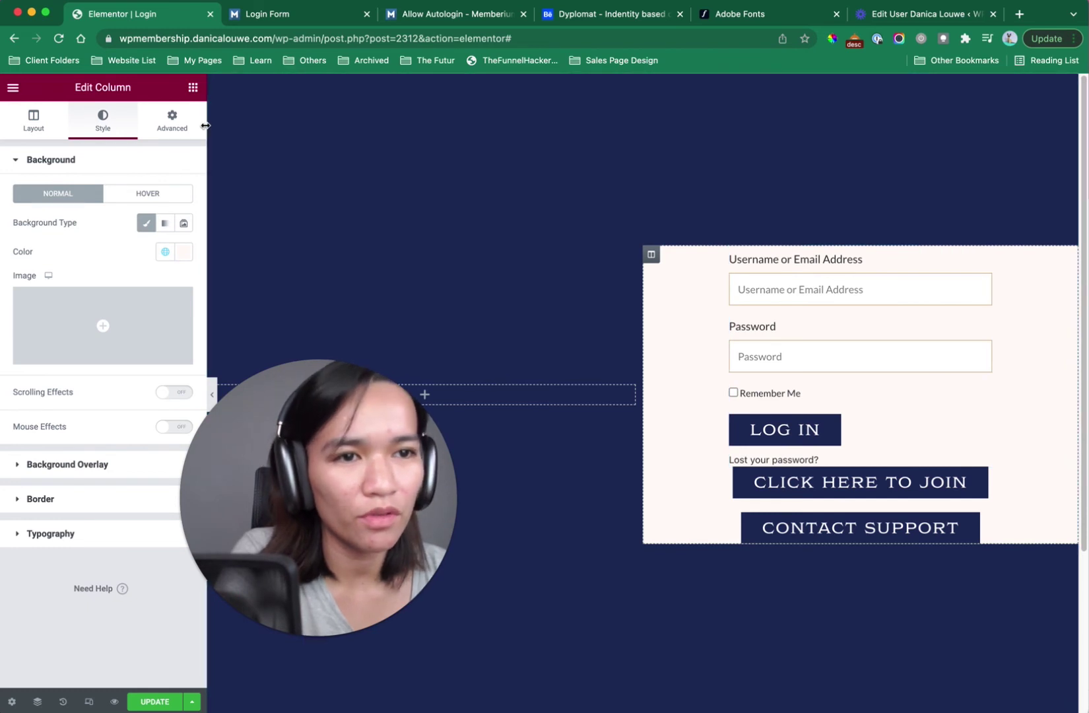
Make the Contact support button's background fully transparent (#1F2C5C00) and set its text color to the global navy.
{"action": "left_click", "coordinate": [193, 87]}
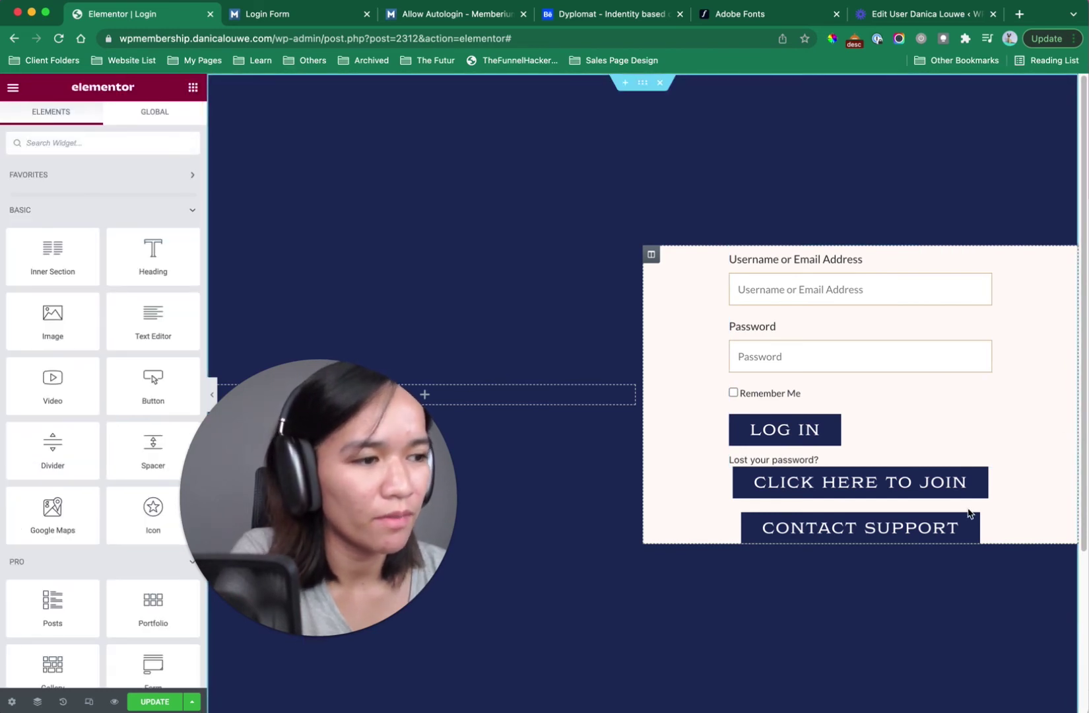
{"action": "left_click", "coordinate": [1004, 487]}
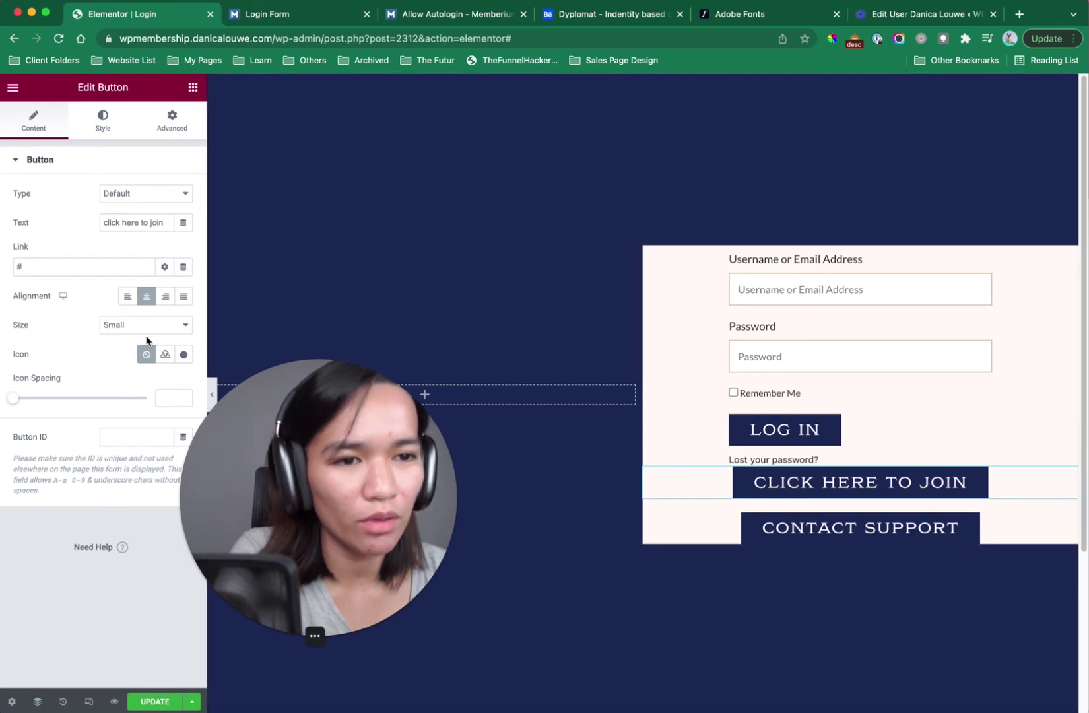
{"action": "left_click", "coordinate": [1027, 525]}
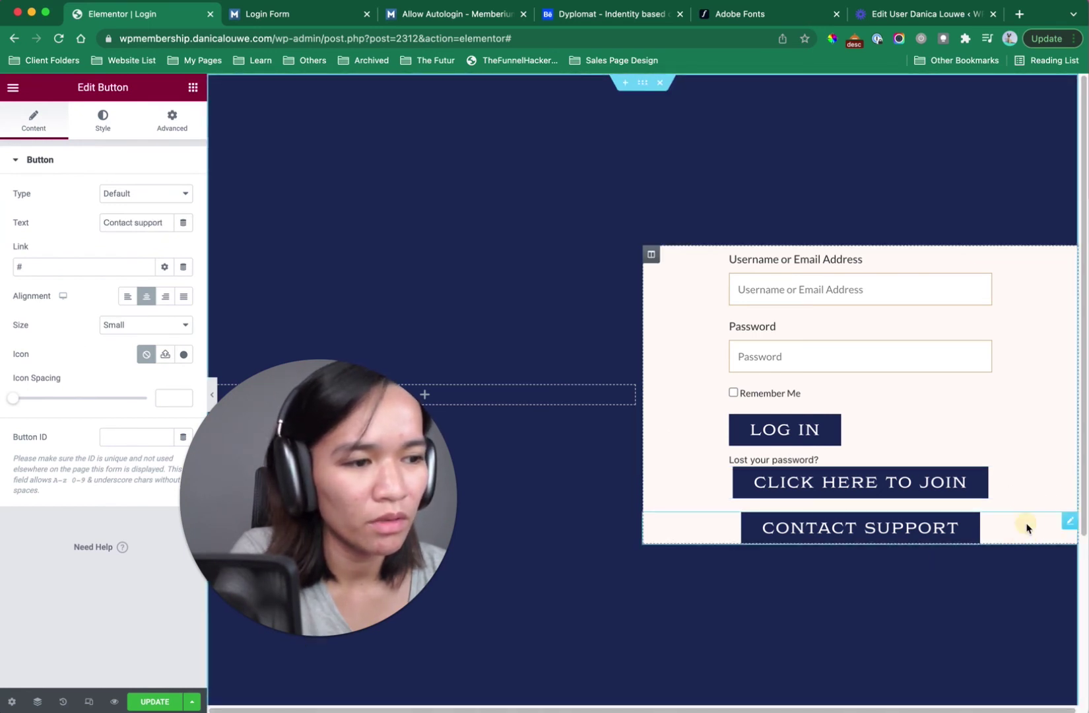
{"action": "left_click", "coordinate": [104, 127]}
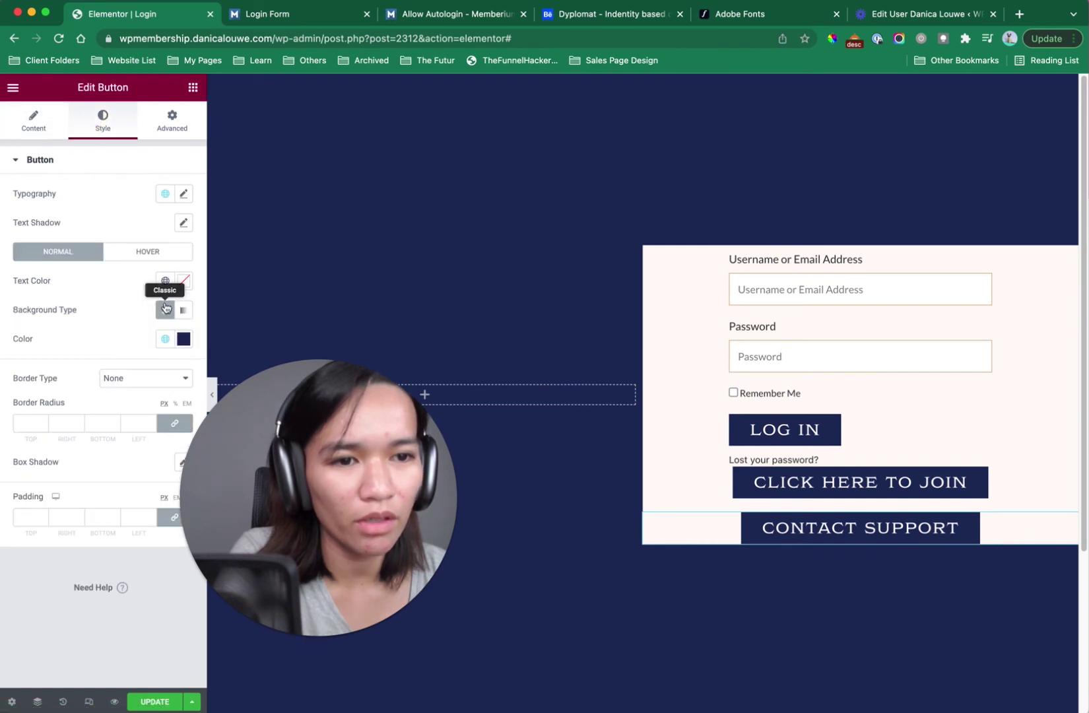
{"action": "left_click", "coordinate": [183, 338]}
{"action": "left_click_drag", "start_coordinate": [55, 532], "coordinate": [1, 528]}
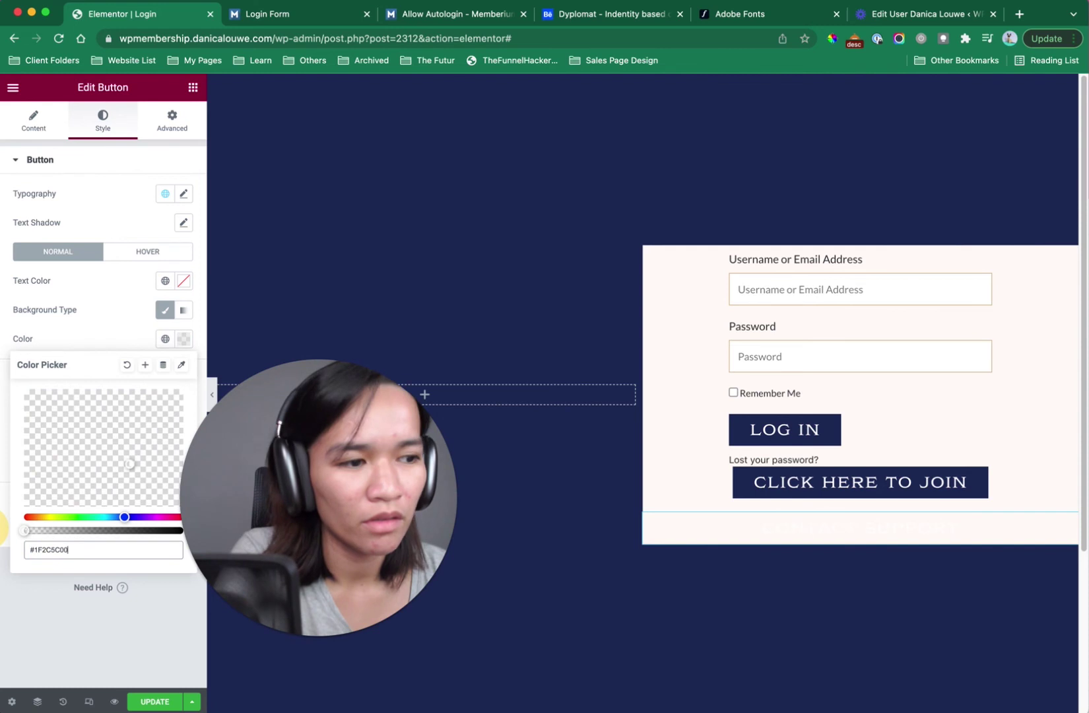
{"action": "left_click", "coordinate": [165, 281]}
{"action": "left_click", "coordinate": [115, 439]}
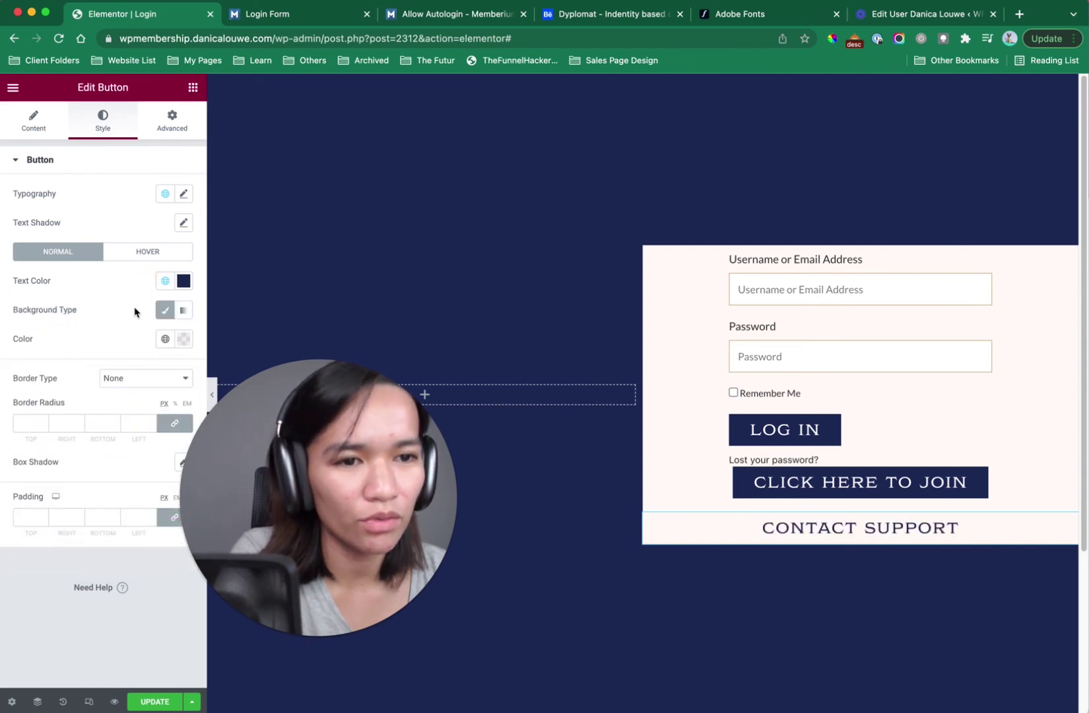
Give the Contact support button a solid 1 px border in the global navy color.
{"action": "left_click", "coordinate": [119, 379]}
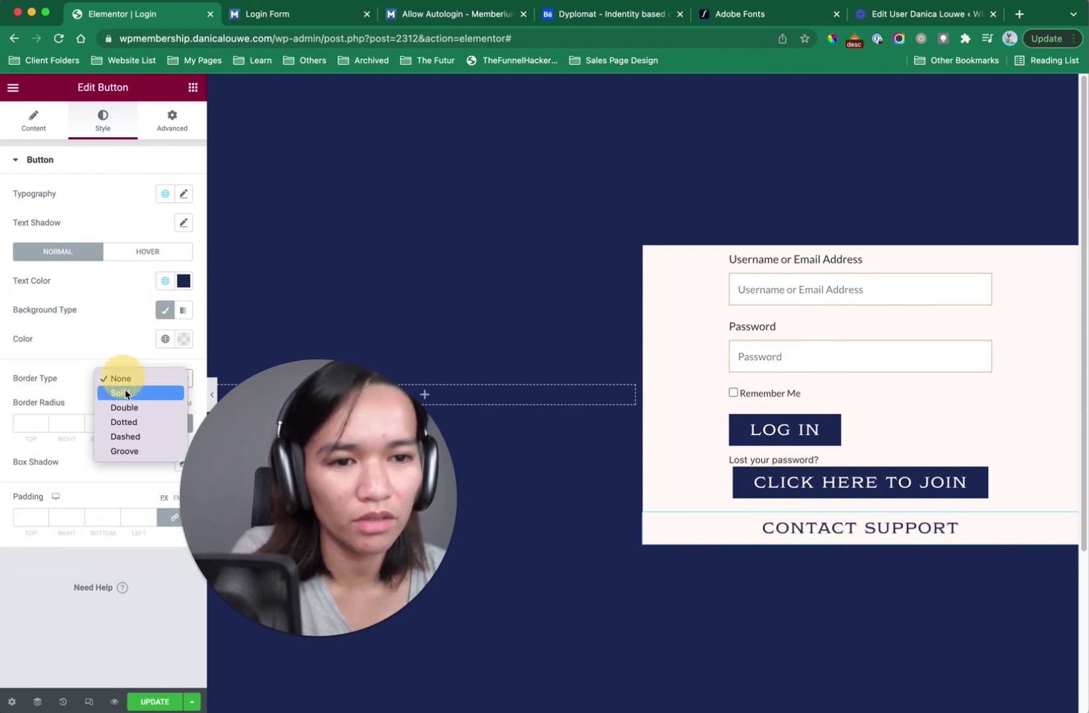
{"action": "left_click", "coordinate": [124, 391]}
{"action": "left_click", "coordinate": [136, 423]}
{"action": "left_click", "coordinate": [165, 461]}
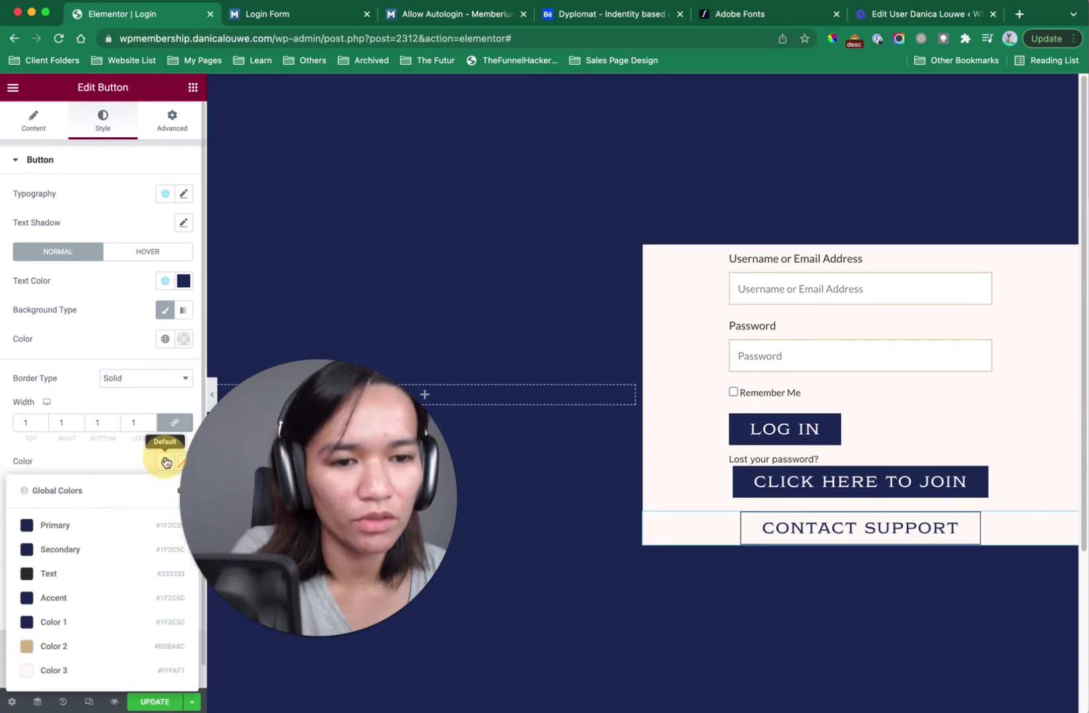
{"action": "left_click", "coordinate": [79, 633]}
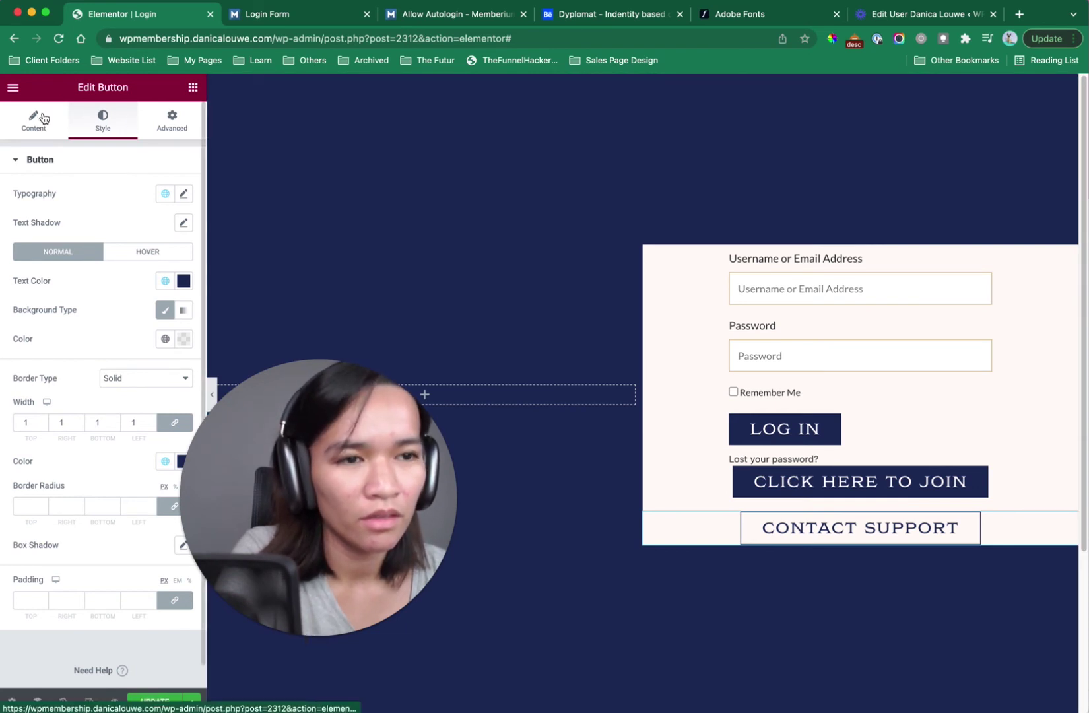
Try the Full Width (100%) positioning option on the Contact support button, then restore its default width.
{"action": "left_click", "coordinate": [169, 130]}
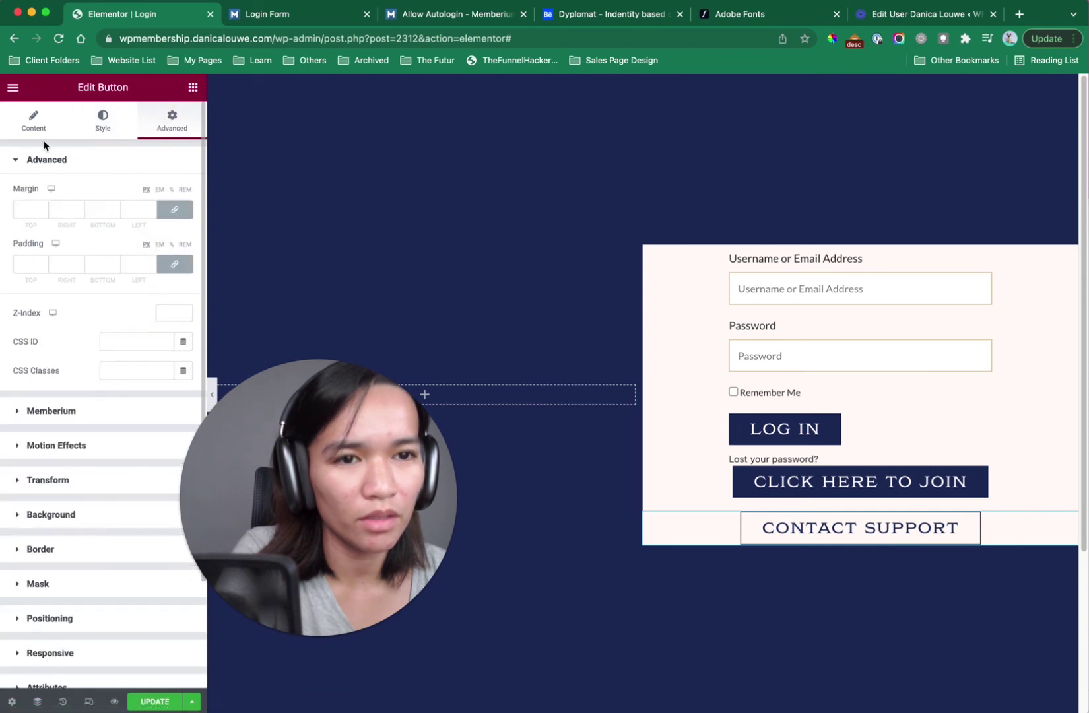
{"action": "left_click", "coordinate": [91, 618]}
{"action": "left_click", "coordinate": [116, 439]}
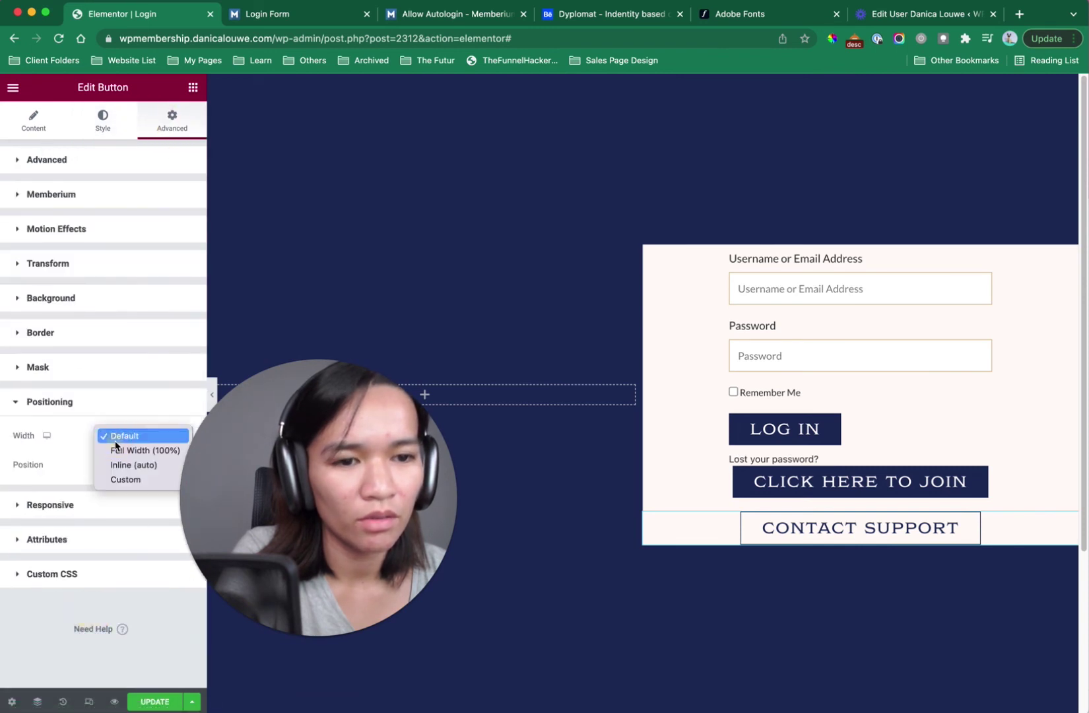
{"action": "left_click", "coordinate": [122, 451]}
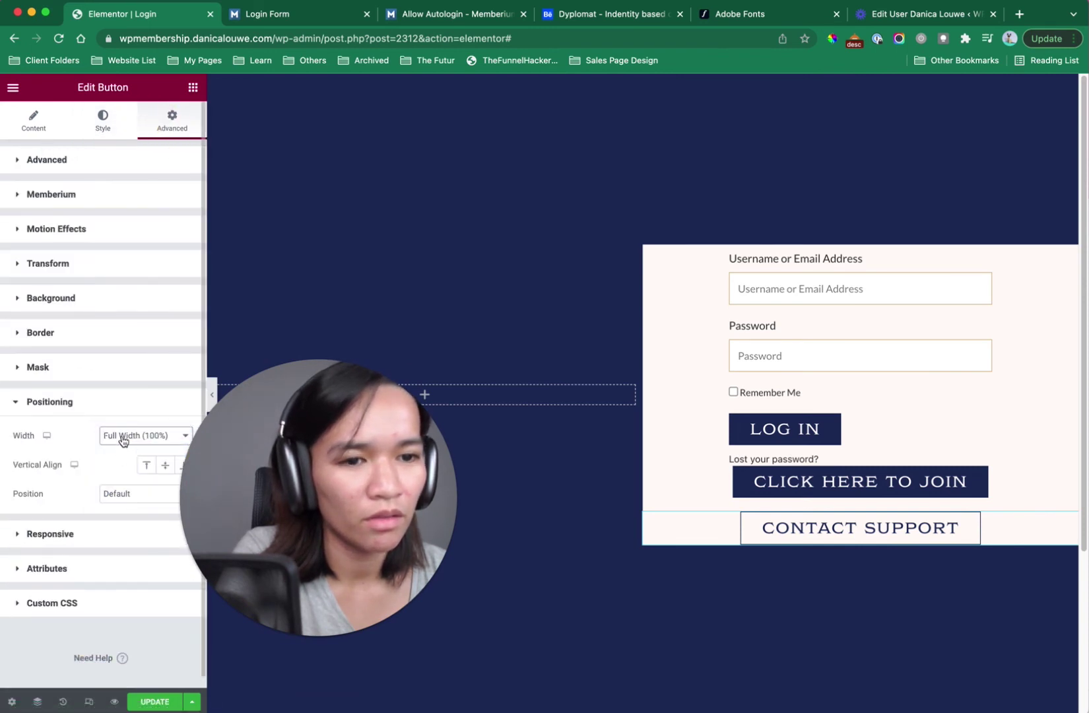
{"action": "left_click", "coordinate": [122, 437]}
{"action": "left_click", "coordinate": [120, 421]}
{"action": "left_click", "coordinate": [34, 120]}
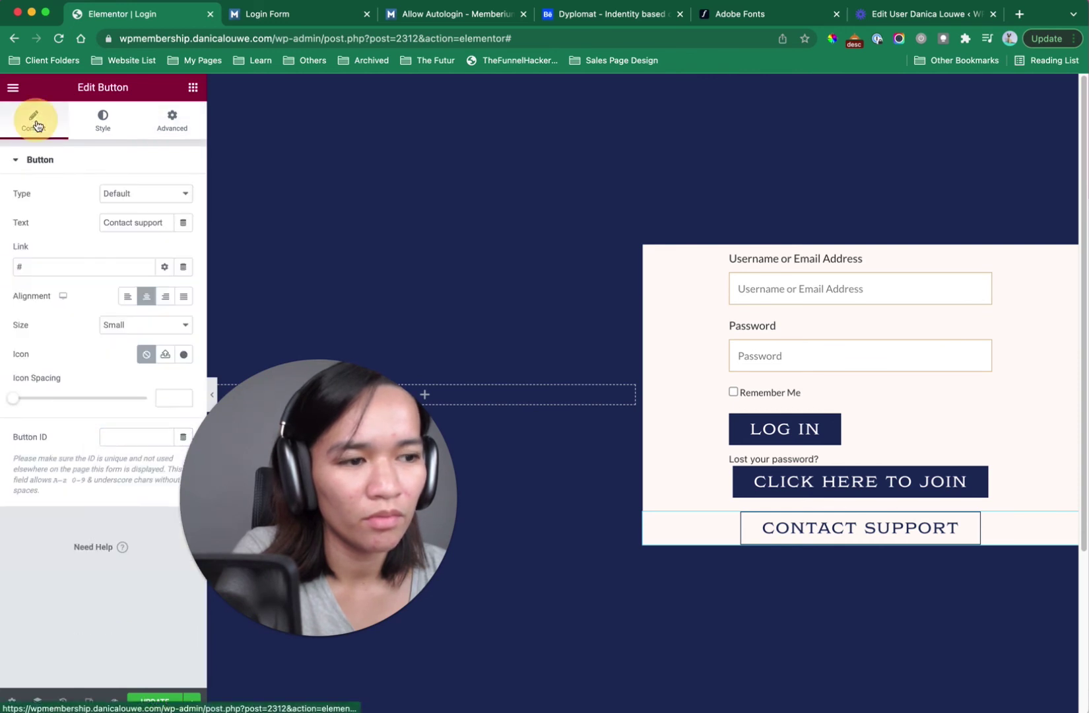
{"action": "left_click", "coordinate": [102, 127]}
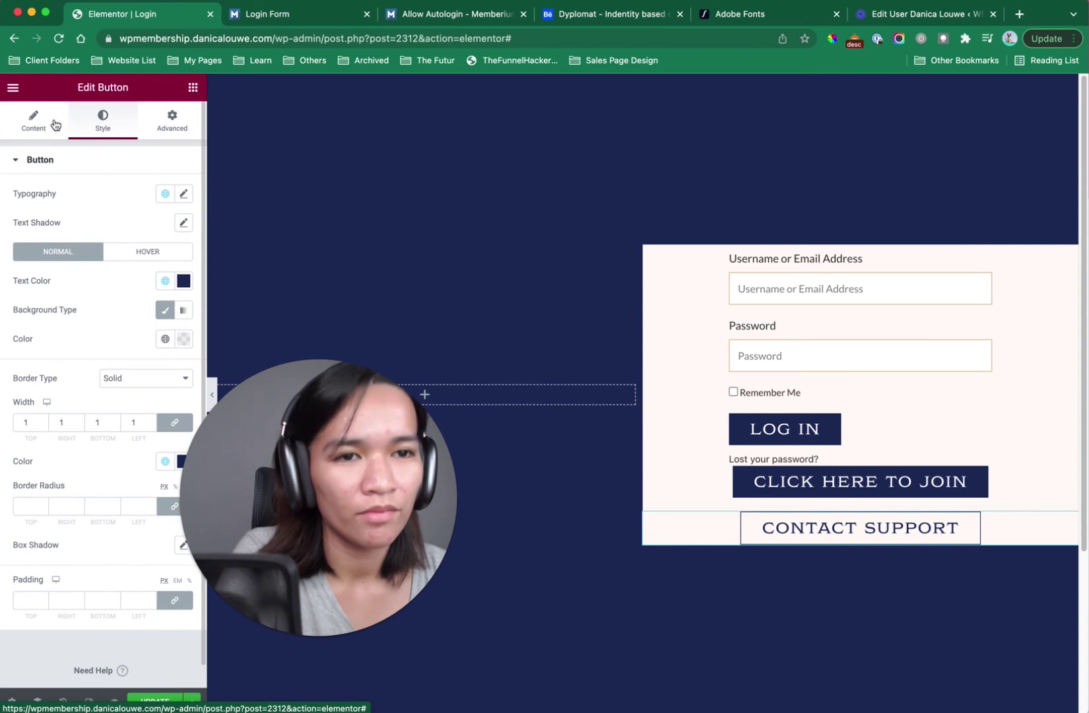
Change the text of the "click here to join" button to "Become a Member".
{"action": "left_click", "coordinate": [1010, 487]}
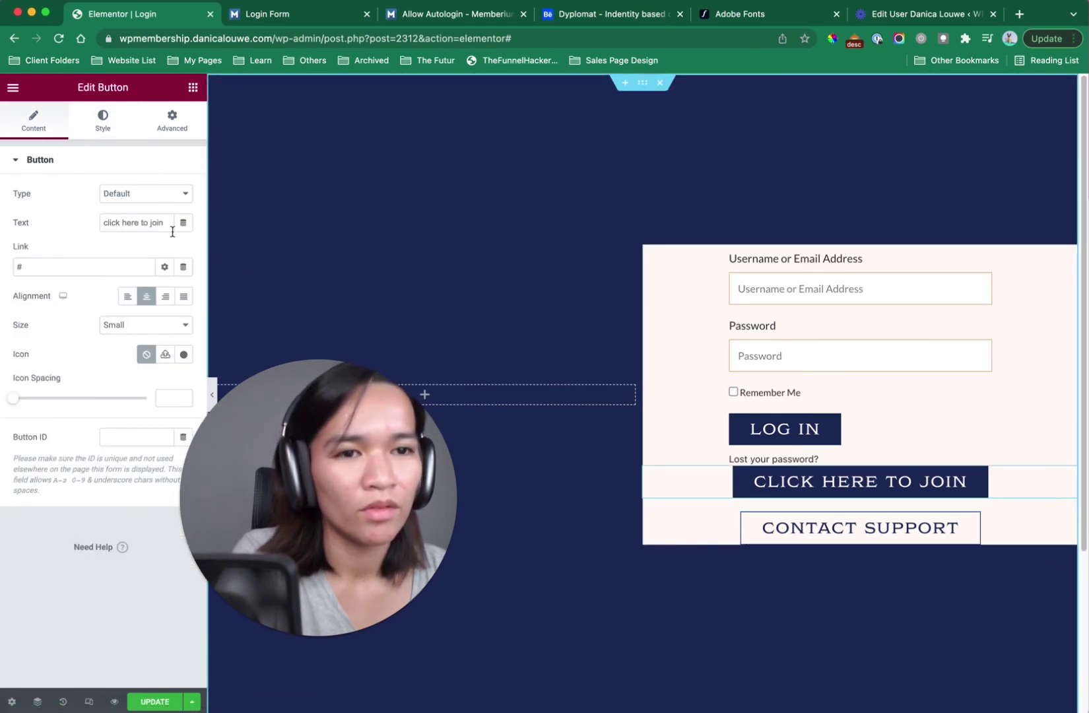
{"action": "triple_click", "coordinate": [139, 222]}
{"action": "type", "text": "Become a Member"}
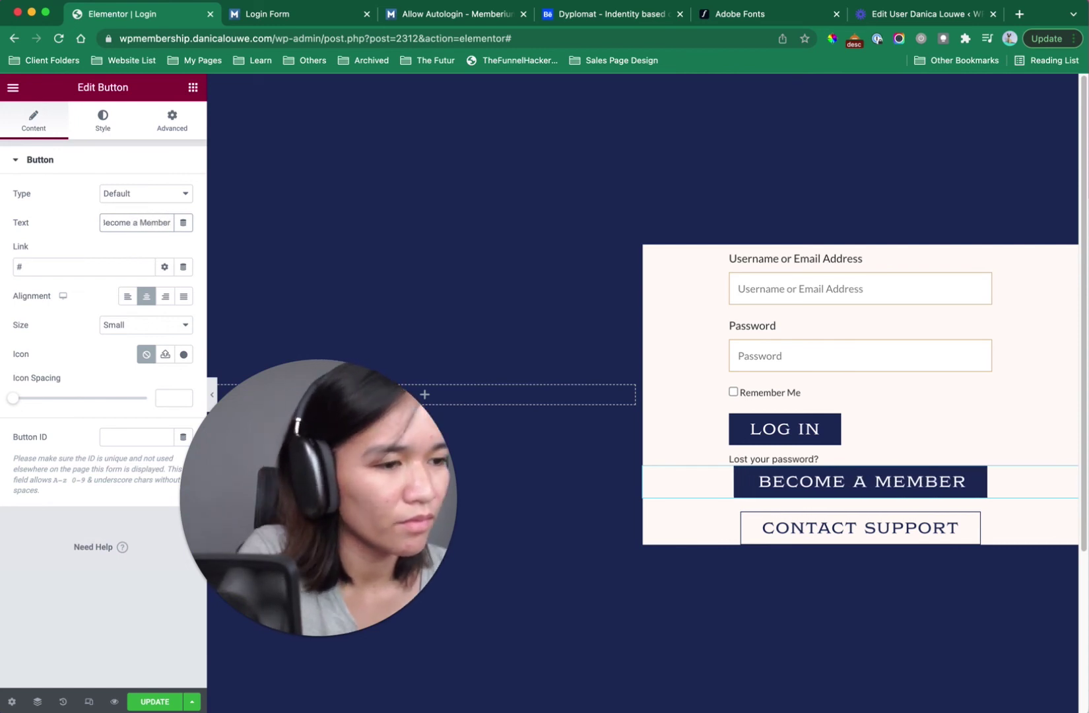
Unlink the Contact support button's padding and set it to 12 px top and bottom and 40 px on both sides.
{"action": "left_click", "coordinate": [1001, 527]}
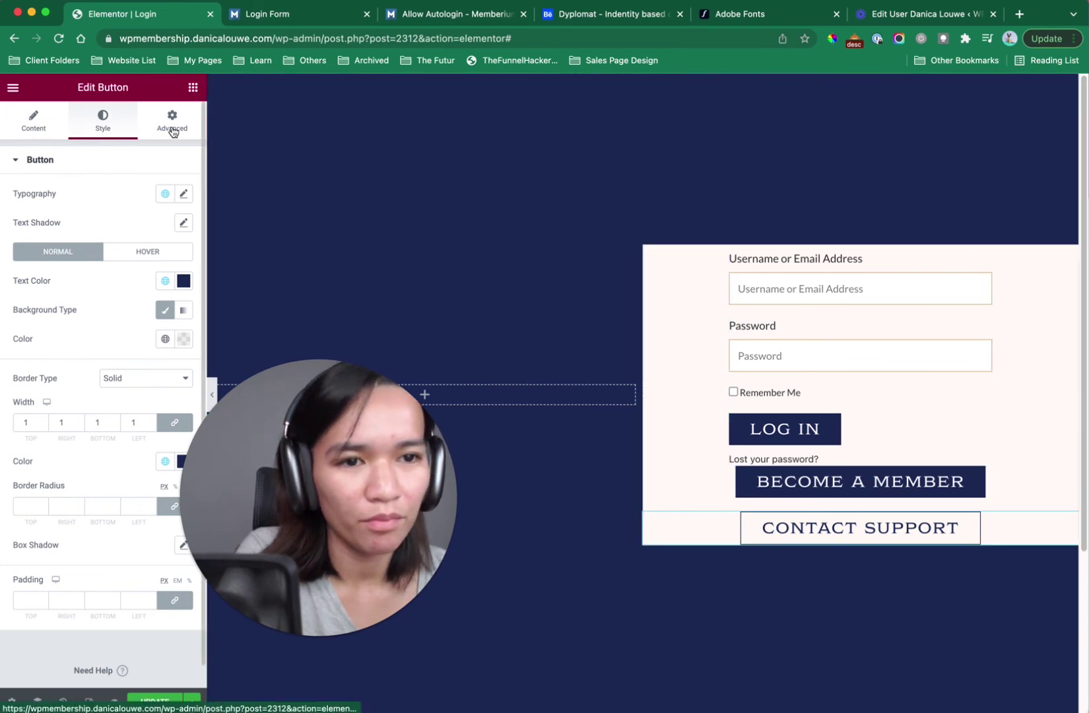
{"action": "left_click", "coordinate": [154, 603]}
{"action": "double_click", "coordinate": [32, 601]}
{"action": "type", "text": "12"}
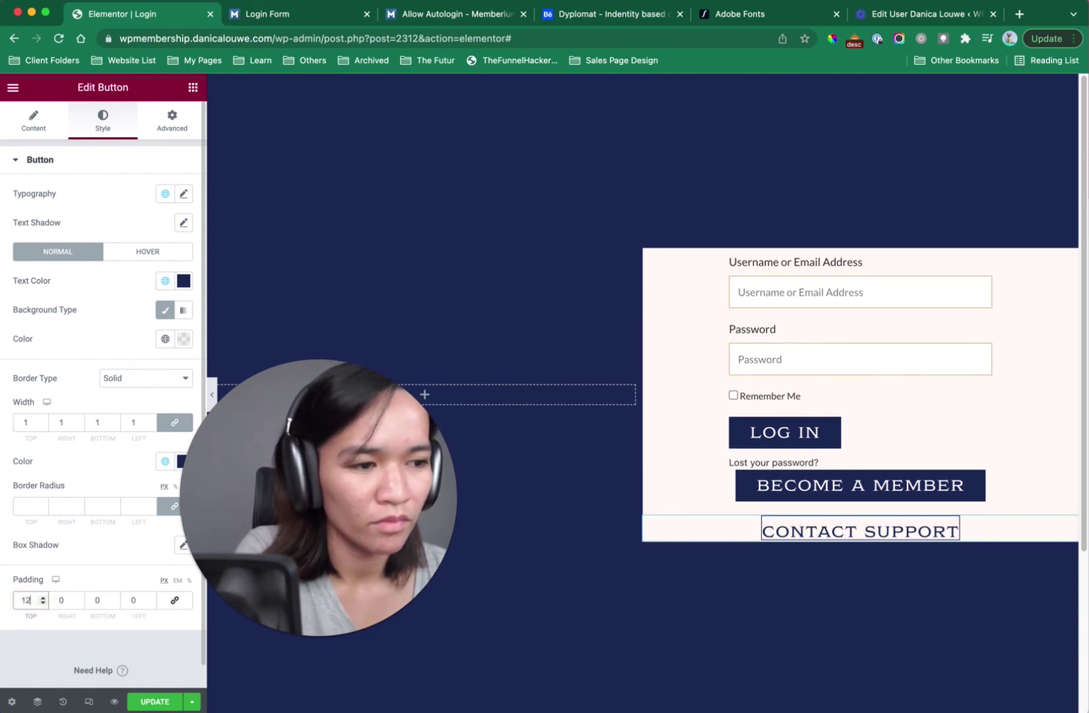
{"action": "double_click", "coordinate": [97, 600]}
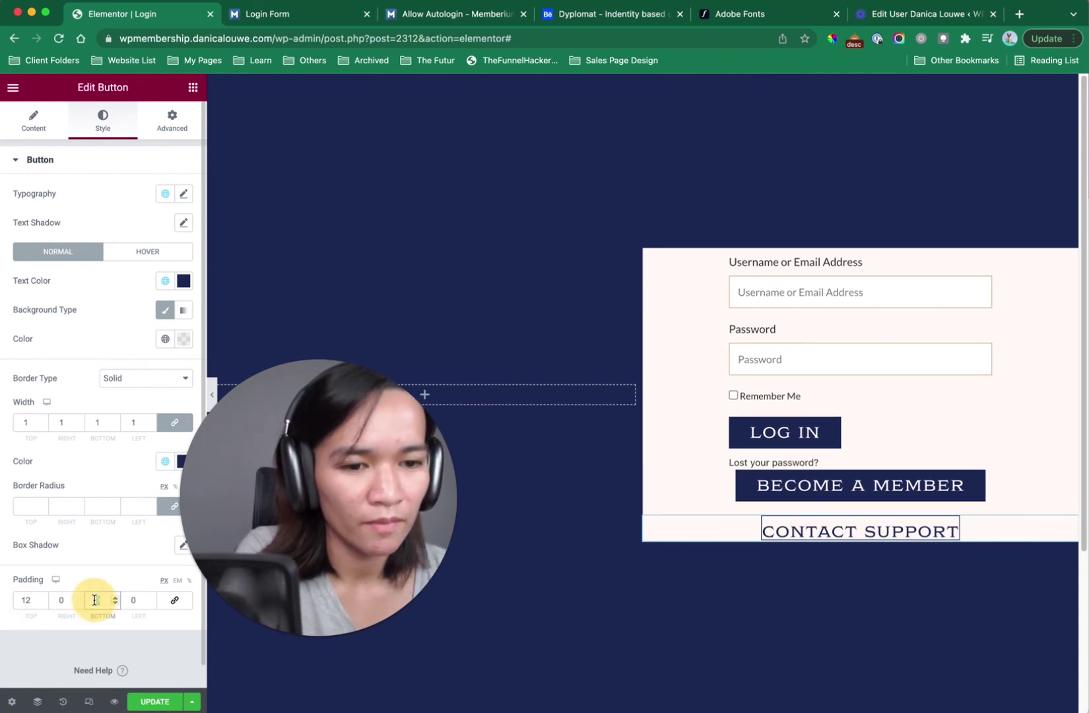
{"action": "type", "text": "12"}
{"action": "left_click", "coordinate": [69, 601]}
{"action": "type", "text": "40"}
{"action": "double_click", "coordinate": [132, 600]}
{"action": "type", "text": "40"}
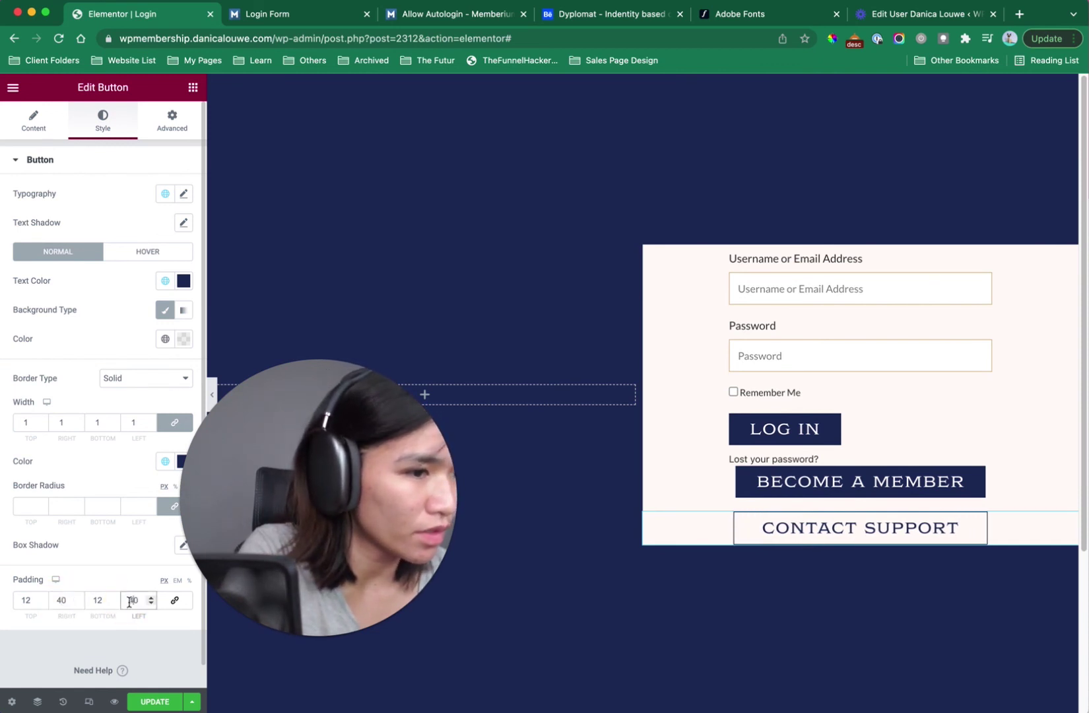
Reduce the Contact support button's top and bottom padding to 10 px.
{"action": "left_click", "coordinate": [29, 600]}
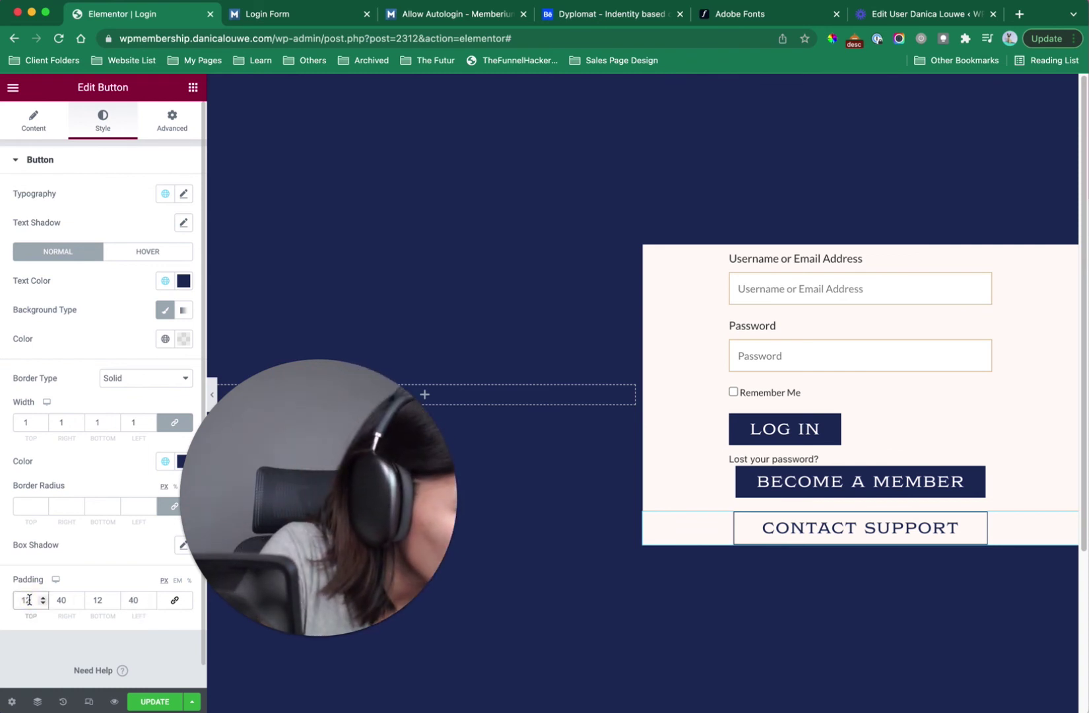
{"action": "left_click", "coordinate": [42, 603]}
{"action": "left_click", "coordinate": [42, 603]}
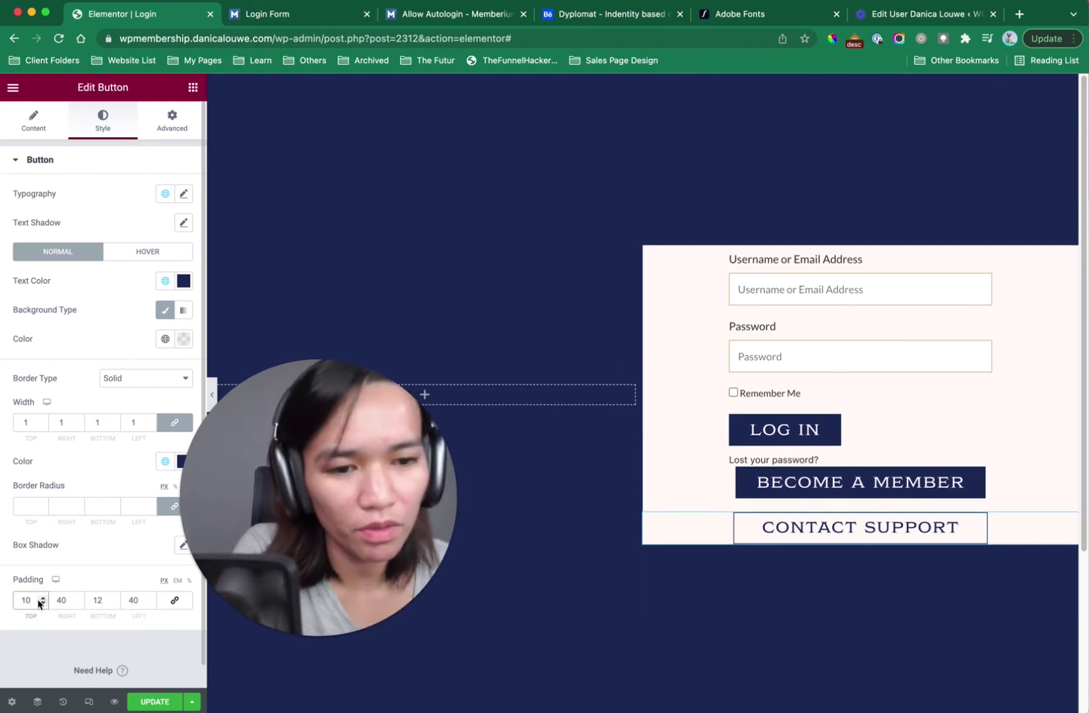
{"action": "left_click", "coordinate": [106, 602]}
{"action": "key", "text": "BackSpace"}
{"action": "type", "text": "0"}
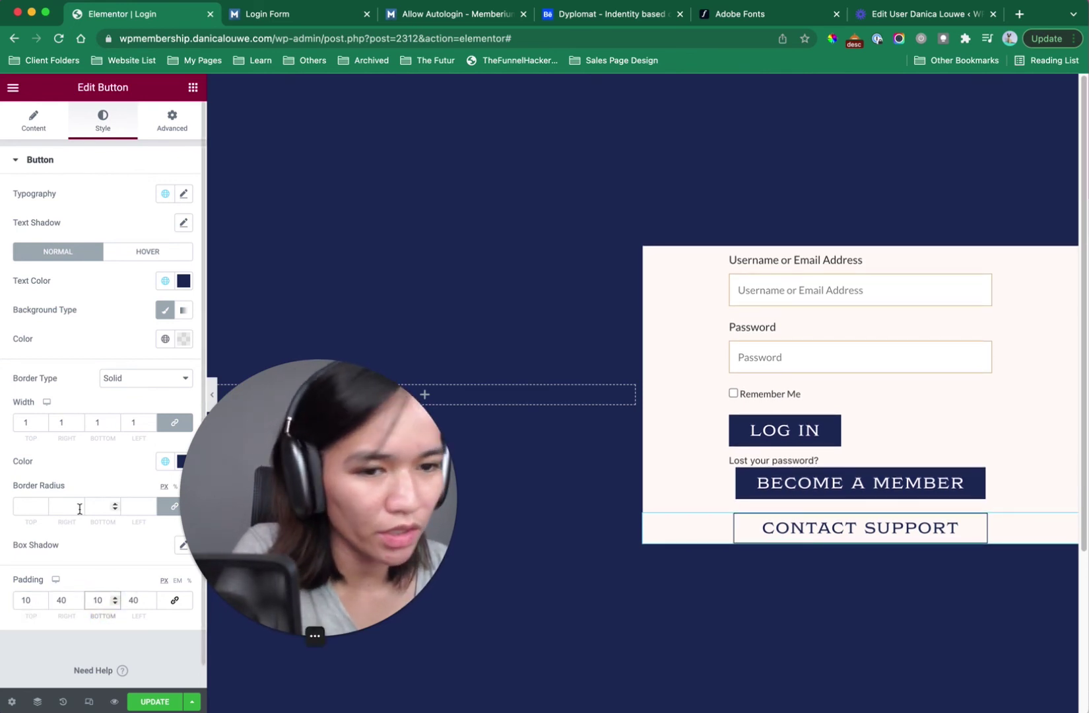
Set the Contact support button's right and left padding to 38 px.
{"action": "double_click", "coordinate": [65, 601]}
{"action": "type", "text": "28"}
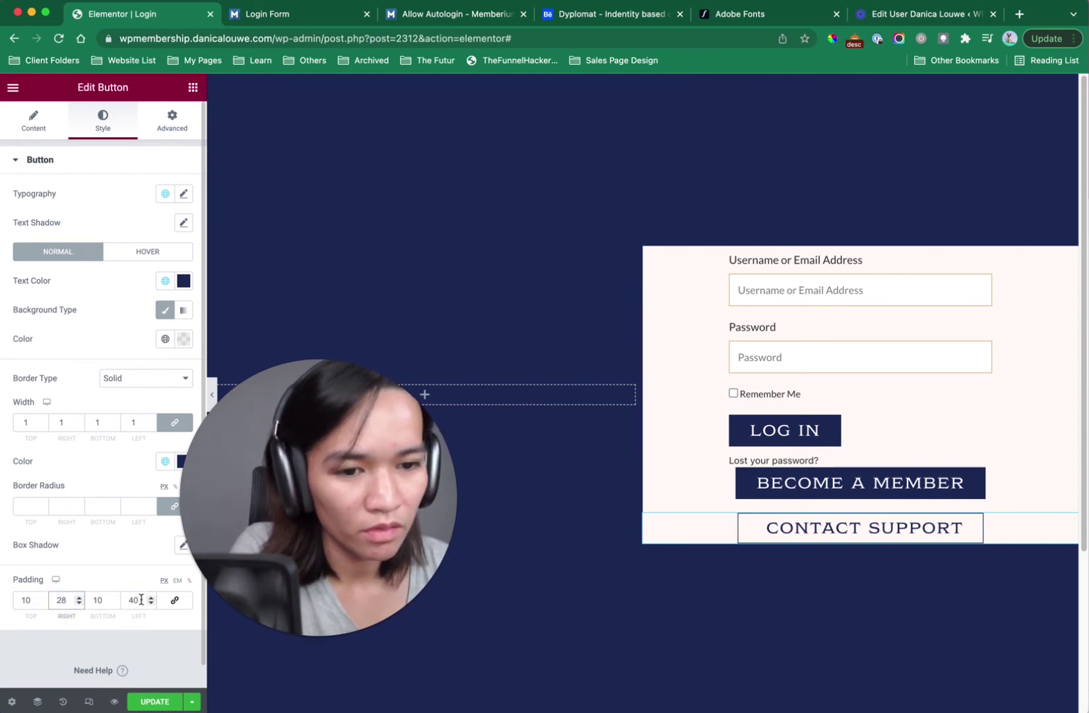
{"action": "type", "text": "38"}
{"action": "left_click_drag", "start_coordinate": [126, 601], "coordinate": [140, 602]}
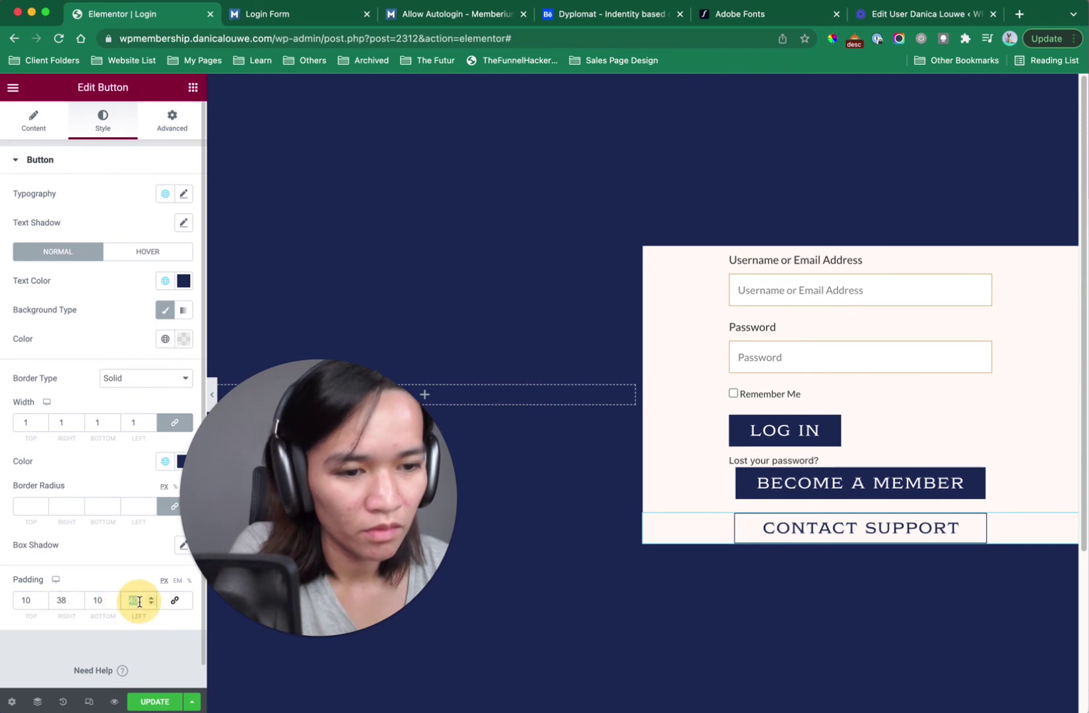
{"action": "type", "text": "28"}
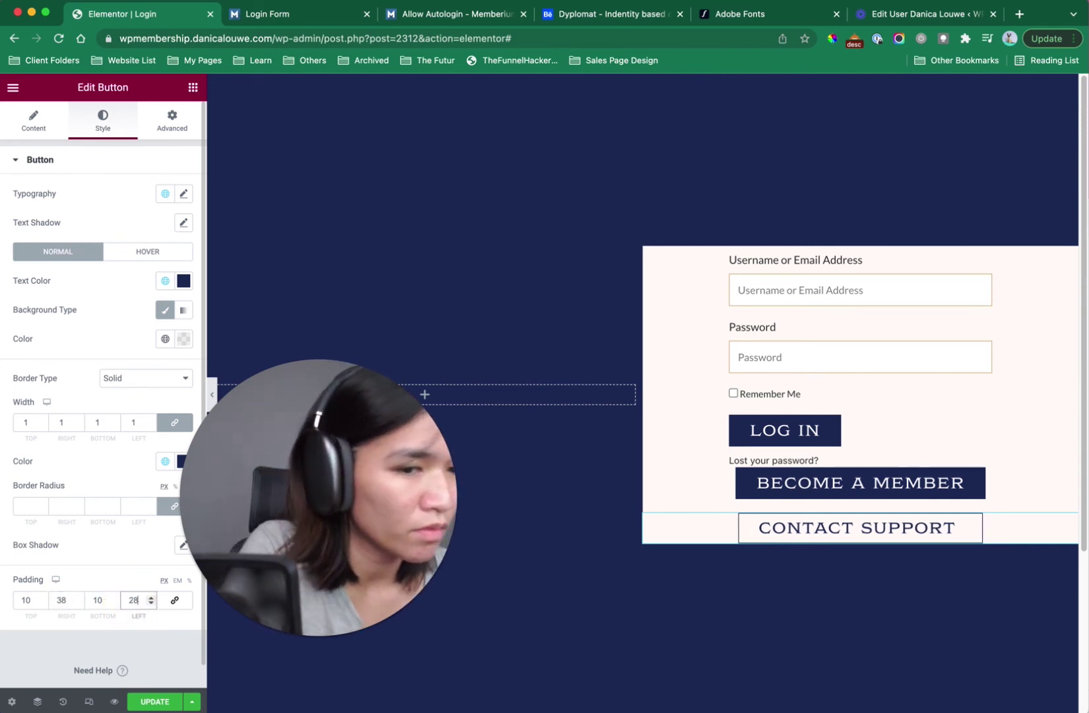
{"action": "key", "text": "Up"}
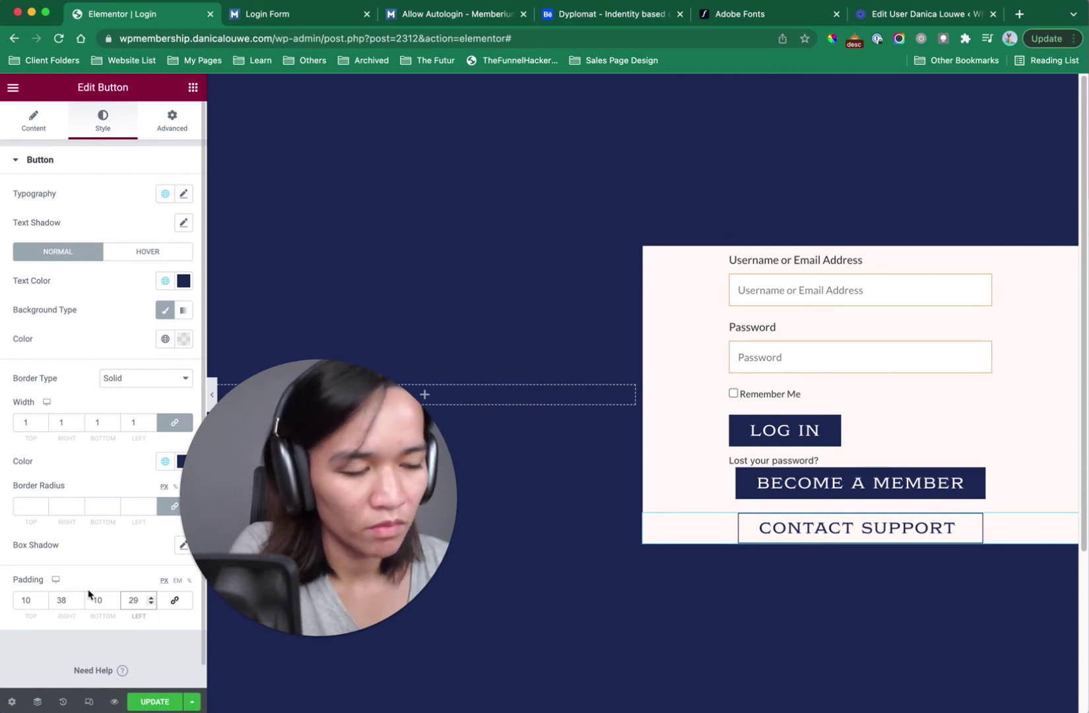
{"action": "key", "text": "BackSpace"}
{"action": "key", "text": "BackSpace"}
{"action": "type", "text": "038"}
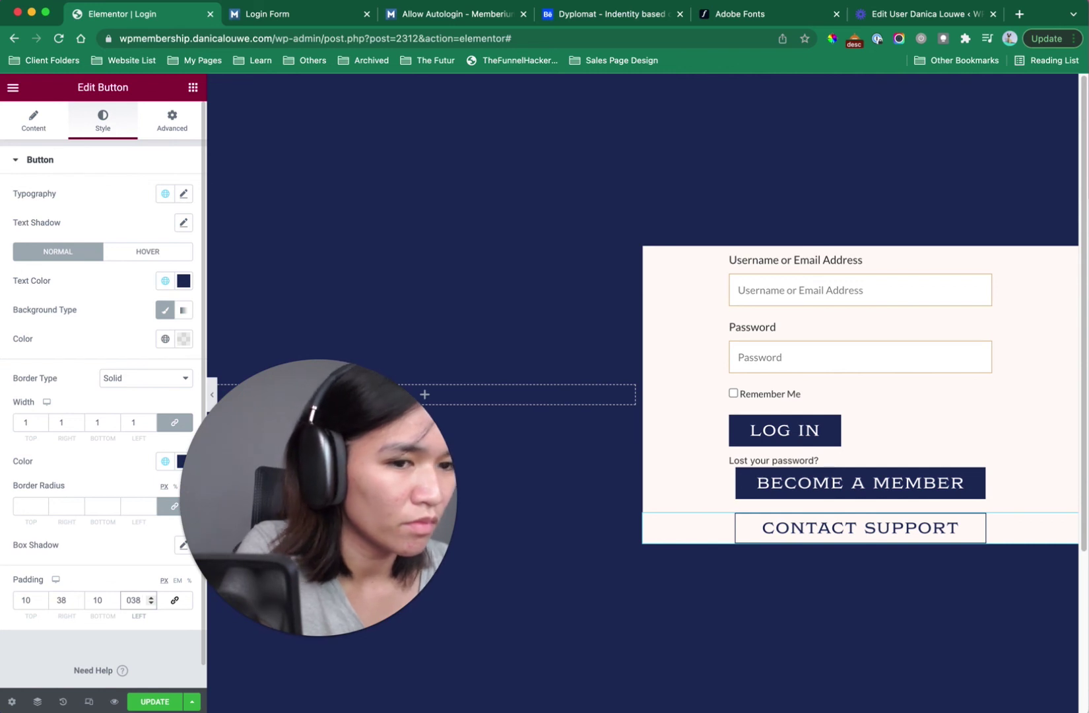
Set the Contact support button's left and right padding to 37 px to match the width of the Become a Member button.
{"action": "key", "text": "BackSpace"}
{"action": "key", "text": "BackSpace"}
{"action": "type", "text": "37"}
{"action": "left_click", "coordinate": [68, 606]}
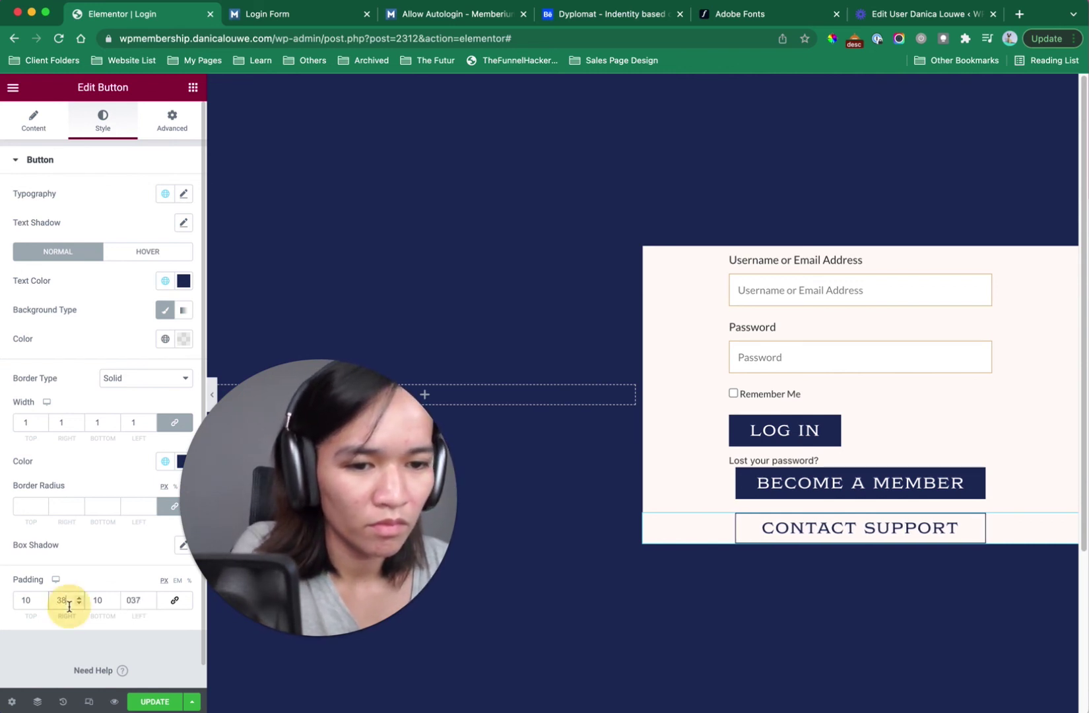
{"action": "key", "text": "BackSpace"}
{"action": "type", "text": "7"}
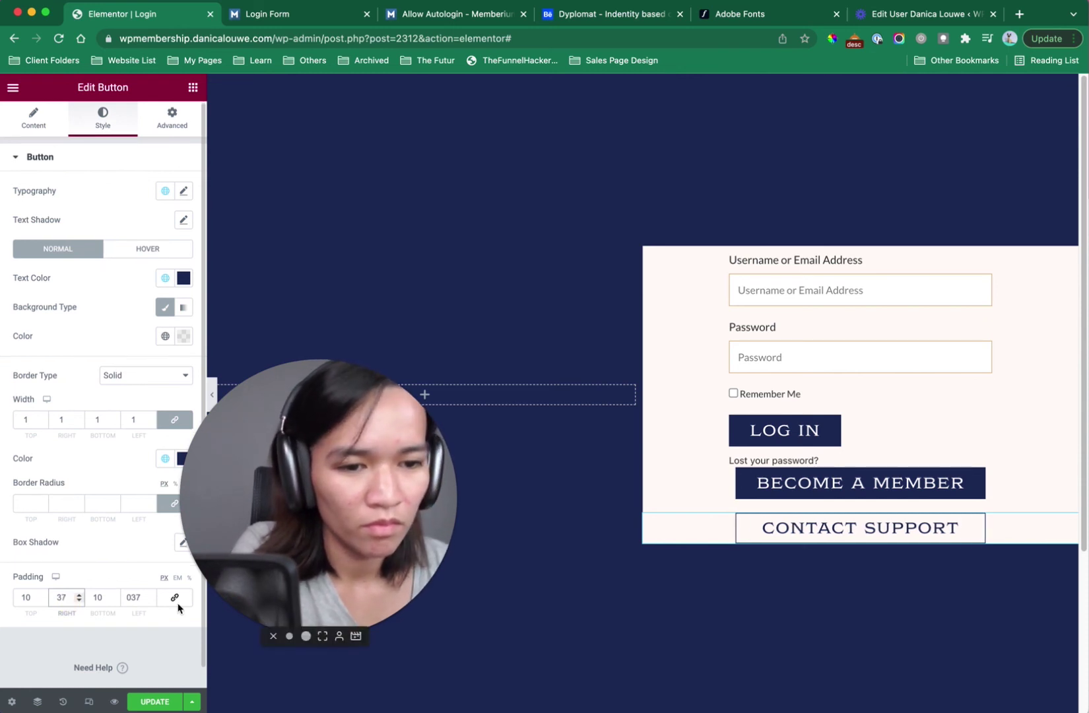
{"action": "left_click", "coordinate": [130, 600]}
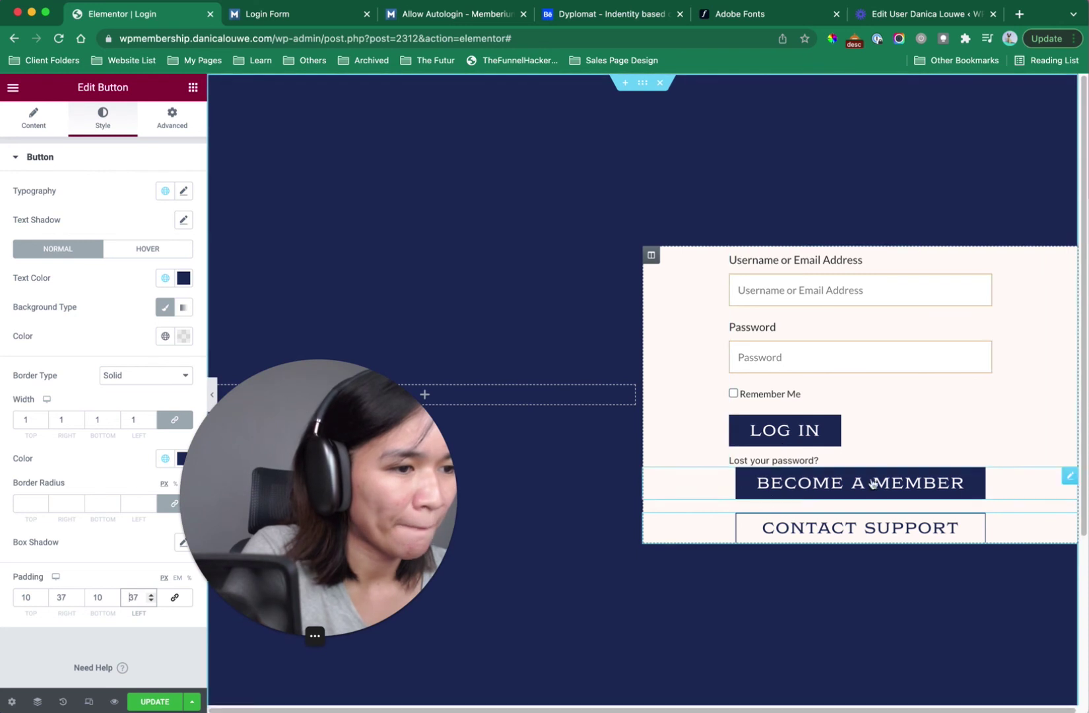
{"action": "left_click", "coordinate": [175, 702]}
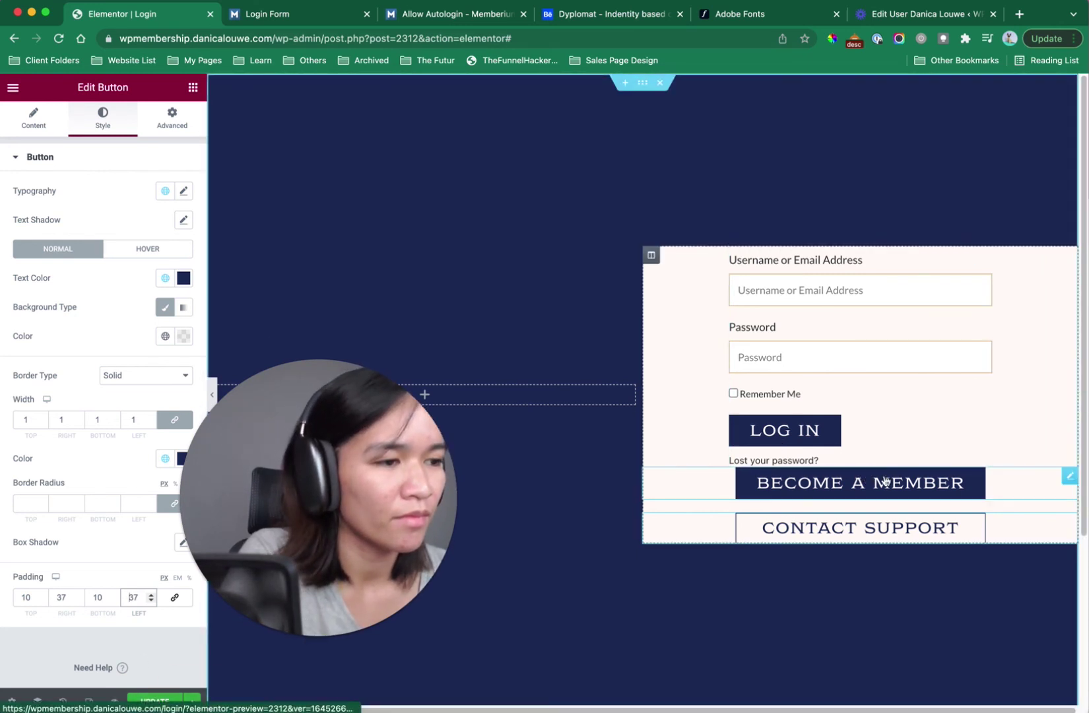
Try left alignment on the Become a Member button and return it to center alignment.
{"action": "left_click", "coordinate": [1026, 486]}
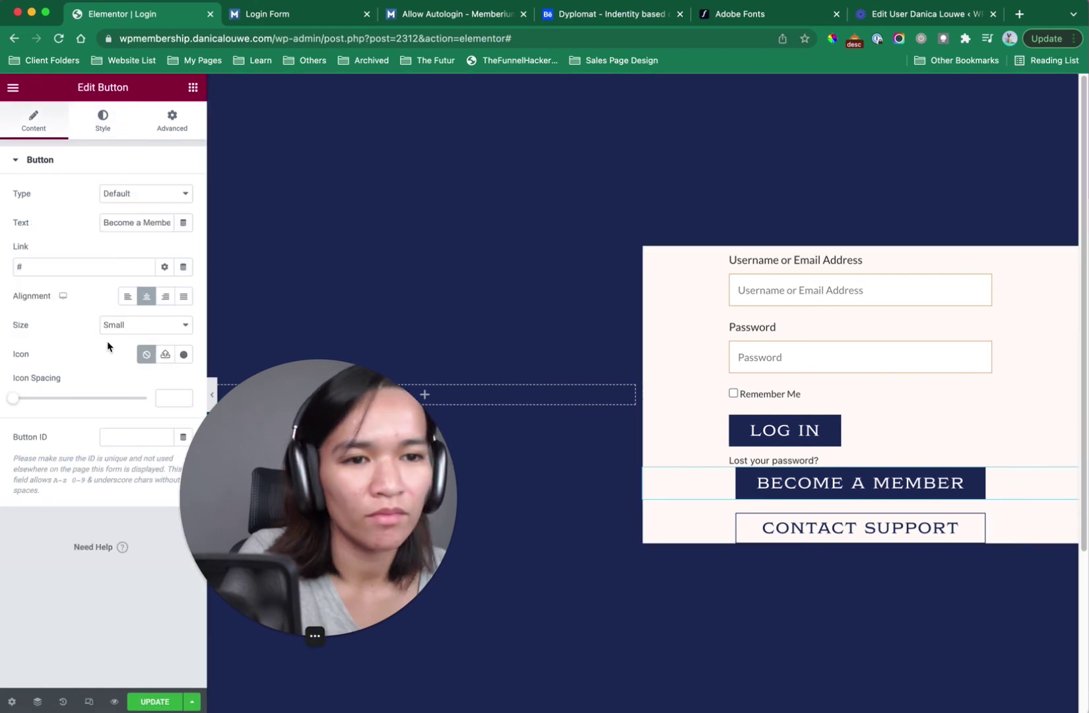
{"action": "left_click", "coordinate": [125, 297]}
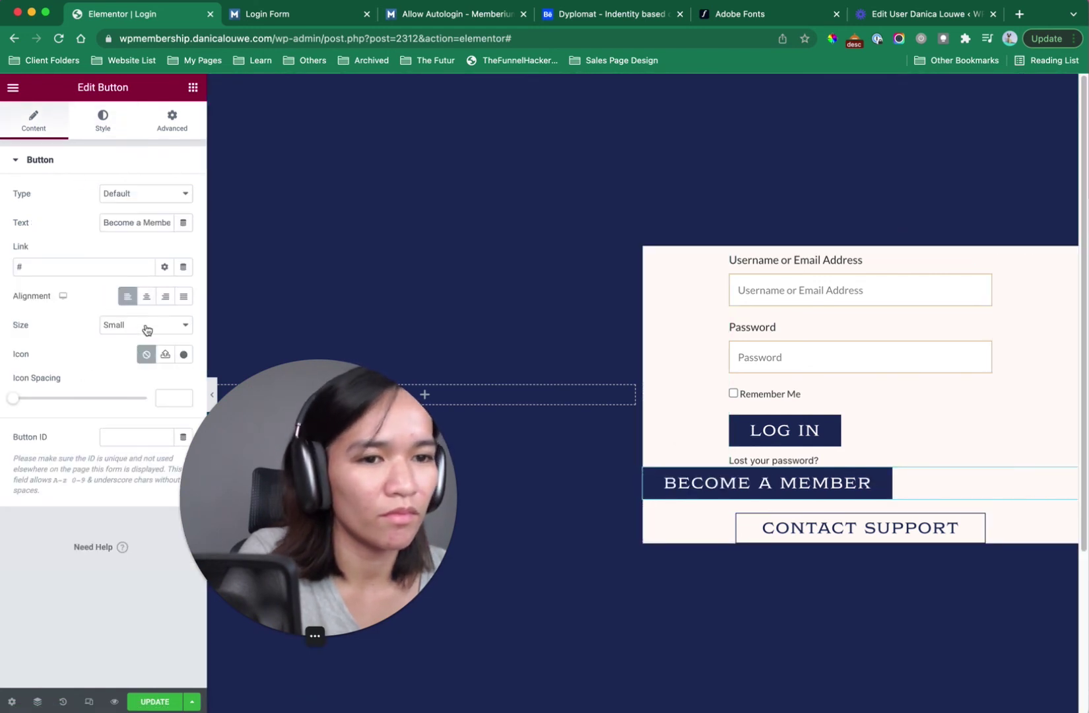
{"action": "left_click", "coordinate": [147, 295]}
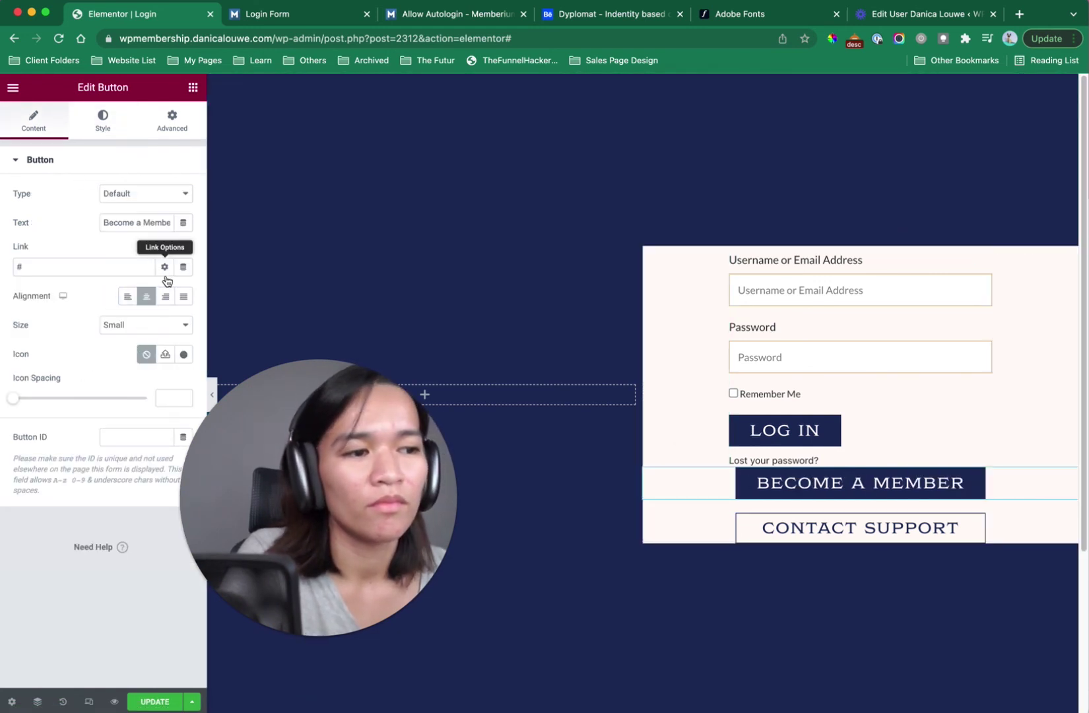
Find the Divider widget and place it between the login form and the Become a Member button.
{"action": "left_click", "coordinate": [193, 87]}
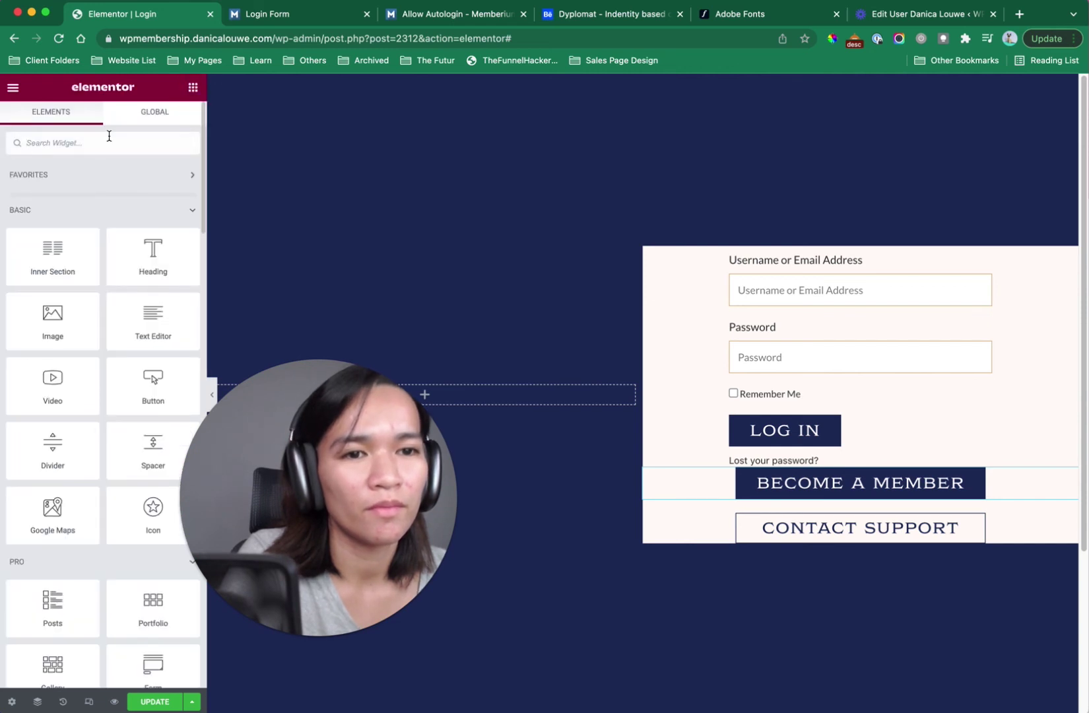
{"action": "type", "text": "div"}
{"action": "left_click_drag", "start_coordinate": [52, 188], "coordinate": [868, 465]}
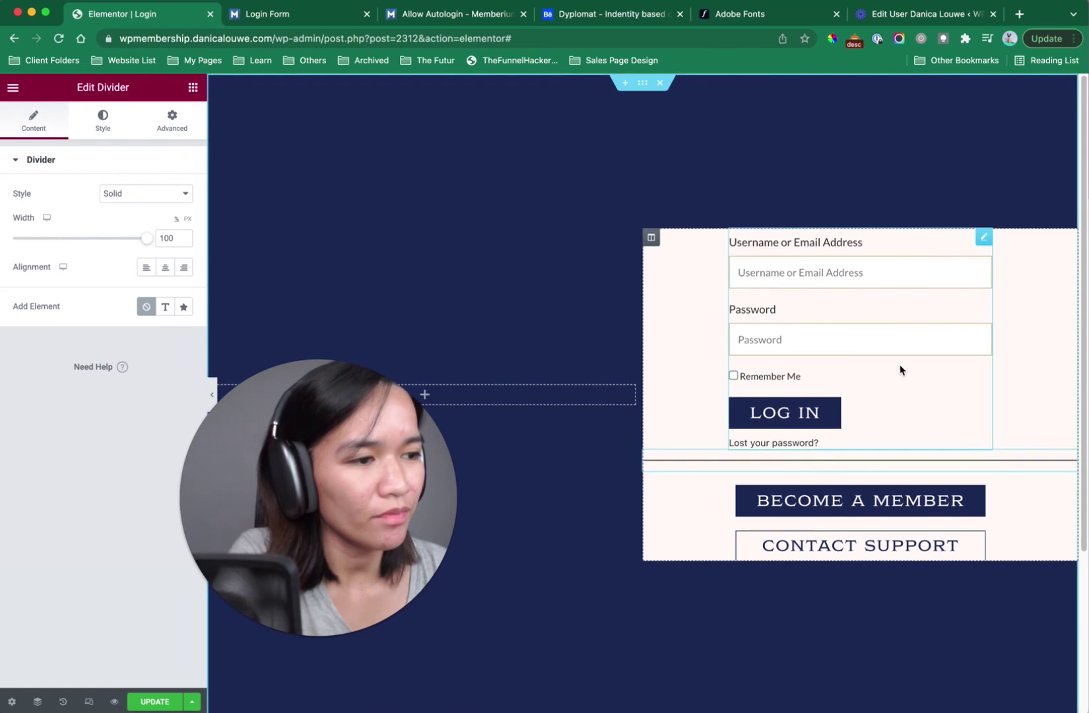
Apply the tan global color to the divider with a weight of 1 and open its content settings.
{"action": "left_click", "coordinate": [111, 112]}
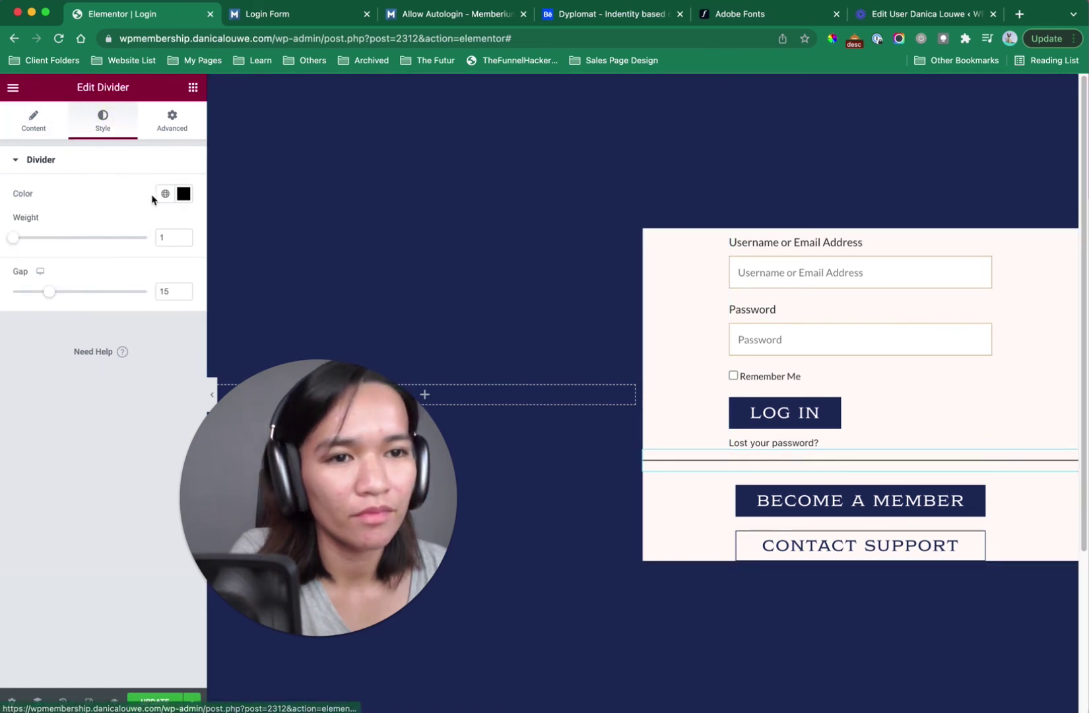
{"action": "left_click", "coordinate": [165, 193]}
{"action": "left_click", "coordinate": [63, 379]}
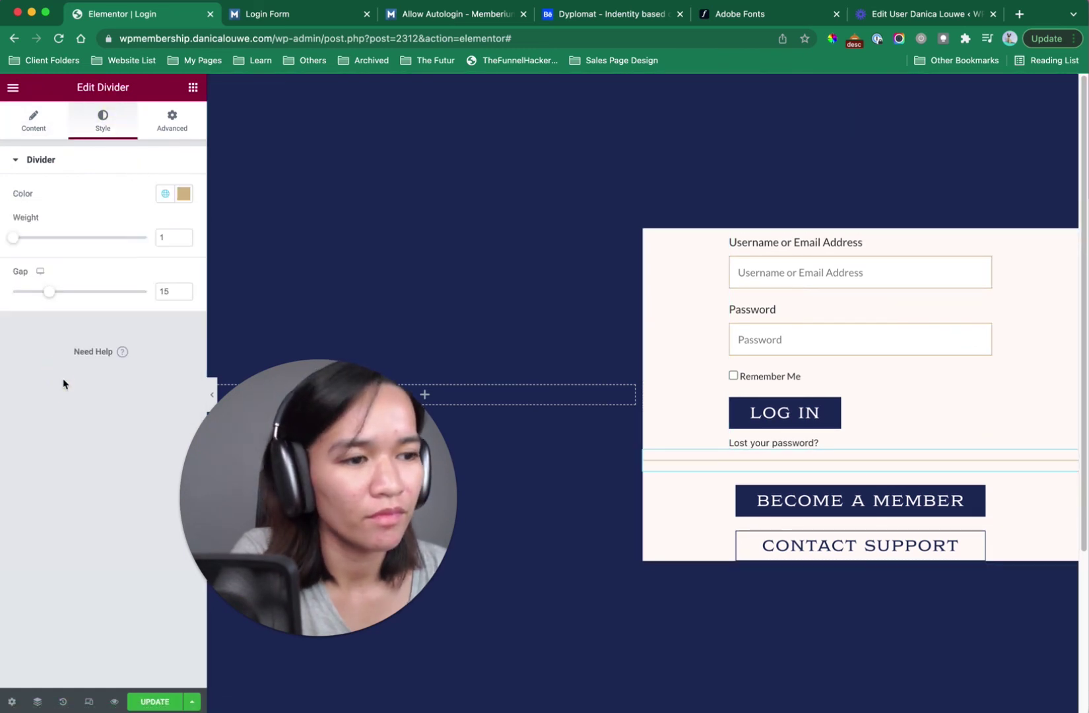
{"action": "mouse_move", "coordinate": [18, 238]}
{"action": "left_mouse_down"}
{"action": "mouse_move", "coordinate": [103, 248]}
{"action": "mouse_move", "coordinate": [12, 237]}
{"action": "left_mouse_up"}
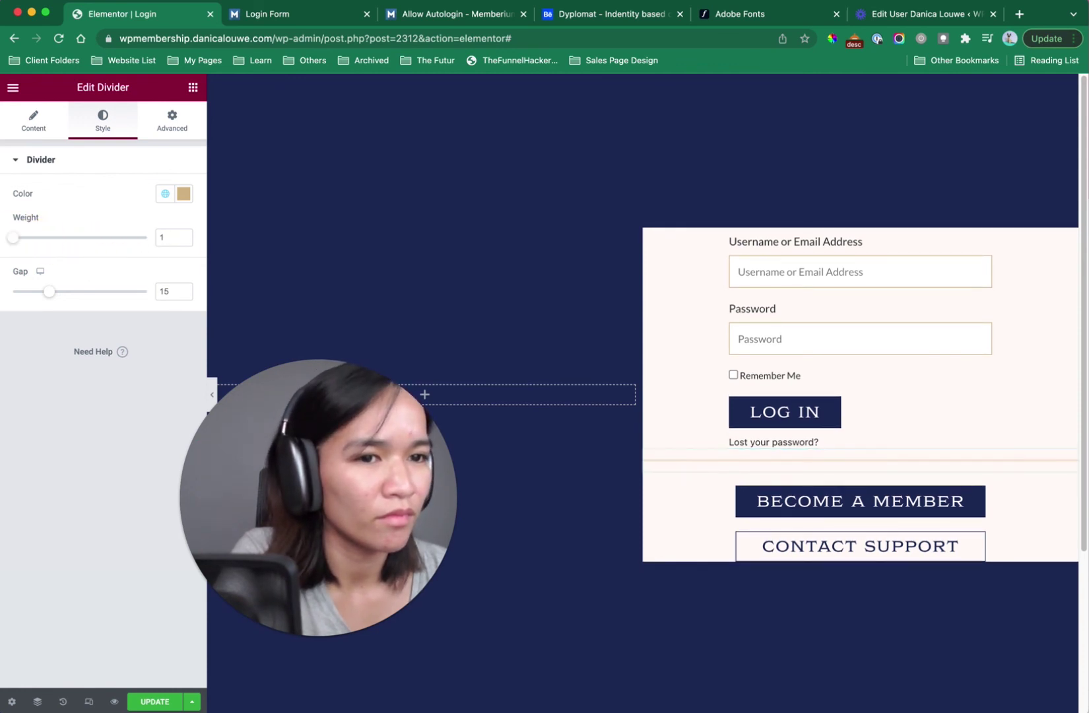
{"action": "left_click", "coordinate": [63, 122]}
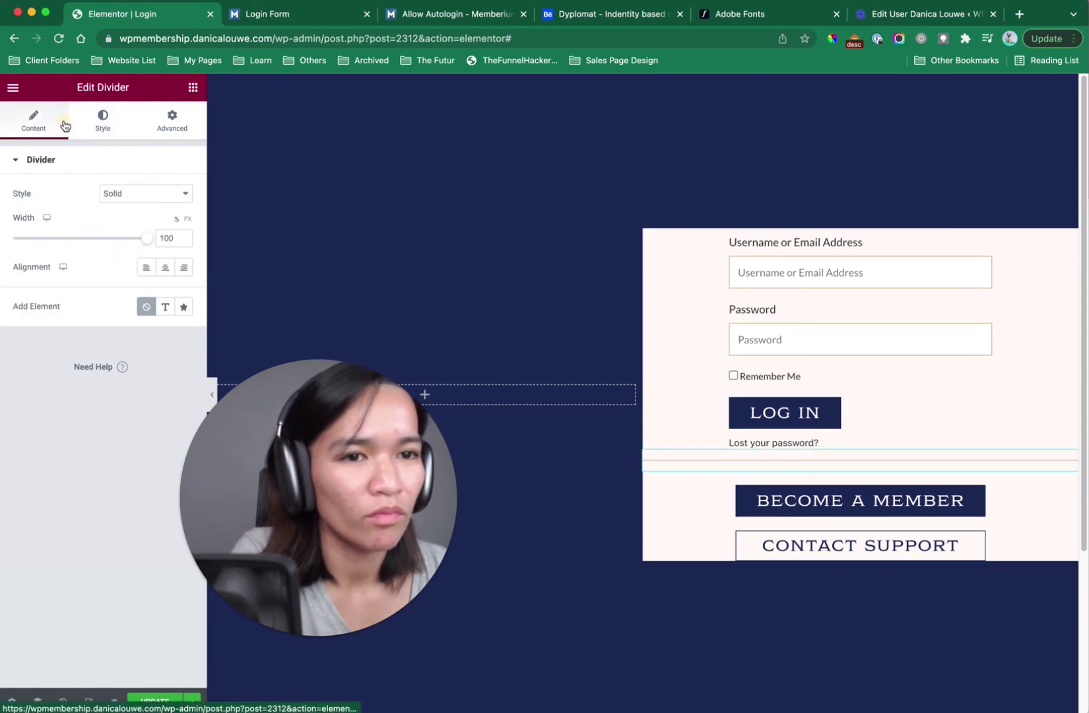
Set the divider's width to 380 px, center it, and update the page.
{"action": "left_click", "coordinate": [187, 222]}
{"action": "double_click", "coordinate": [166, 238]}
{"action": "type", "text": "380"}
{"action": "left_click", "coordinate": [166, 270]}
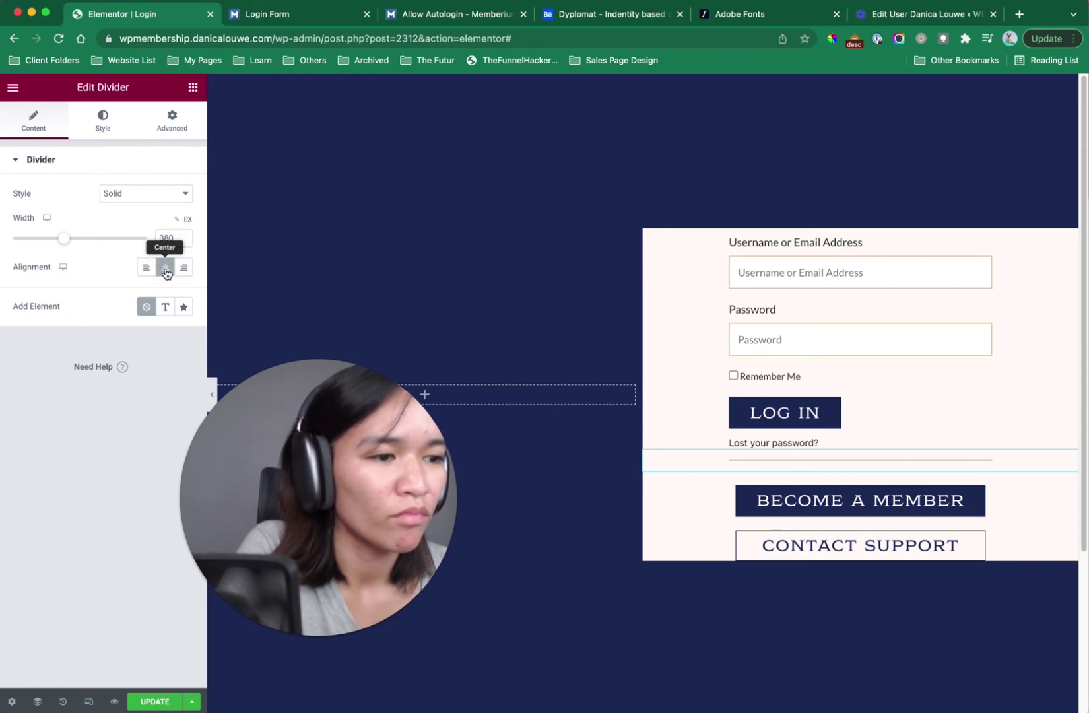
{"action": "left_click", "coordinate": [156, 702]}
Reload the login page in the incognito window and examine the divider's spacing between the form and buttons.
{"action": "mouse_move", "coordinate": [1059, 9]}
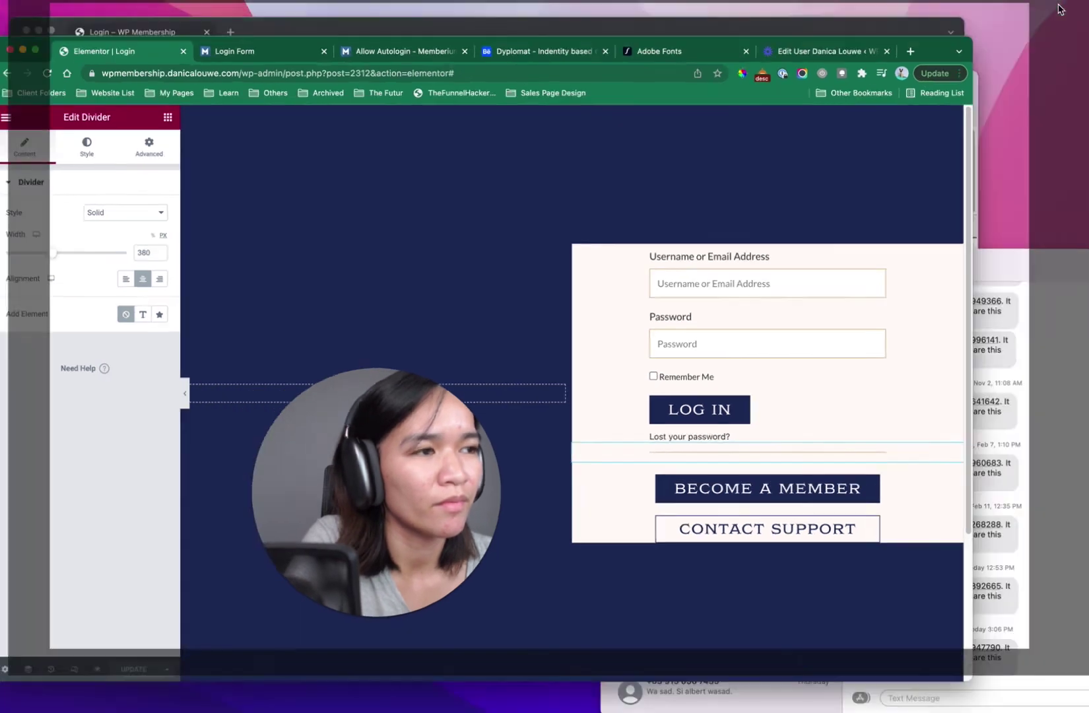
{"action": "left_click", "coordinate": [187, 97]}
{"action": "left_click", "coordinate": [74, 57]}
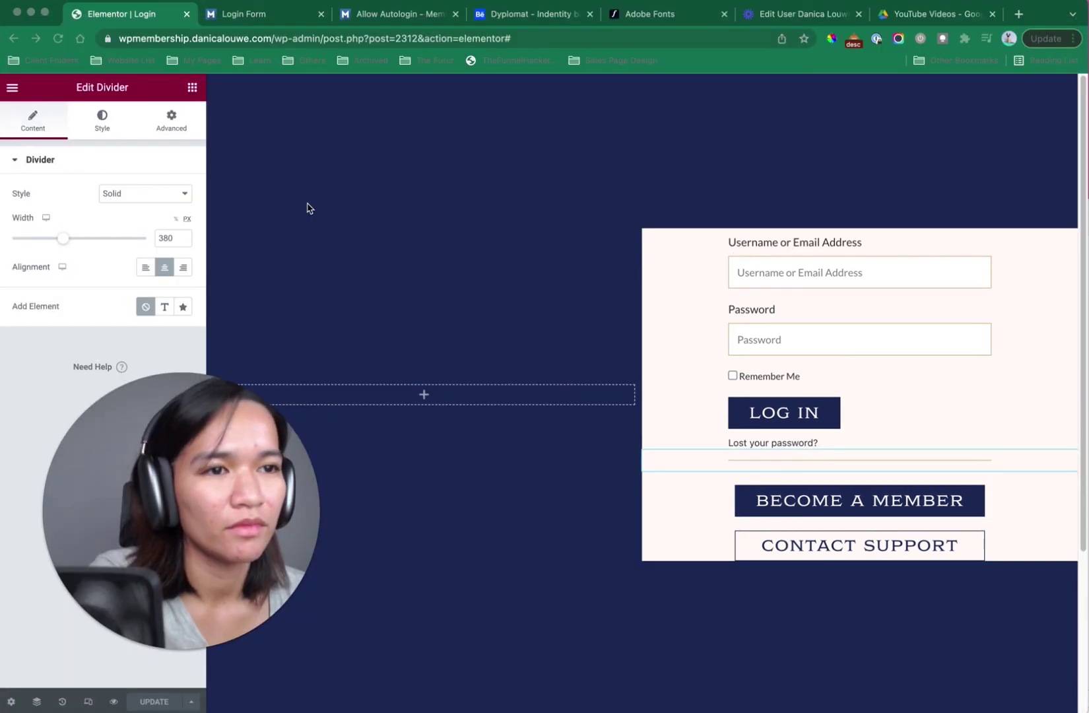
{"action": "key", "text": "ctrl+Up"}
{"action": "left_click", "coordinate": [267, 160]}
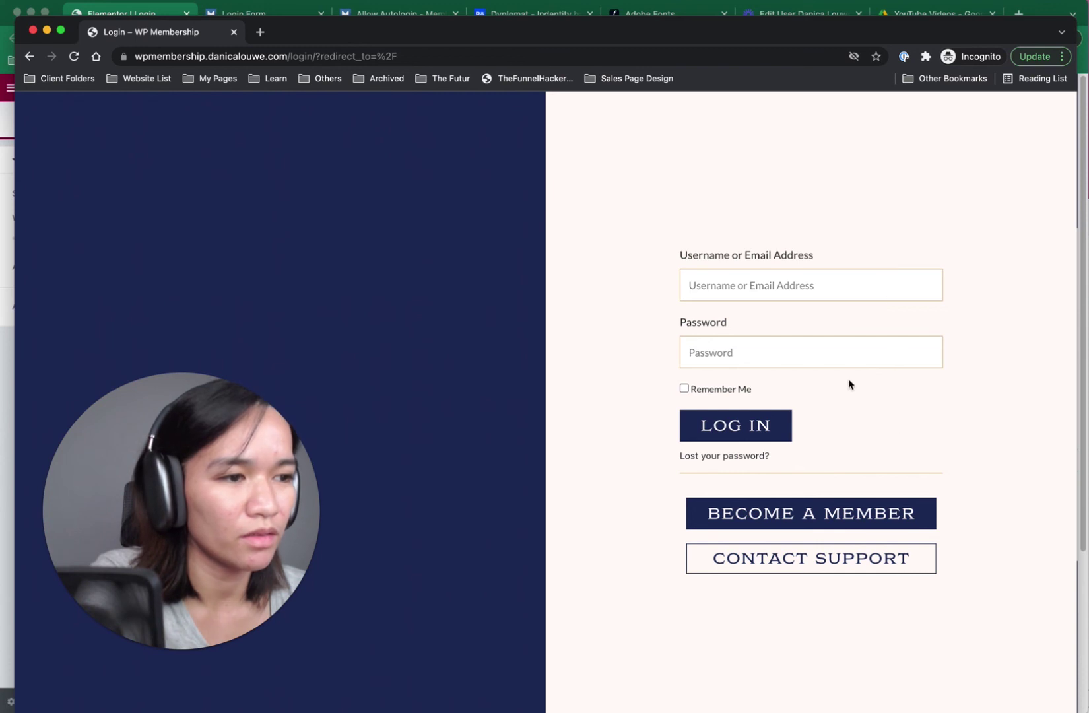
{"action": "left_click", "coordinate": [767, 291]}
{"action": "left_click", "coordinate": [998, 320]}
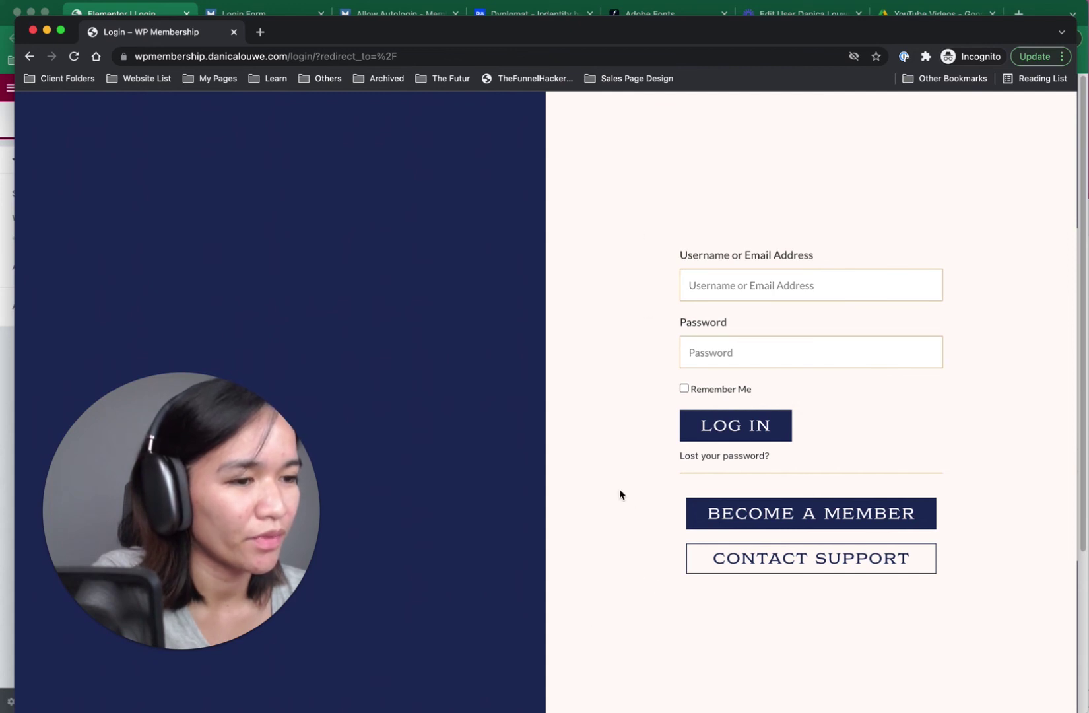
Return to the Elementor window and set the divider's gap to 20.
{"action": "left_click", "coordinate": [165, 14]}
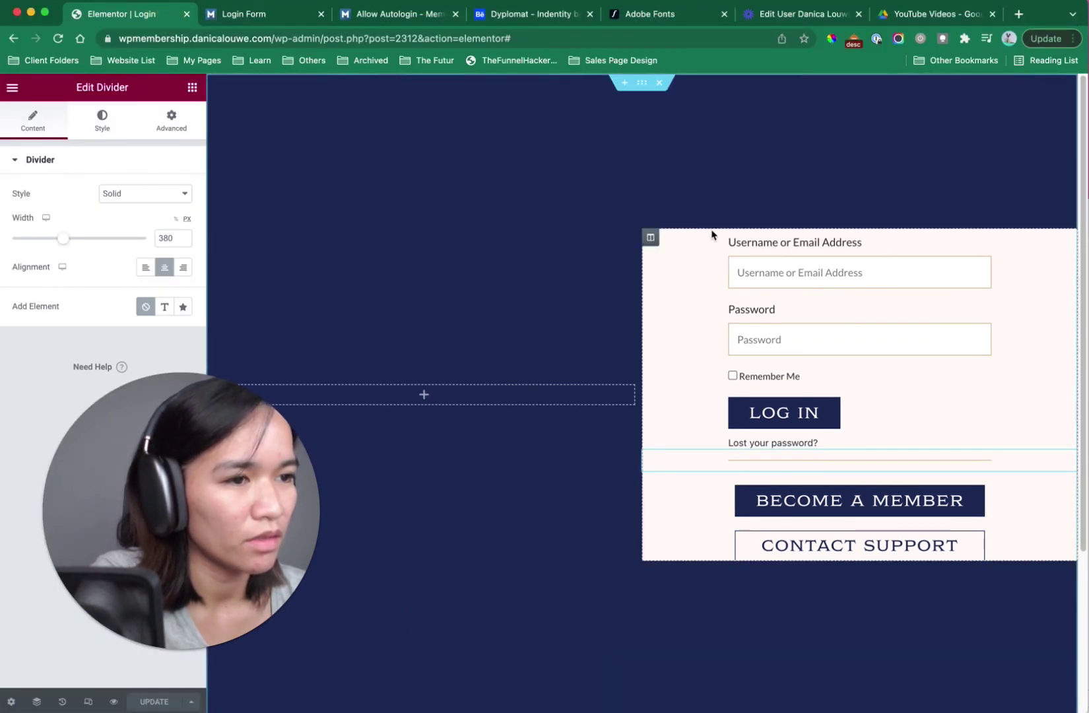
{"action": "left_click", "coordinate": [665, 280]}
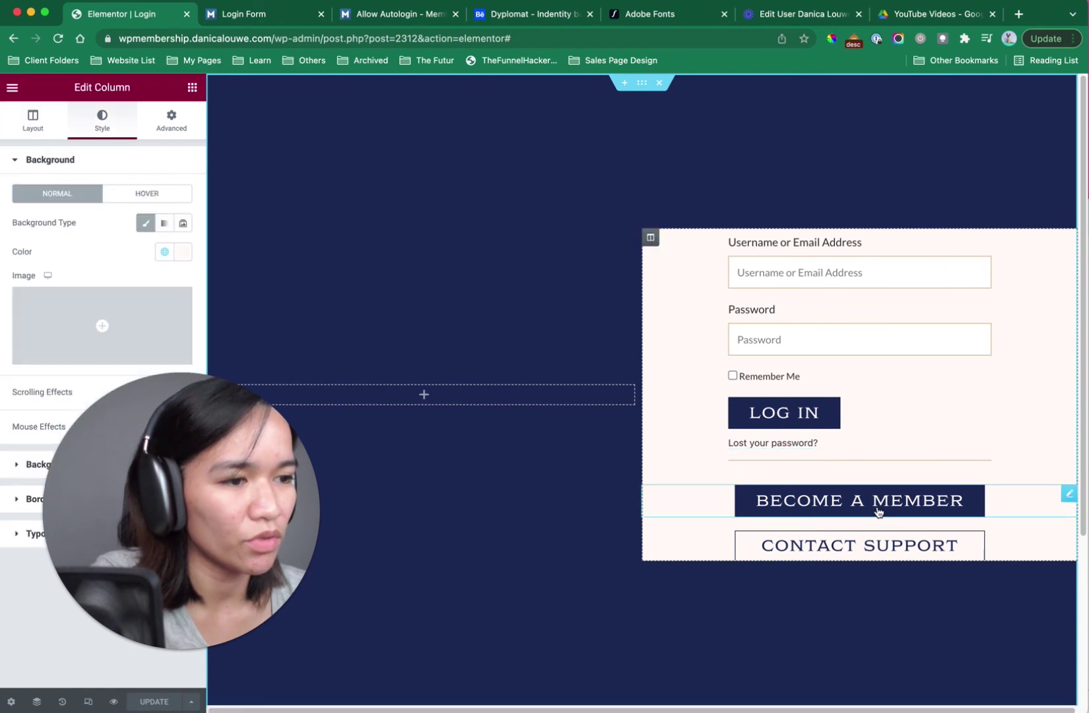
{"action": "left_click", "coordinate": [1022, 503]}
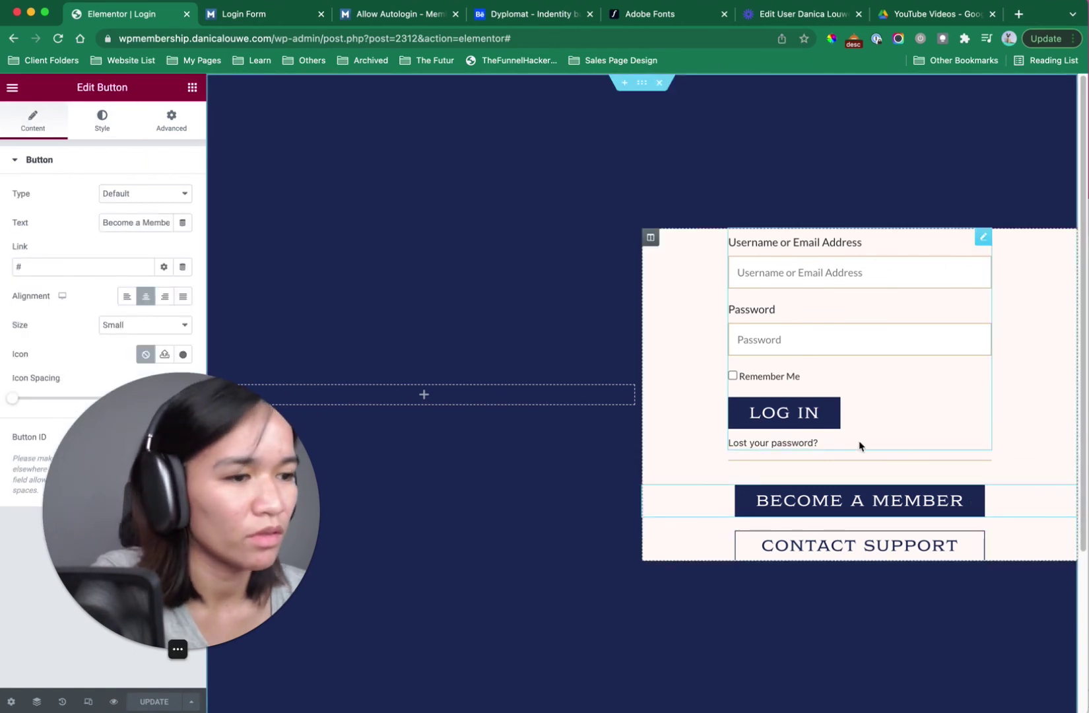
{"action": "left_click", "coordinate": [981, 461]}
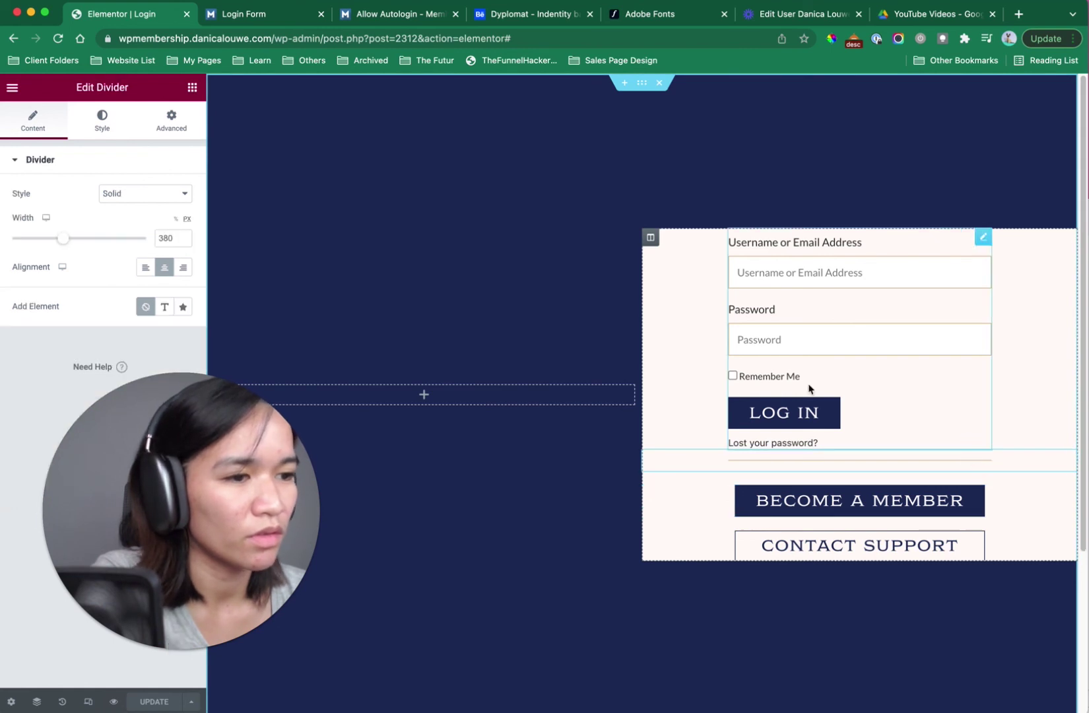
{"action": "left_click", "coordinate": [97, 117]}
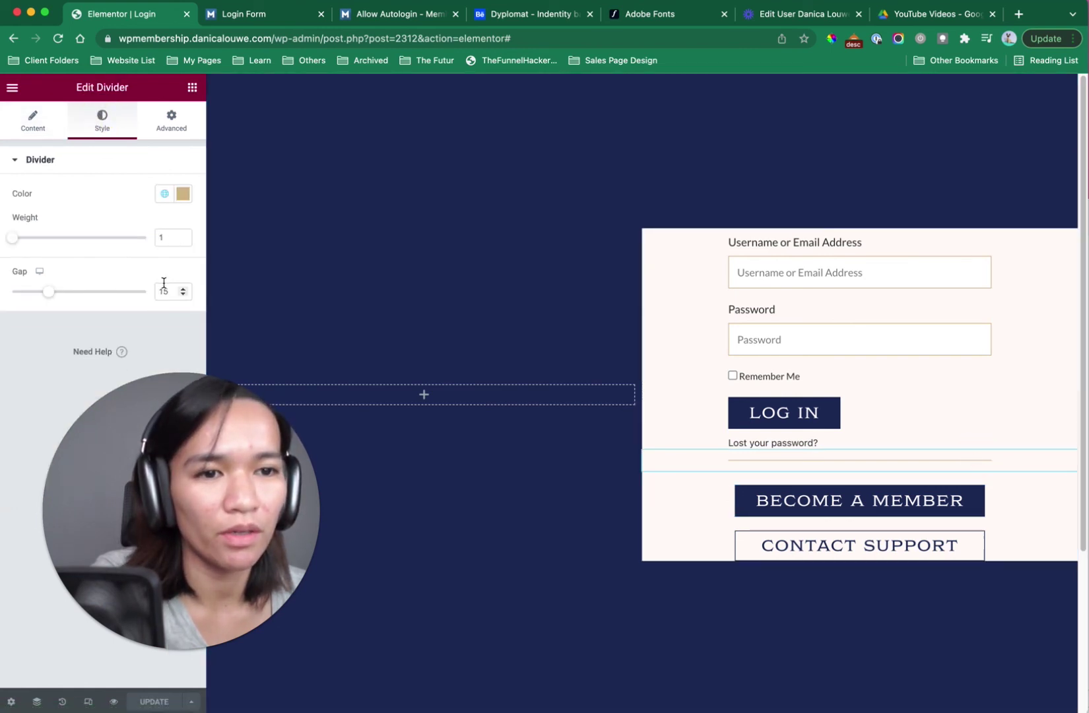
{"action": "left_click_drag", "start_coordinate": [50, 296], "coordinate": [62, 297]}
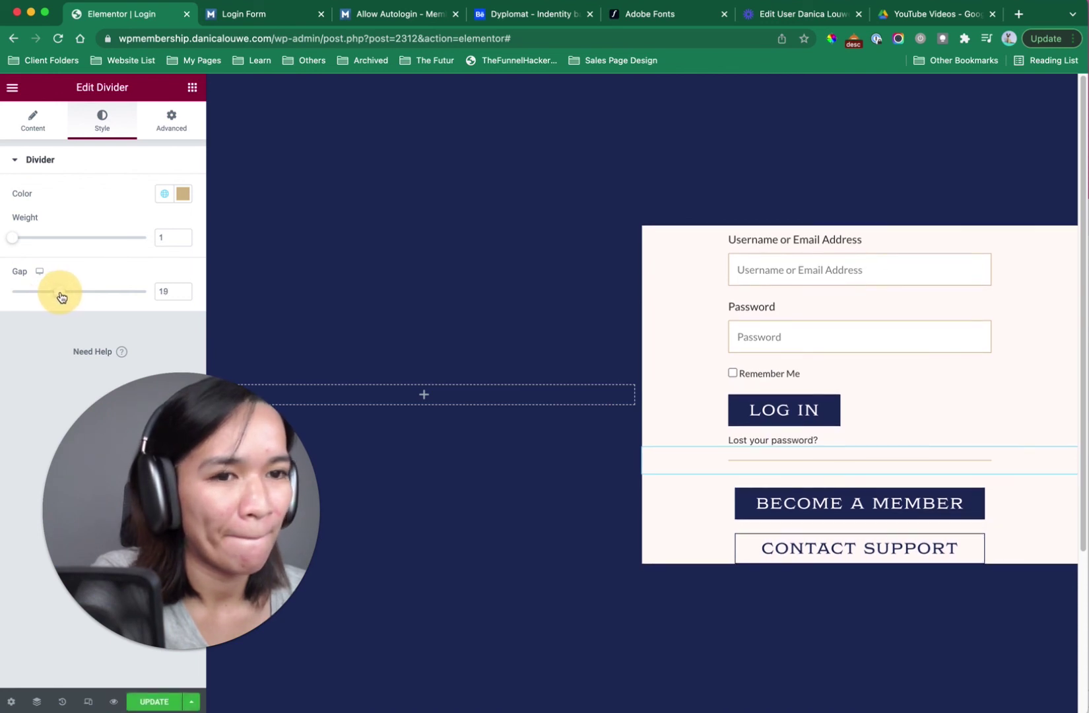
{"action": "double_click", "coordinate": [168, 291]}
{"action": "type", "text": "20"}
{"action": "left_click_drag", "start_coordinate": [199, 444], "coordinate": [400, 365]}
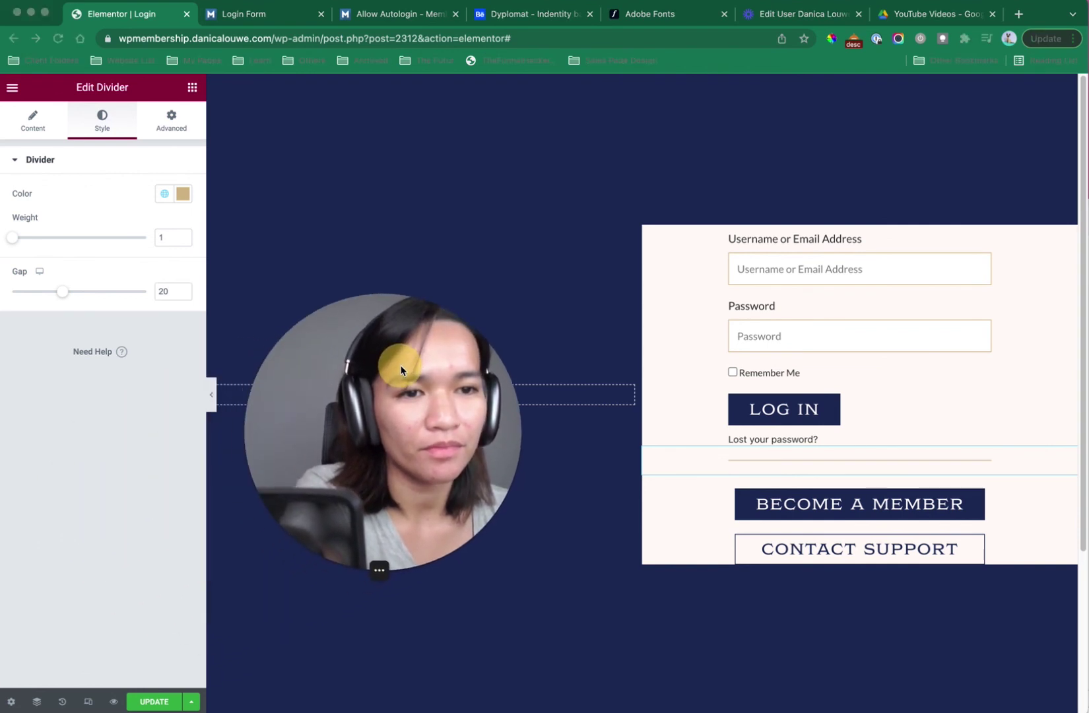
Try a divider width of 350 px, and set it to 300 px instead.
{"action": "left_click", "coordinate": [37, 123]}
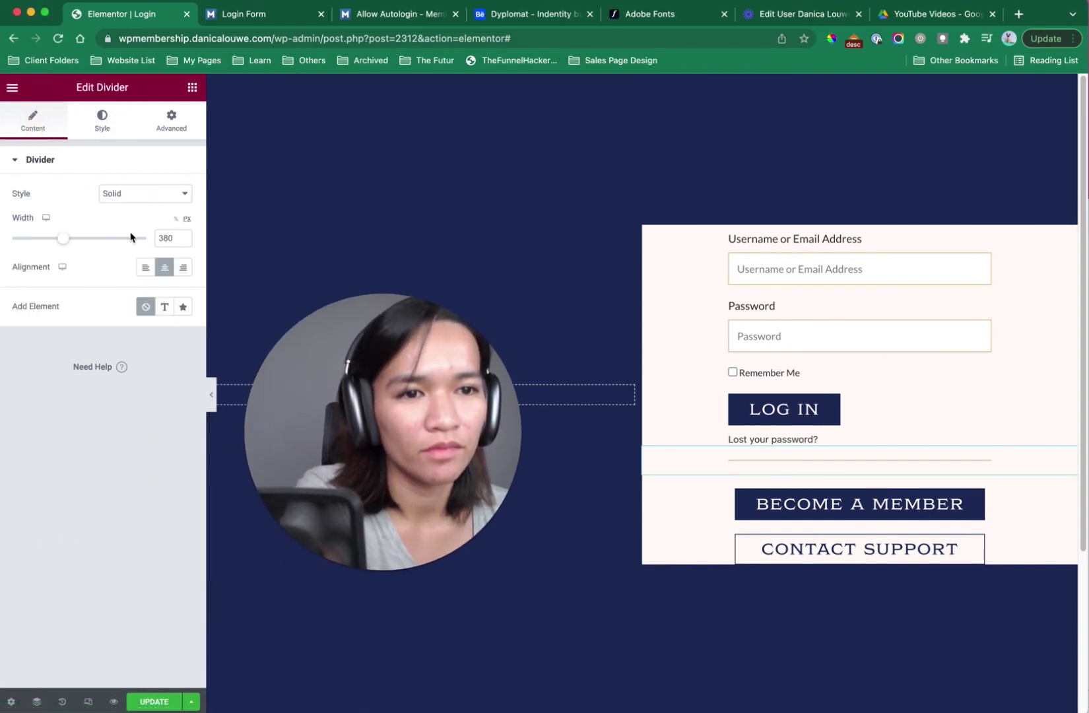
{"action": "left_click", "coordinate": [166, 237]}
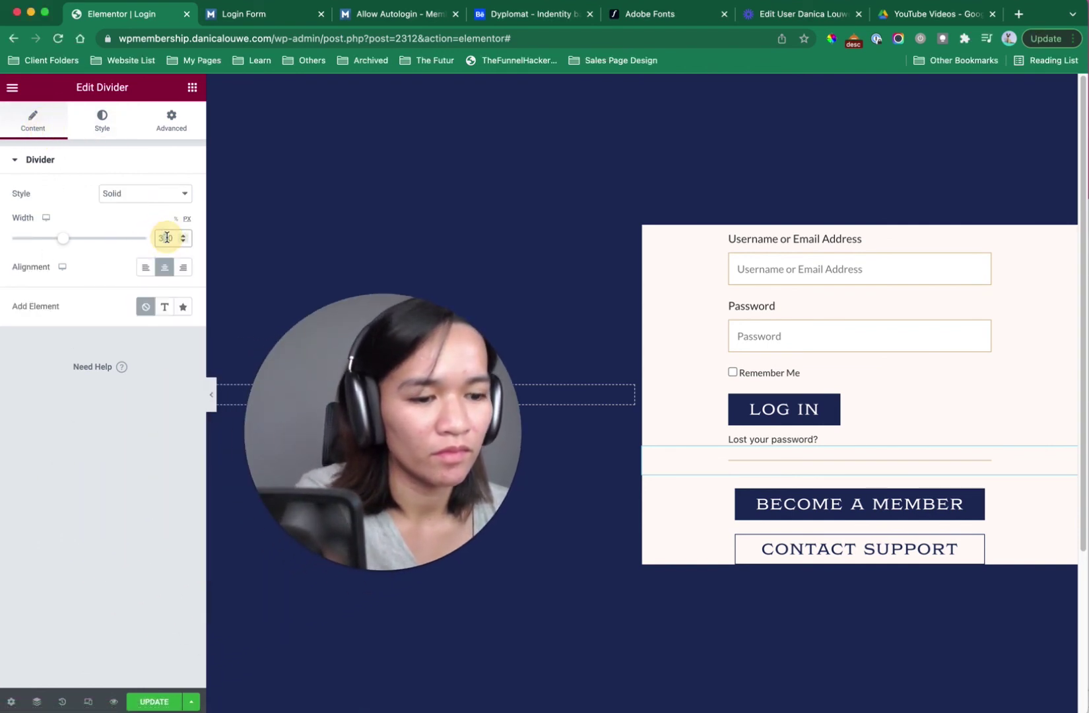
{"action": "double_click", "coordinate": [163, 238]}
{"action": "type", "text": "350"}
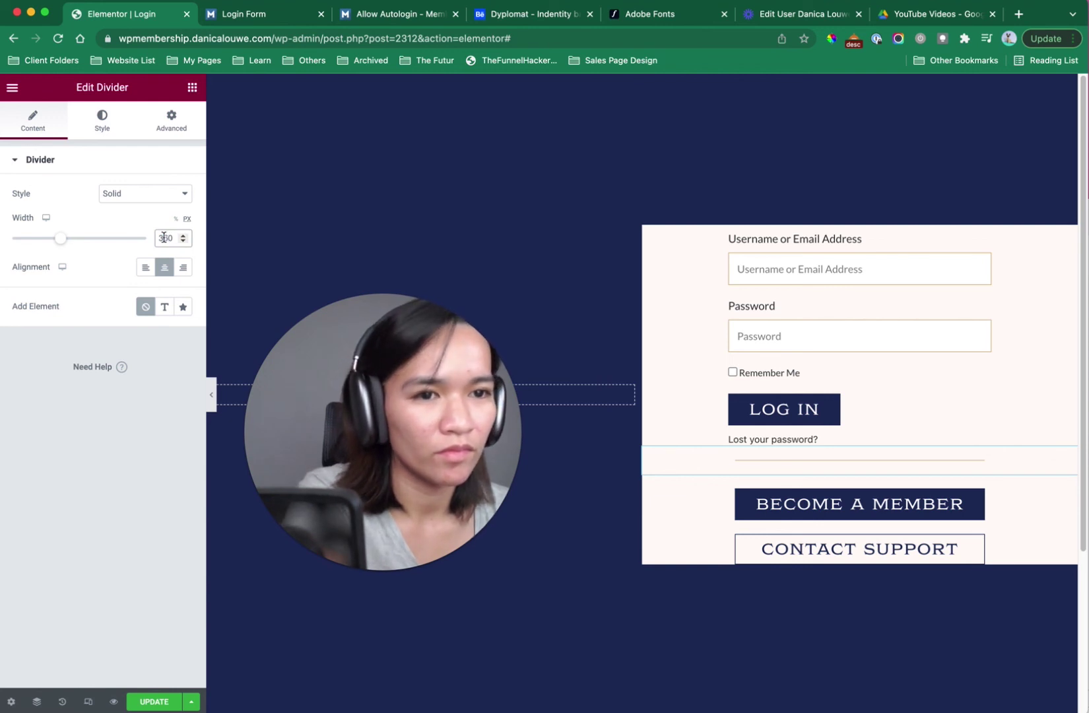
{"action": "double_click", "coordinate": [165, 238]}
{"action": "type", "text": "300"}
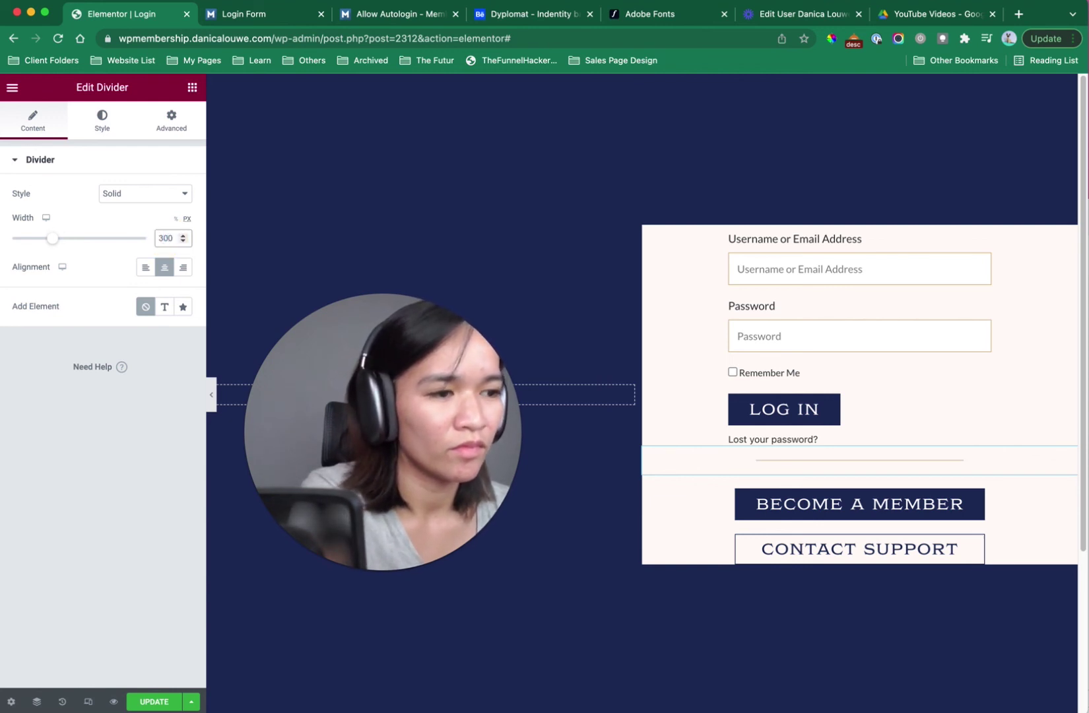
Add a text element reading "OR" to the divider.
{"action": "left_click", "coordinate": [162, 306]}
{"action": "left_click", "coordinate": [139, 342]}
{"action": "double_click", "coordinate": [136, 336]}
{"action": "type", "text": "OR"}
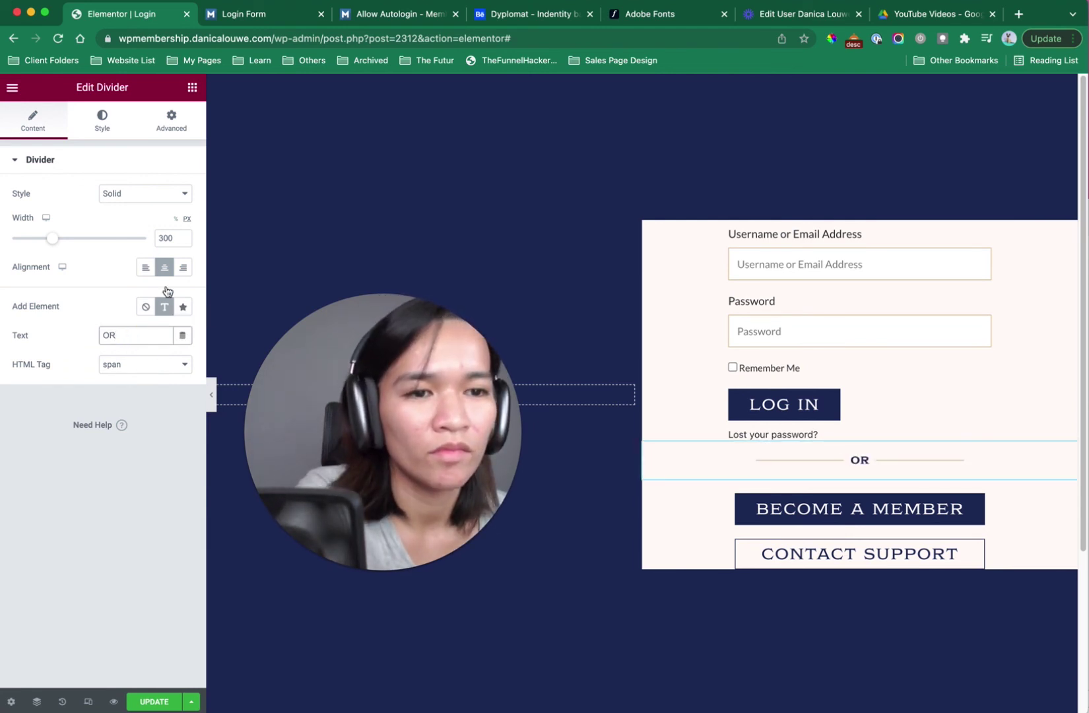
Apply the tan global color to the divider's OR text and update the page.
{"action": "left_click", "coordinate": [102, 122]}
{"action": "left_click", "coordinate": [159, 333]}
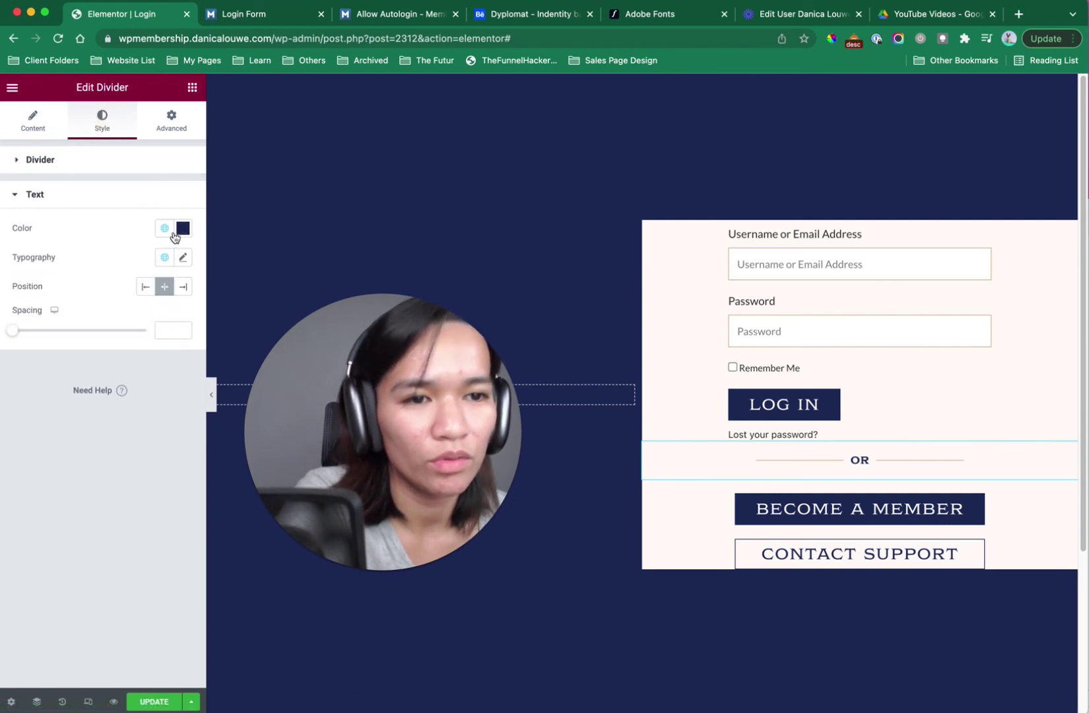
{"action": "left_click", "coordinate": [164, 228]}
{"action": "left_click", "coordinate": [104, 413]}
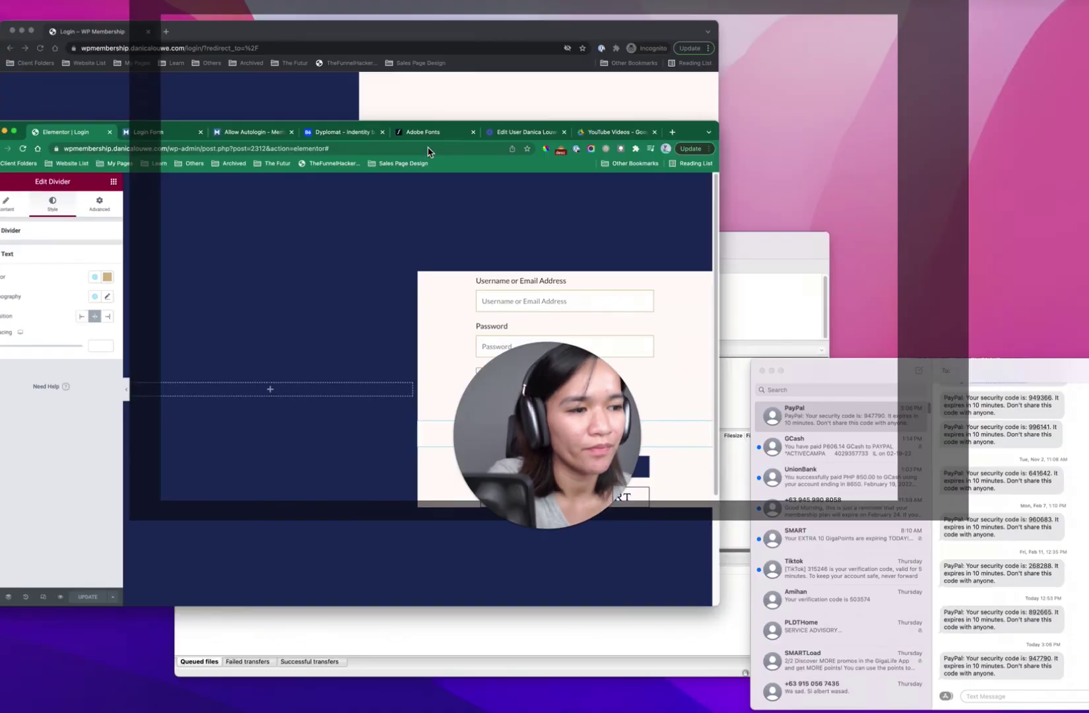
Check the updated login page in the incognito window and open its lost-password page.
{"action": "key", "text": "ctrl+Up"}
{"action": "left_click", "coordinate": [204, 214]}
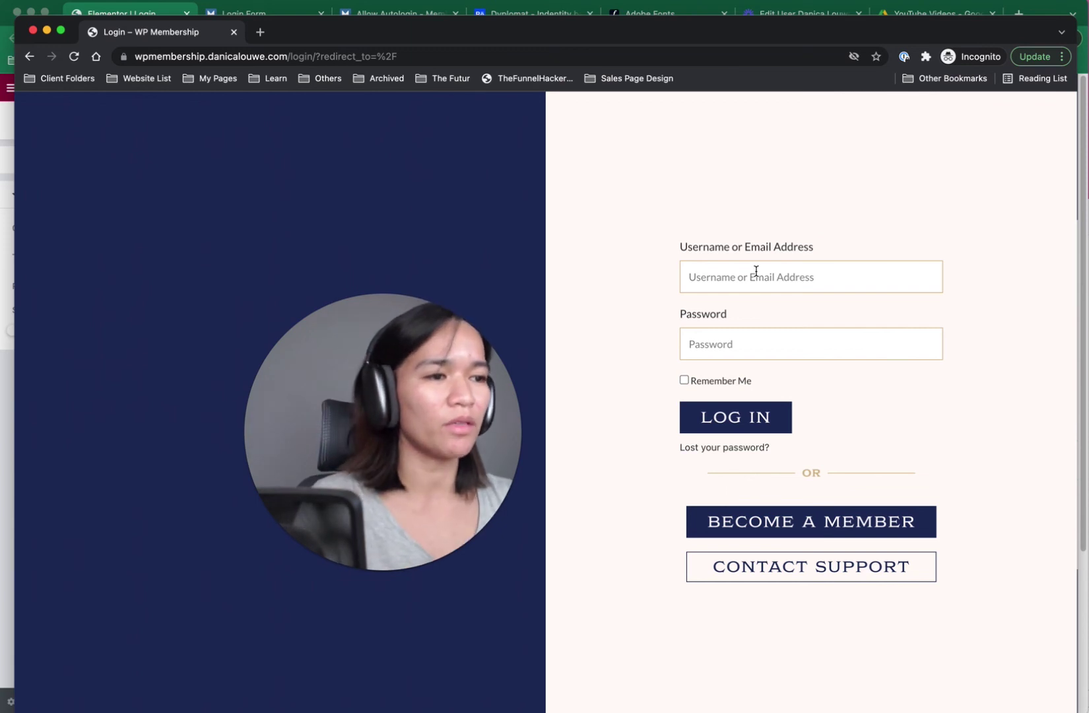
{"action": "left_click", "coordinate": [733, 453]}
{"action": "left_click", "coordinate": [792, 362]}
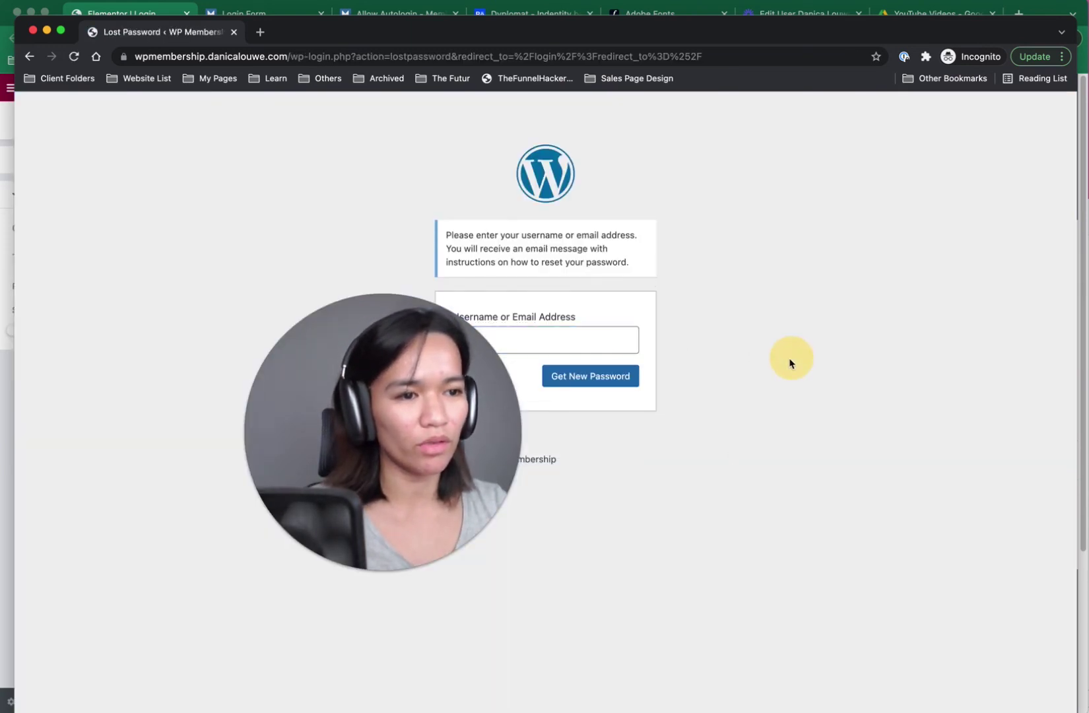
{"action": "left_click_drag", "start_coordinate": [436, 416], "coordinate": [246, 455]}
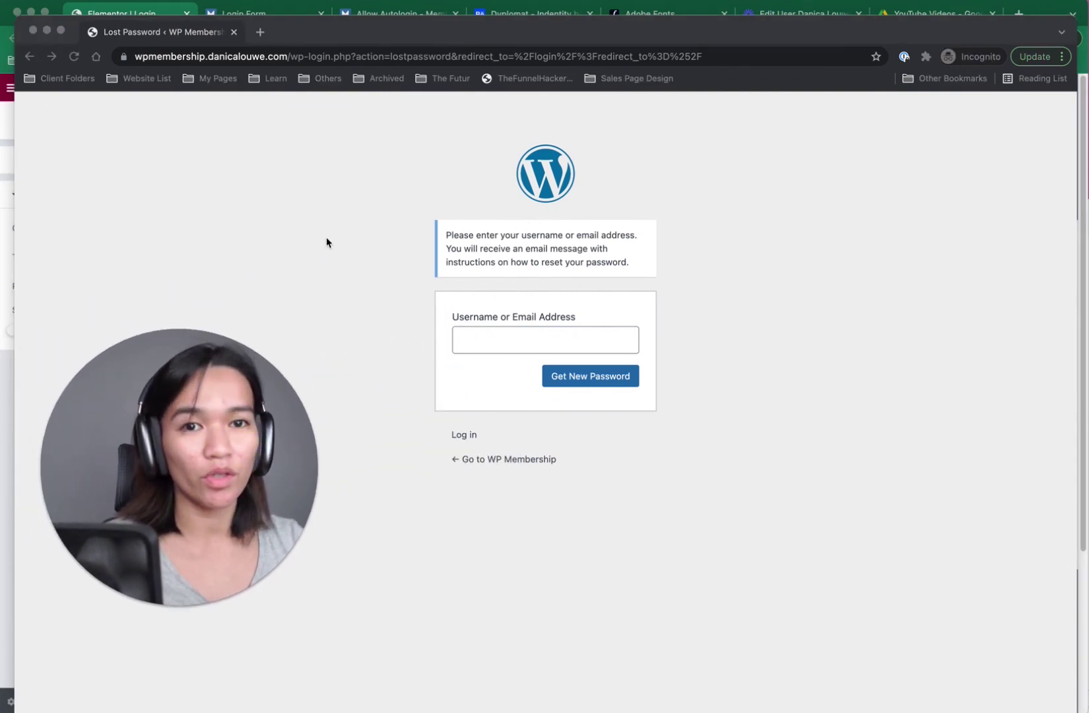
{"action": "left_click", "coordinate": [352, 309]}
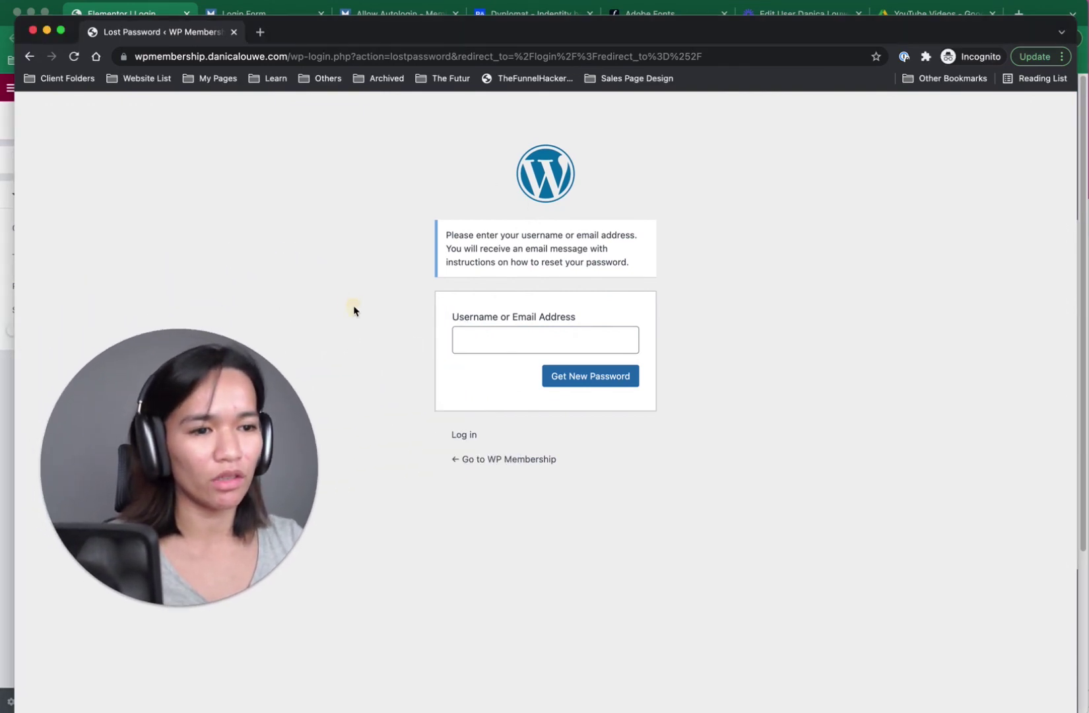
Go back to WP Membership from the lost-password page and check the login form's username and password fields.
{"action": "left_click", "coordinate": [524, 462]}
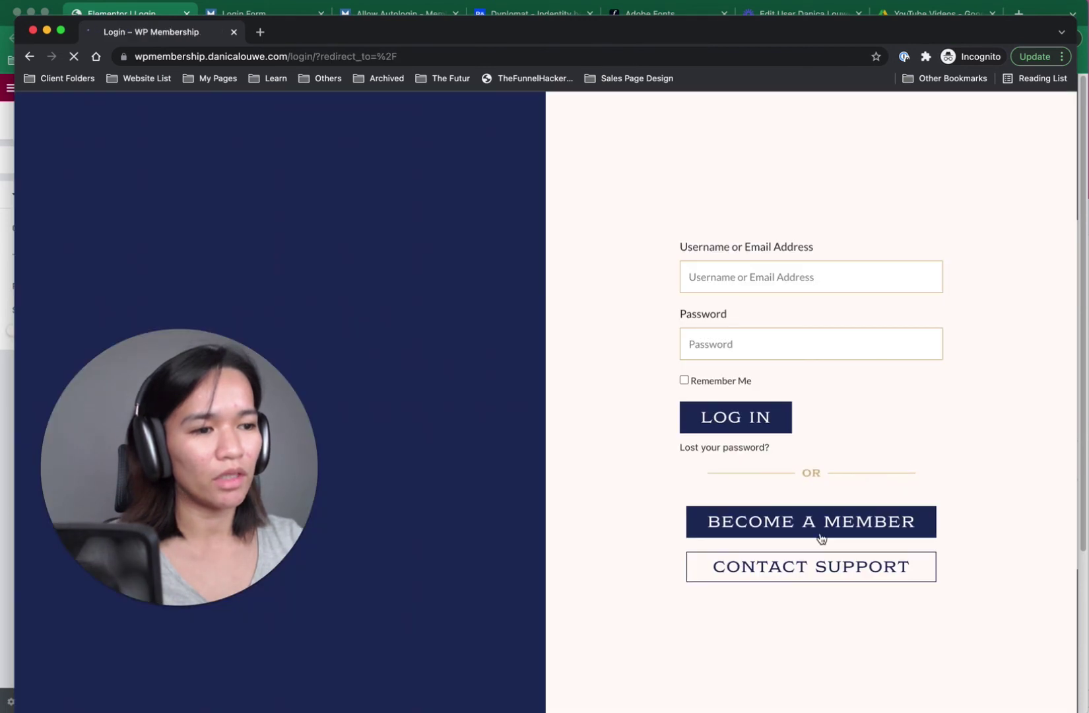
{"action": "left_click", "coordinate": [752, 285]}
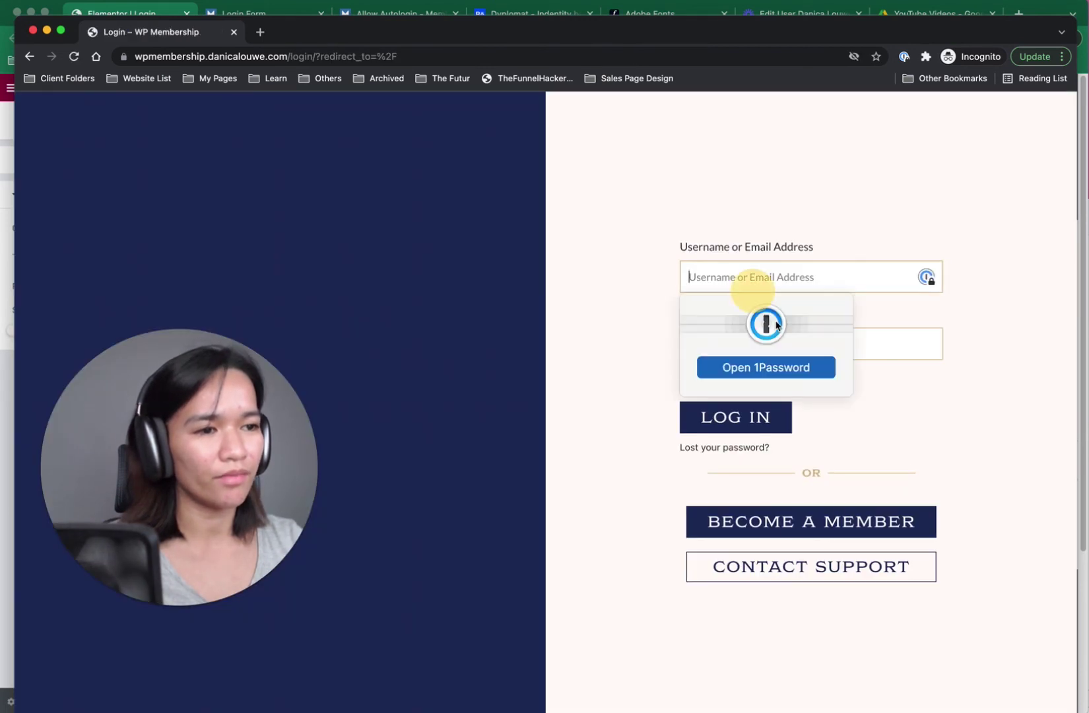
{"action": "left_click", "coordinate": [909, 344]}
{"action": "left_click", "coordinate": [989, 280]}
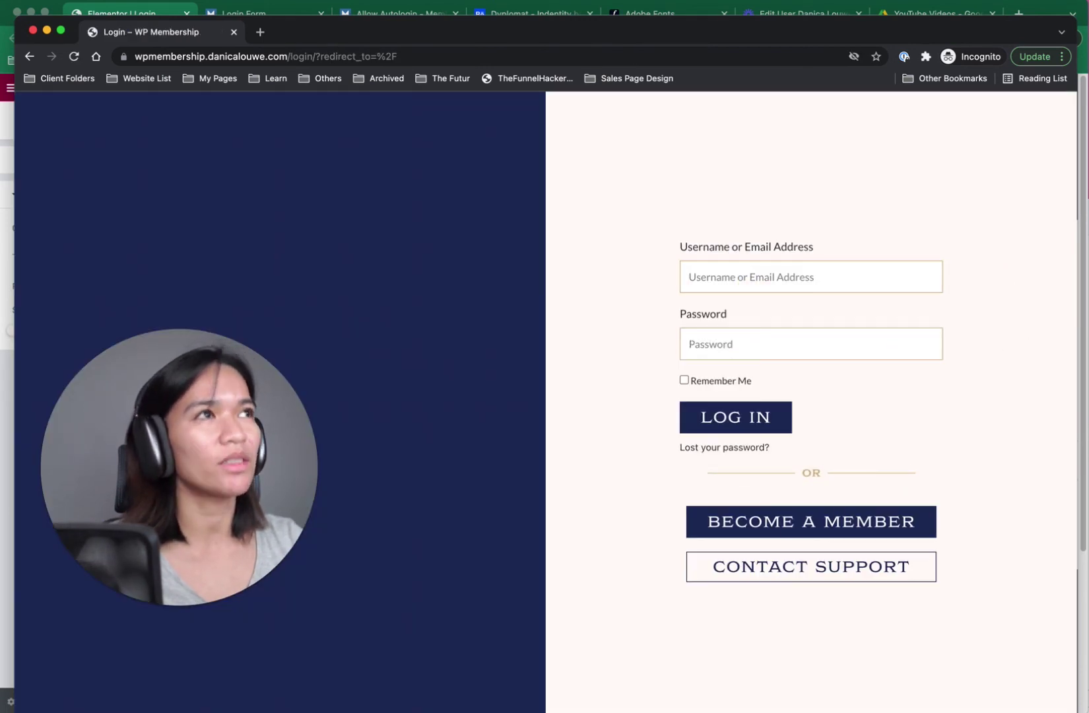
{"action": "left_click_drag", "start_coordinate": [175, 450], "coordinate": [607, 261]}
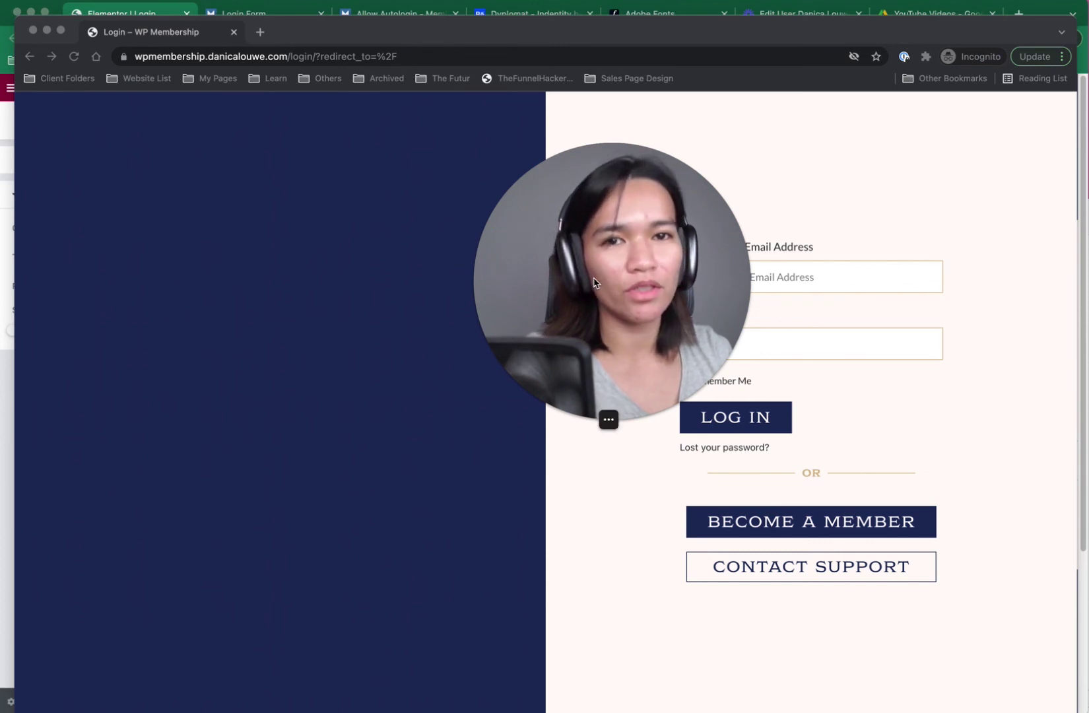
{"action": "left_click_drag", "start_coordinate": [594, 282], "coordinate": [652, 280]}
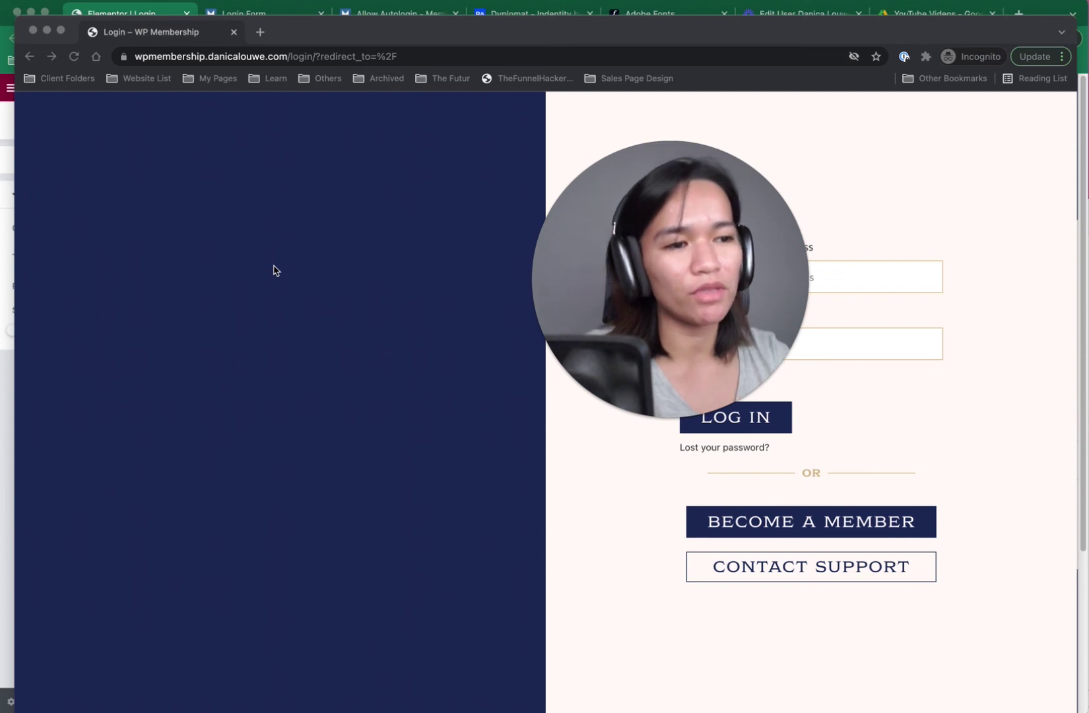
{"action": "left_click_drag", "start_coordinate": [733, 254], "coordinate": [541, 238]}
{"action": "left_click_drag", "start_coordinate": [412, 273], "coordinate": [407, 305]}
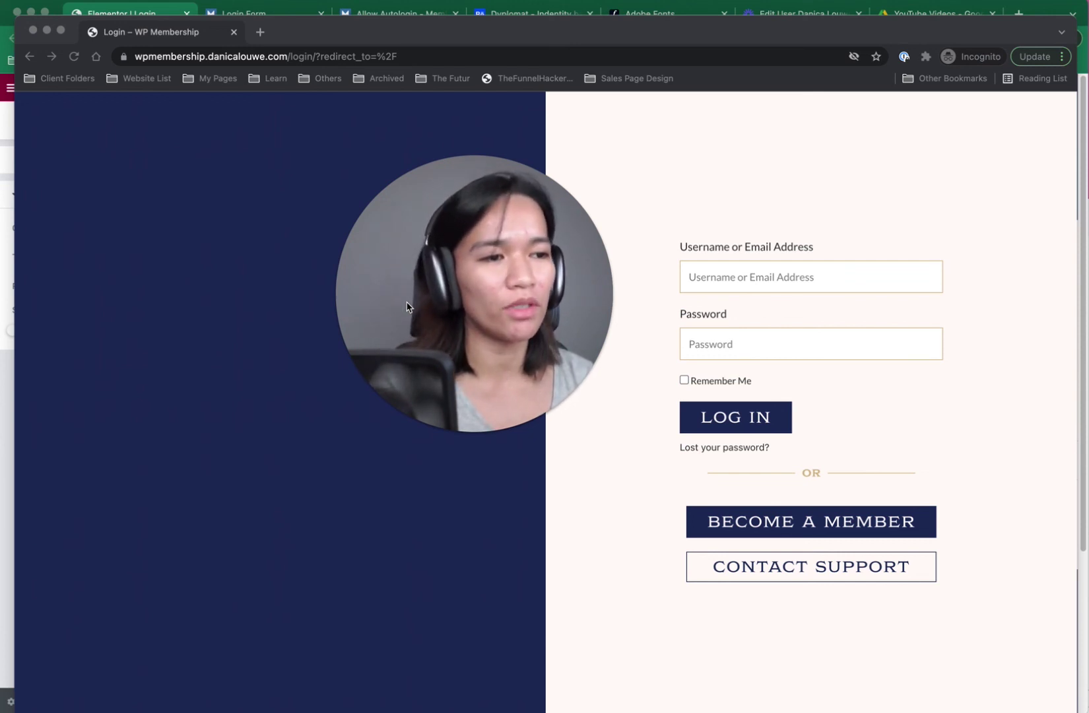
{"action": "left_click", "coordinate": [737, 272]}
{"action": "left_click", "coordinate": [883, 348]}
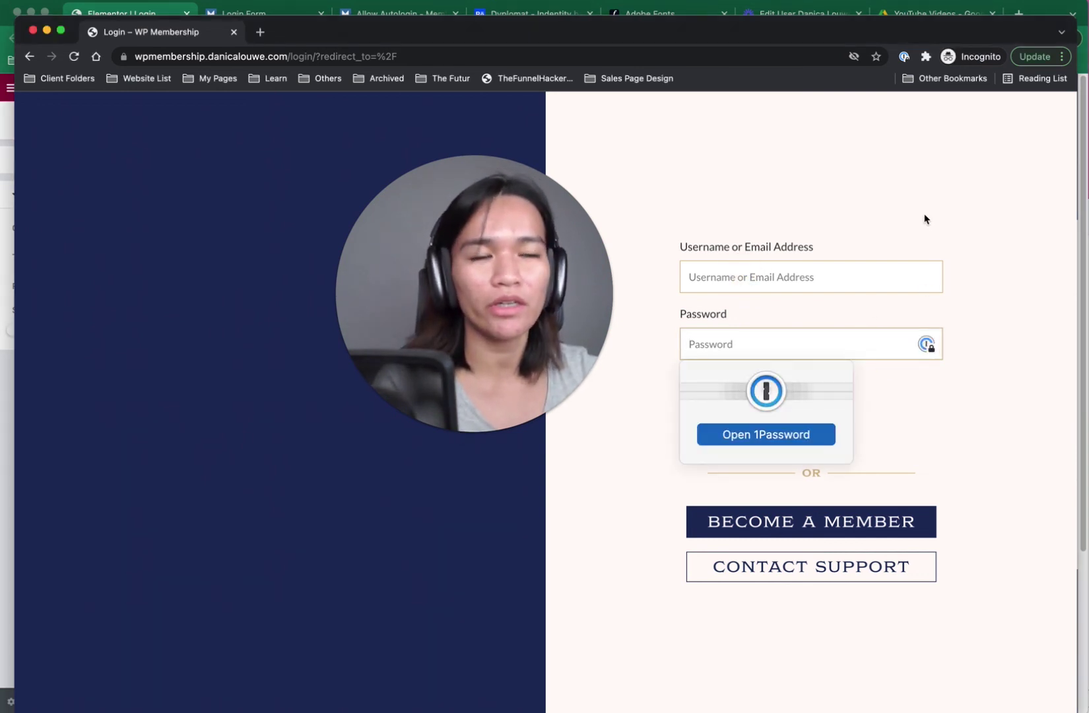
{"action": "left_click", "coordinate": [851, 280]}
{"action": "left_click_drag", "start_coordinate": [484, 291], "coordinate": [233, 292]}
{"action": "left_click", "coordinate": [853, 210]}
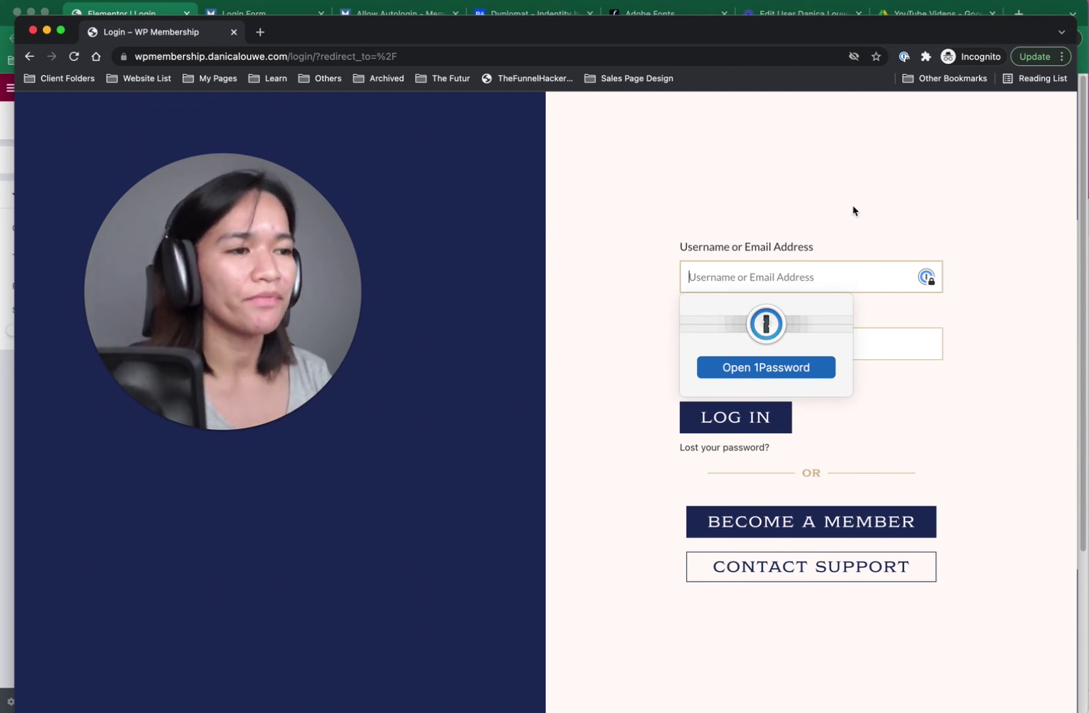
{"action": "left_click", "coordinate": [853, 210]}
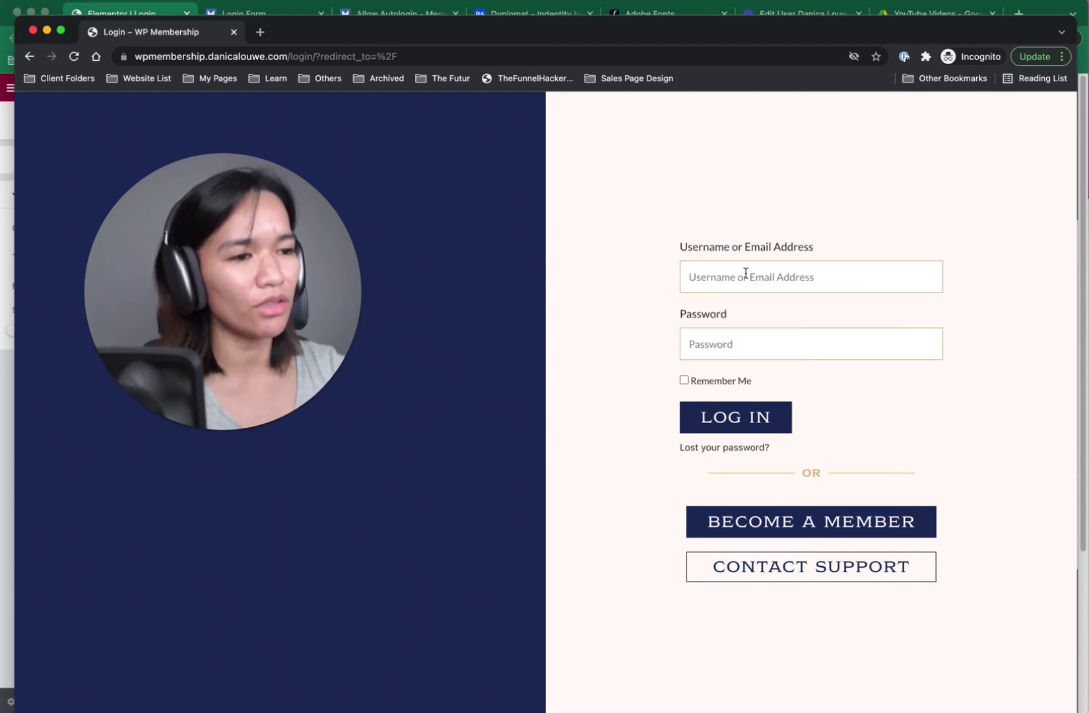